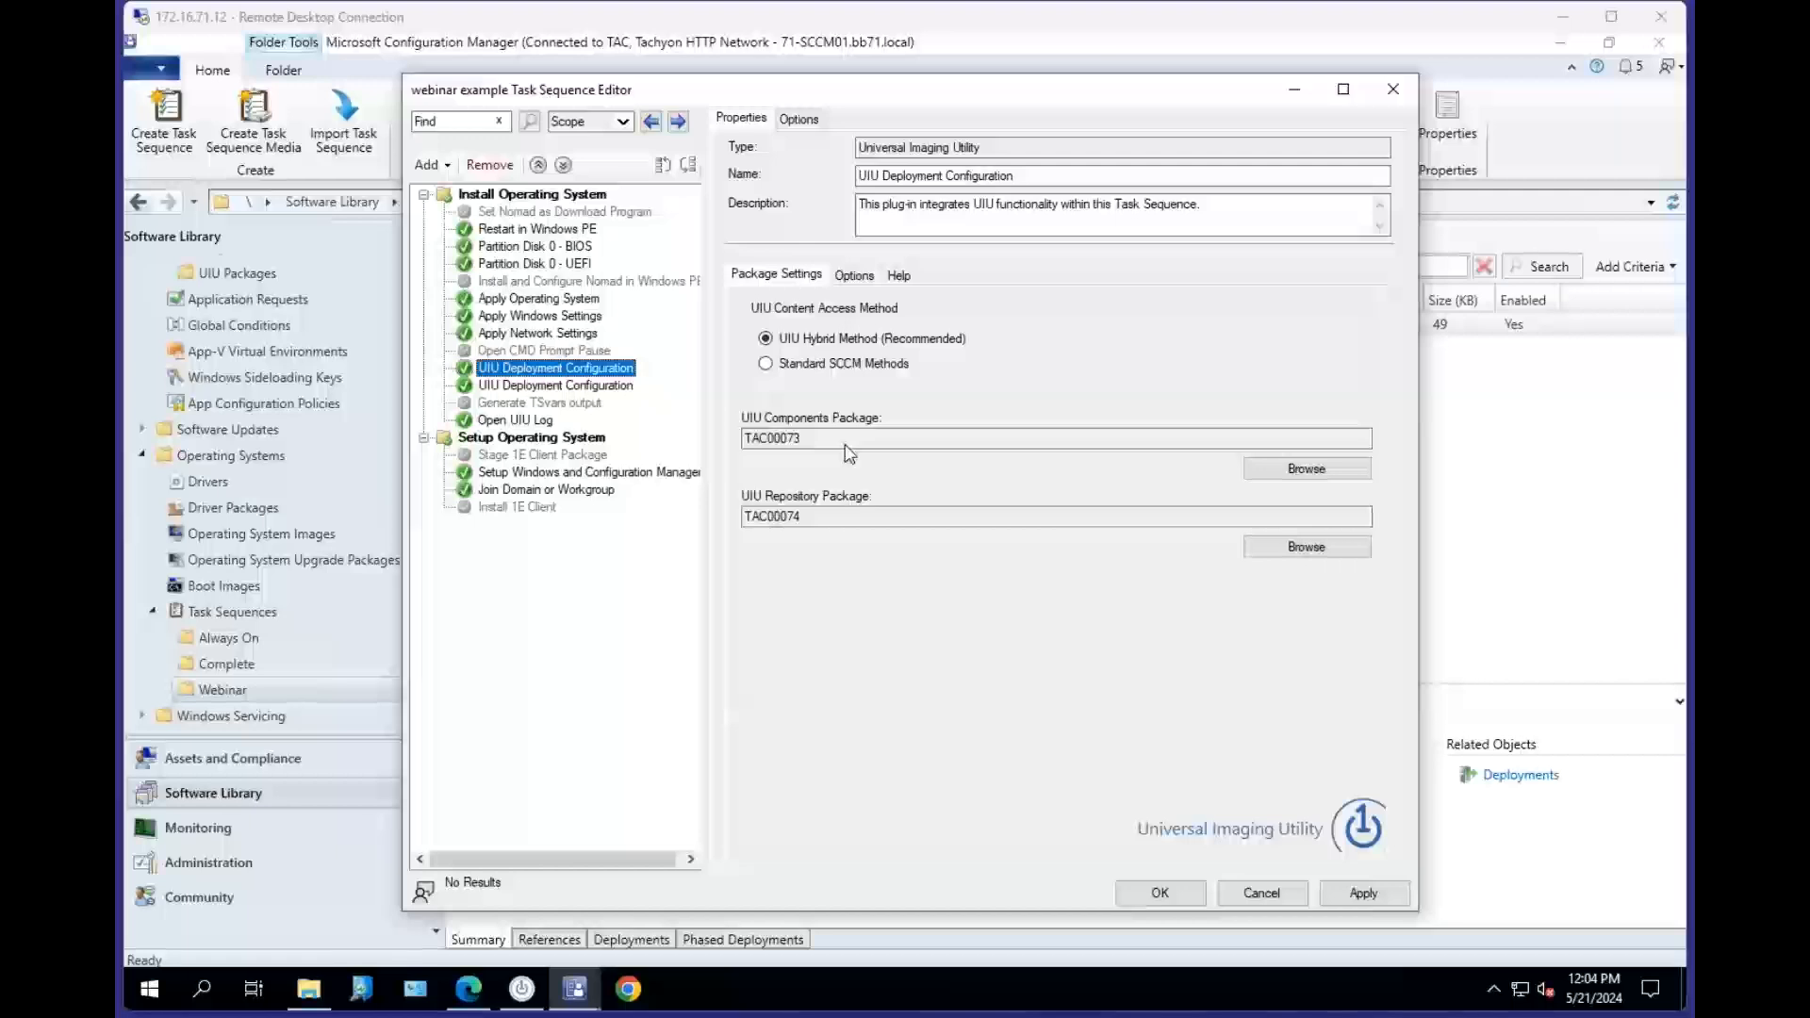
Add a UIU Deployment Configuration step from the Universal Imaging Utility group to the task sequence.
click(543, 372)
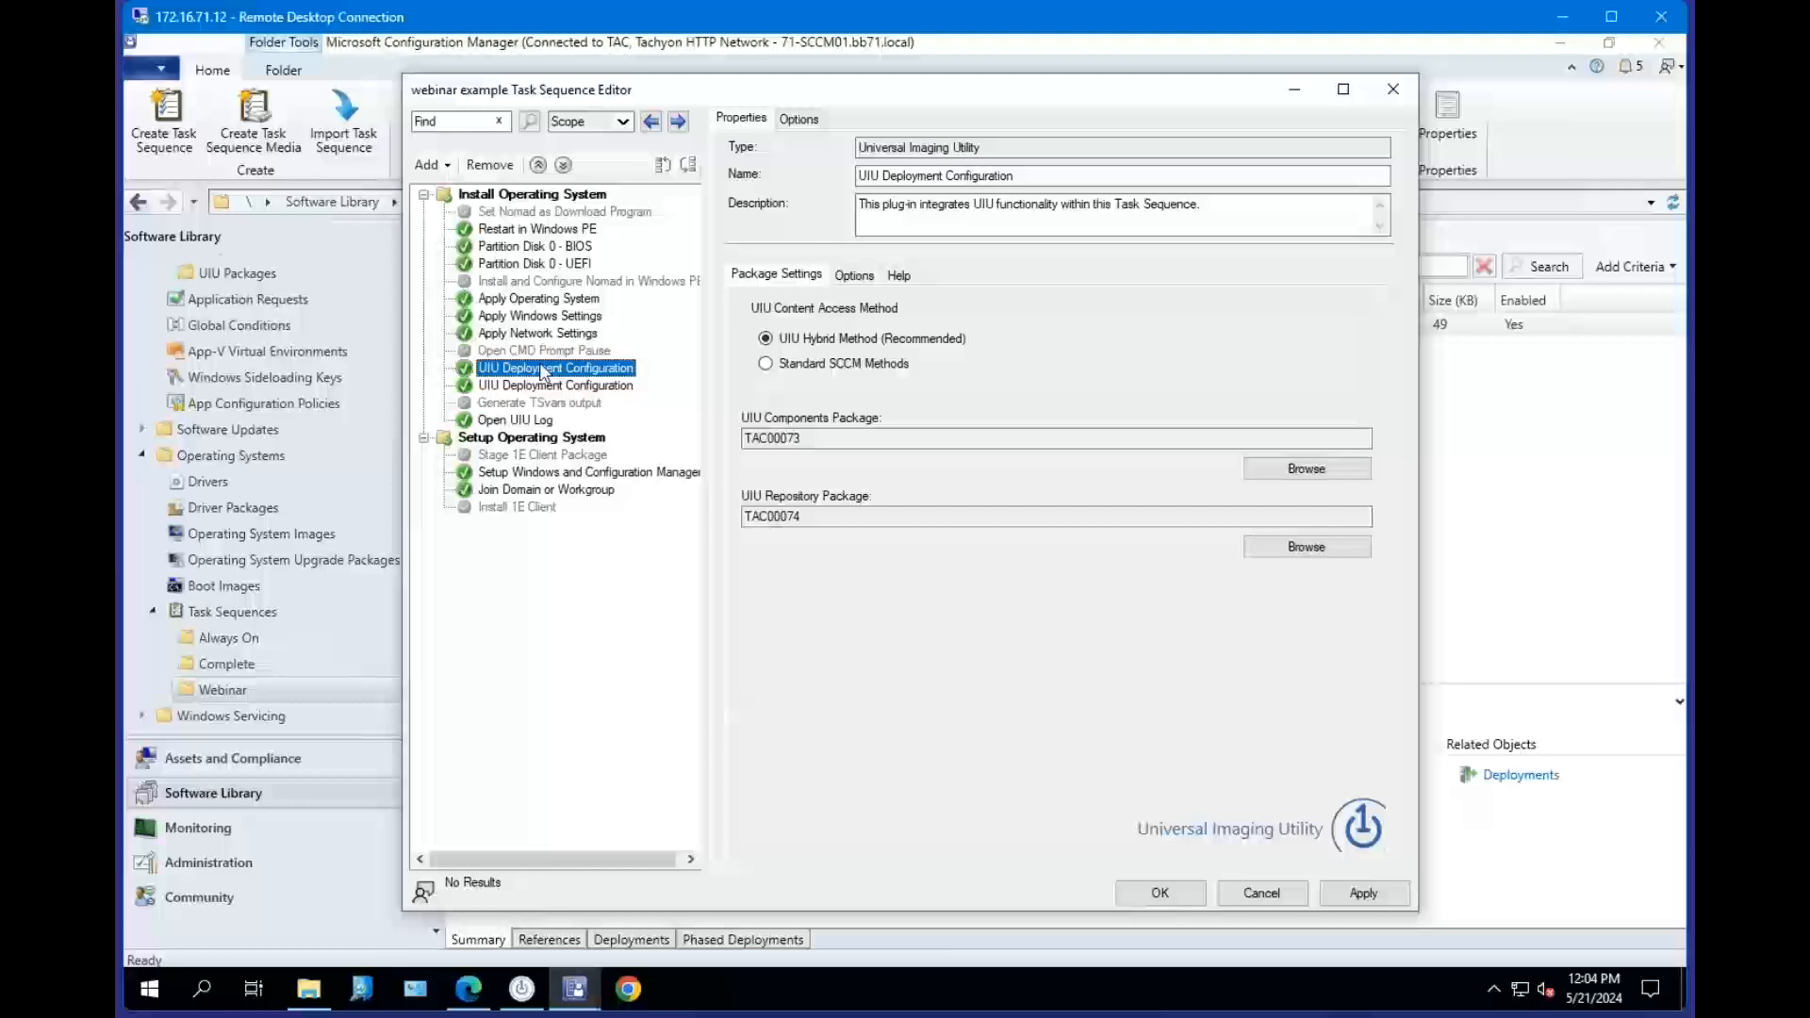
drag(543, 372, 443, 175)
click(443, 171)
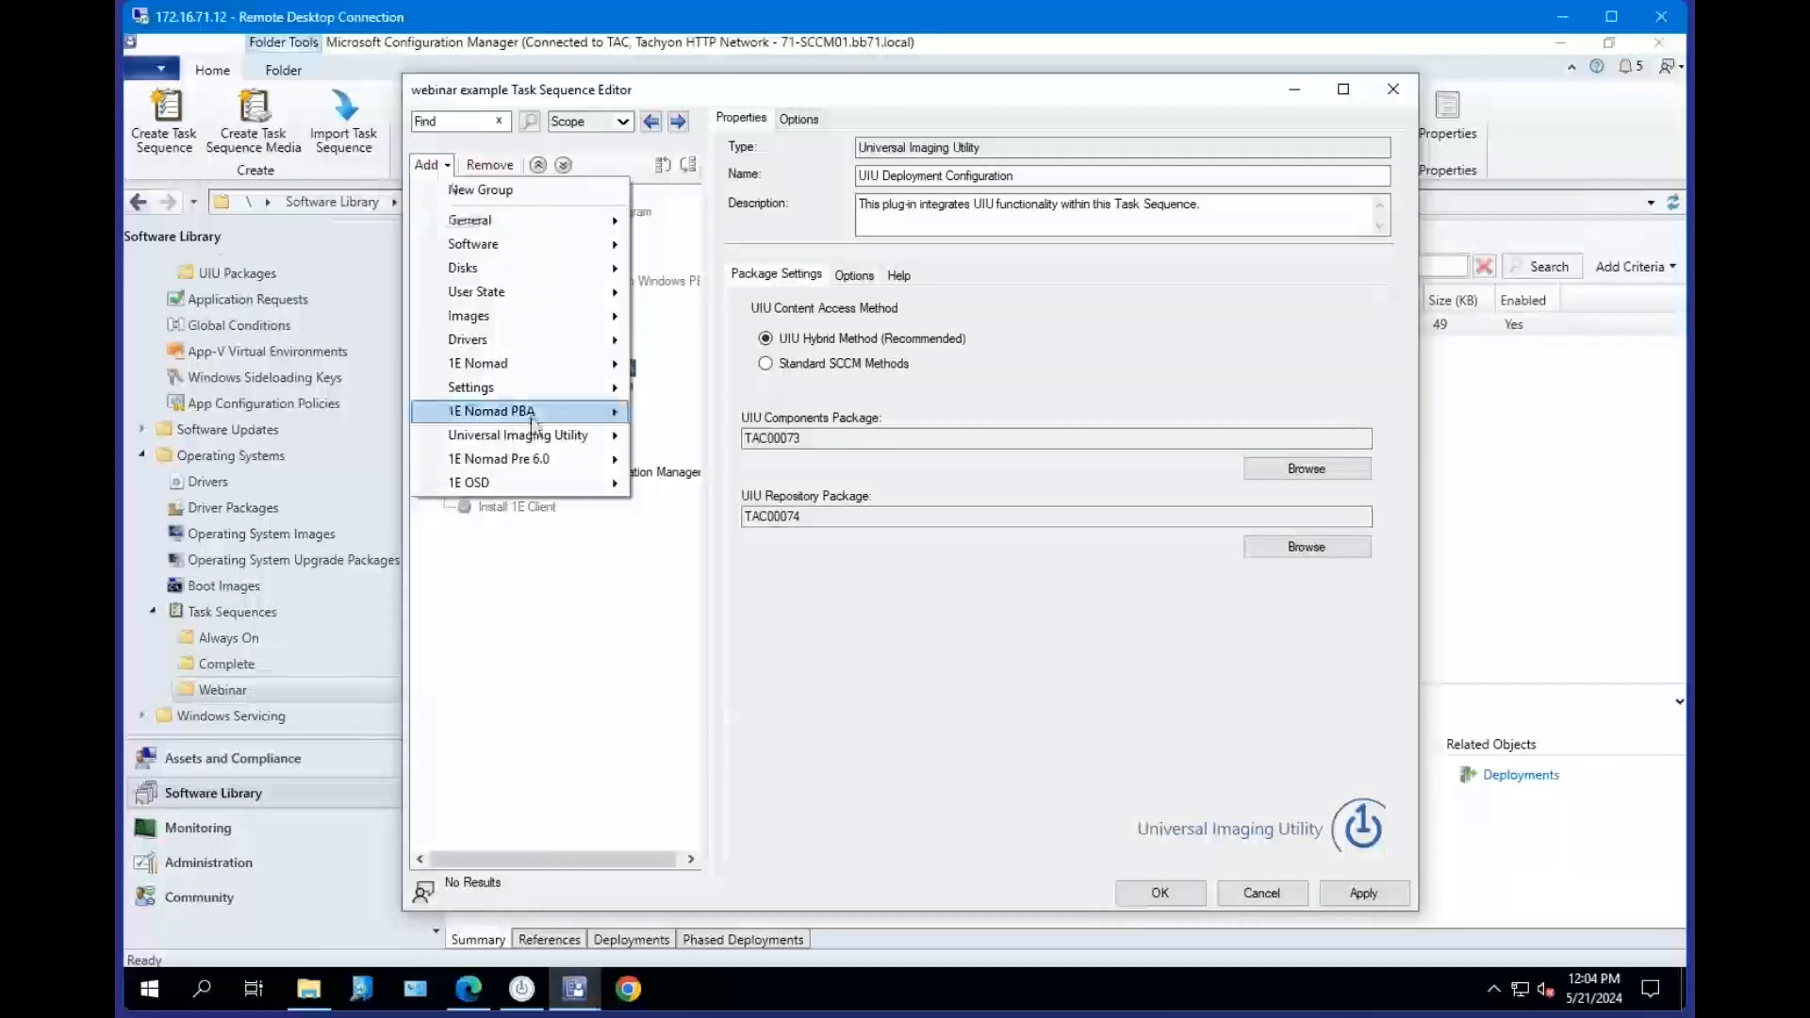
mouse_move(542, 435)
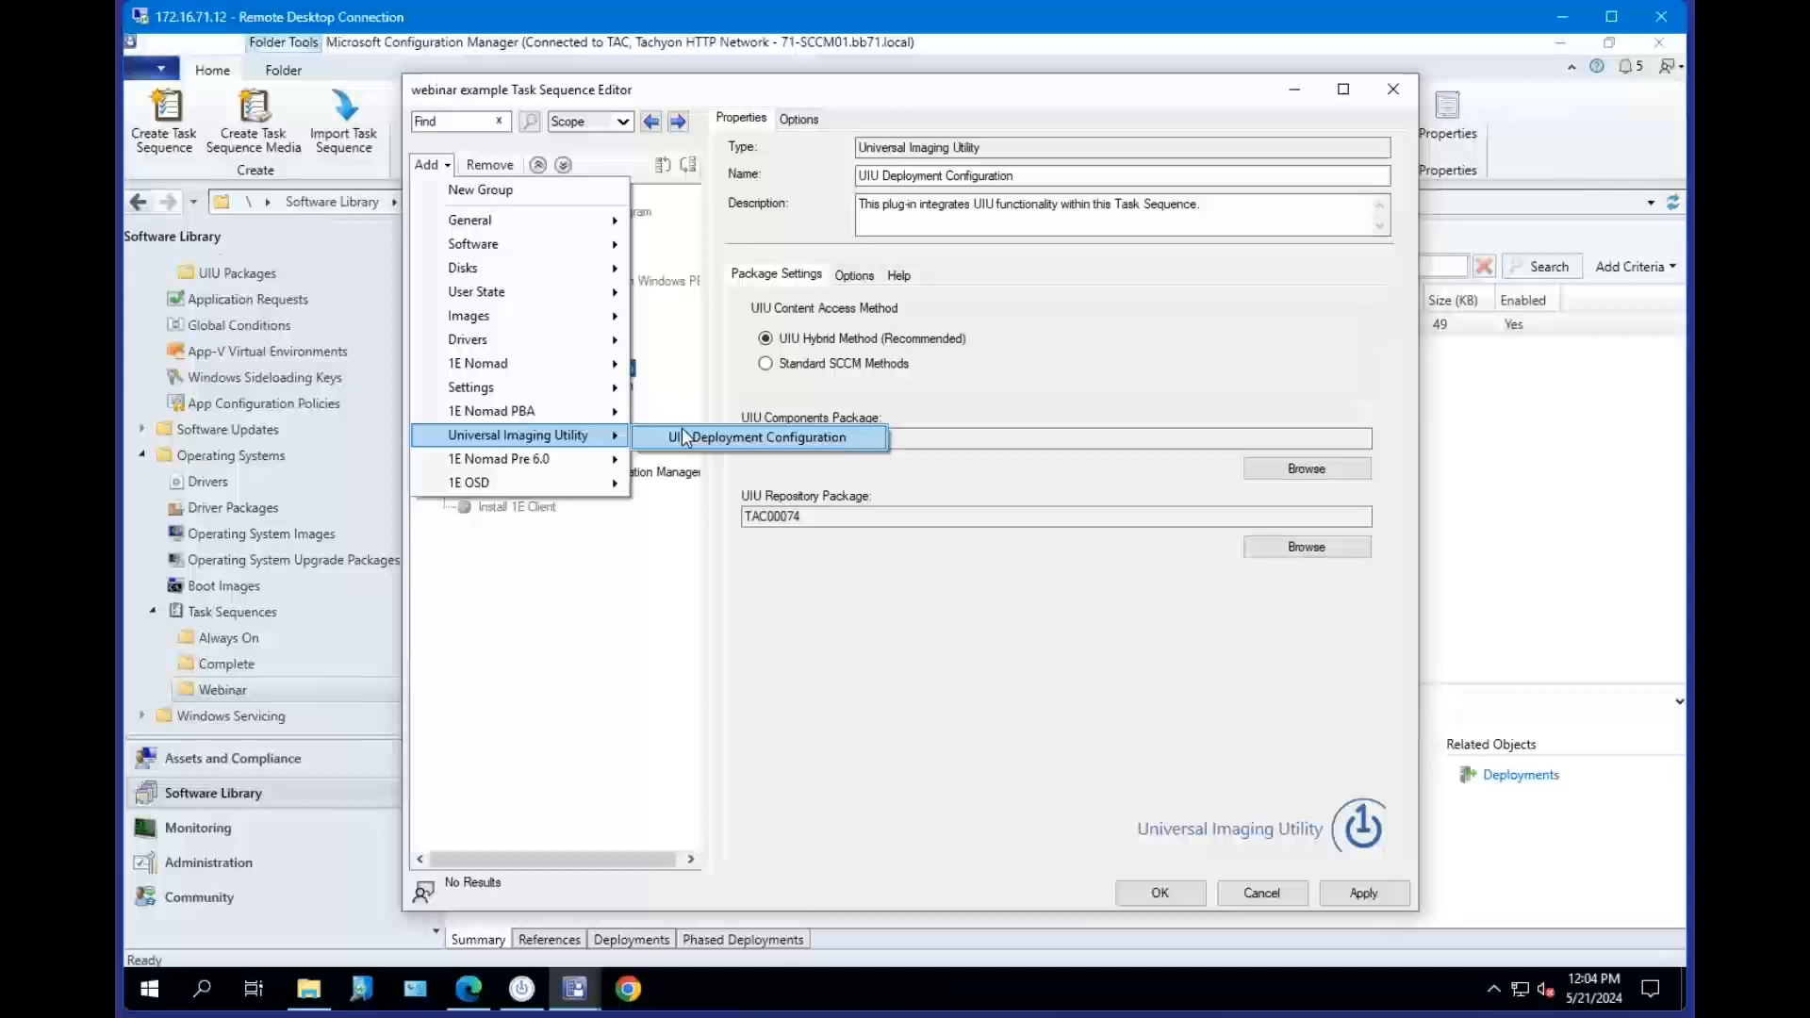
click(685, 437)
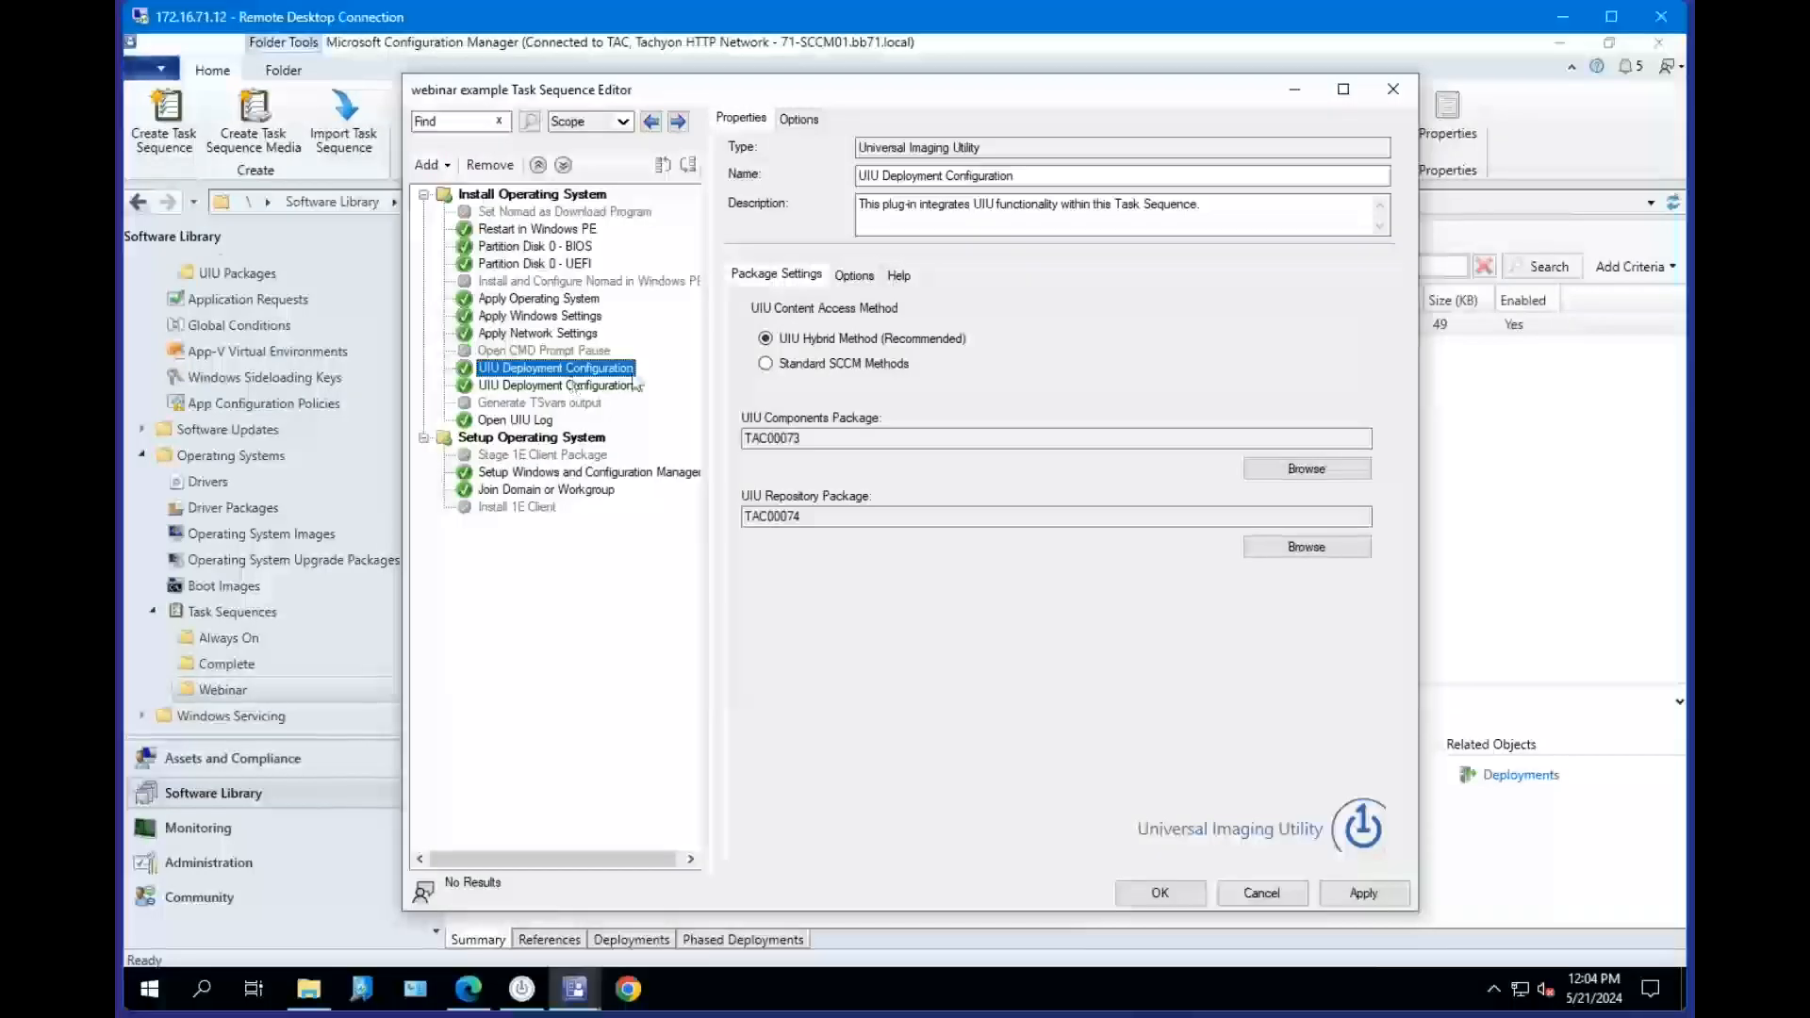
Examine the step's content access method and its UIU Components and UIU Repository package IDs.
mouse_move(858, 369)
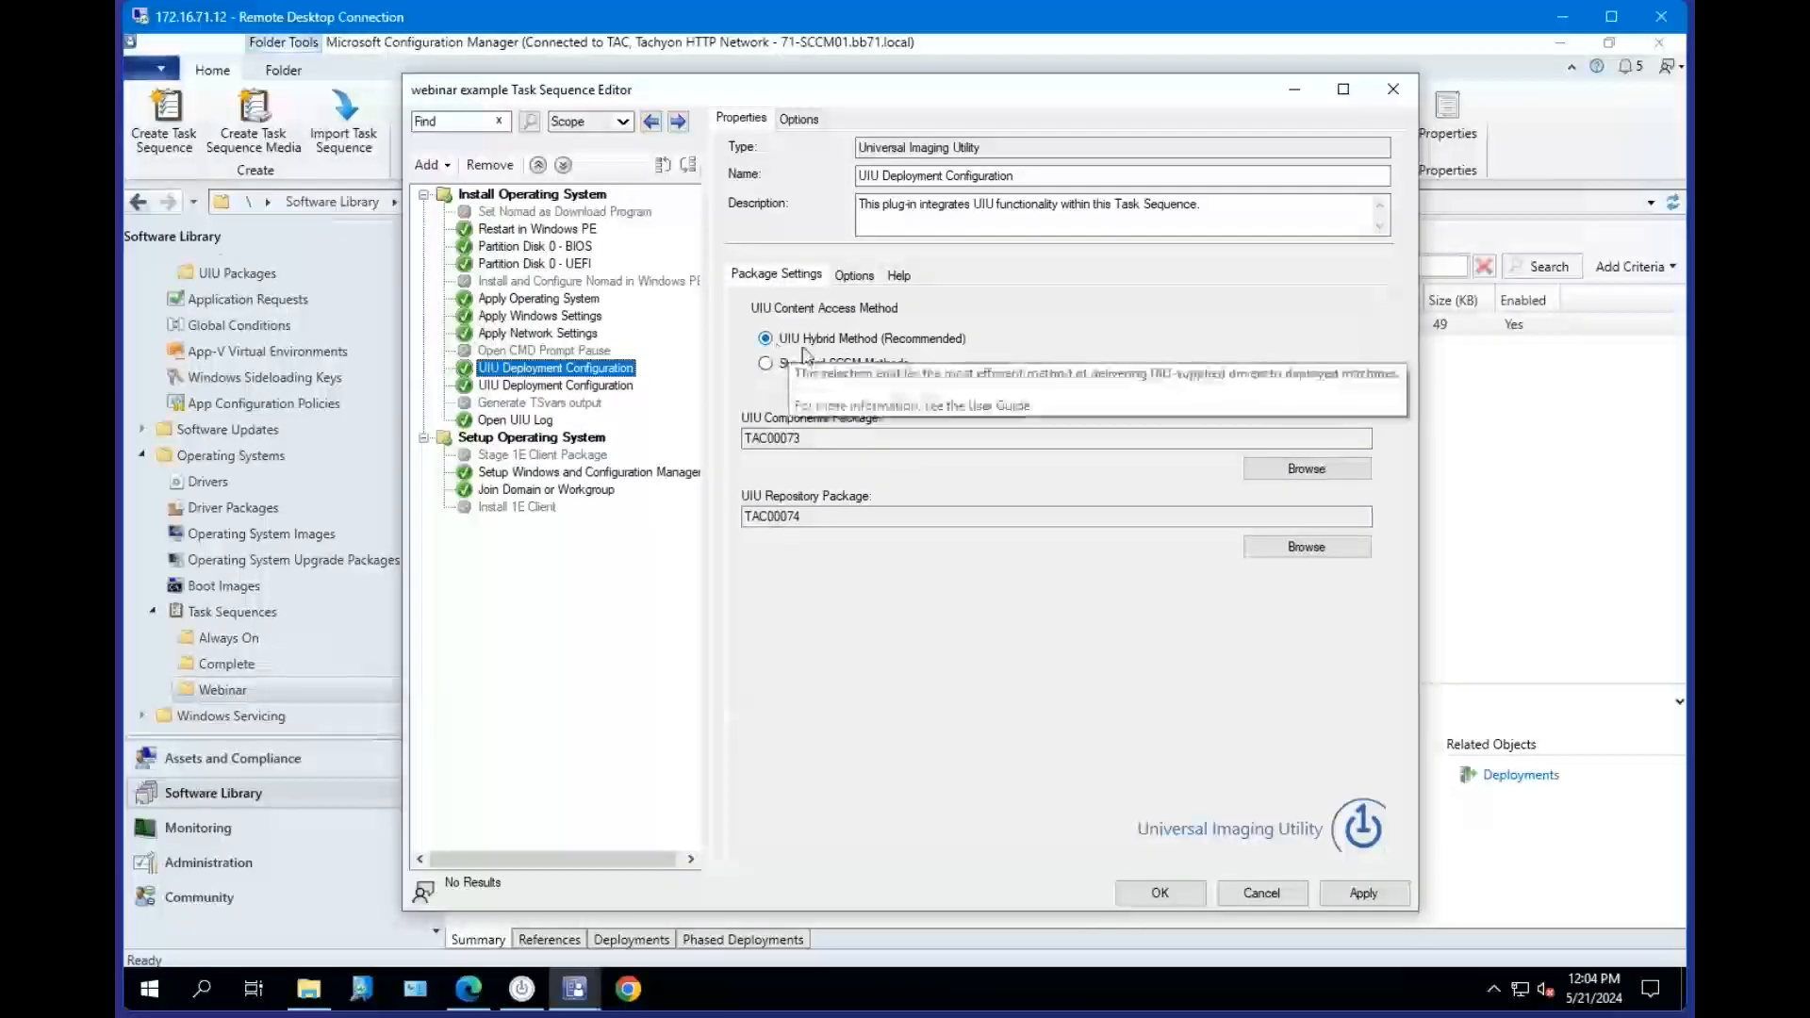
drag(811, 440, 733, 440)
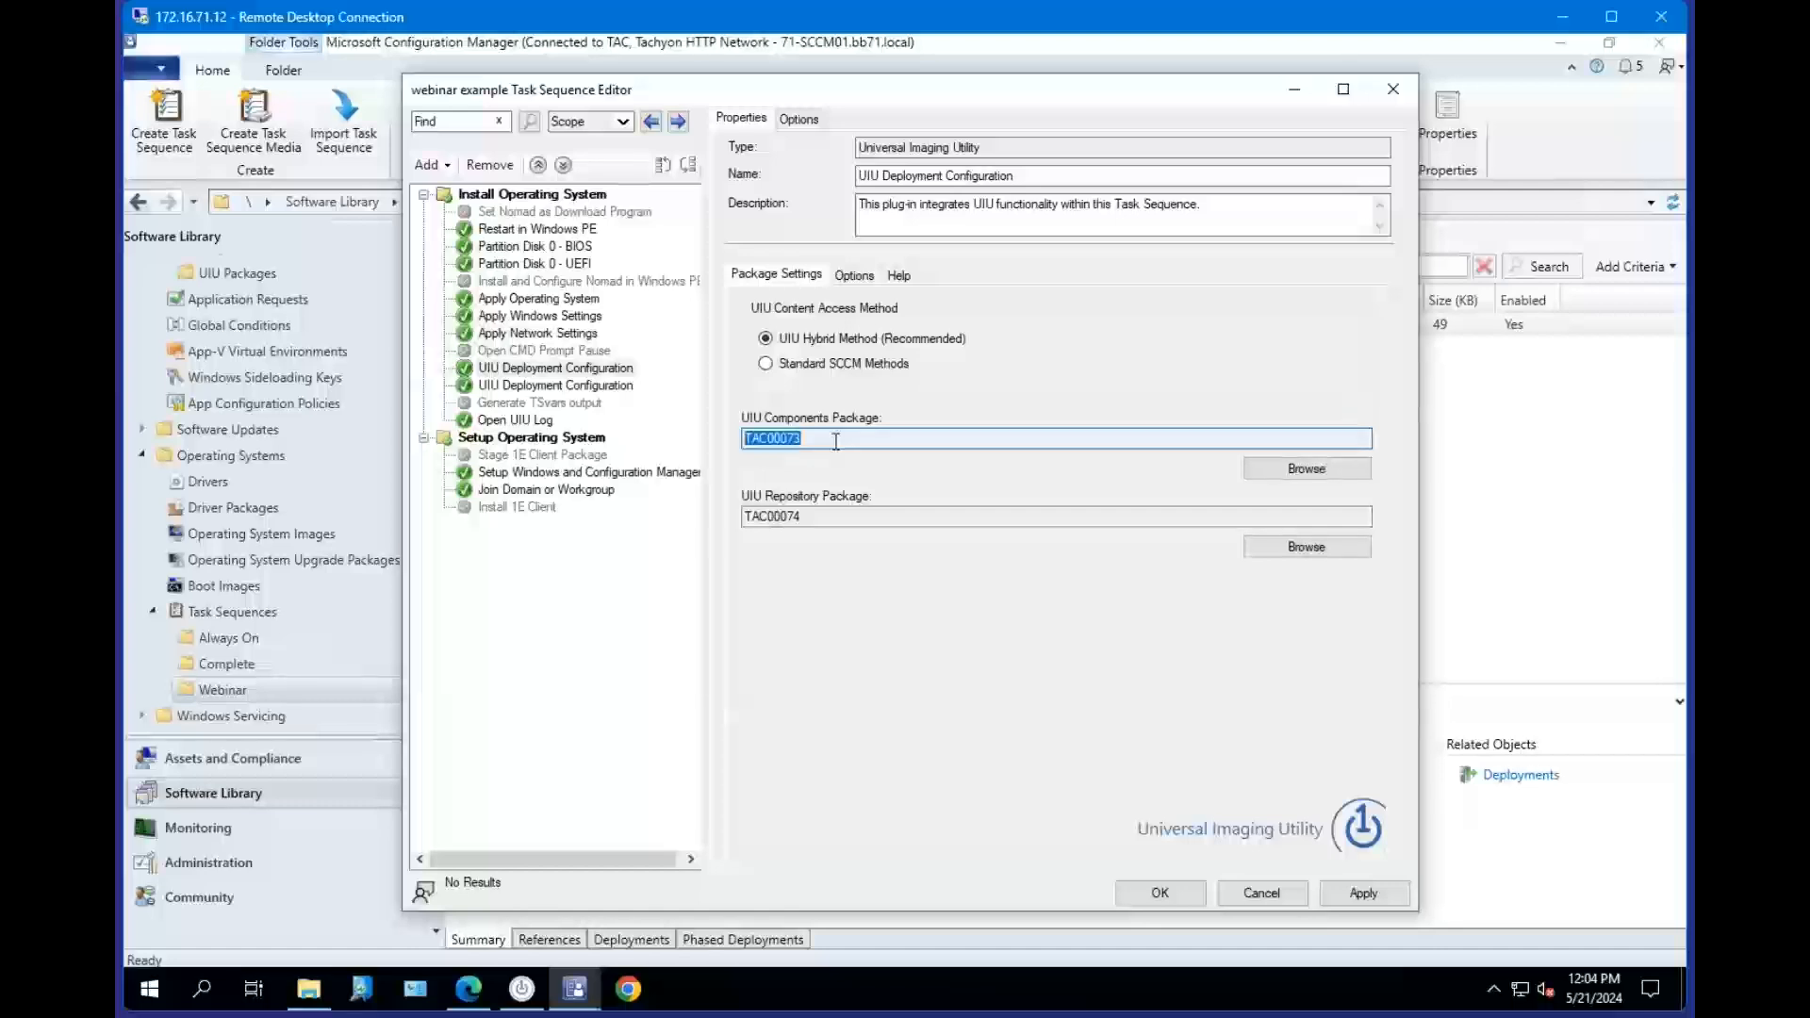
drag(824, 440, 728, 440)
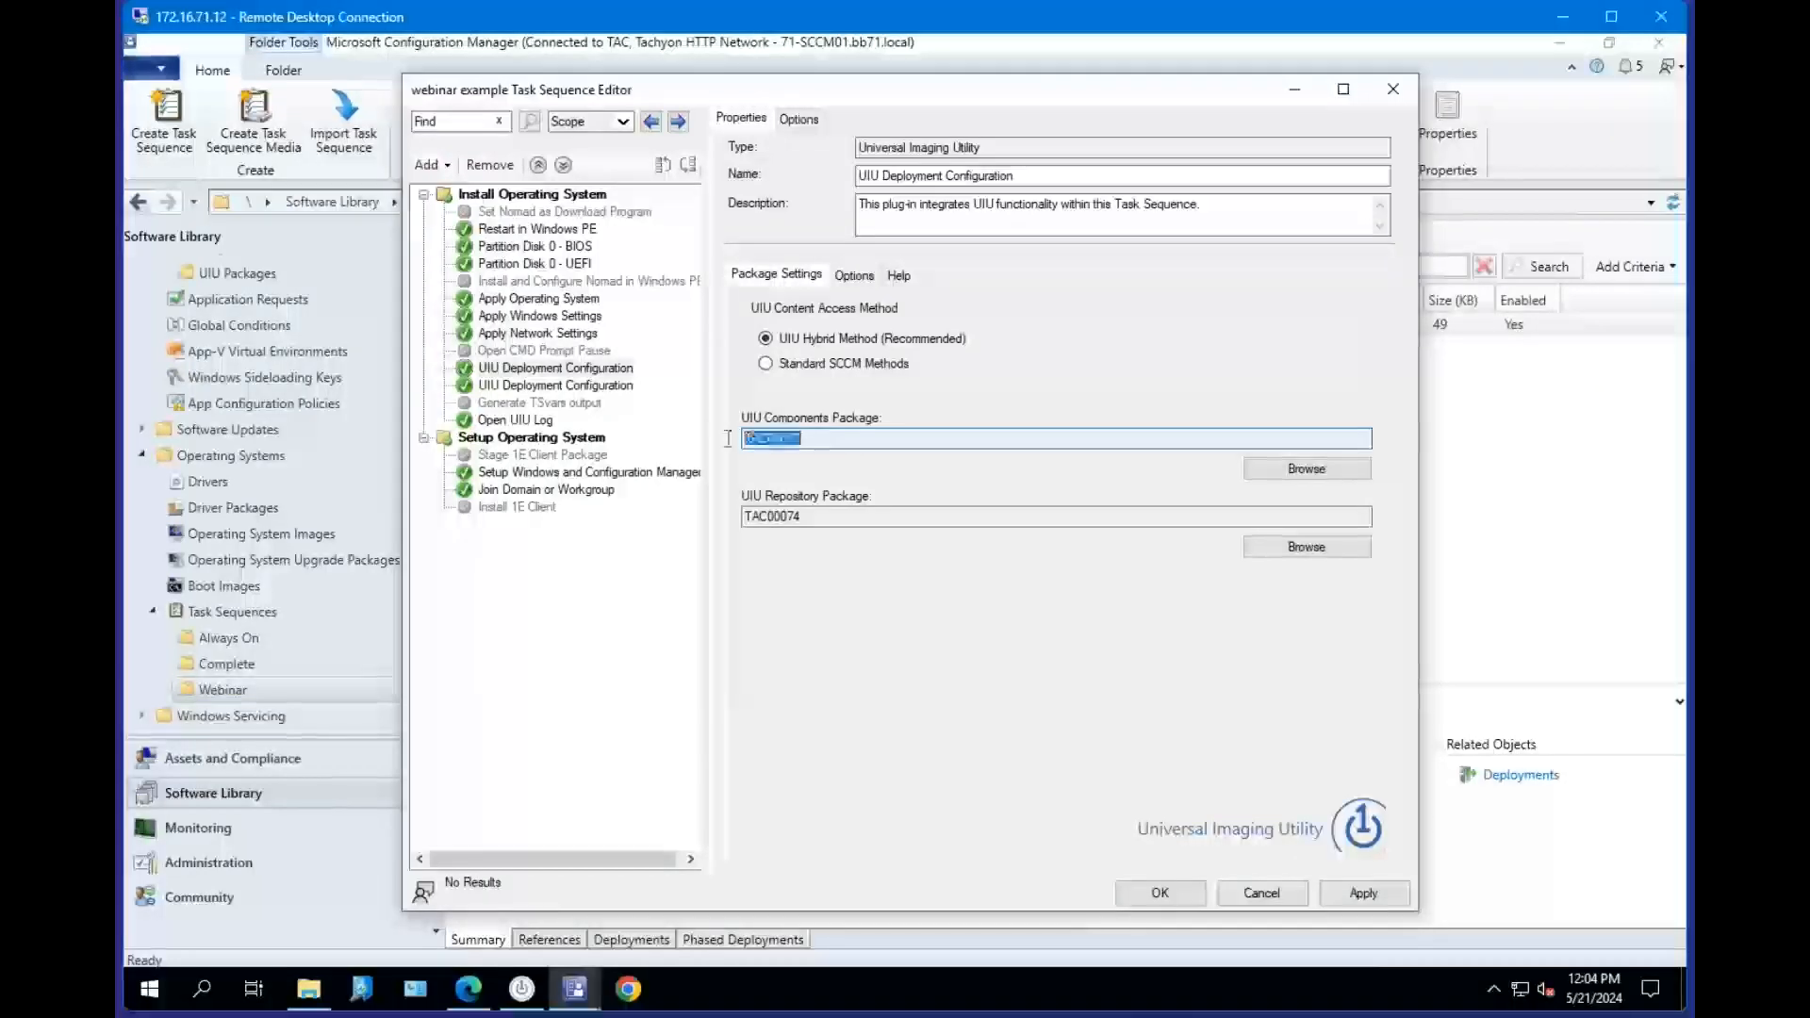
click(826, 516)
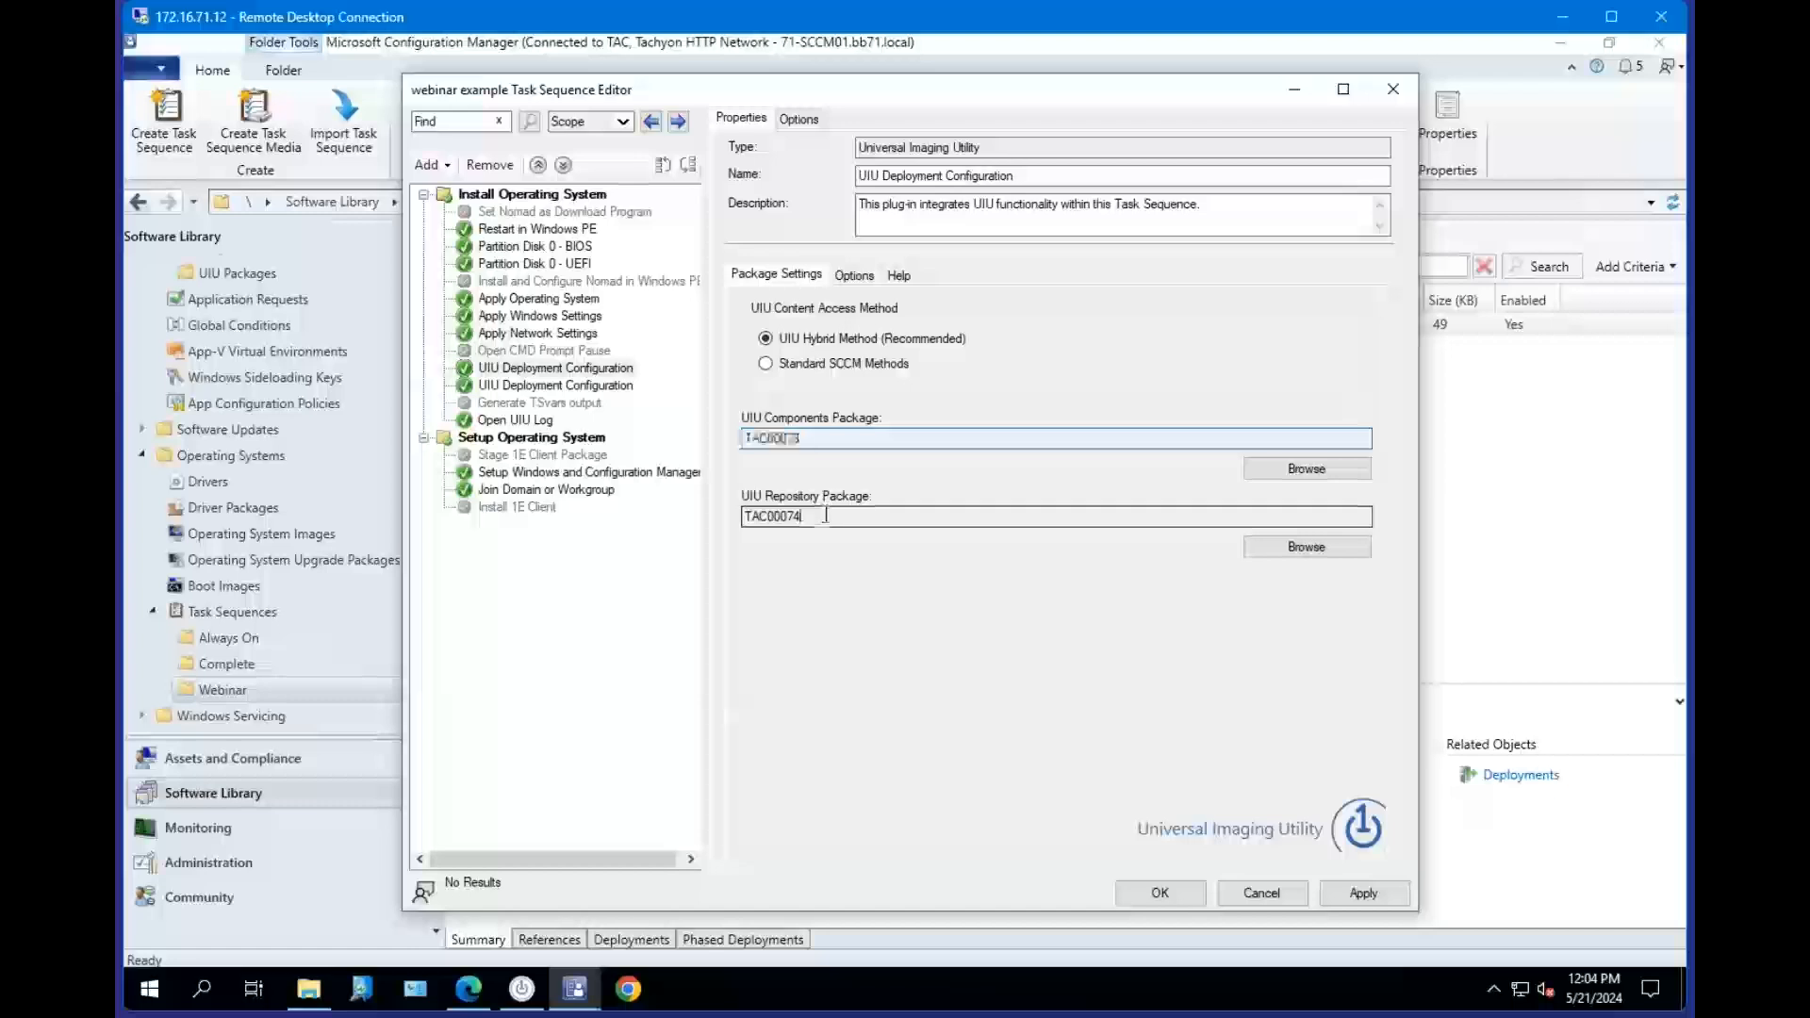
drag(843, 519, 719, 518)
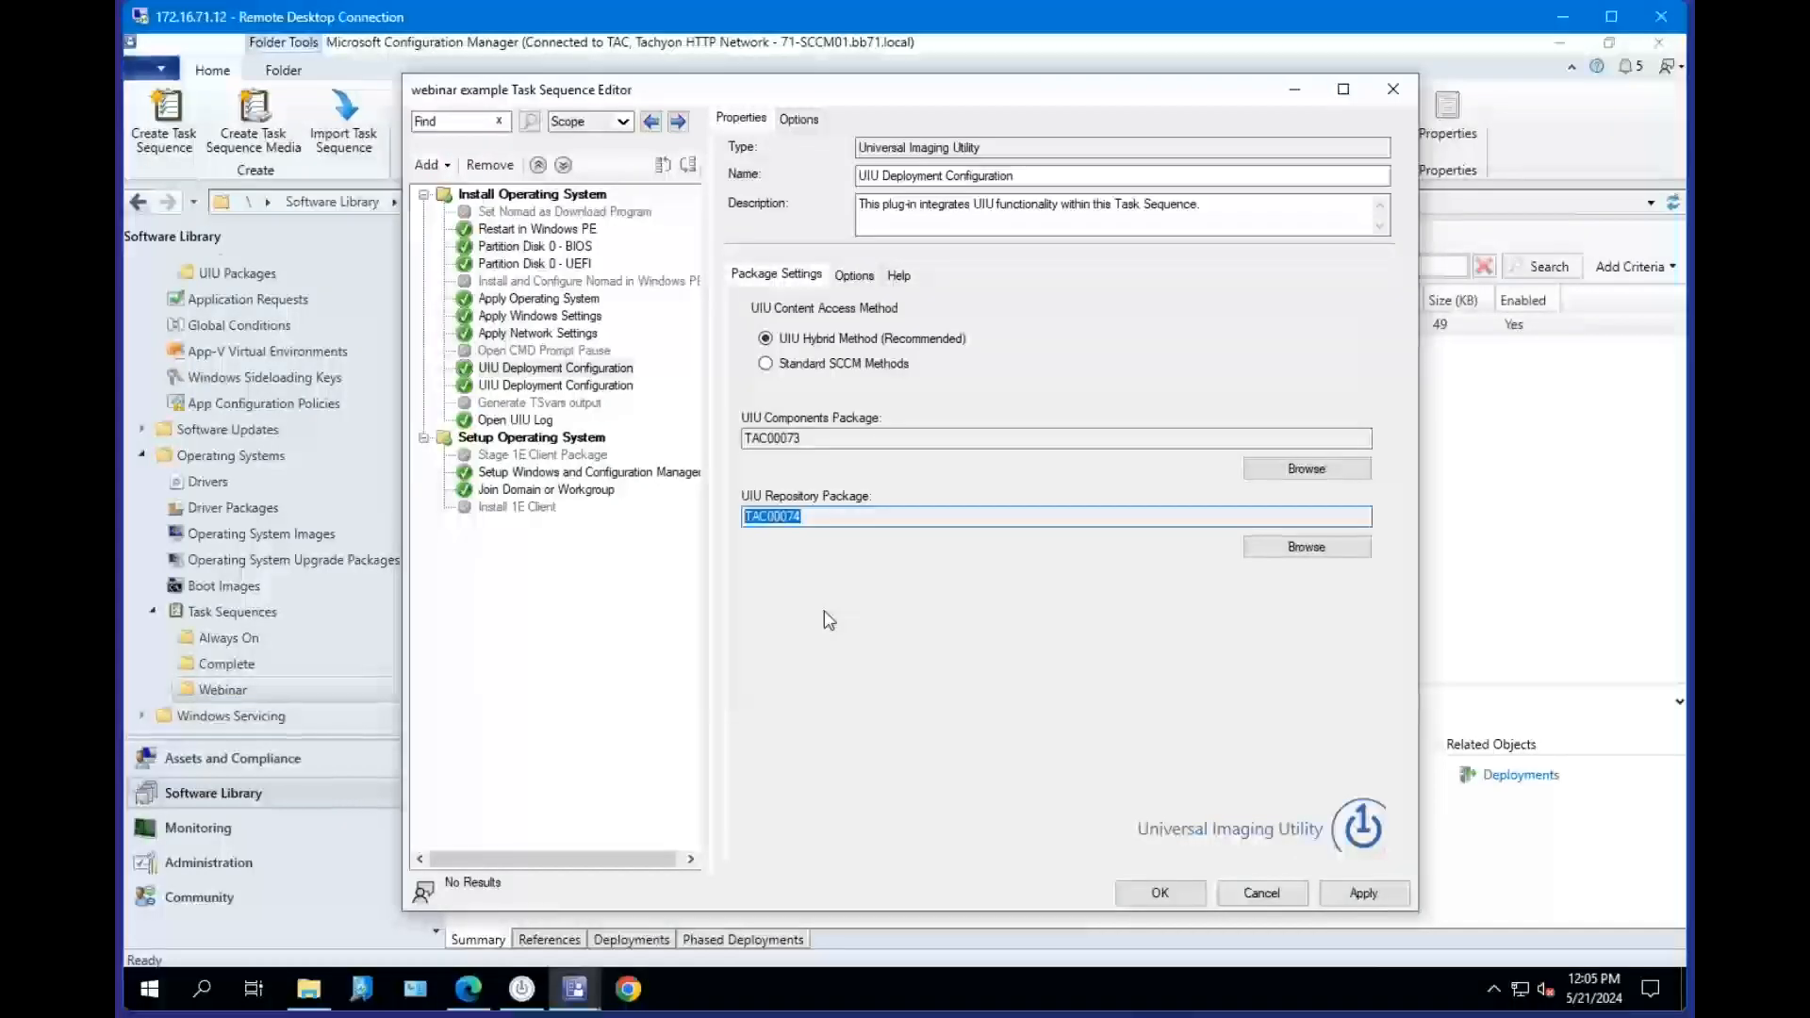
click(558, 370)
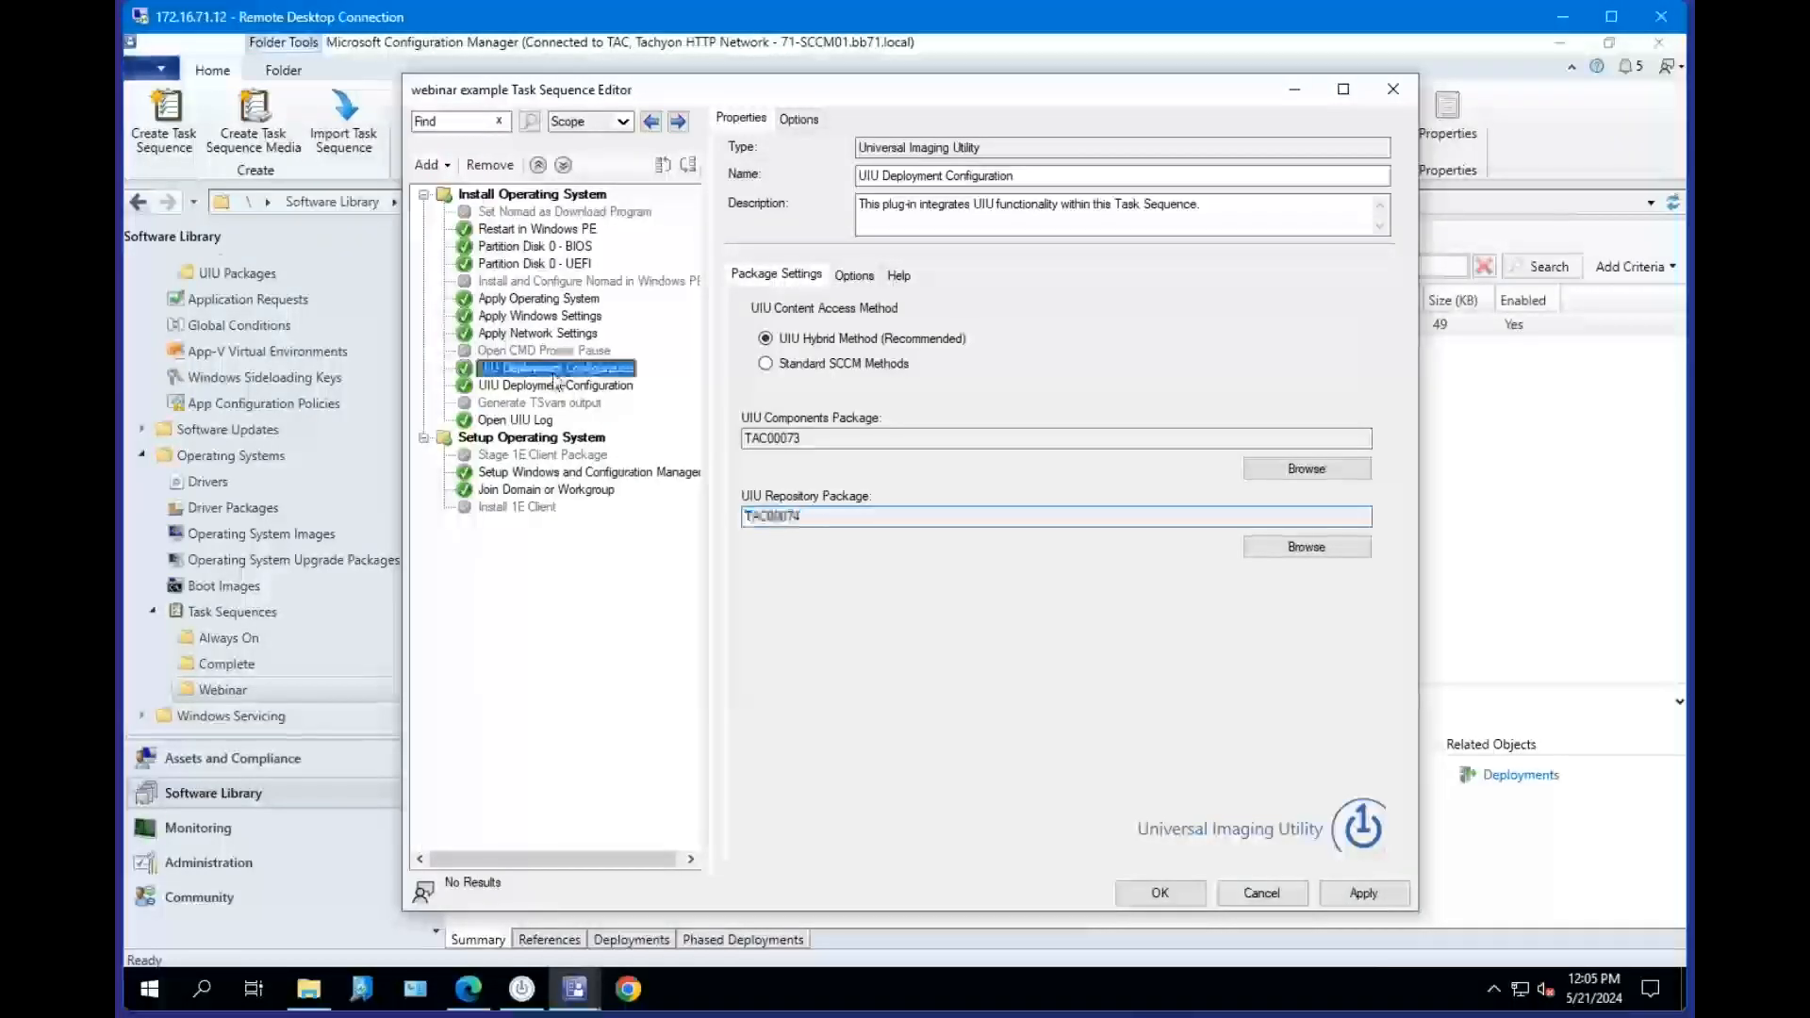
double_click(832, 441)
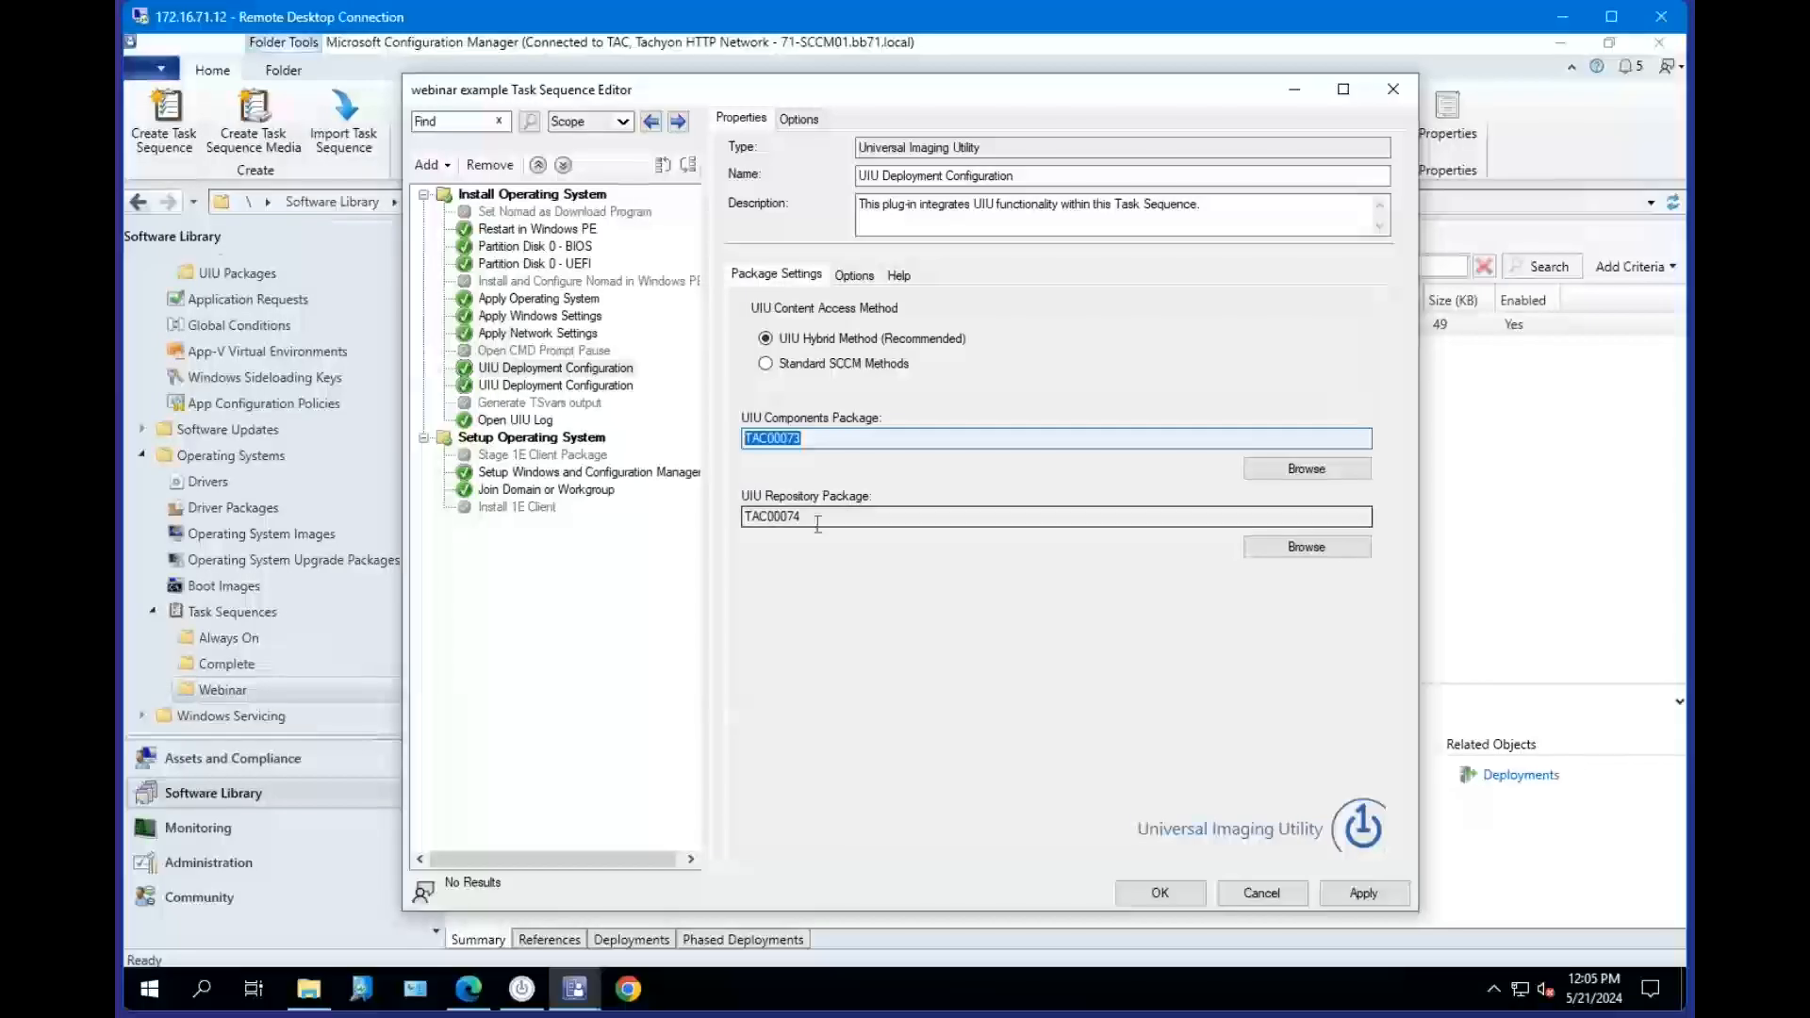
drag(817, 519, 696, 516)
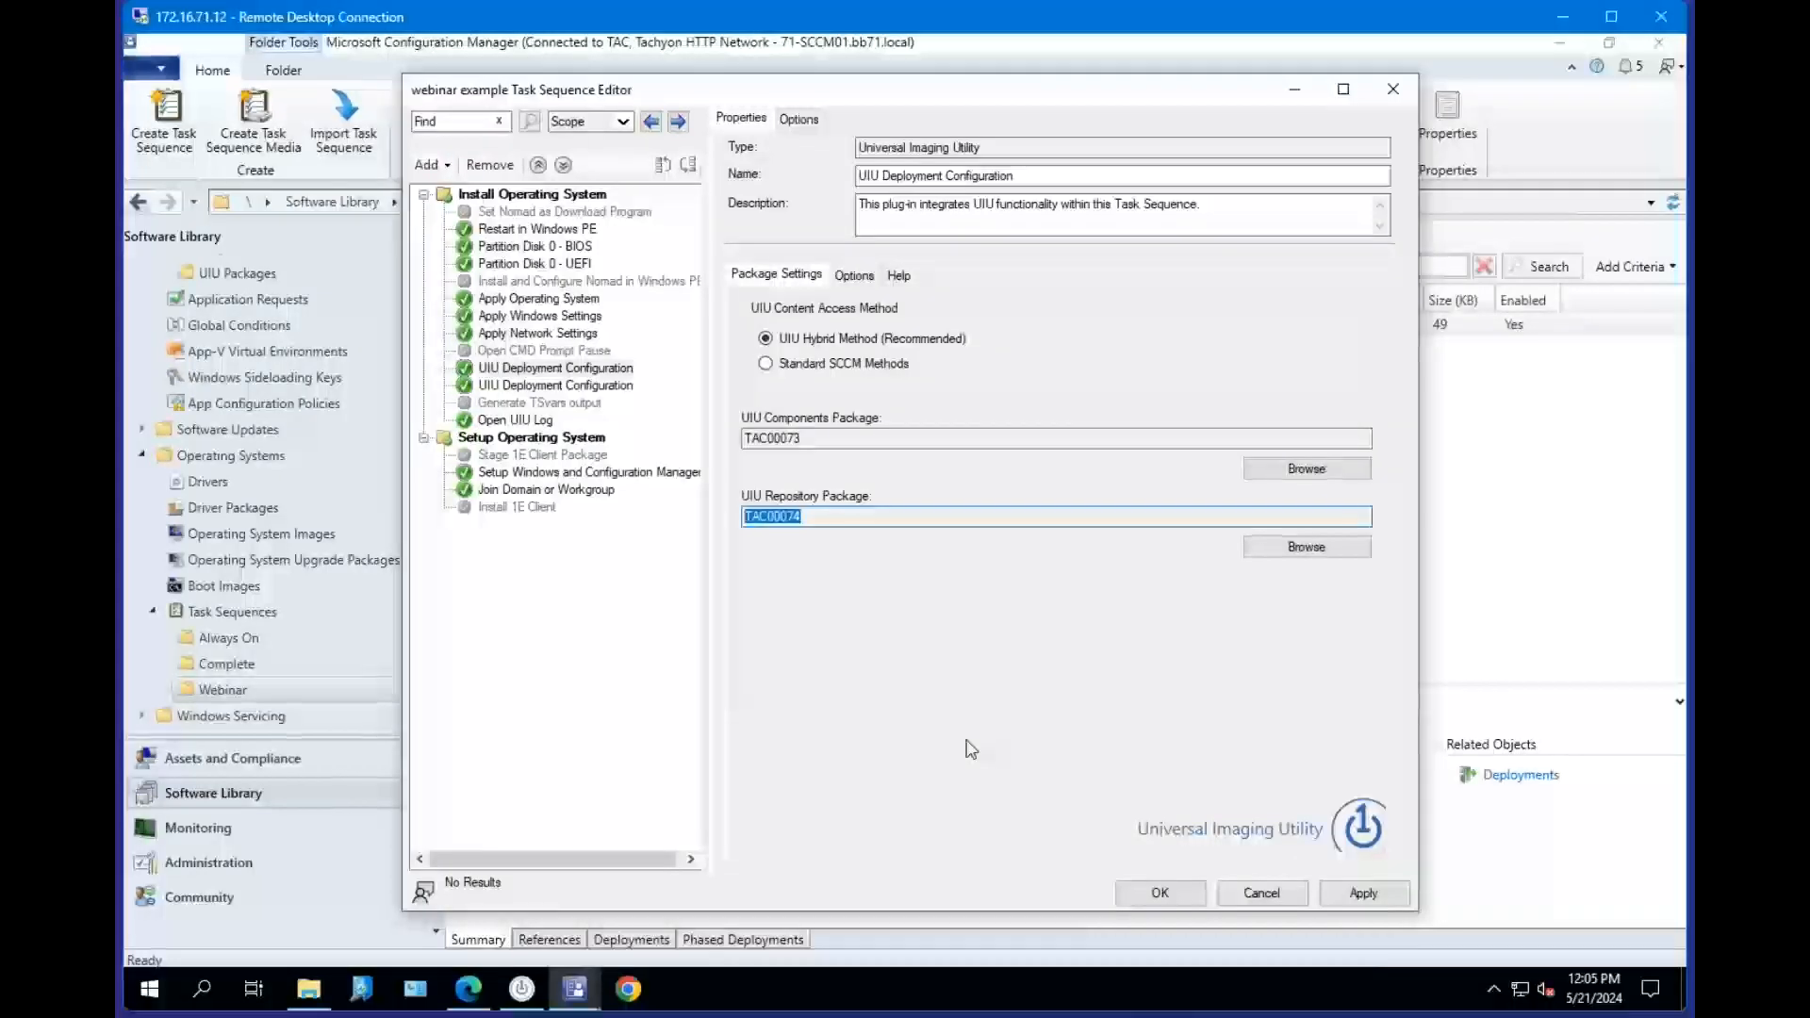
click(577, 368)
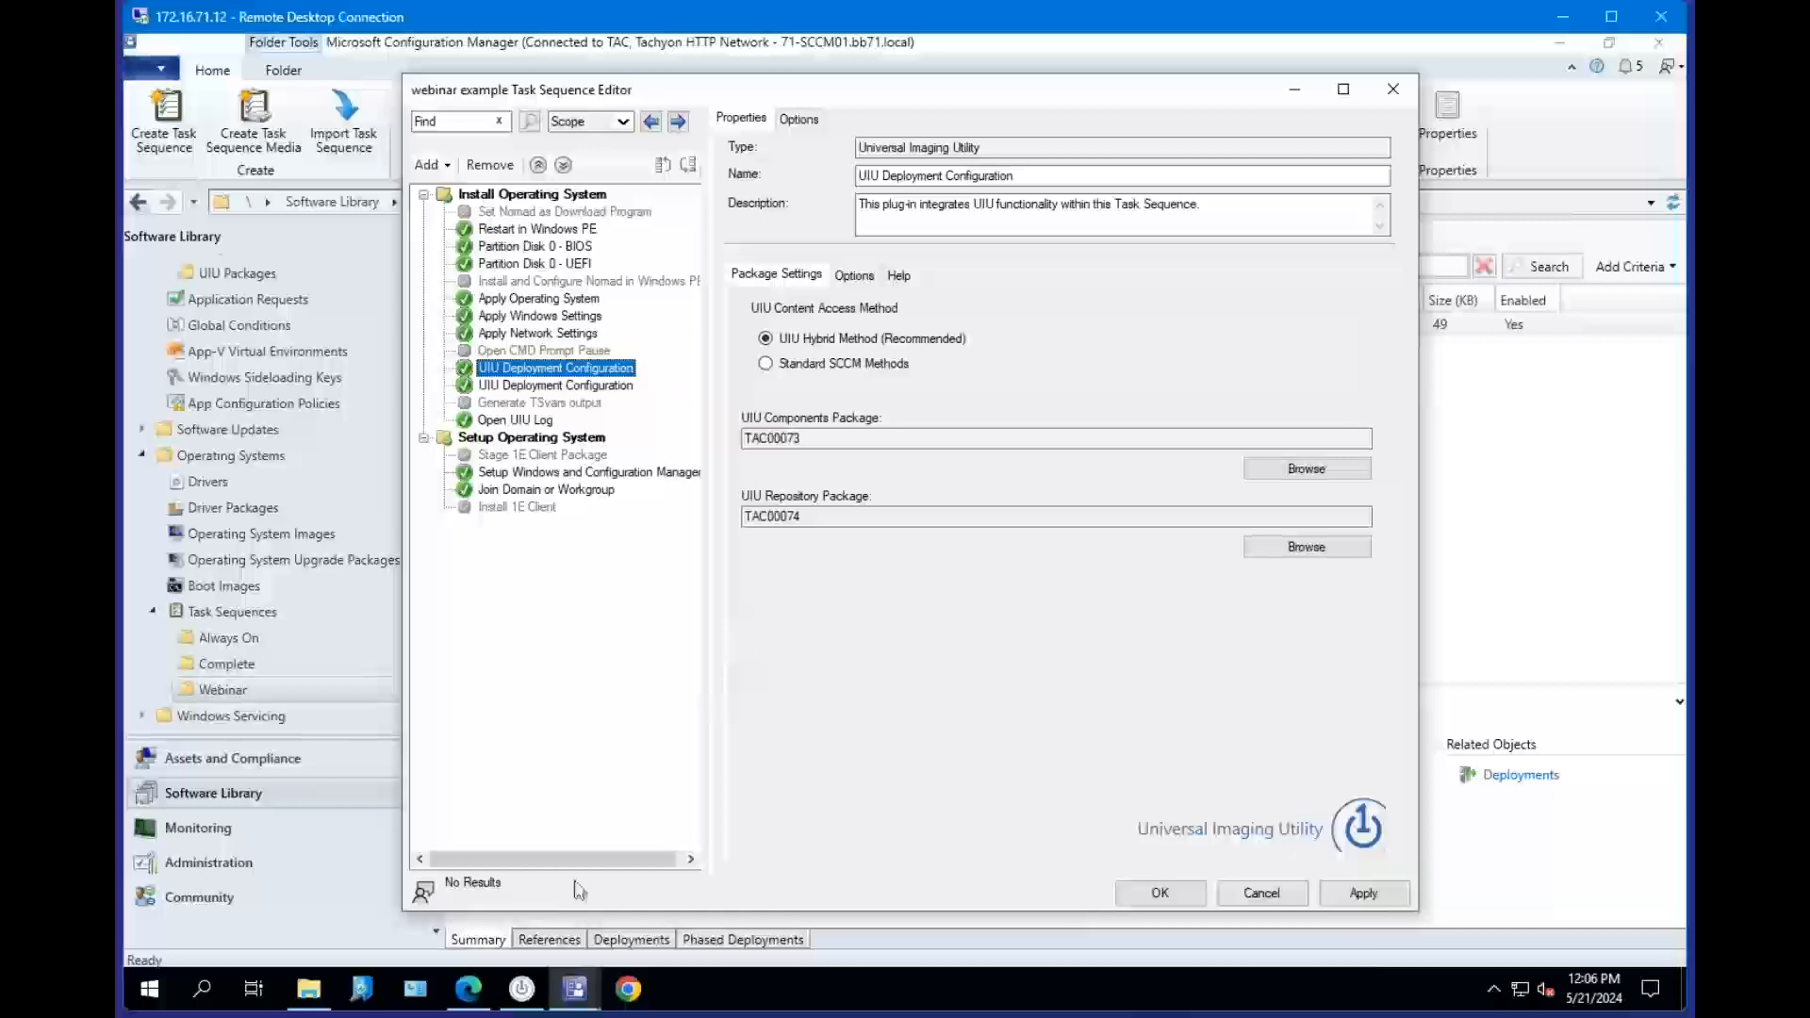
Bring up the UIU Plug-in Manager, inspect the UIU Repository path, and minimize the window.
mouse_move(521, 988)
click(524, 891)
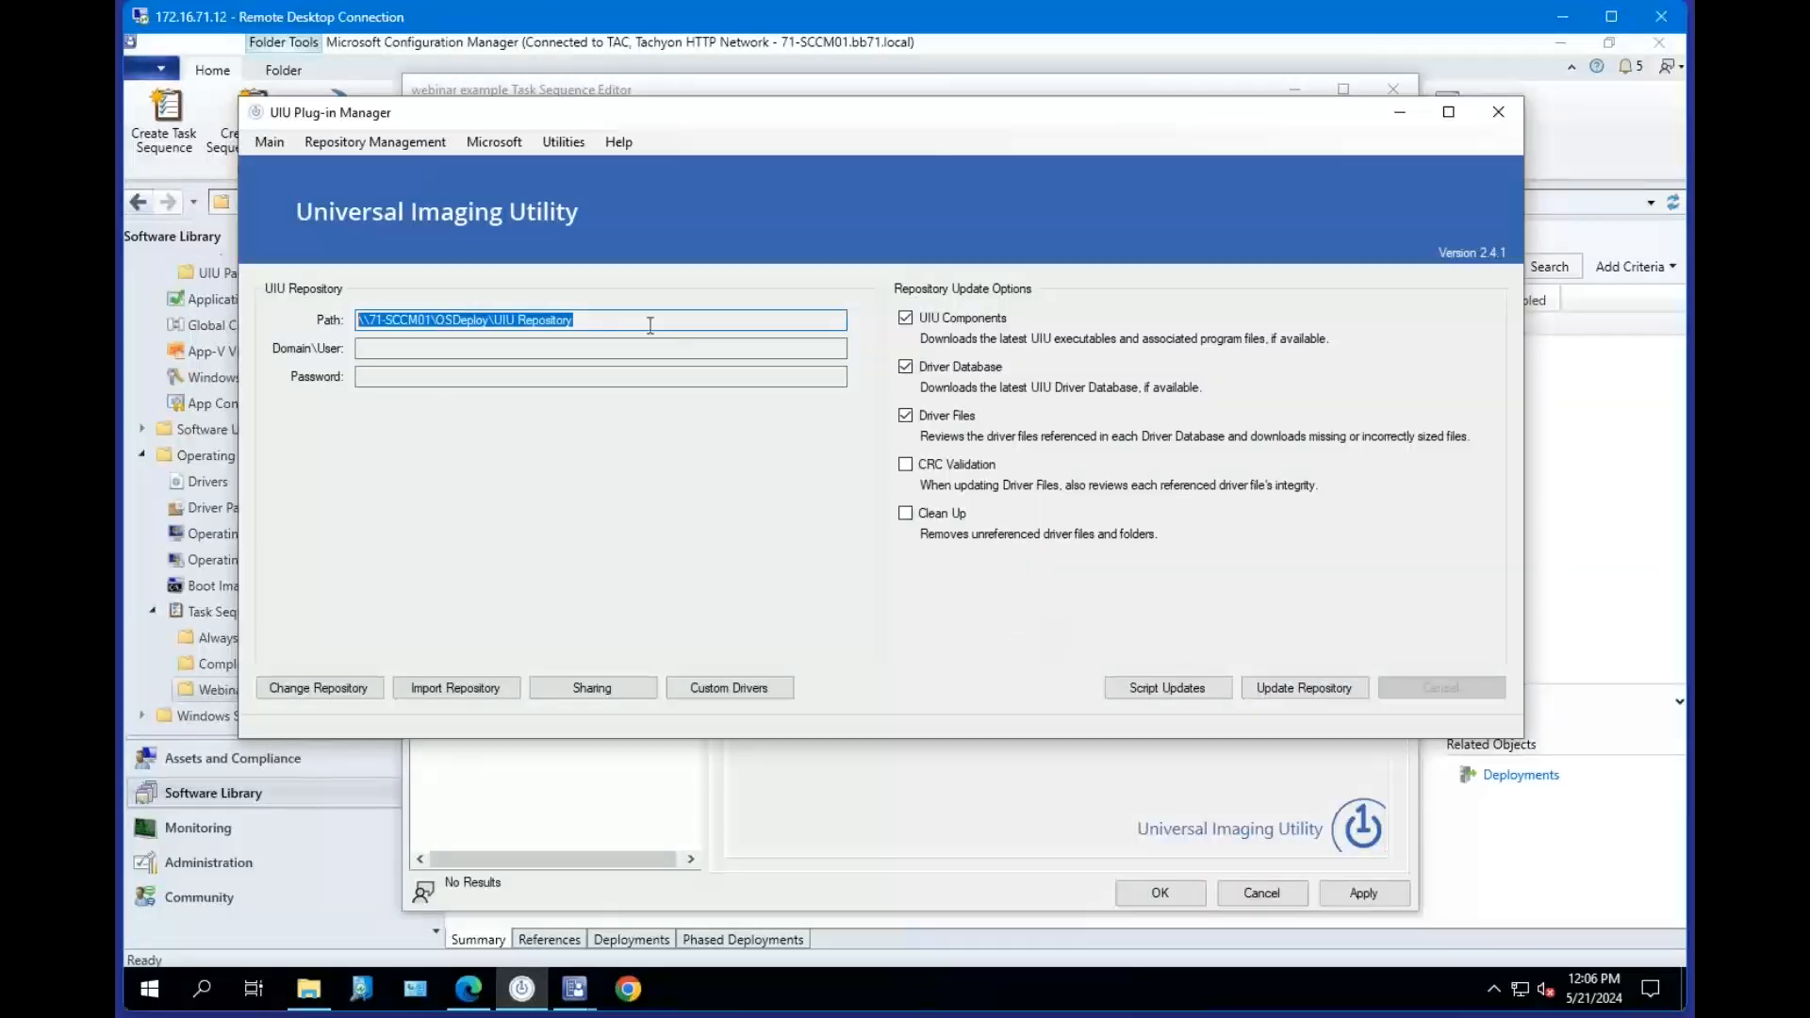
triple_click(444, 322)
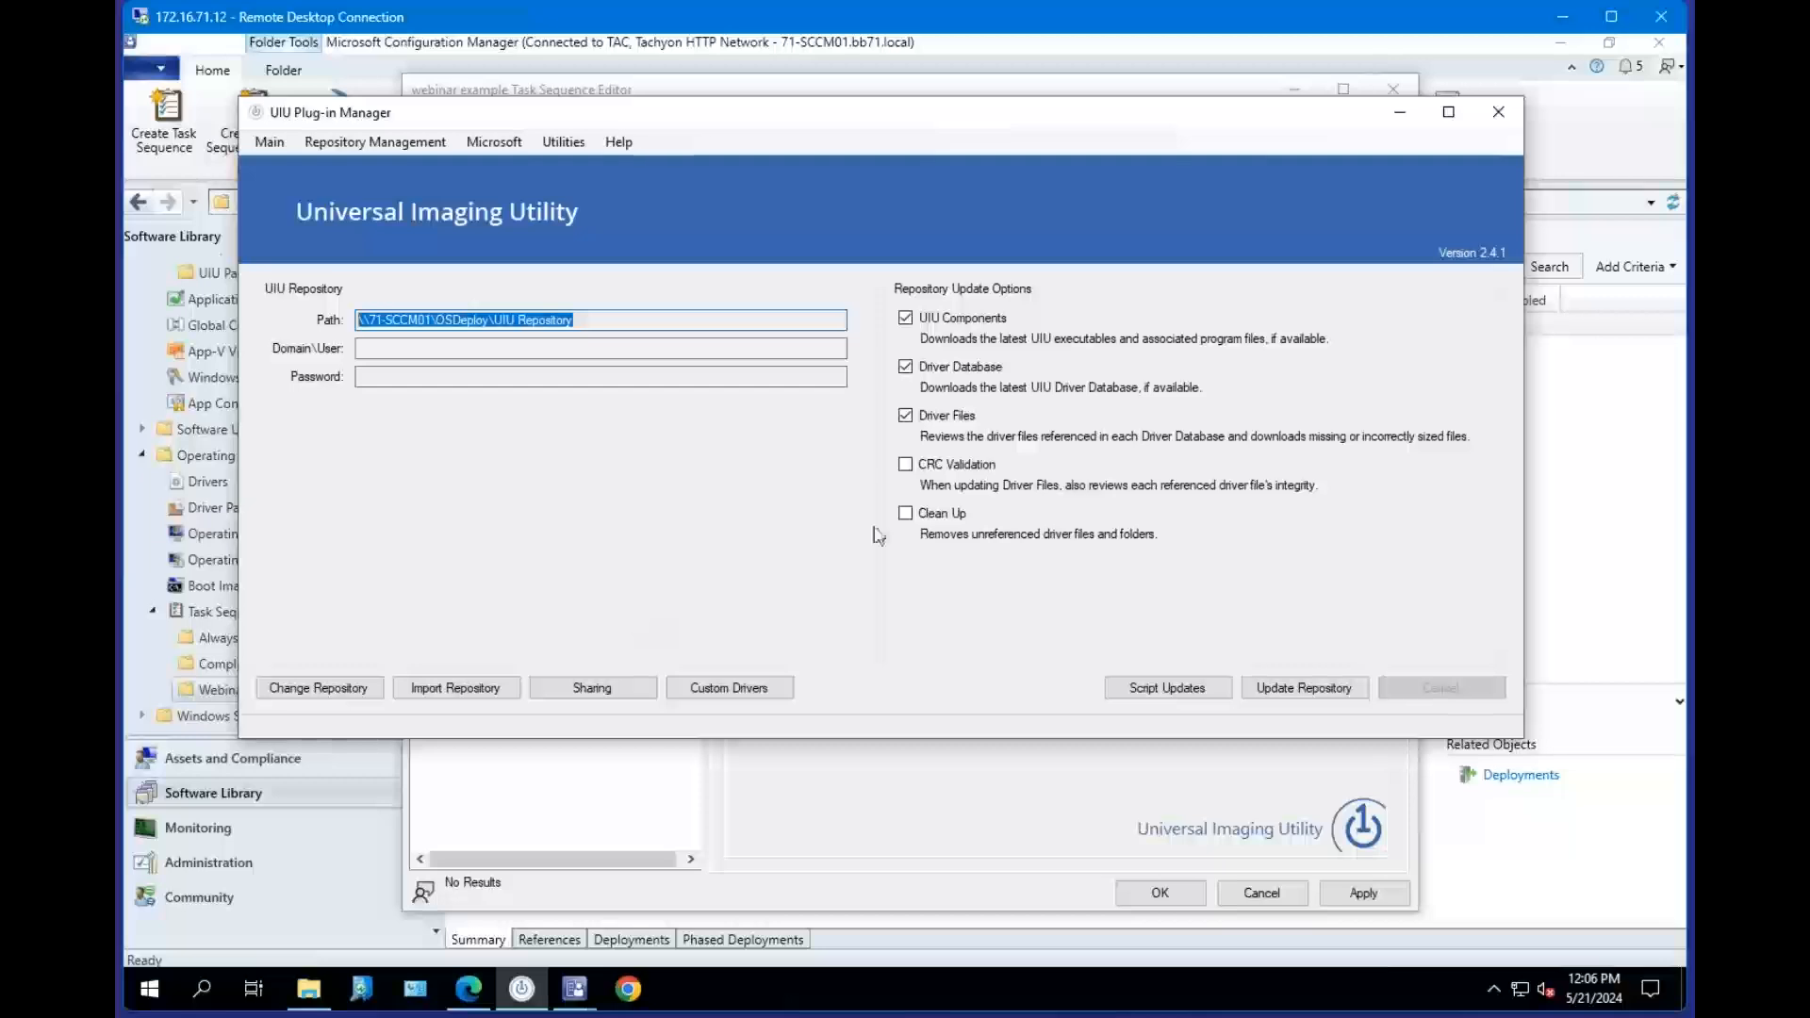
click(1402, 115)
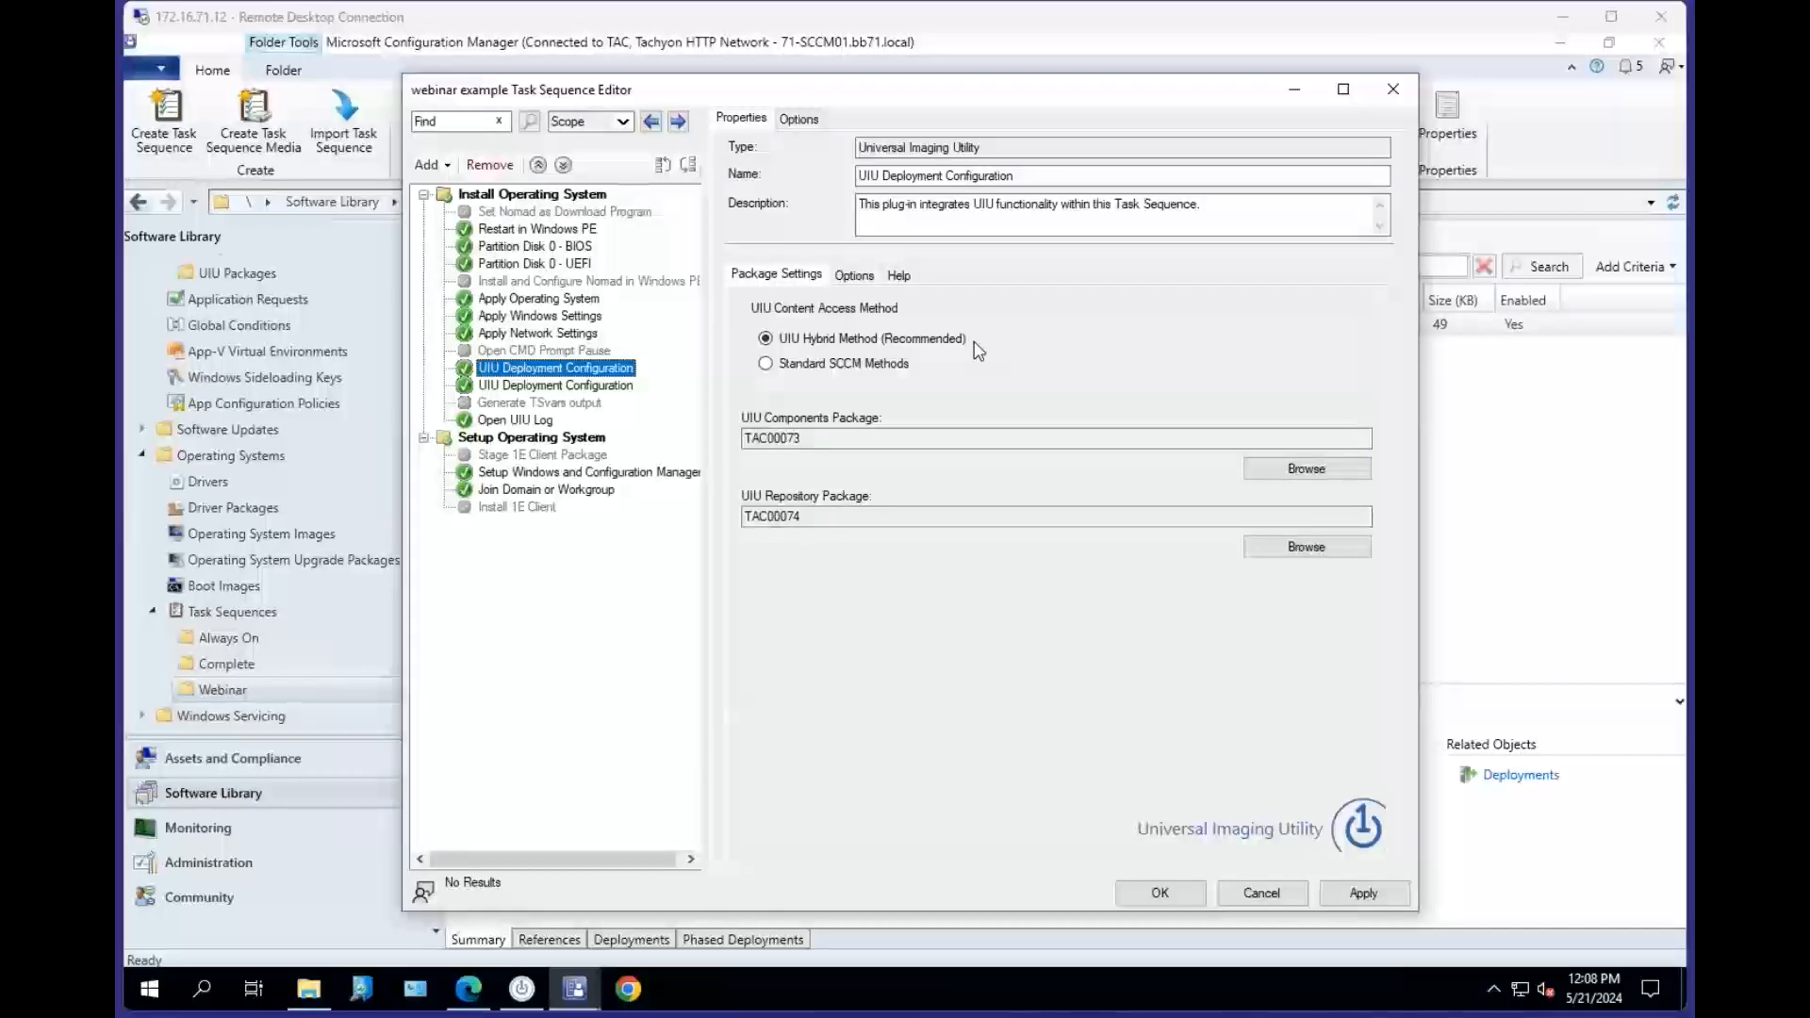
Switch to the browser and open the SCCM plug-in Download page under Support downloads on bigbangllc.com.
click(851, 105)
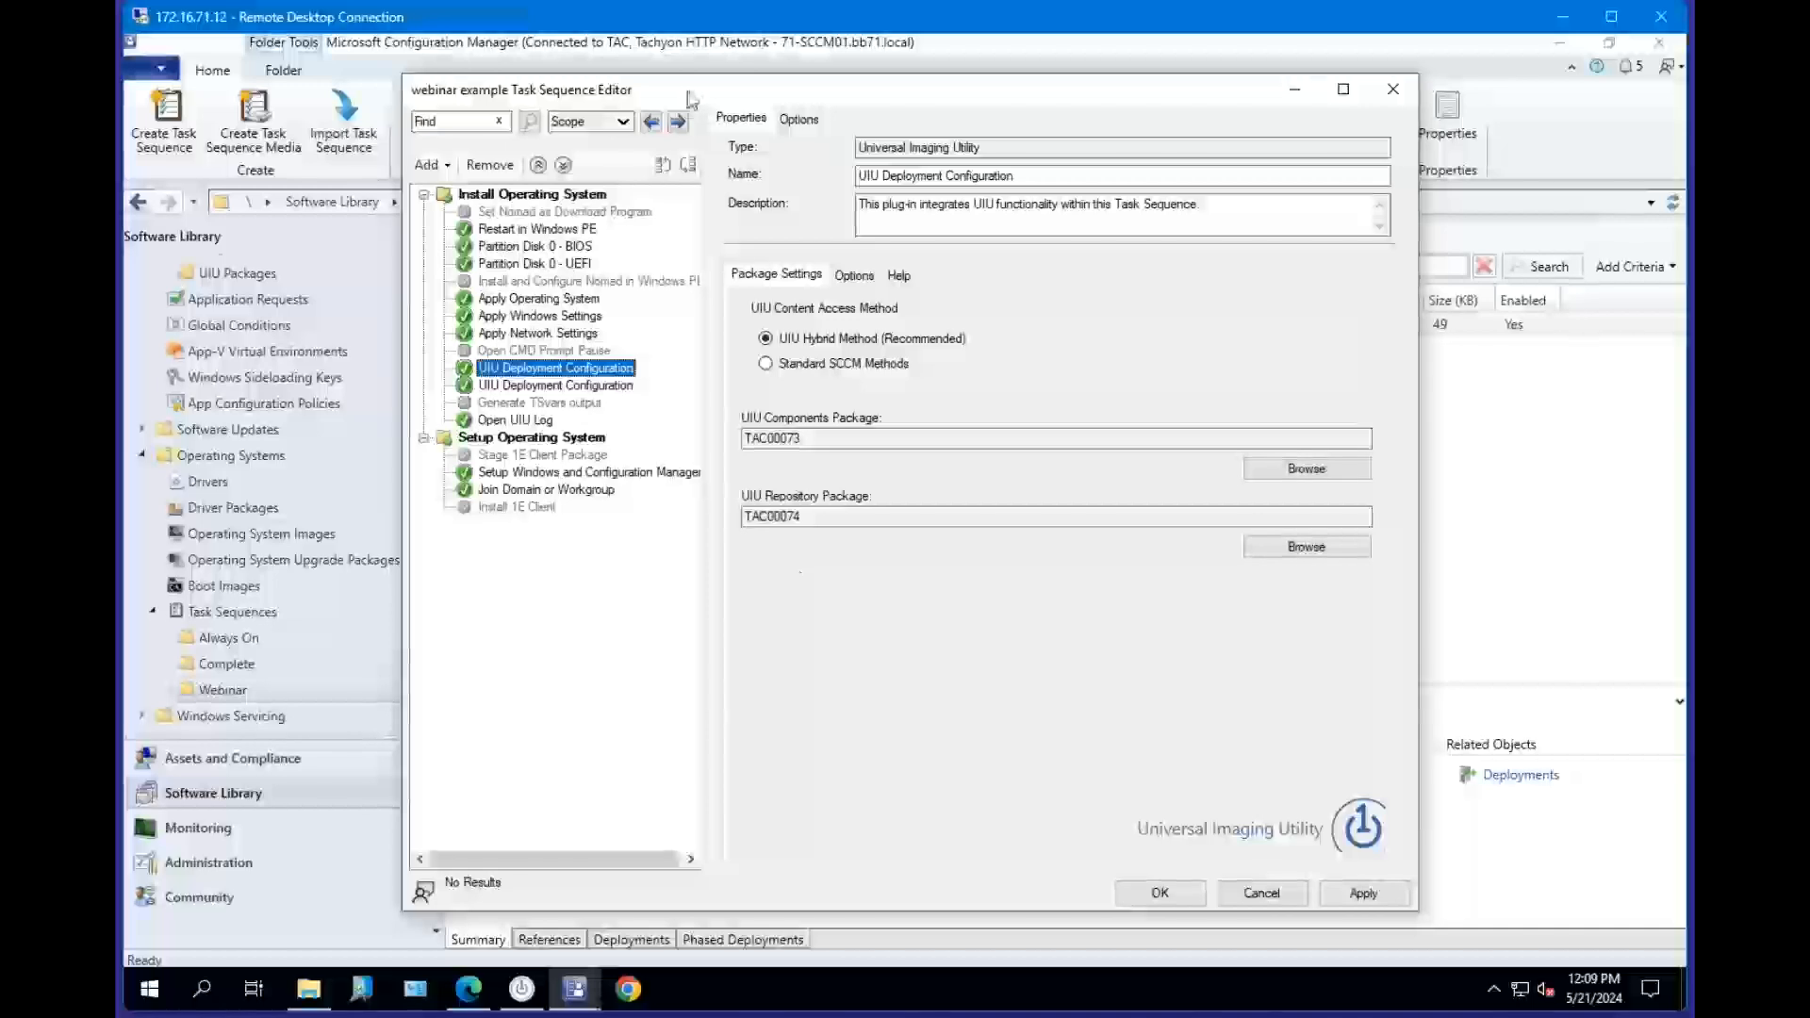
drag(691, 100, 731, 93)
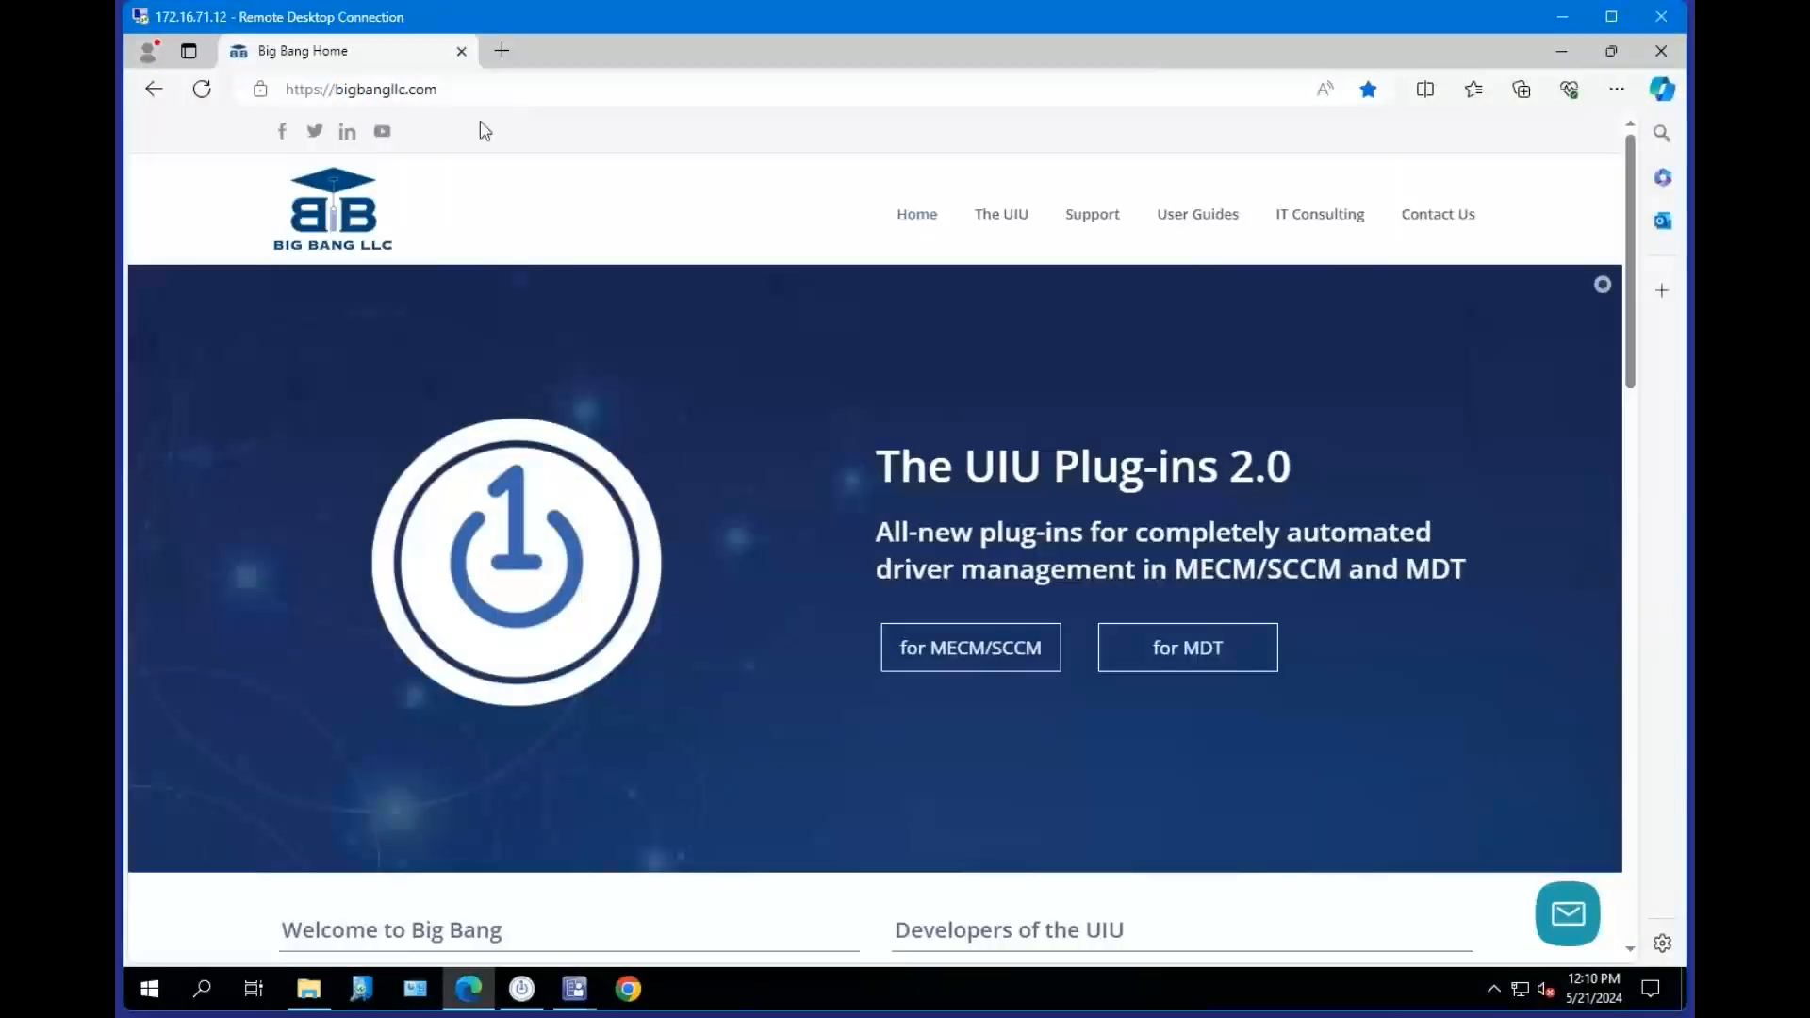
click(481, 90)
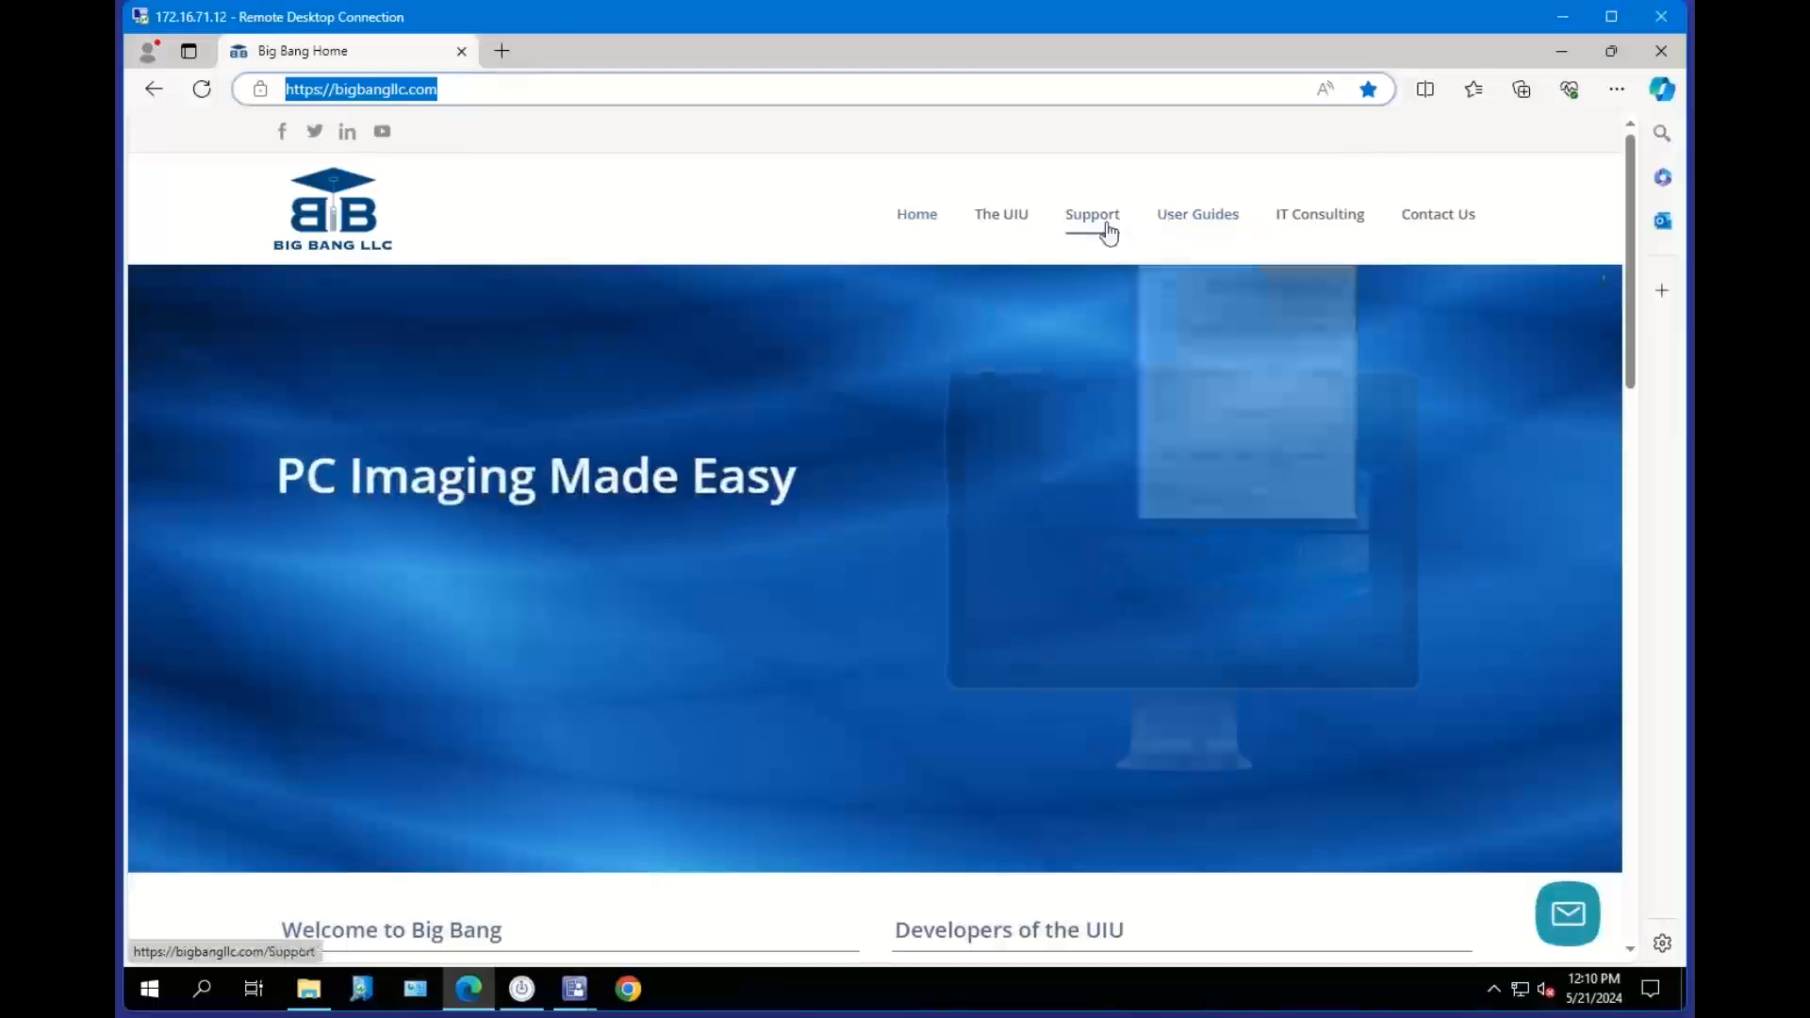
mouse_move(1109, 233)
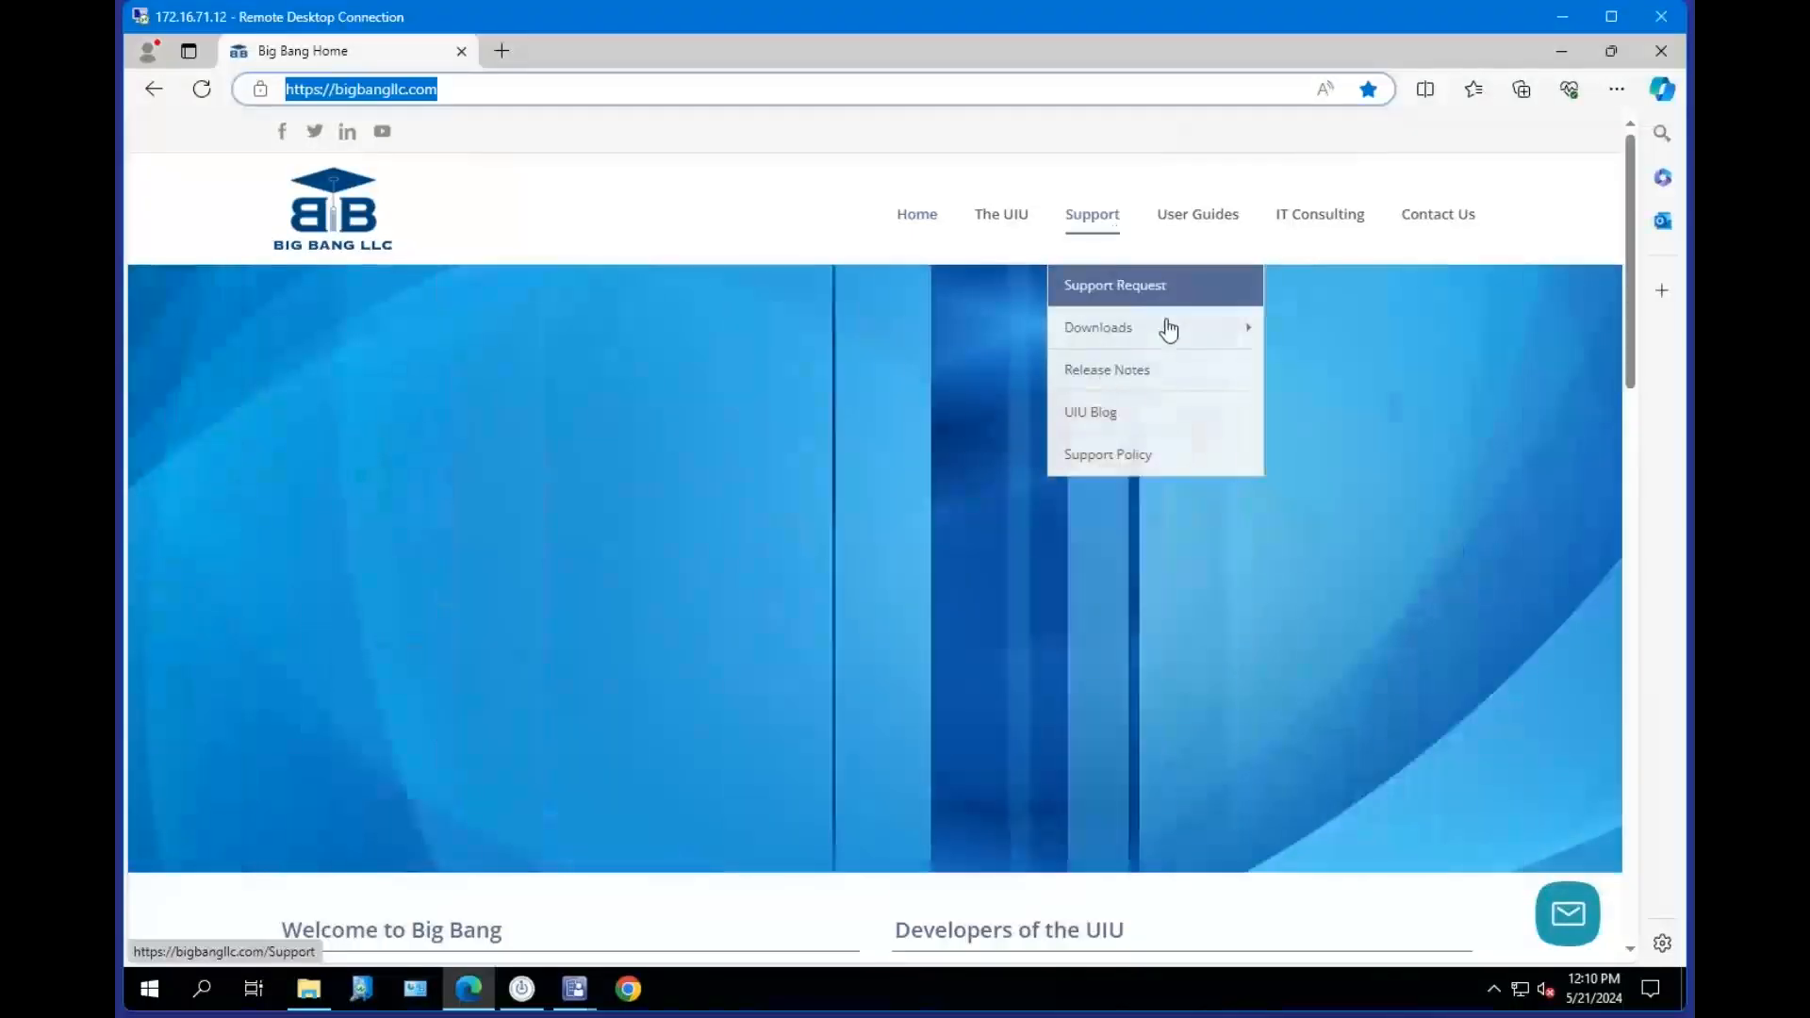
mouse_move(1164, 338)
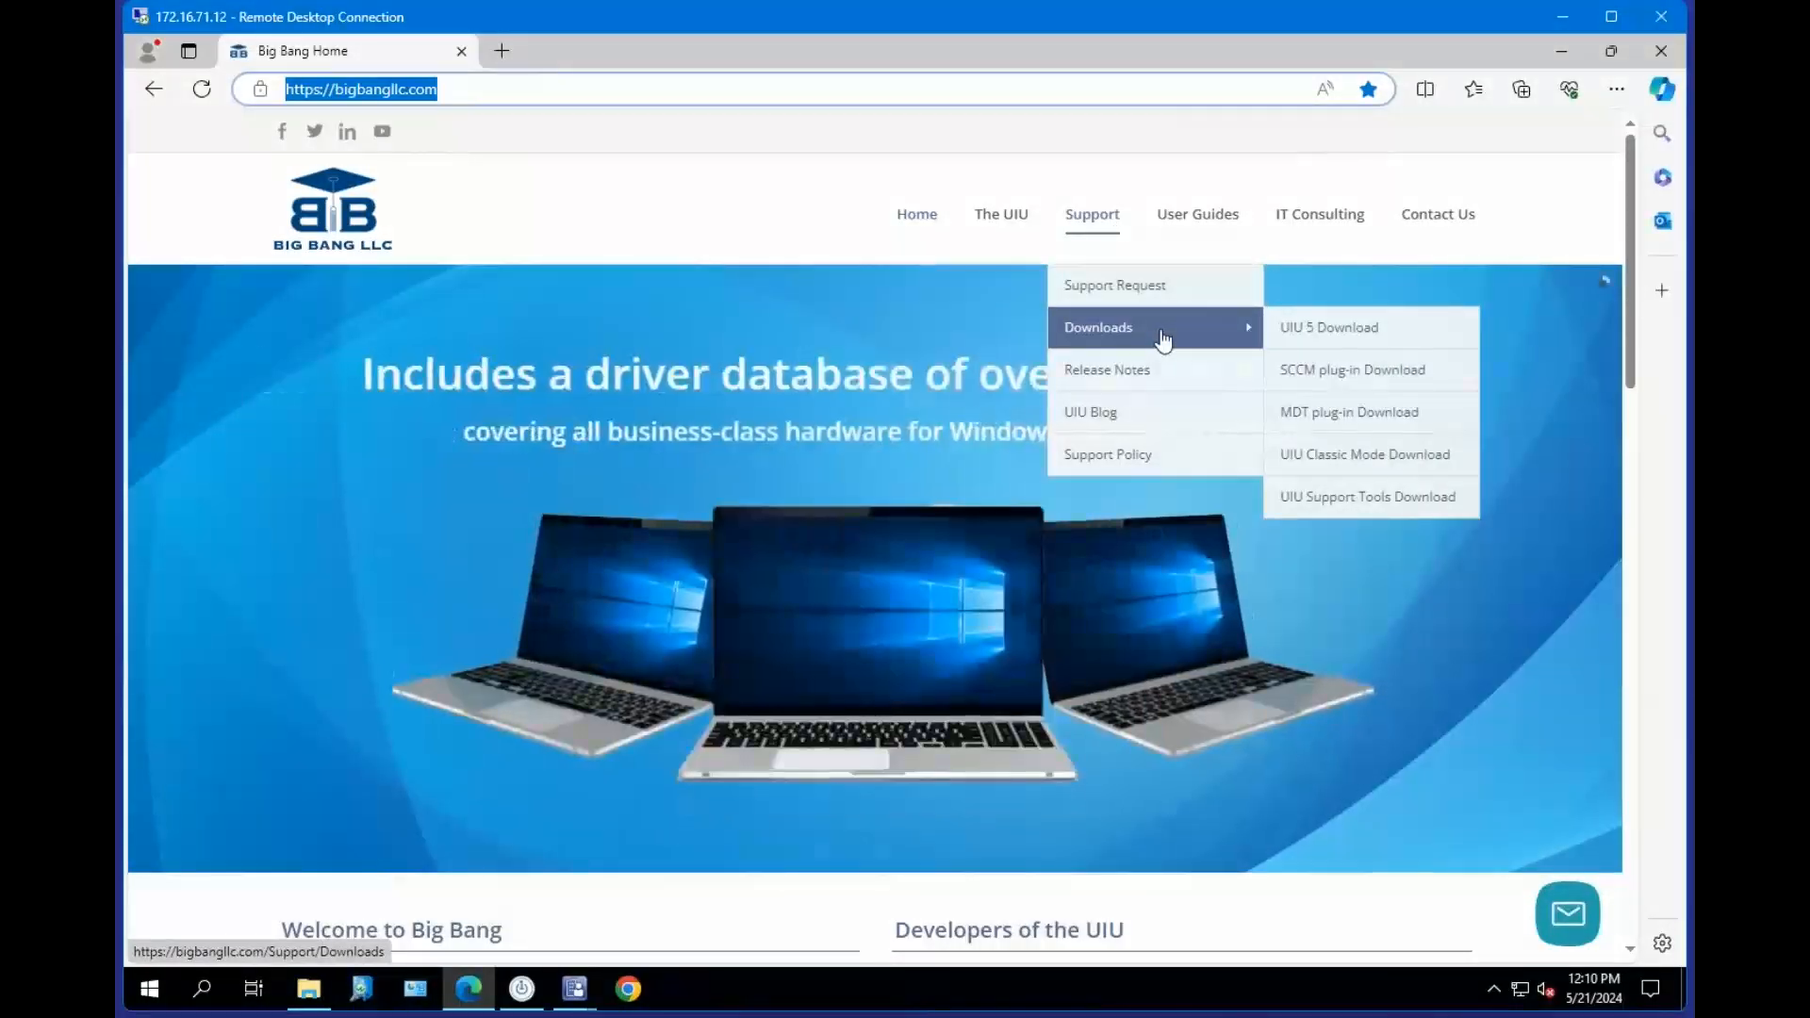
click(1409, 372)
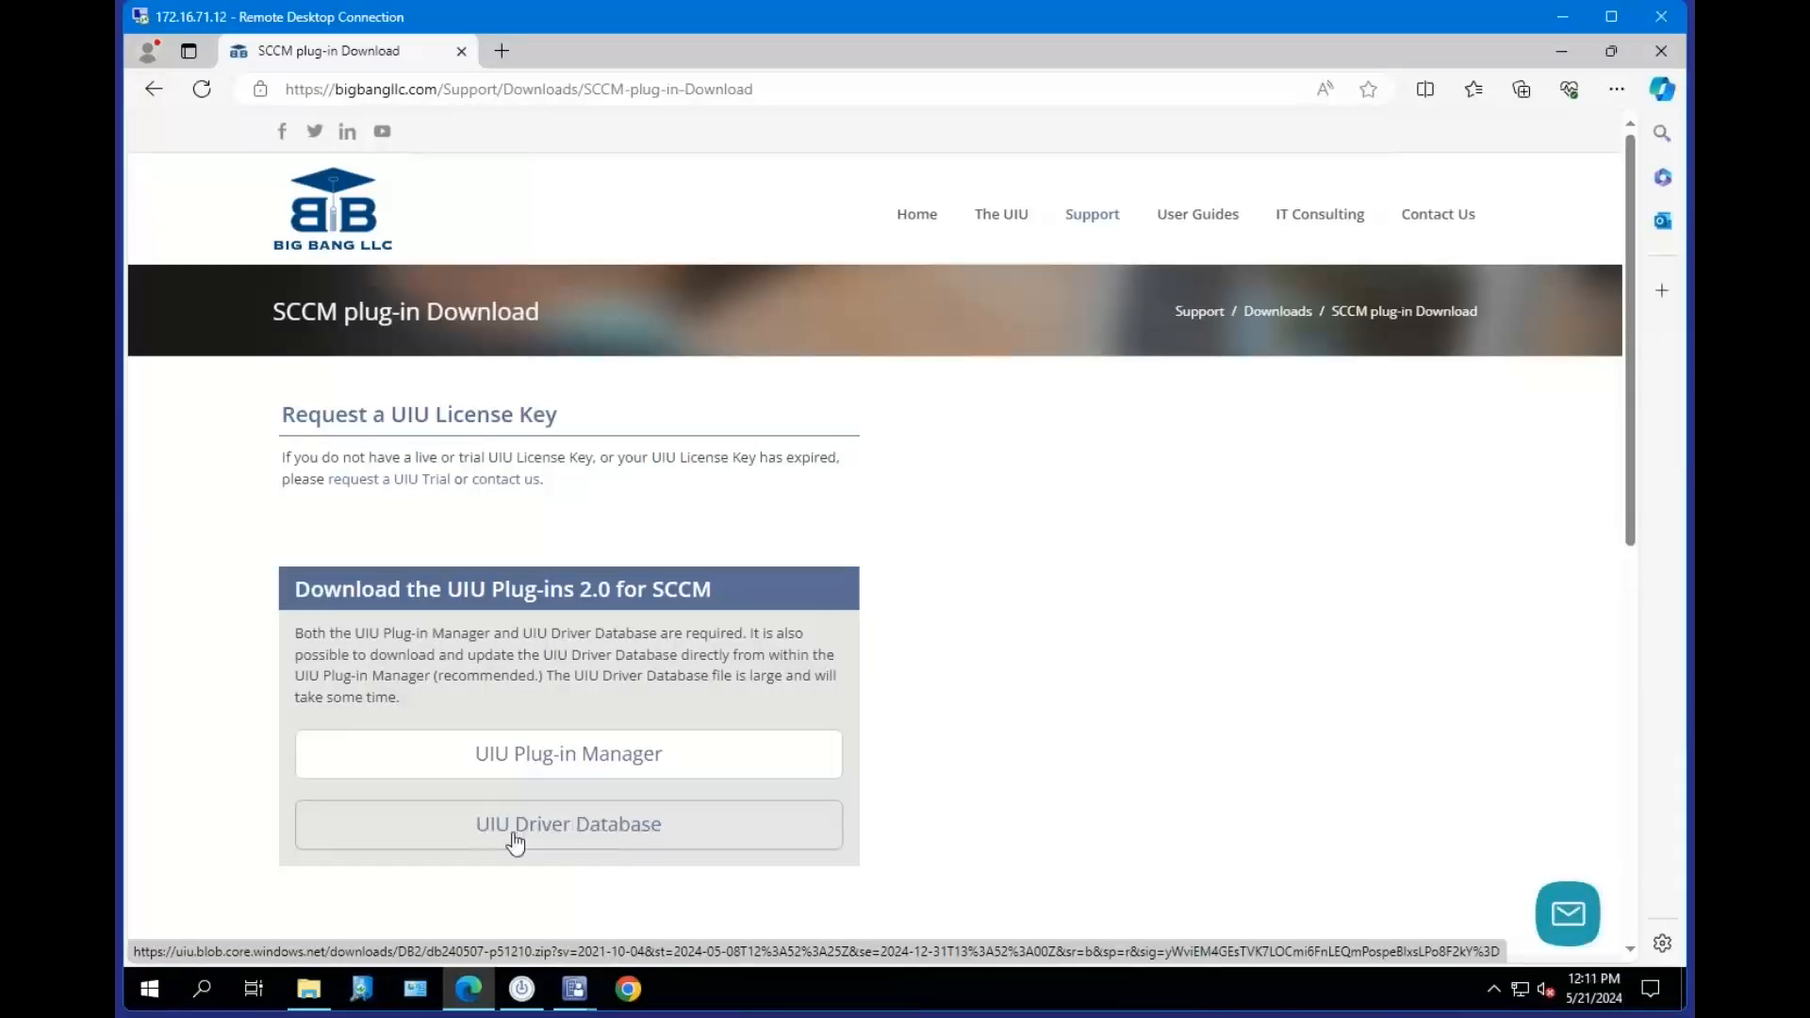
Download the UIU Plug-in Manager and open the extracted UIUPM2.4.1.0 folder in Downloads.
click(584, 759)
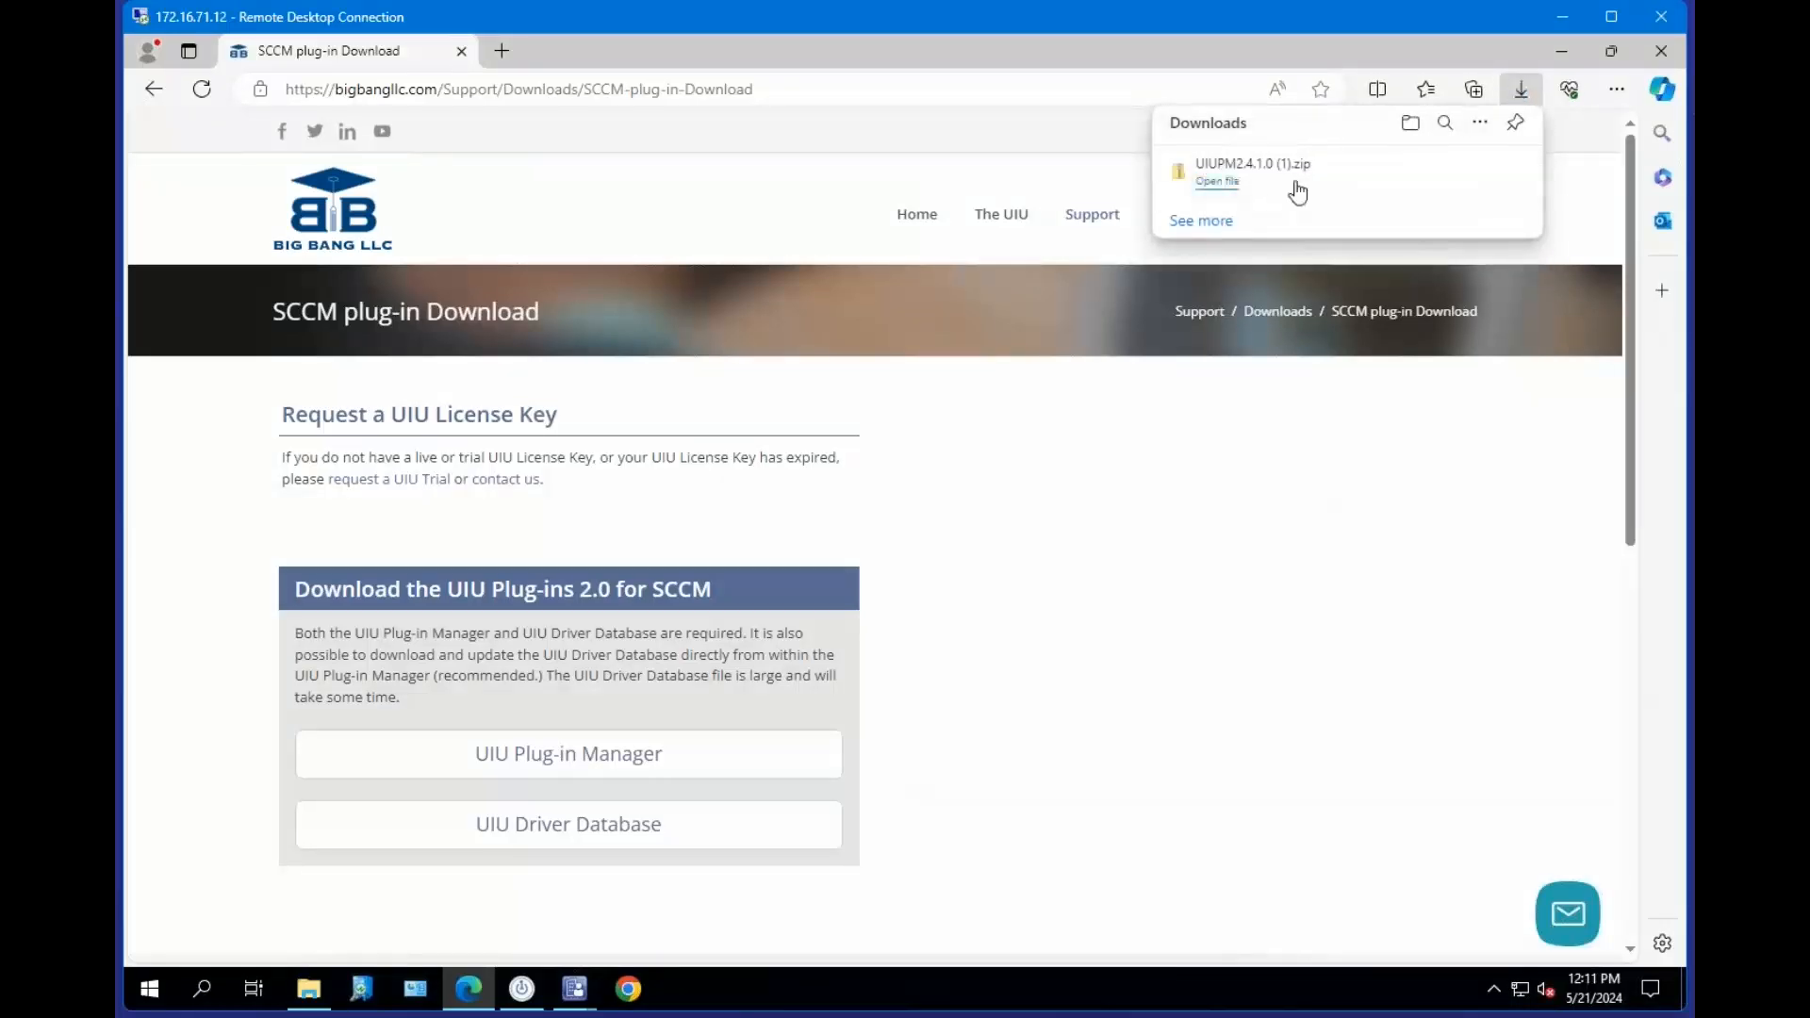
click(1412, 128)
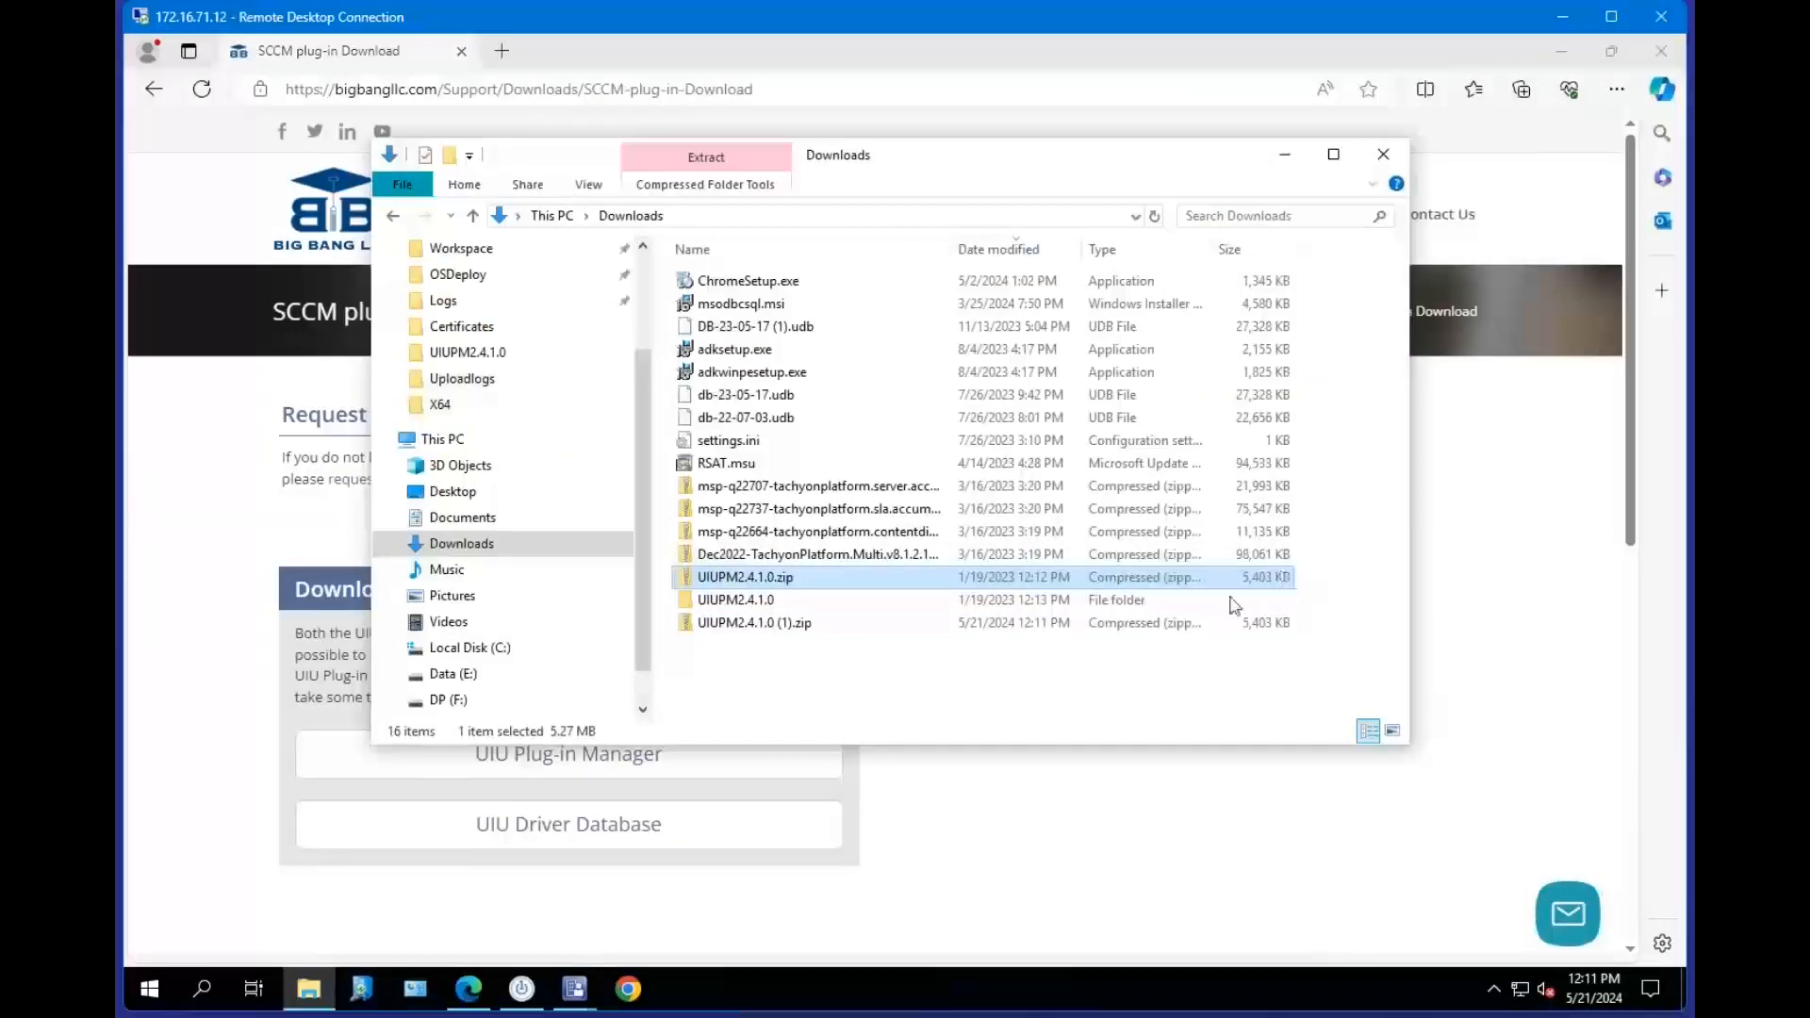
double_click(759, 603)
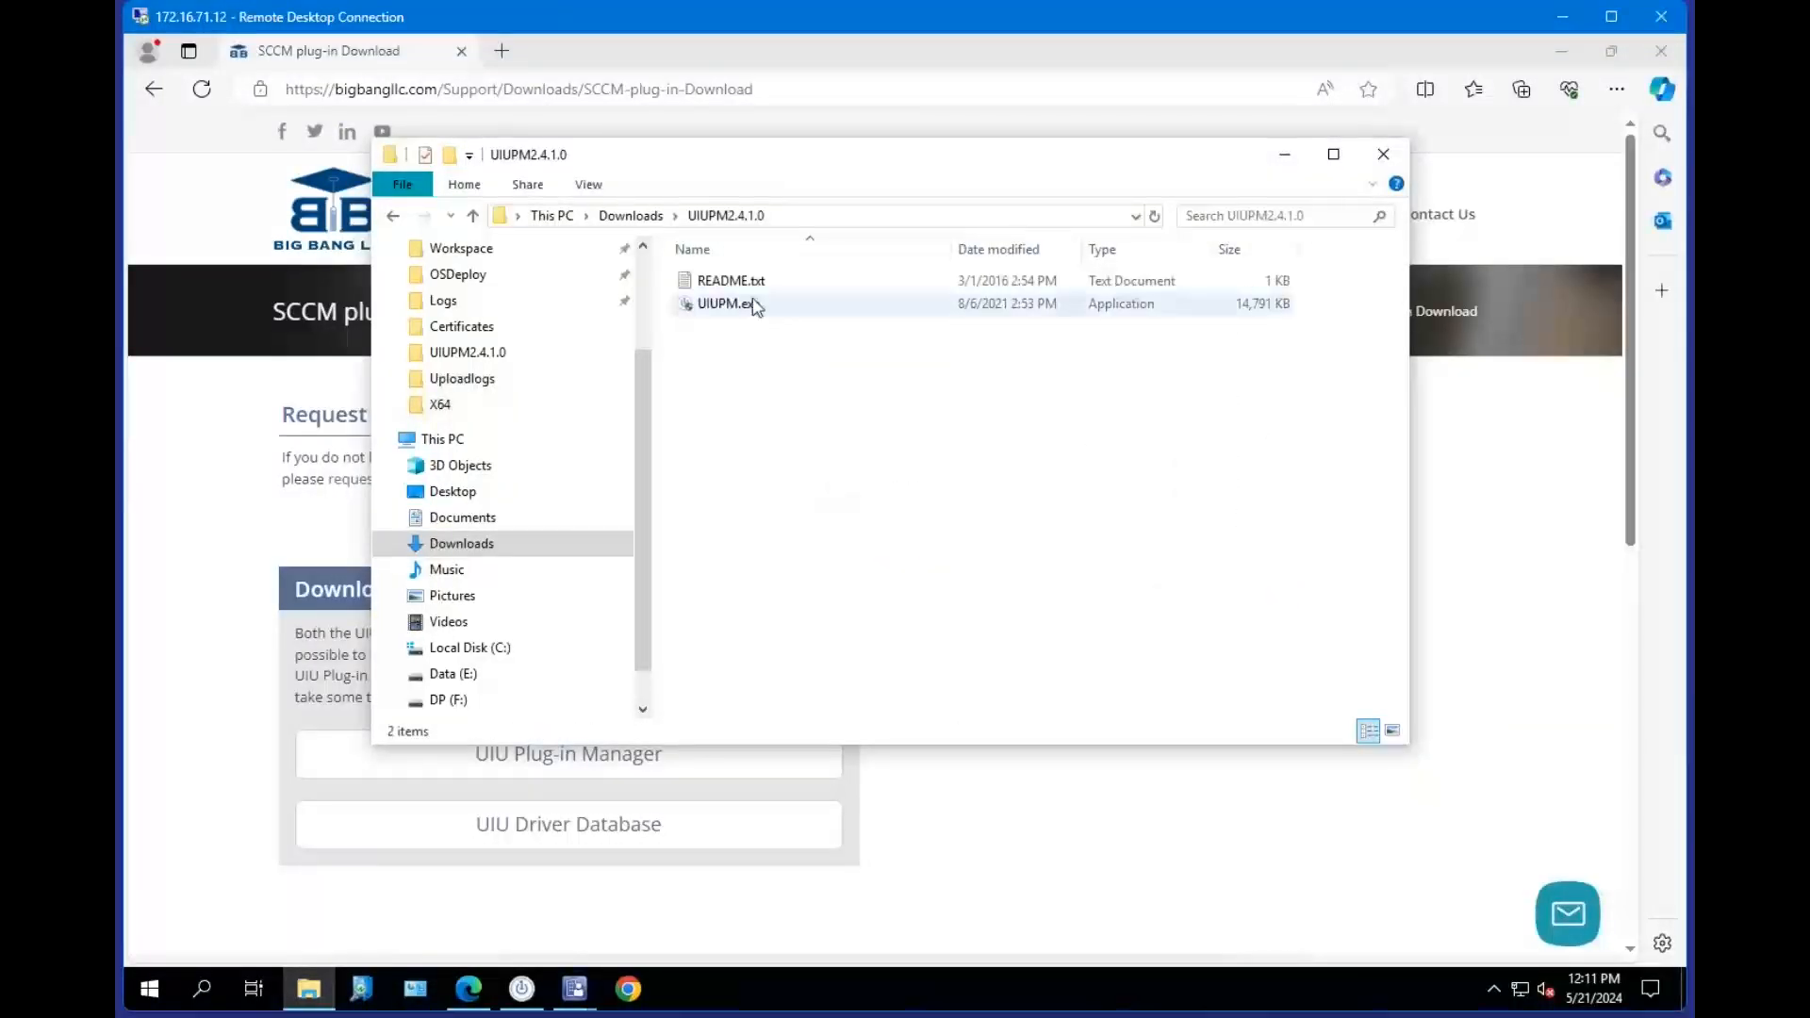
click(751, 304)
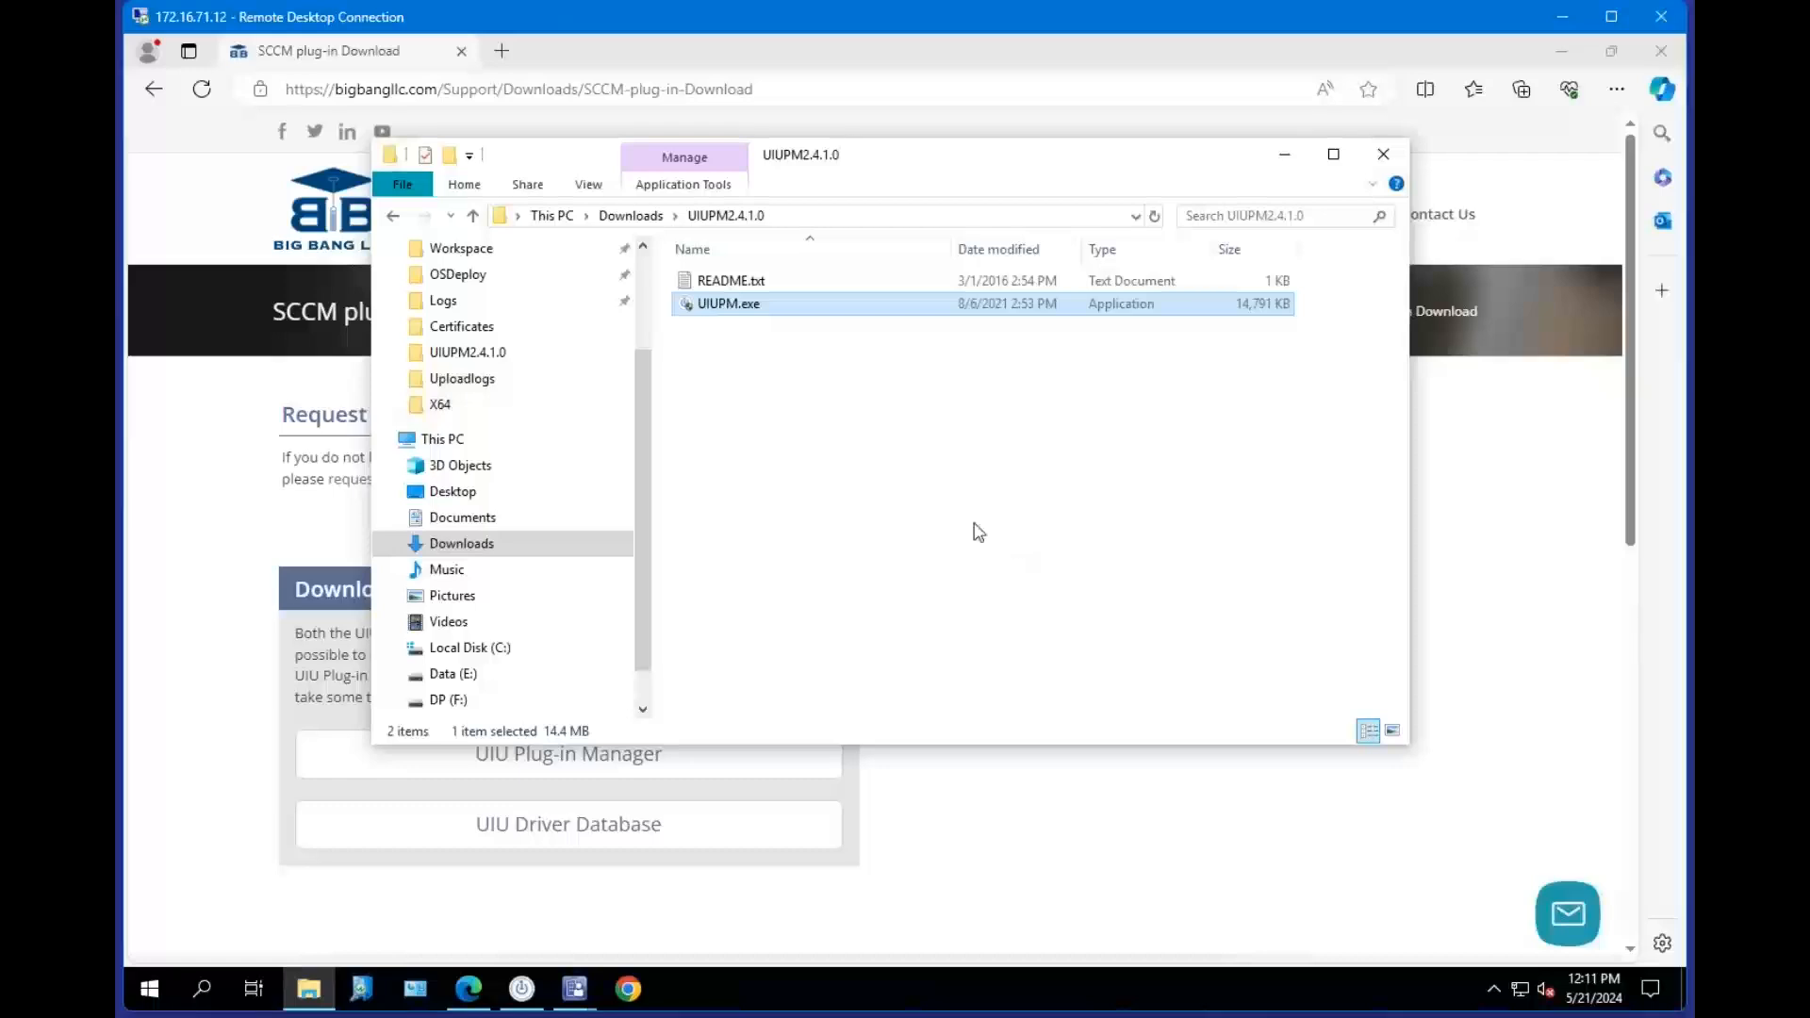
Run UIUPM.exe from the UIUPM2.4.1.0 folder and approve the administrator permission prompt.
drag(837, 157, 890, 154)
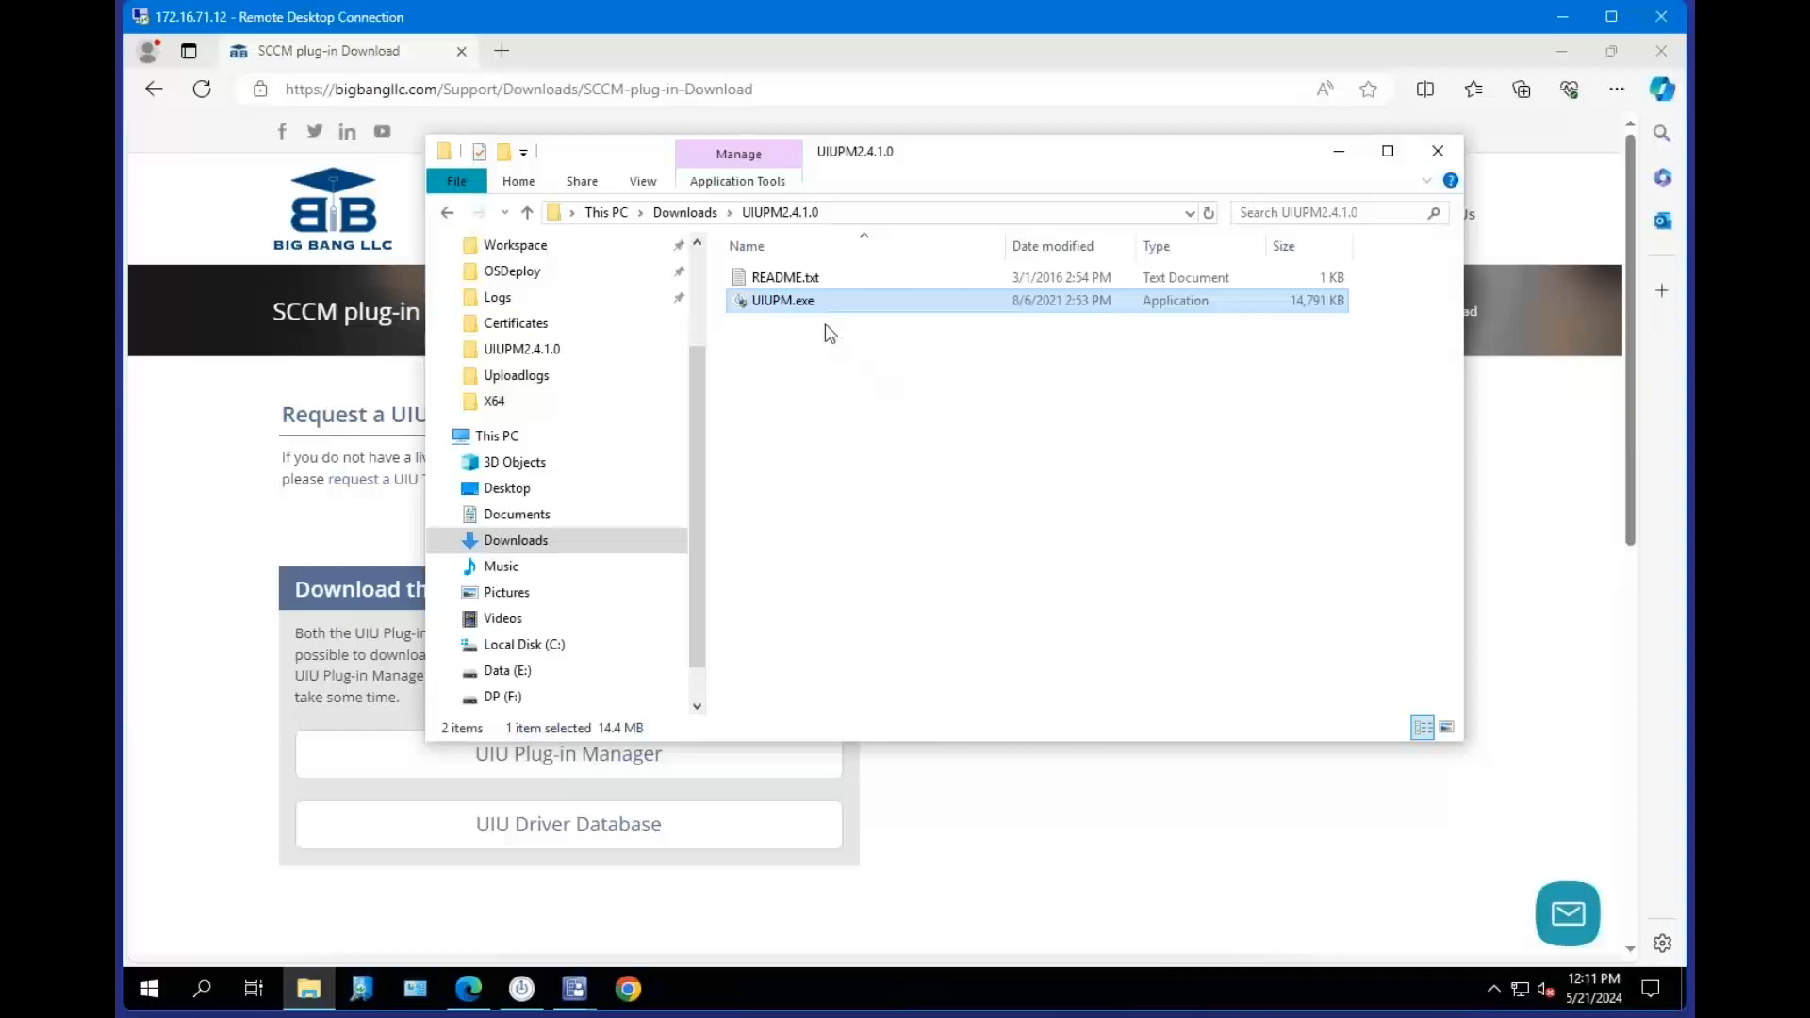
drag(889, 161, 934, 177)
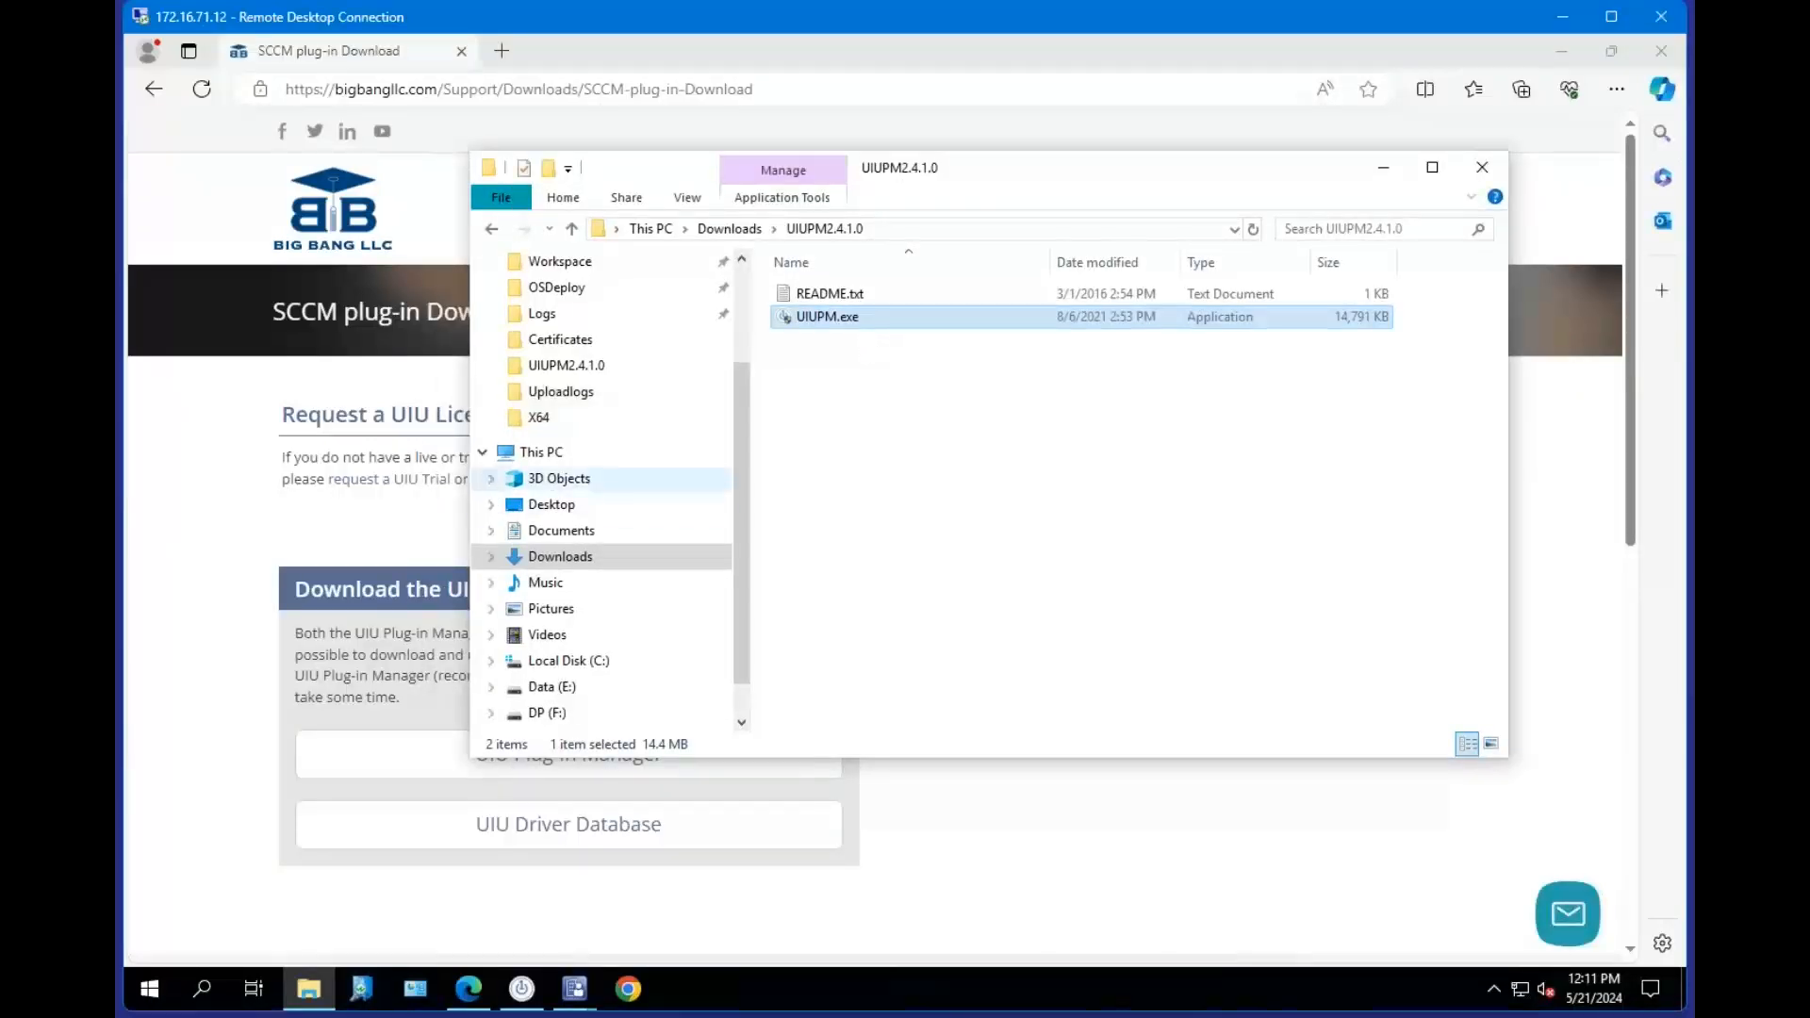
drag(966, 172, 1017, 194)
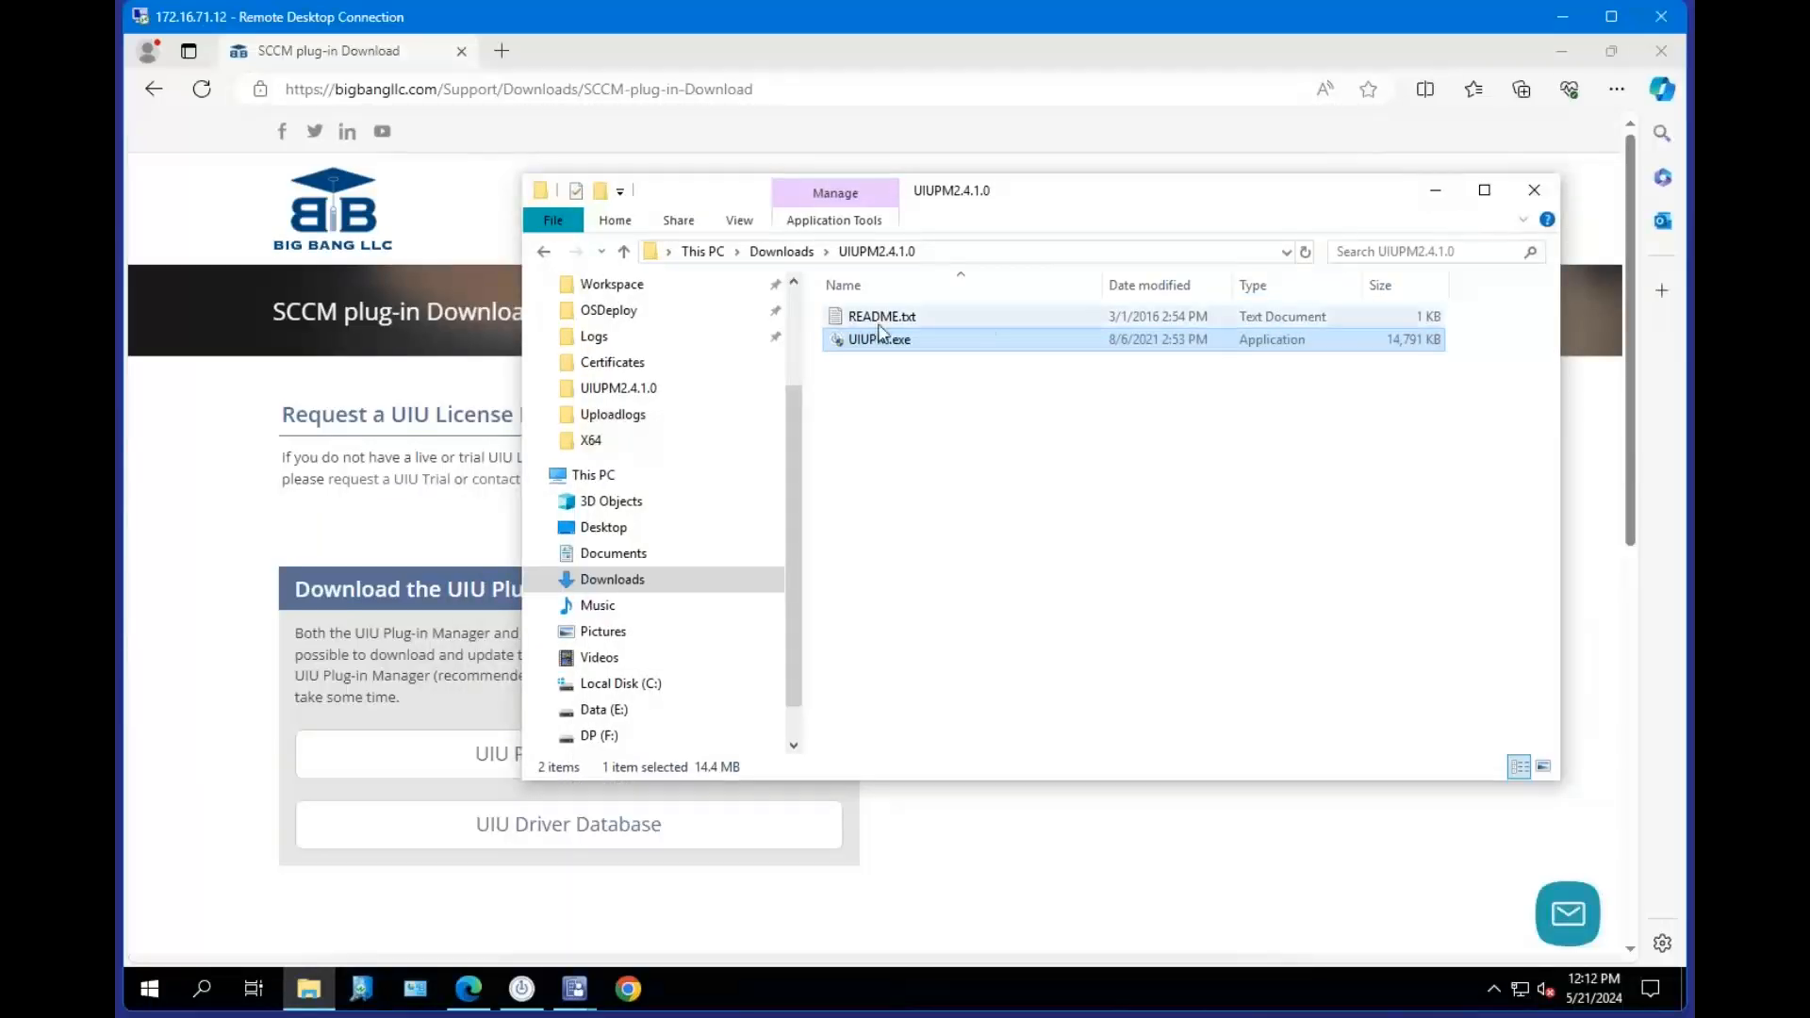
mouse_move(876, 347)
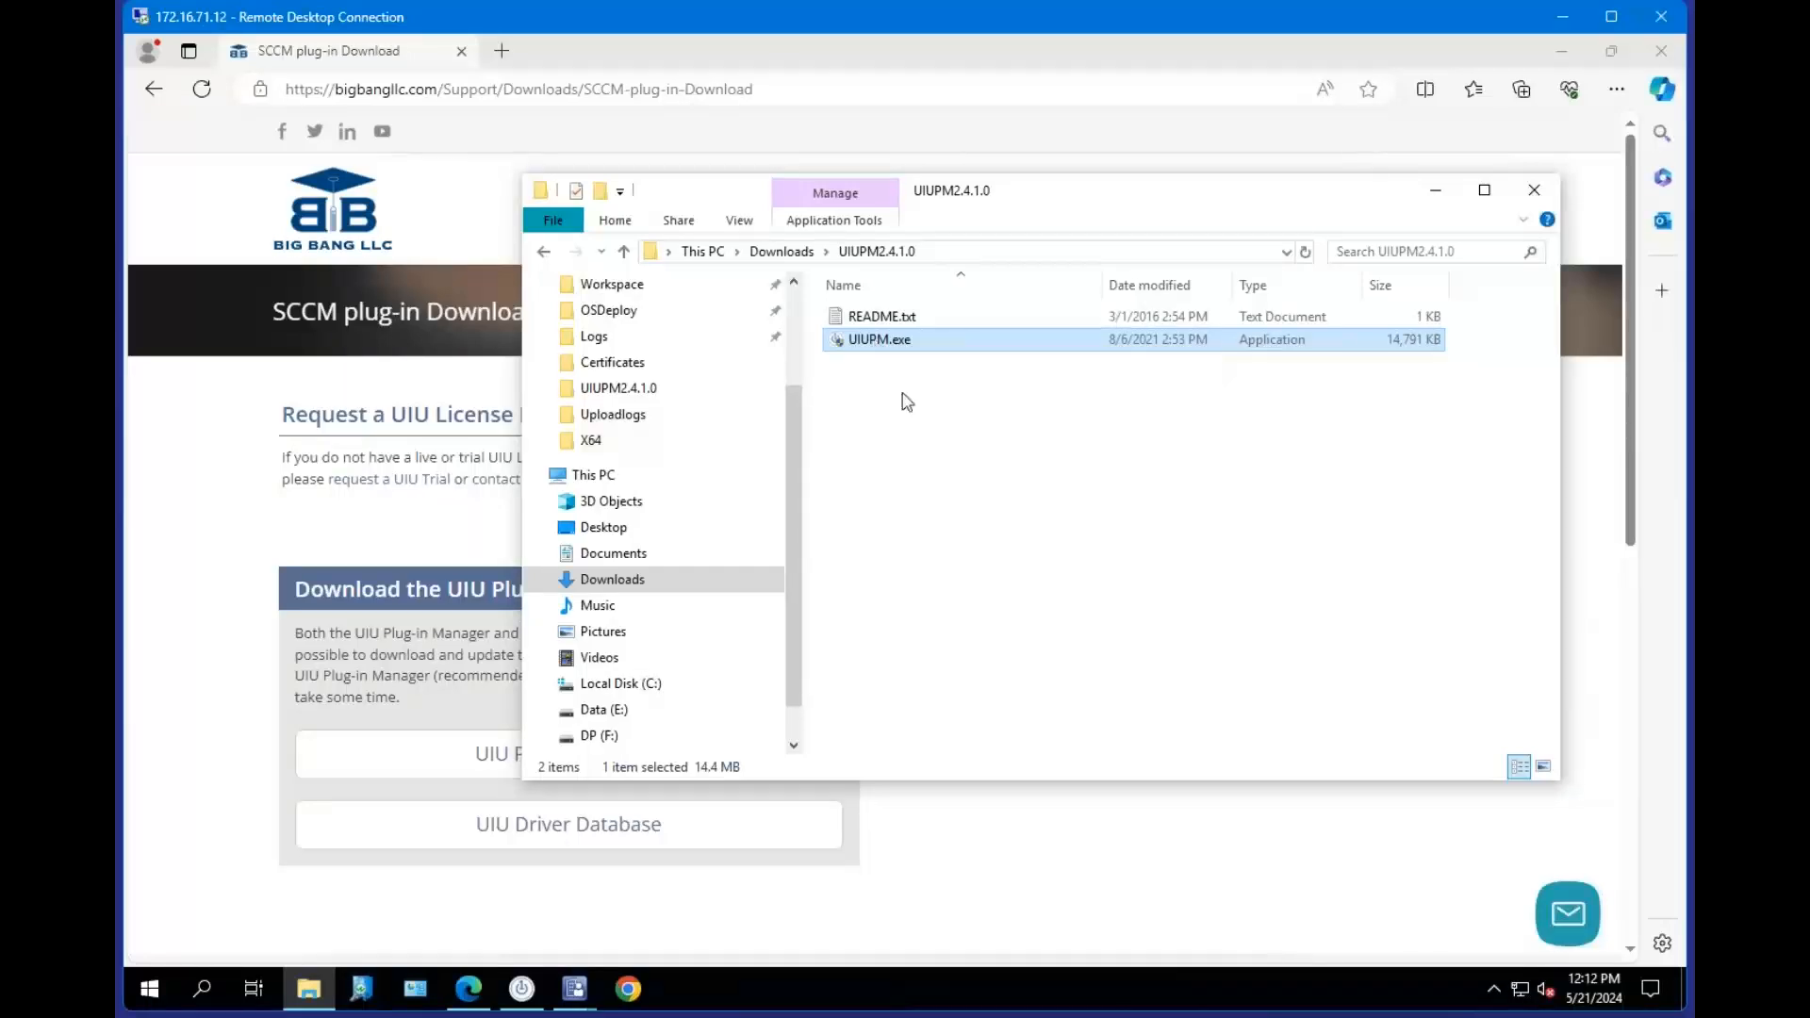
double_click(876, 340)
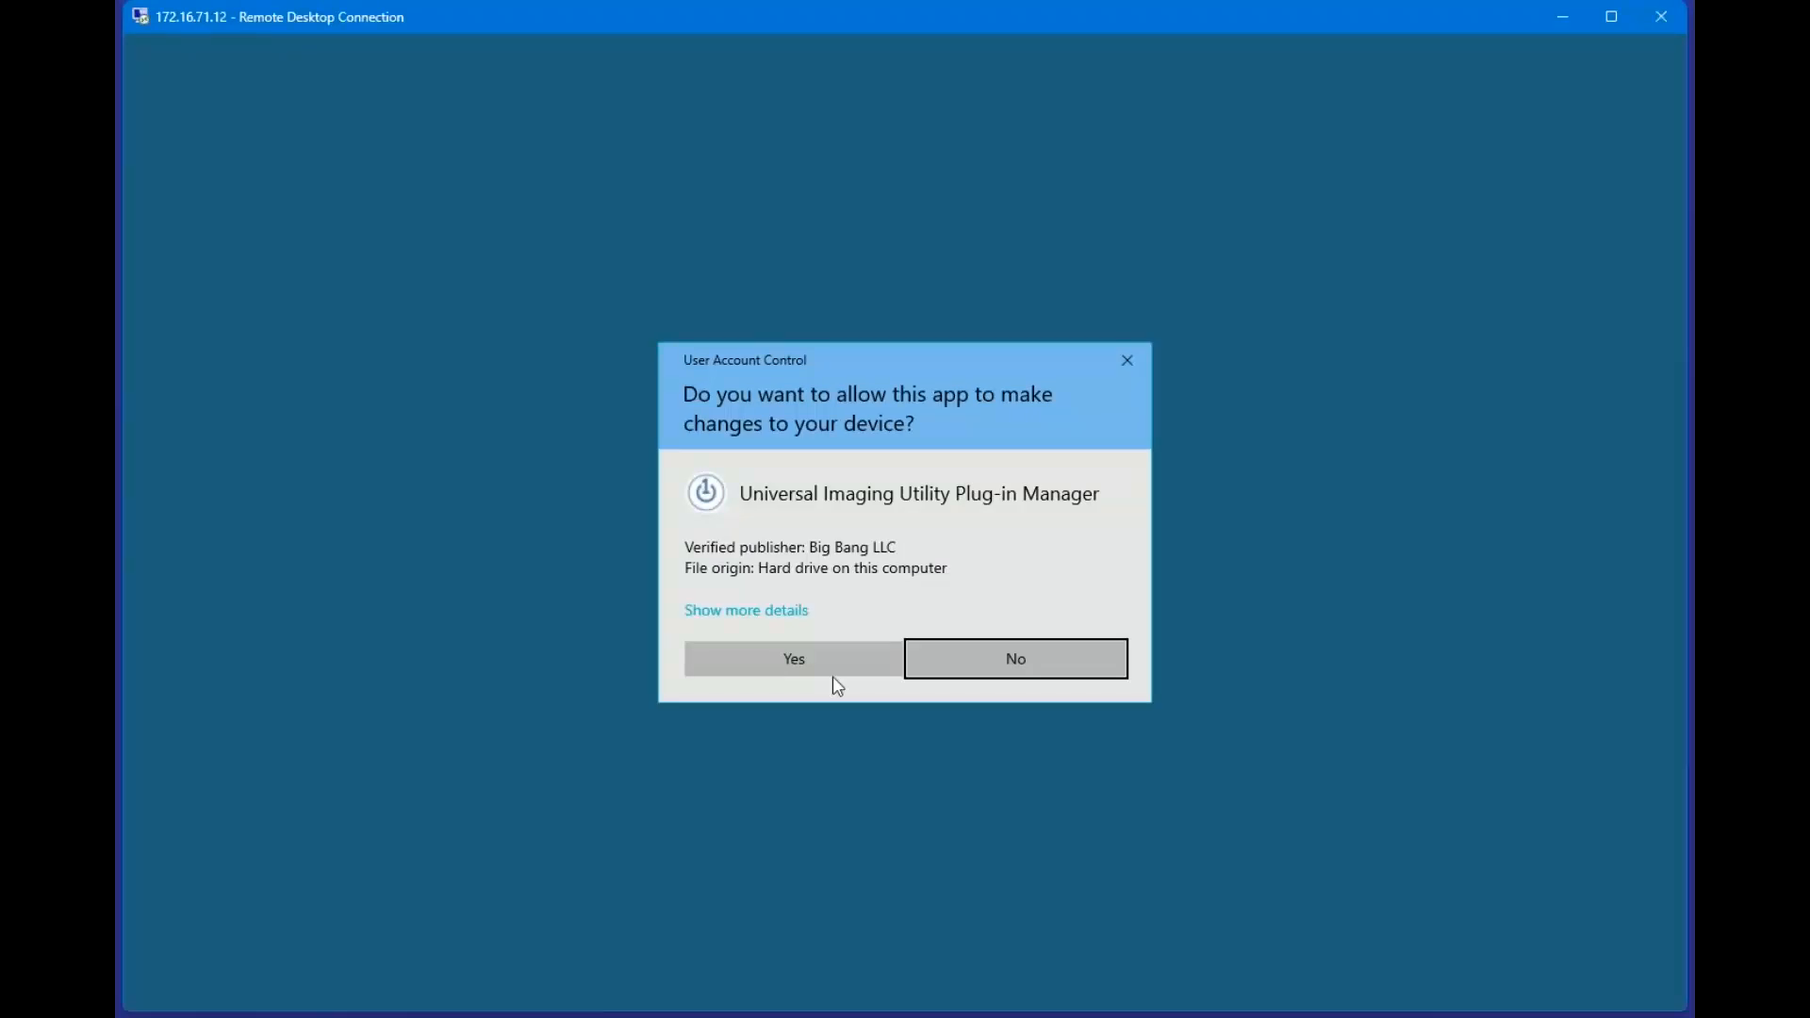
click(833, 670)
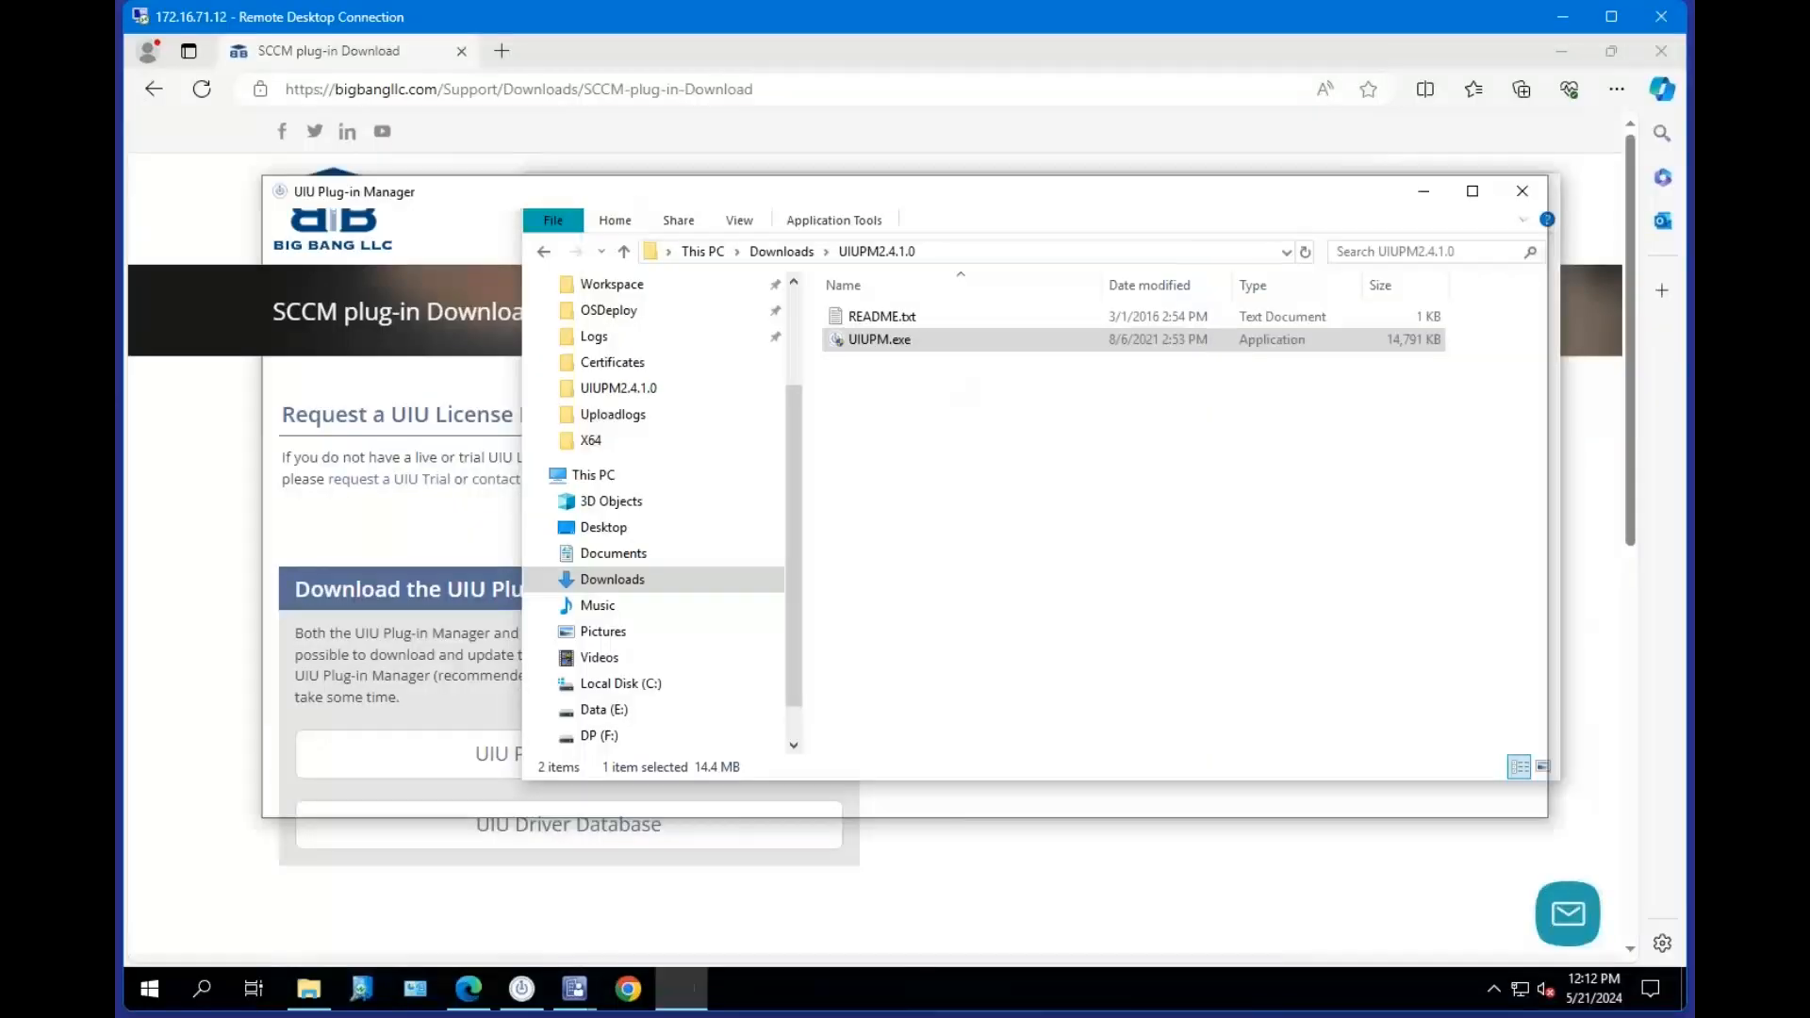
click(1425, 194)
double_click(891, 318)
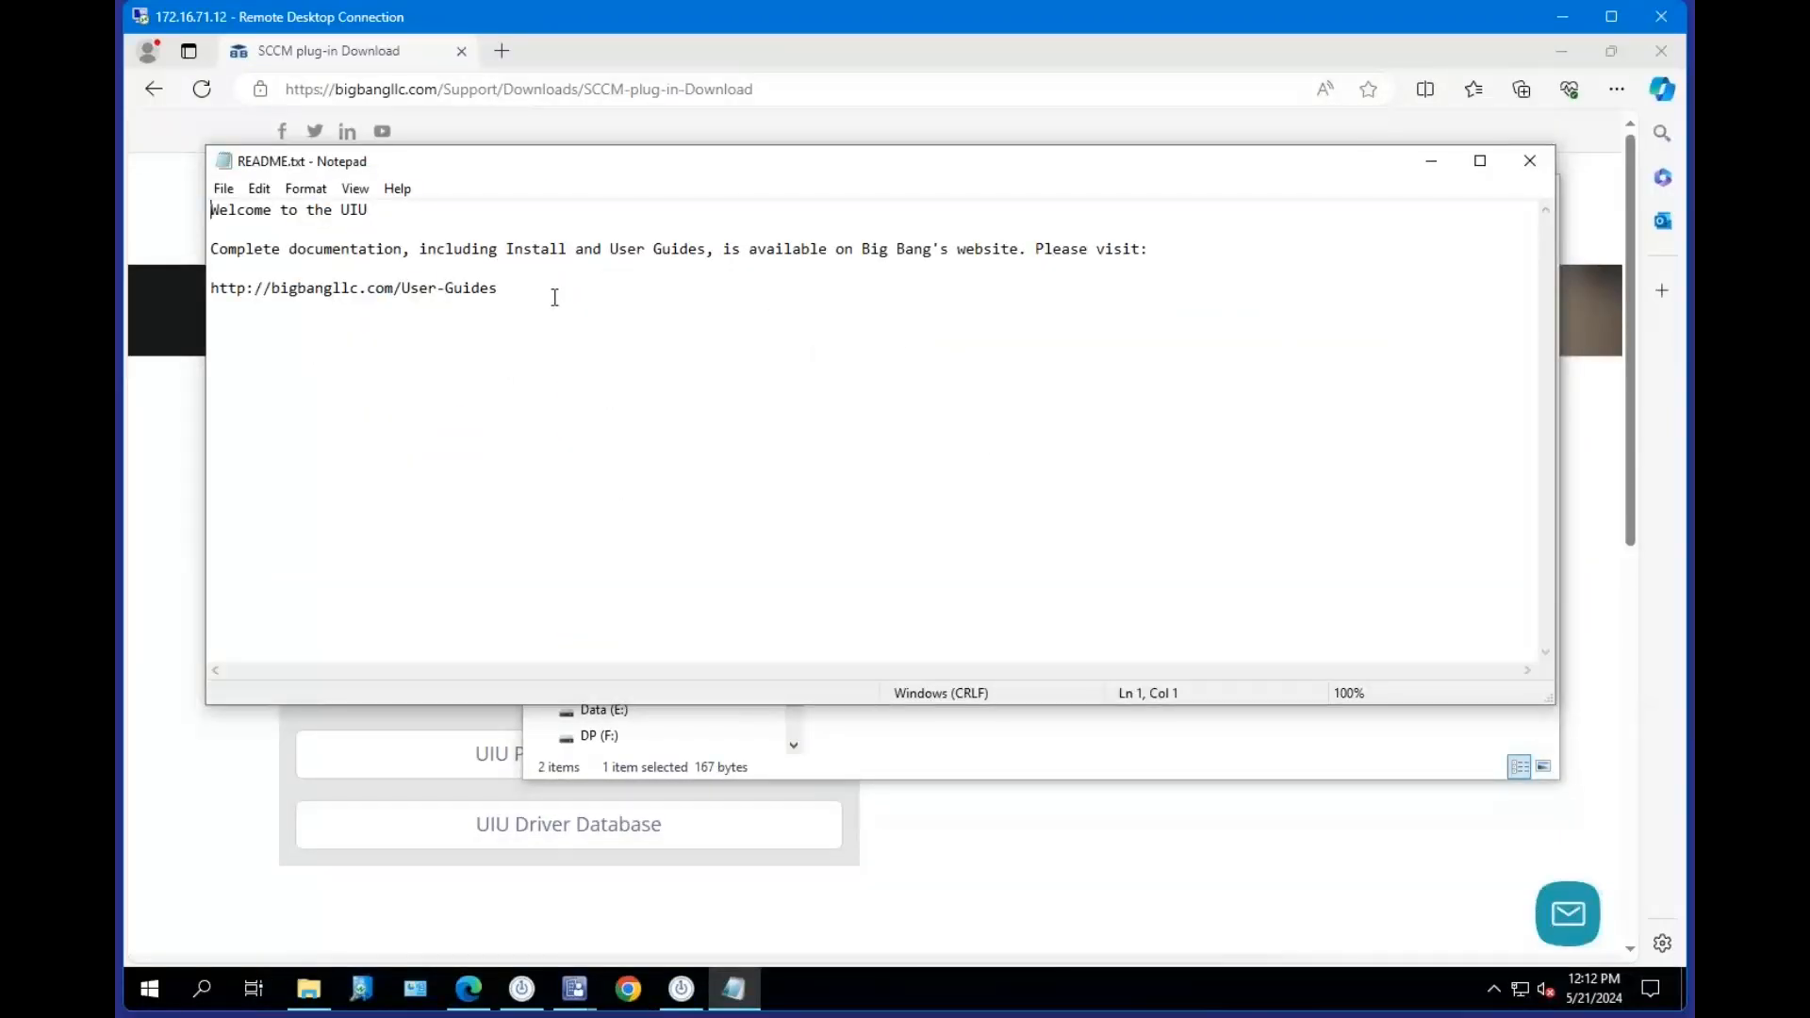
drag(554, 297, 188, 296)
right_click(379, 291)
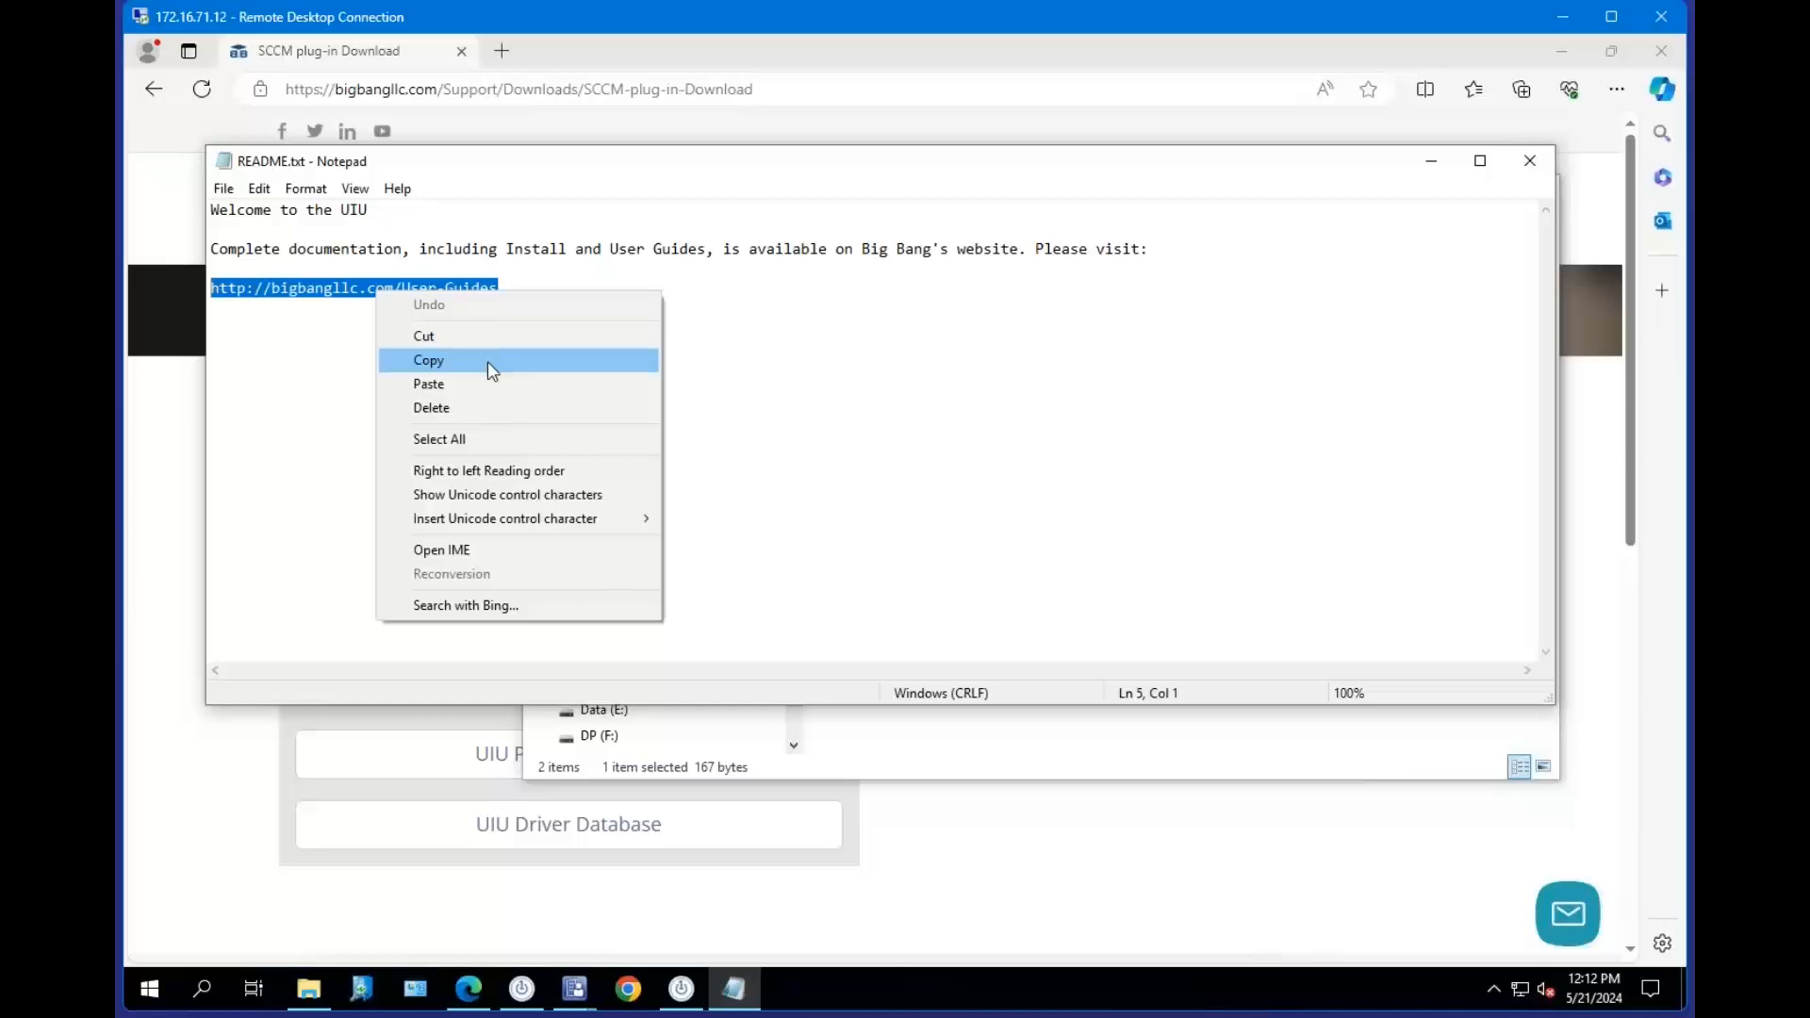
click(484, 361)
Paste the copied User-Guides link into the browser address bar and open the page.
click(522, 87)
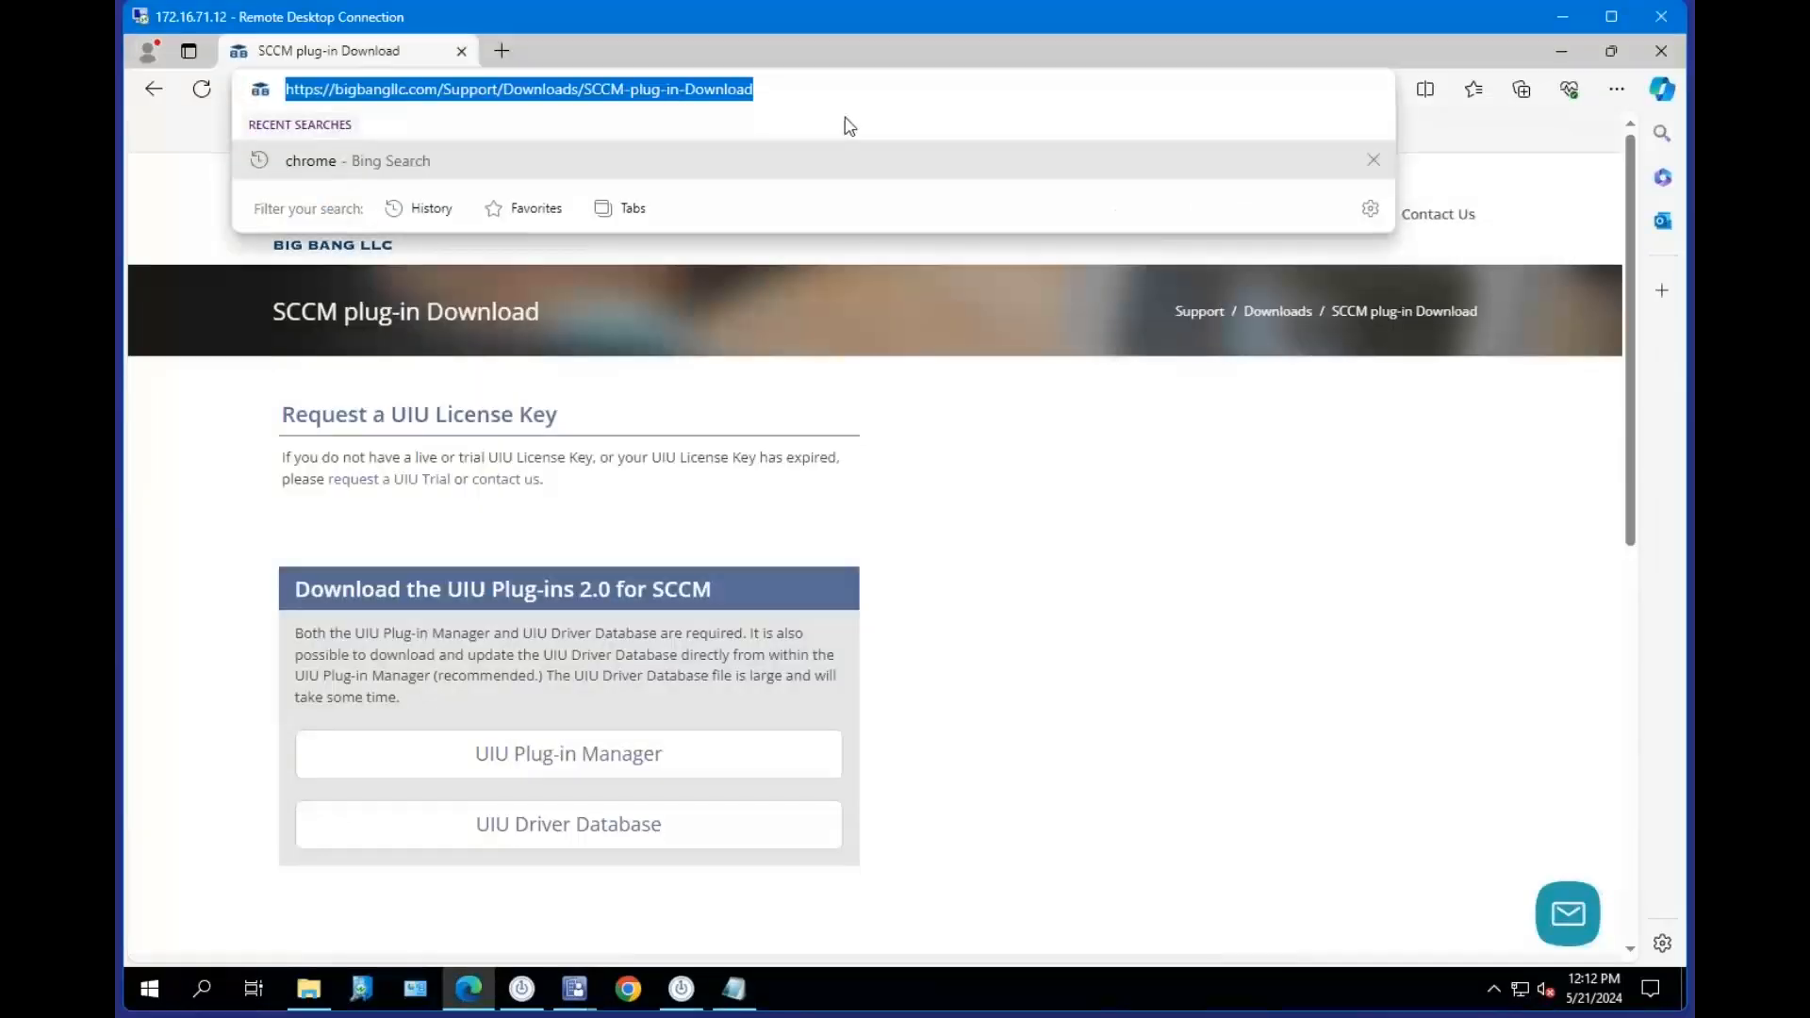
key(ctrl+v)
click(849, 129)
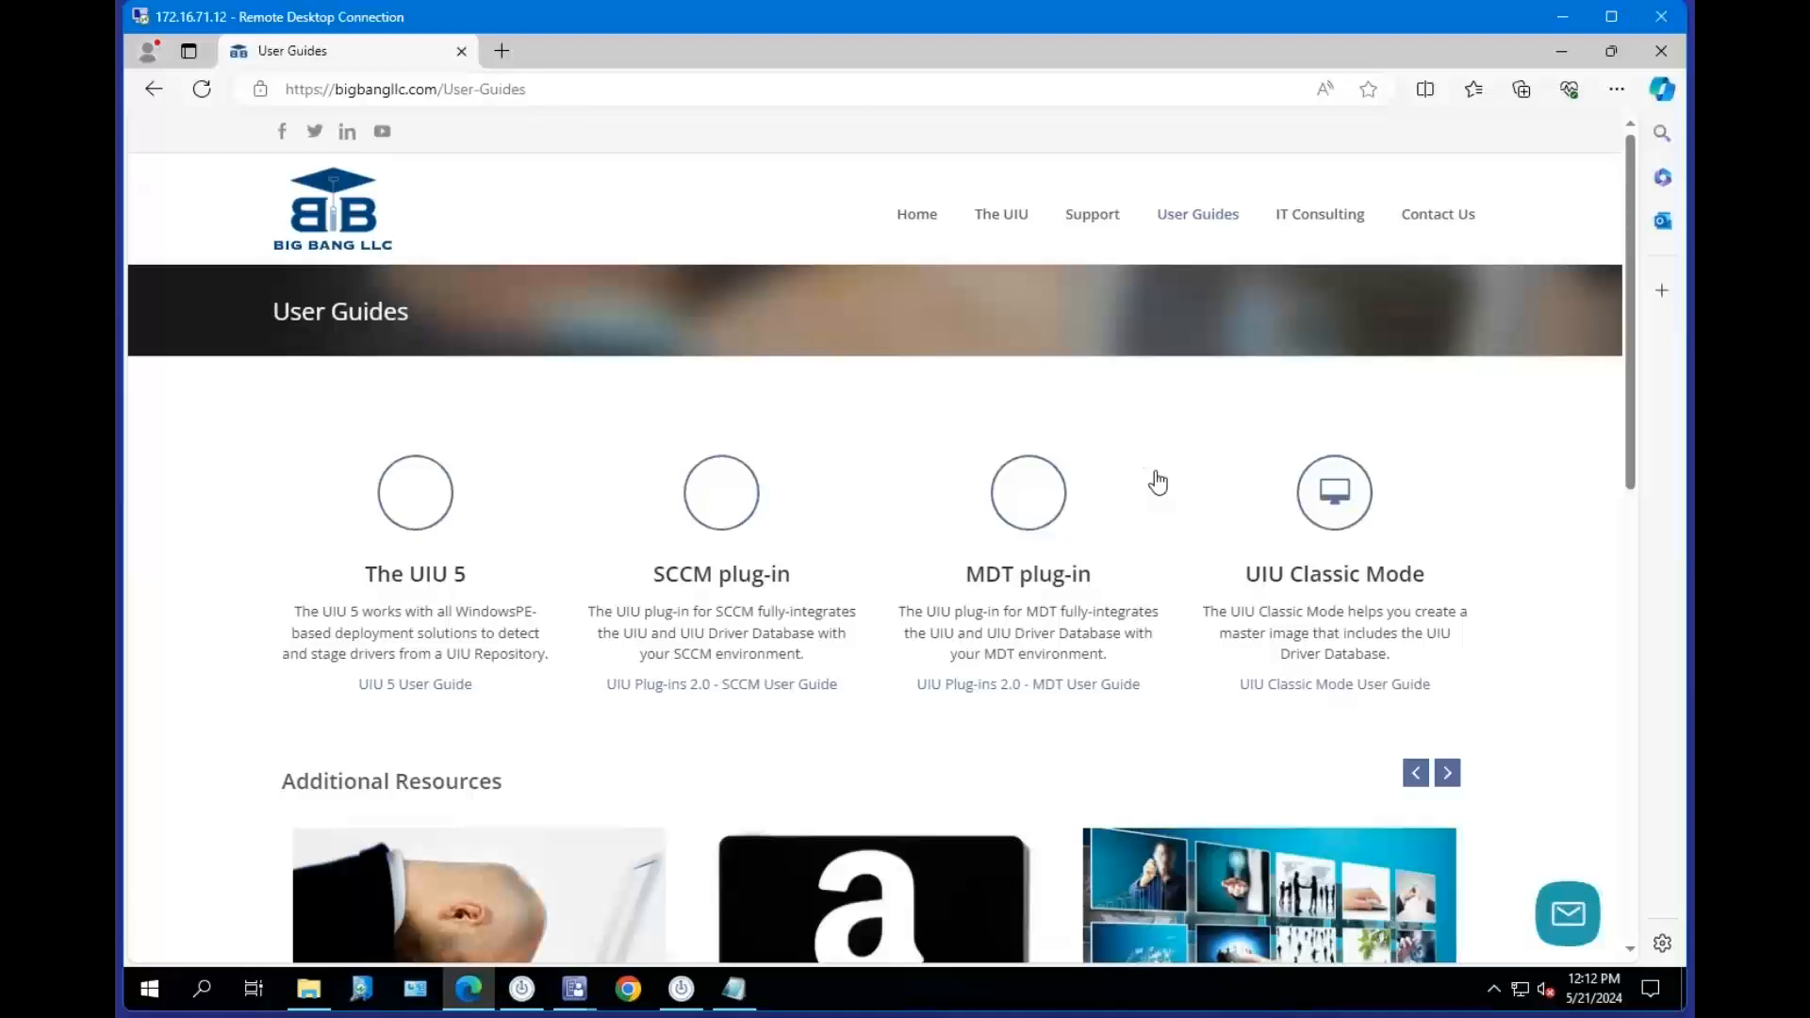
Open the UIU Plug-ins 2.0 - SCCM Users guide page and highlight its Install Guide and User Guide headings.
mouse_move(1204, 218)
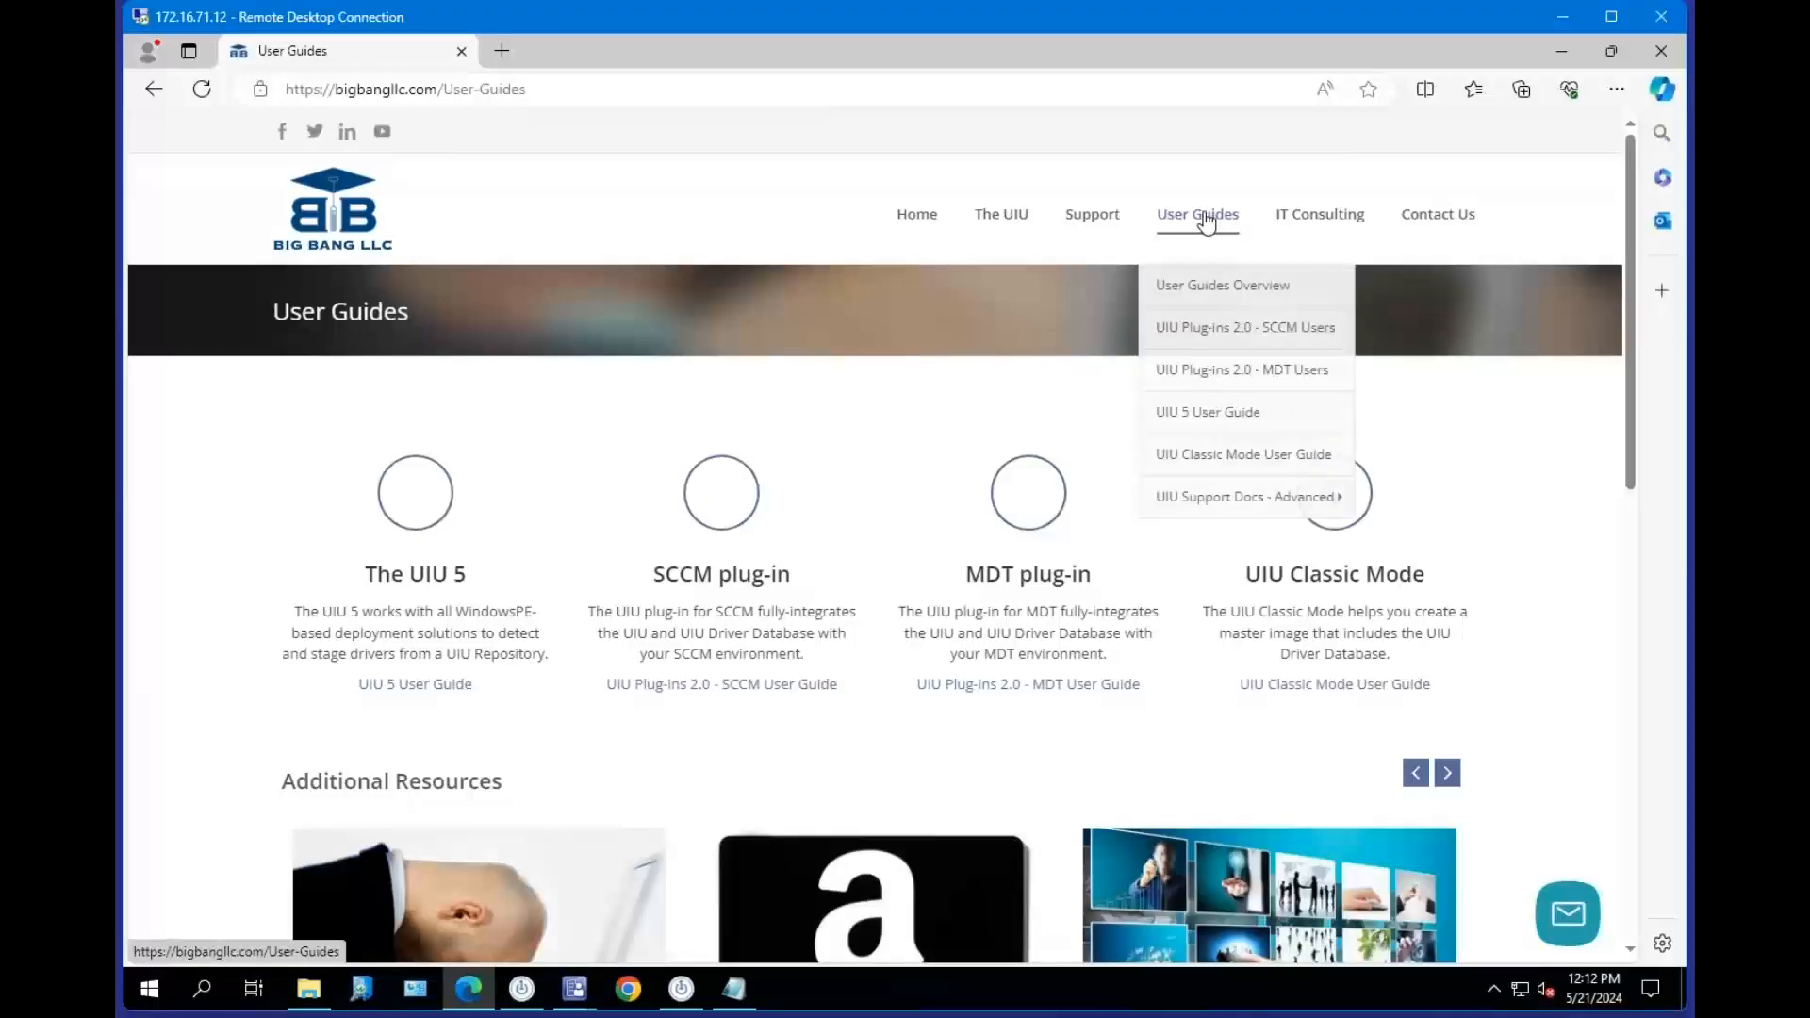
click(1215, 332)
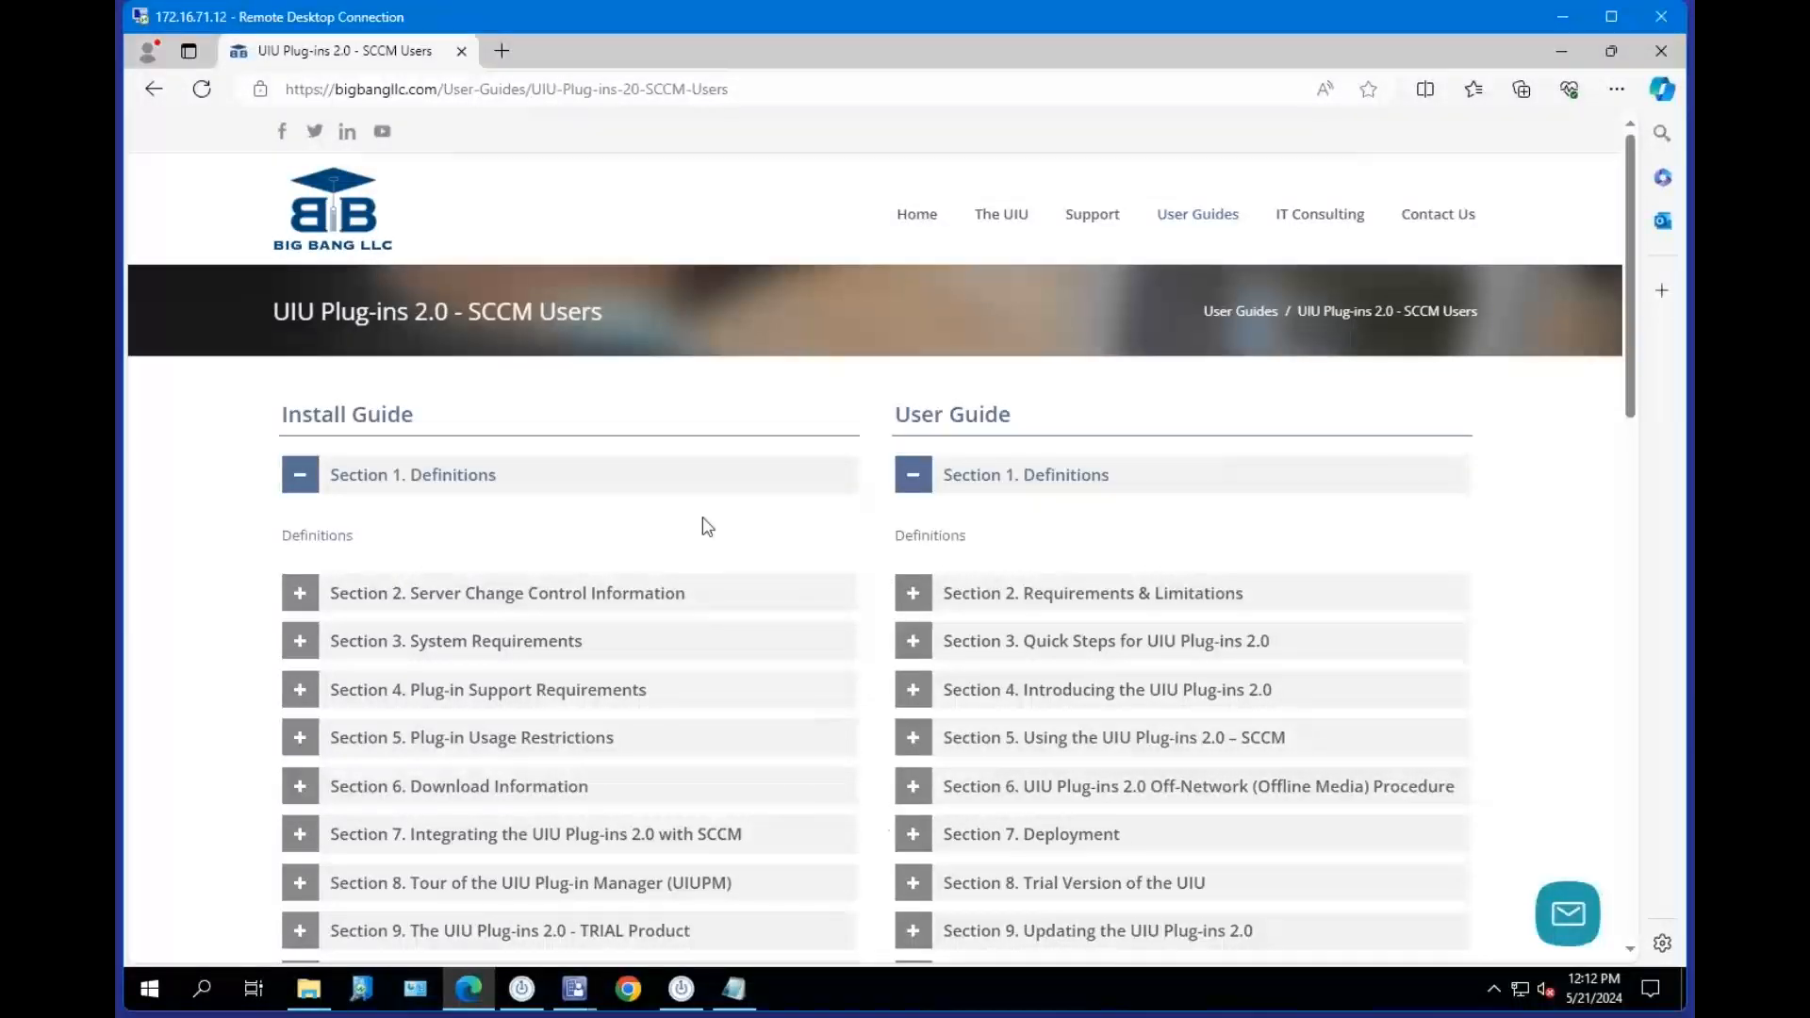
drag(277, 420, 415, 420)
triple_click(342, 424)
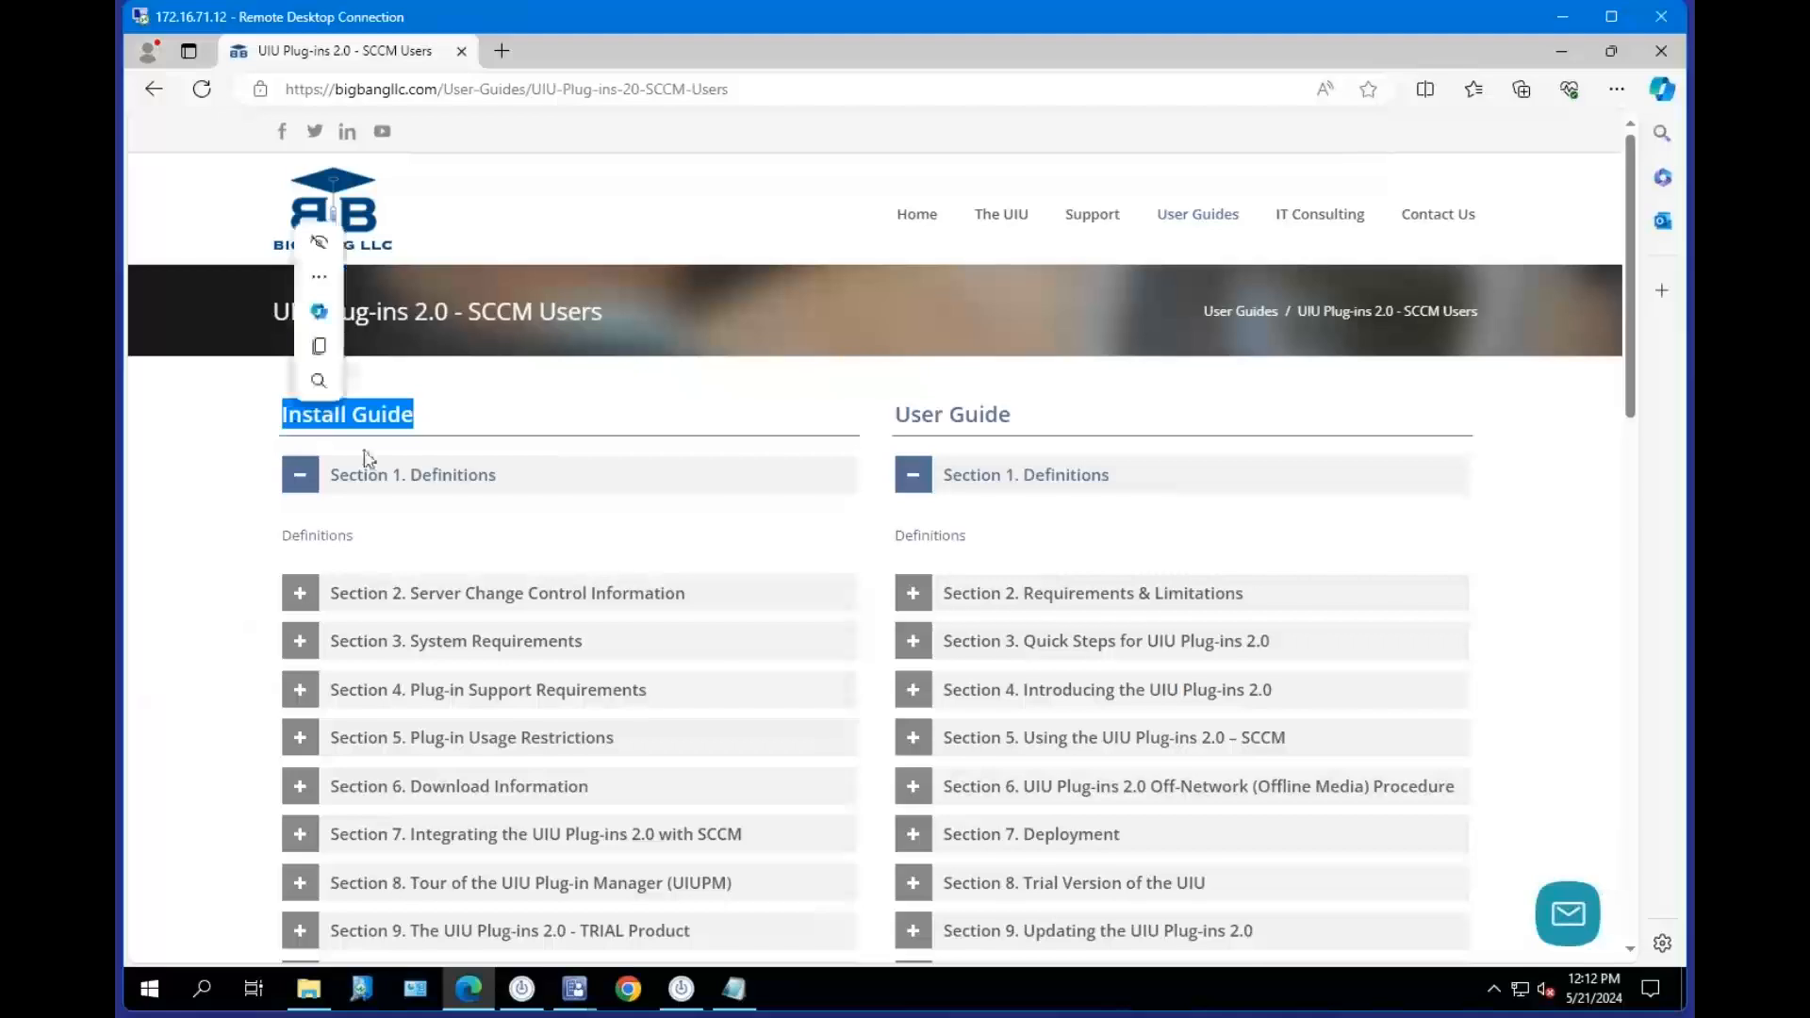
drag(908, 415, 1059, 434)
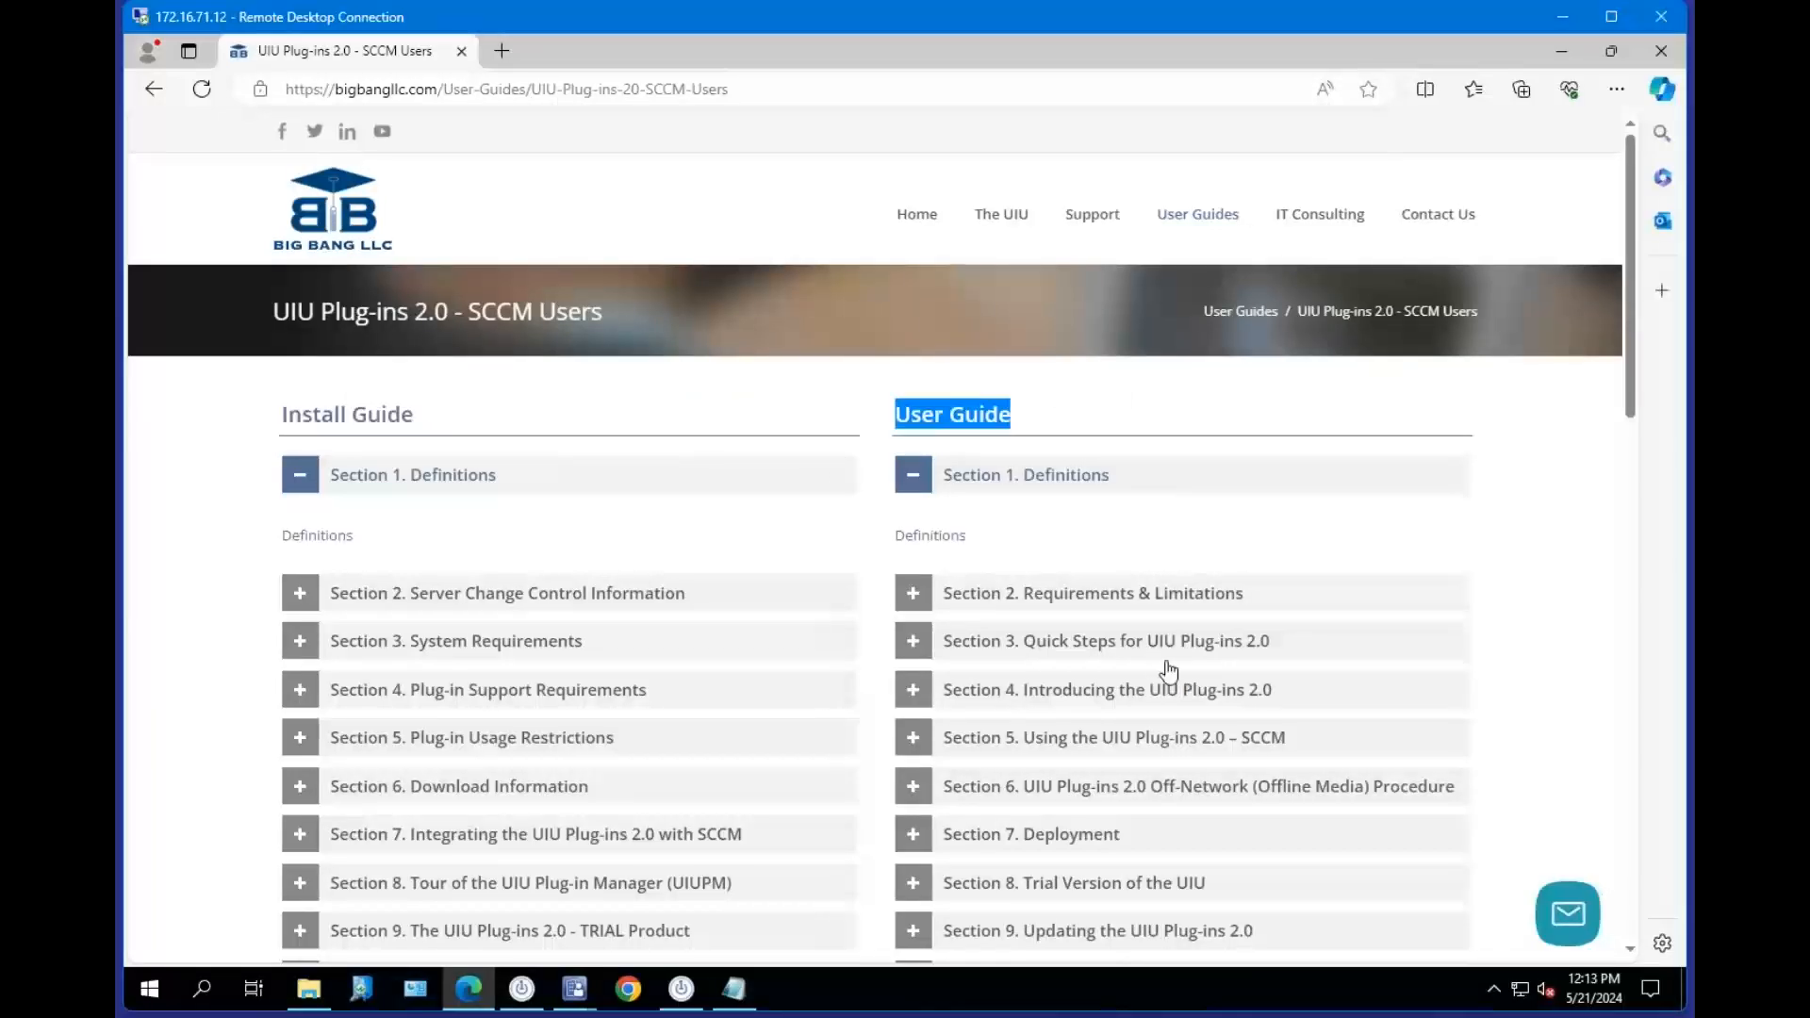
drag(426, 421, 278, 415)
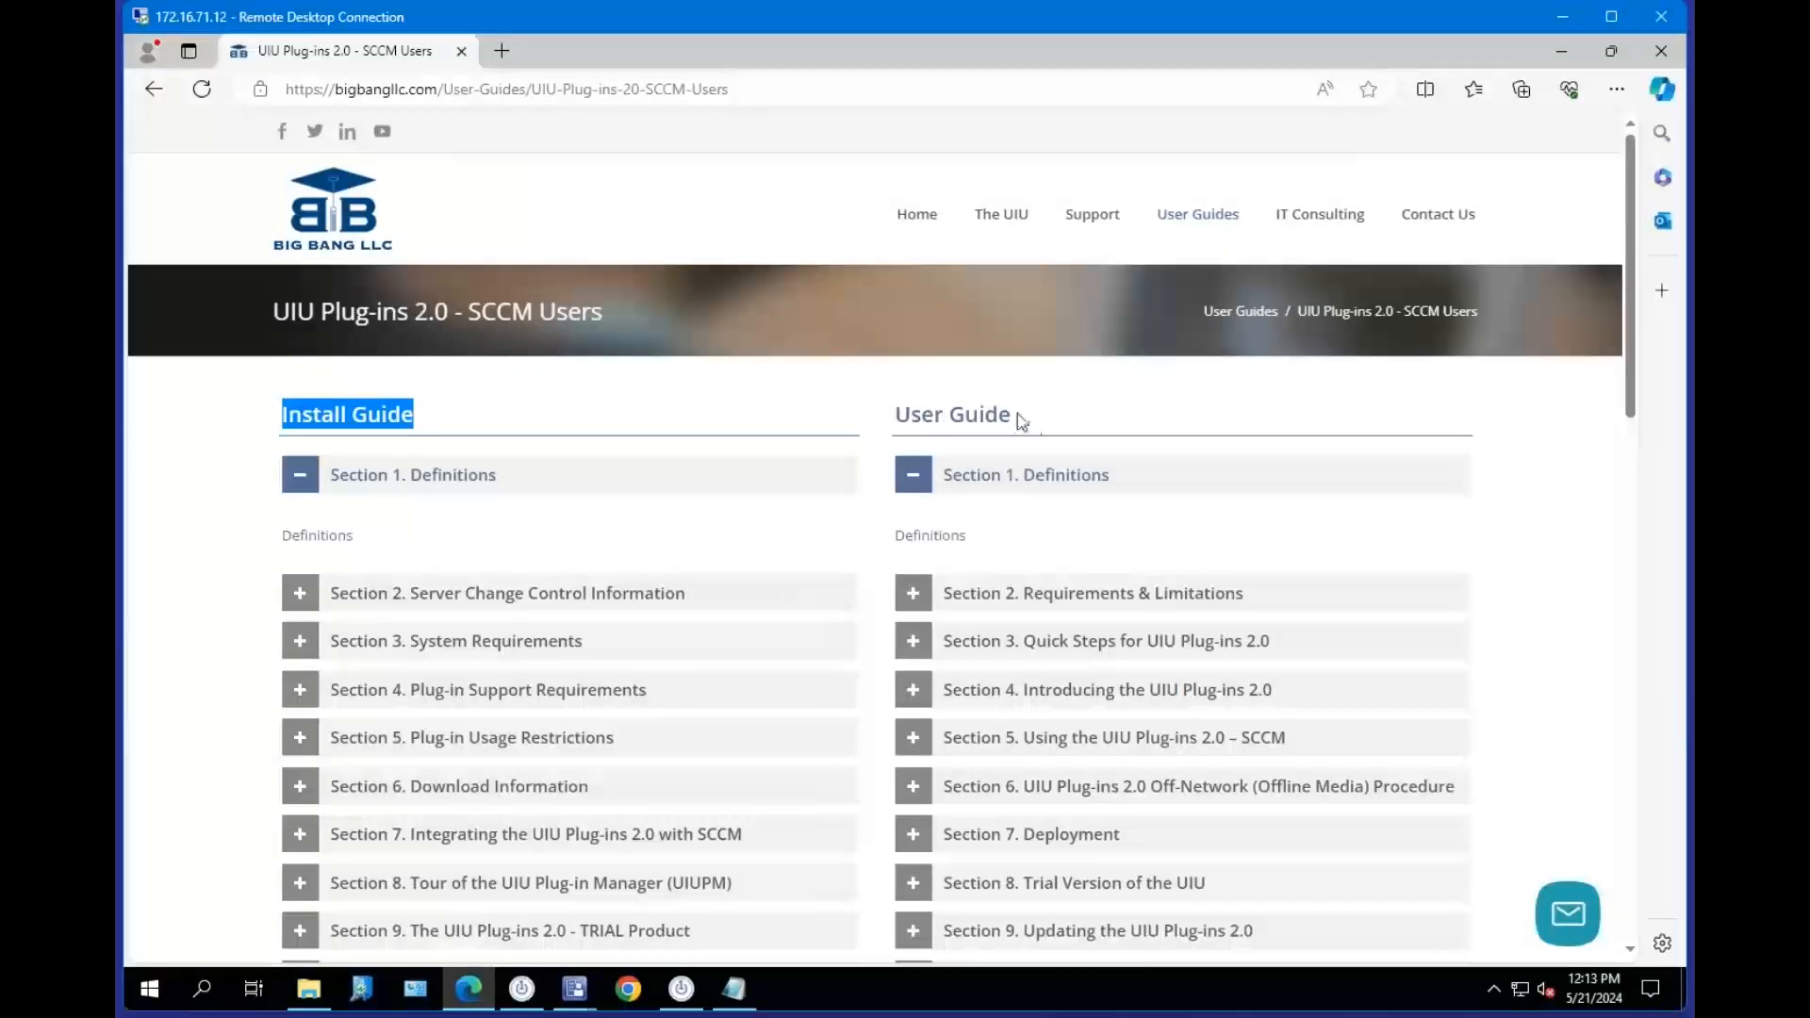
drag(1022, 416, 924, 666)
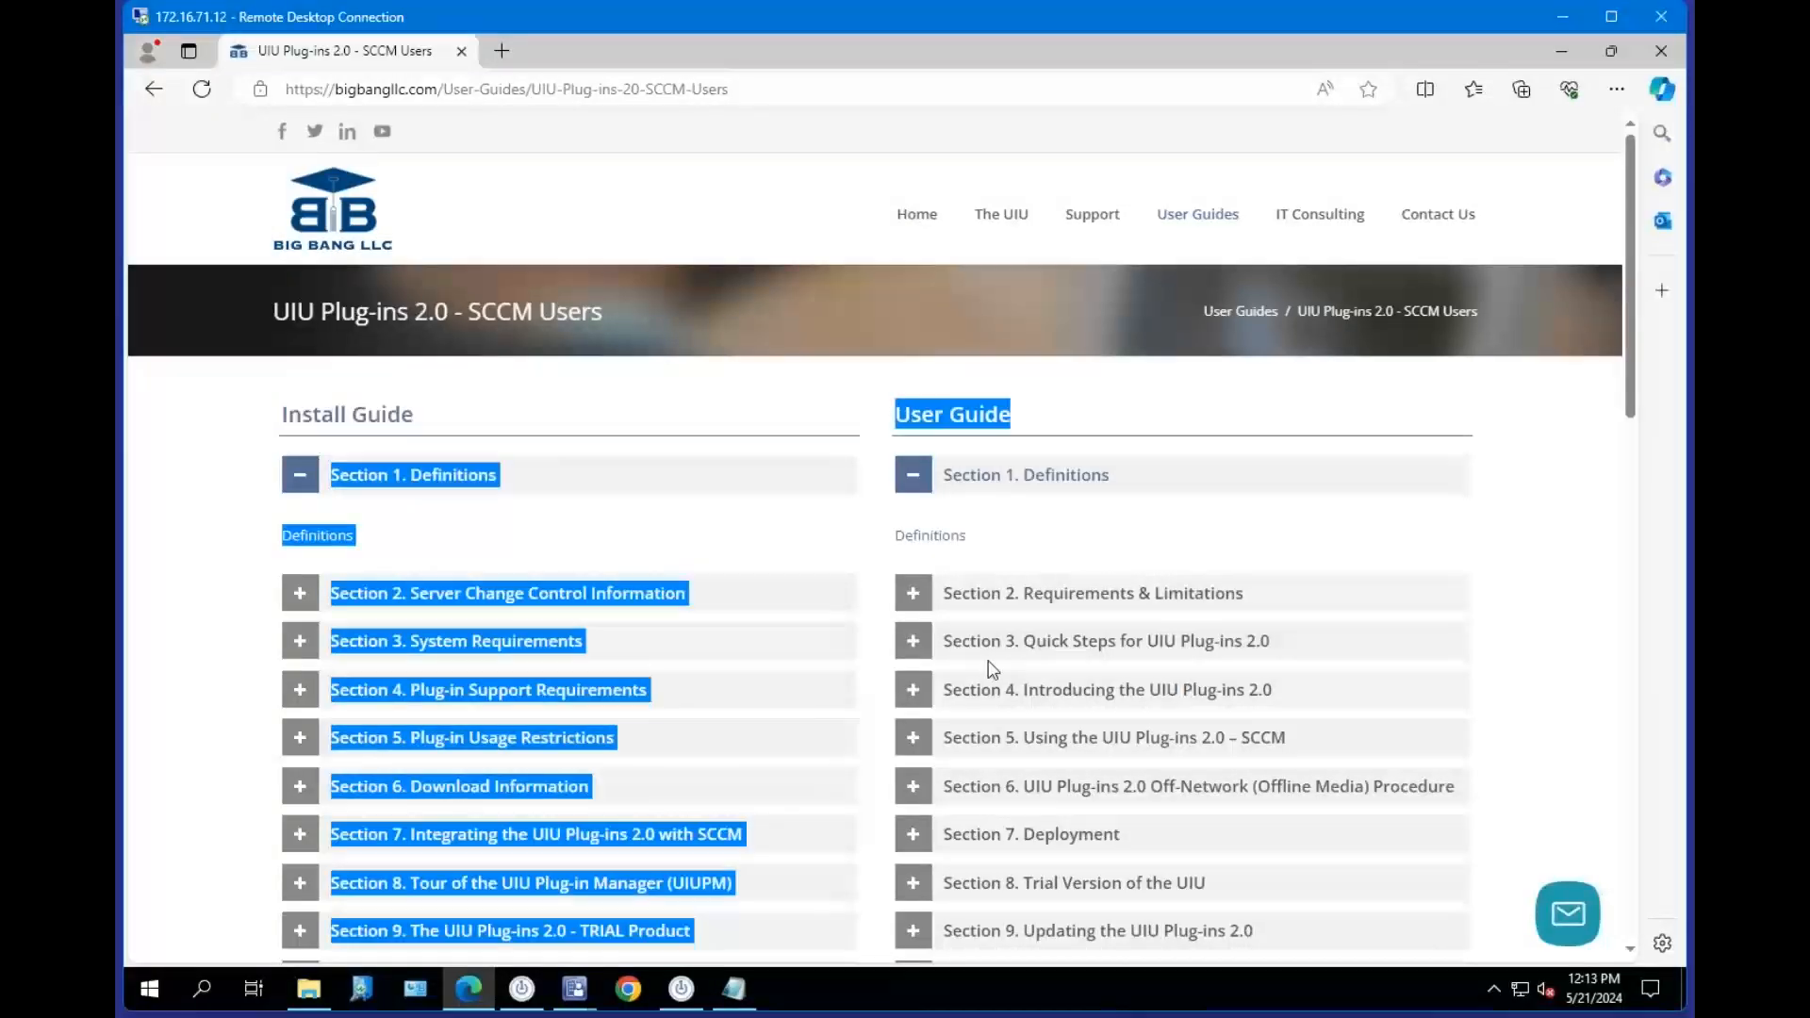
Open Section 1 Definitions of the SCCM Install Guide and scroll through its contents.
click(1056, 483)
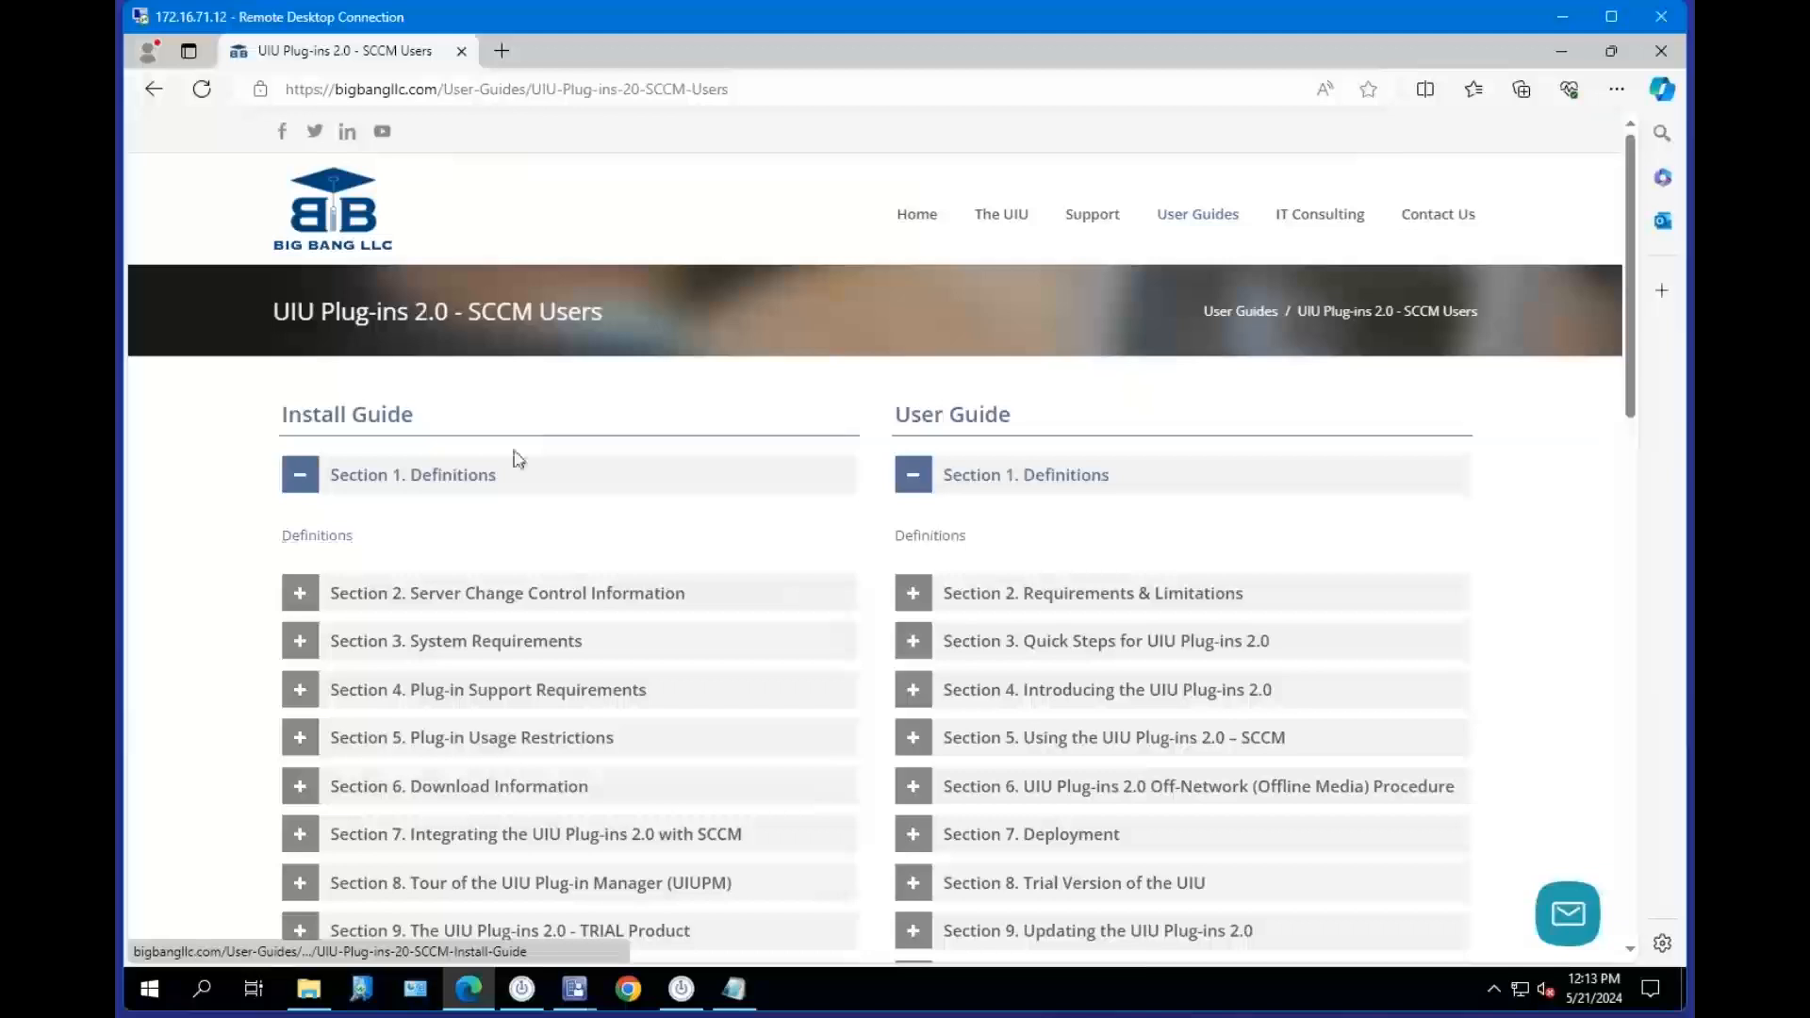
scroll(773, 481, down, 2)
scroll(771, 505, up, 1)
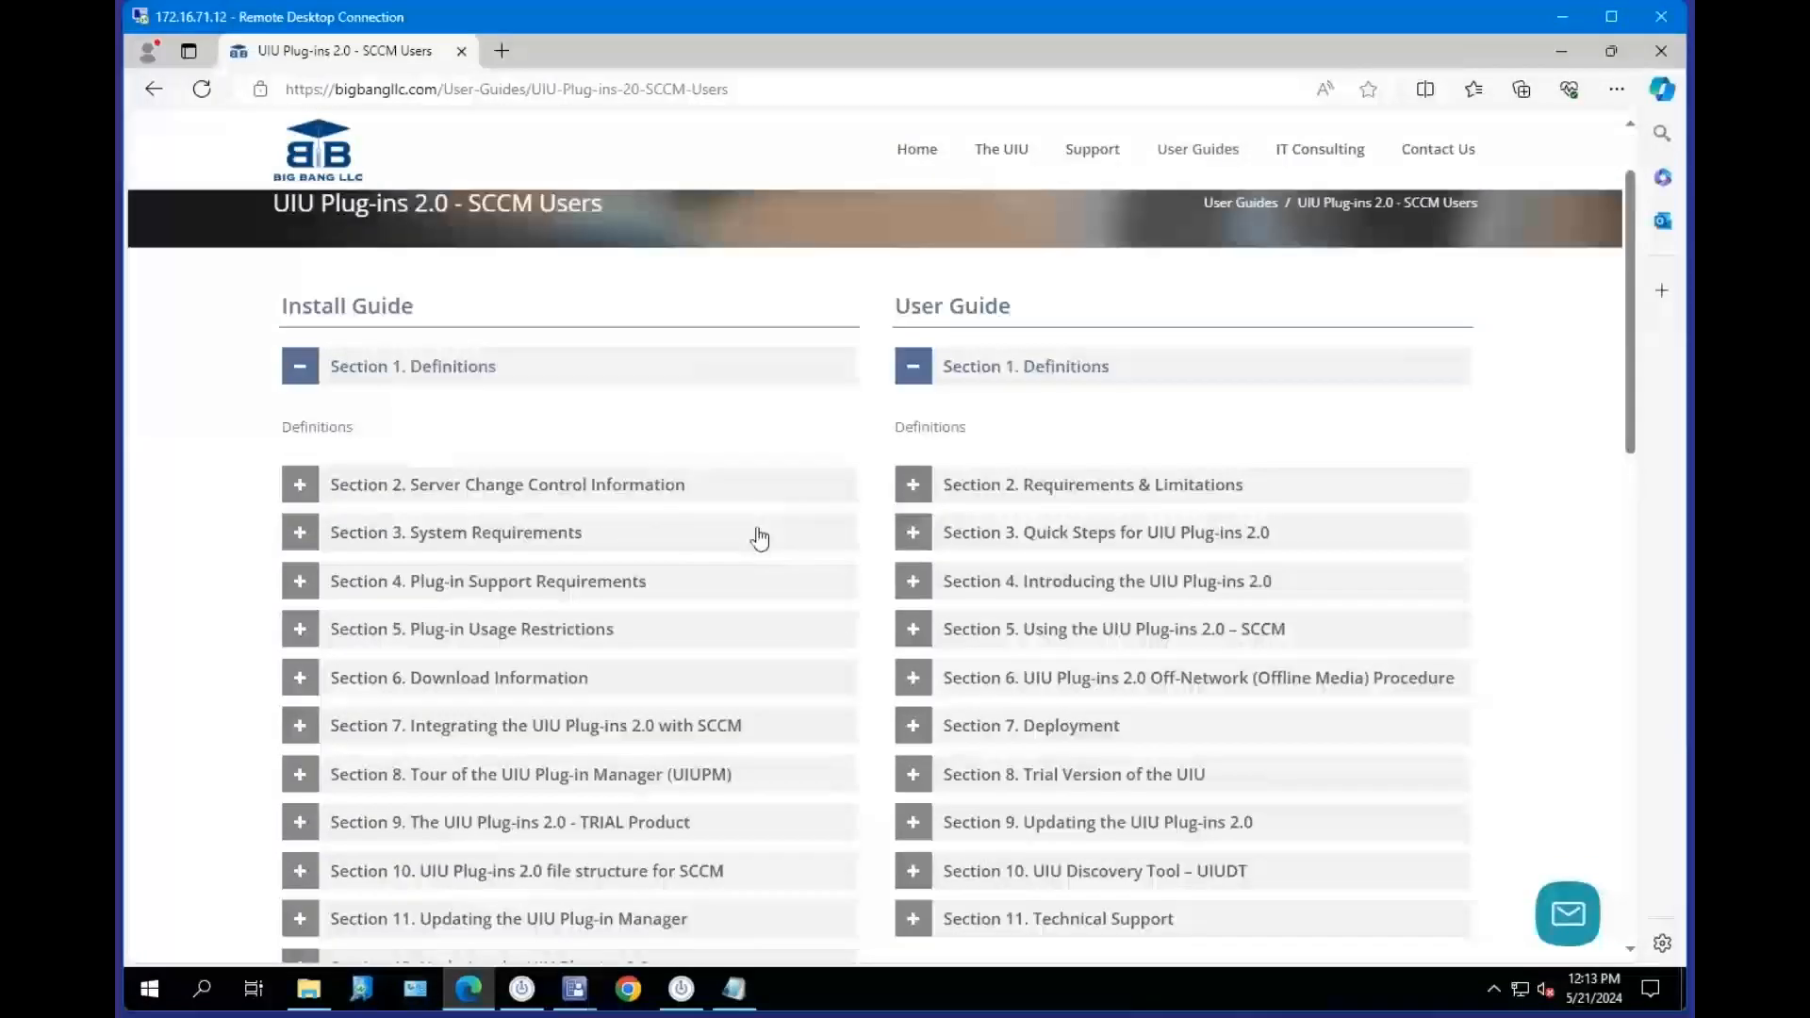
click(341, 430)
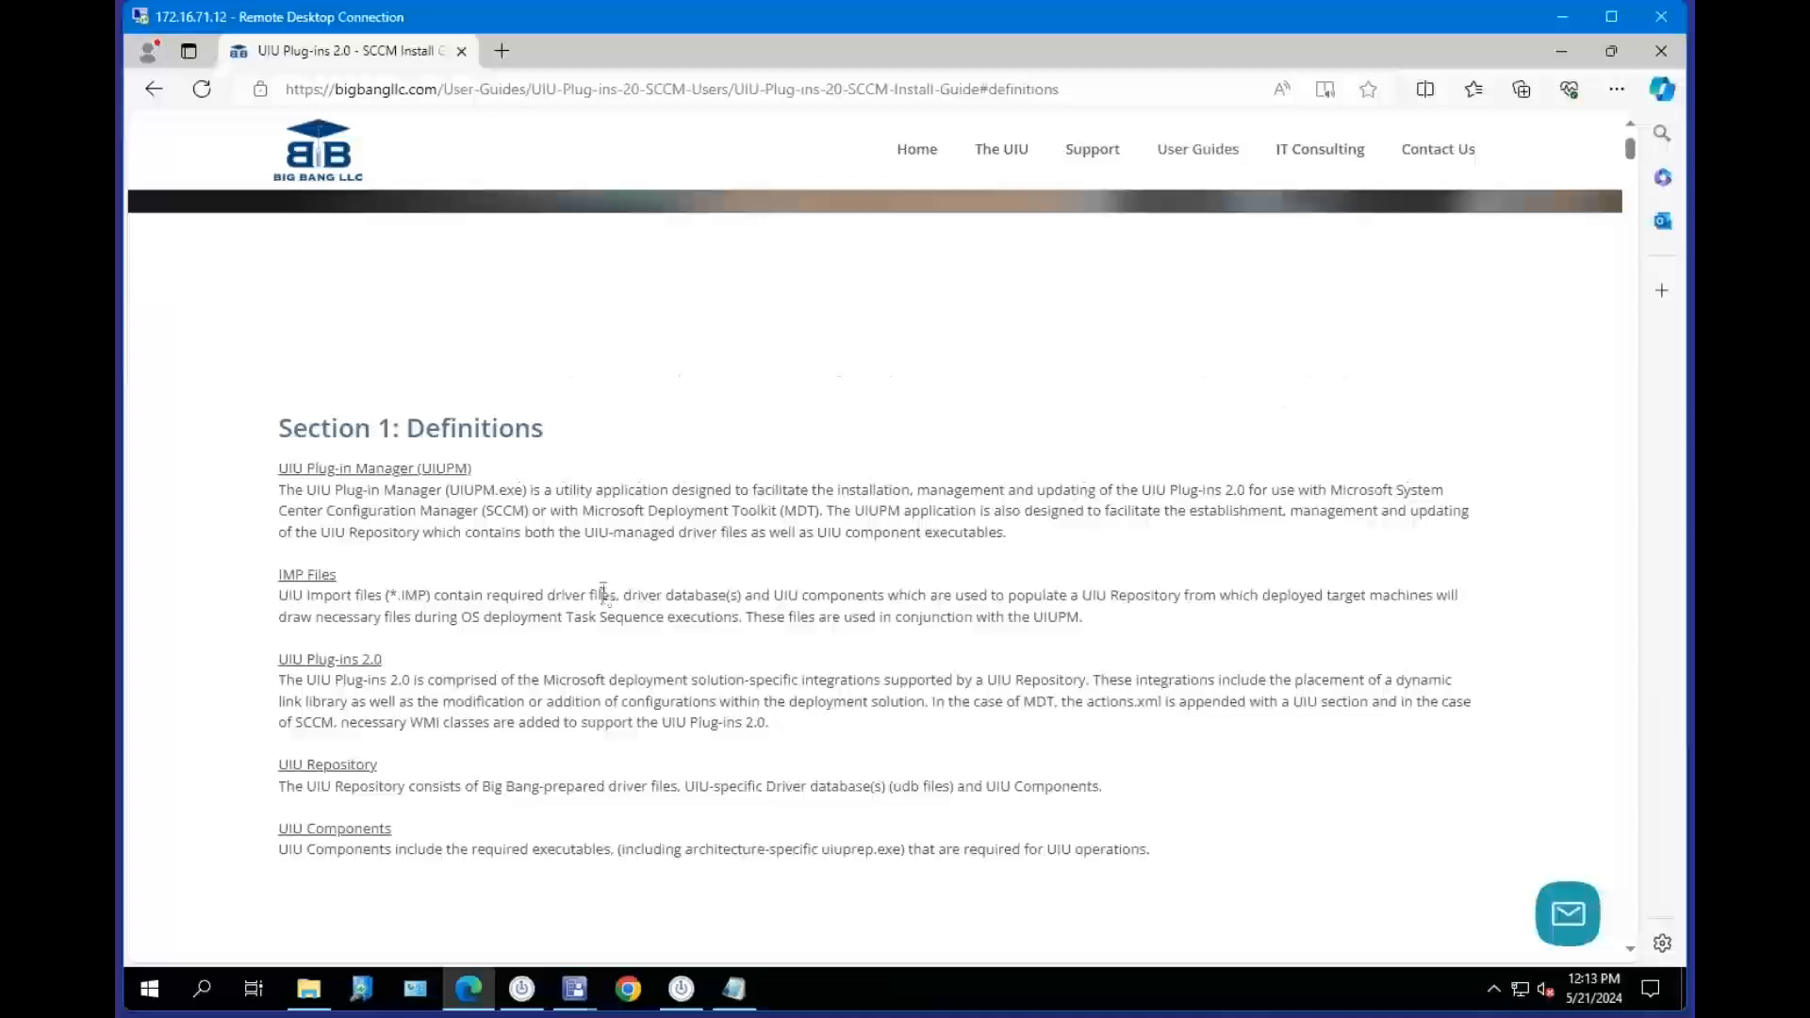
scroll(615, 596, down, 1)
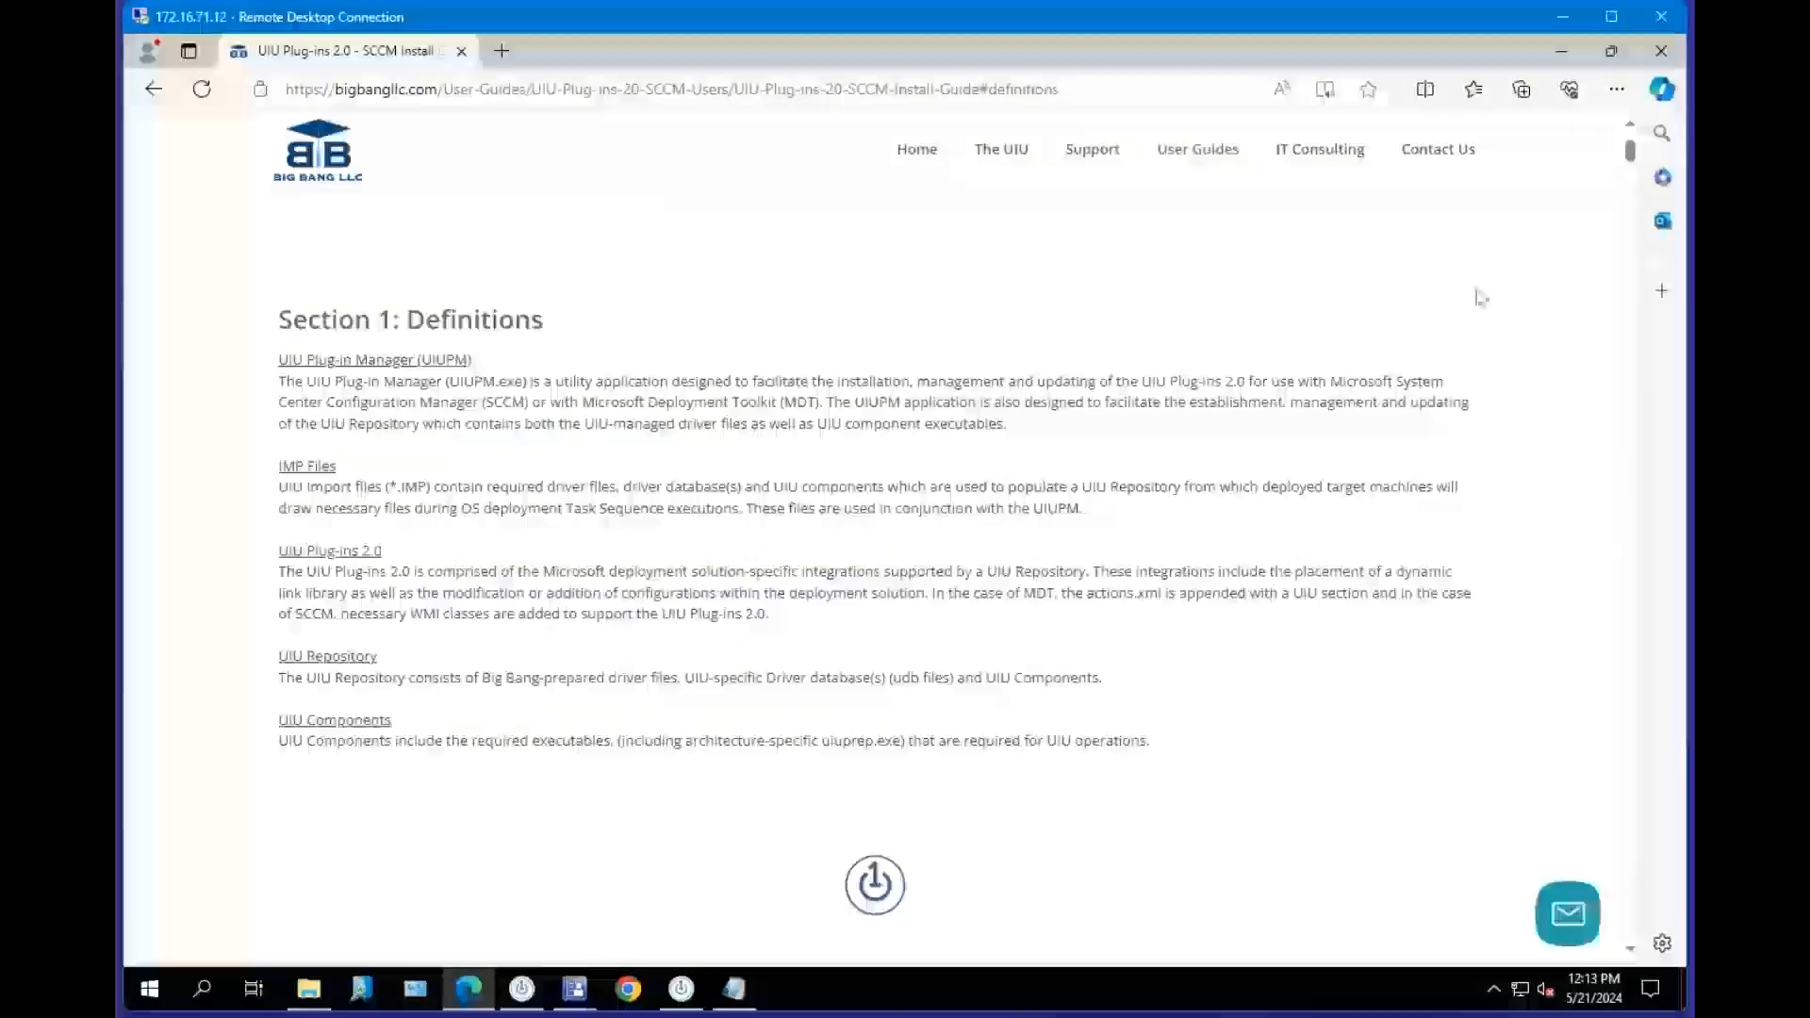
mouse_move(1630, 152)
mouse_down()
mouse_move(1658, 586)
mouse_move(1621, 147)
mouse_up()
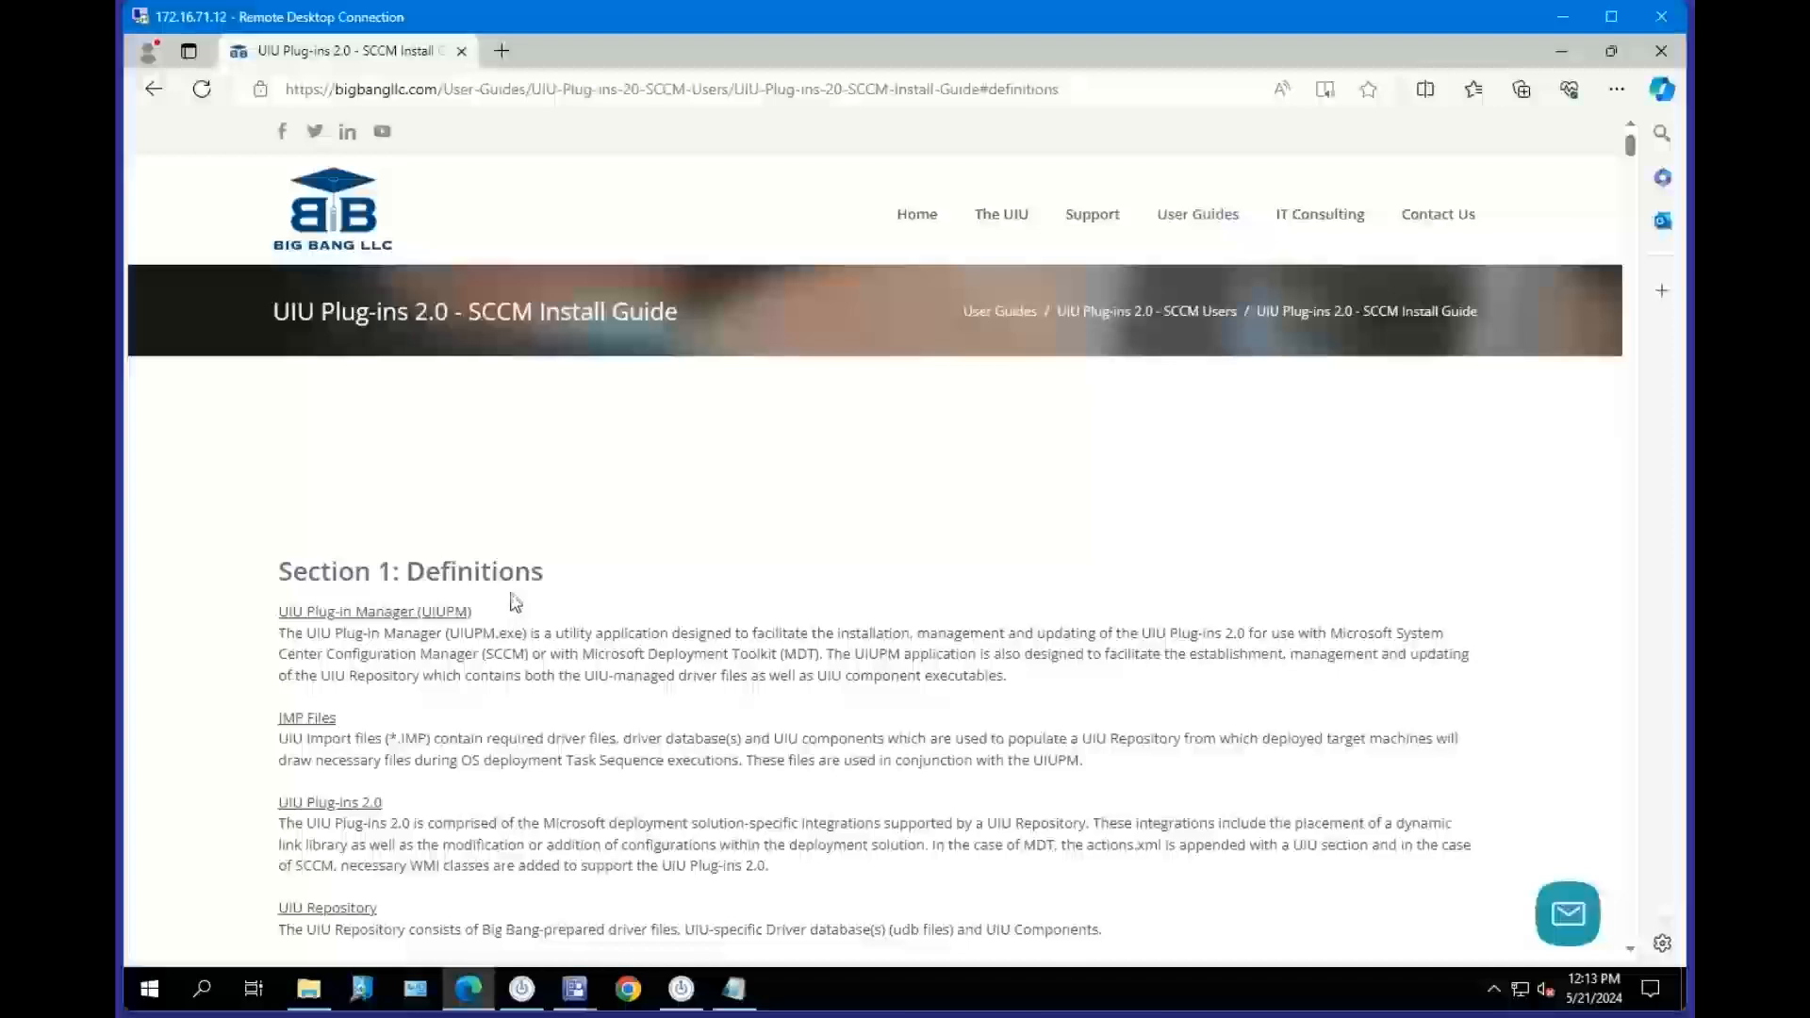
scroll(520, 603, down, 1)
scroll(697, 617, down, 7)
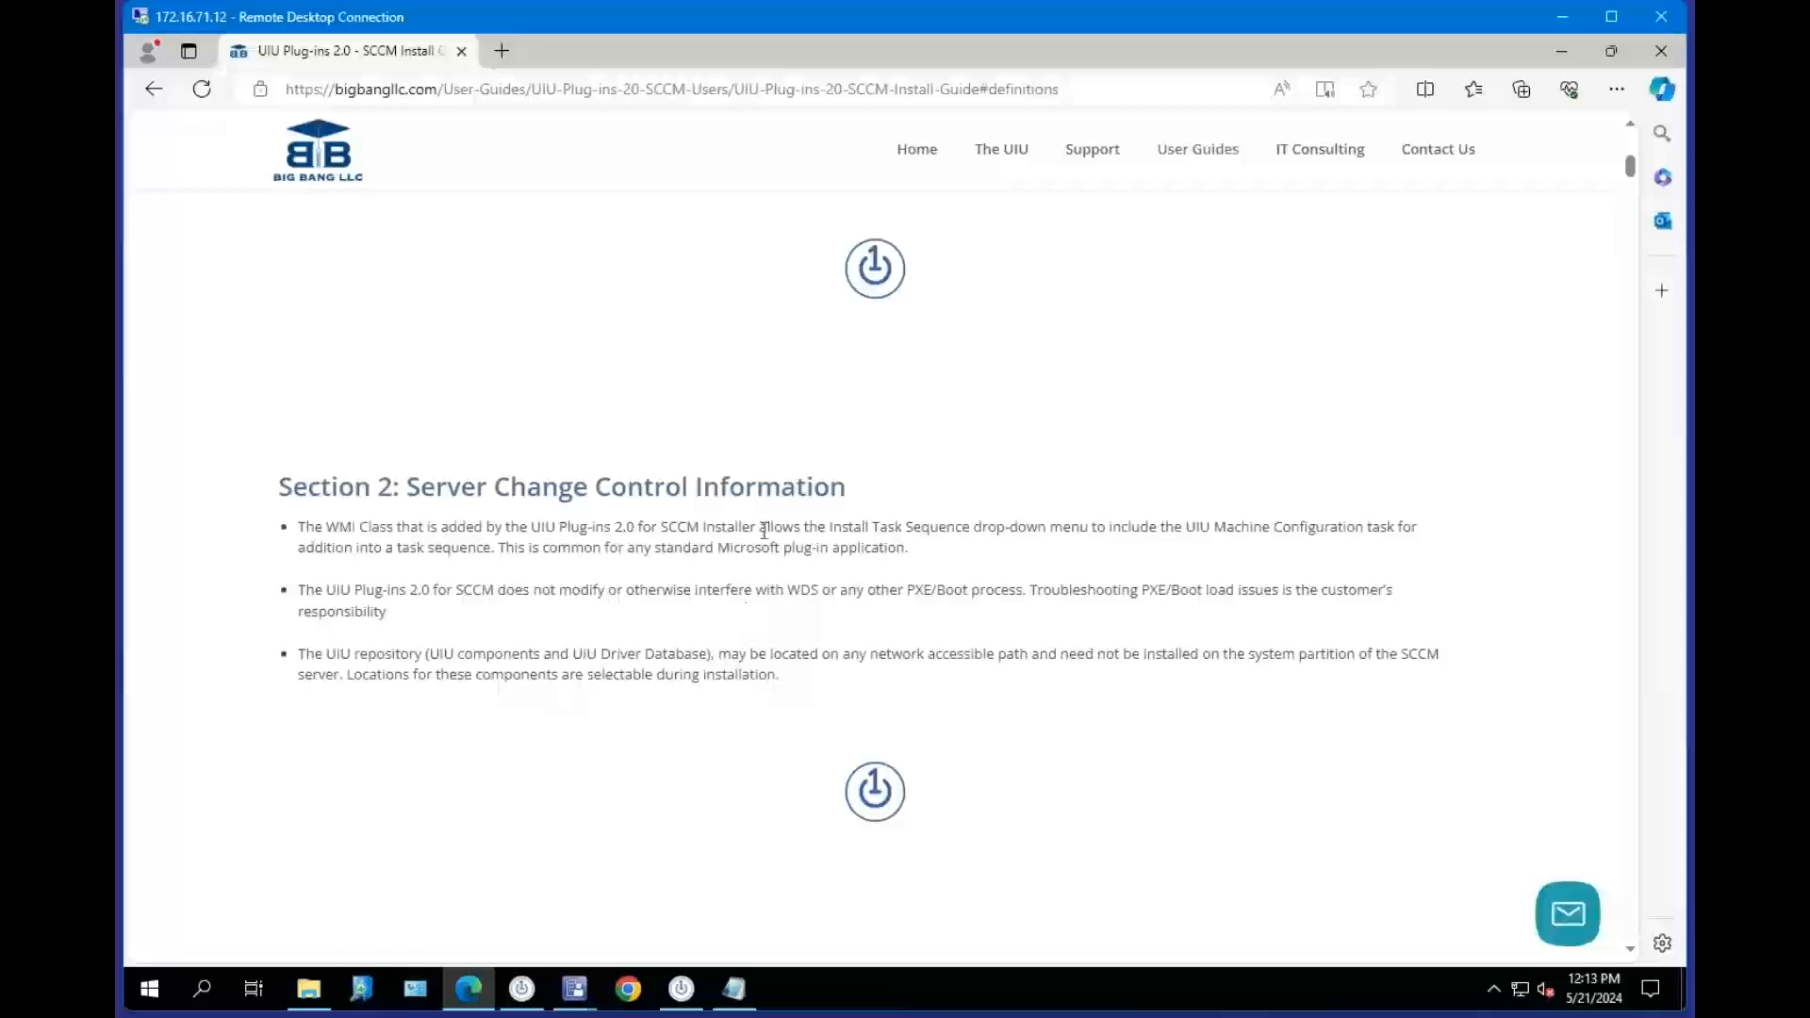
scroll(740, 450, up, 9)
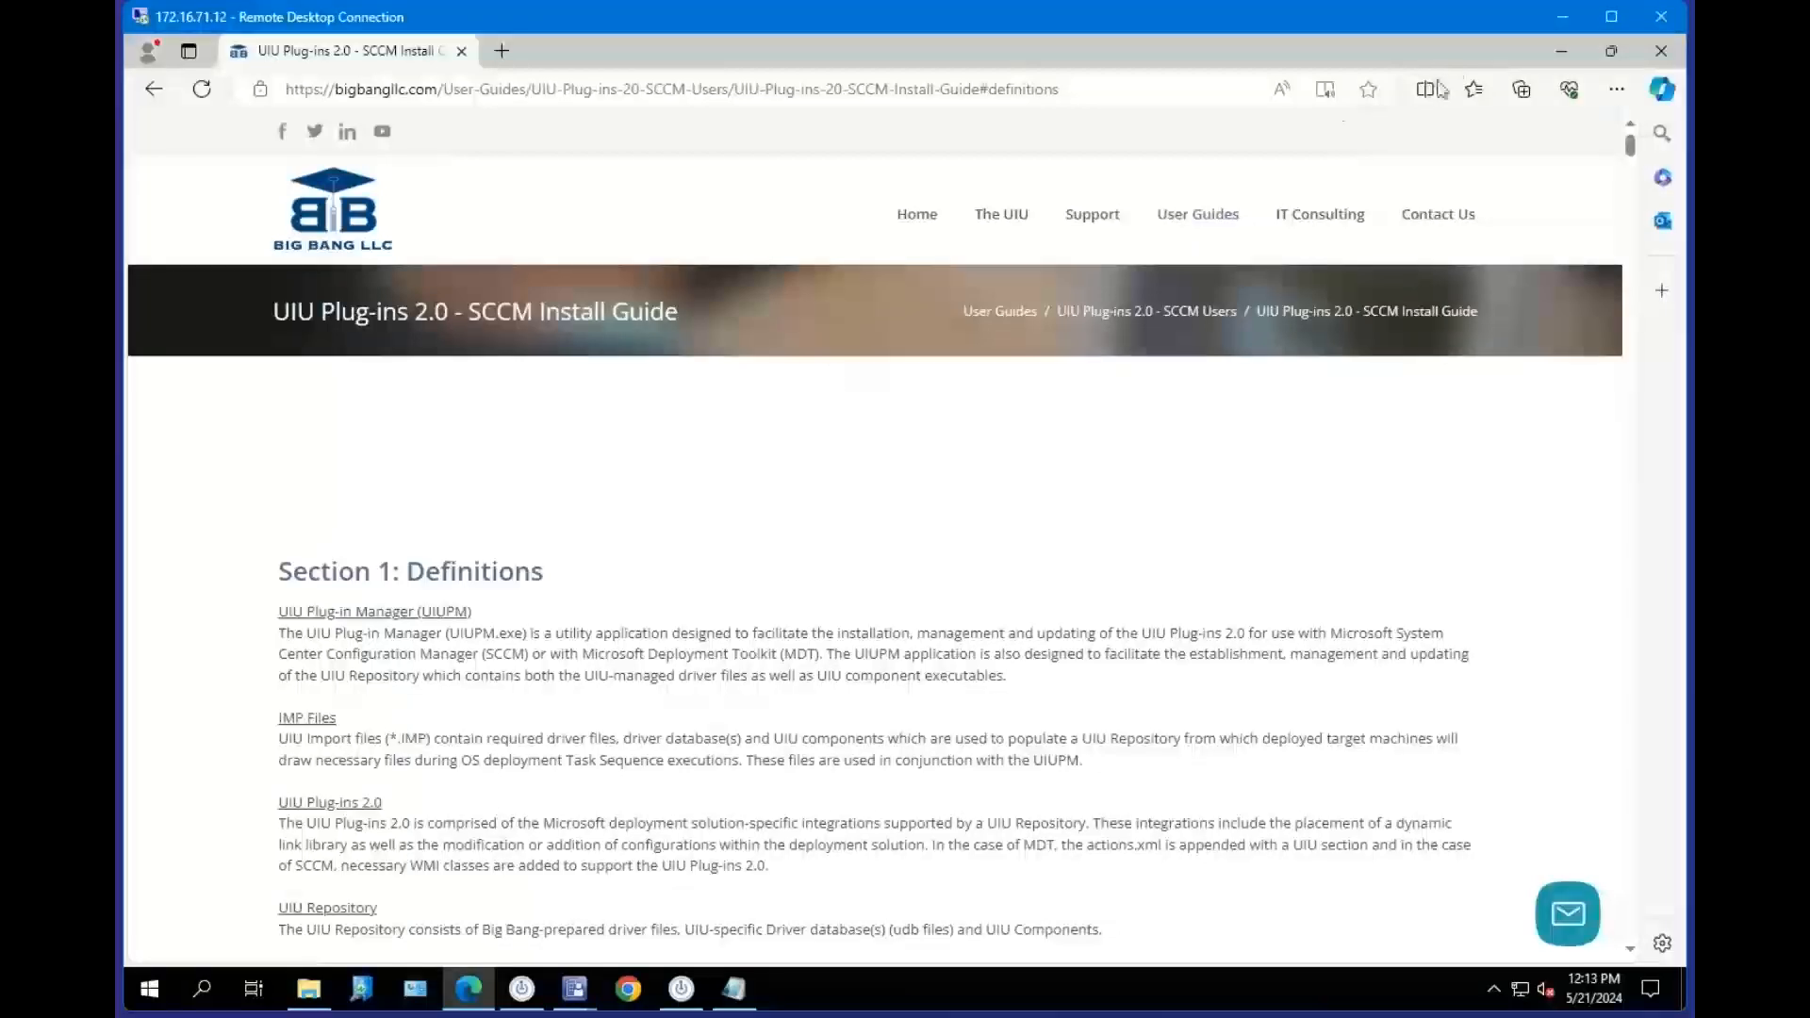
Close README.txt and launch UIUPM.exe from the UIUPM2.4.1.0 folder.
click(1562, 56)
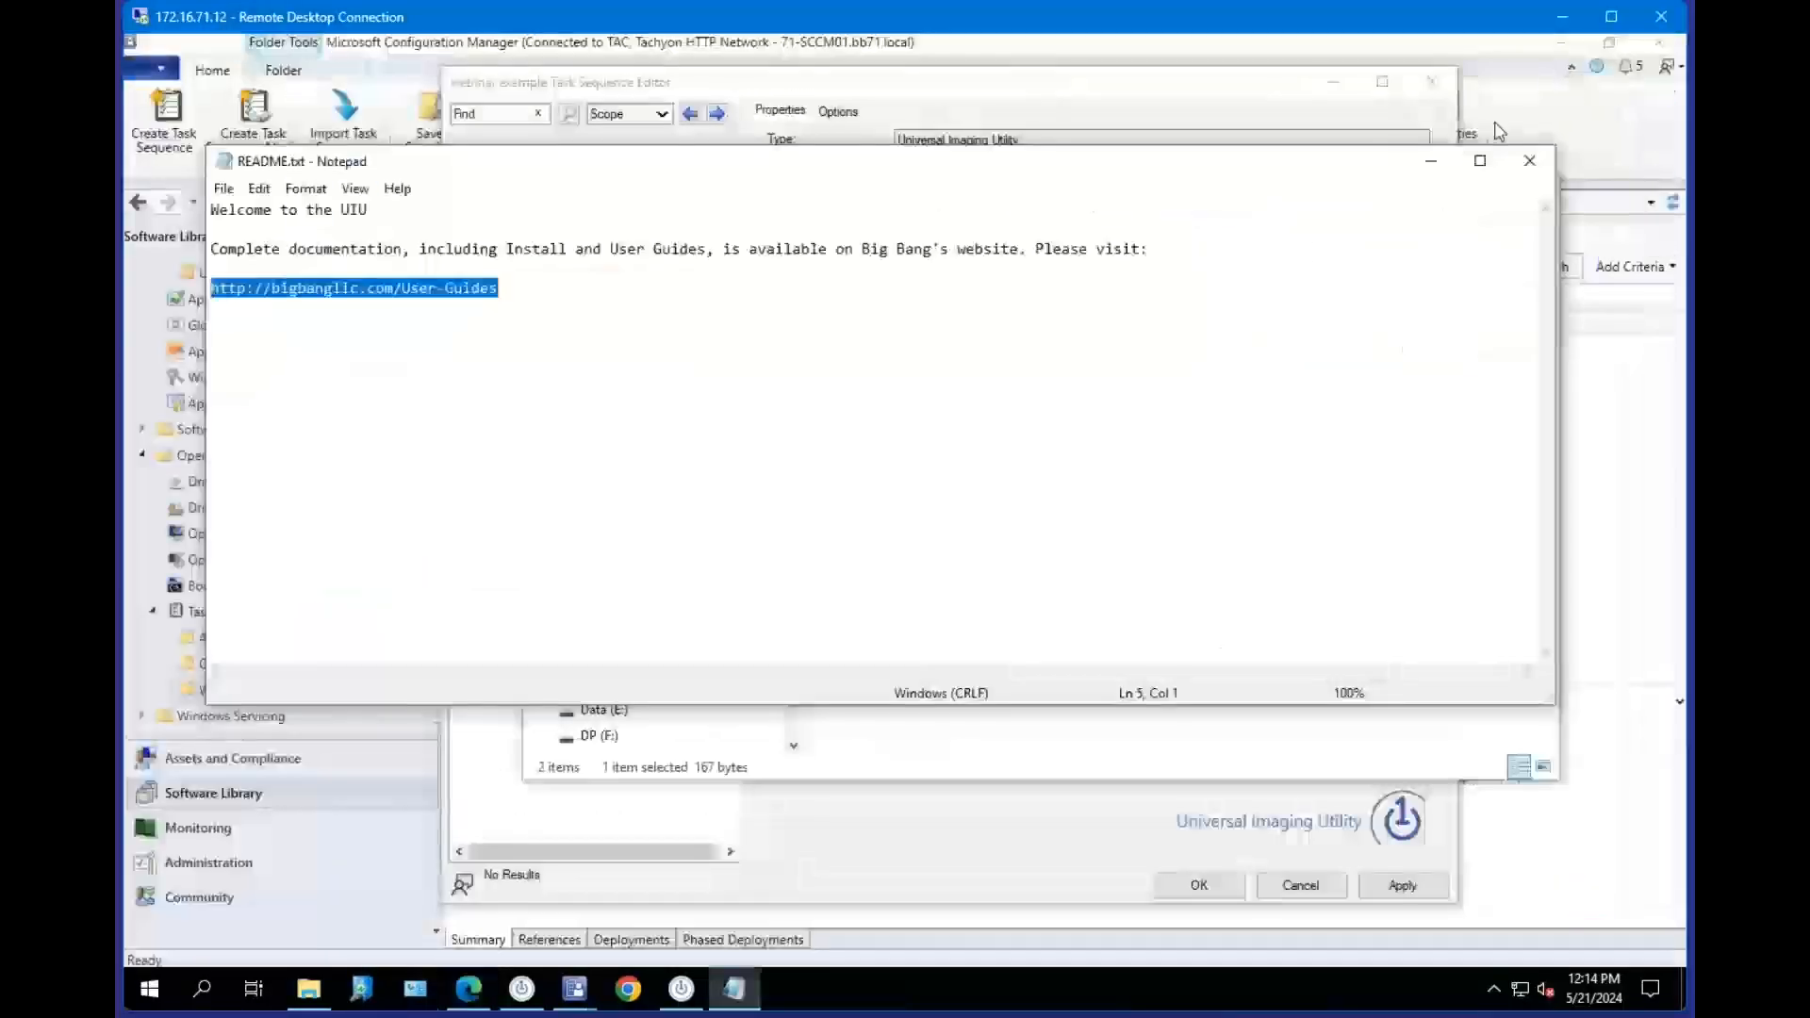
click(1528, 162)
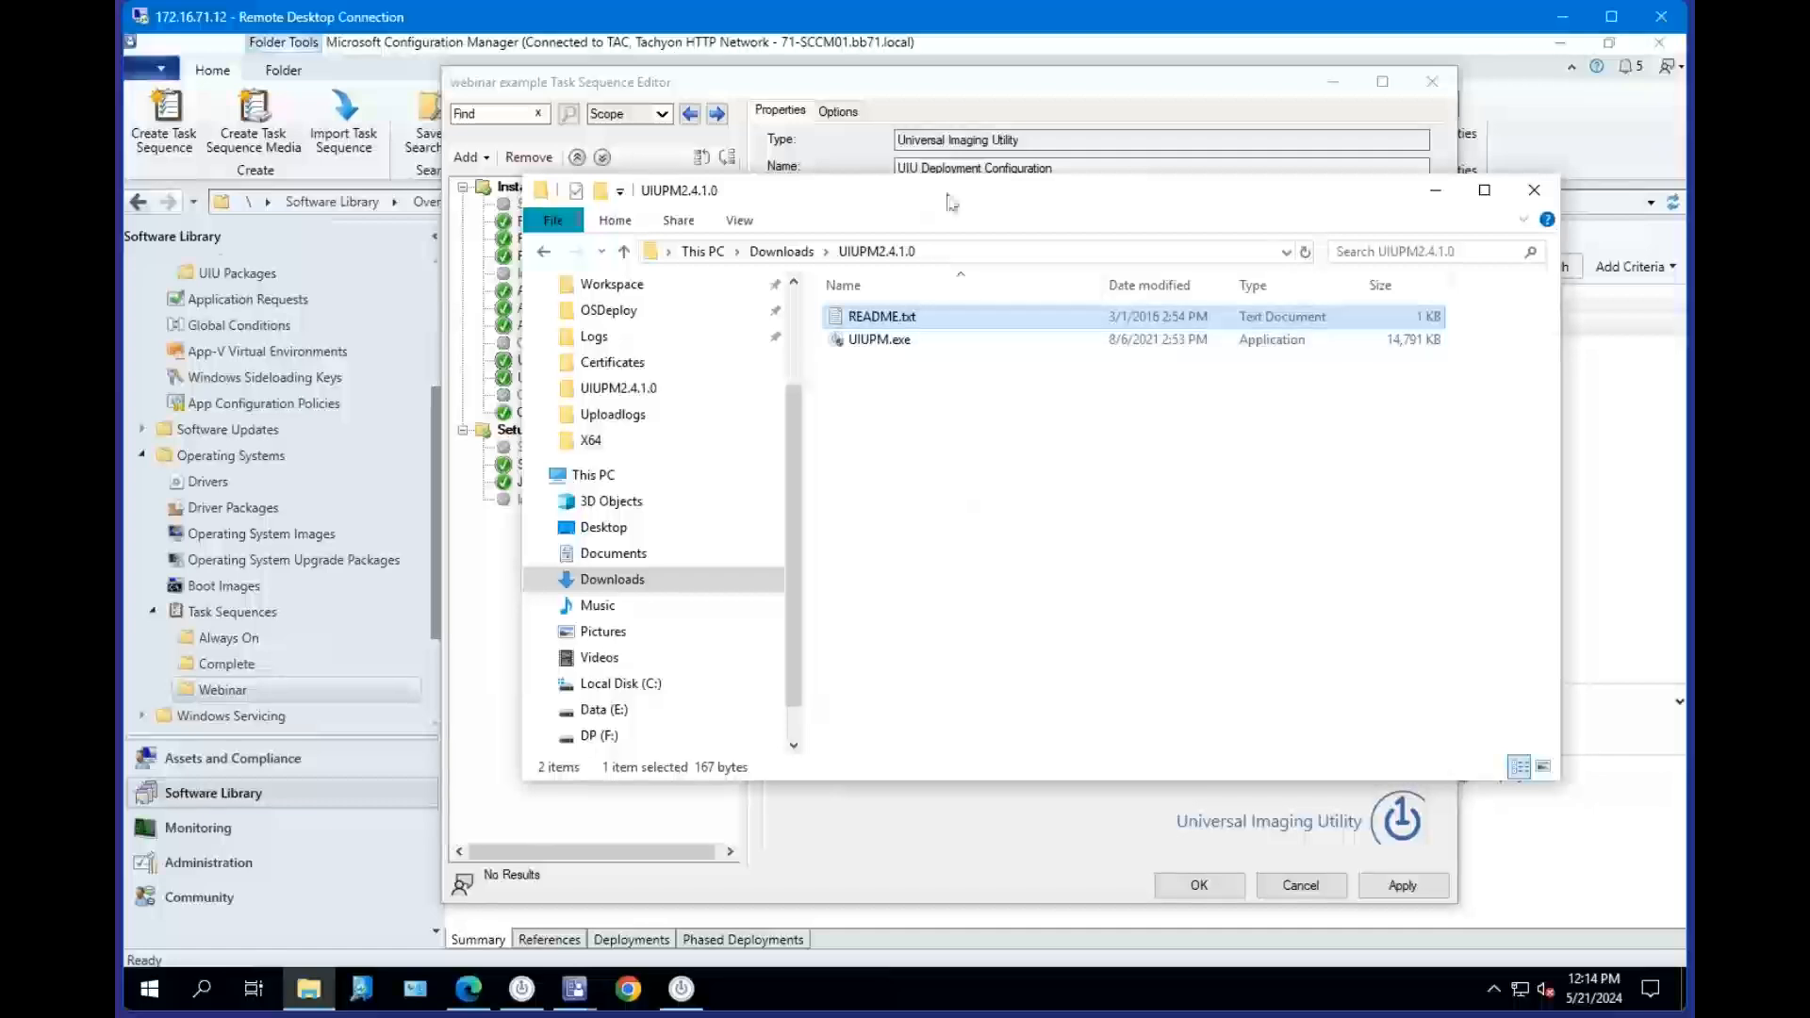
drag(929, 189, 985, 203)
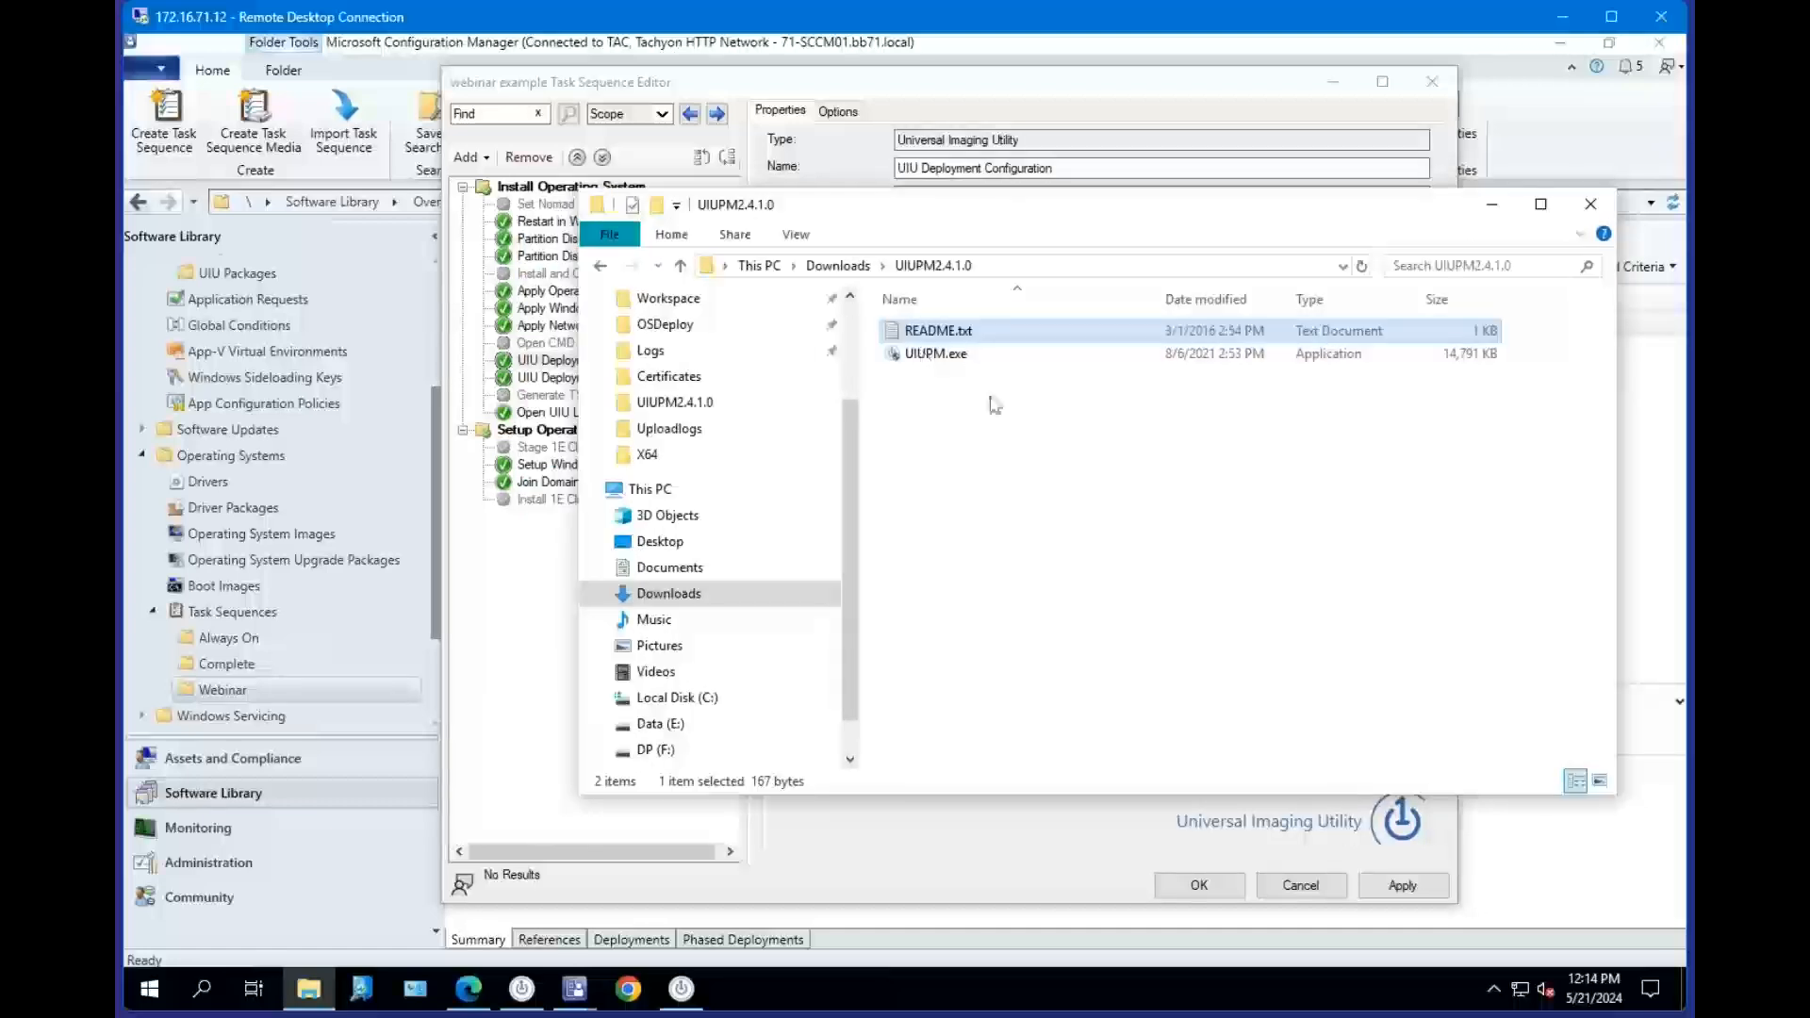
double_click(933, 356)
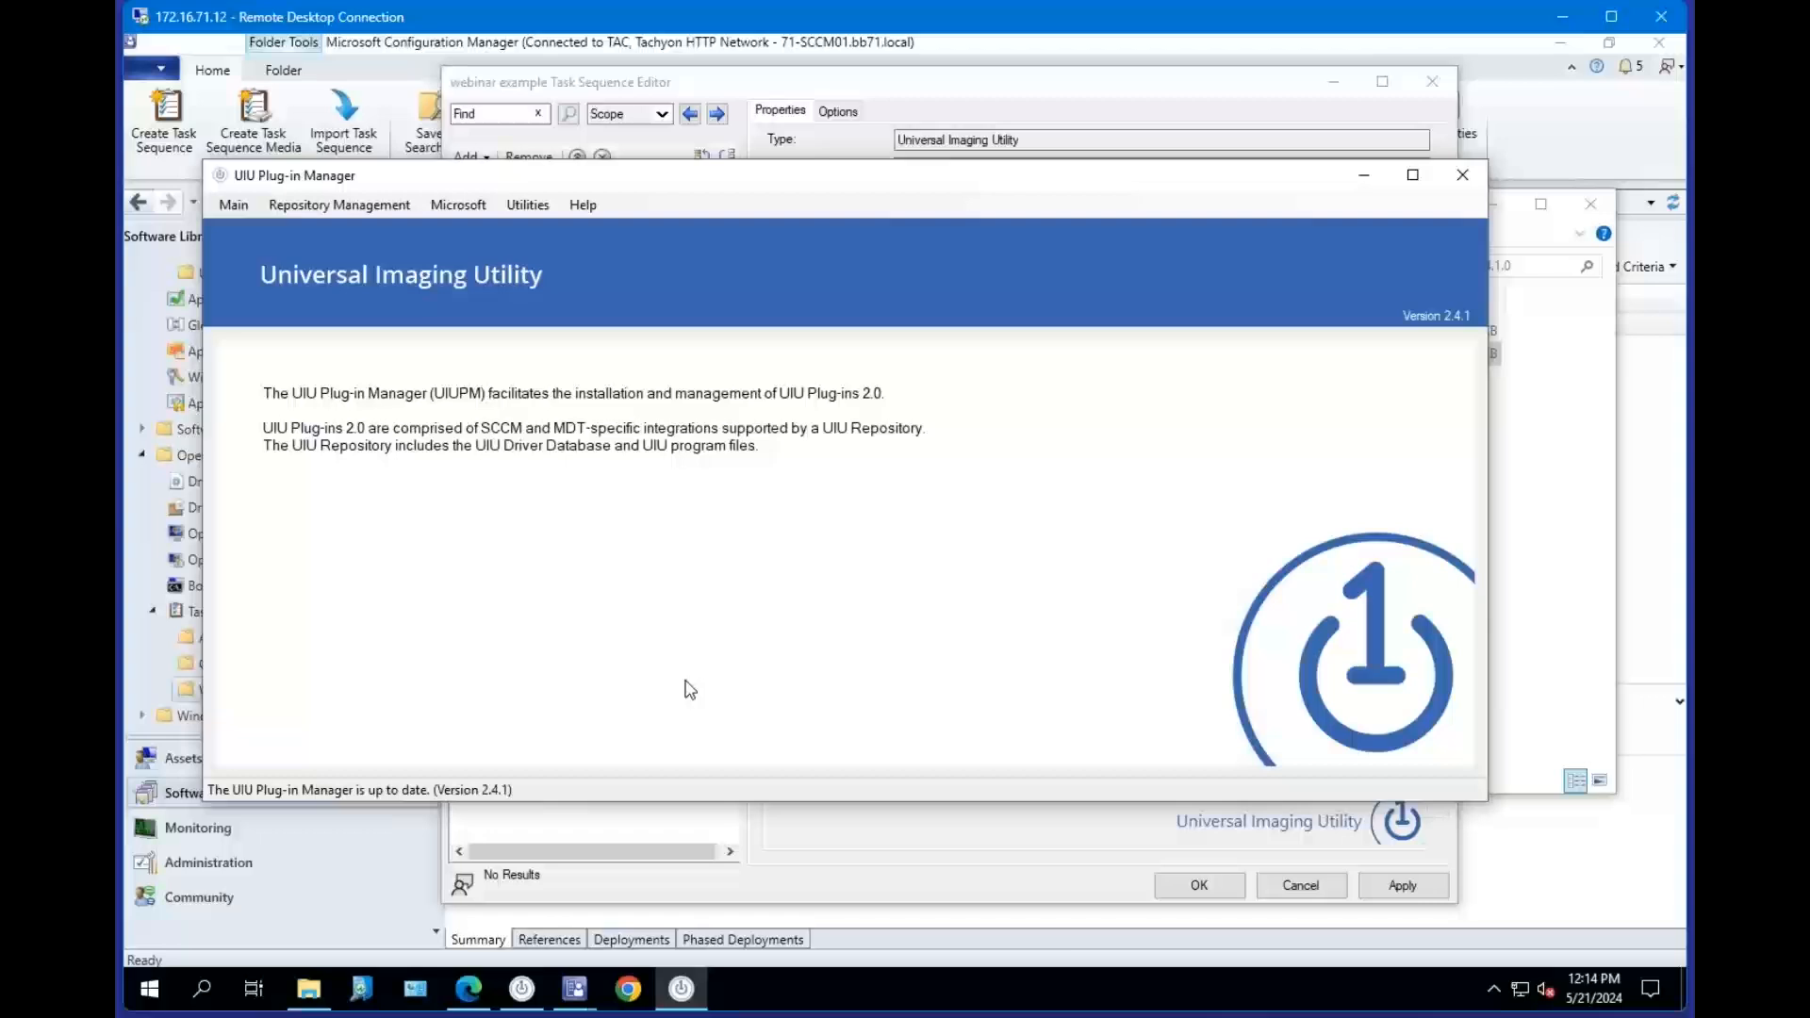
Open the Licensing page in the UIU Plug-in Manager.
click(228, 209)
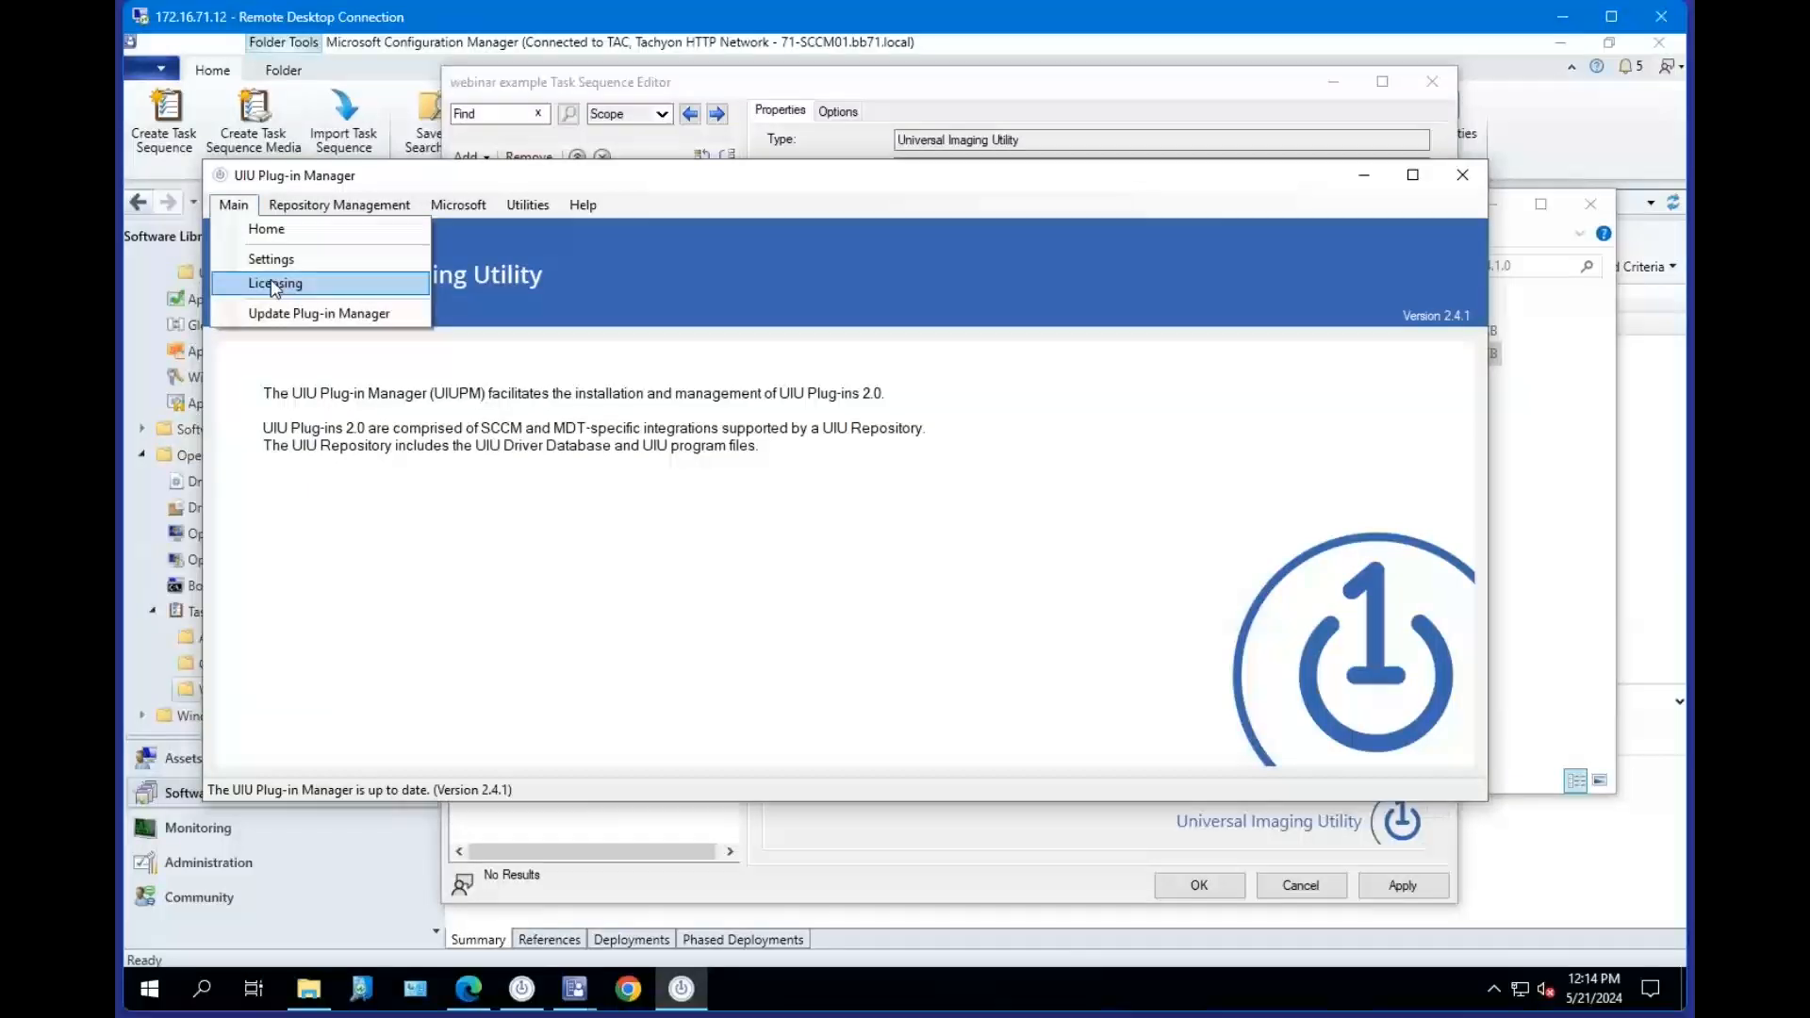
click(274, 285)
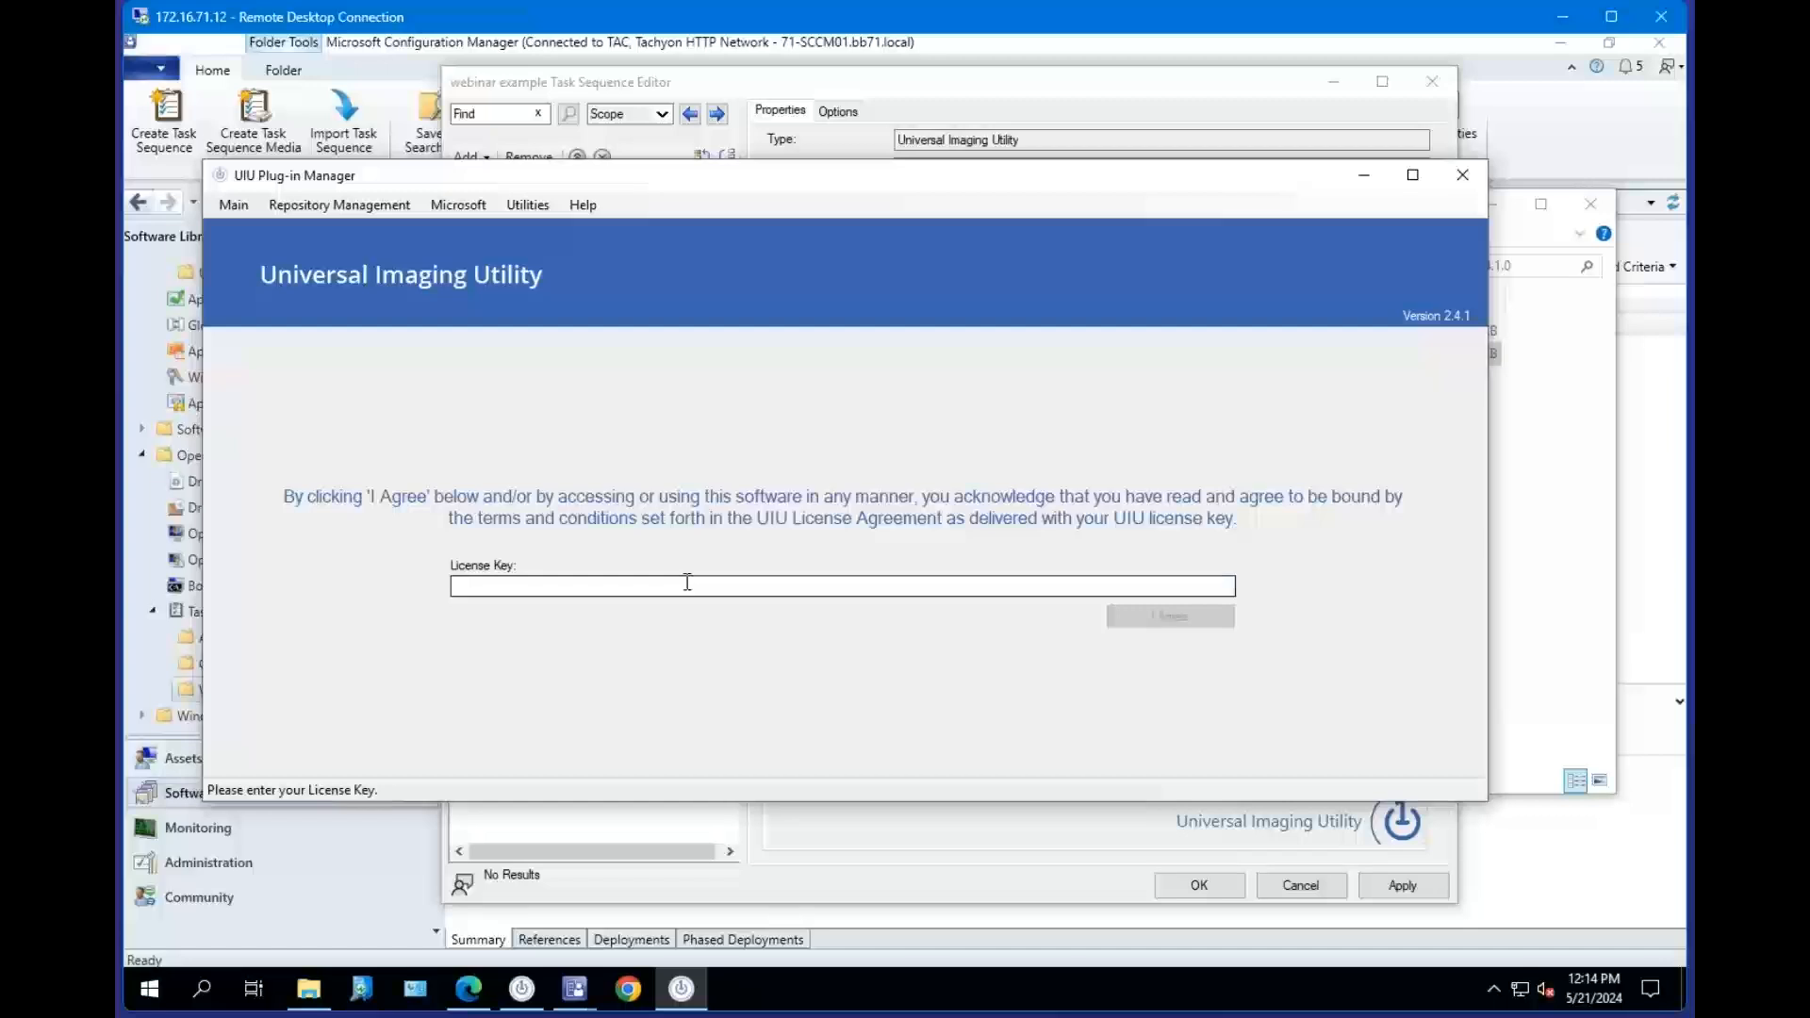
Switch back to the browser and open the SCCM plug-in Download page from the Support downloads.
click(468, 988)
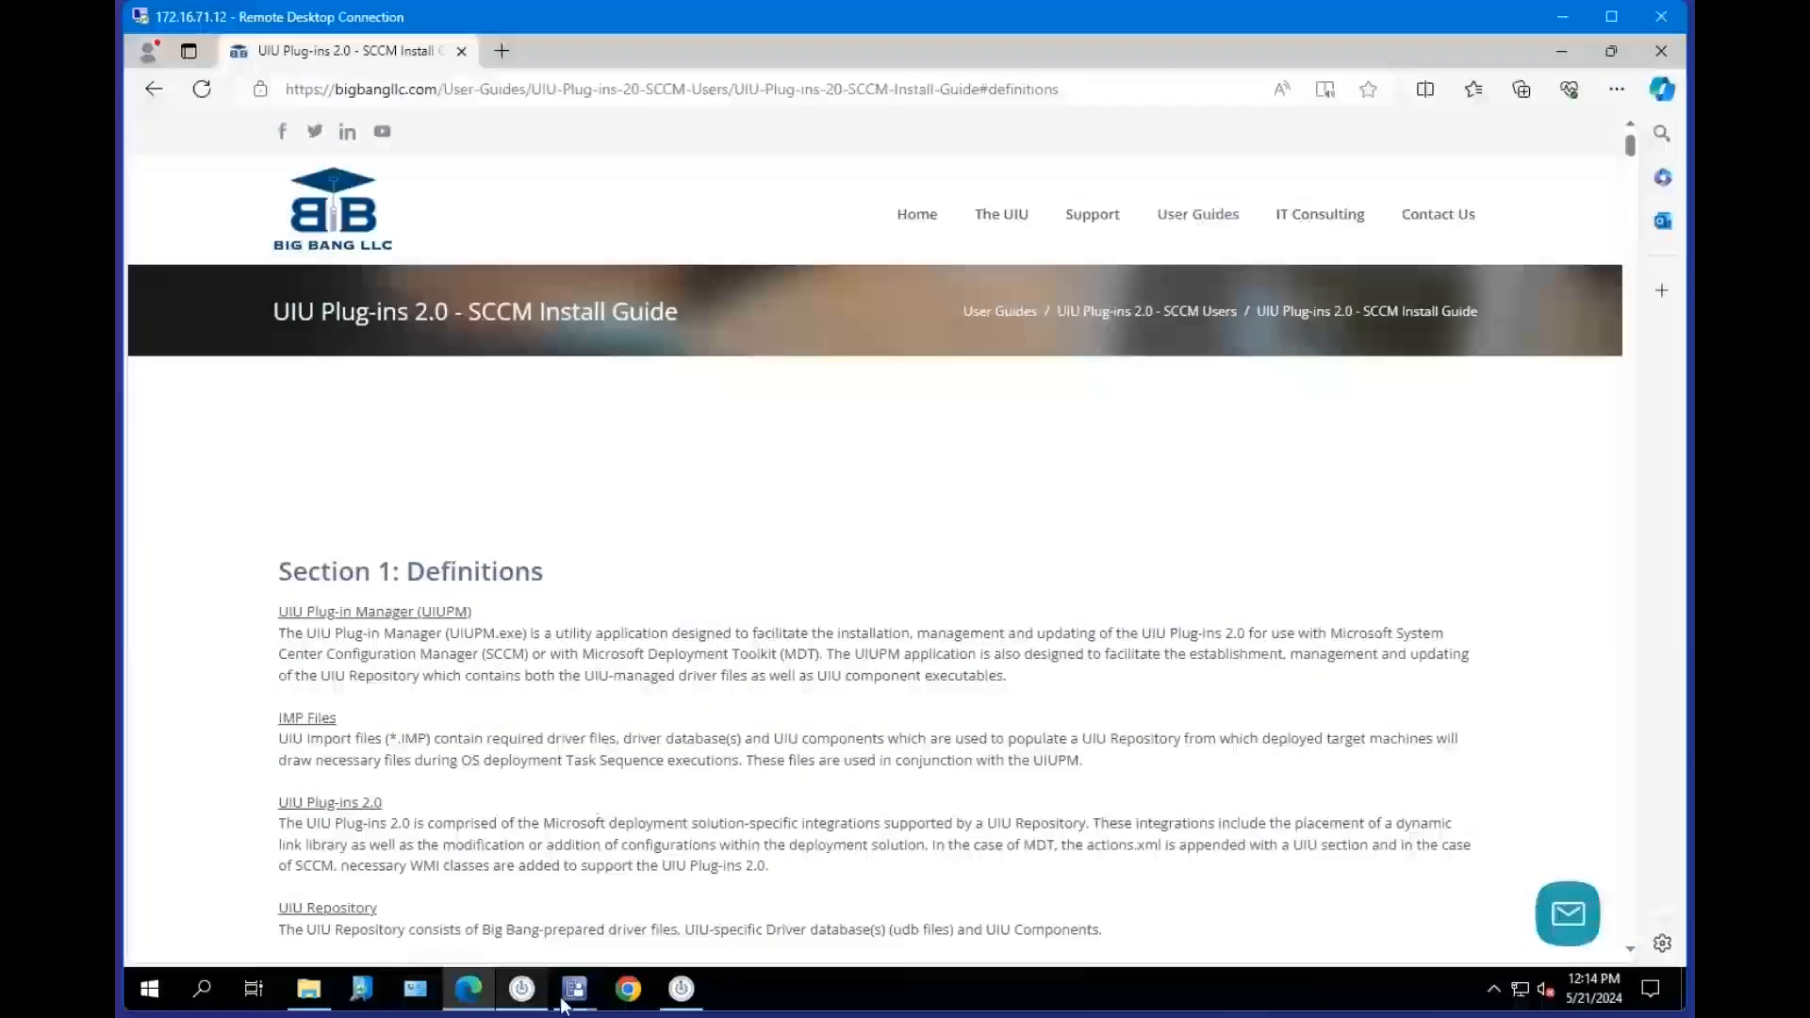
click(1095, 220)
mouse_move(1094, 223)
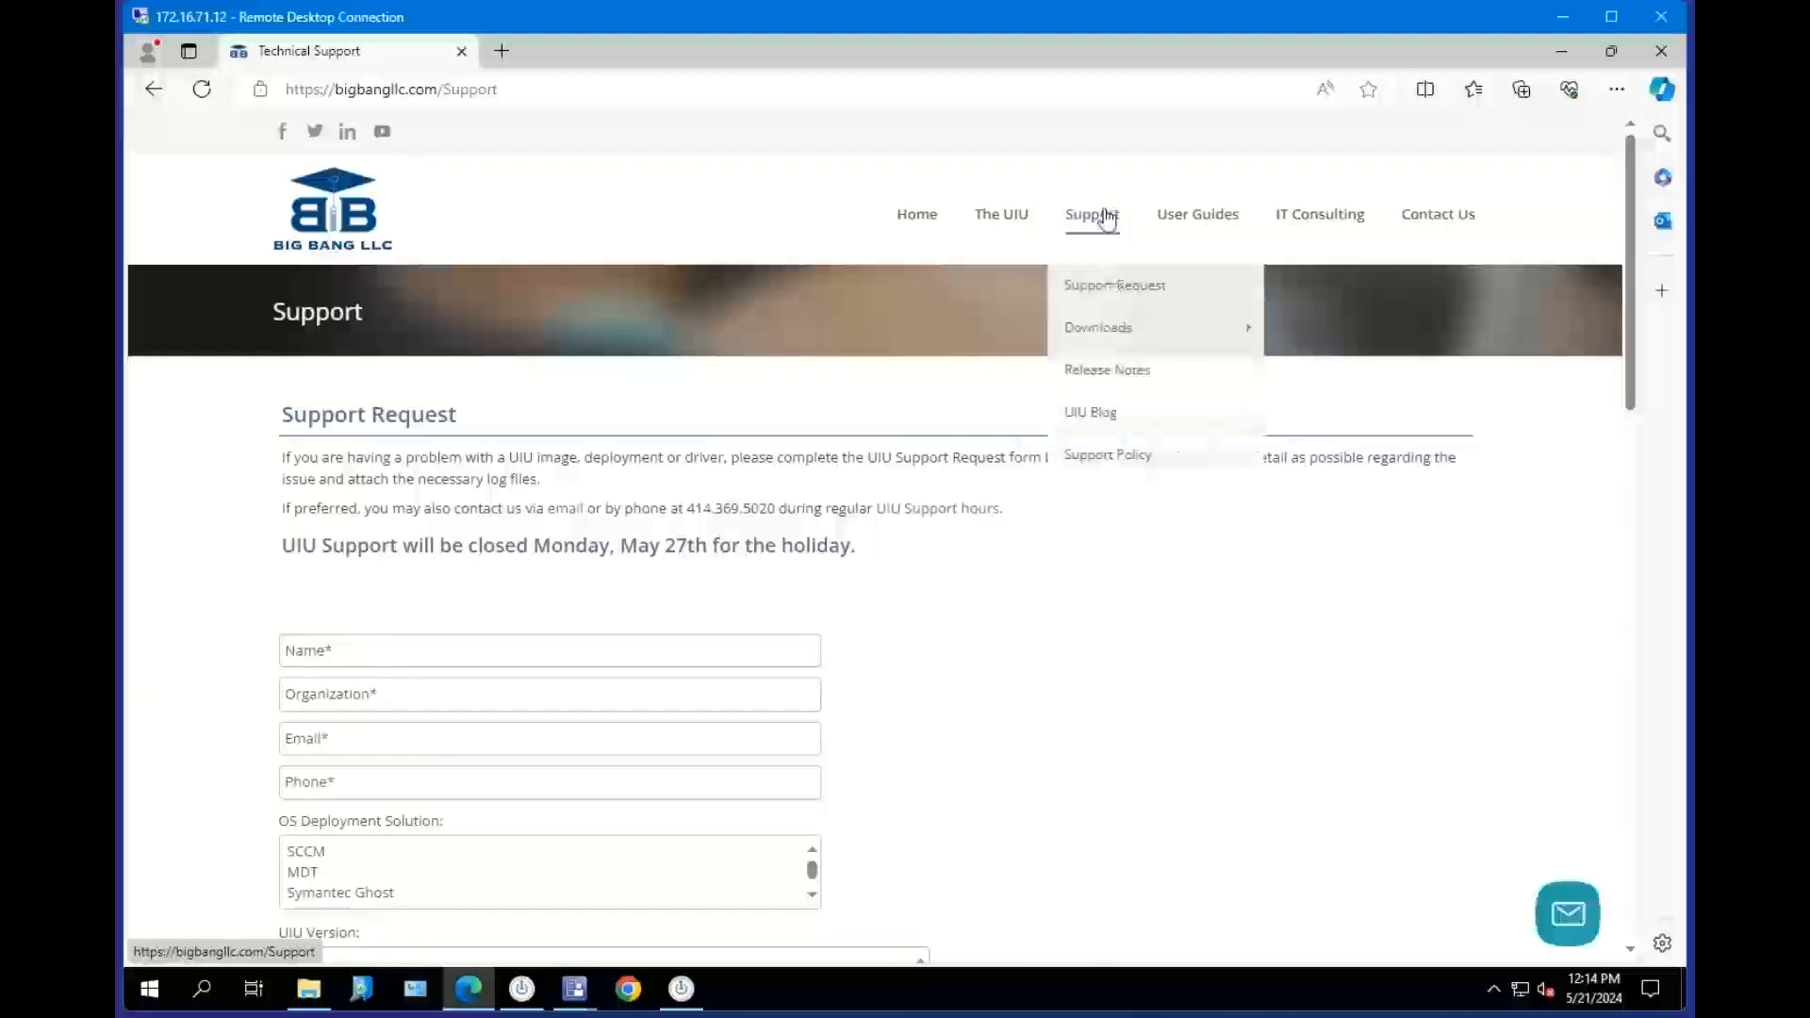
mouse_move(1127, 327)
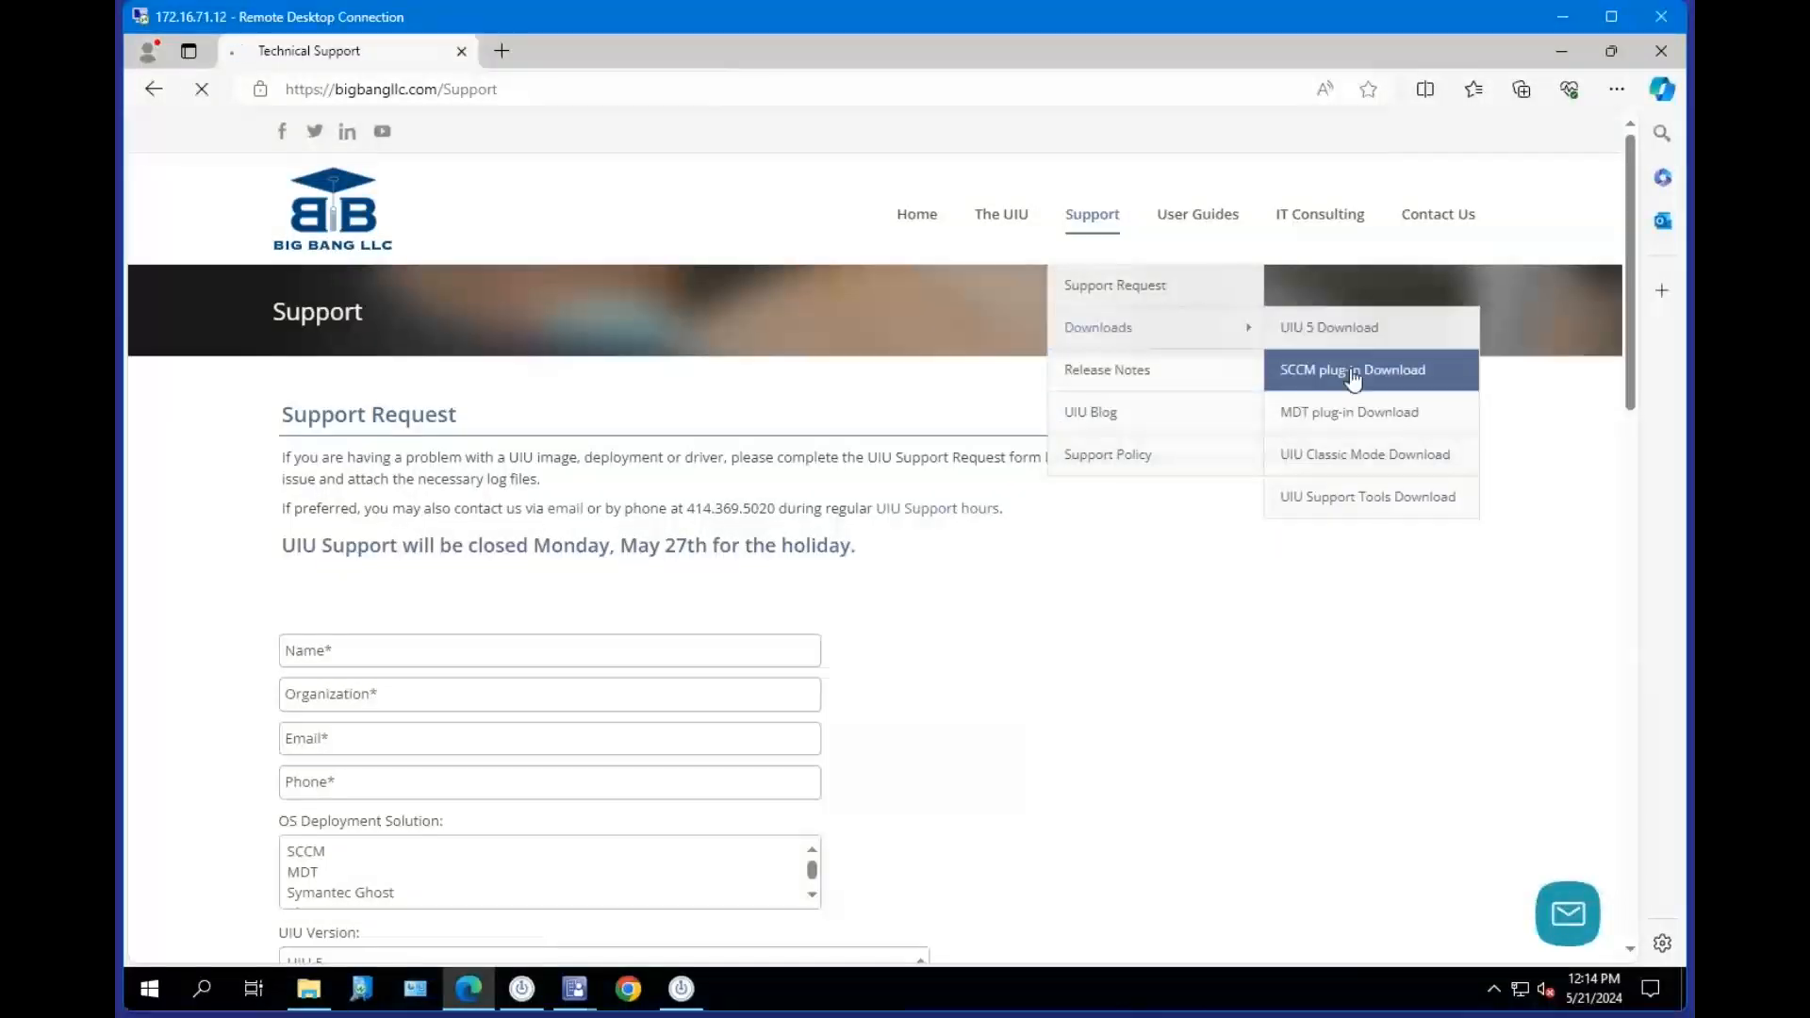
click(1350, 370)
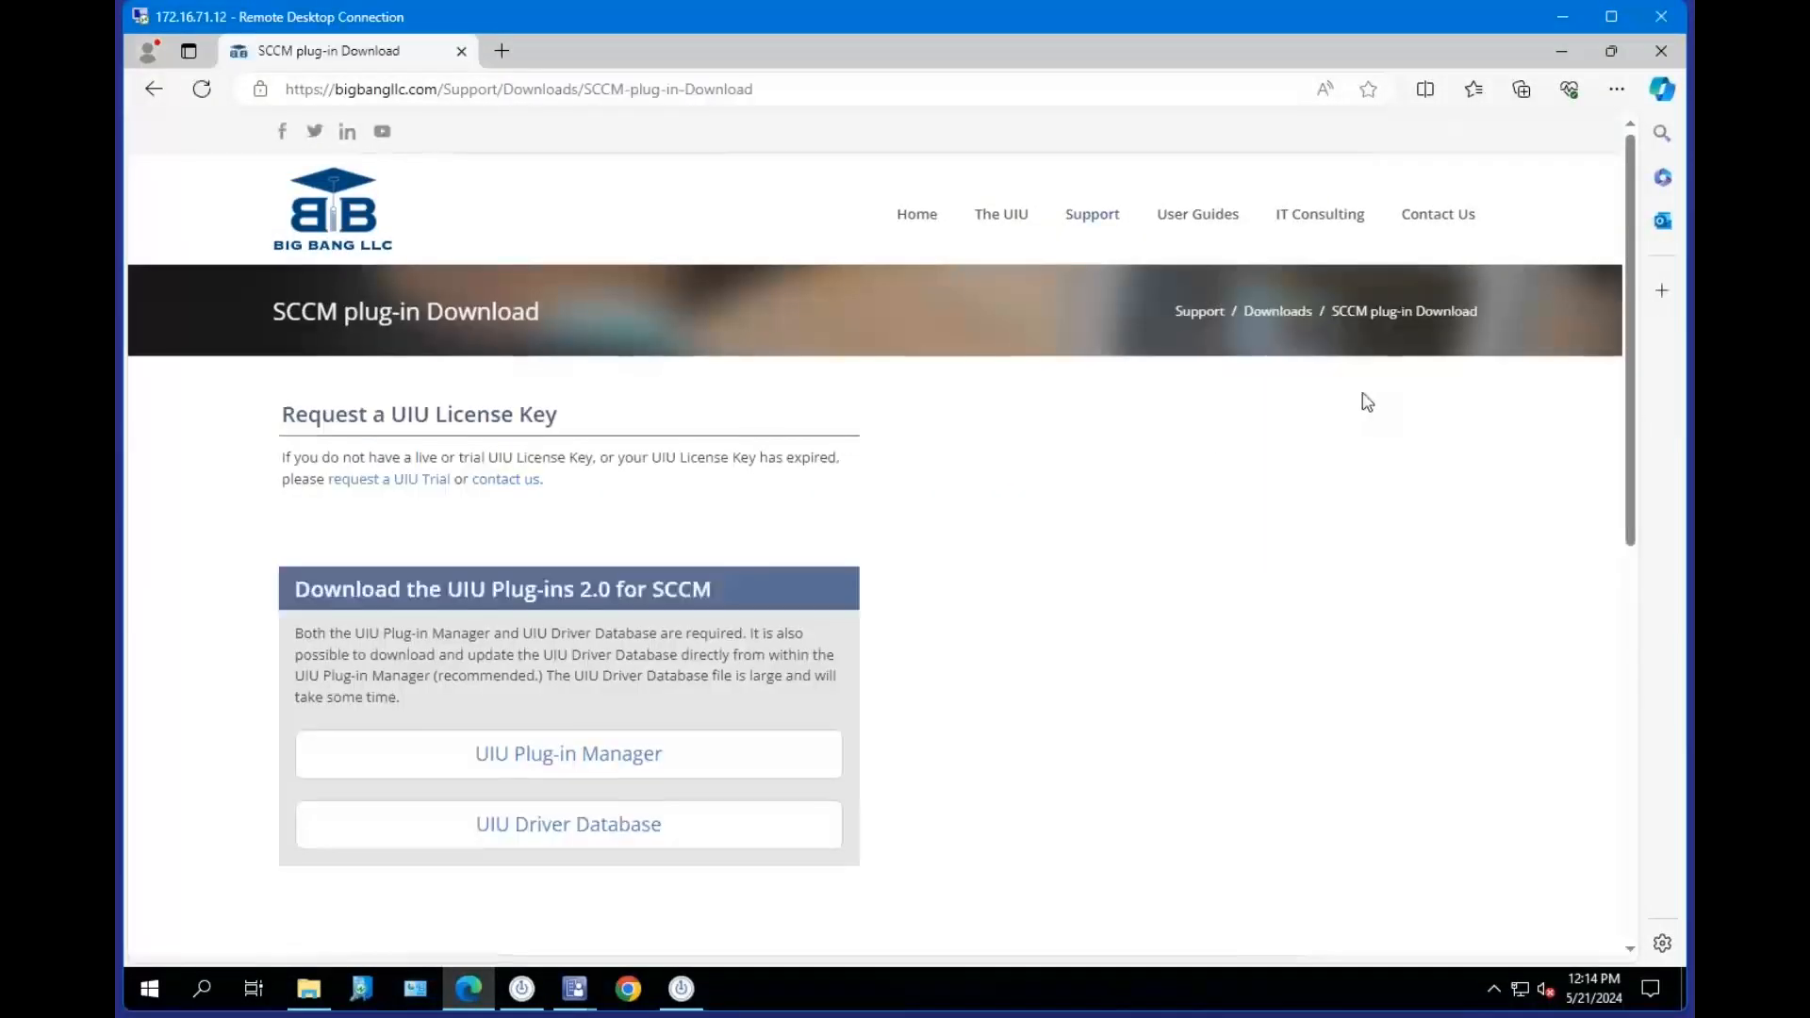
Follow the request a UIU Trial link and open the MECM/SCCM plug-in trial request page.
click(426, 484)
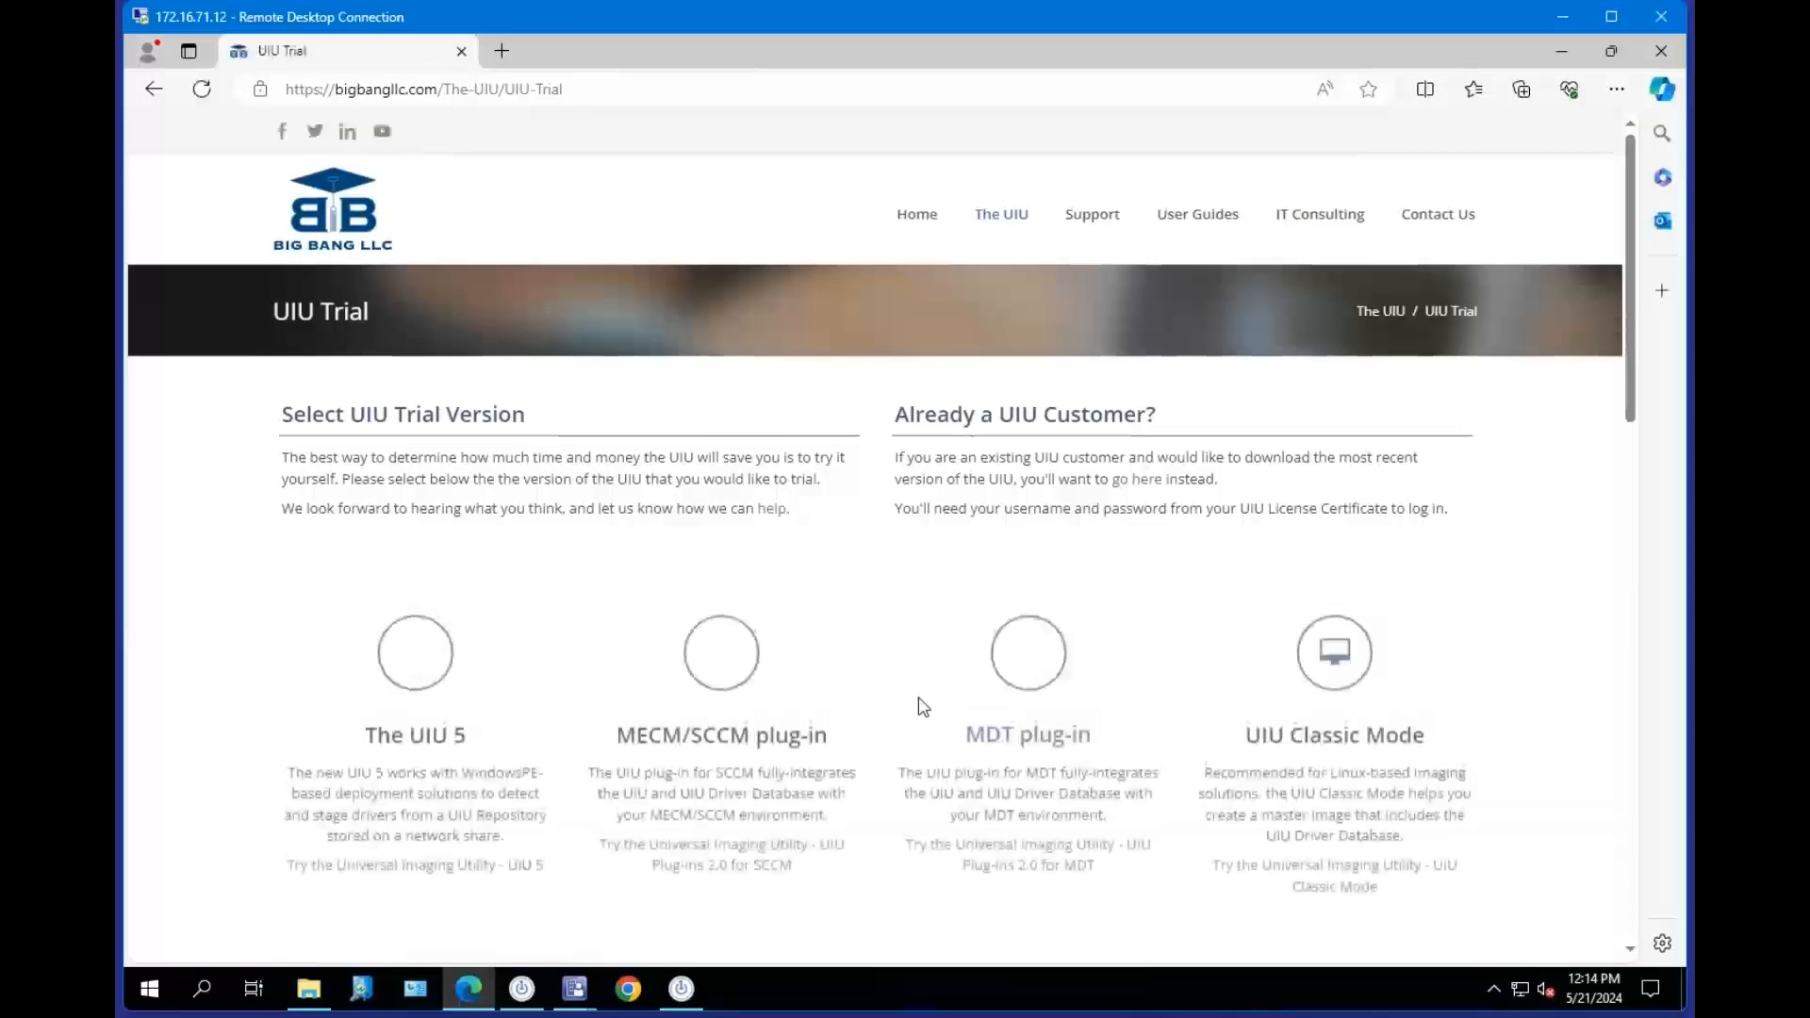
mouse_move(999, 235)
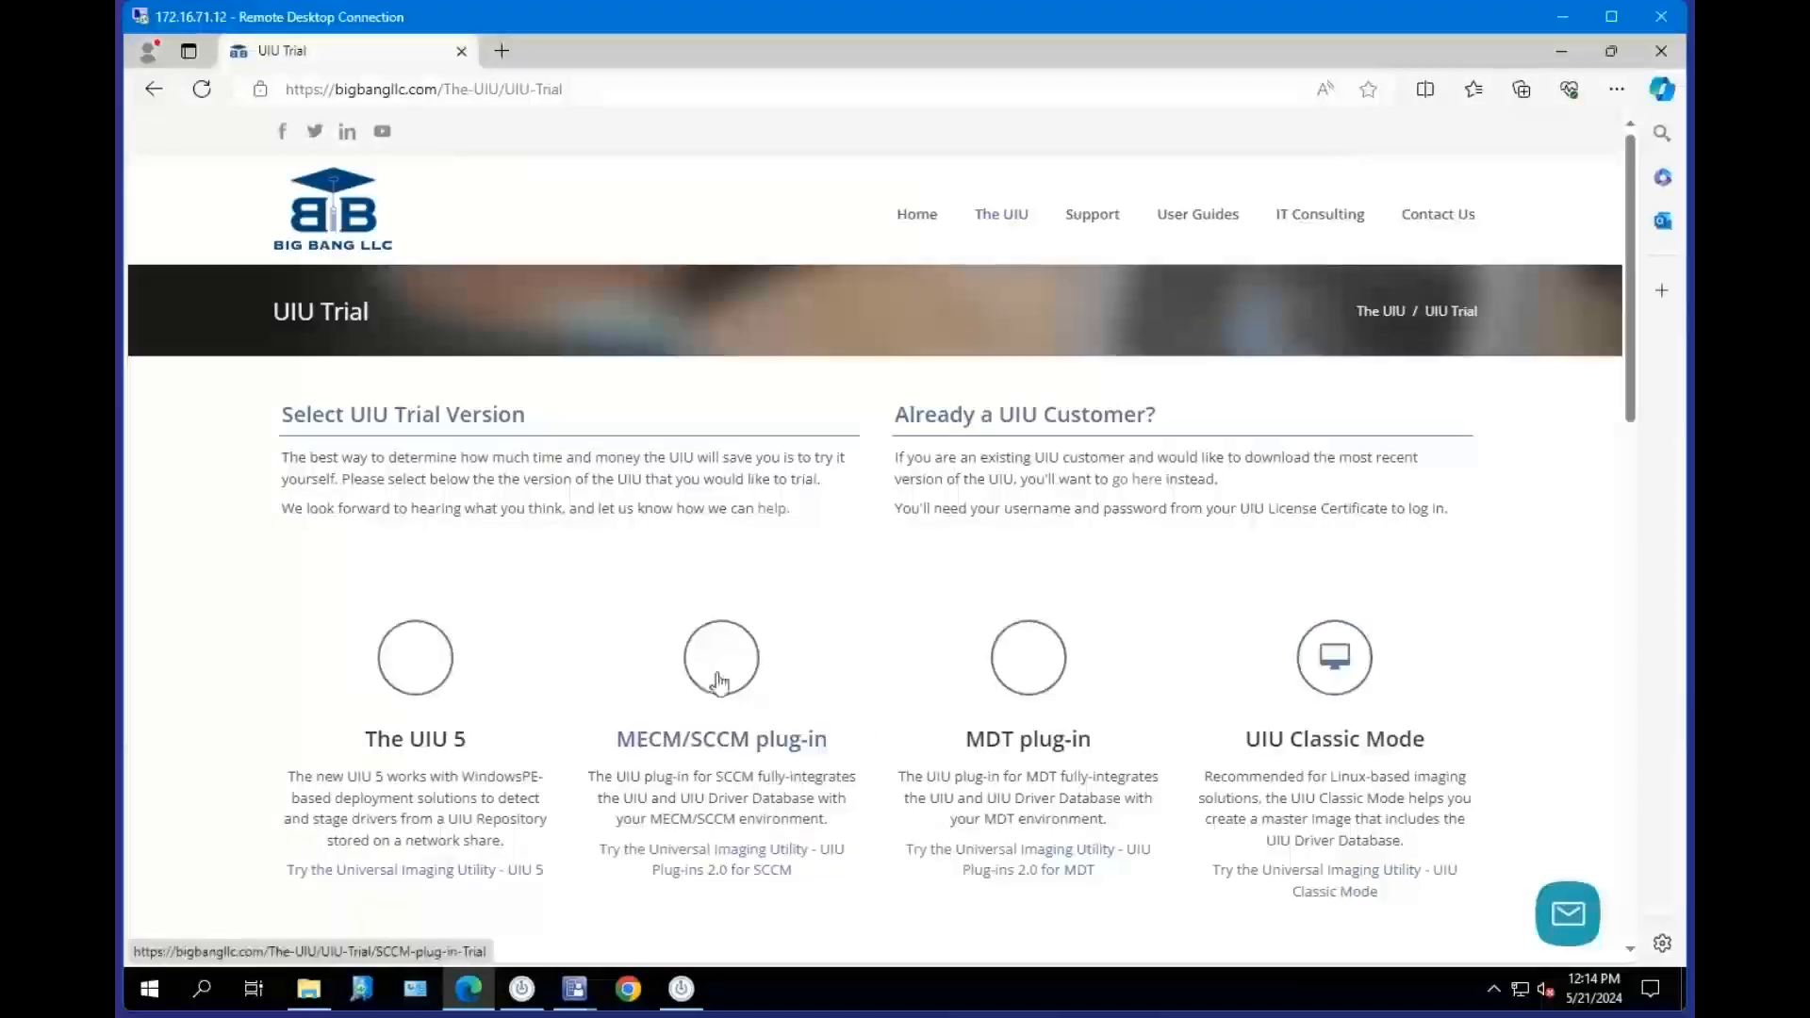
click(778, 680)
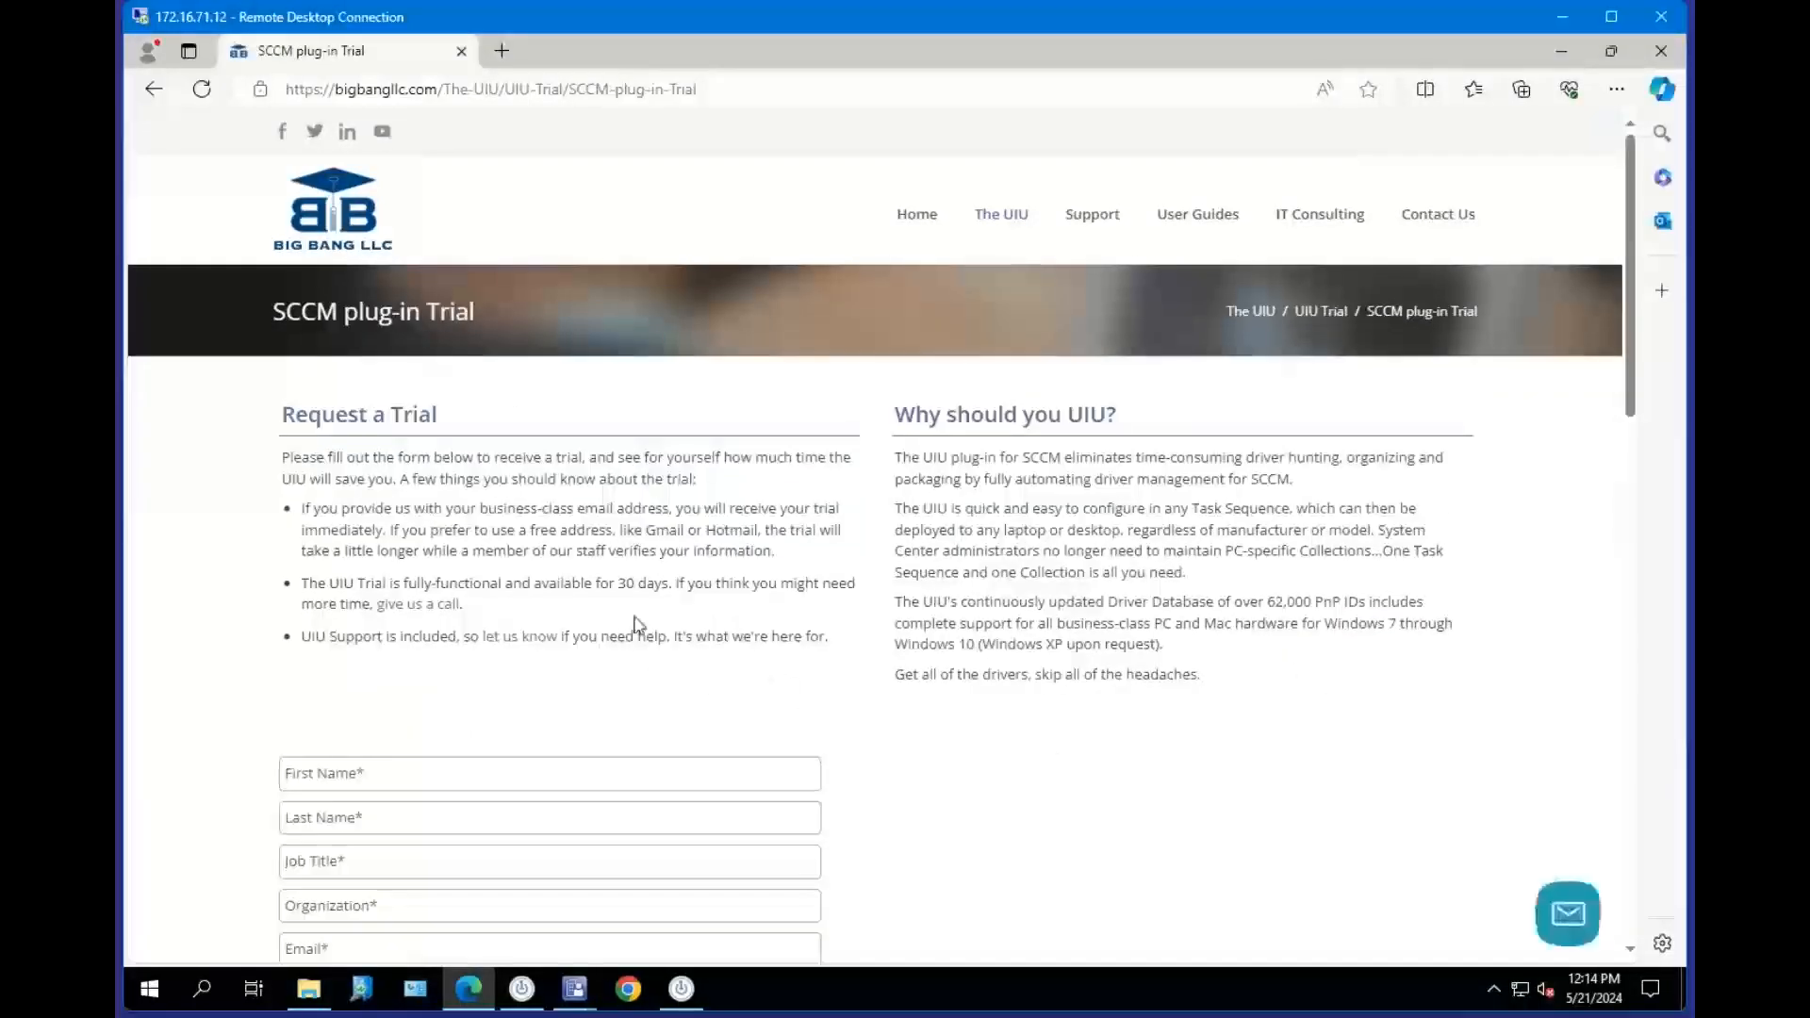
Scroll through the SCCM plug-in Trial request form and its notes on business-class email addresses.
scroll(634, 629, down, 2)
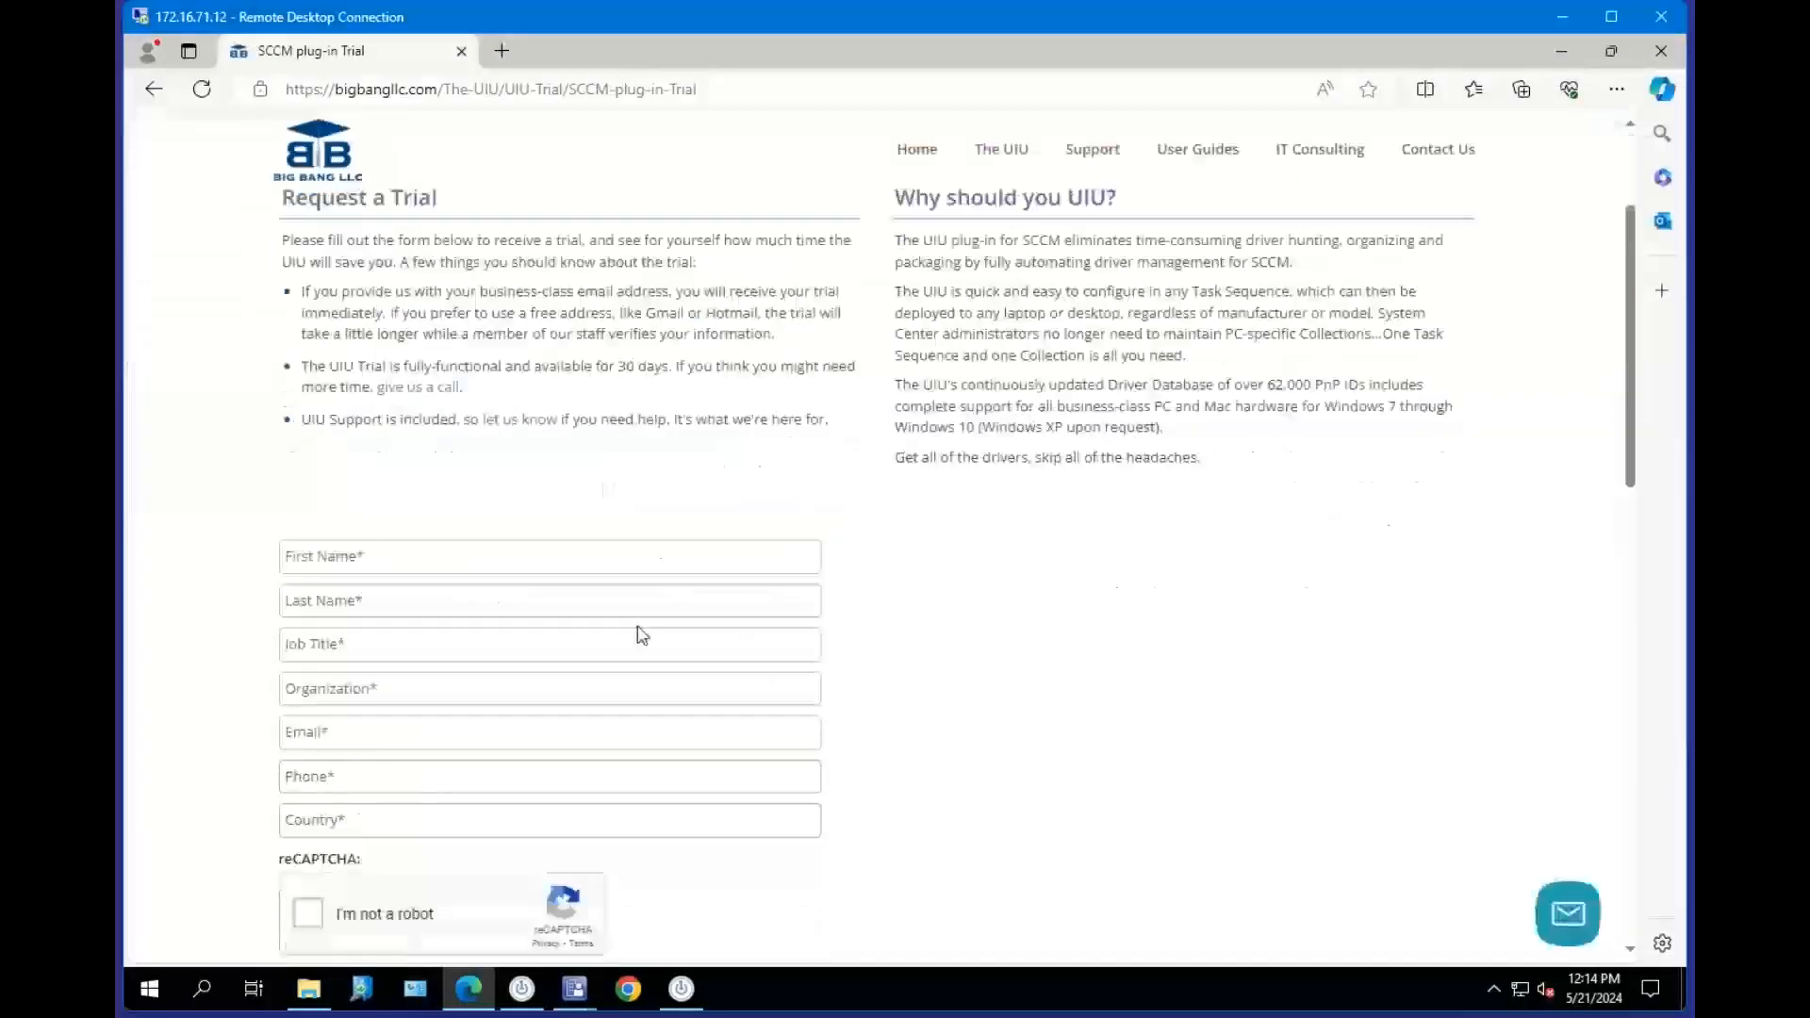
click(415, 555)
scroll(1150, 594, down, 1)
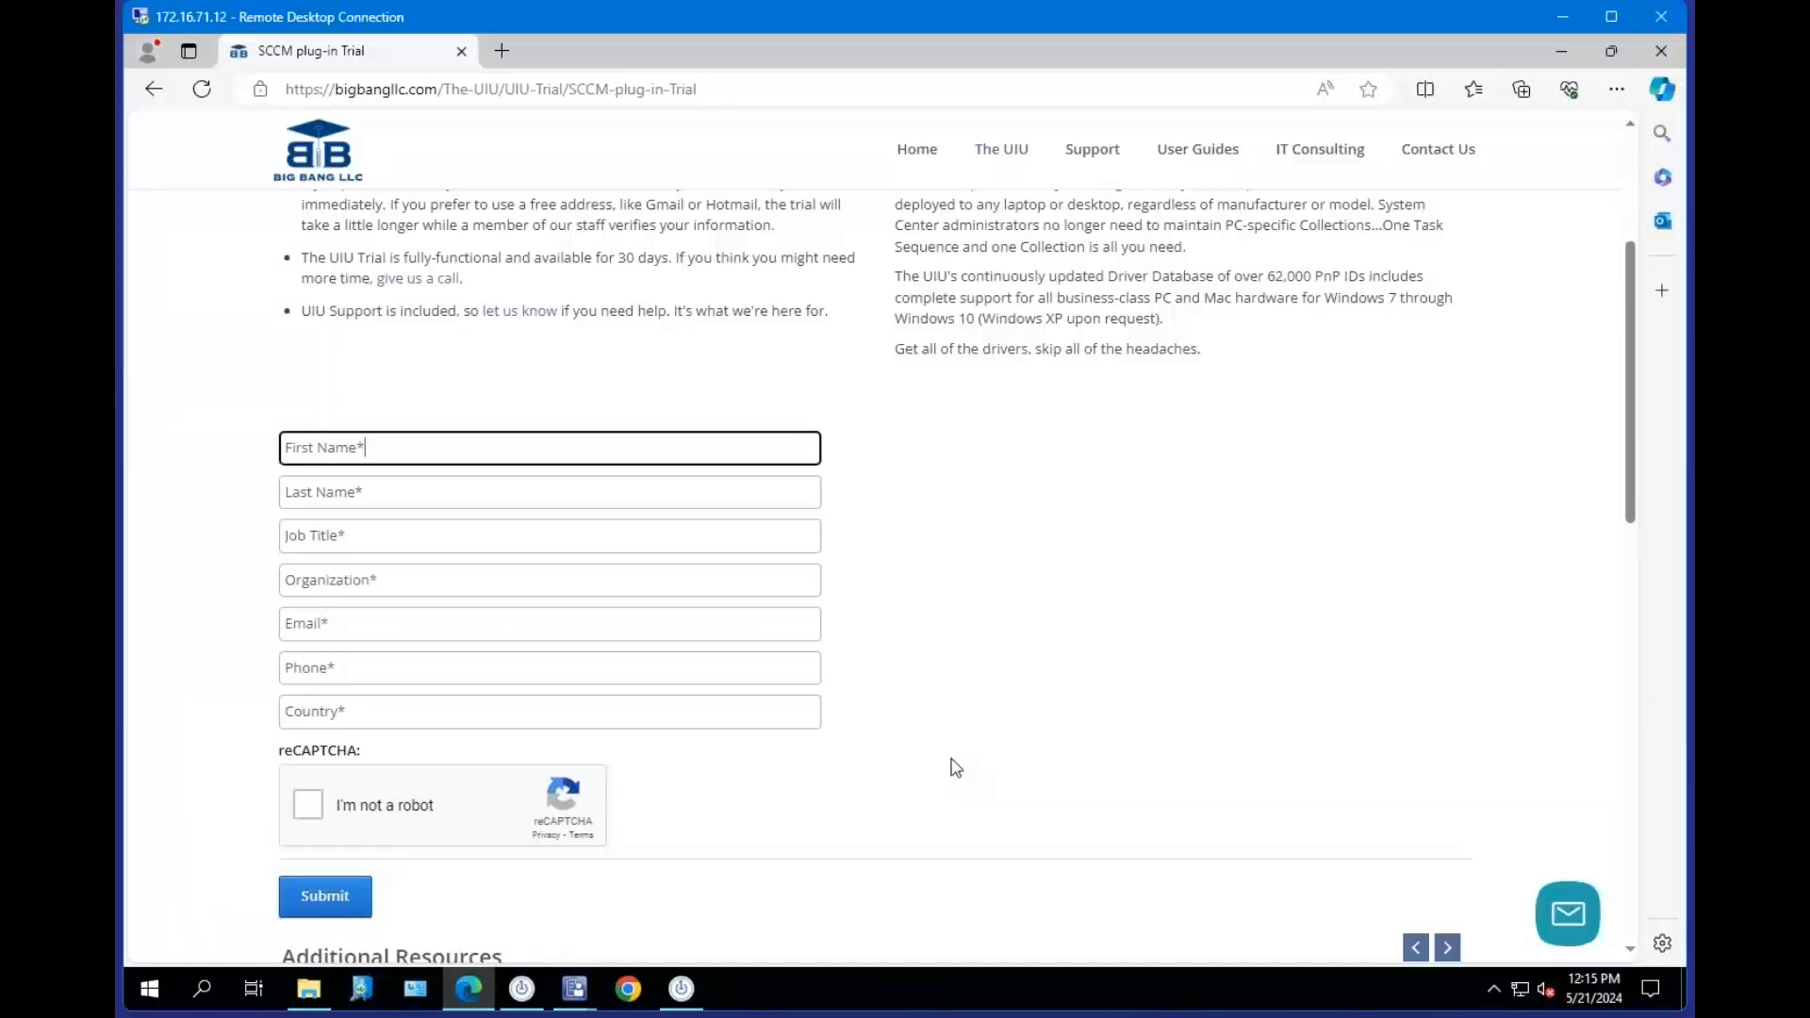
click(940, 342)
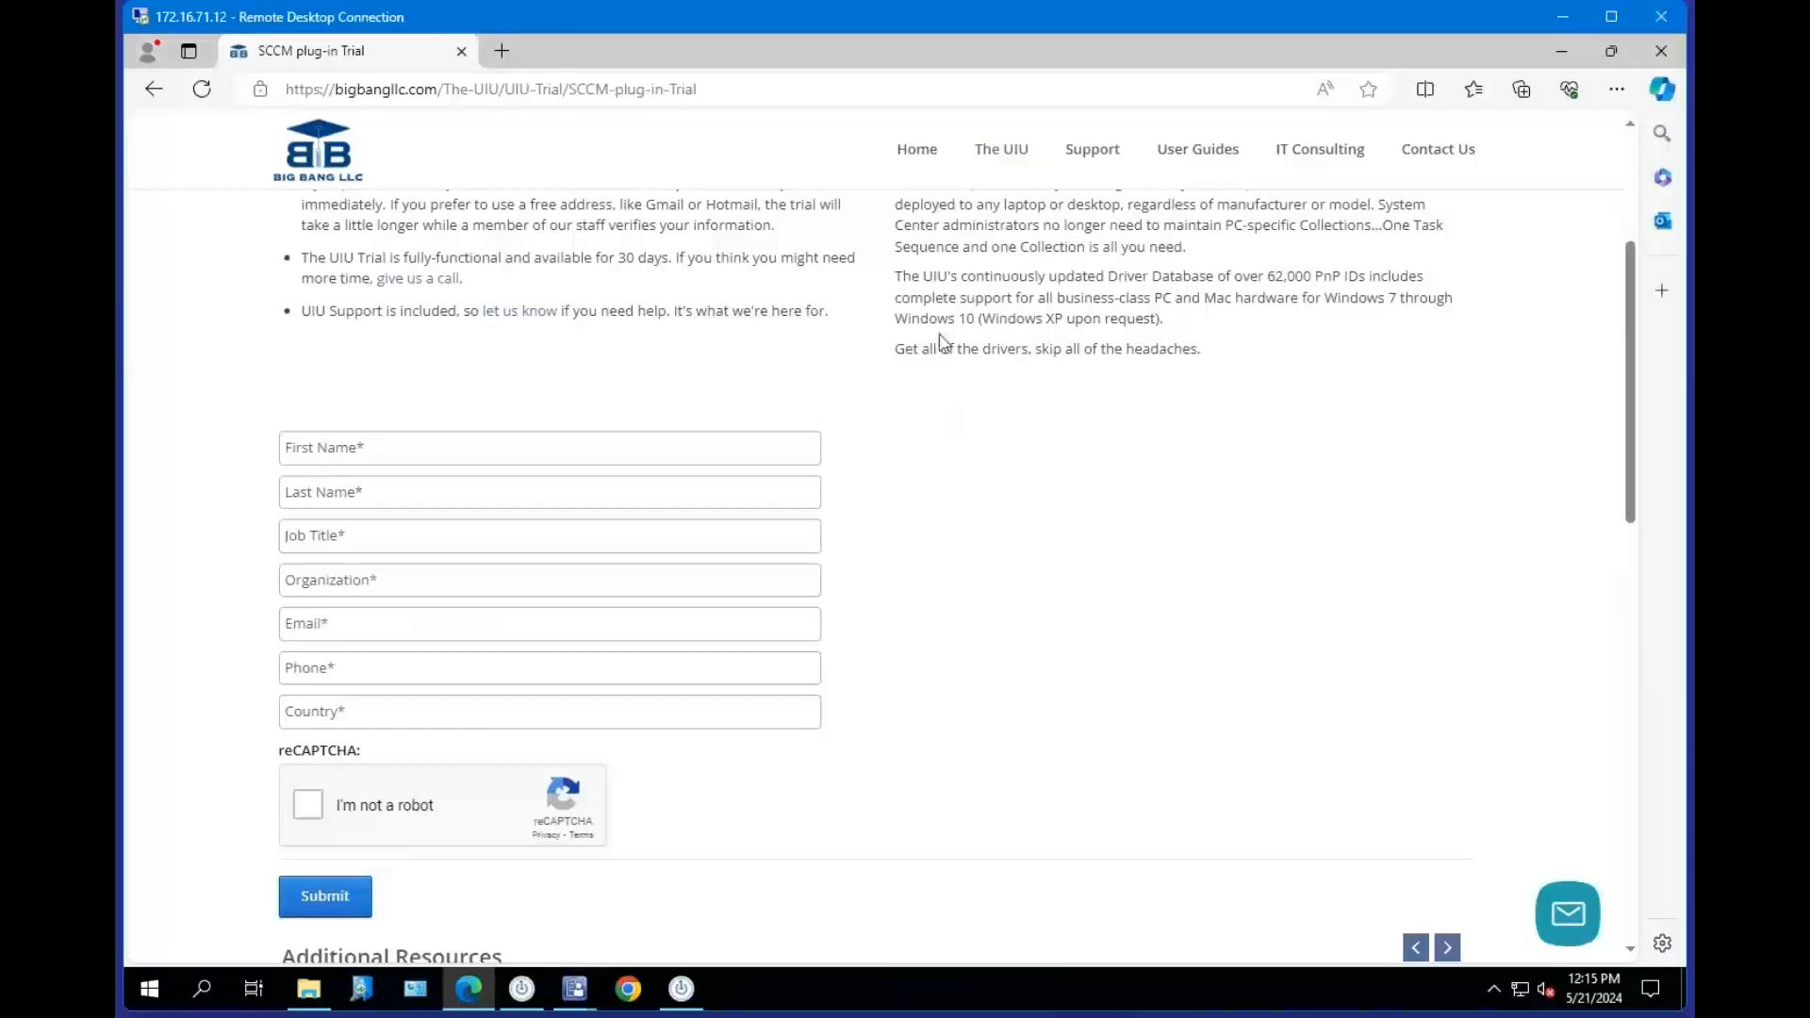
scroll(1110, 563, up, 1)
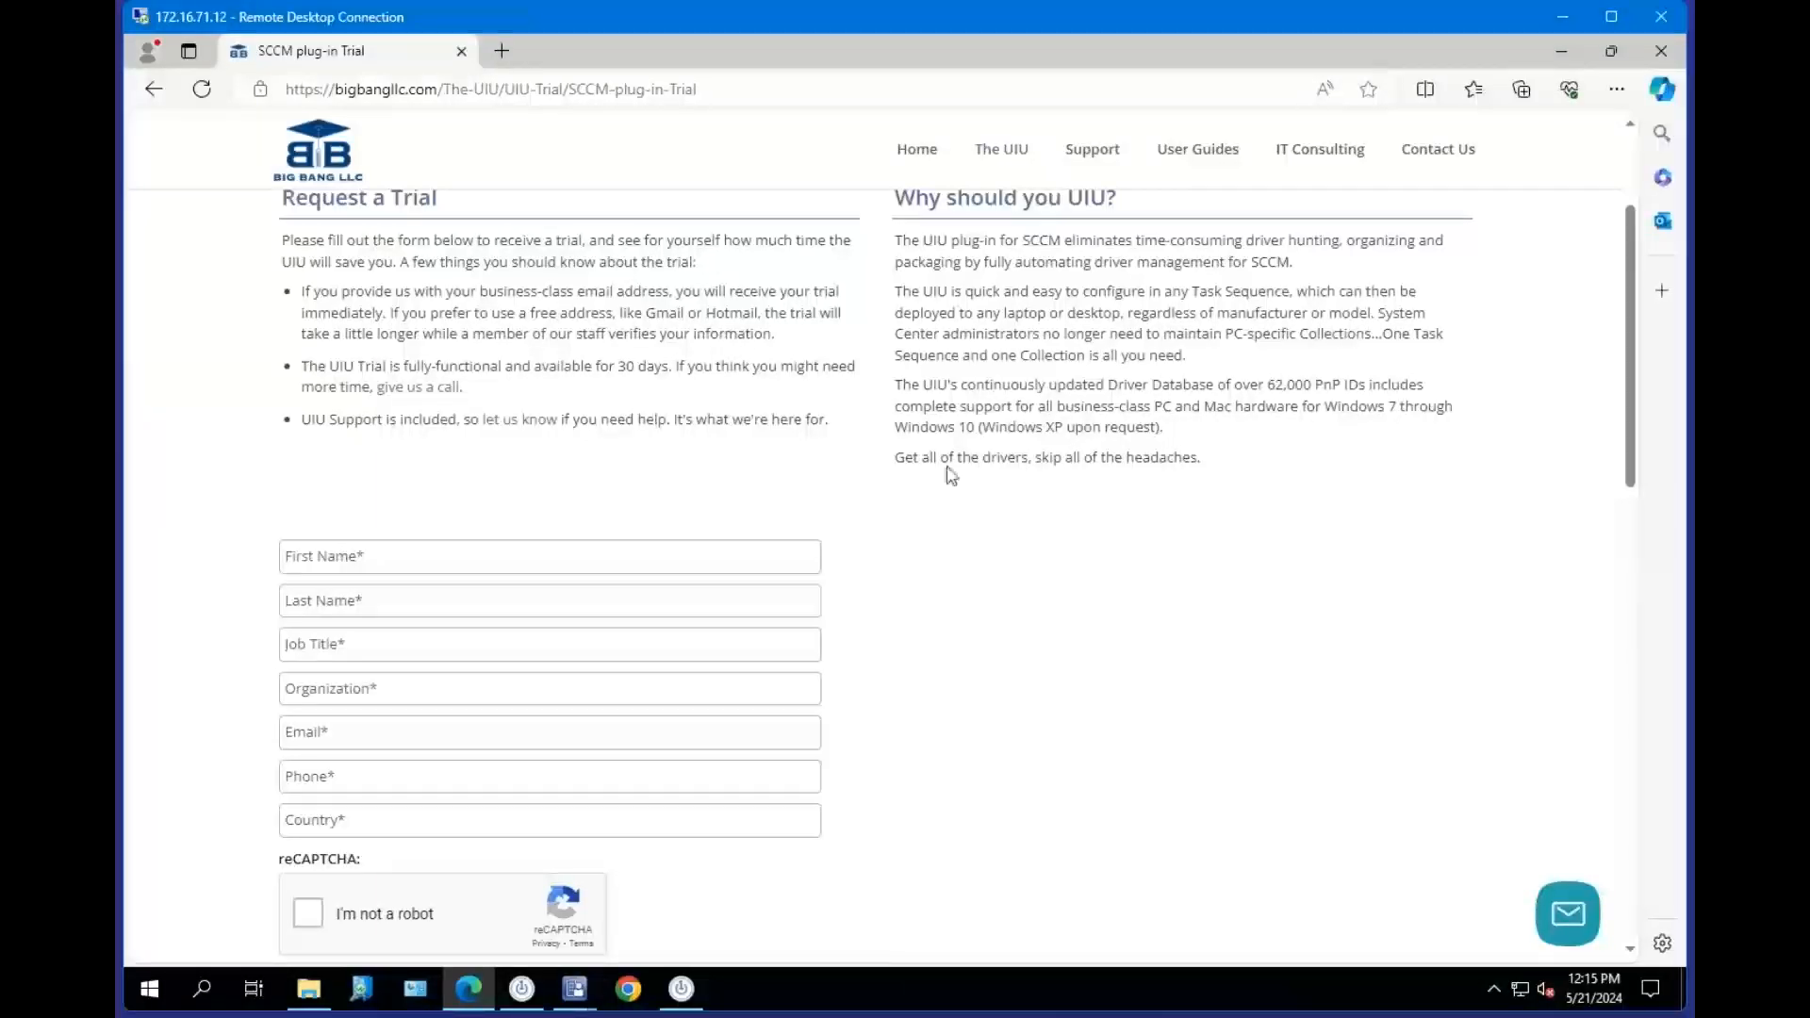
drag(934, 387, 1044, 387)
click(1131, 391)
scroll(1103, 386, up, 1)
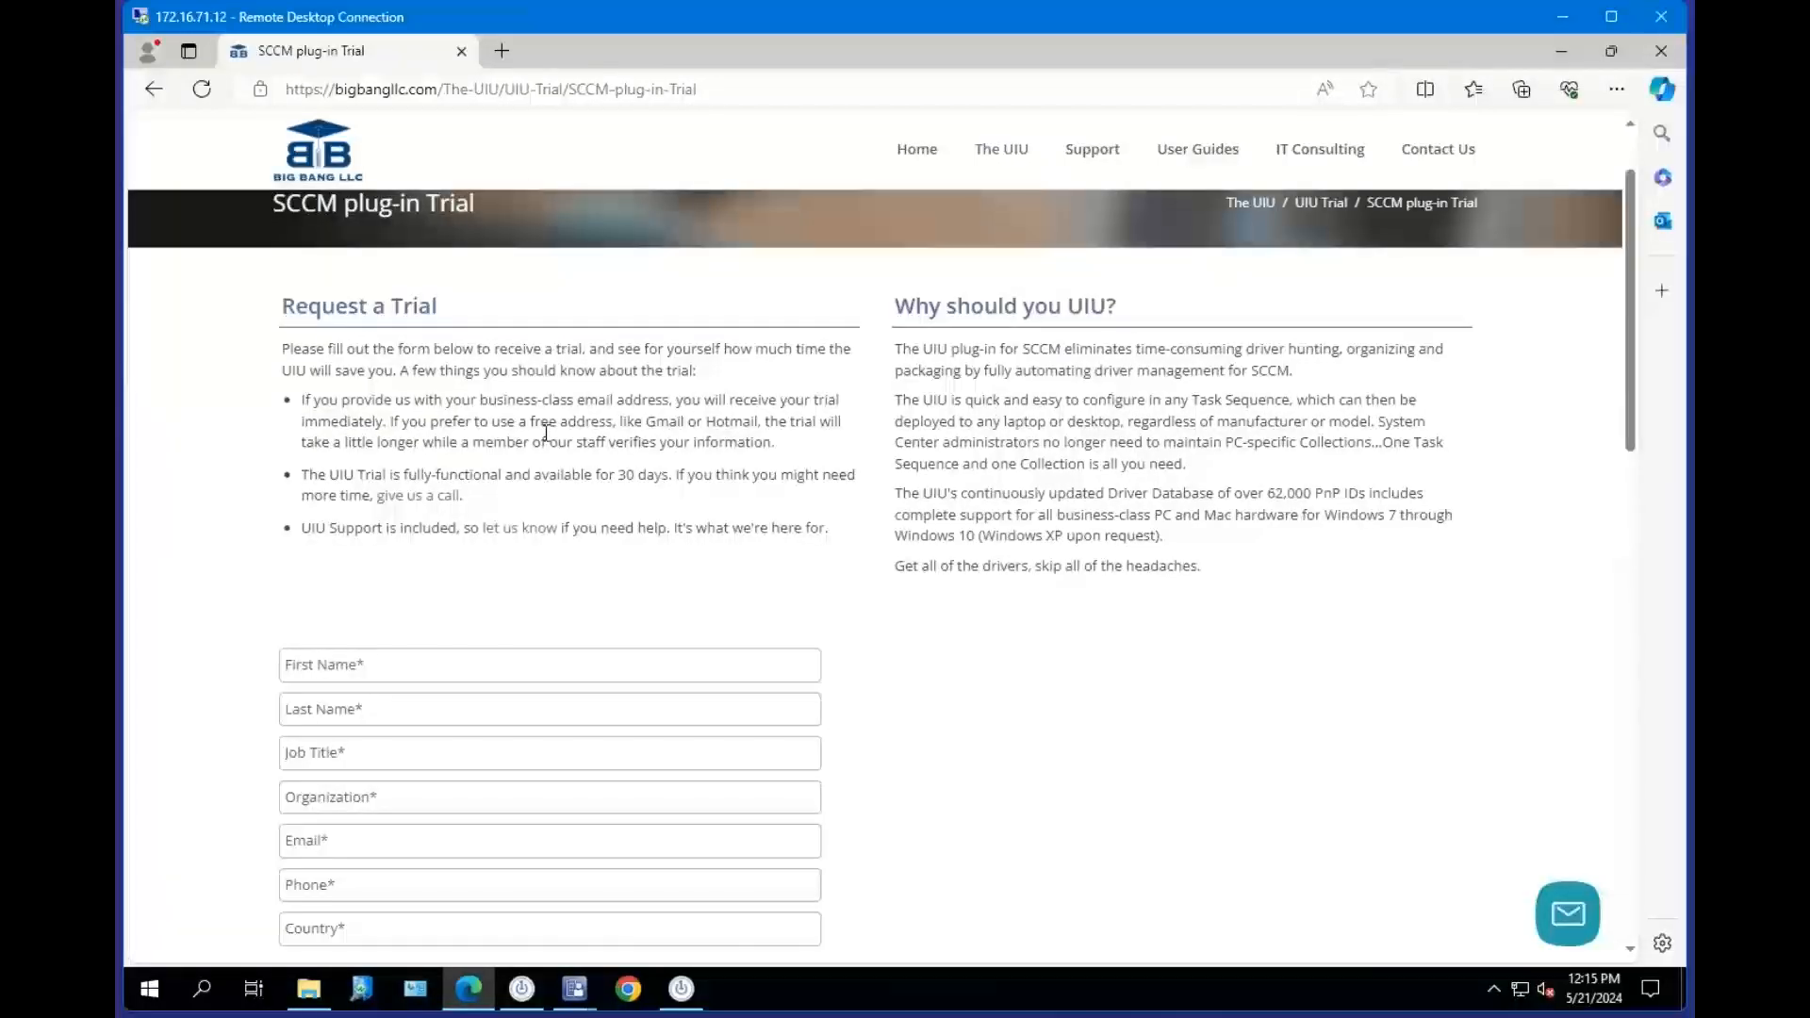
click(394, 664)
click(521, 529)
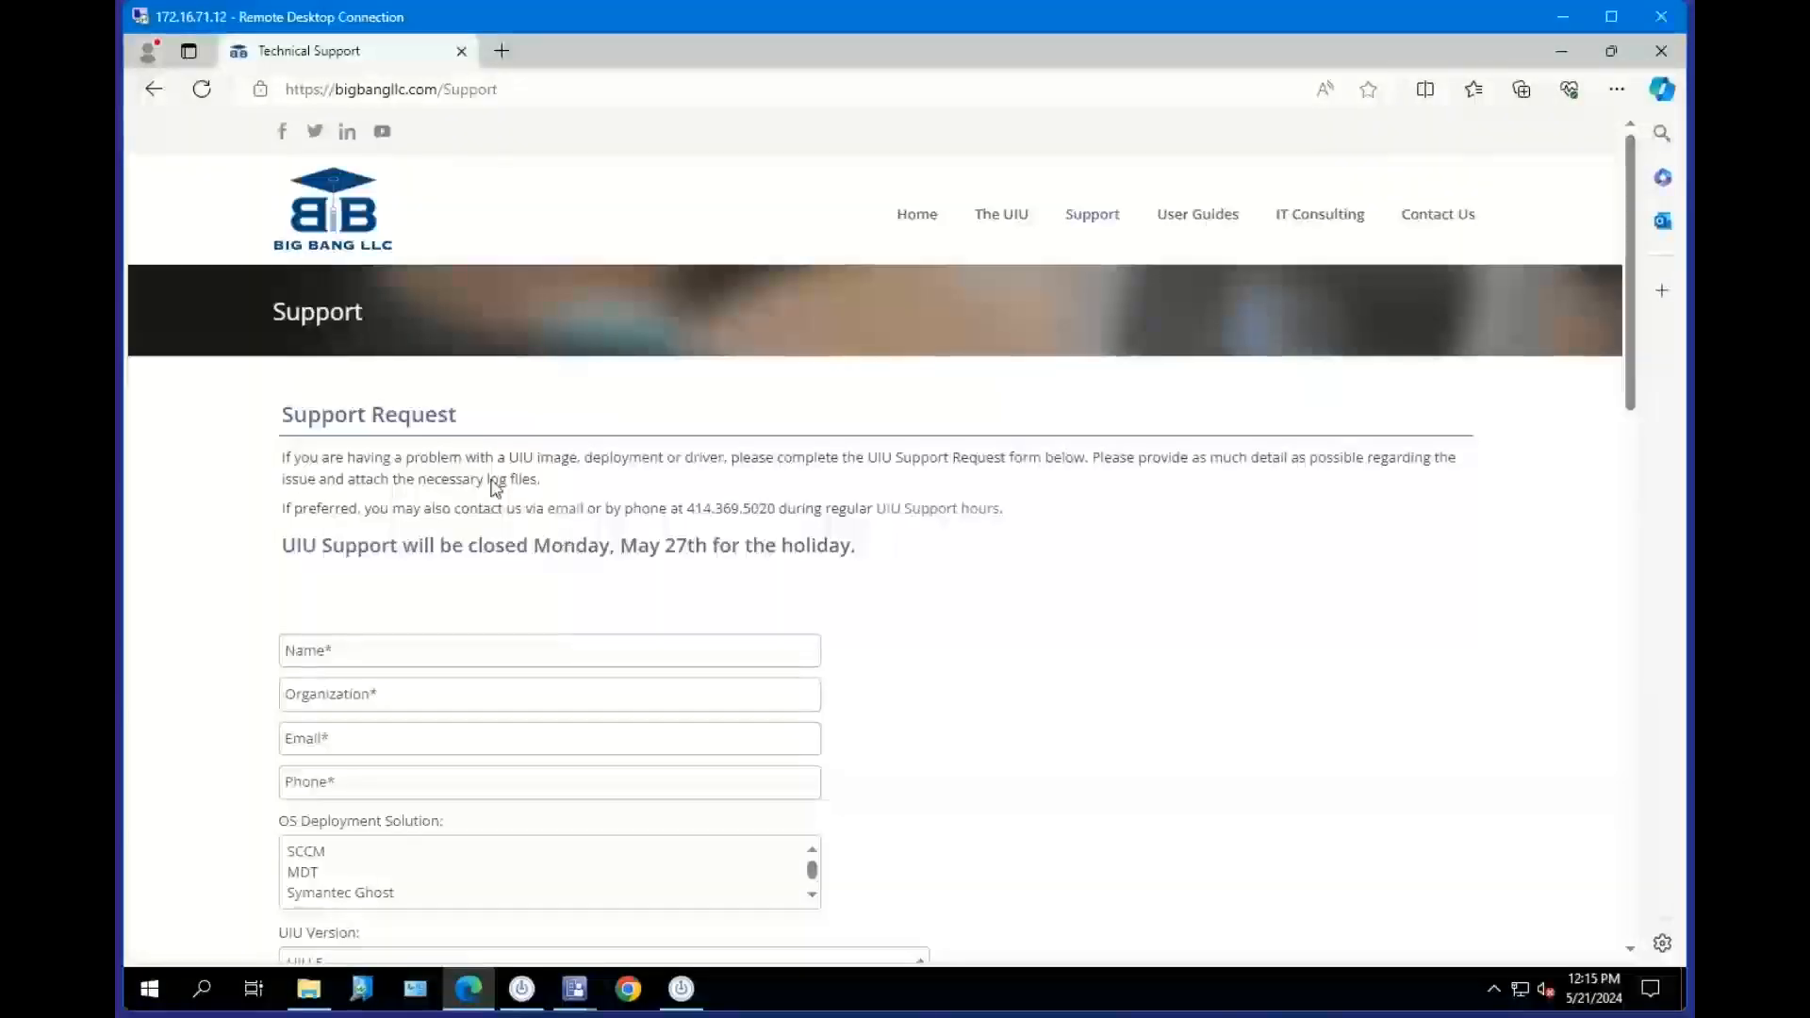
click(152, 91)
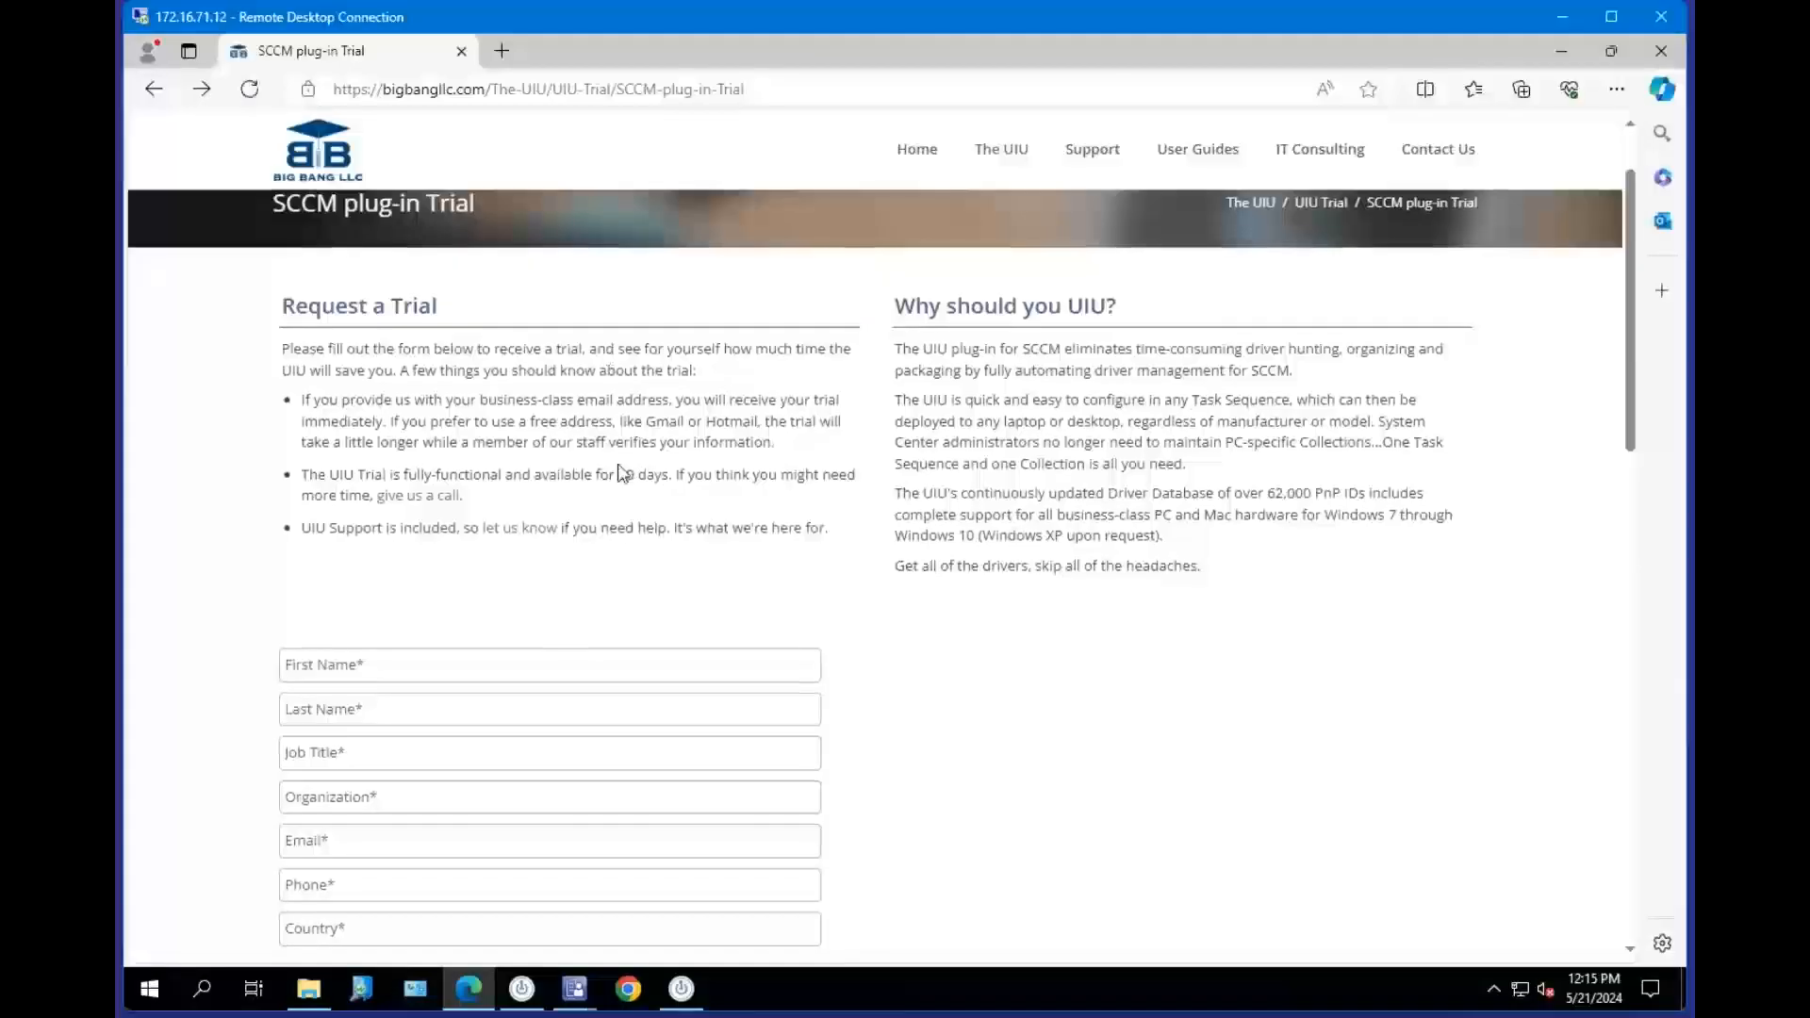
Scroll down the SCCM plug-in Trial request form, select its Email field, and minimize the browser.
scroll(942, 650, down, 1)
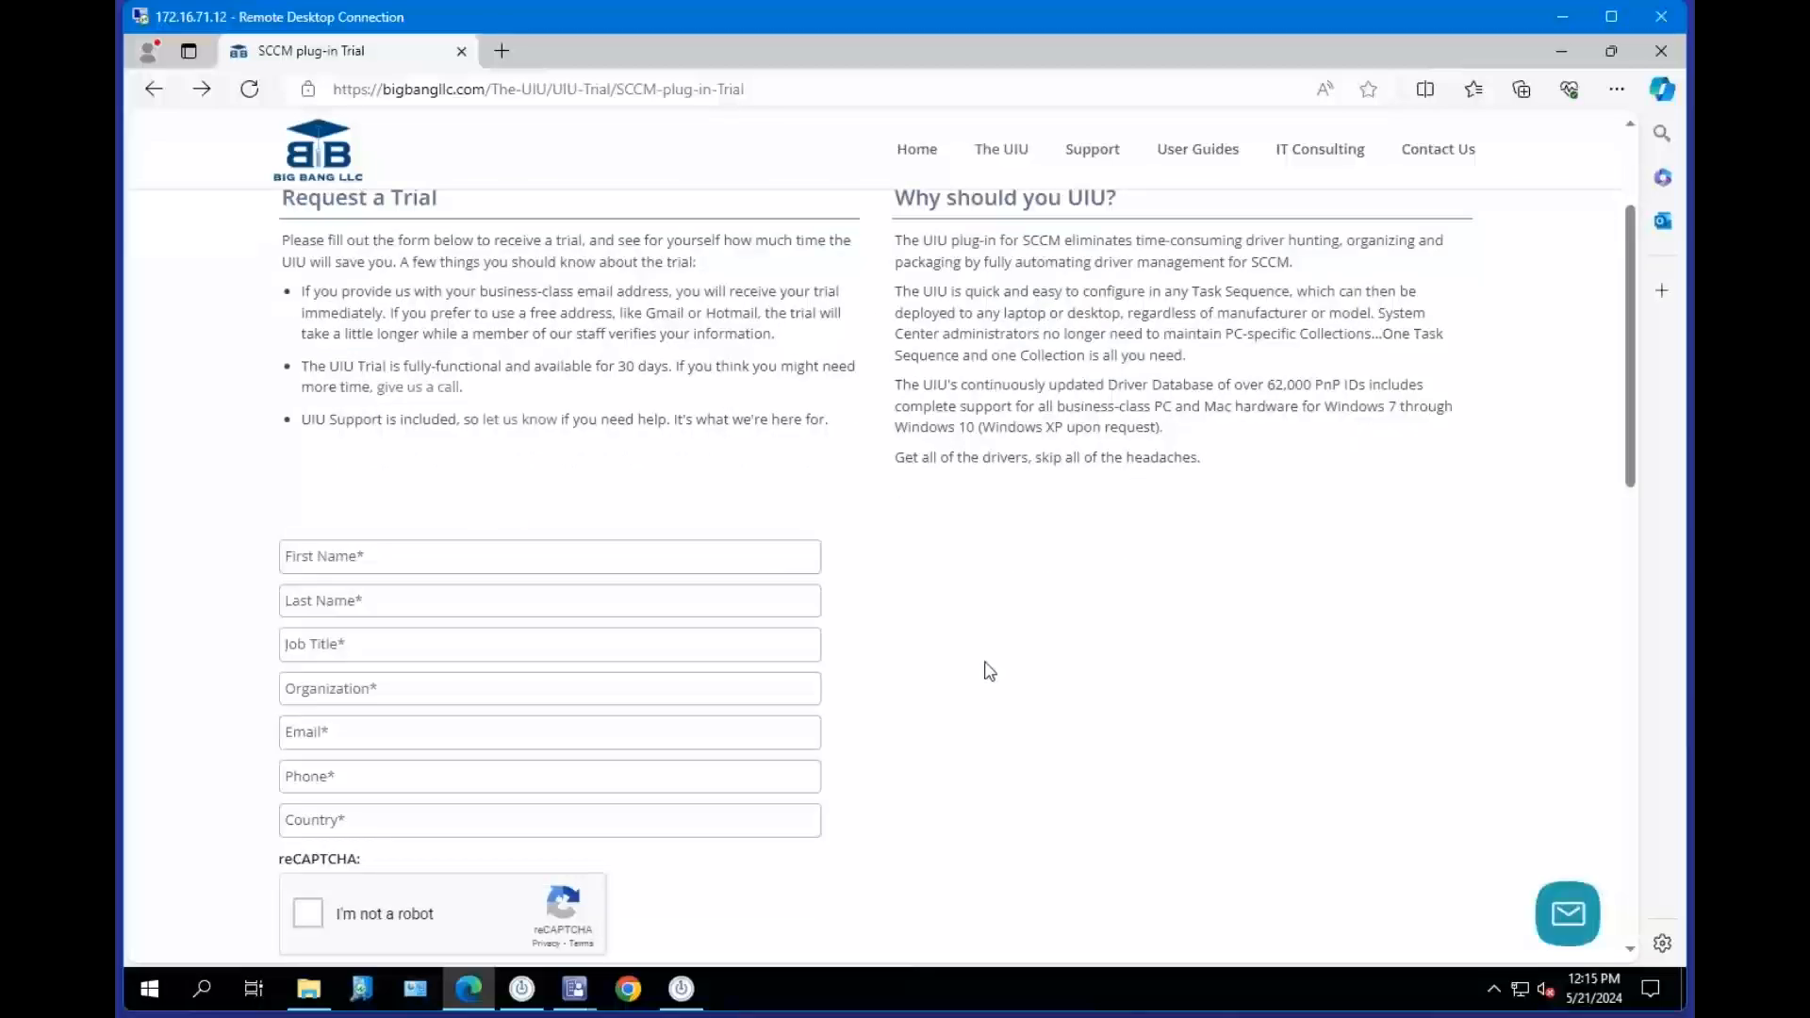
scroll(988, 671, down, 1)
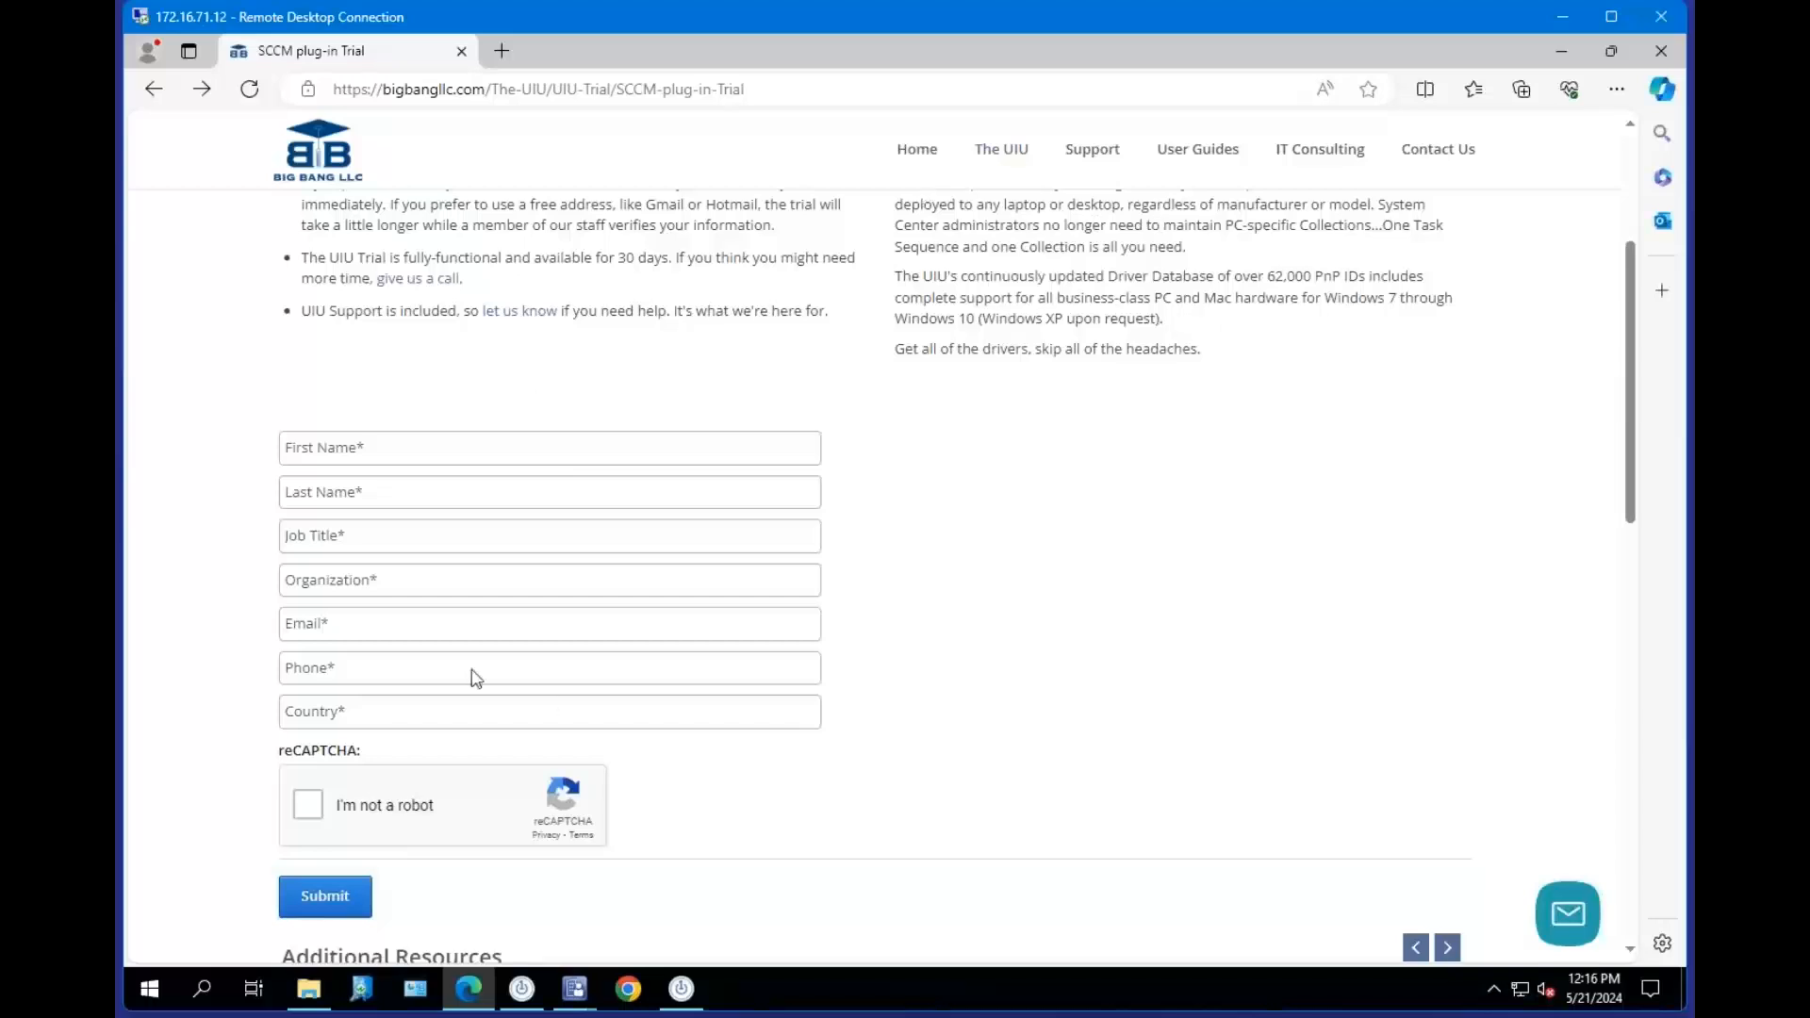
click(358, 630)
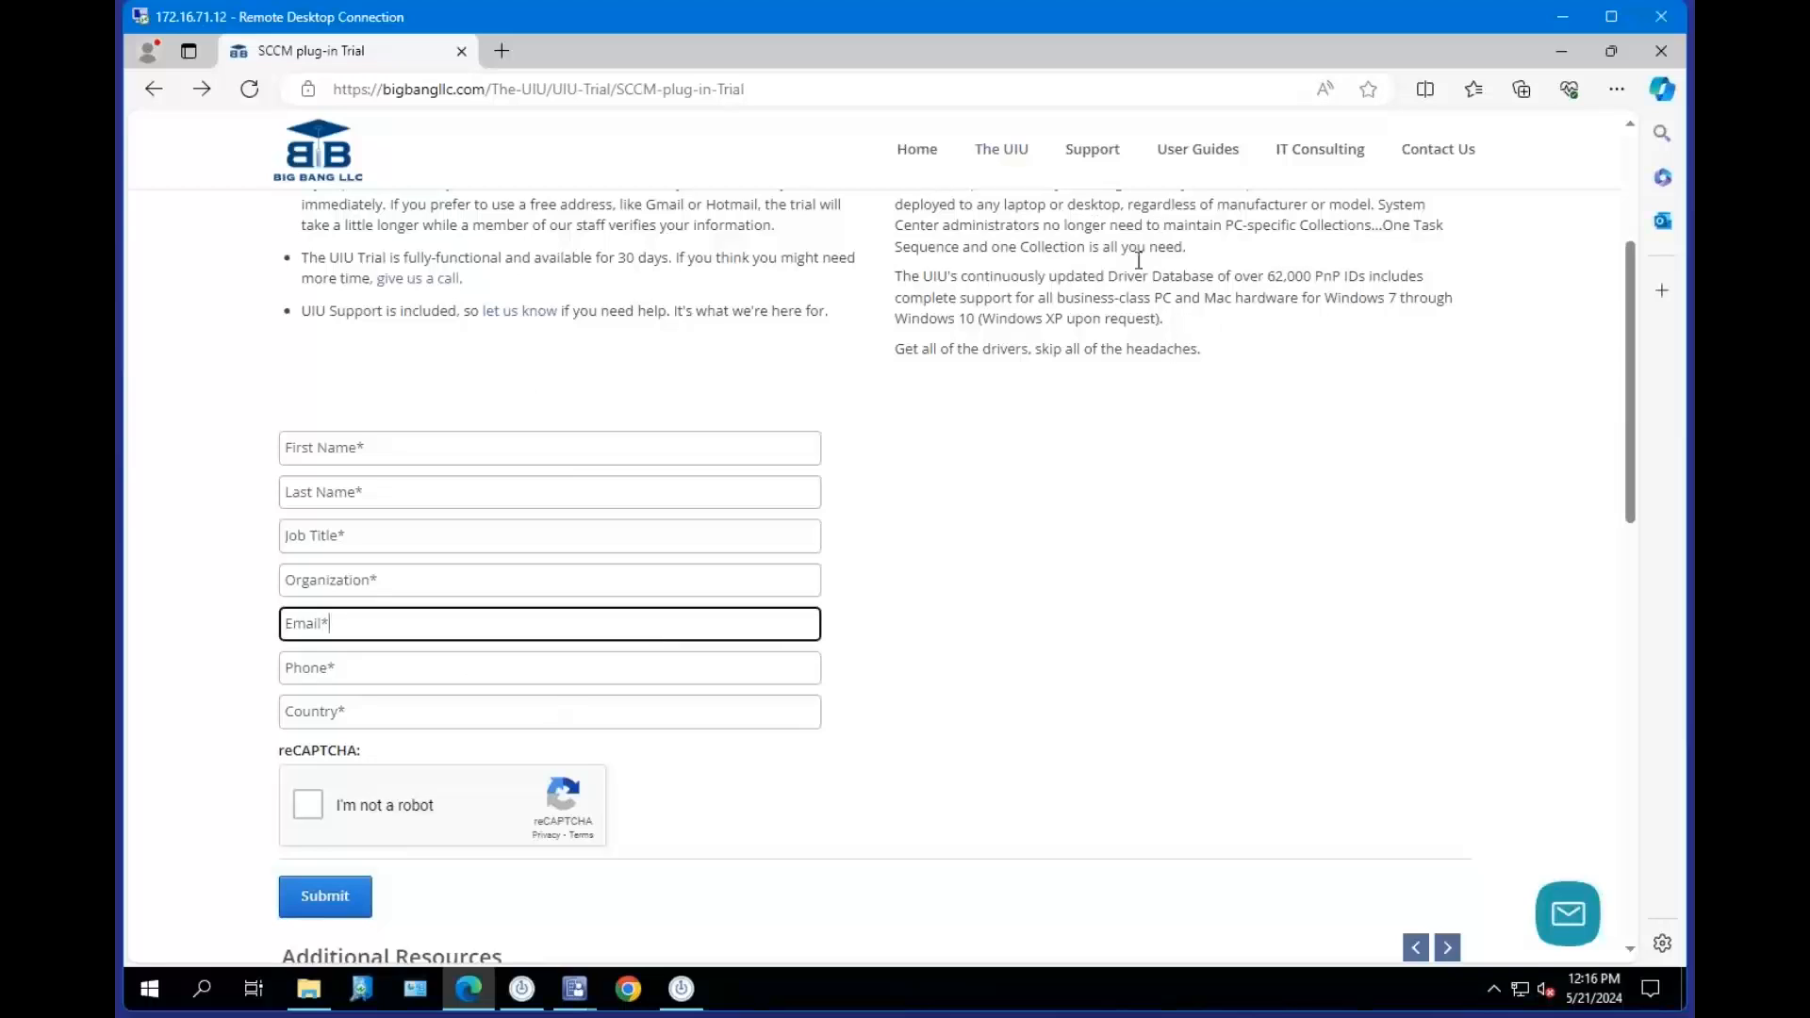
click(1041, 253)
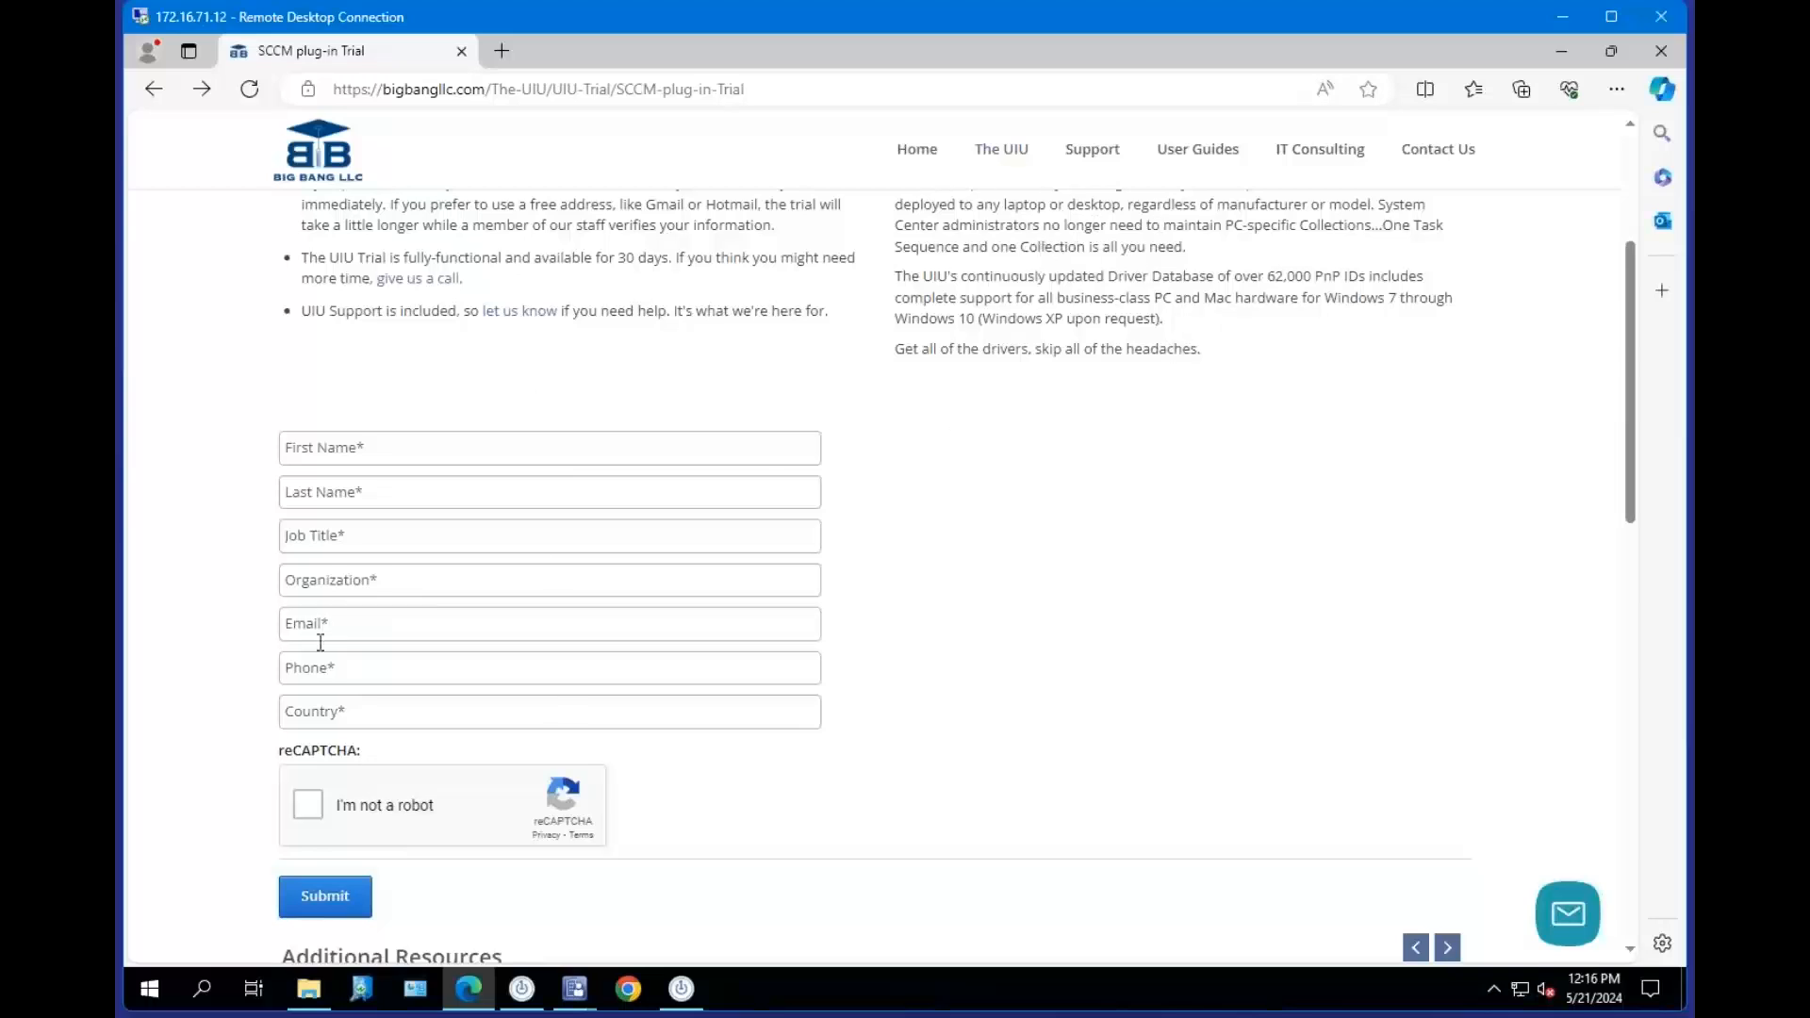
click(363, 620)
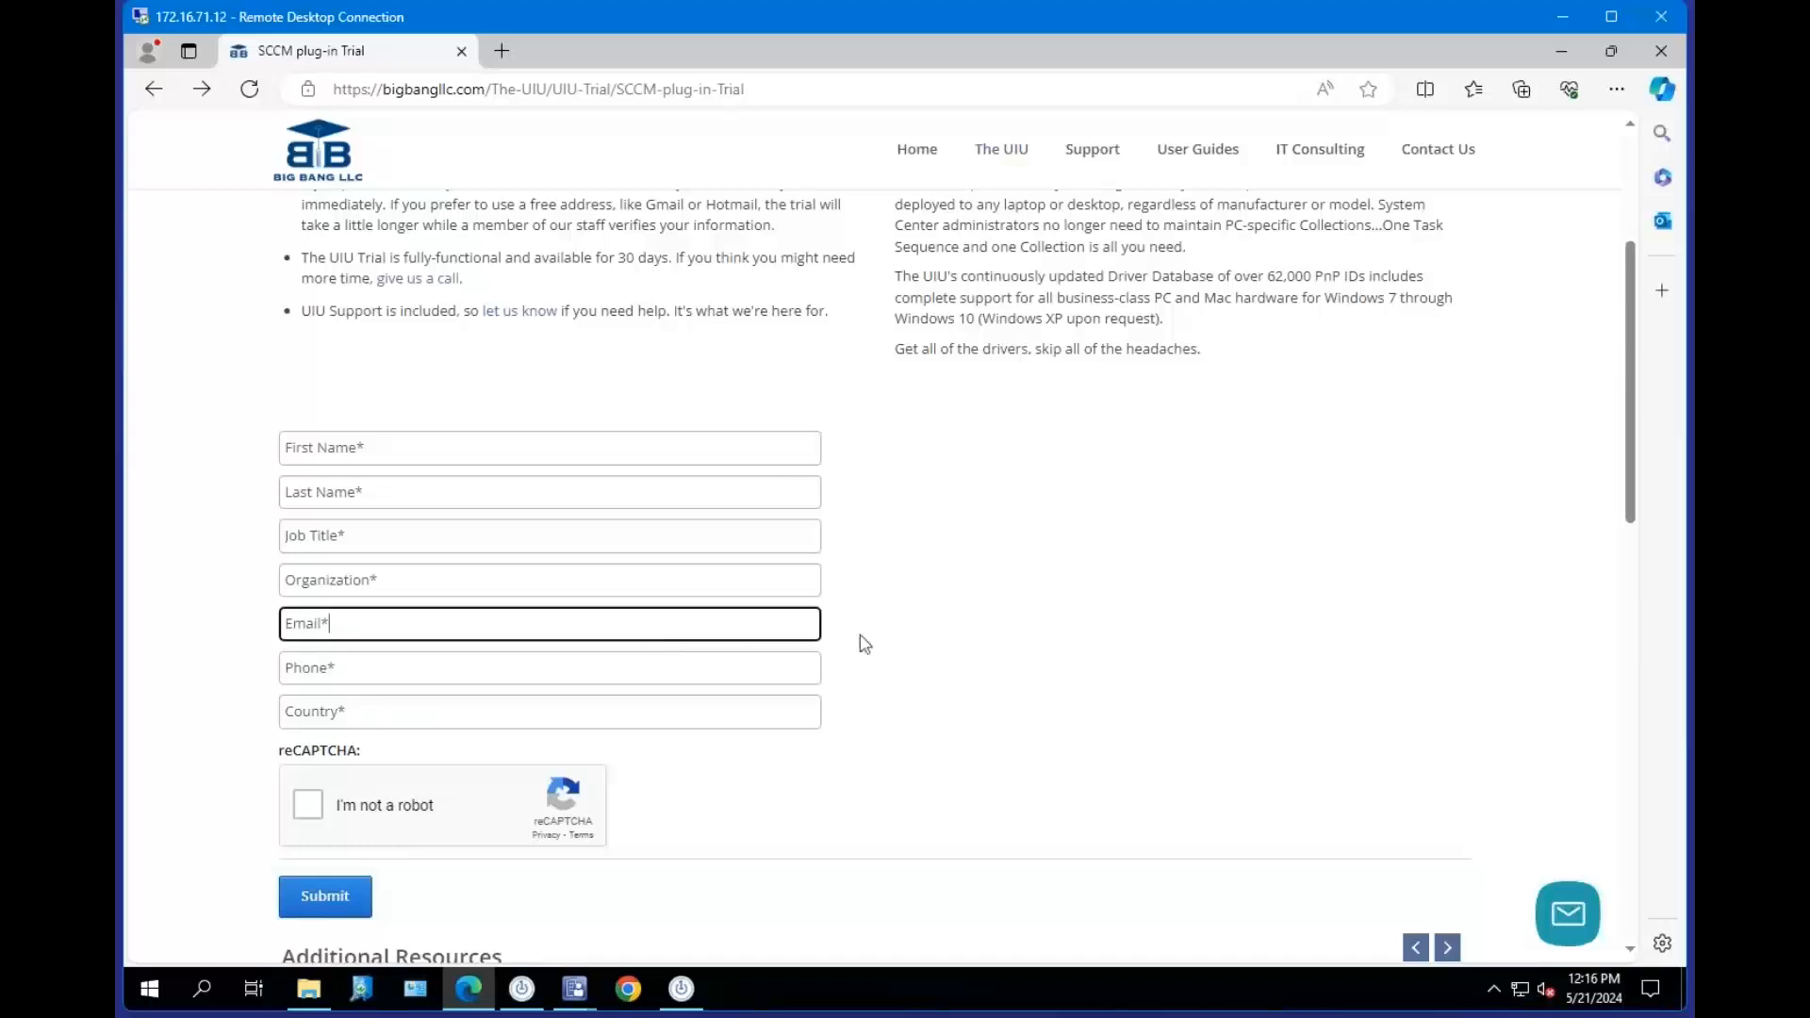
click(1563, 56)
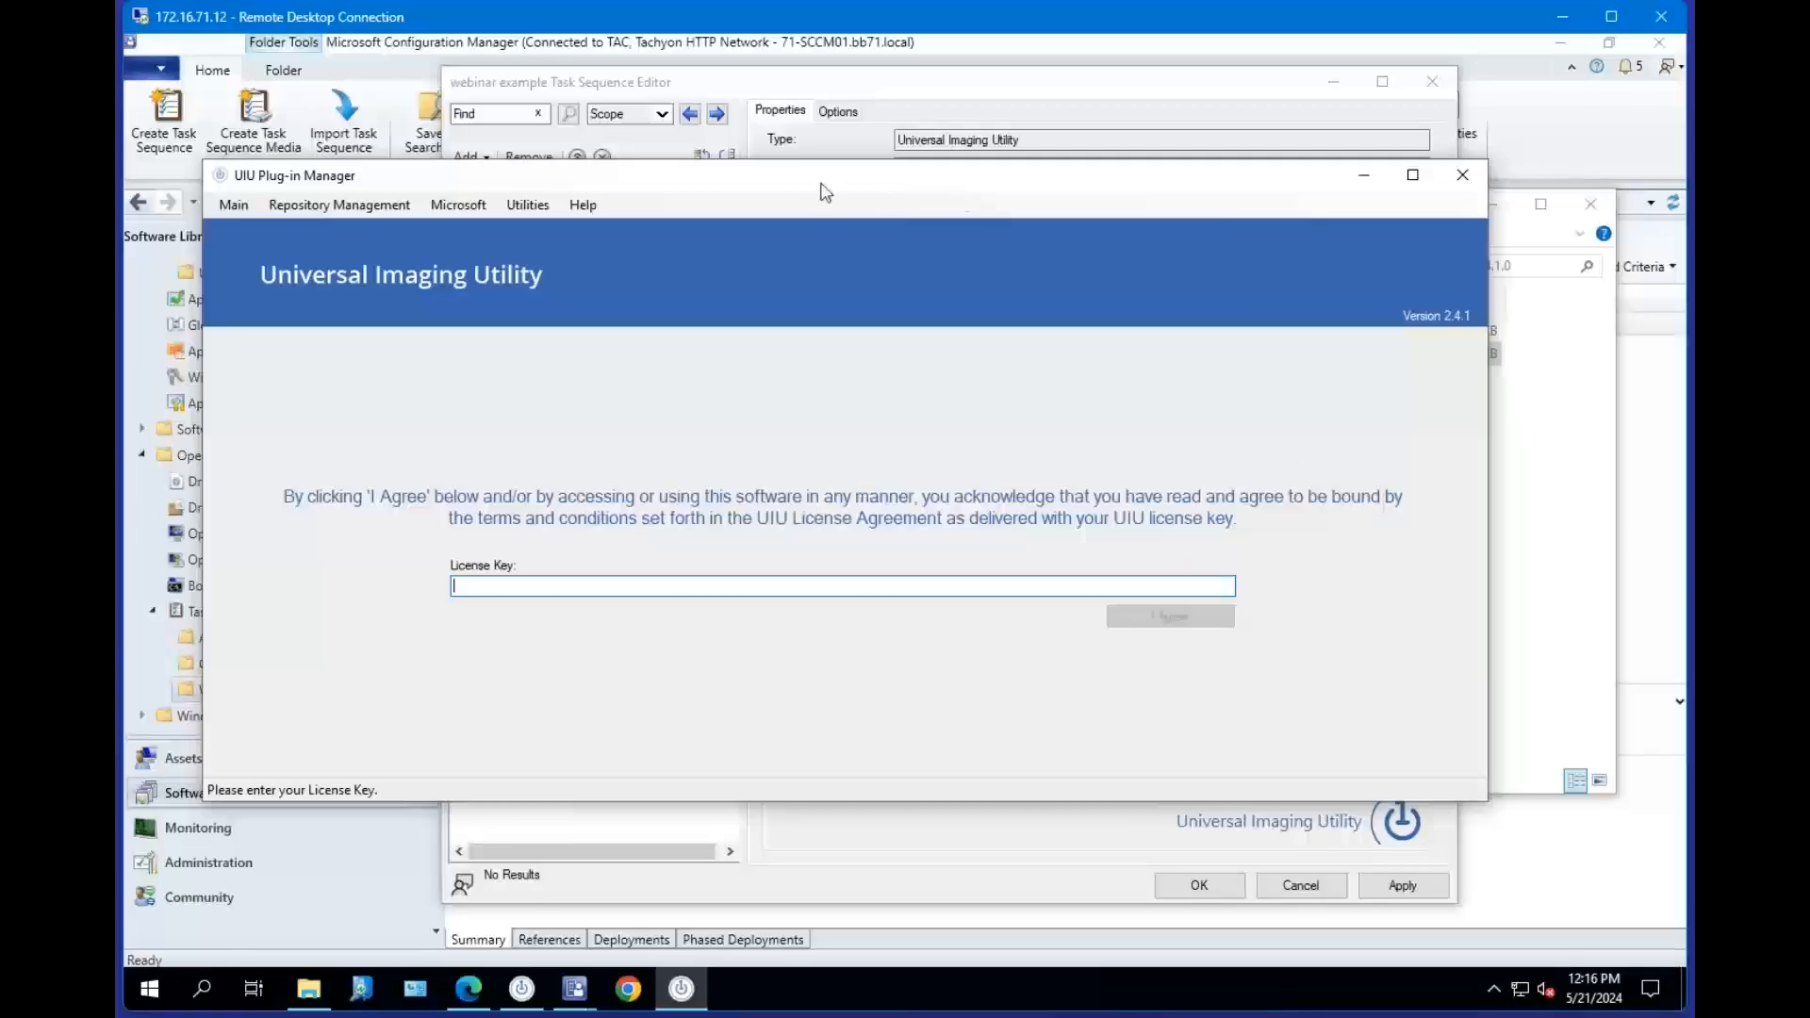
Reposition the UIU Plug-in Manager window, open its Home page and browse the Help menu entries.
drag(824, 192, 857, 189)
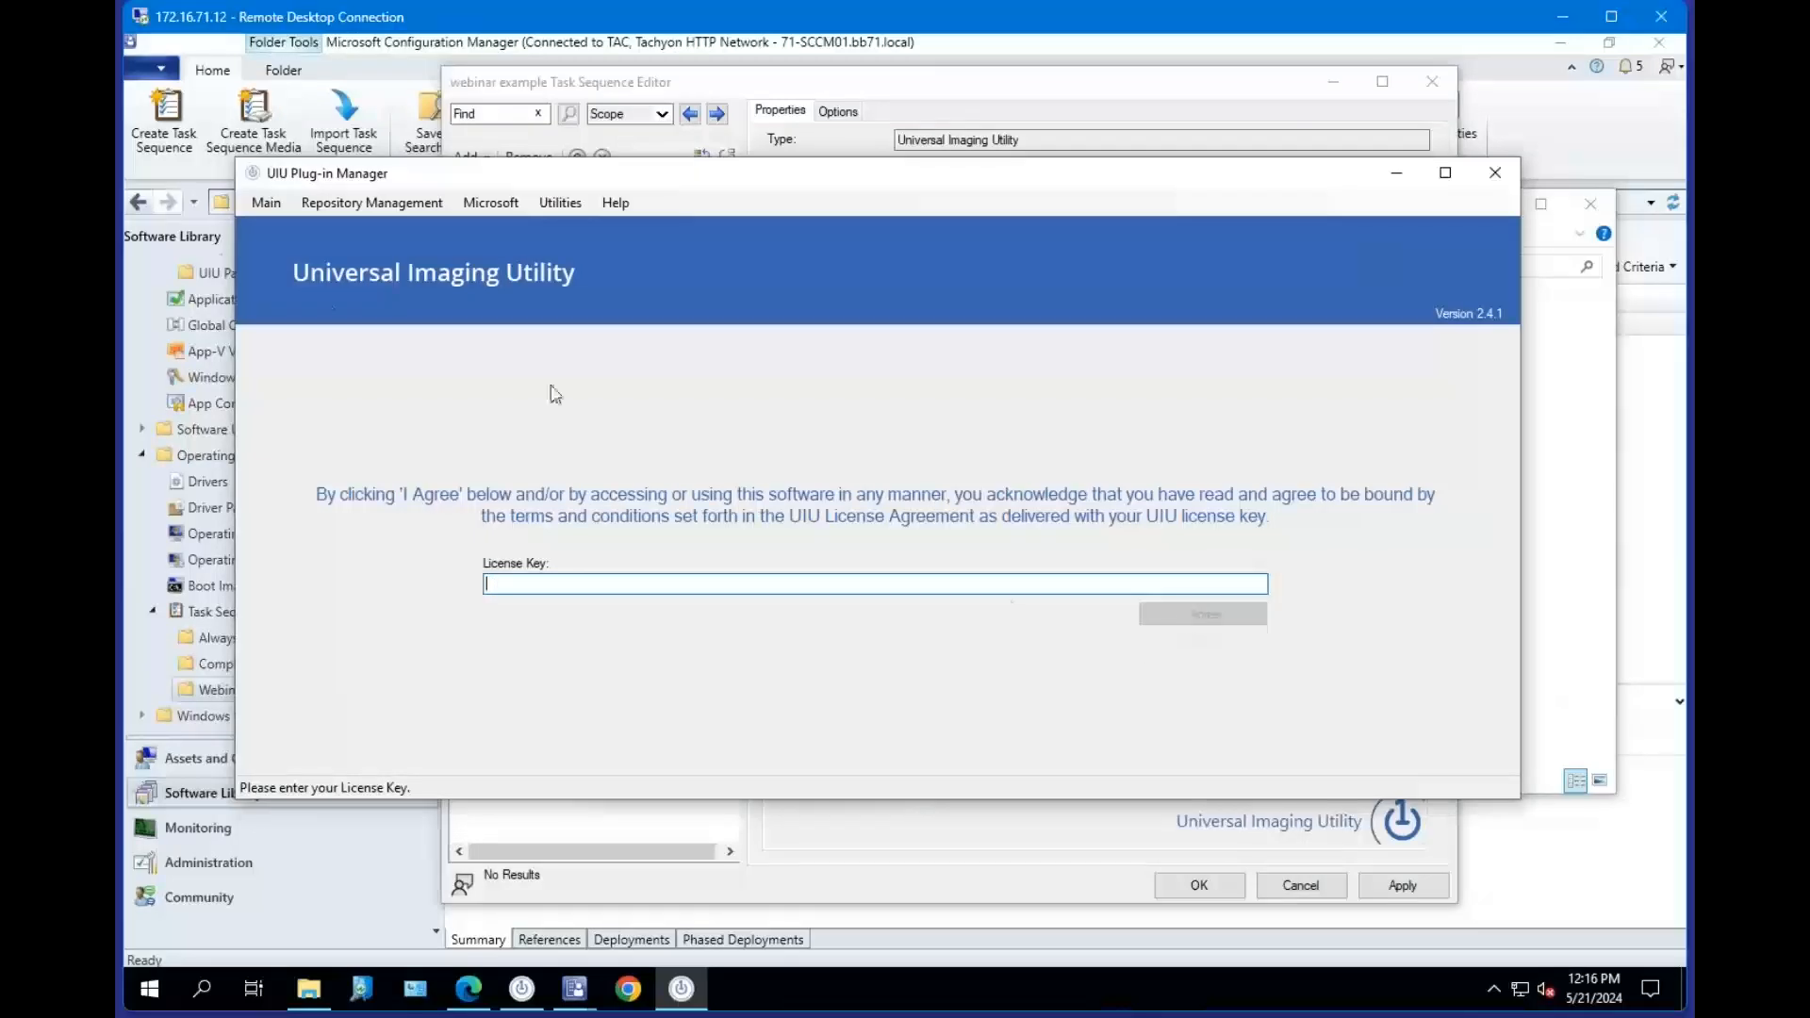
click(266, 202)
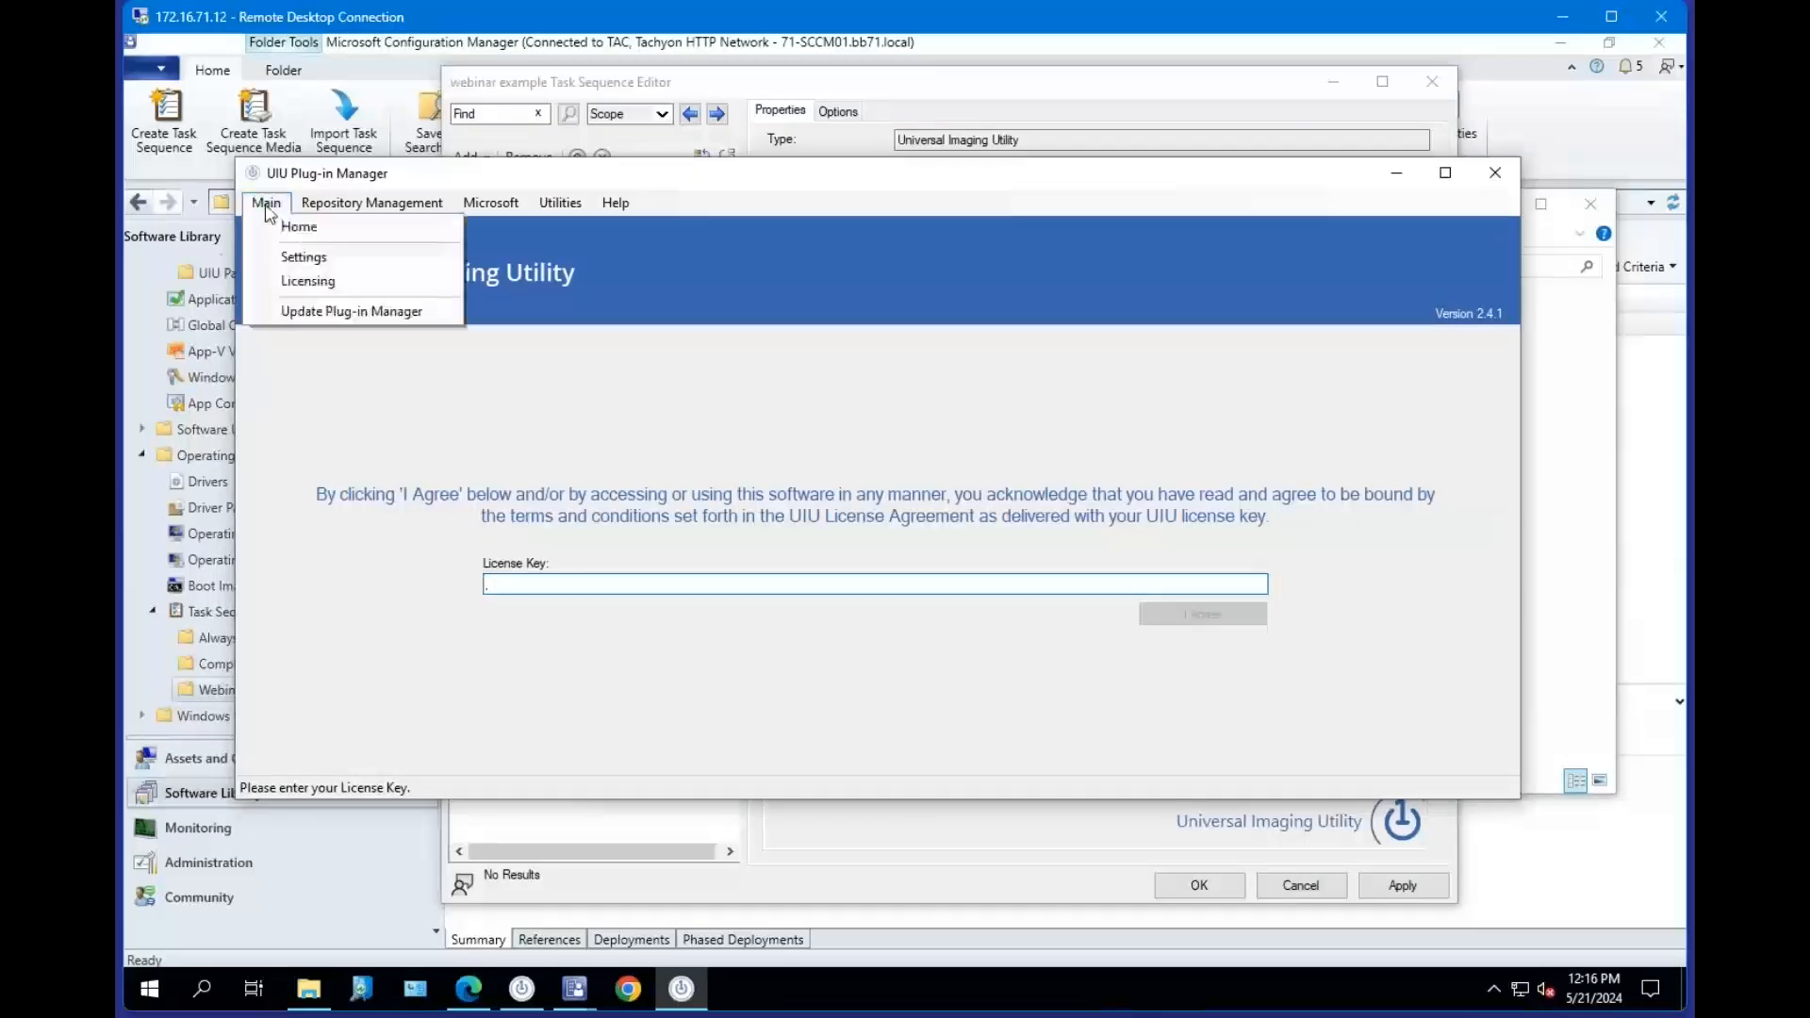
click(285, 230)
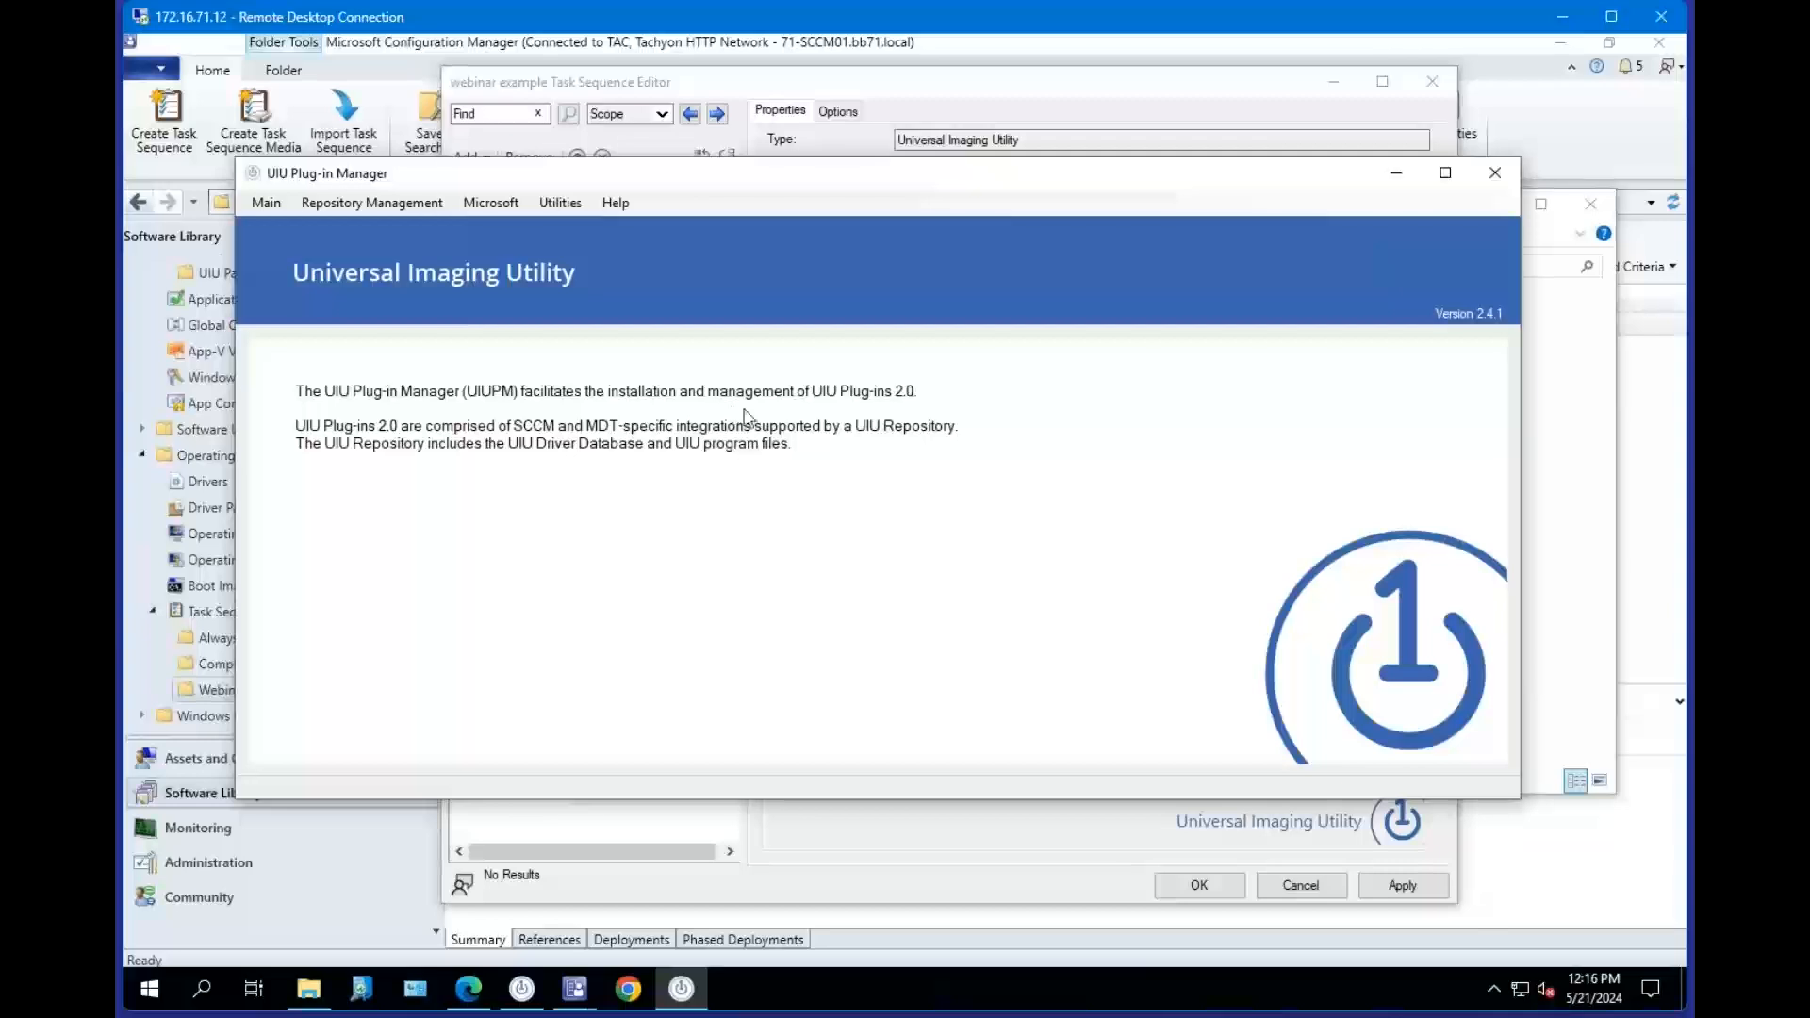
click(615, 203)
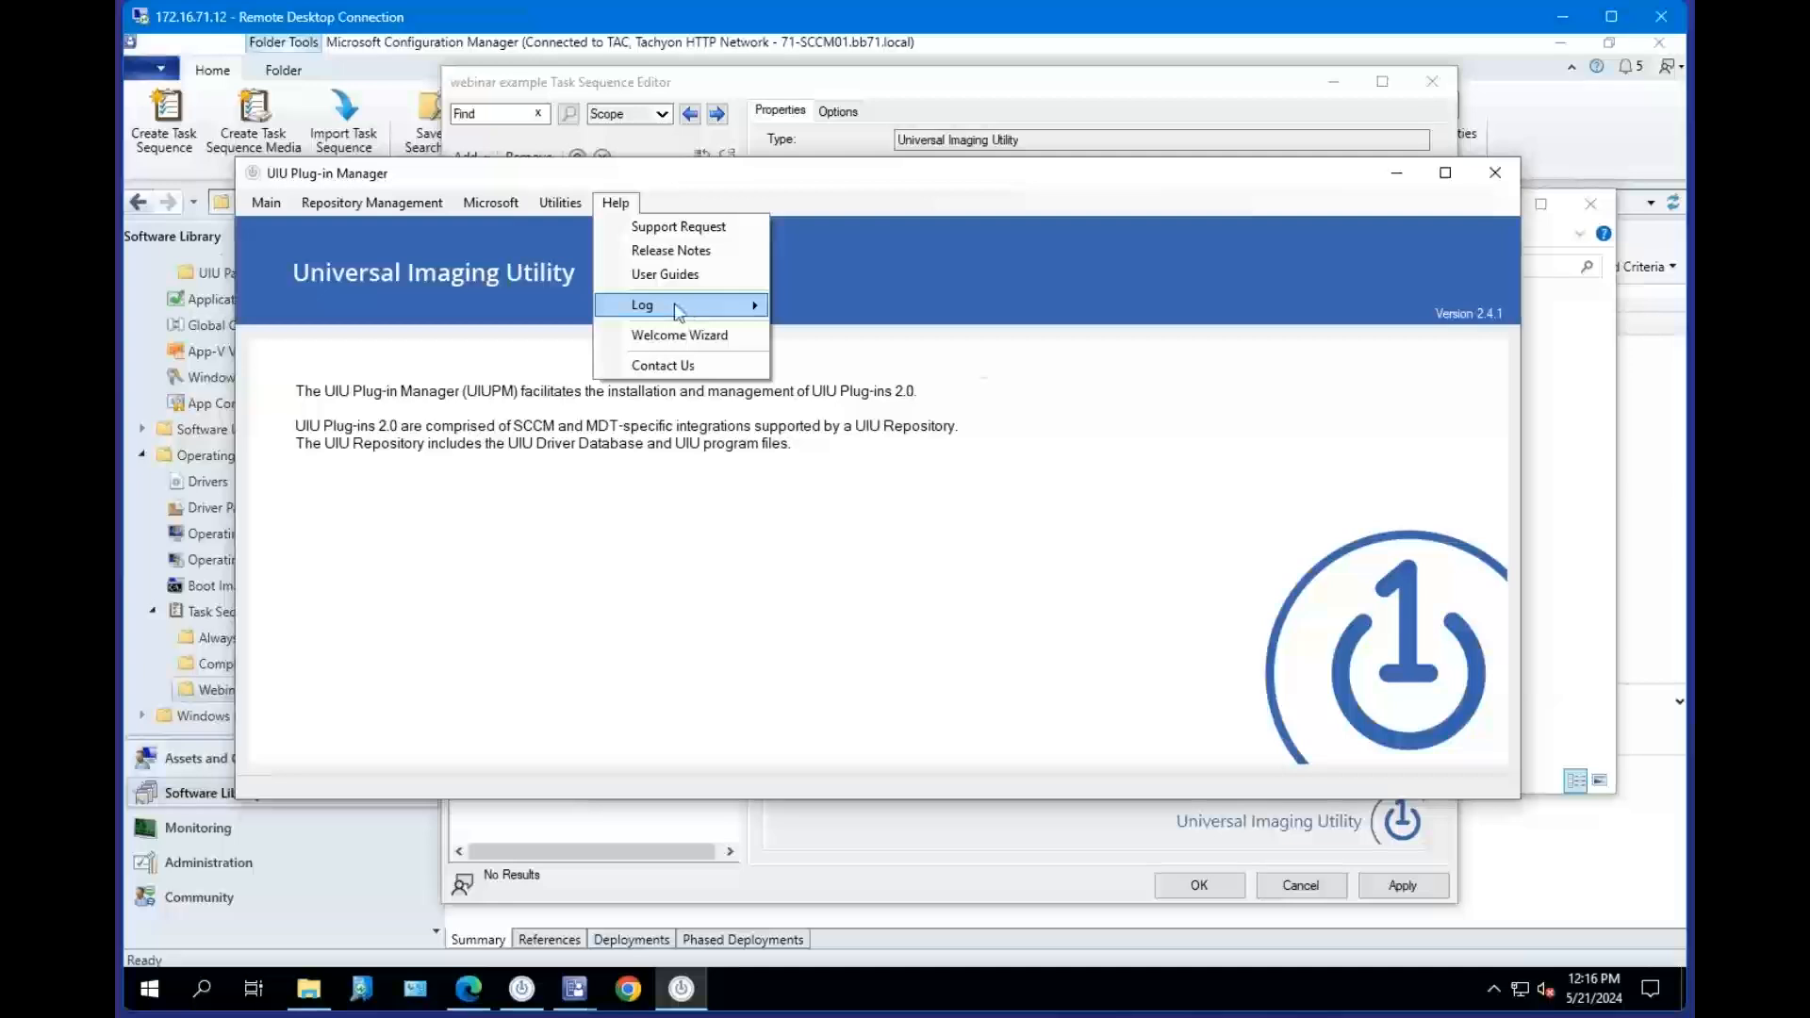
mouse_move(677, 309)
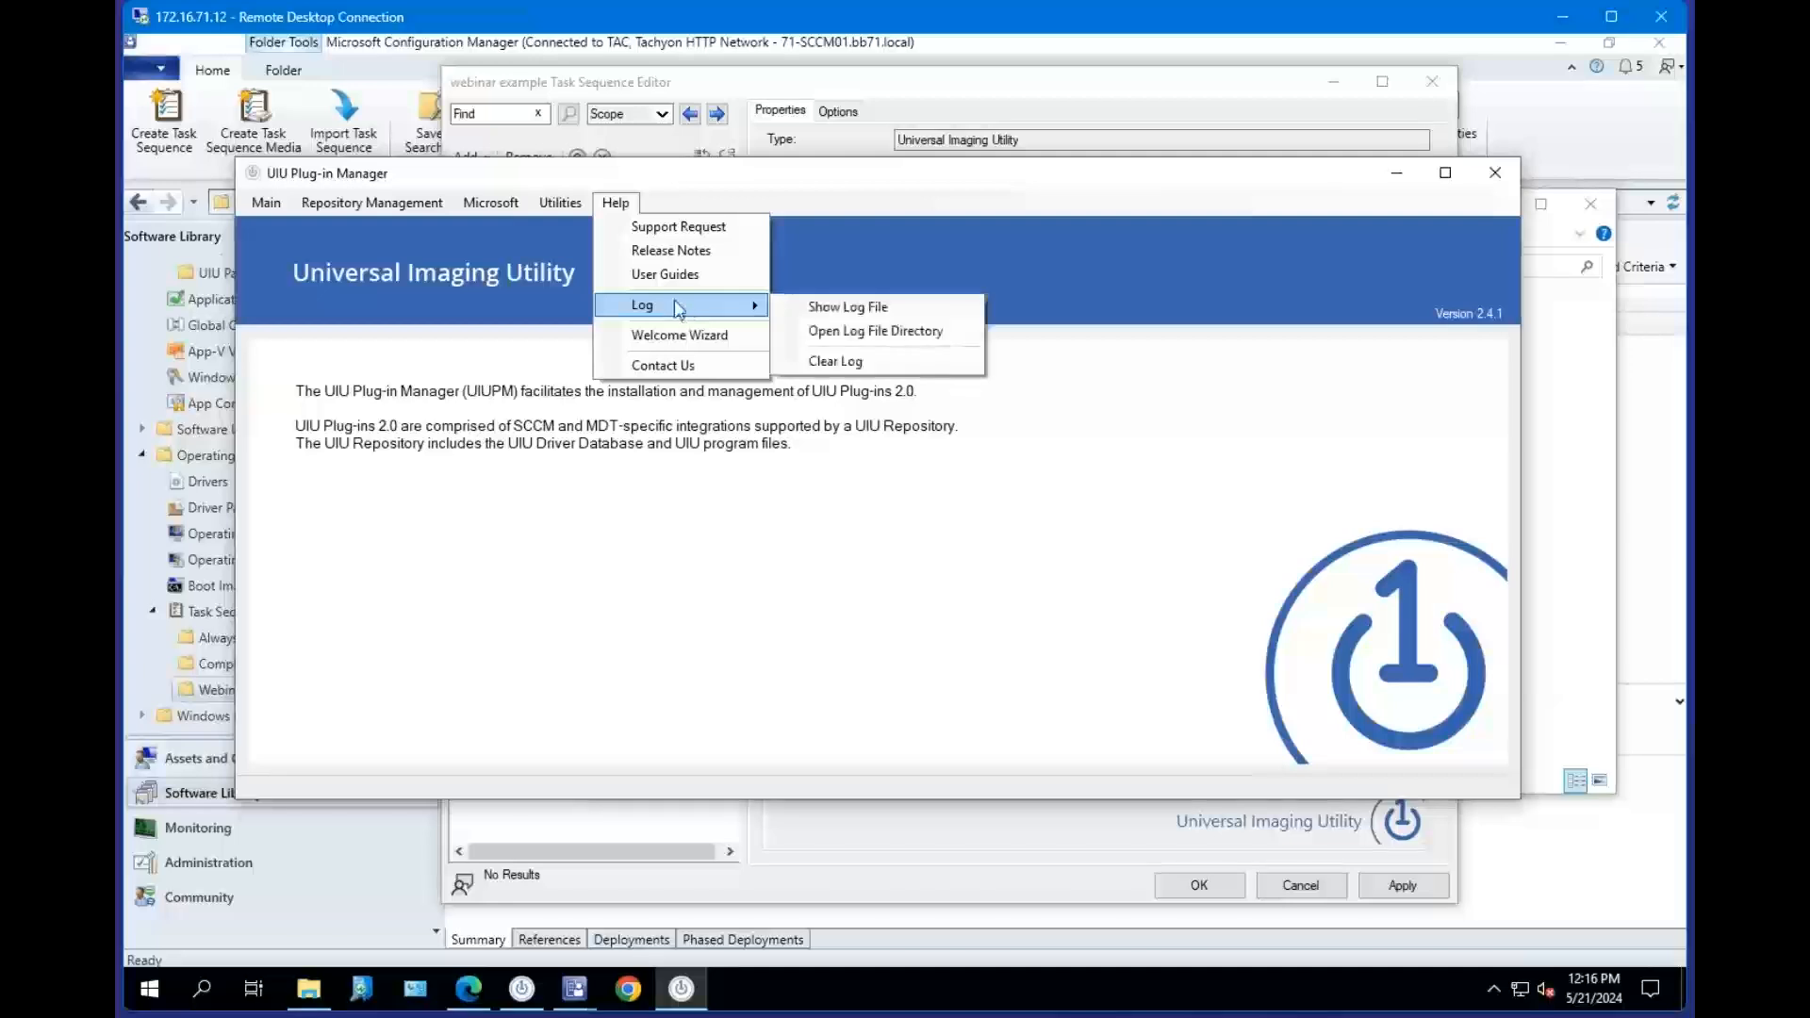
click(266, 203)
click(301, 227)
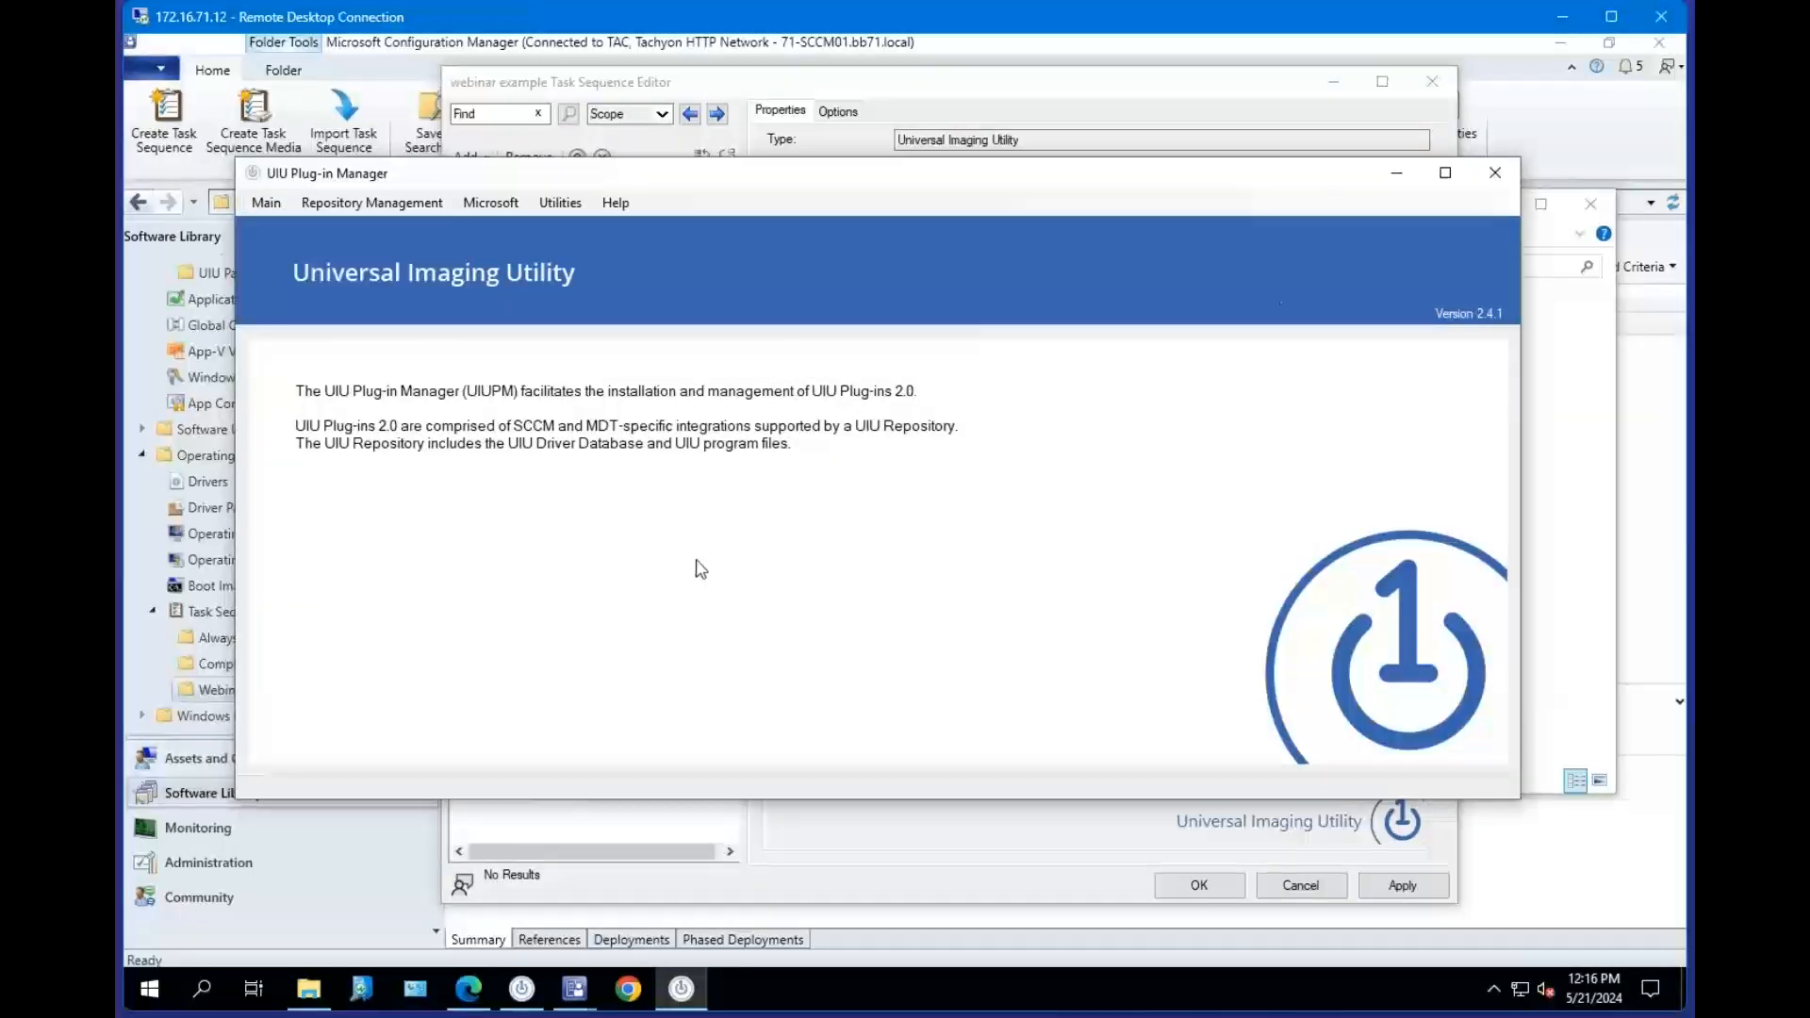
Close and relaunch the UIU Plug-in Manager and show the Update Plug-in Manager entry in its Main menu.
click(1495, 173)
click(522, 997)
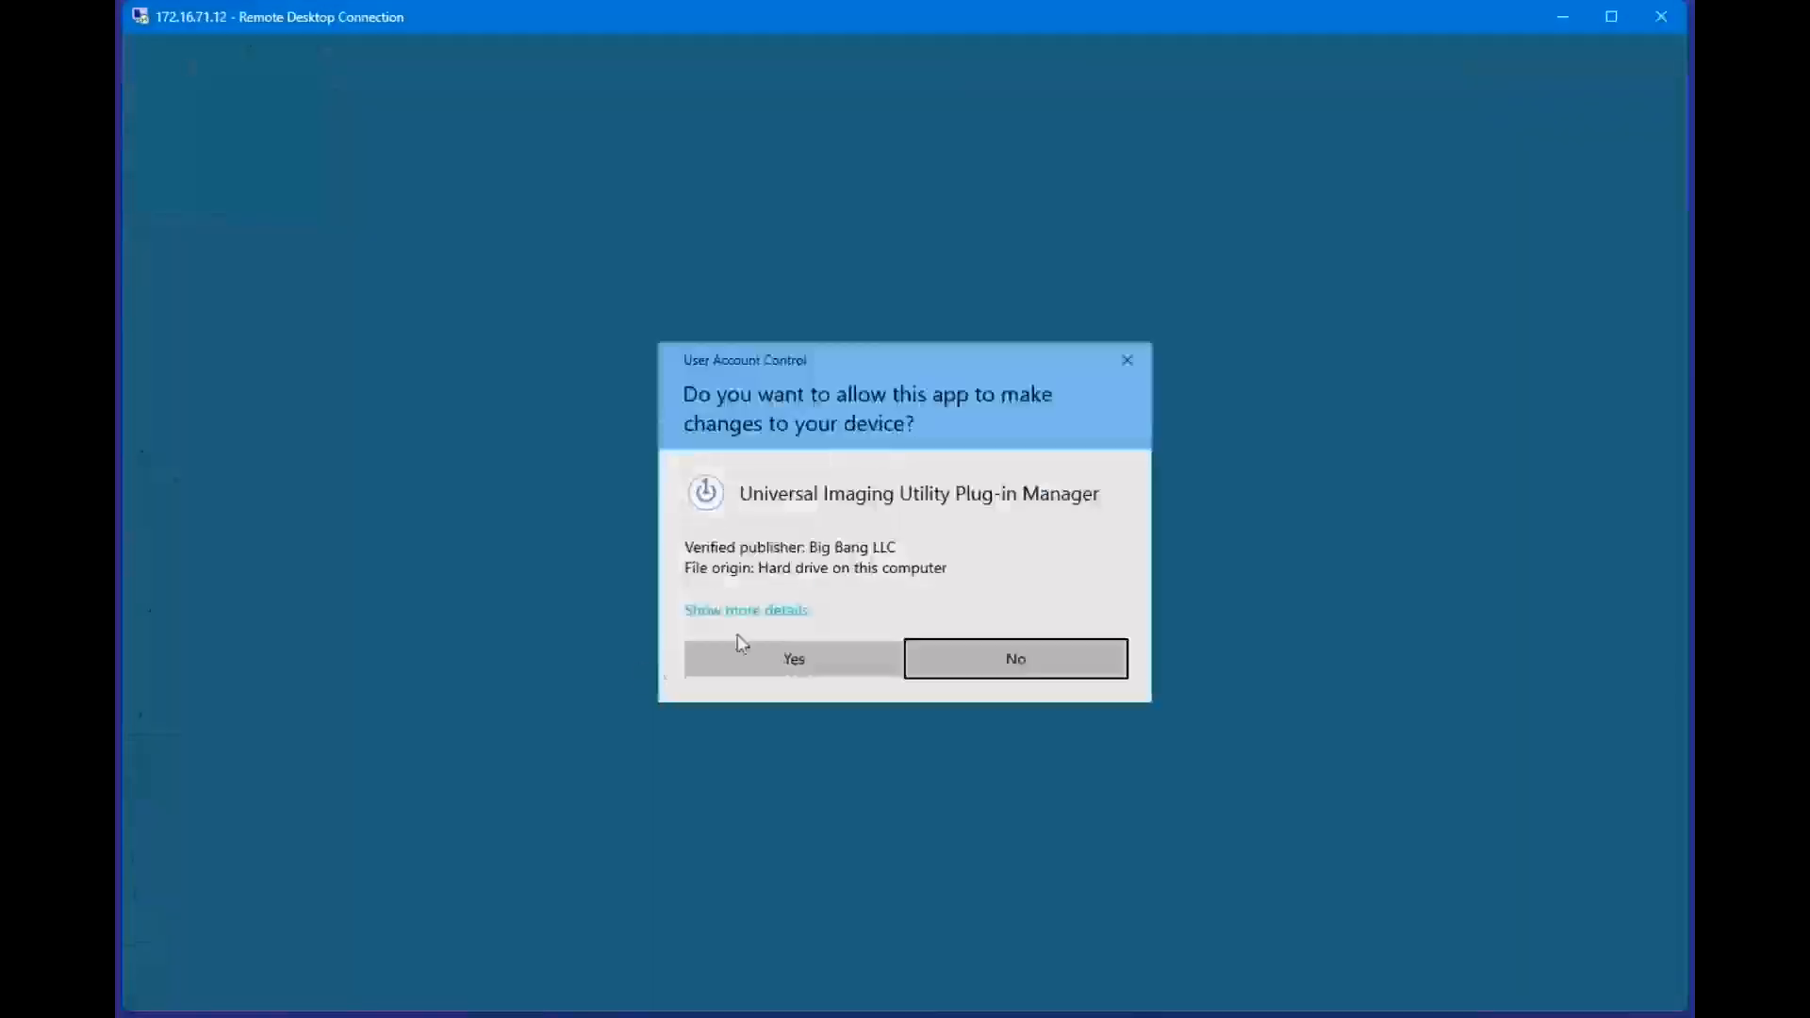
click(828, 671)
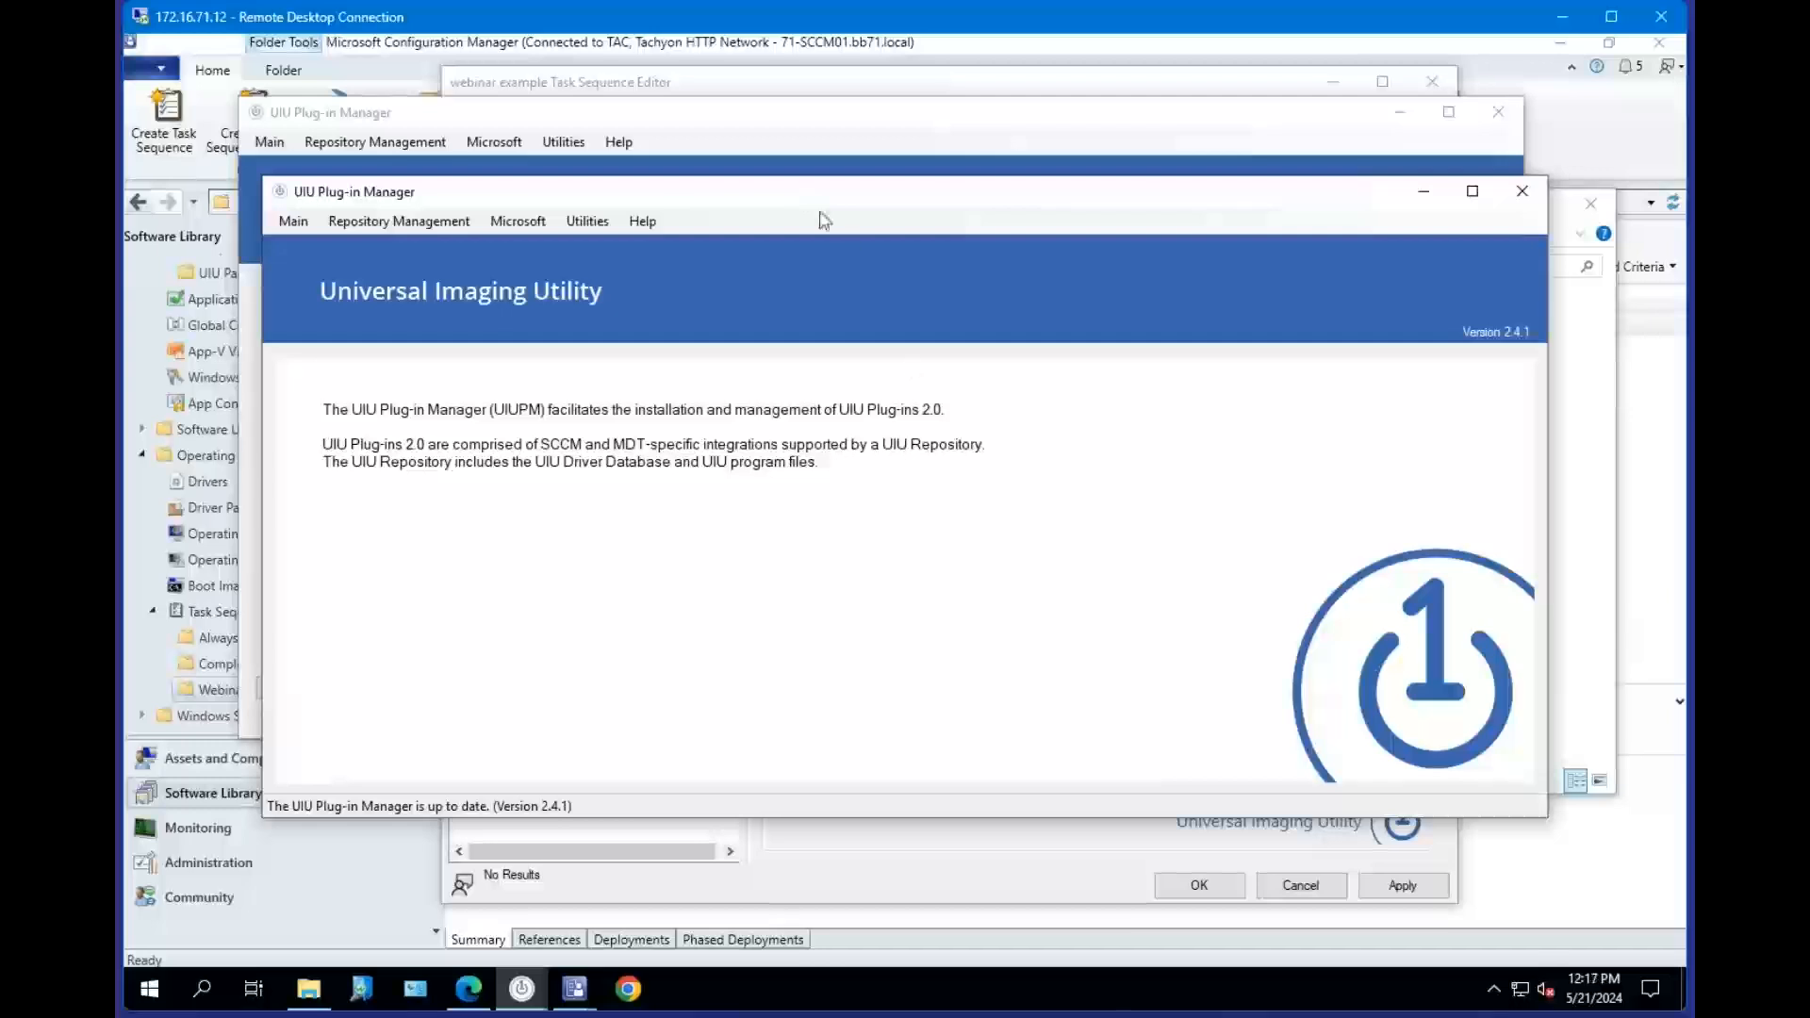
drag(820, 203, 798, 228)
click(1398, 111)
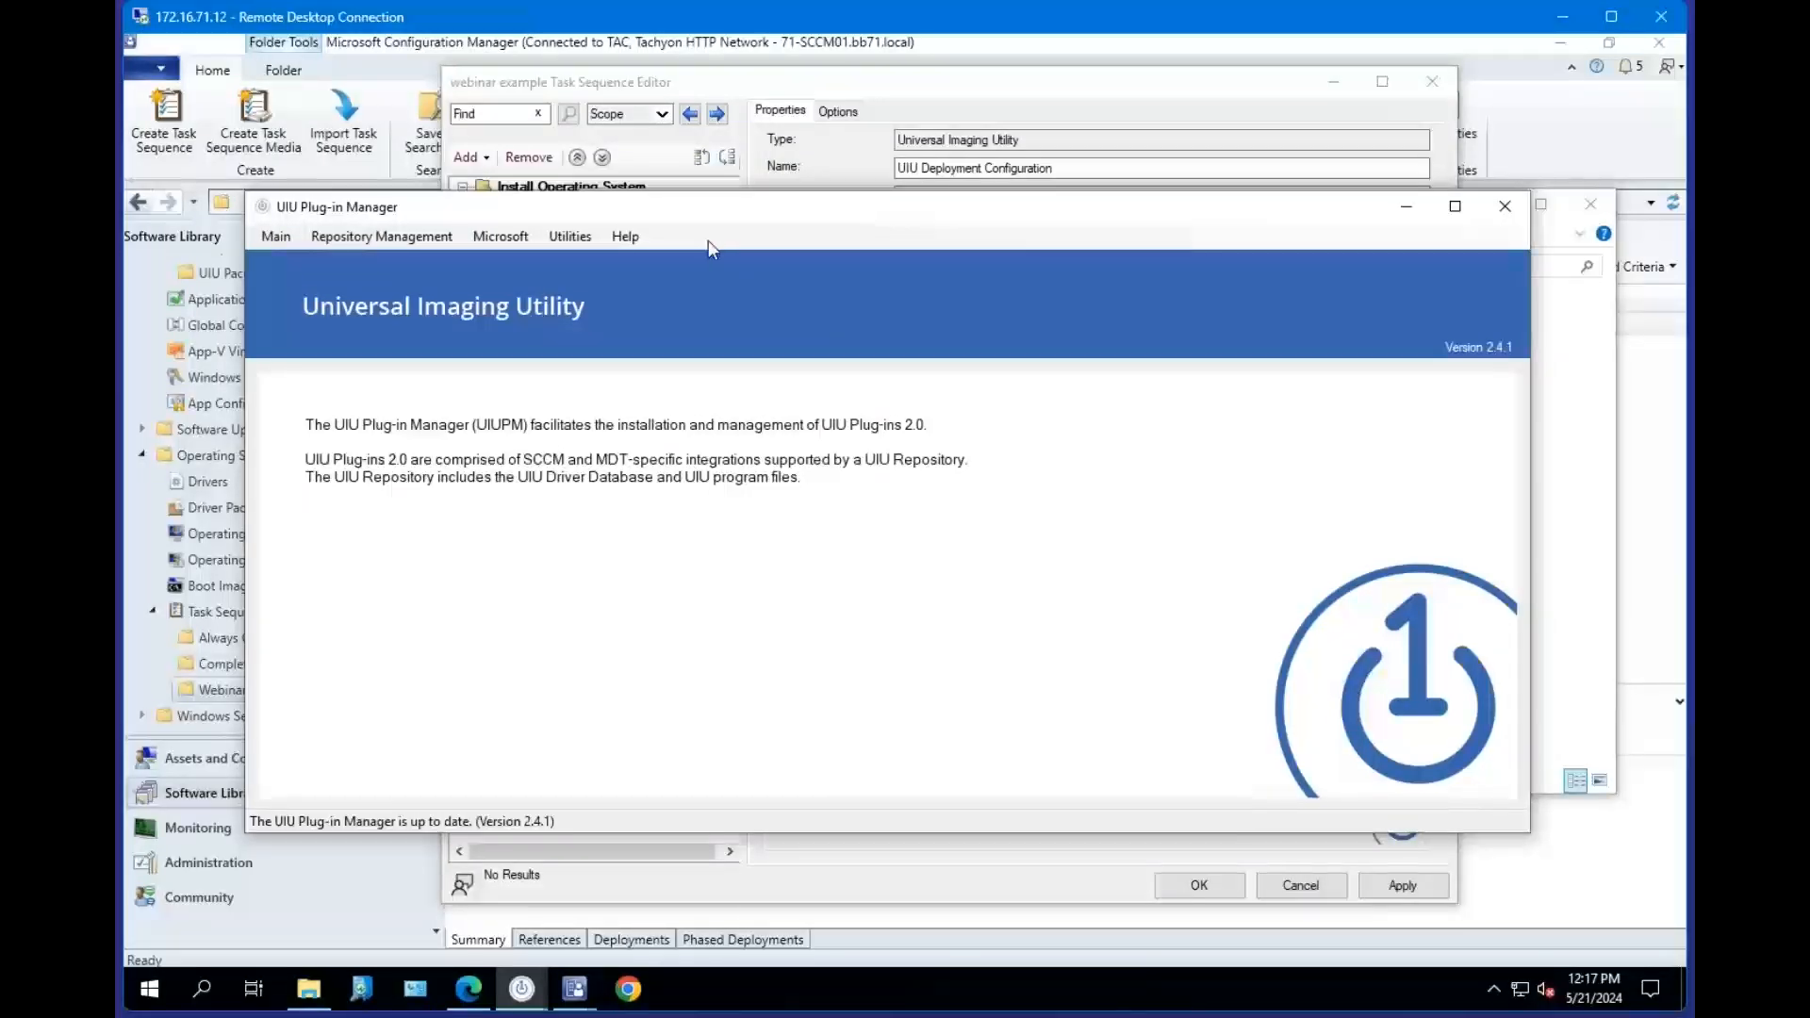
click(279, 240)
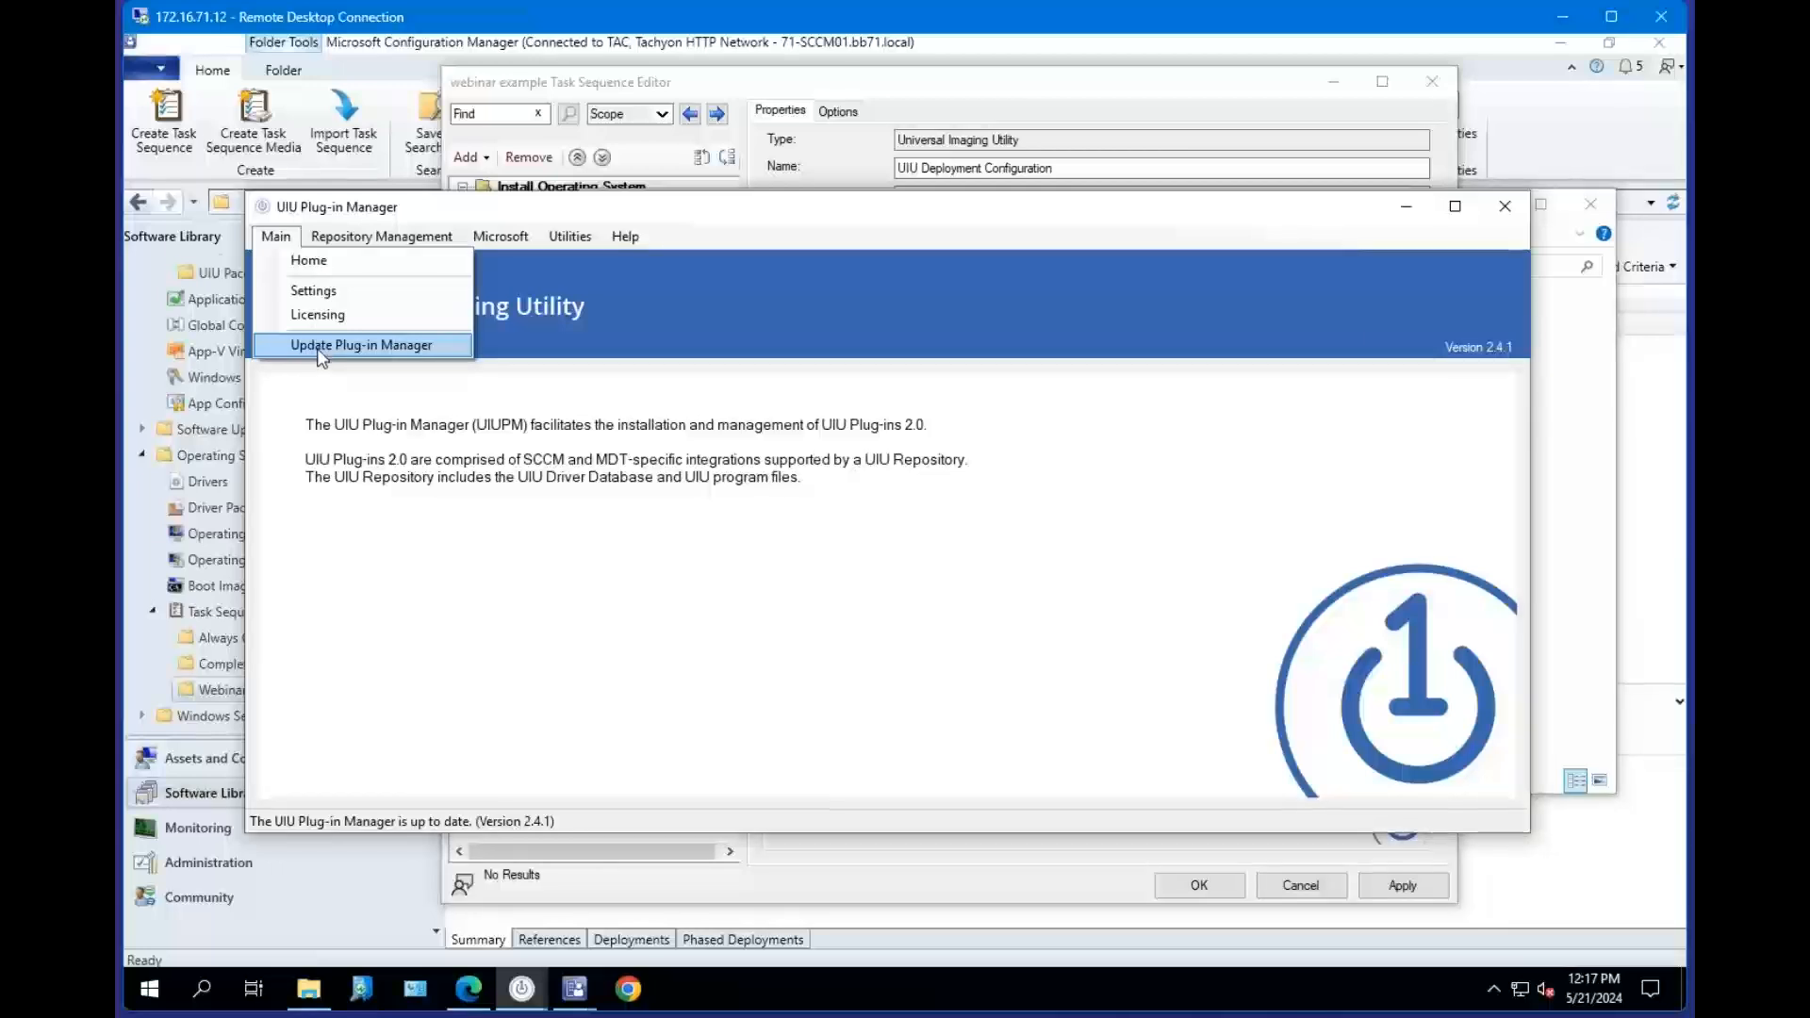
Show the downloaded UIUPM.exe in the Downloads UIUPM2.4.1.0 folder and minimize the browser.
click(309, 988)
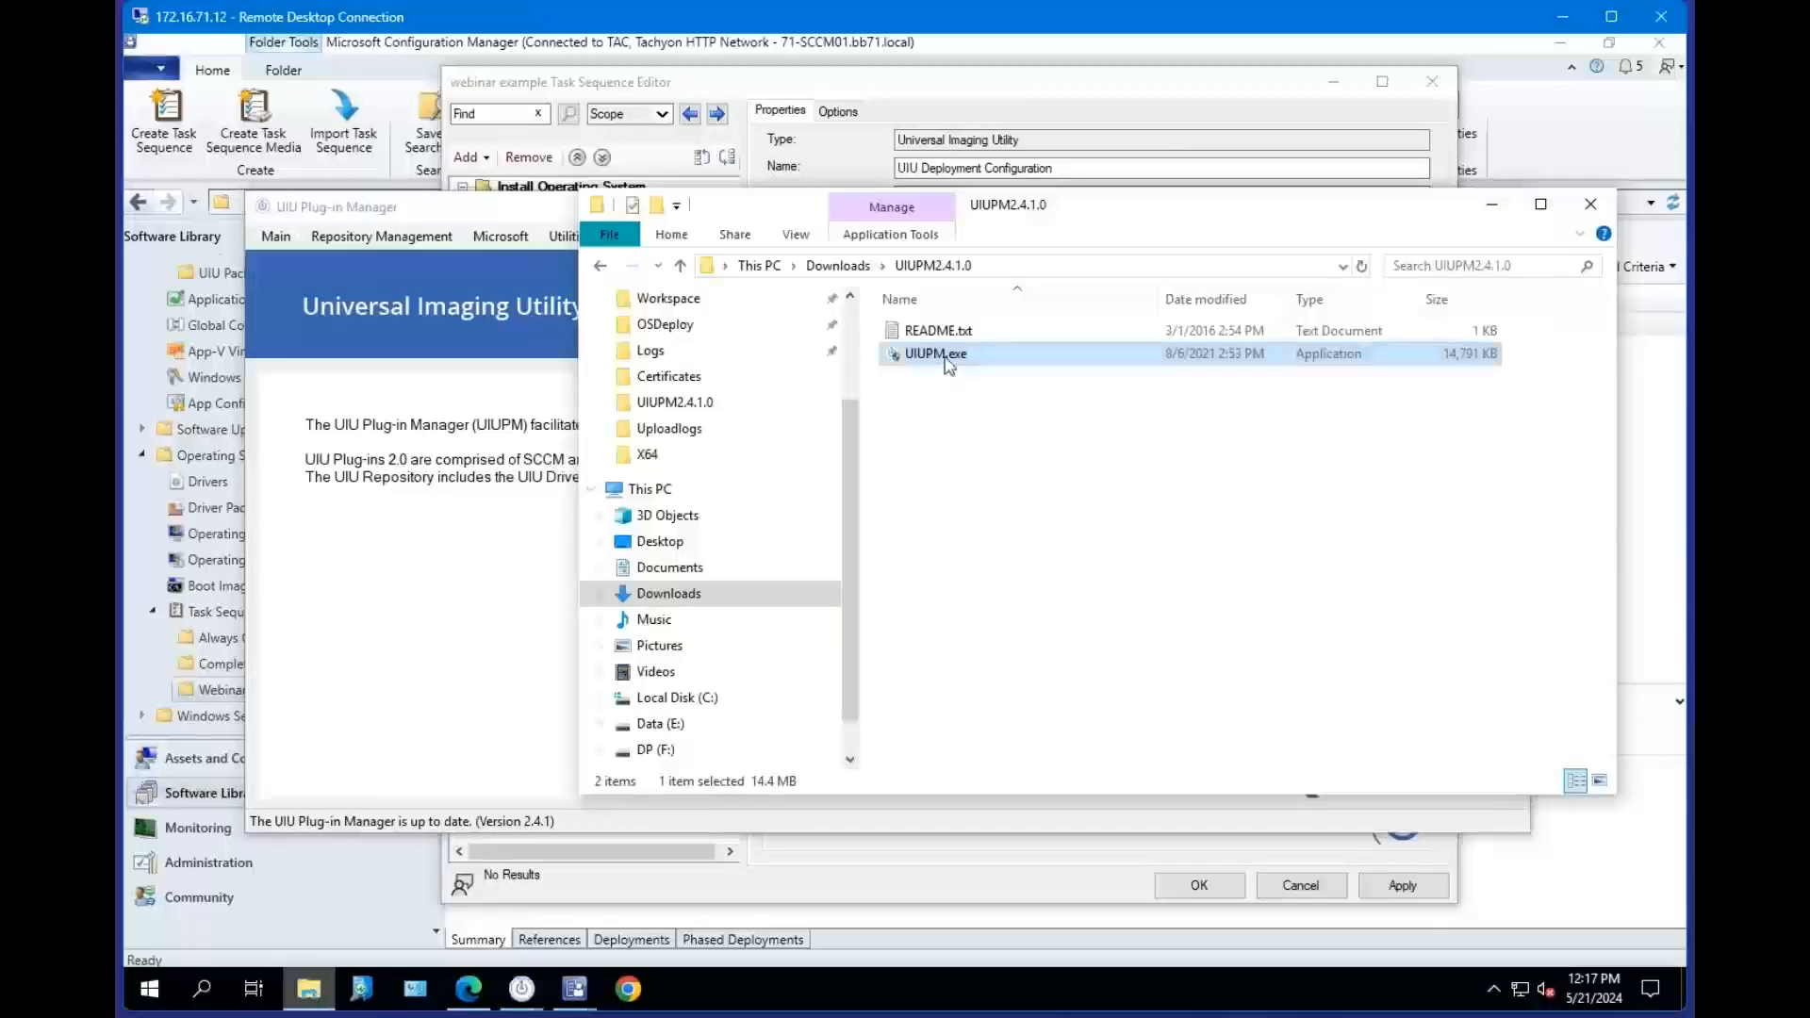
mouse_move(949, 365)
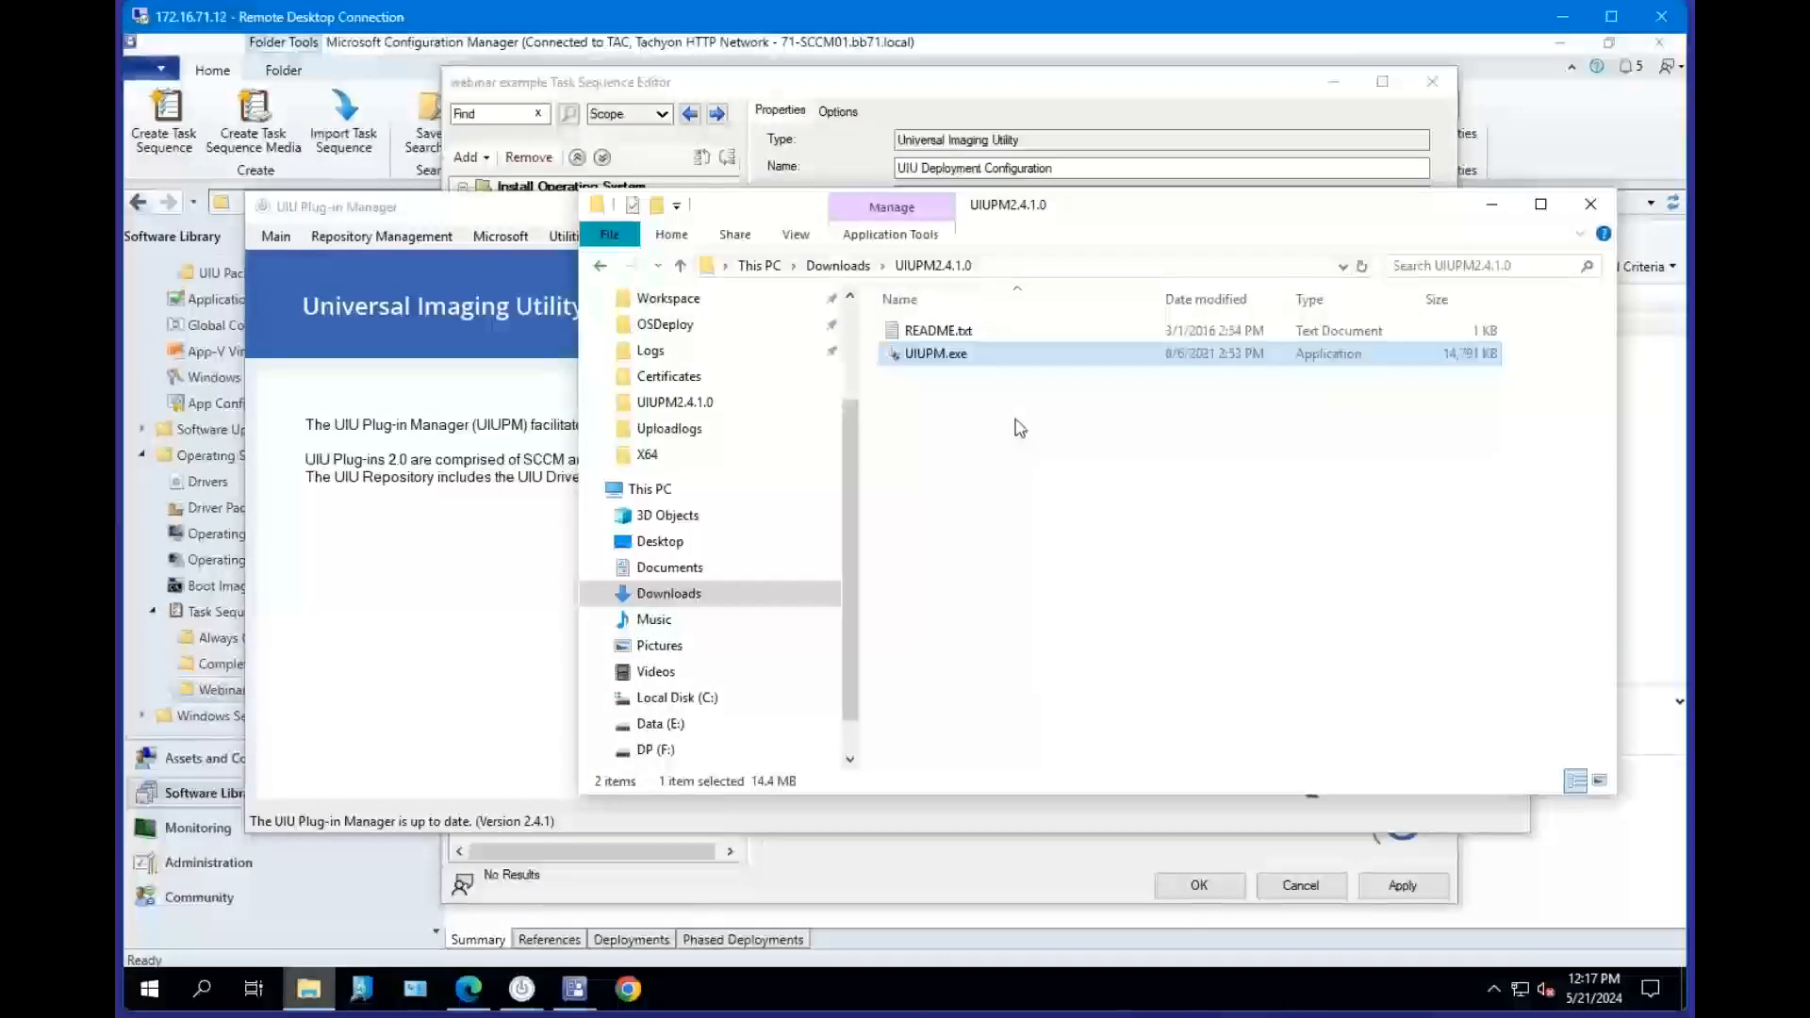
click(469, 988)
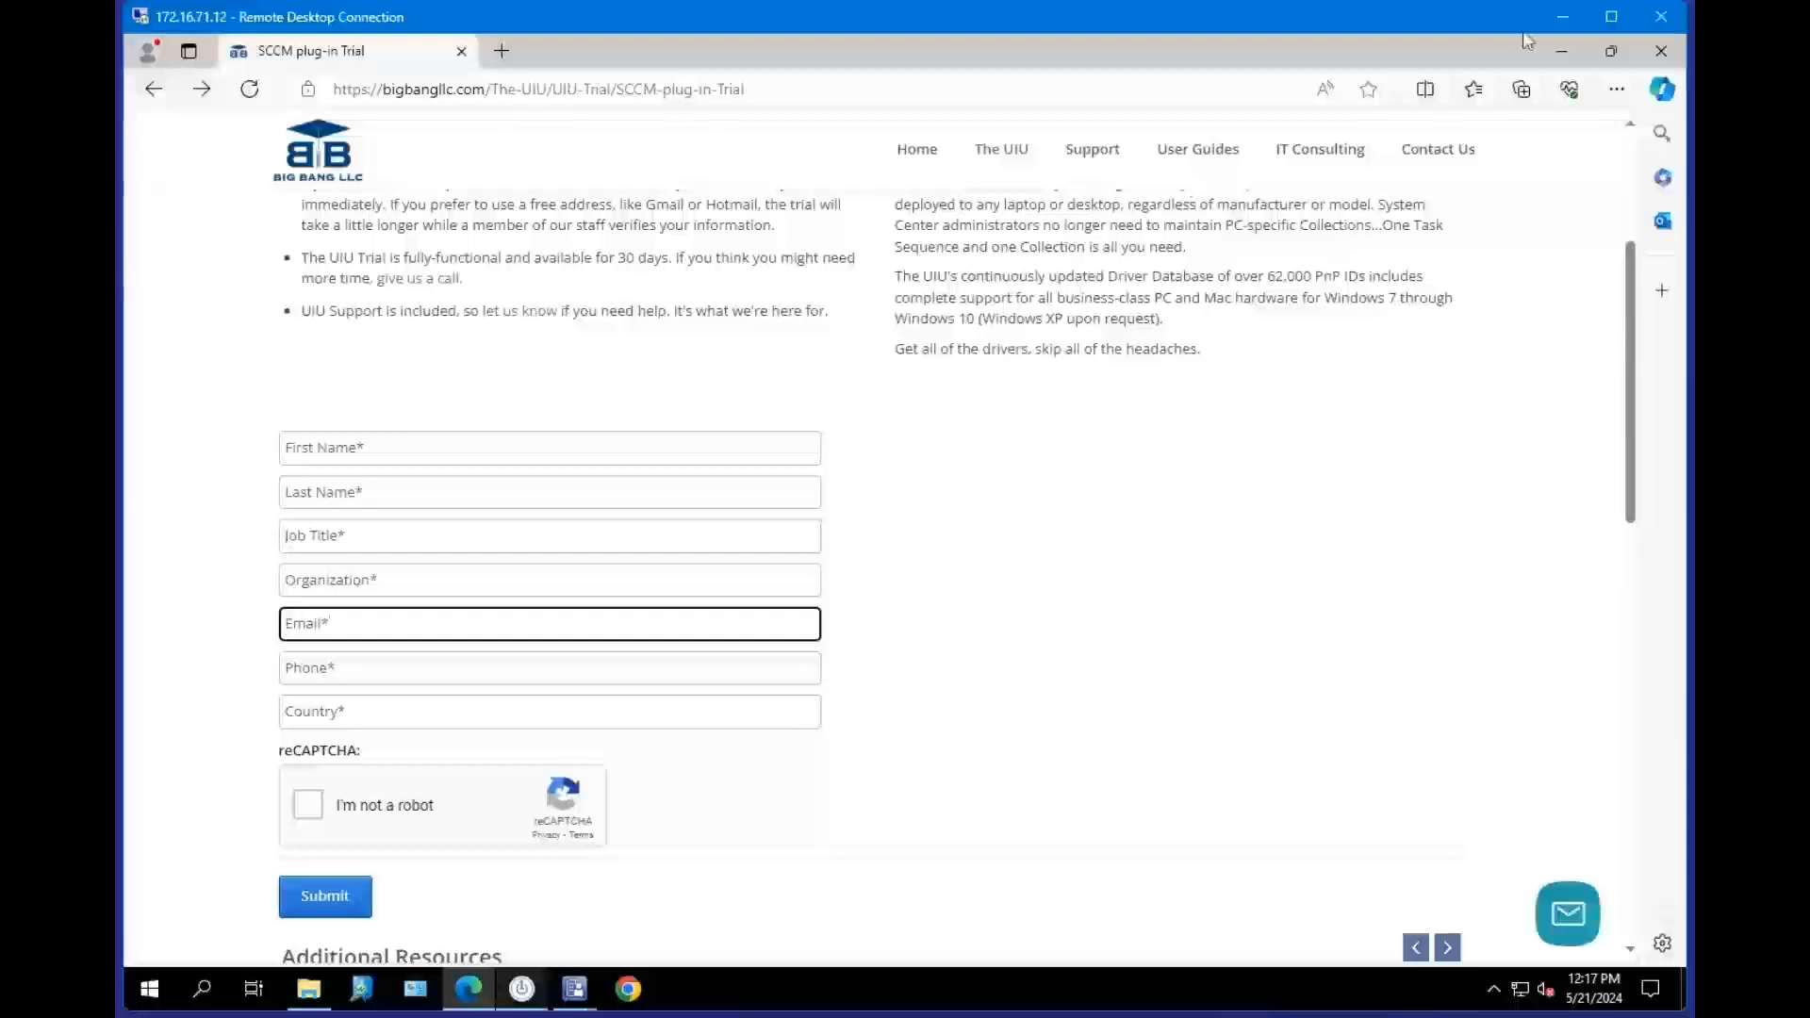
click(1561, 50)
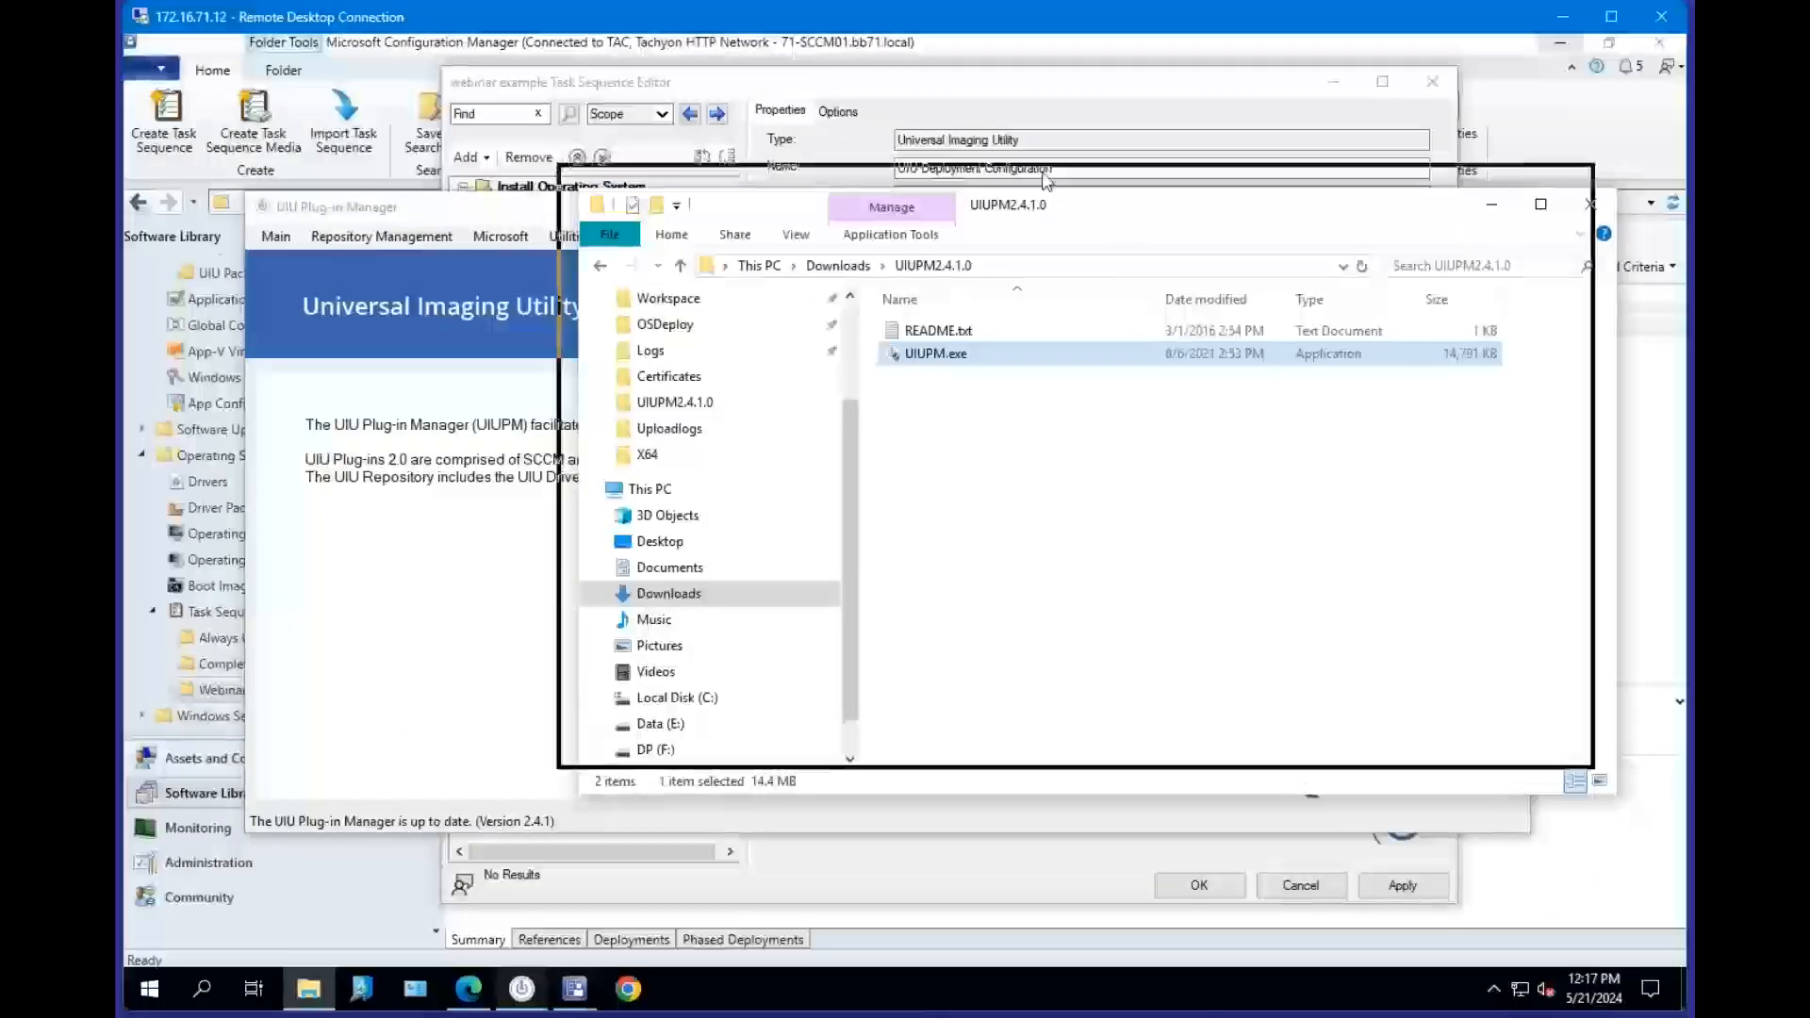
Point out the Home, Settings, Licensing and Update Plug-in Manager items of the Main menu.
click(276, 236)
click(276, 235)
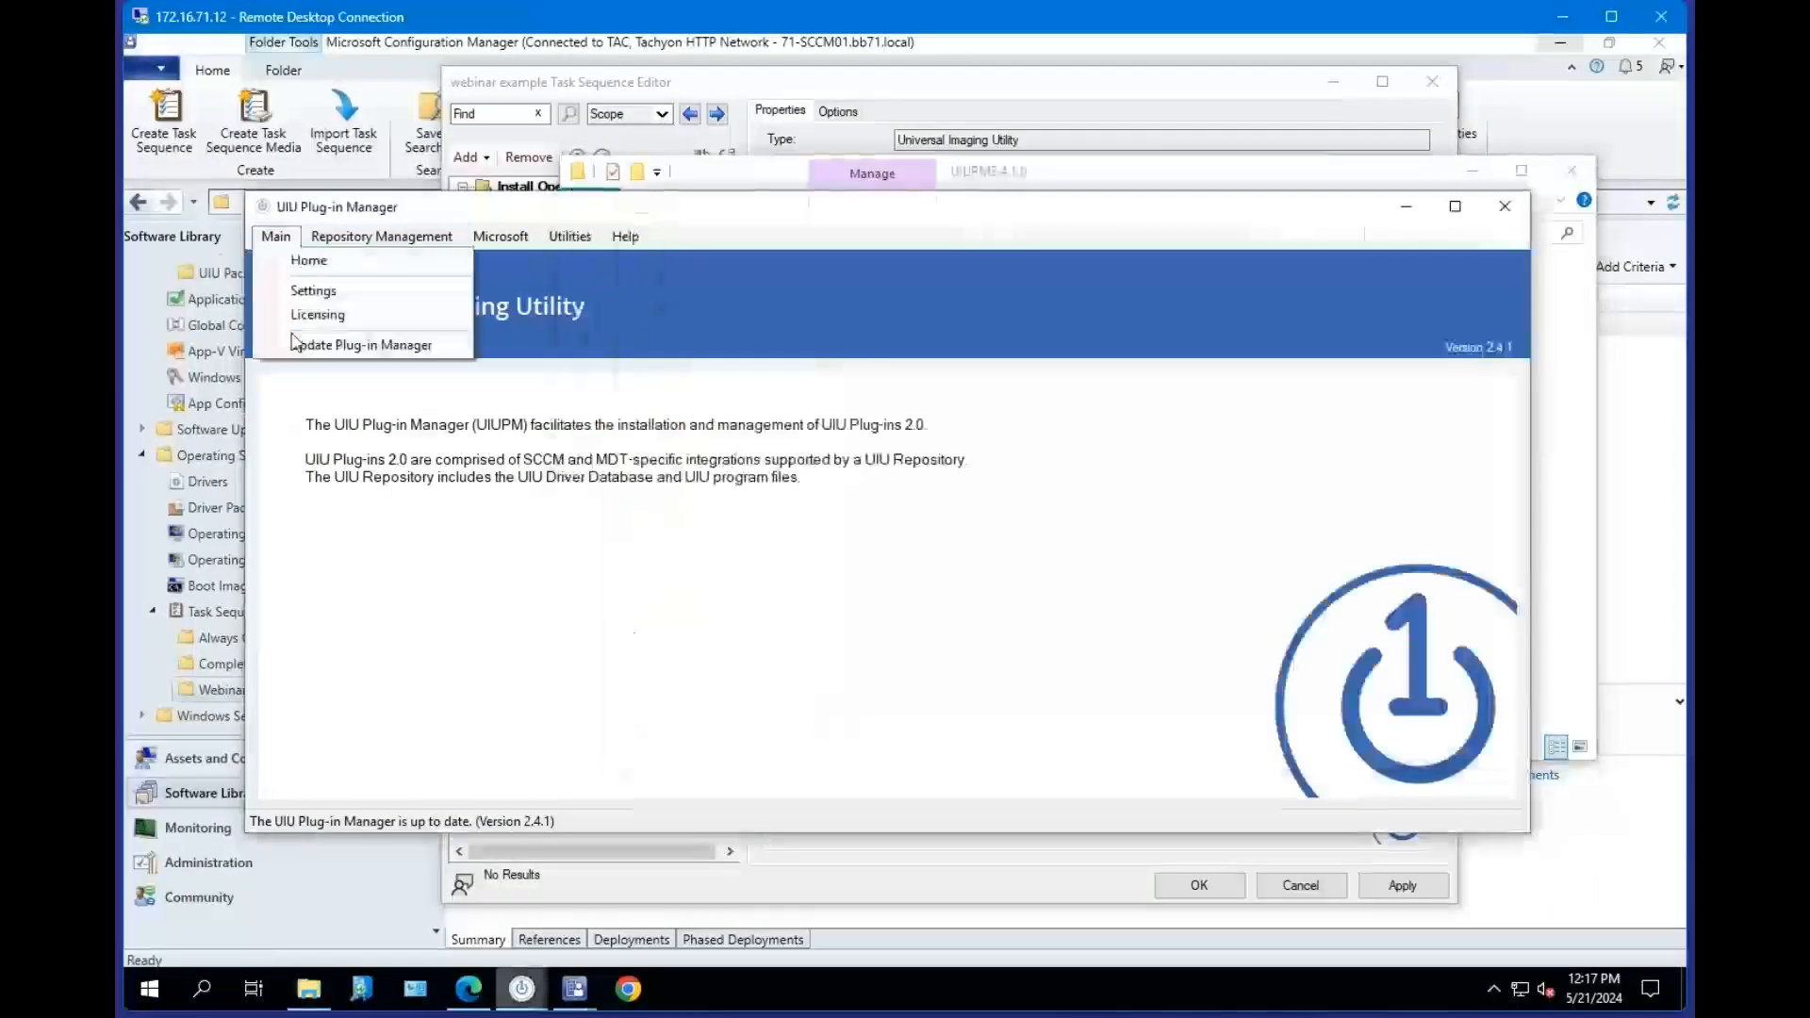
click(536, 477)
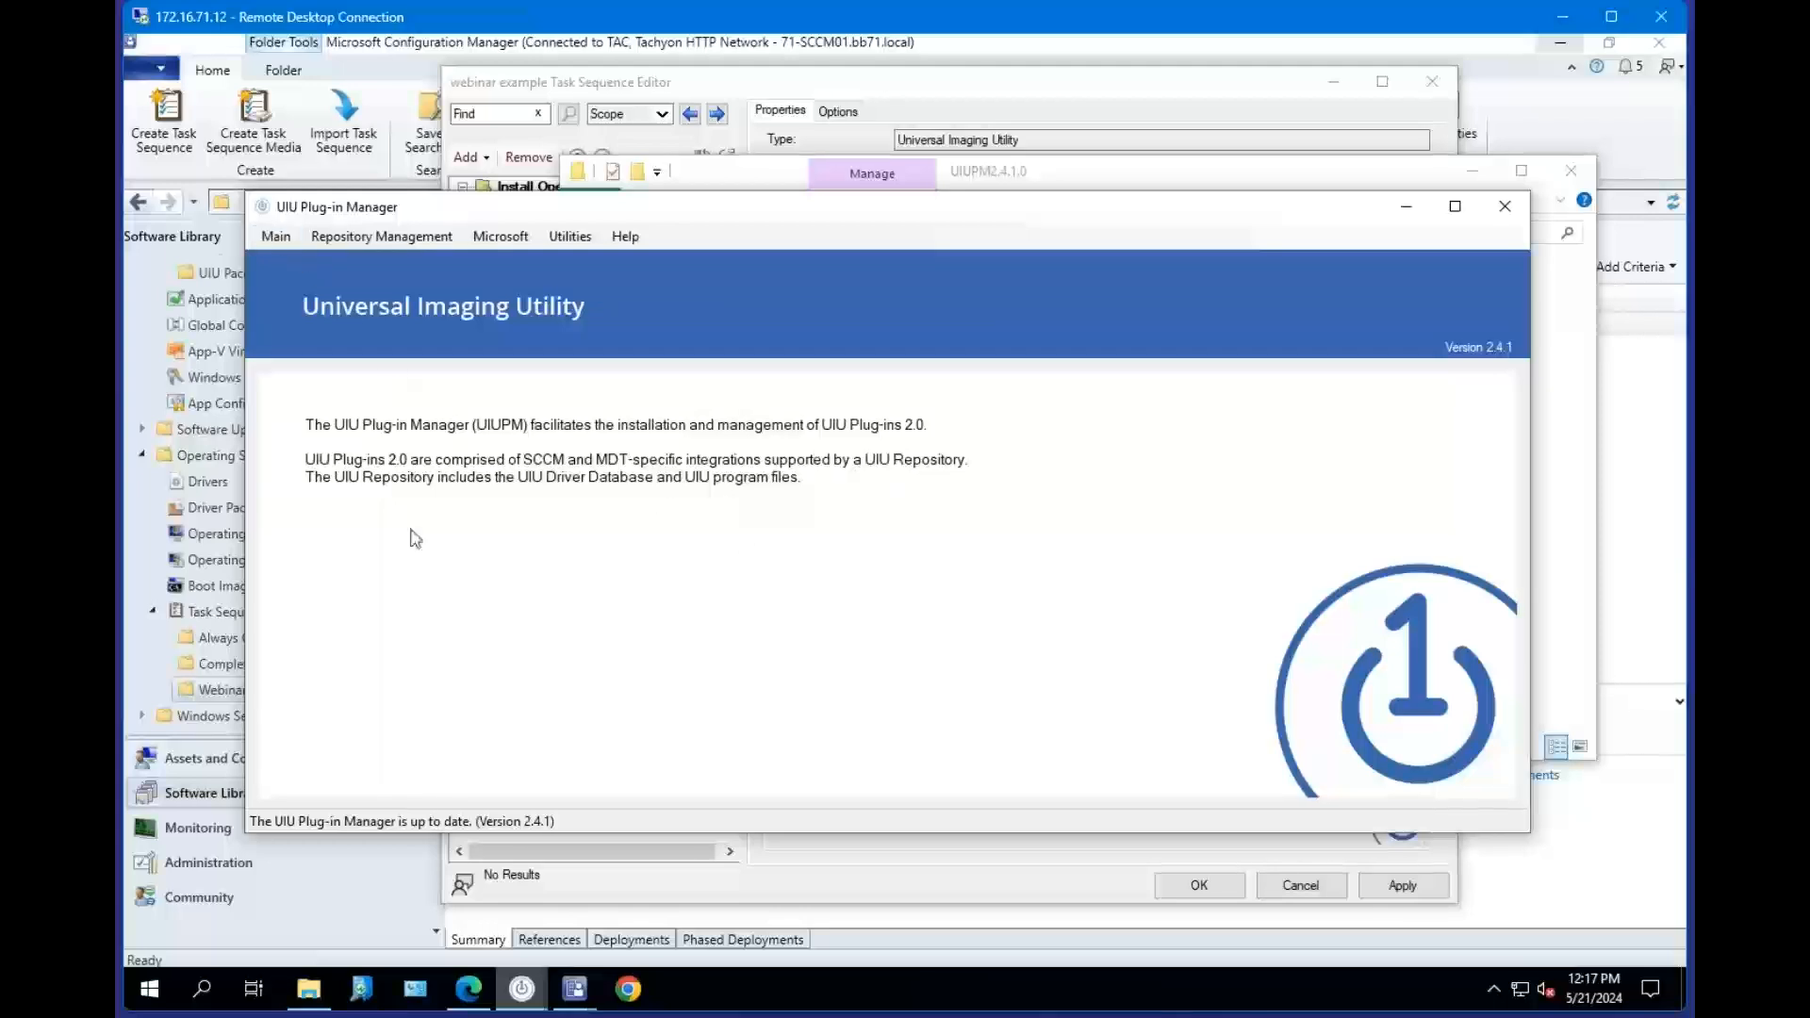
click(279, 236)
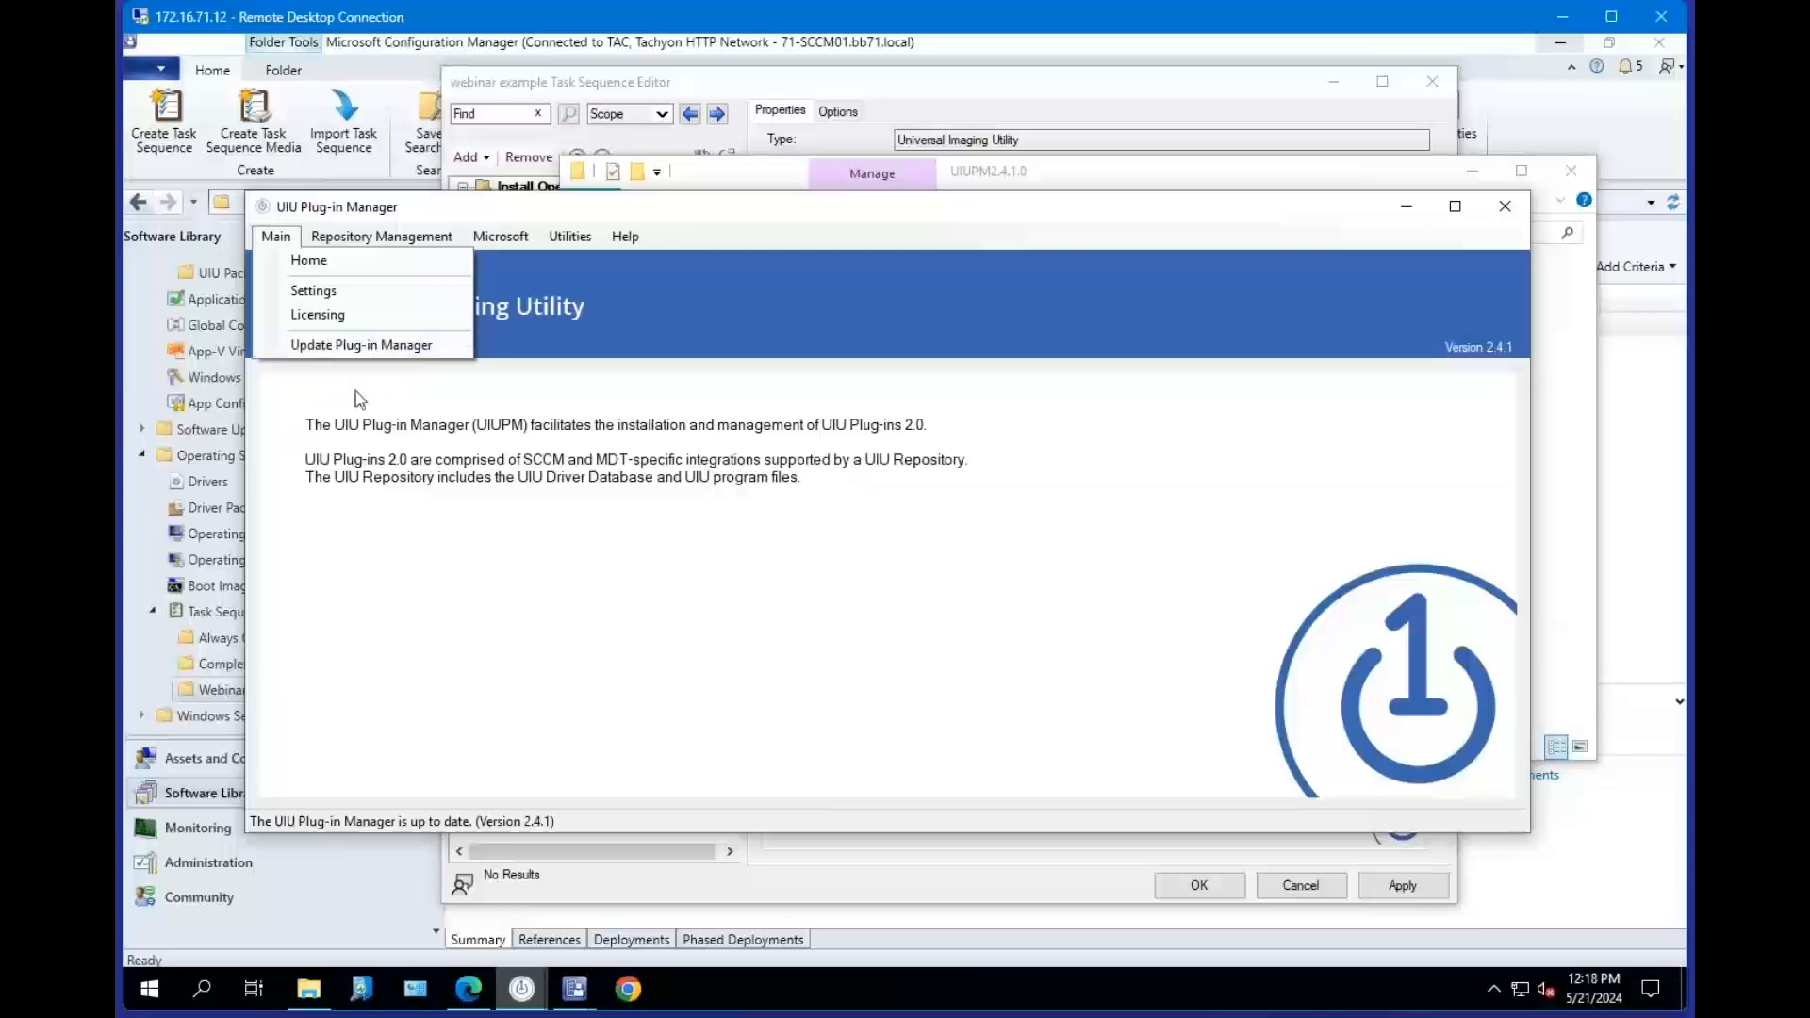
click(614, 477)
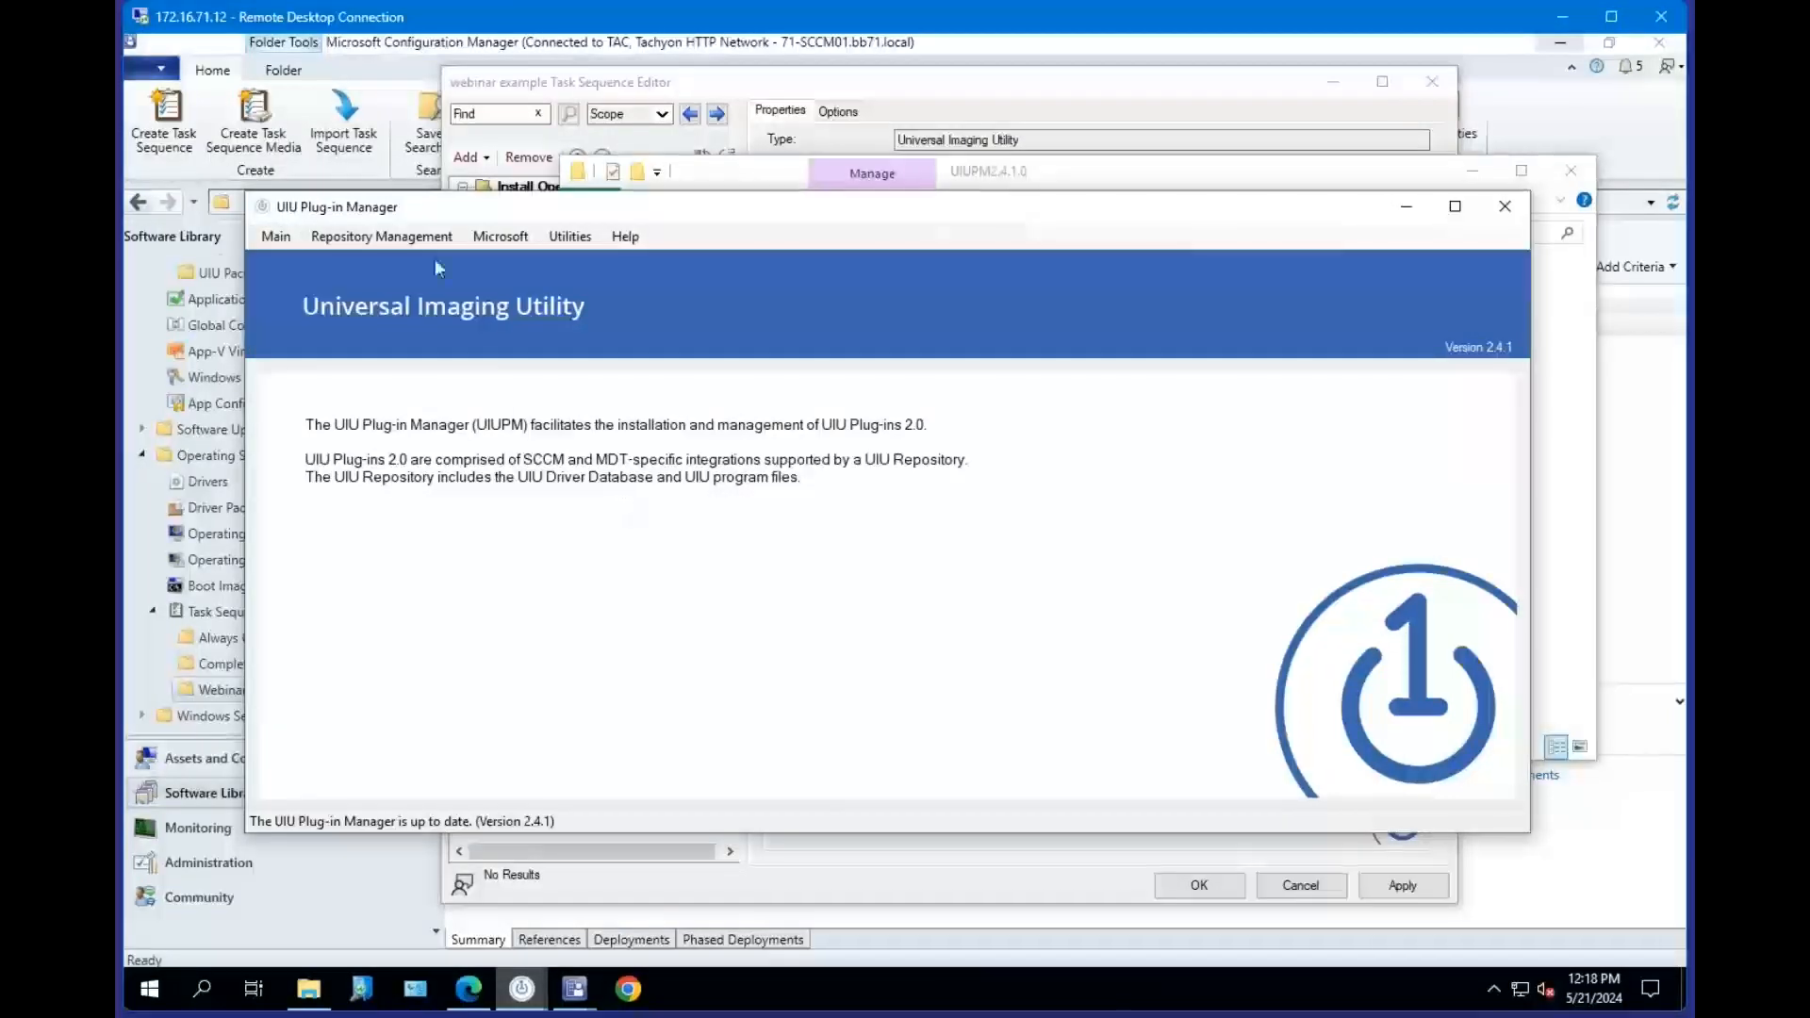
Open the Repository Management page and browse the Microsoft and Repository Management menus.
click(382, 236)
click(406, 258)
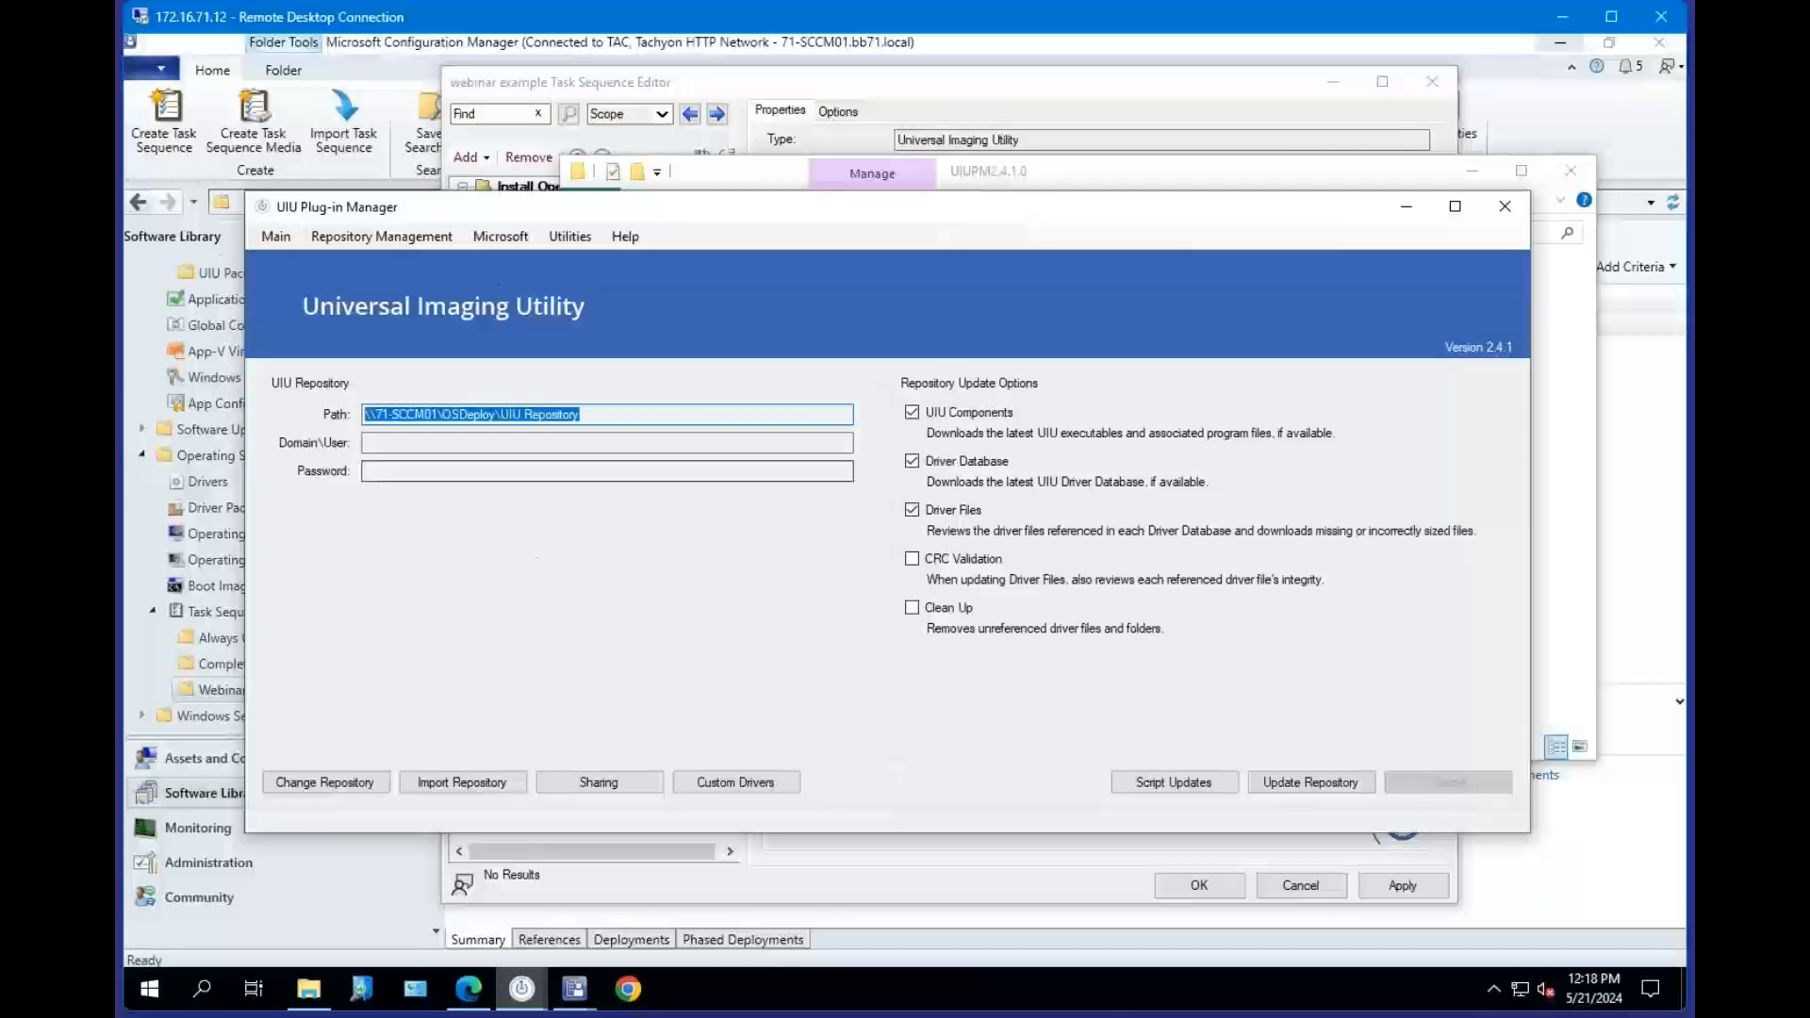
click(502, 235)
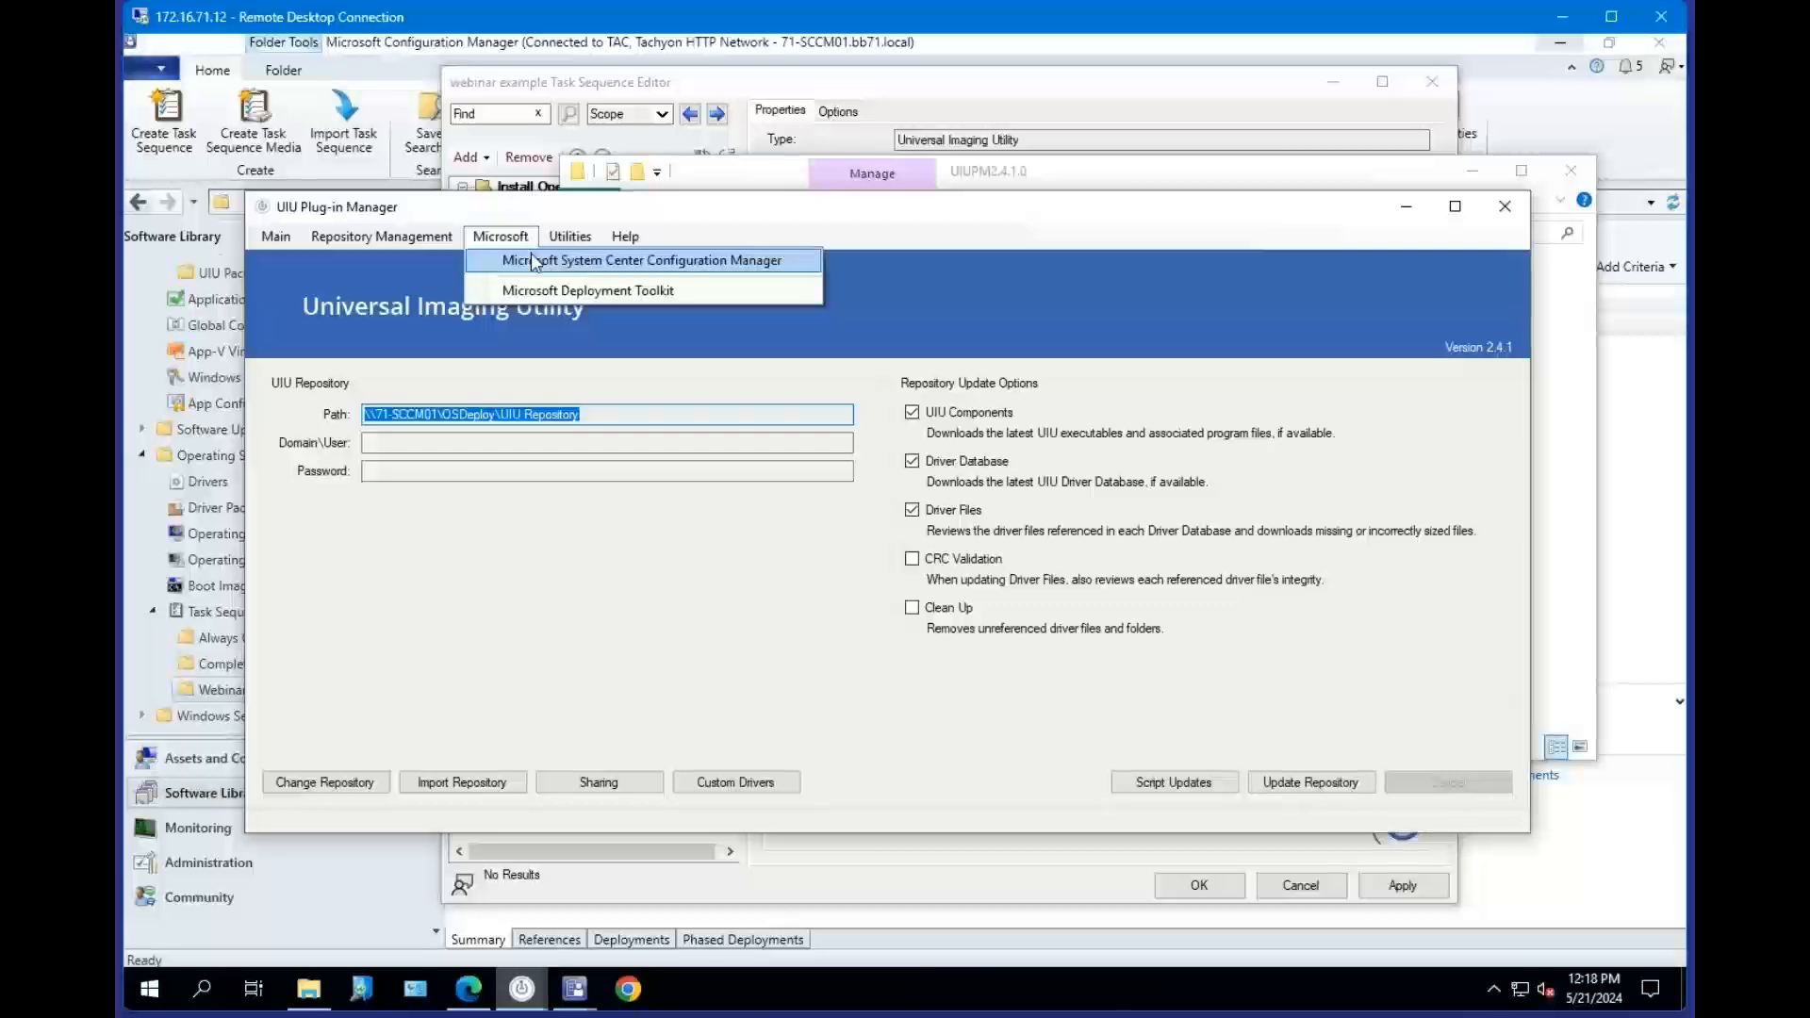
click(375, 241)
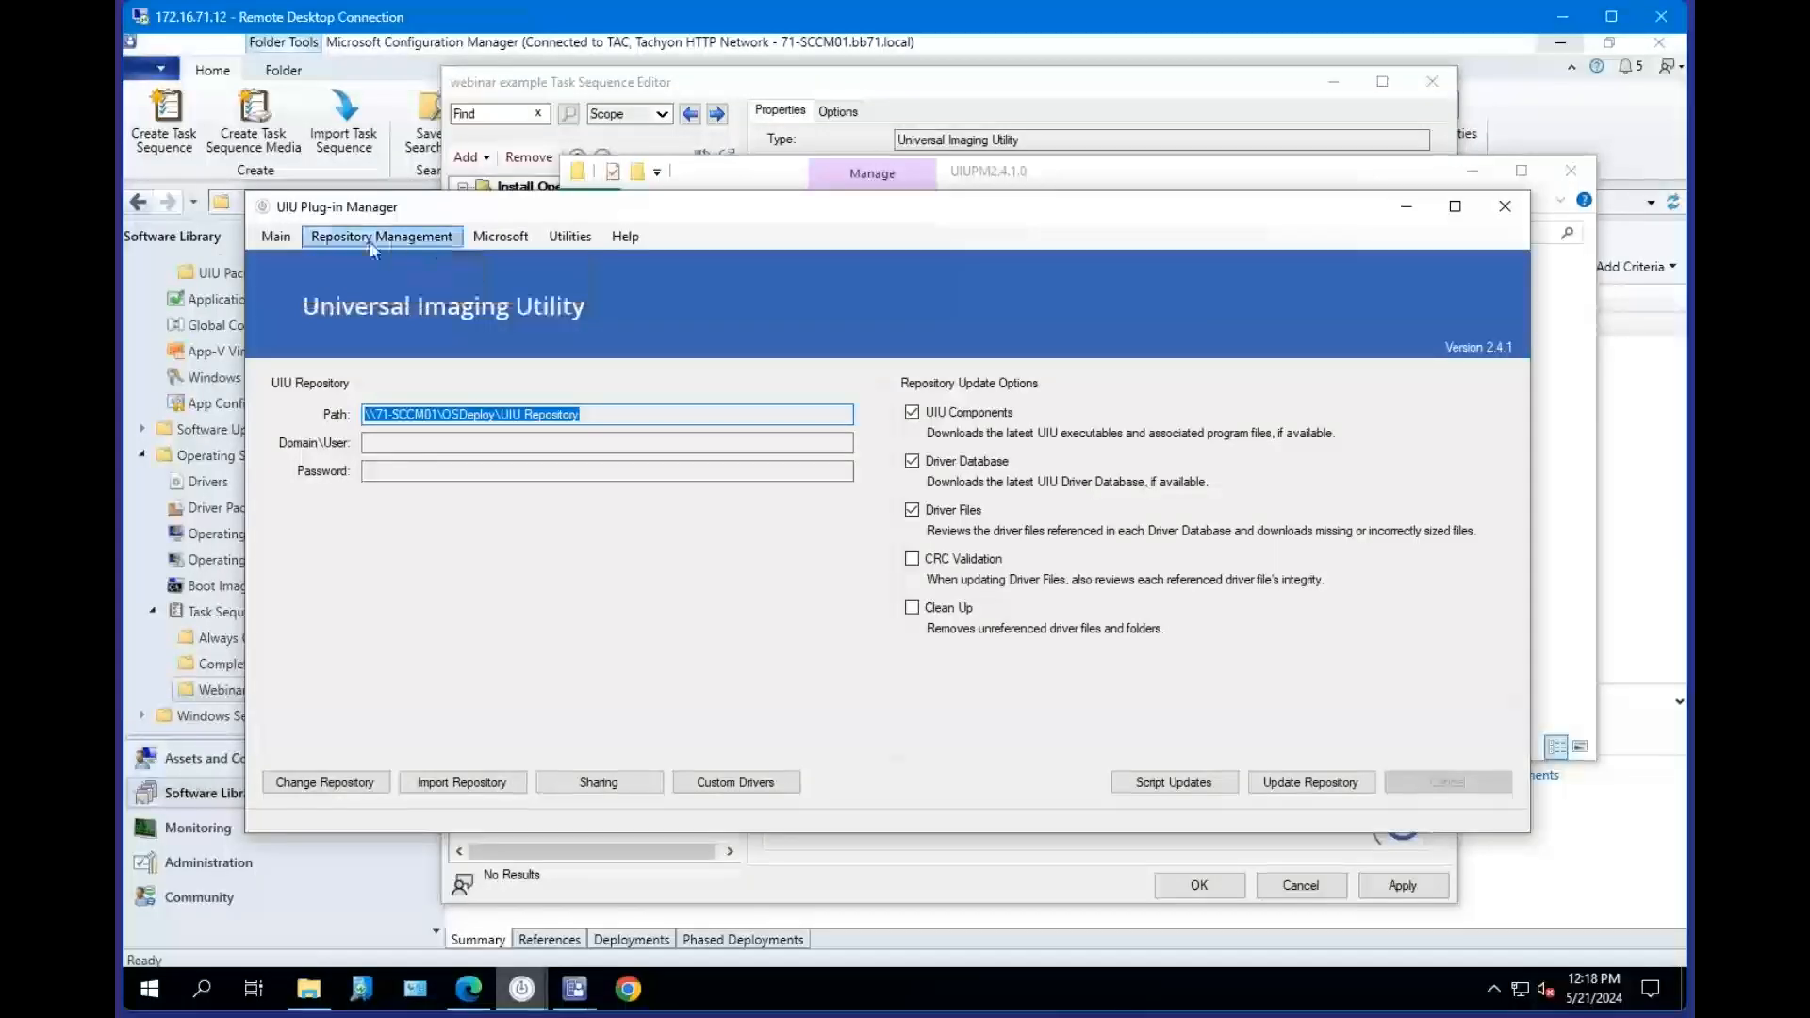
click(279, 235)
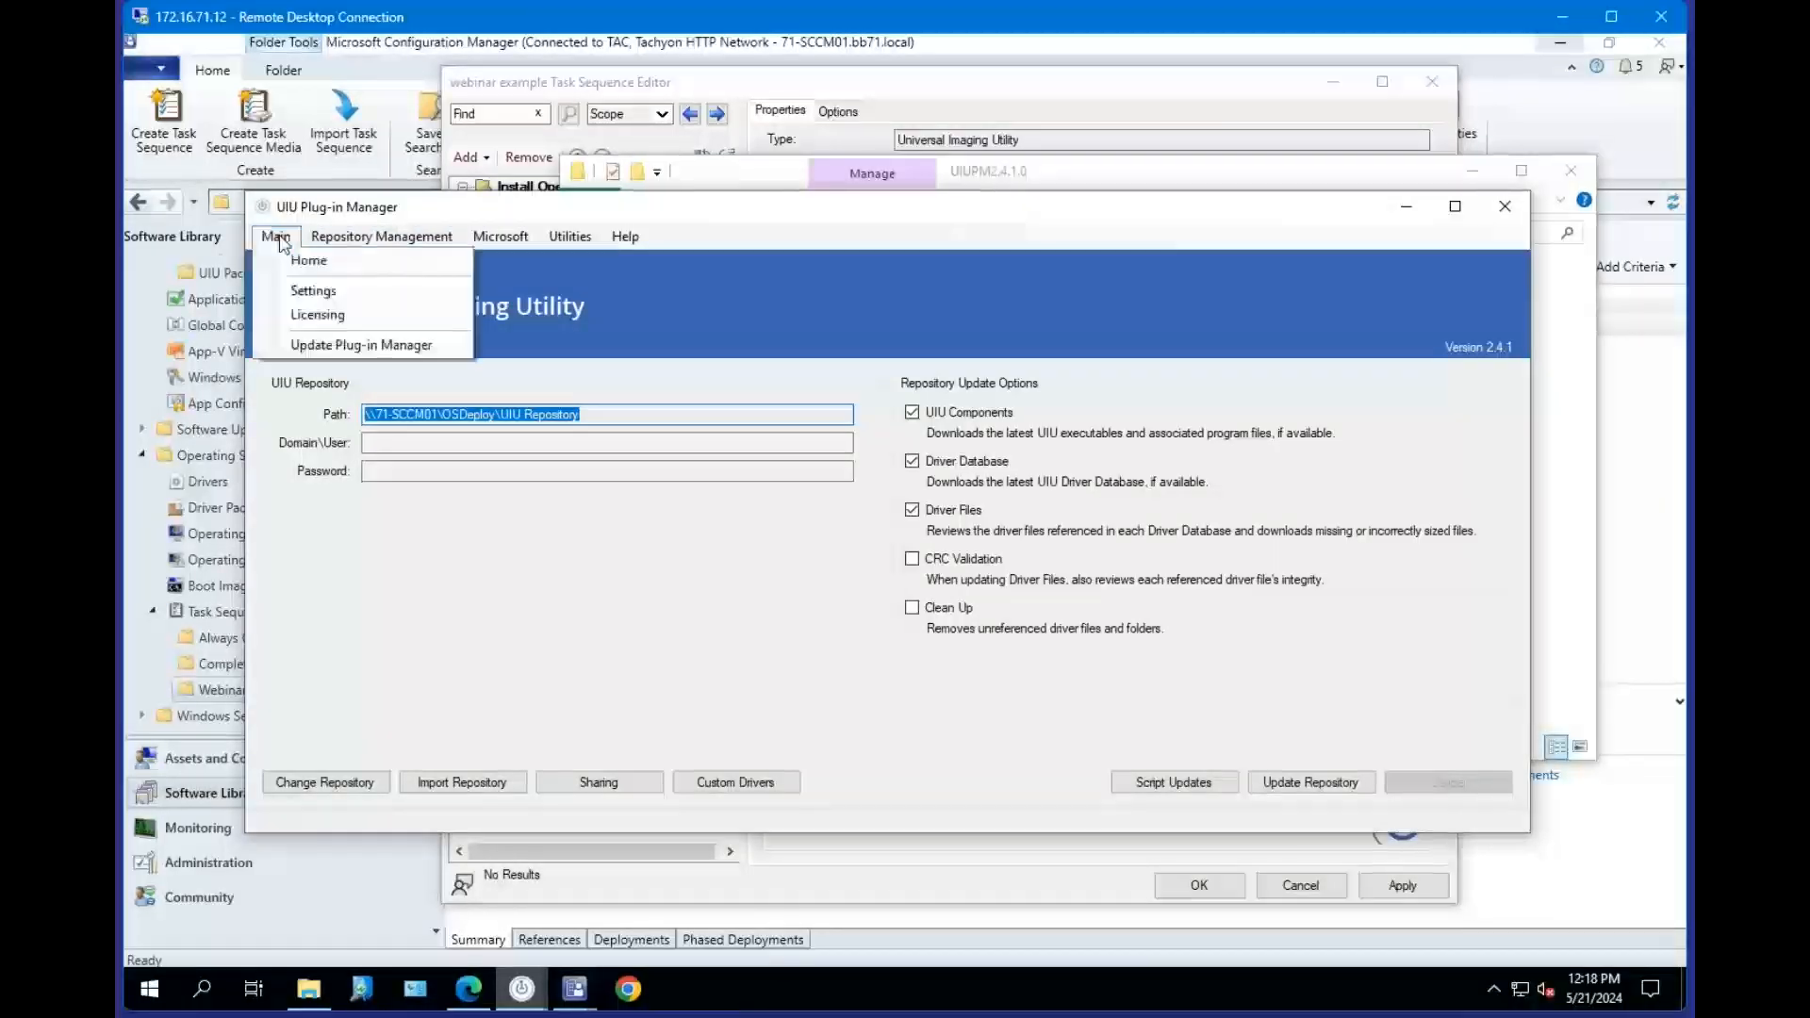
click(357, 240)
click(363, 239)
click(281, 238)
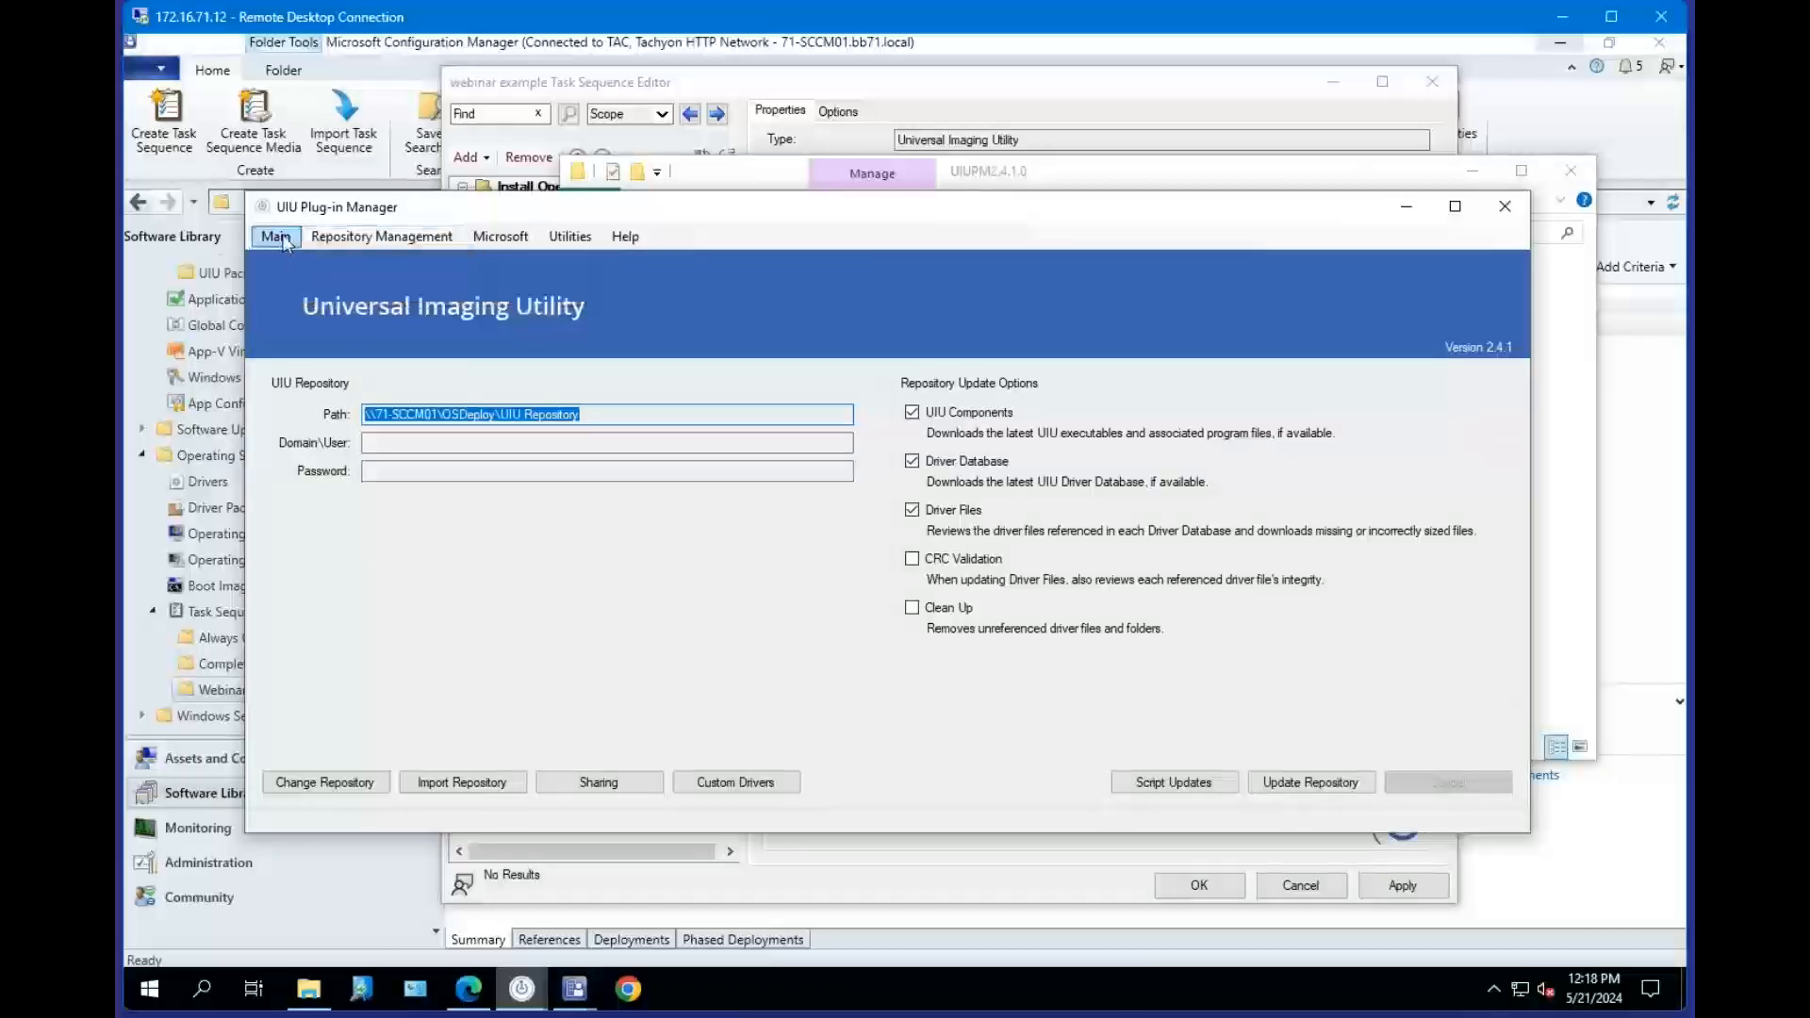
Open Settings, run Save & Test on the Internet tab with no proxy entered, and view the Performance tab.
click(284, 241)
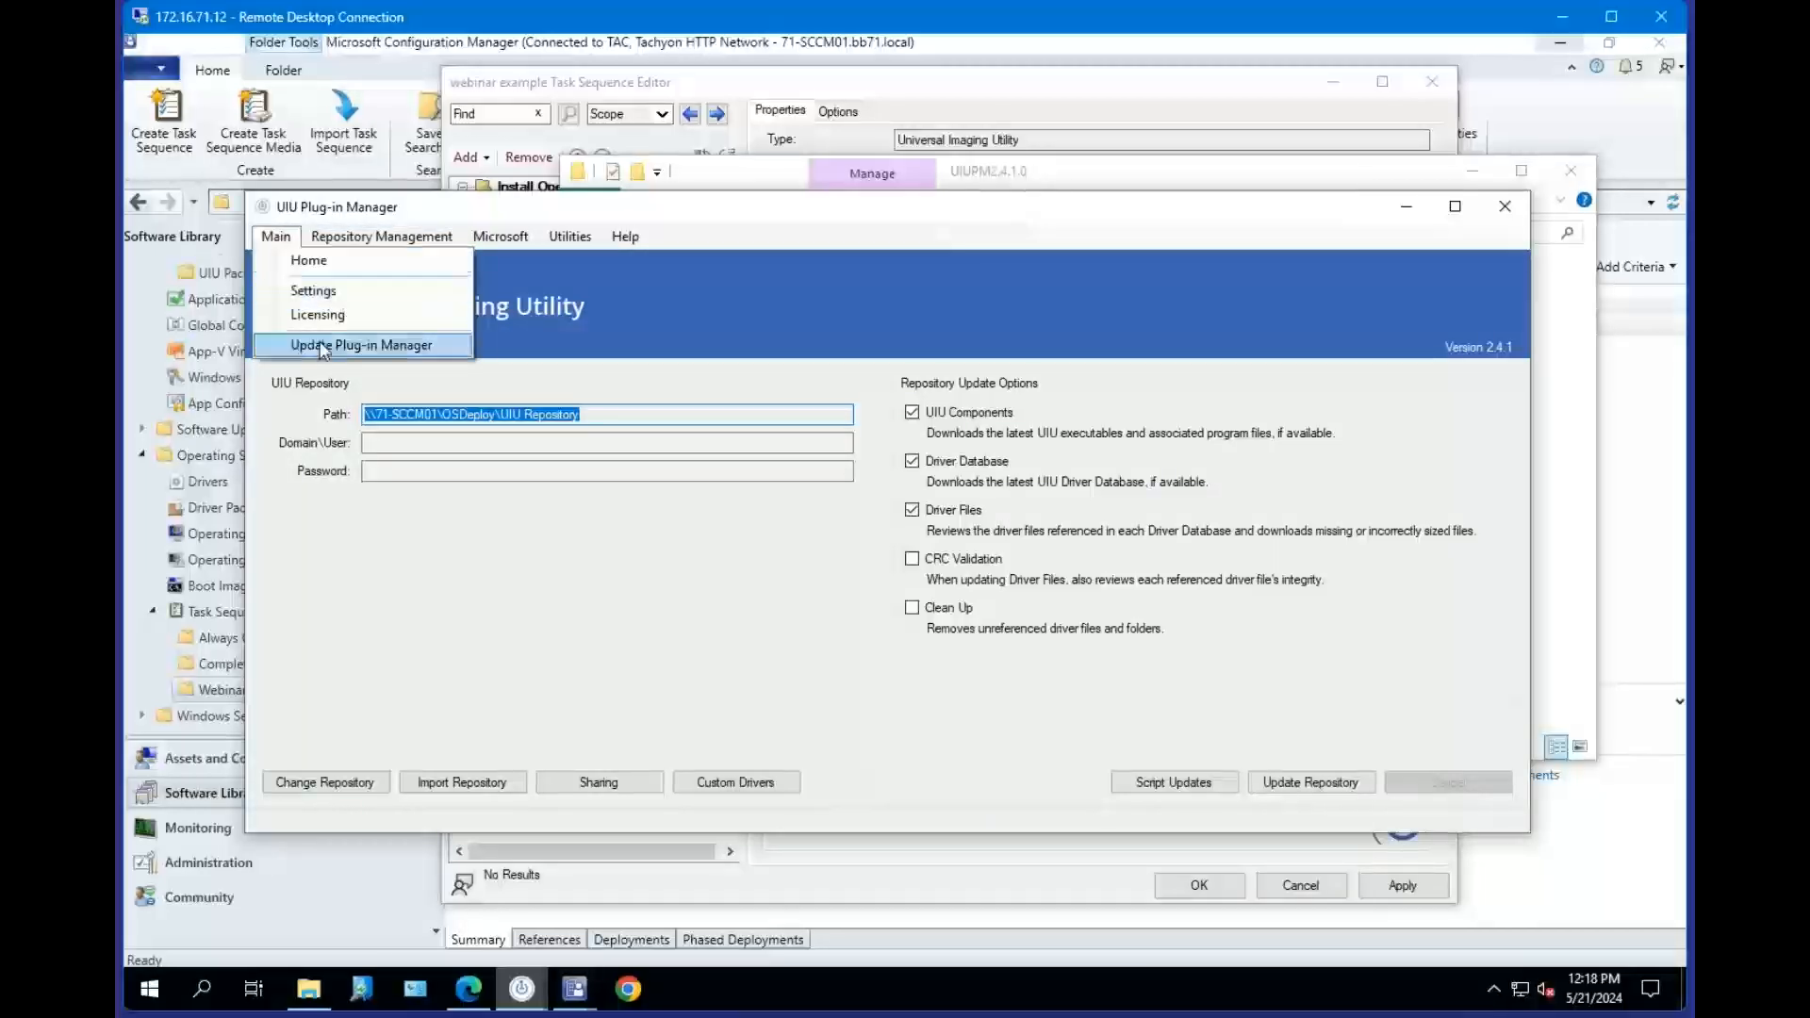
click(302, 291)
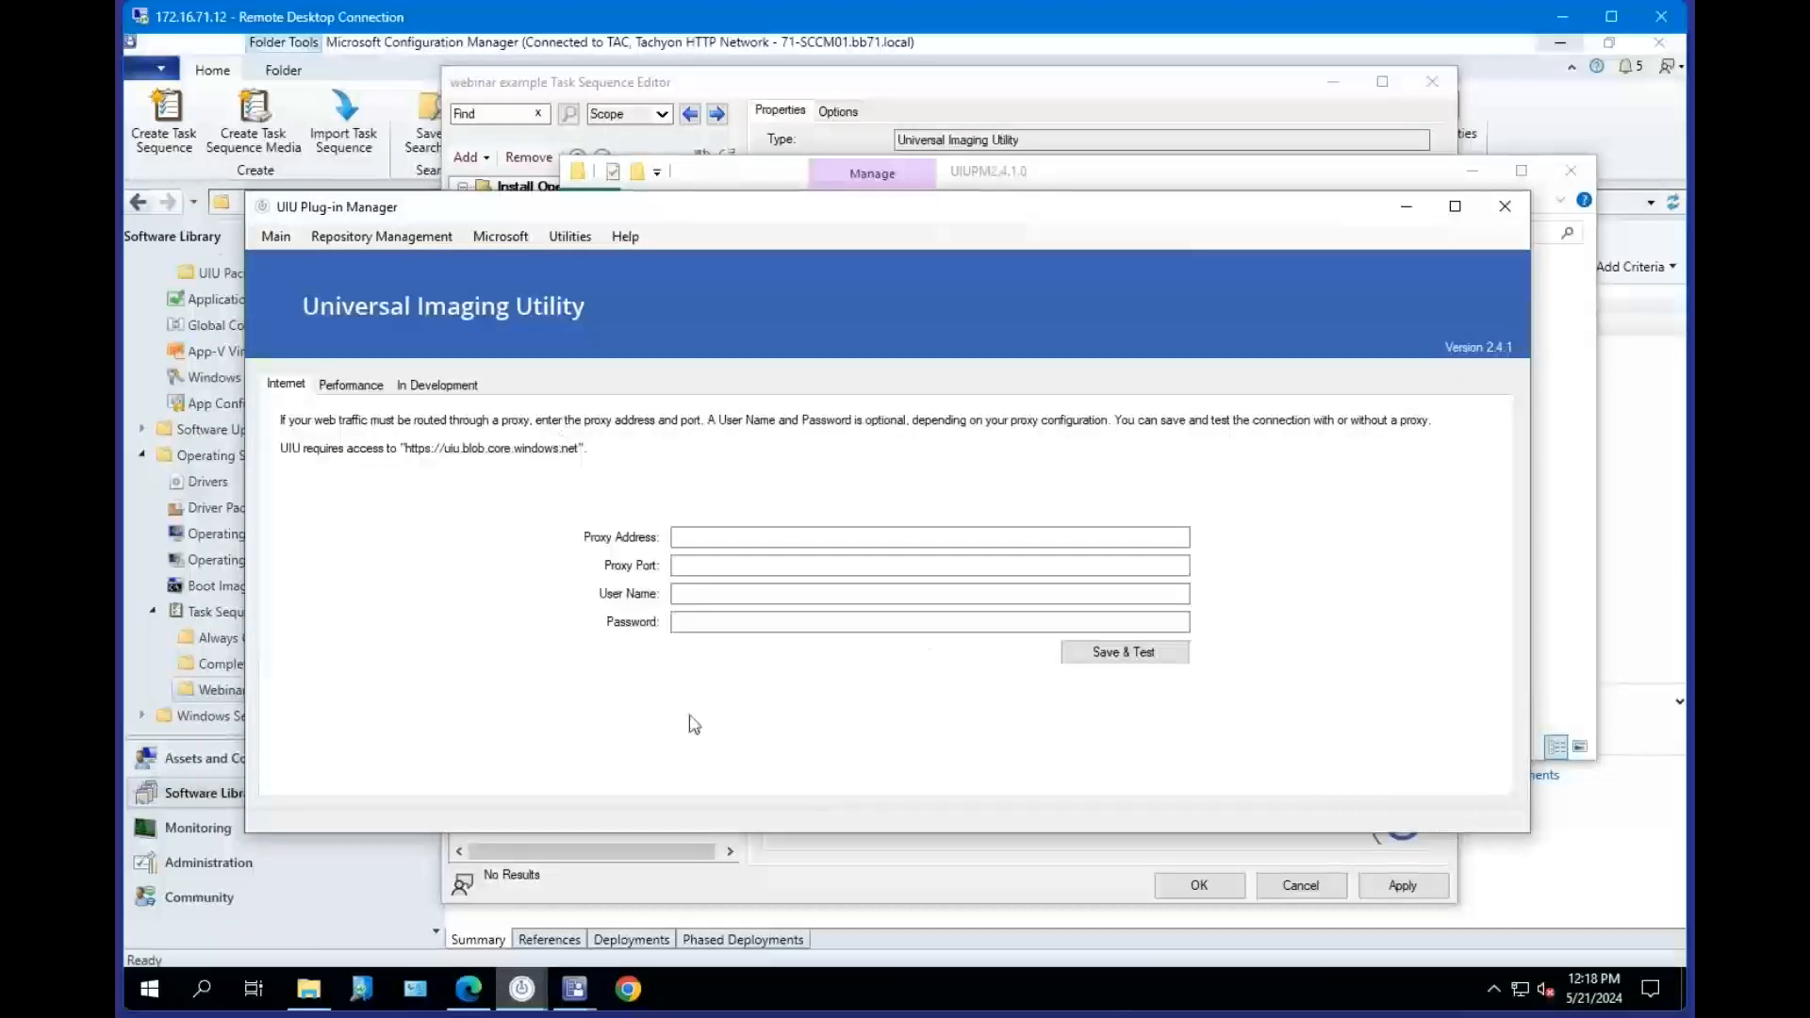
click(1123, 657)
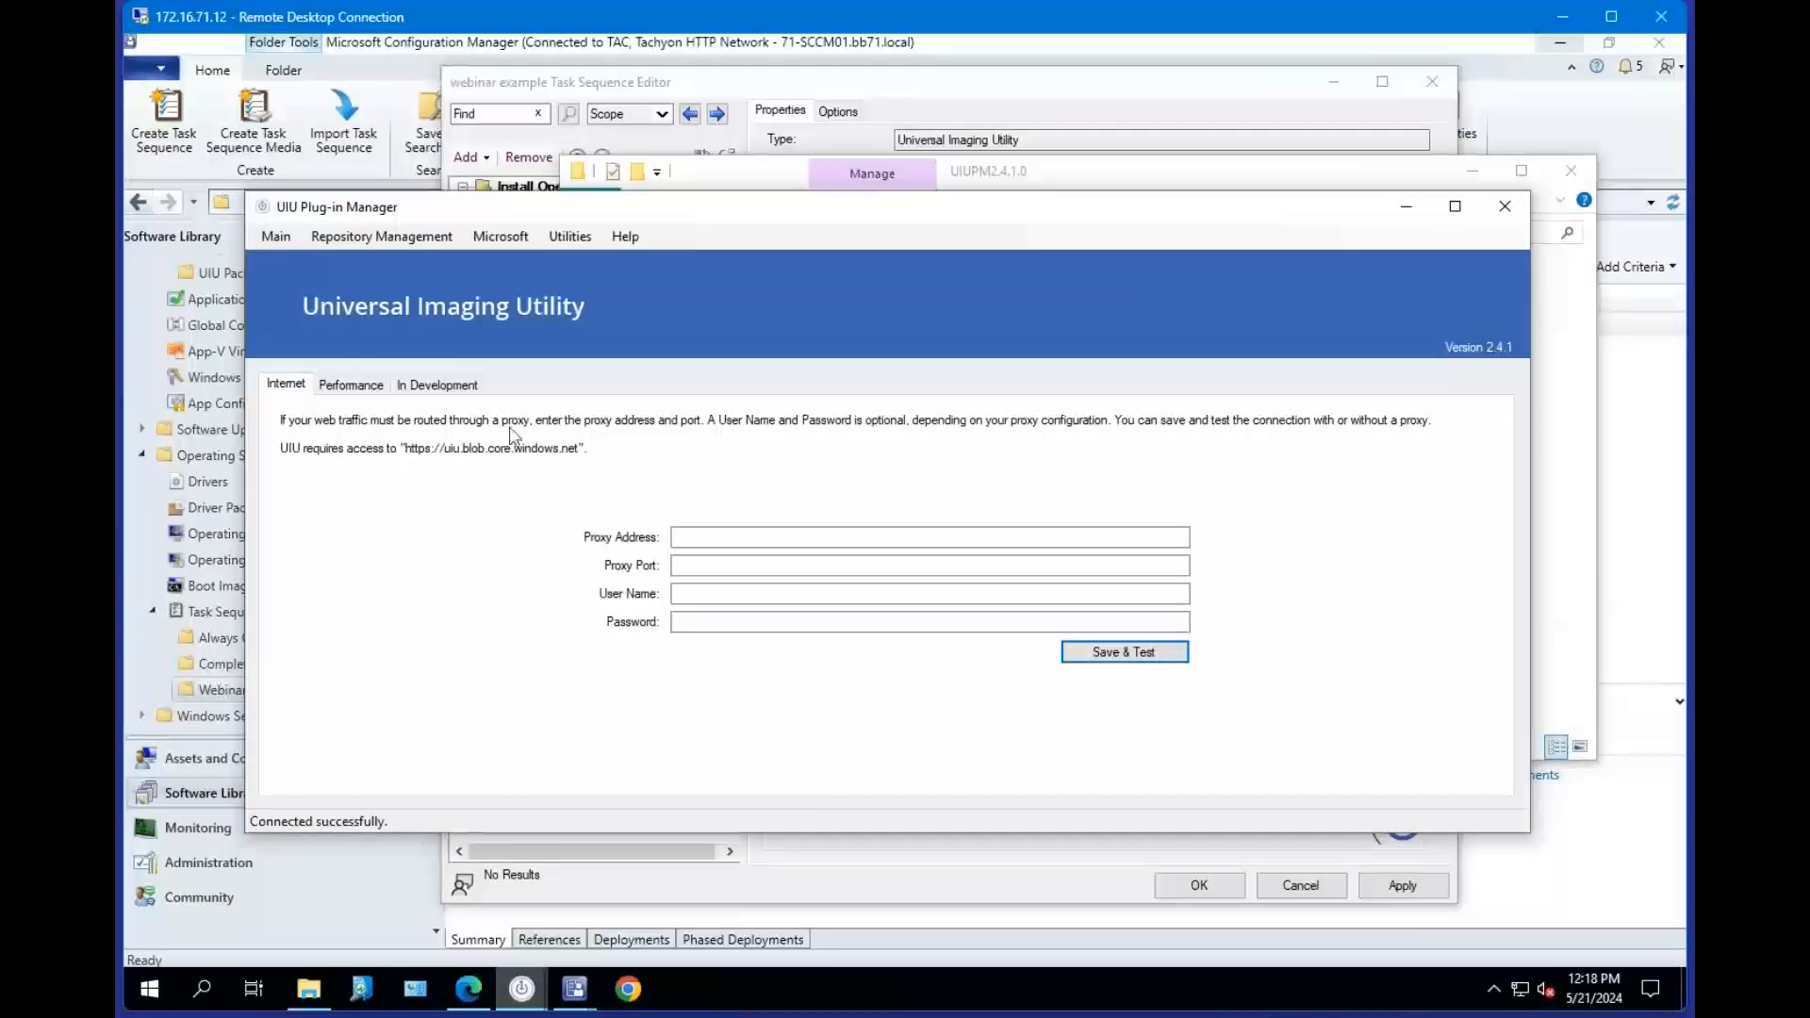
click(353, 387)
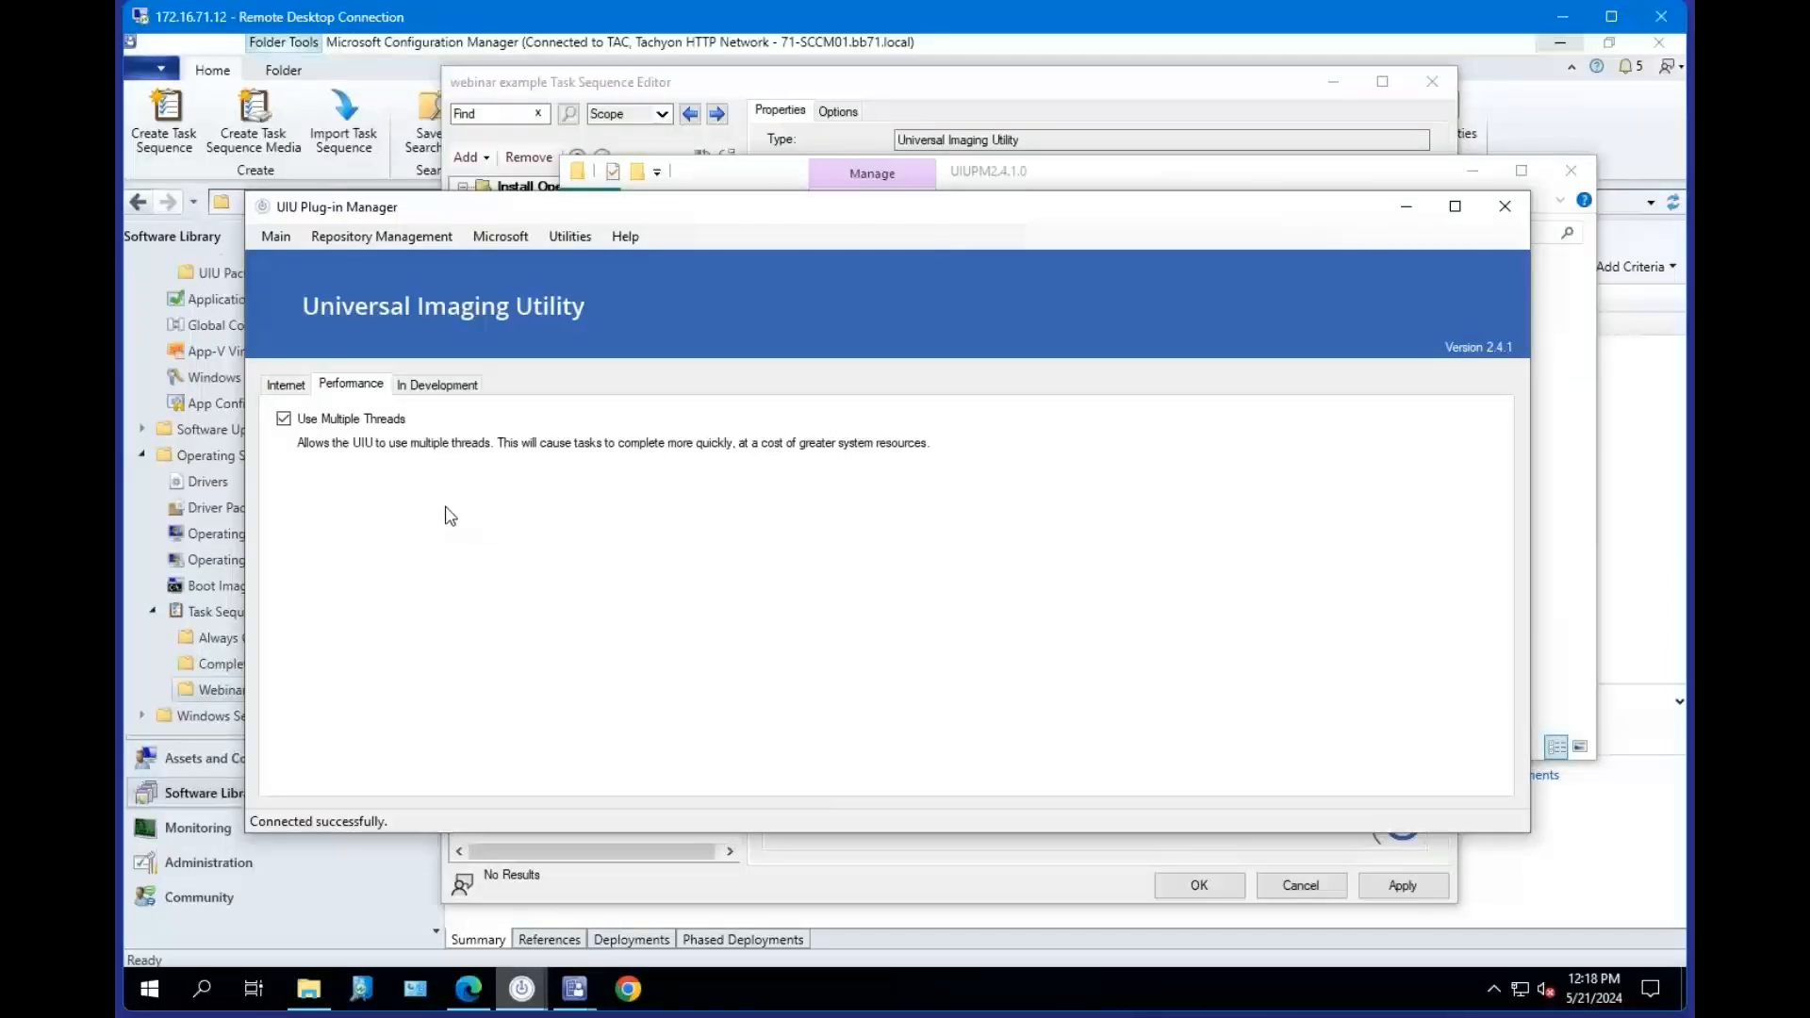
Return to Repository Management and place the cursor in the UIU Repository Path field.
click(406, 236)
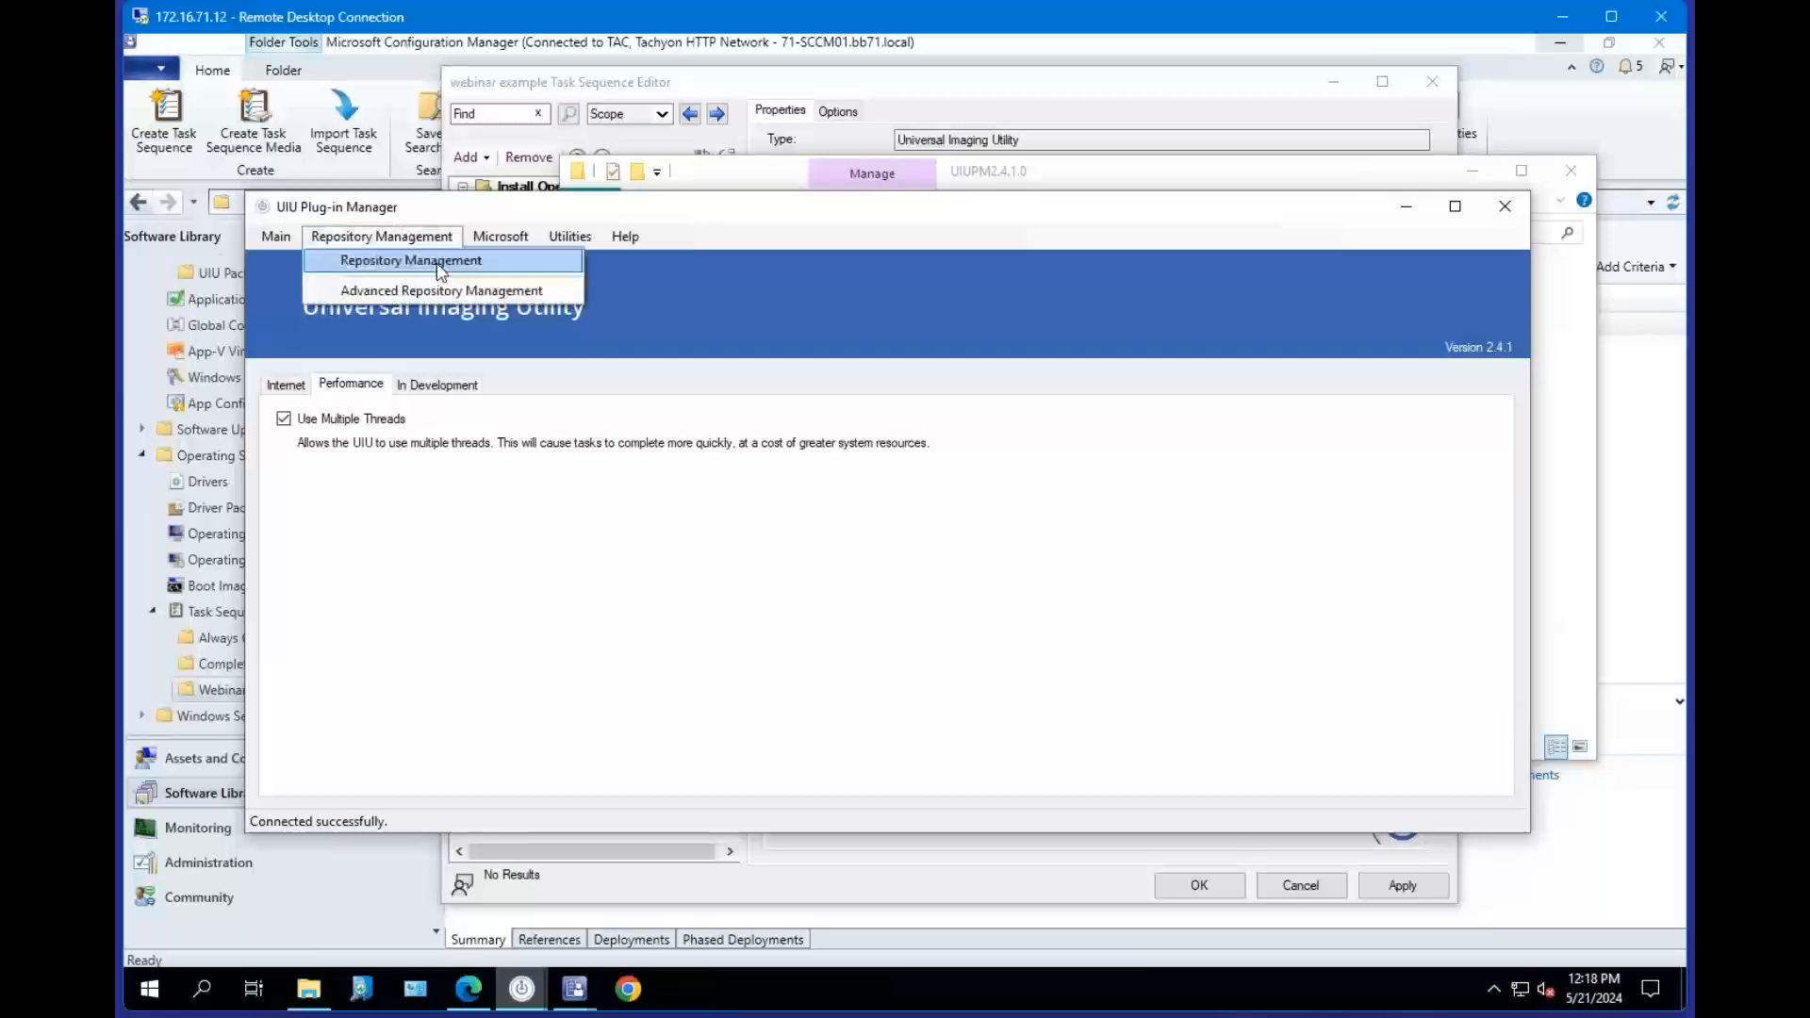
click(435, 260)
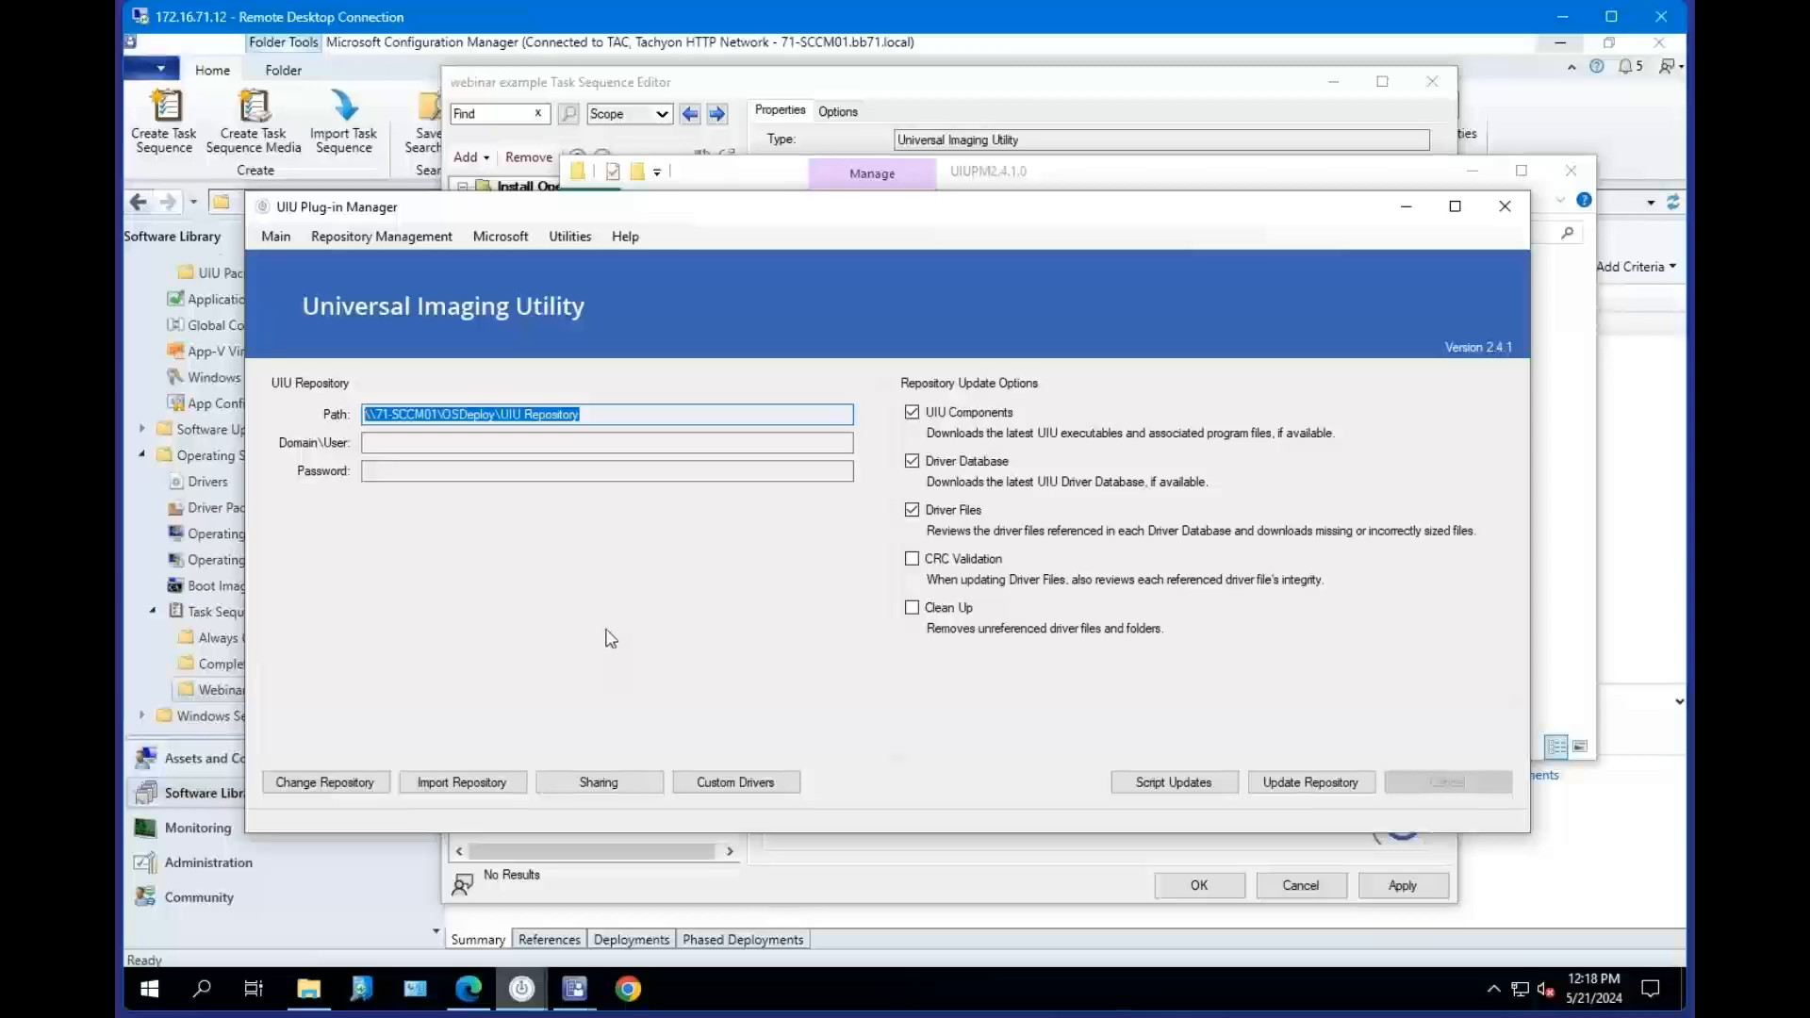
click(590, 414)
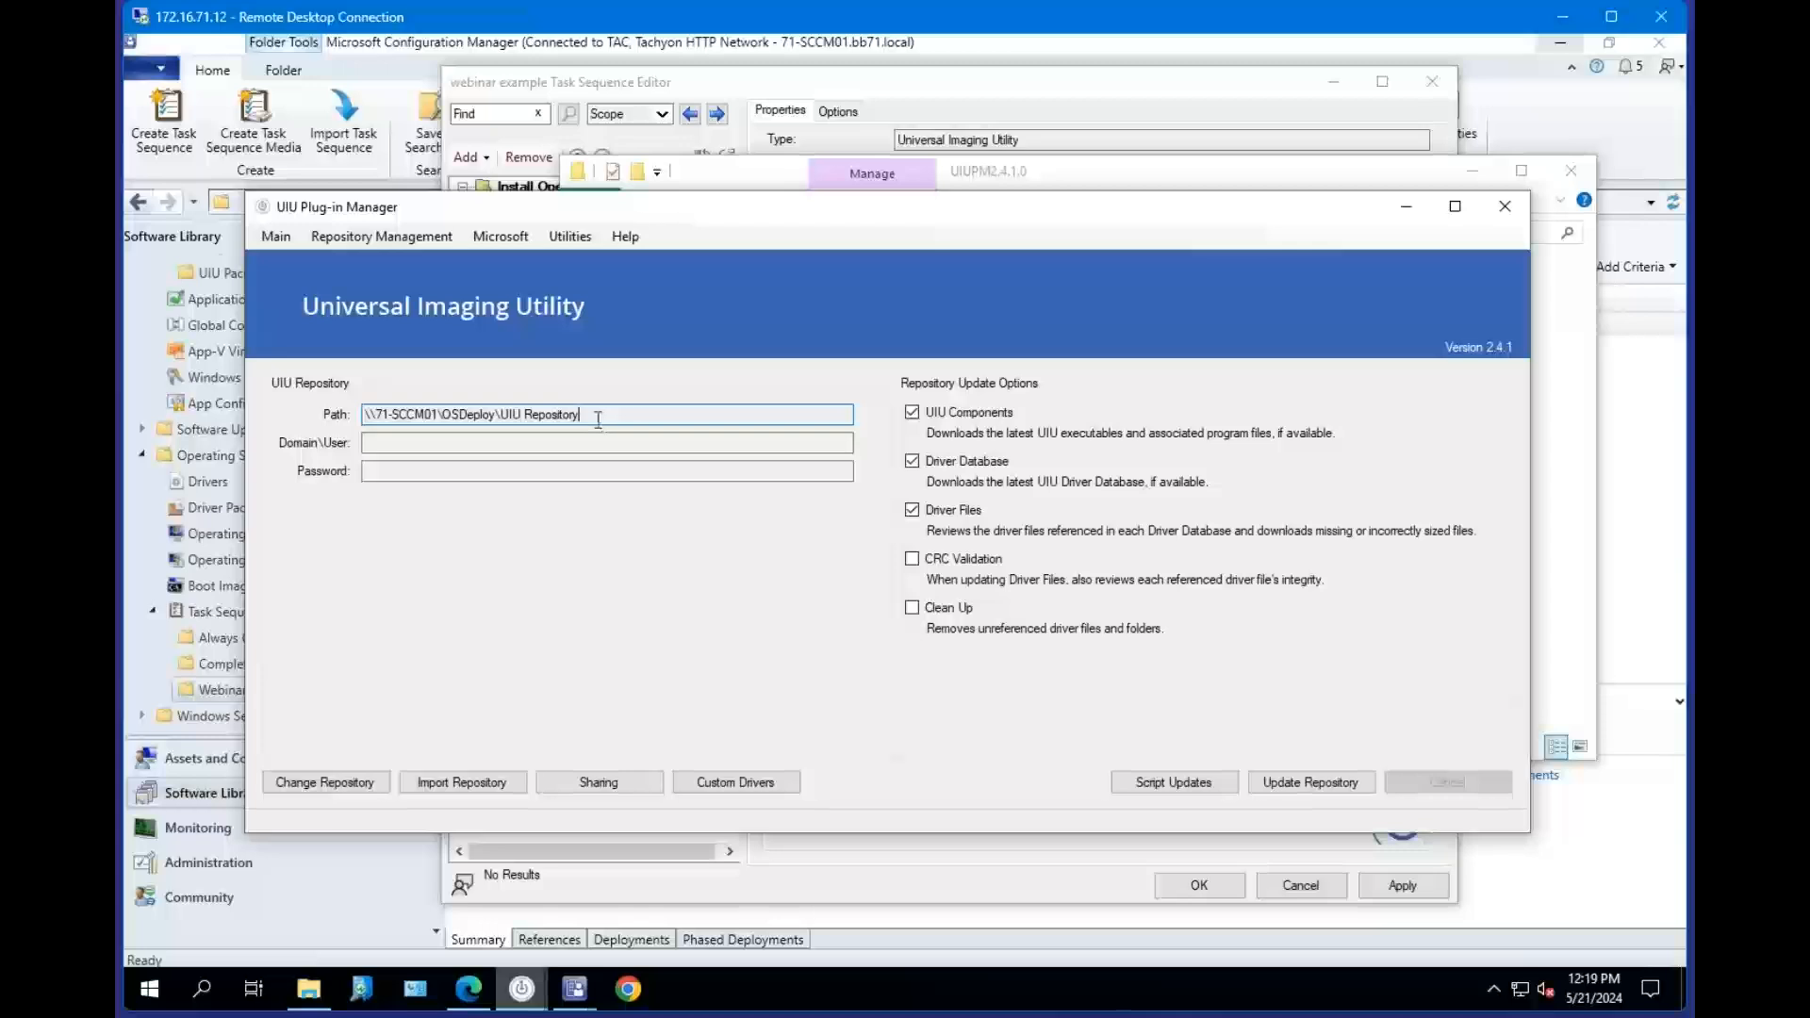
Open the Plug-in Manager settings and clear the Beta option on the In Development tab.
click(275, 237)
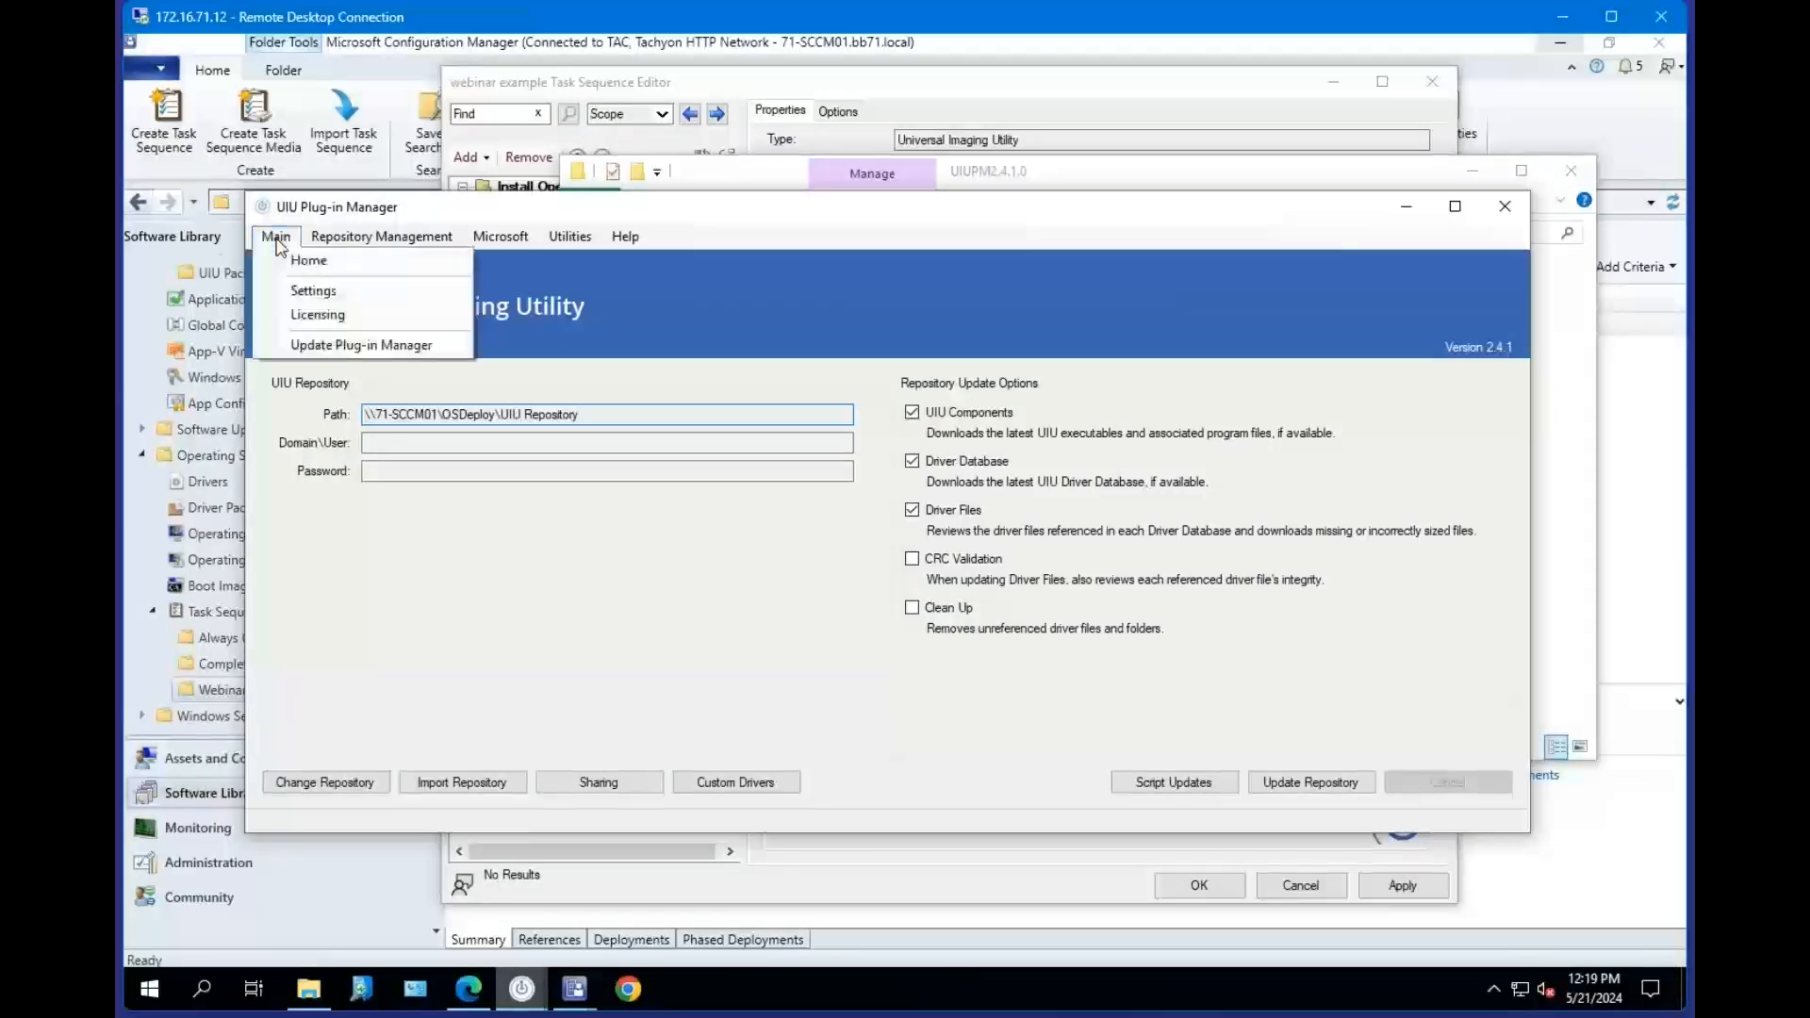
click(297, 293)
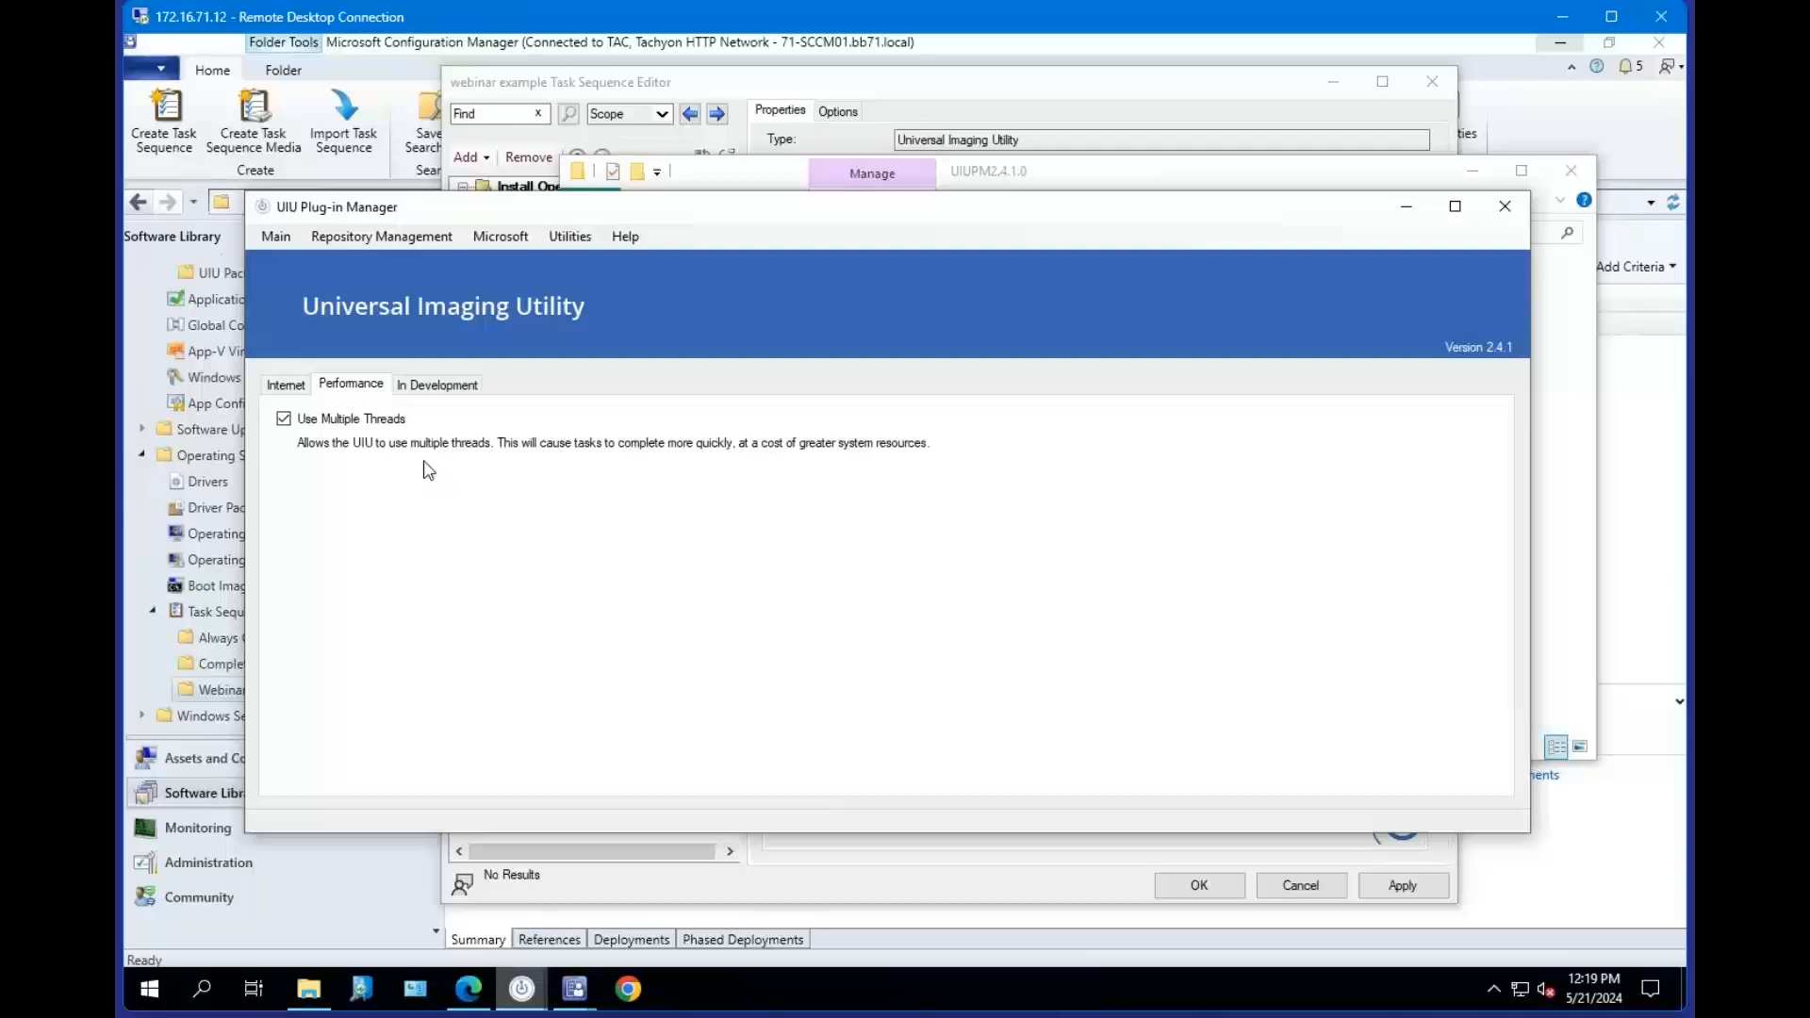
click(283, 419)
click(283, 419)
click(429, 387)
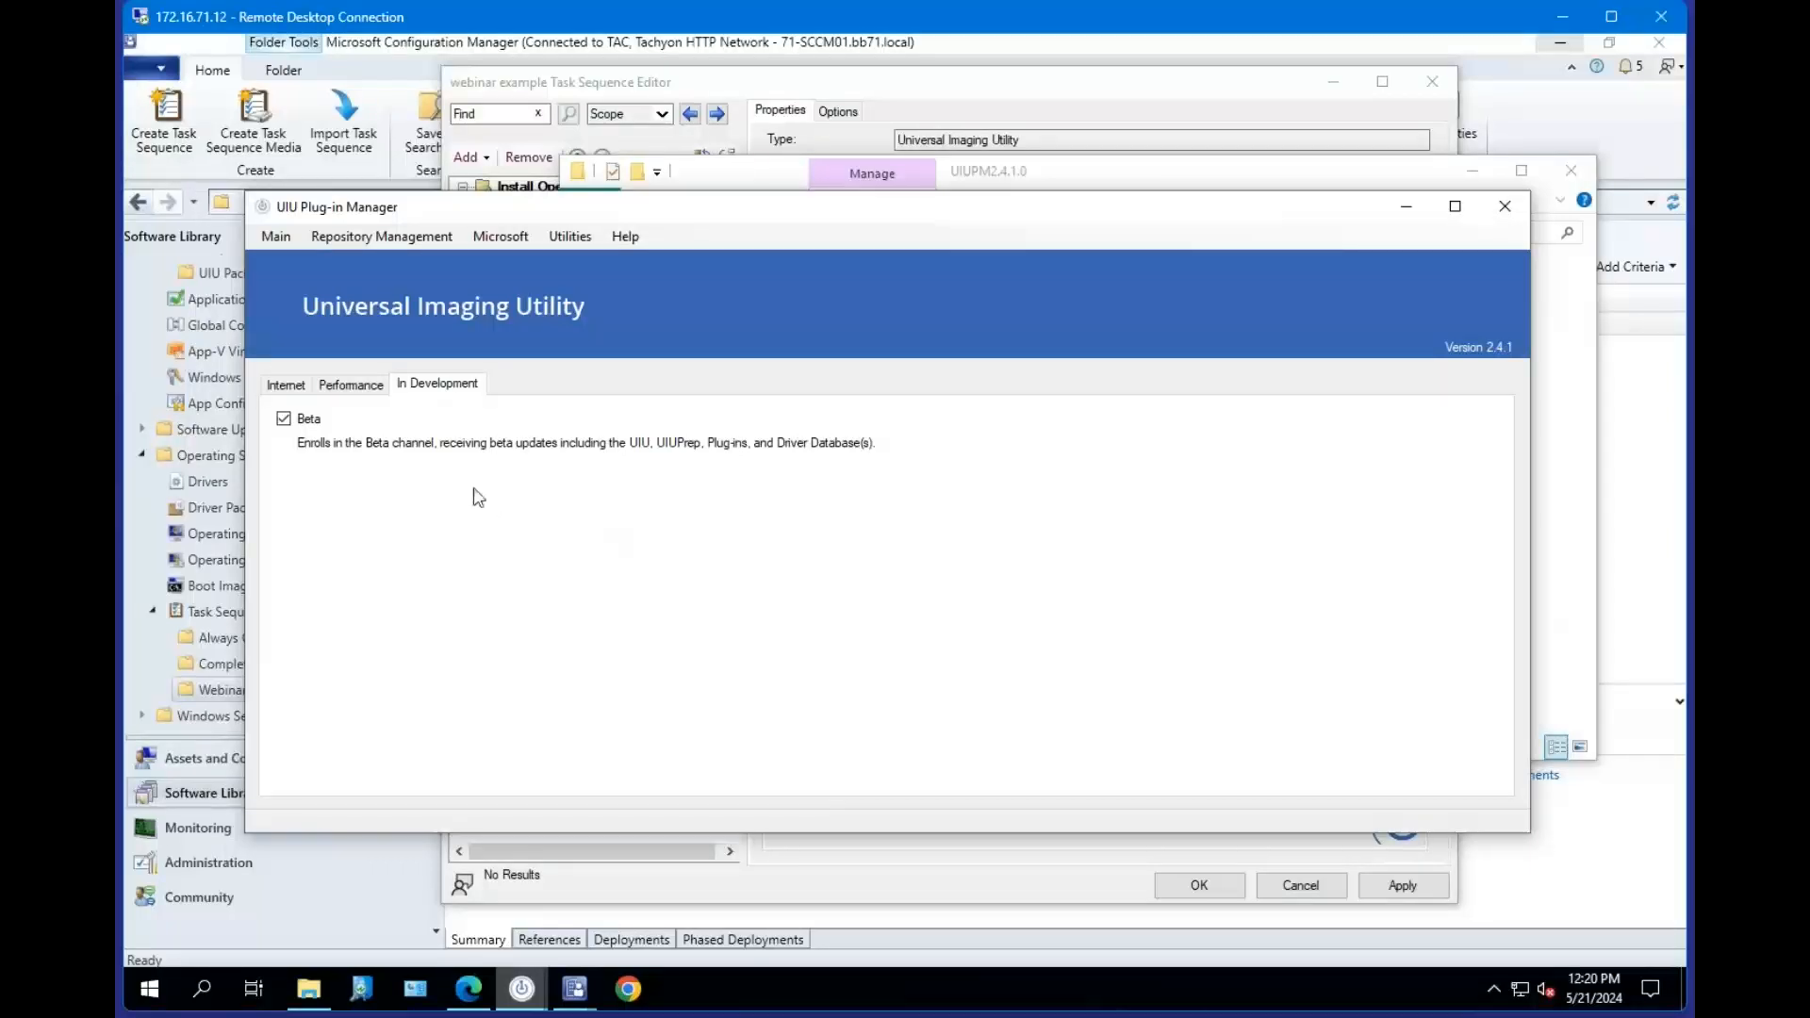
click(292, 424)
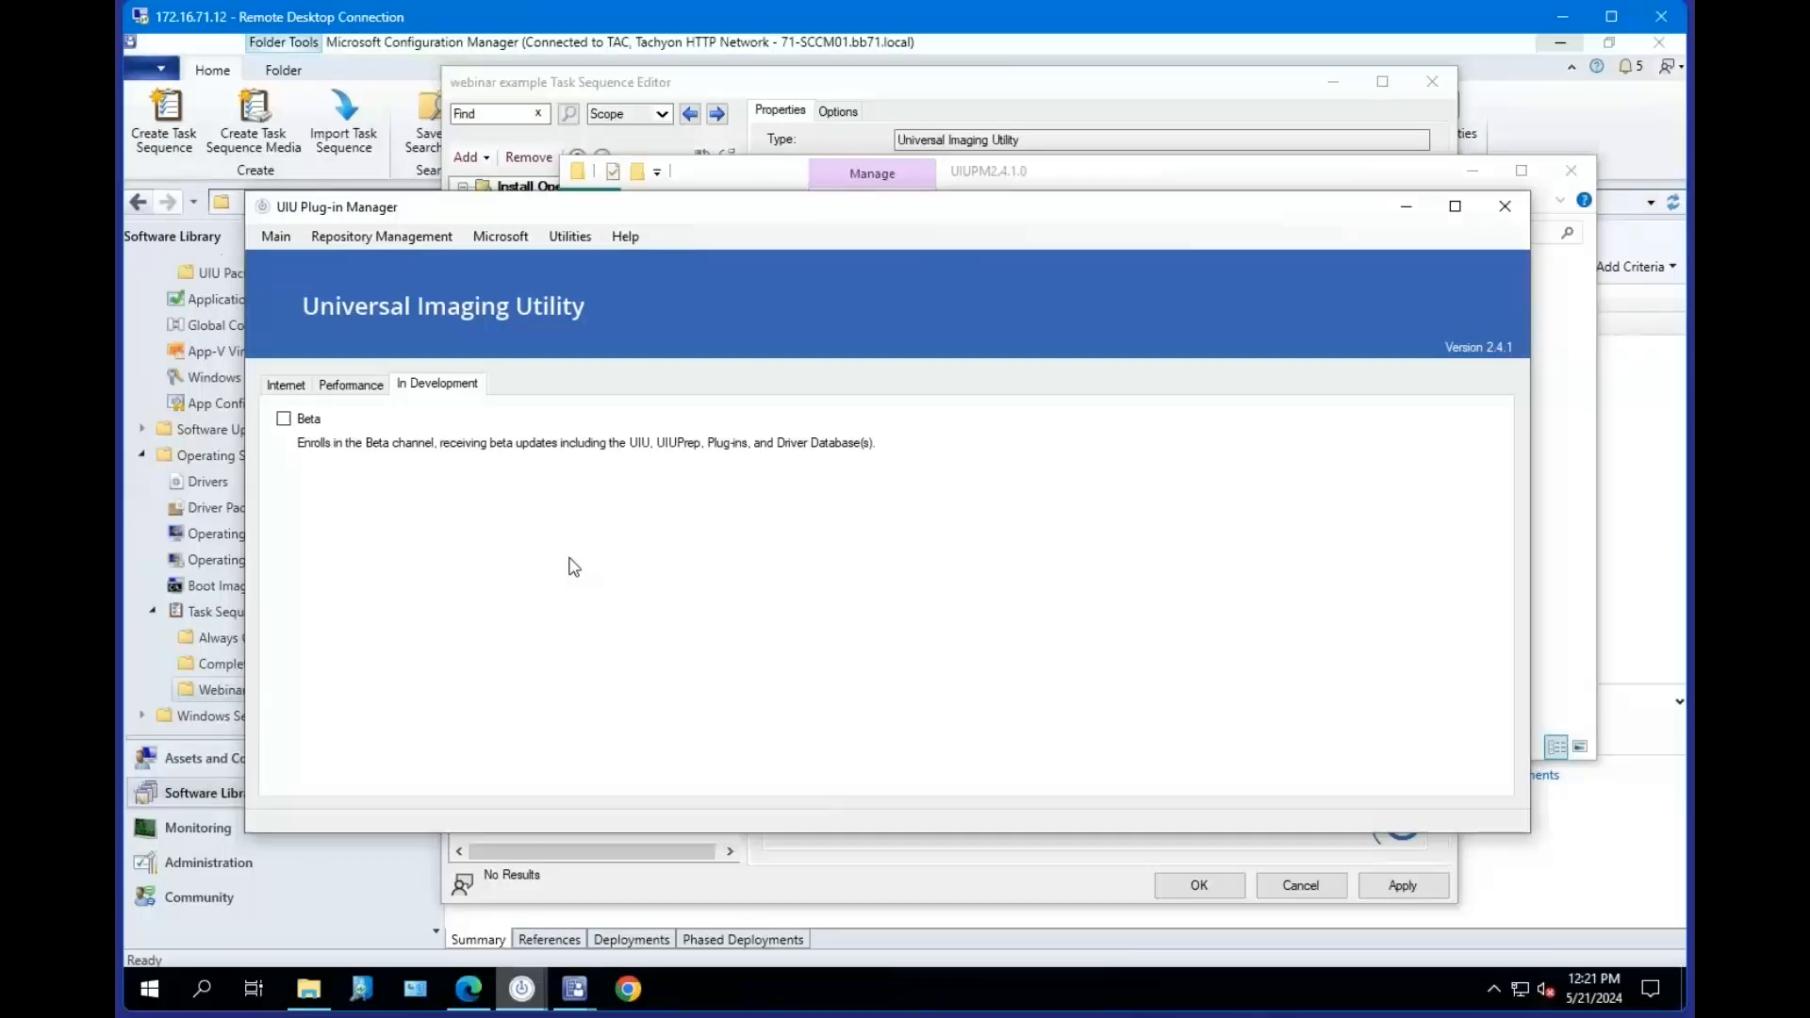
Review the Performance, In Development and Internet settings tabs, then return to the Repository Management page.
click(351, 384)
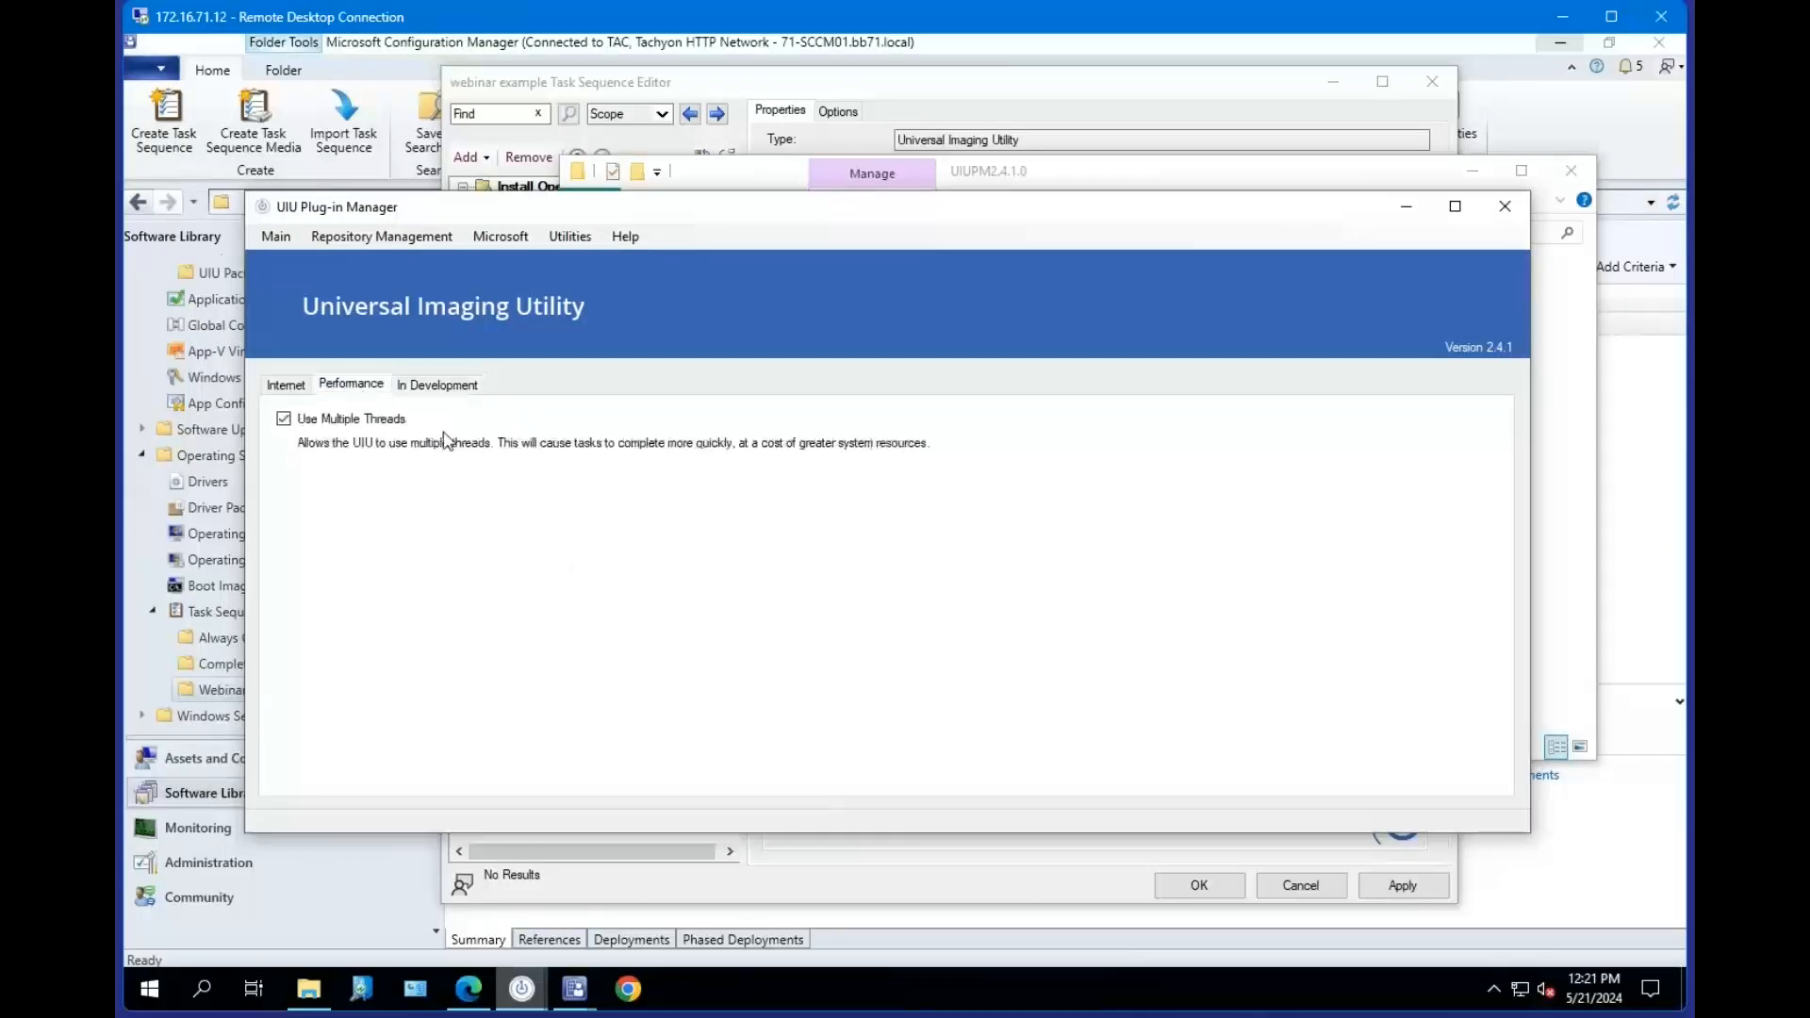
click(436, 387)
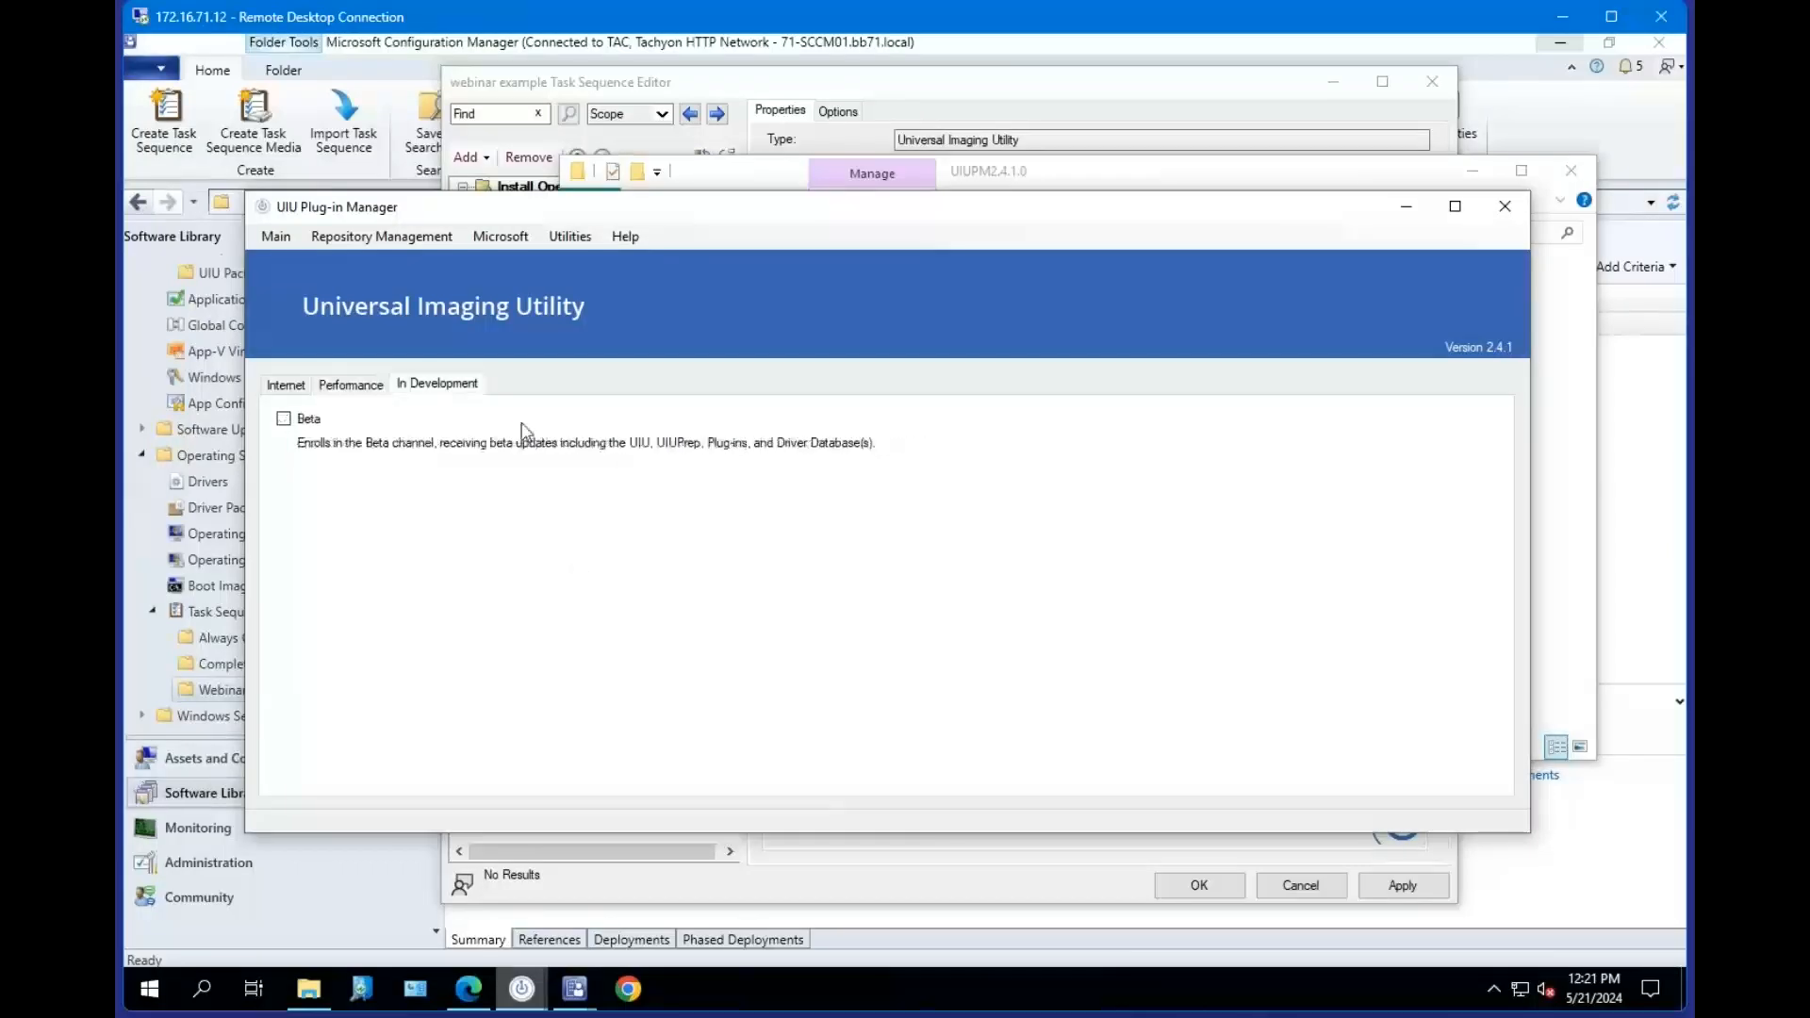
click(353, 387)
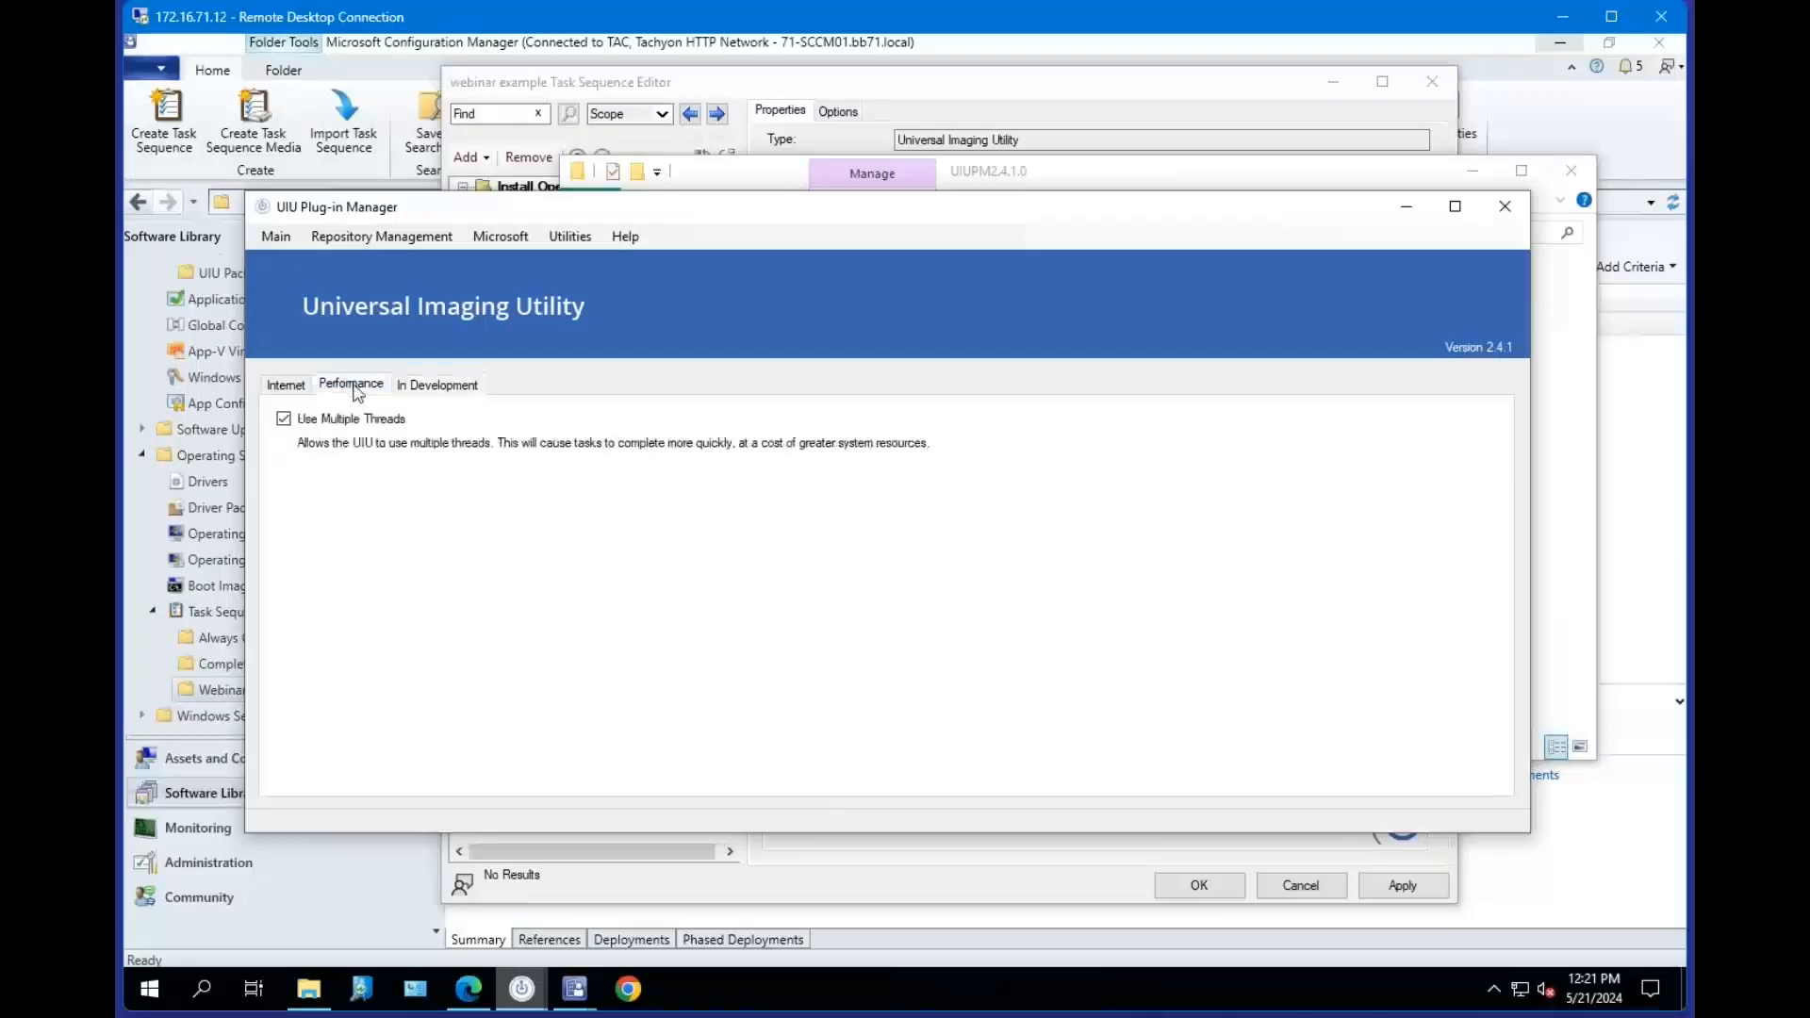
click(286, 386)
click(276, 237)
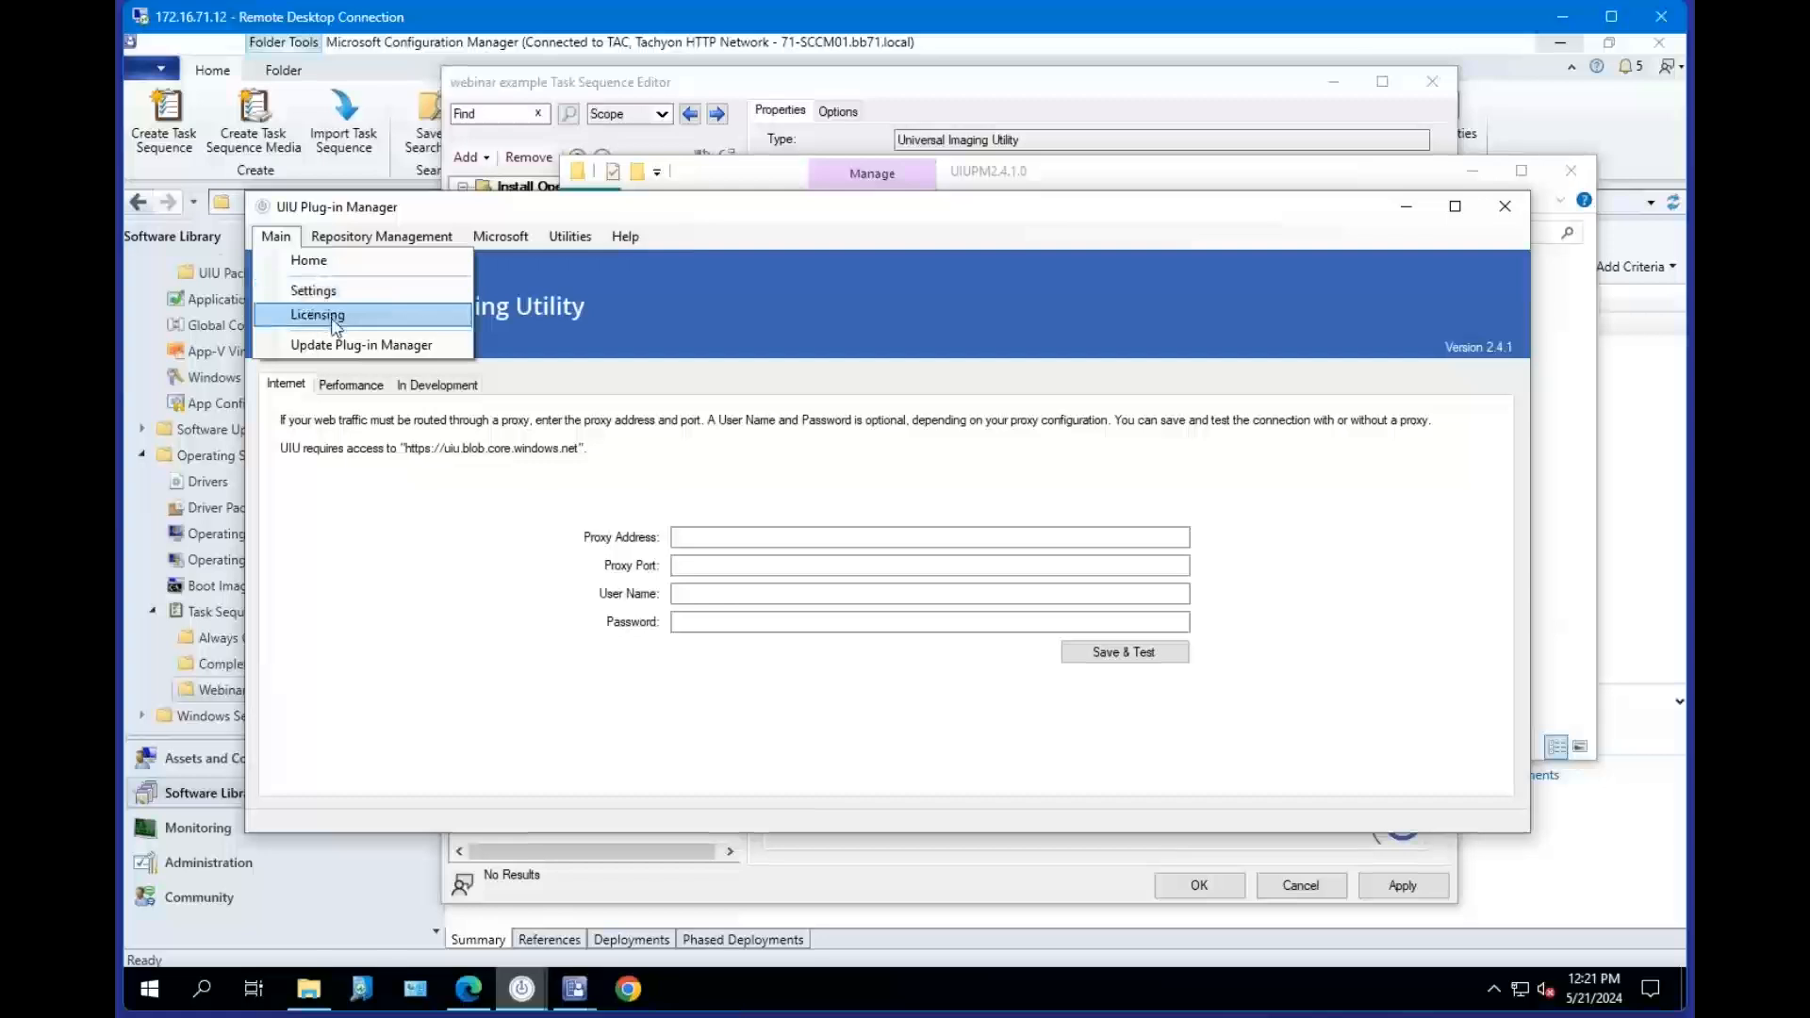
mouse_move(382, 236)
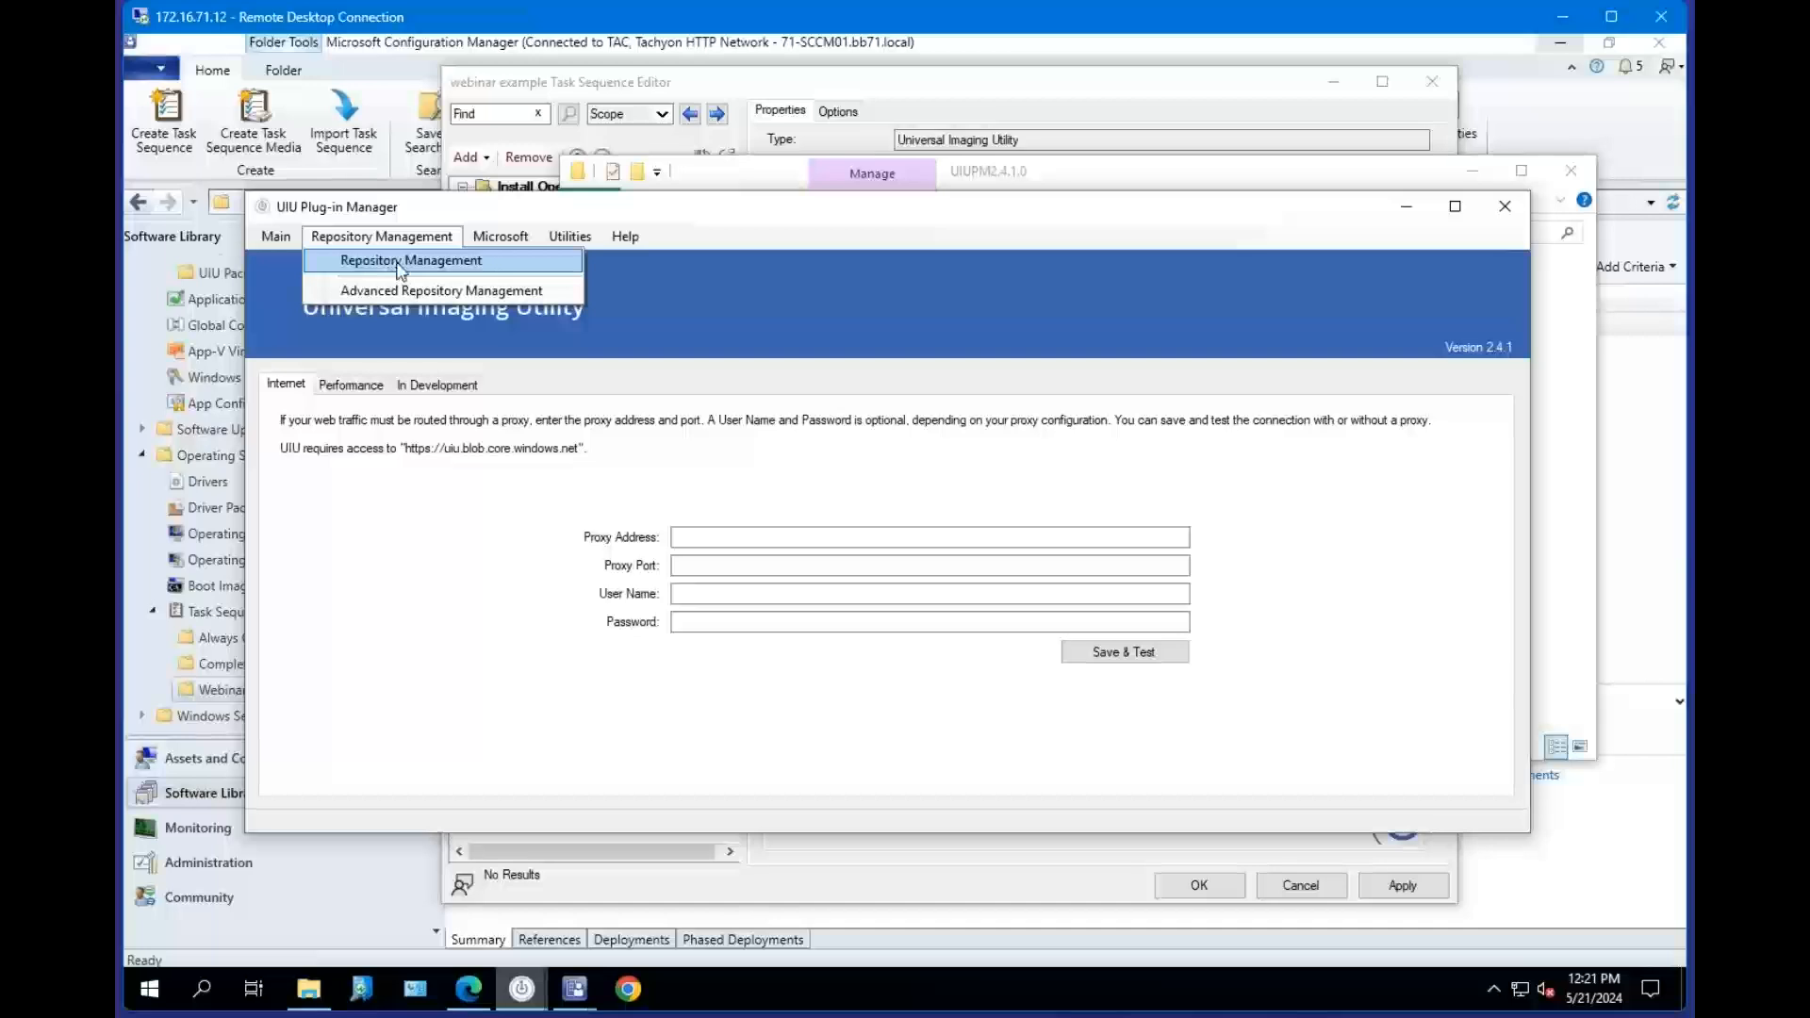
click(400, 265)
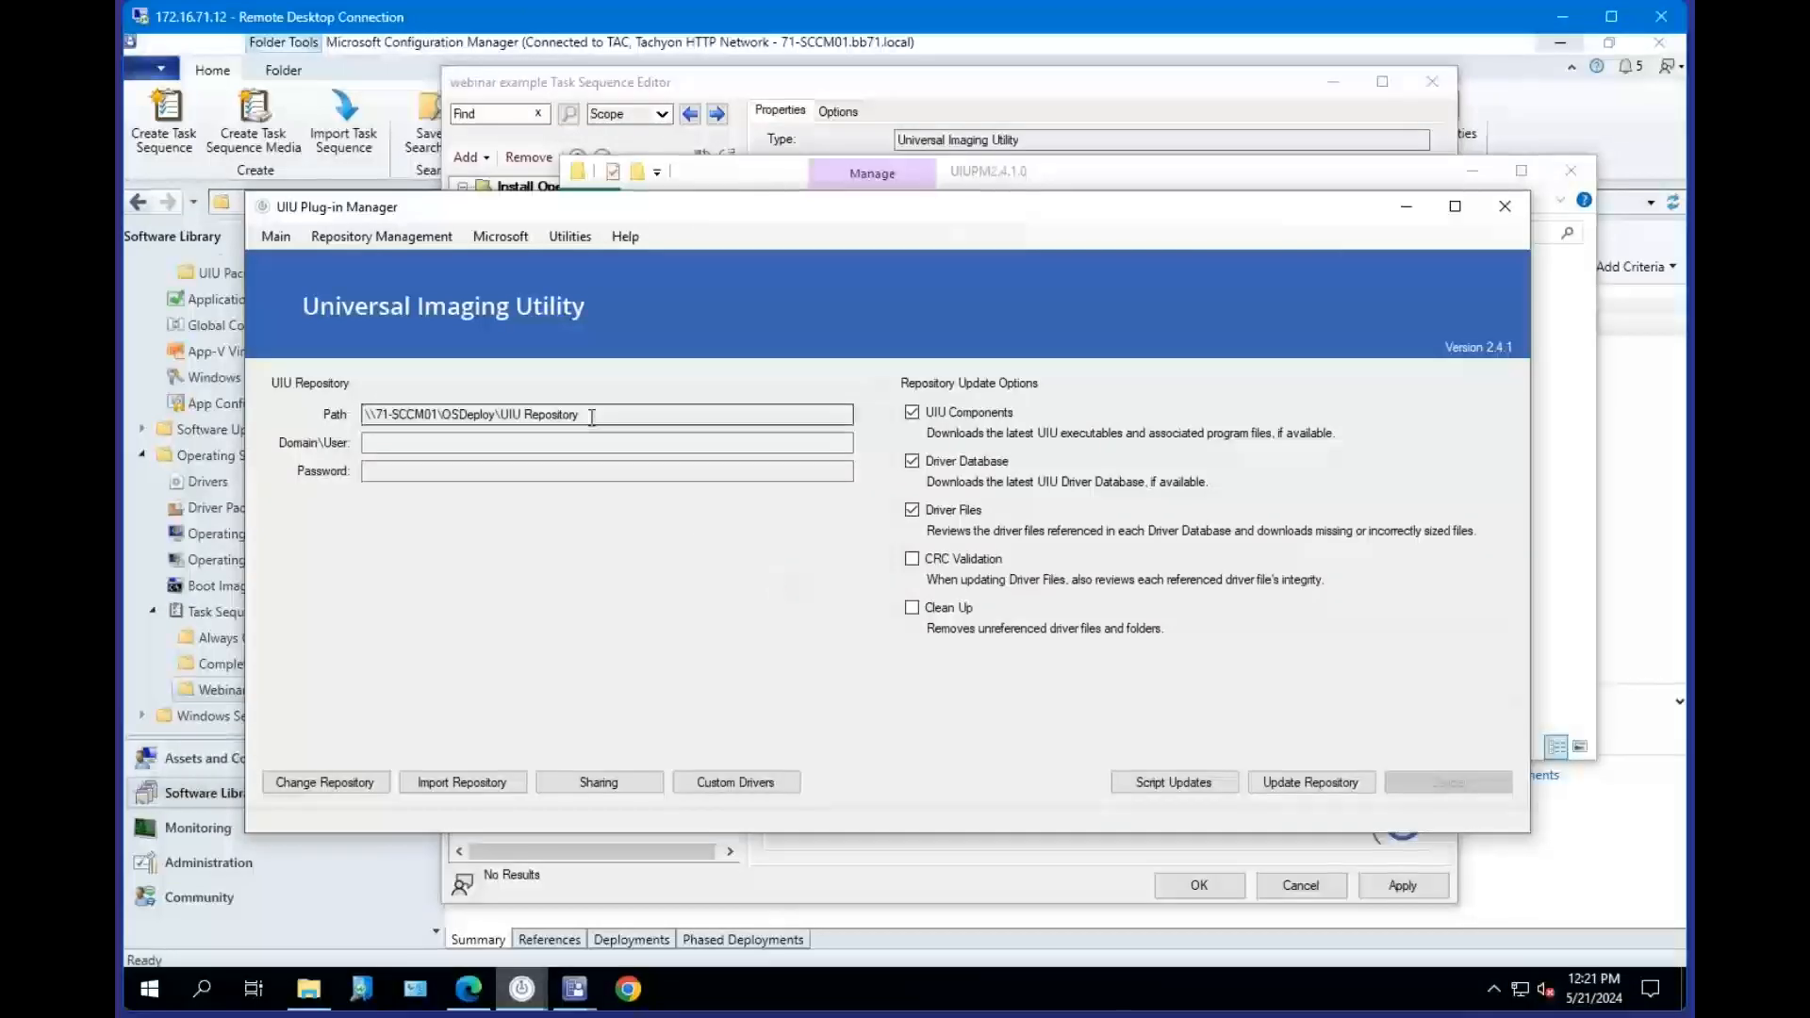
Open the Change Repository dialog, try entering a repository path and credentials, and cancel it.
drag(593, 422, 364, 420)
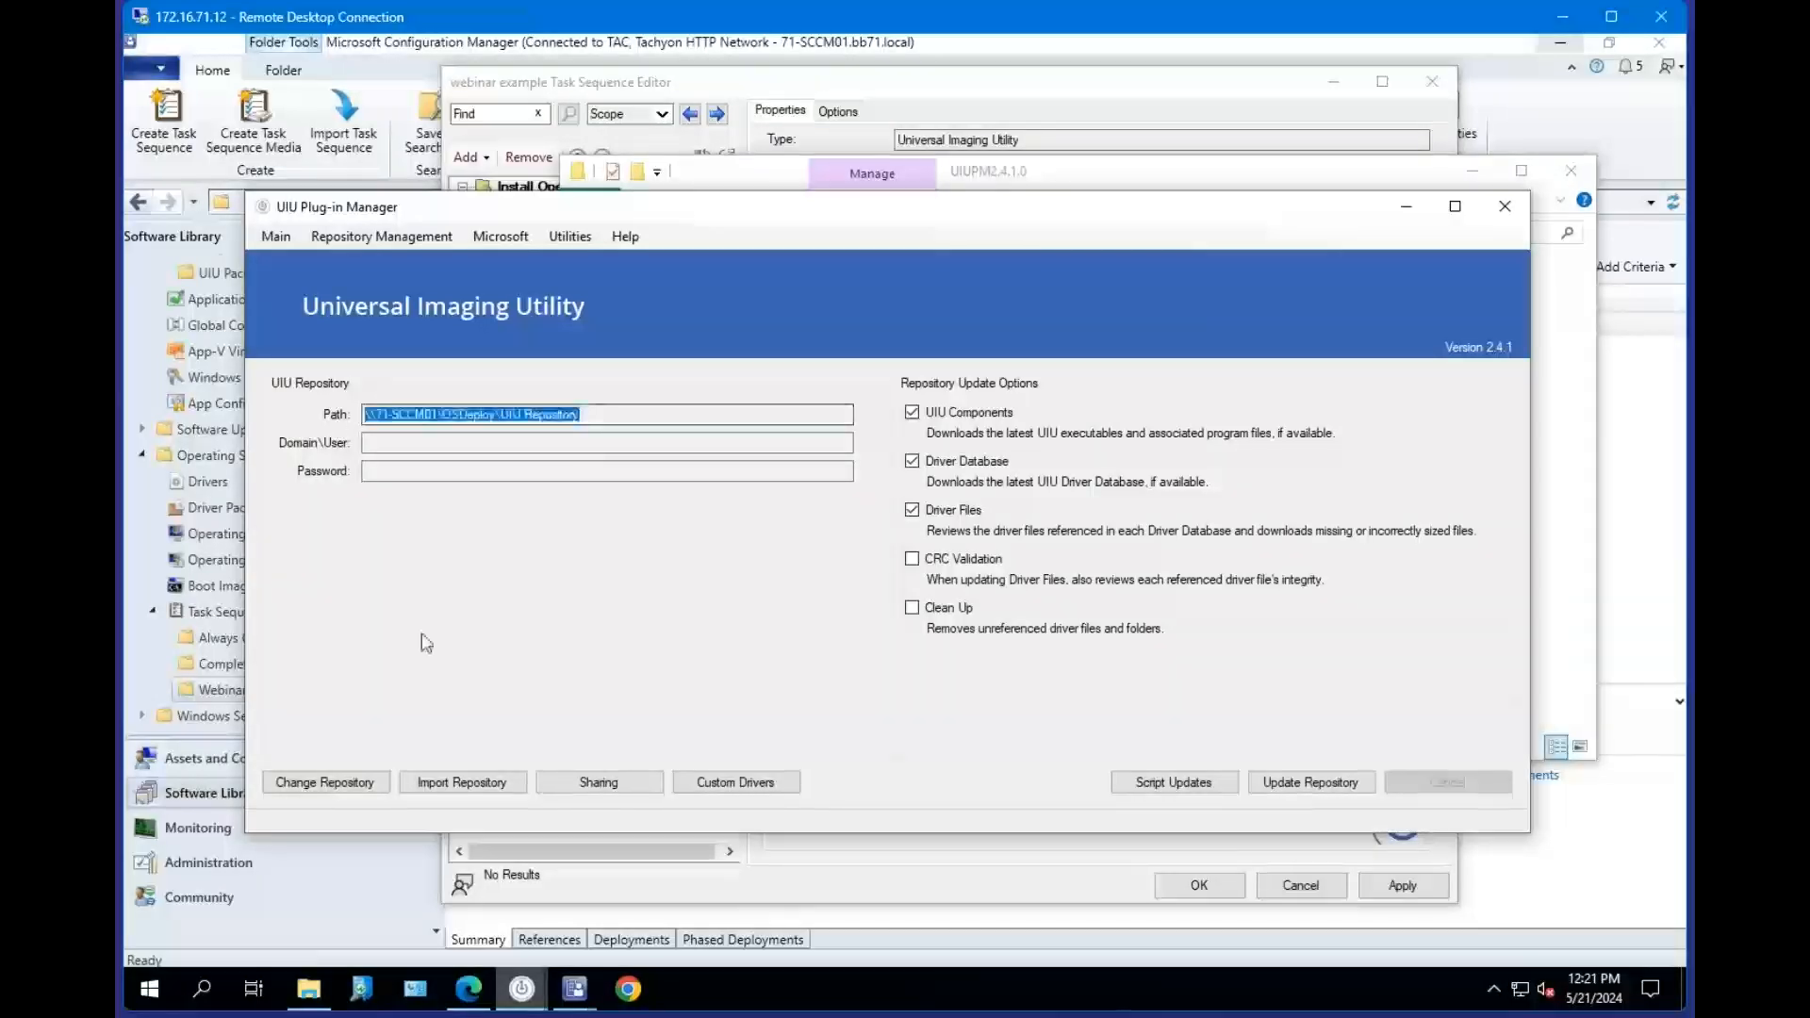
click(337, 792)
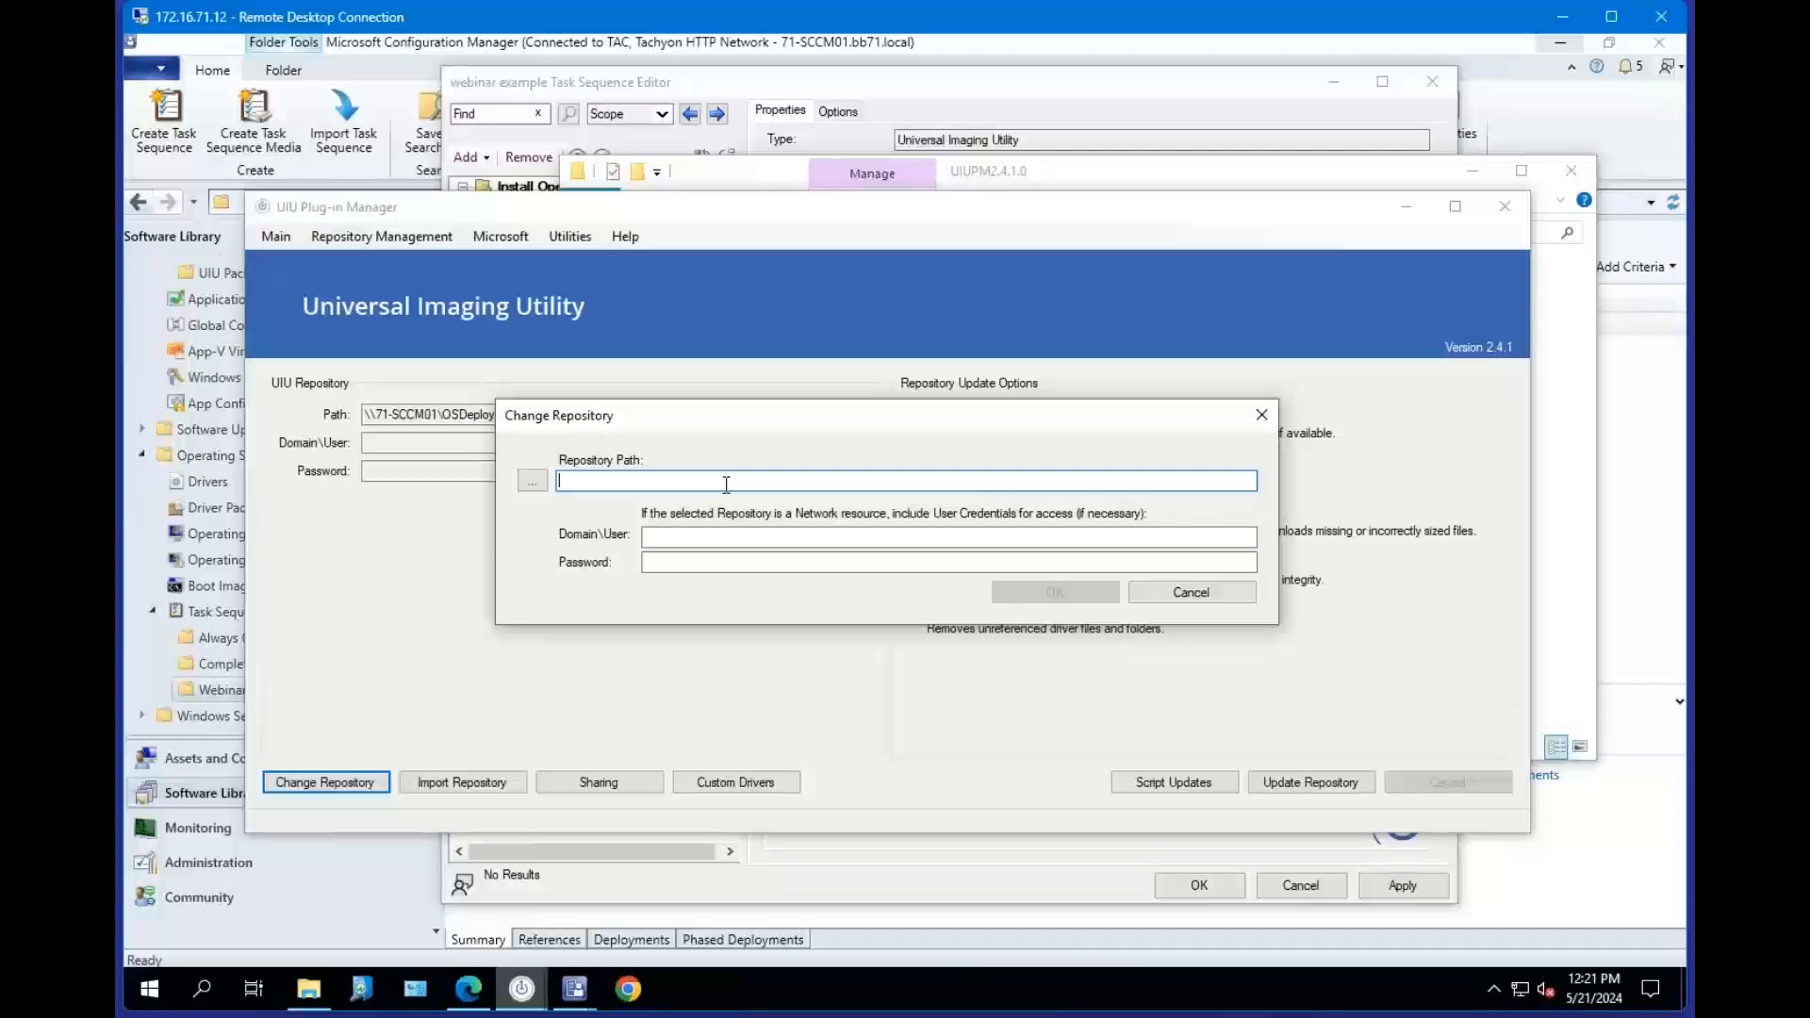
text(\\)
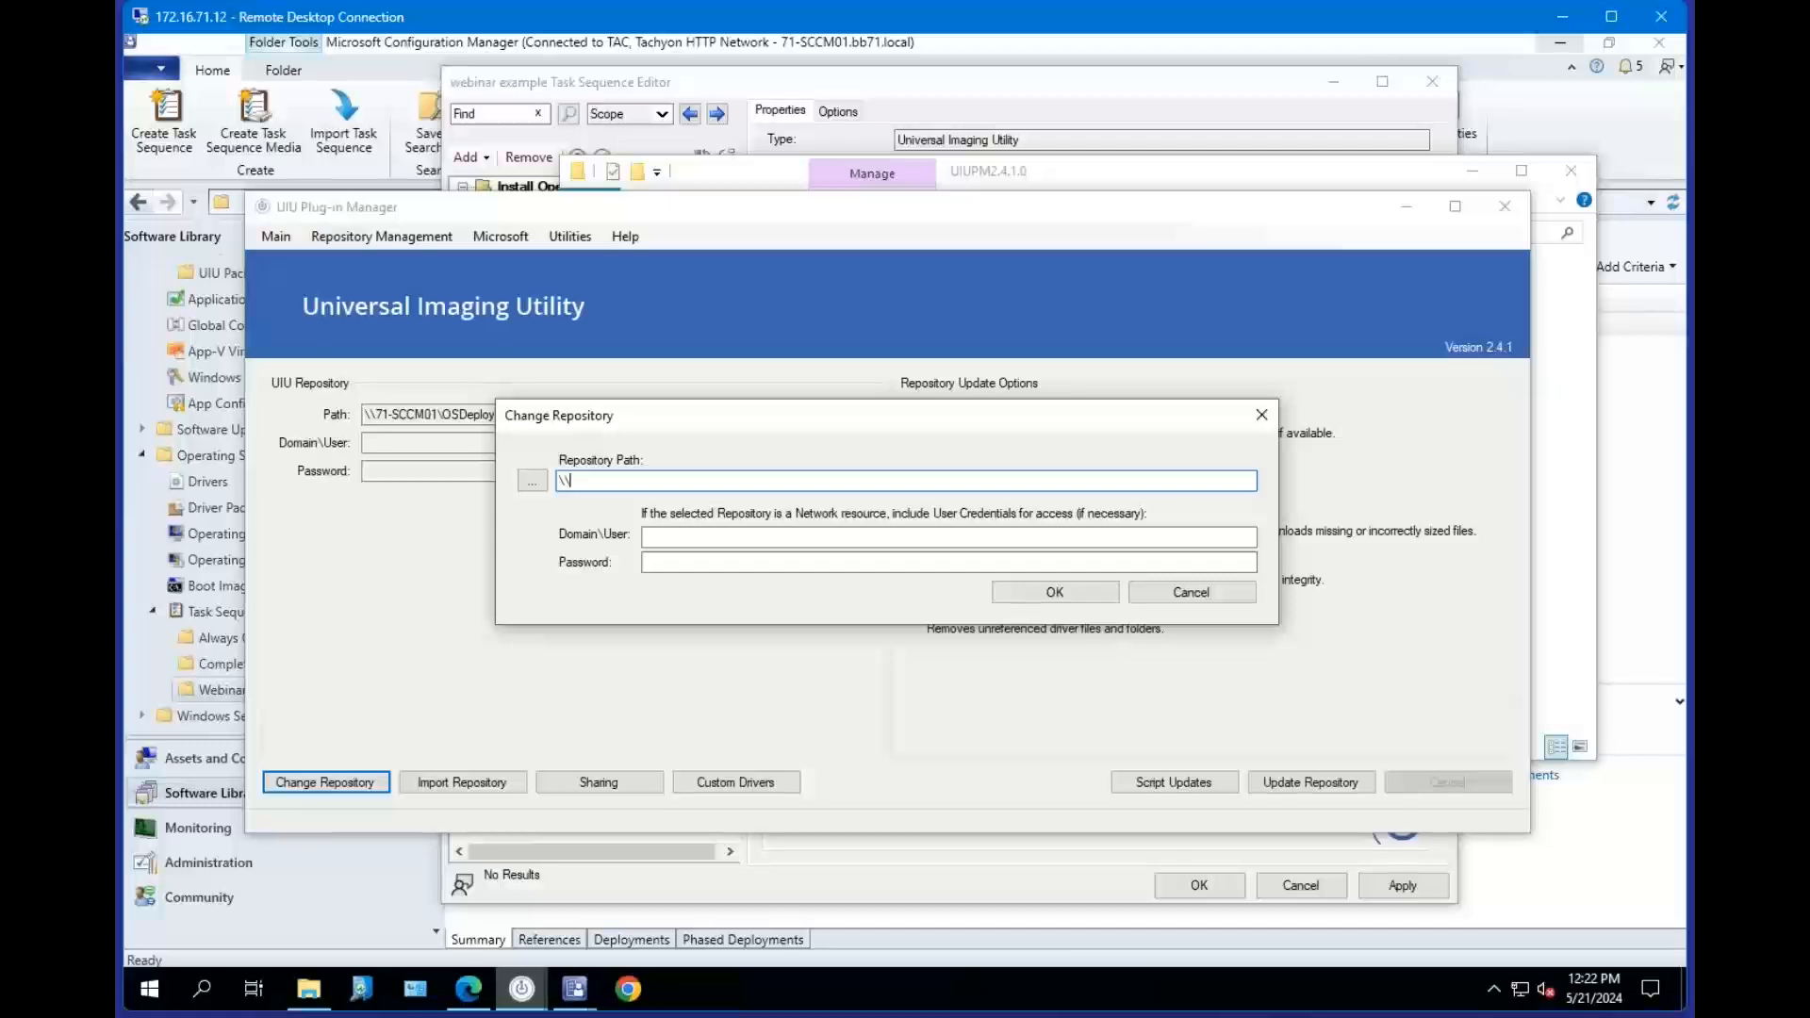
key(BackSpace)
key(BackSpace)
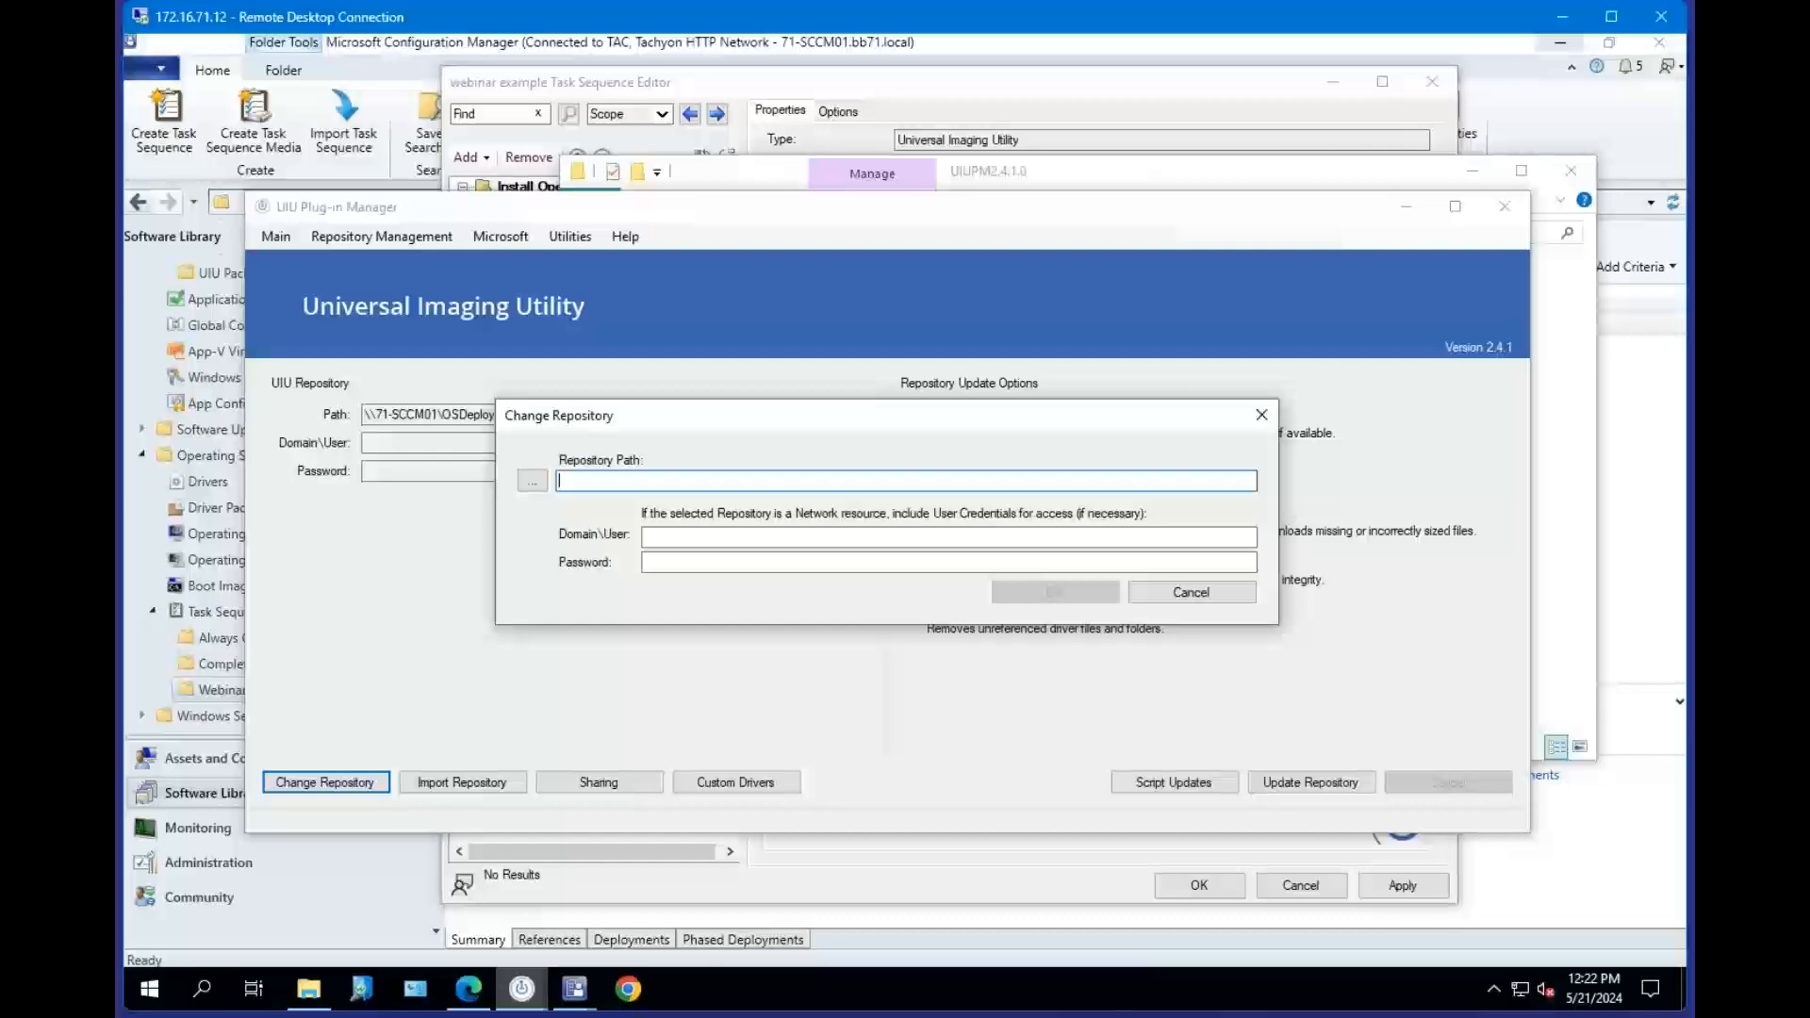
drag(703, 430, 731, 415)
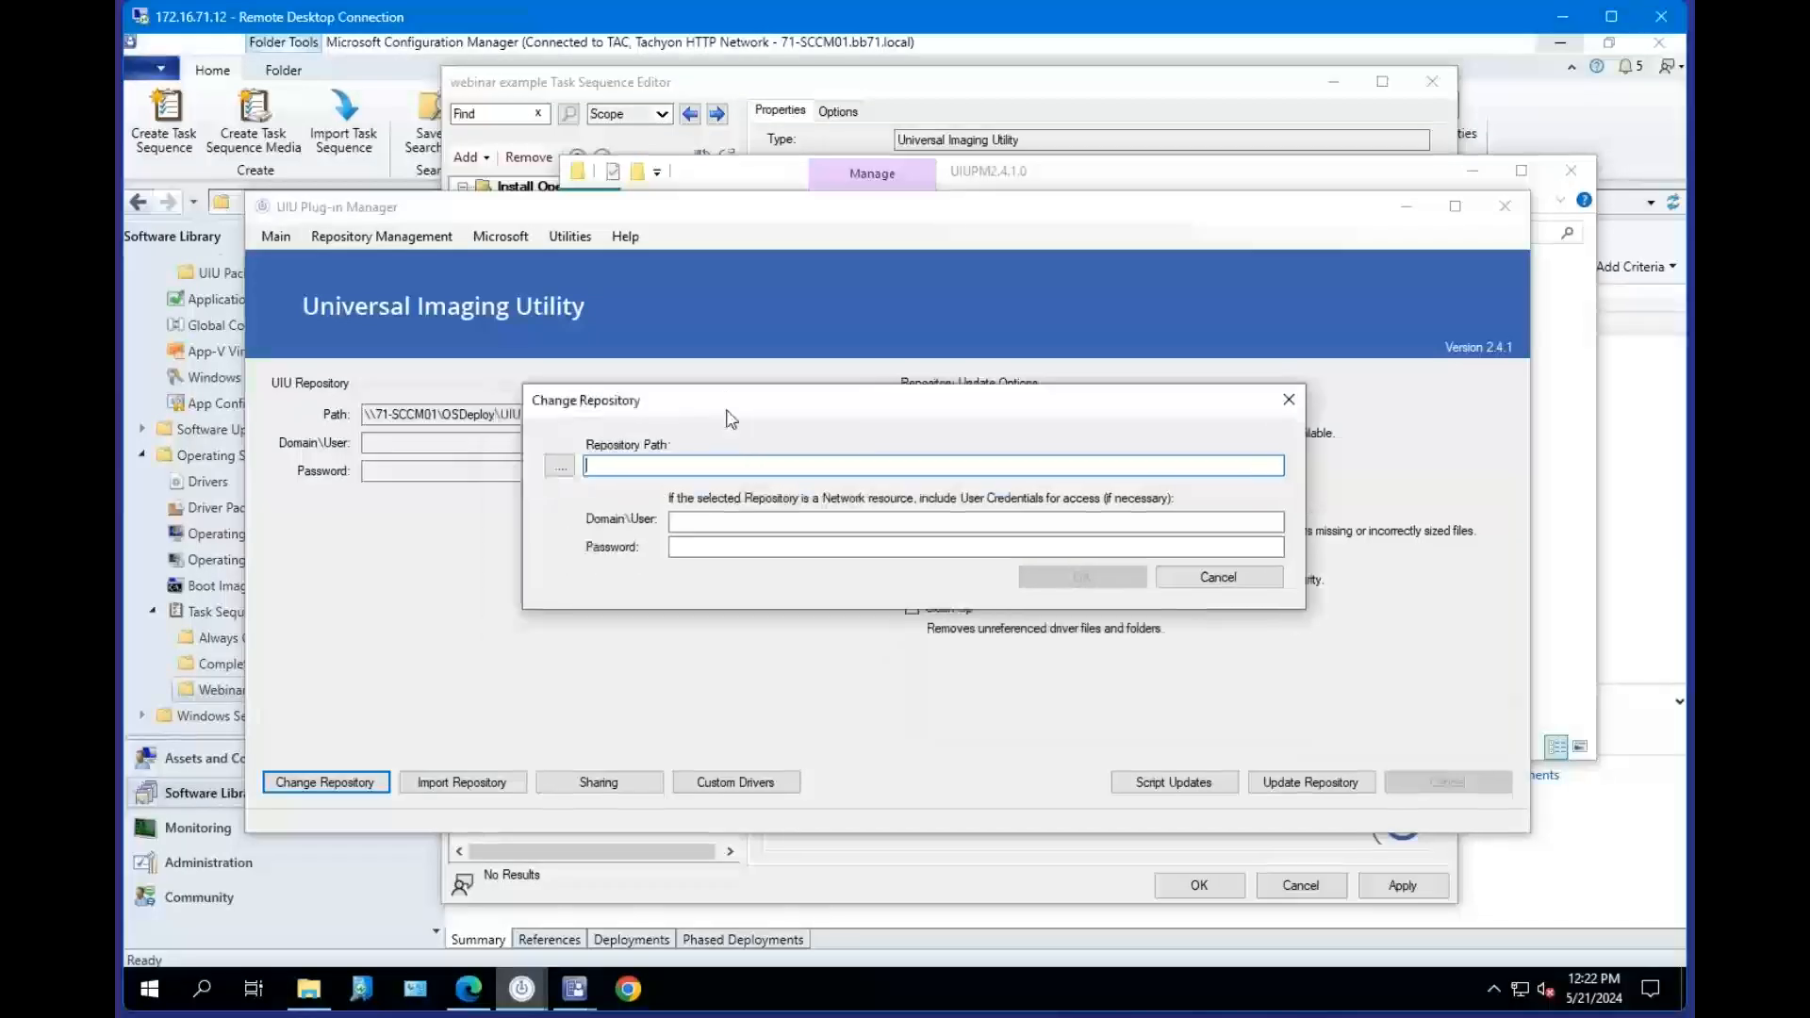
click(718, 521)
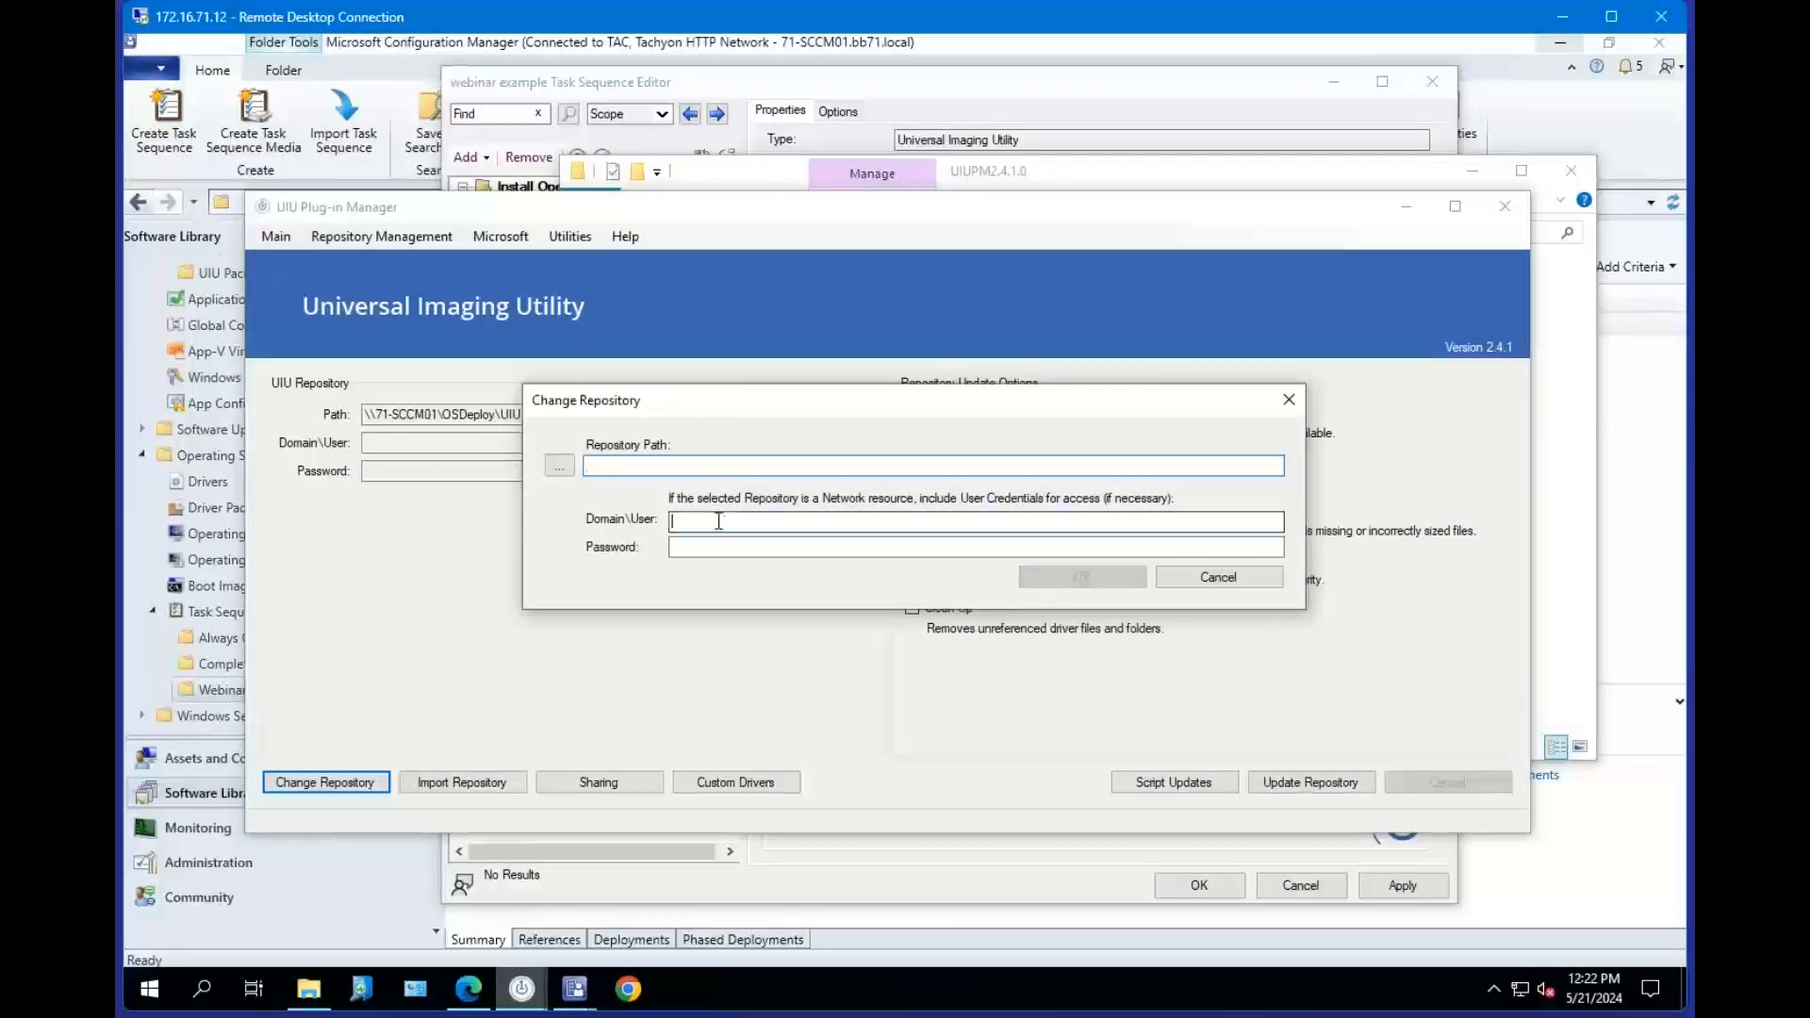
click(715, 543)
click(729, 523)
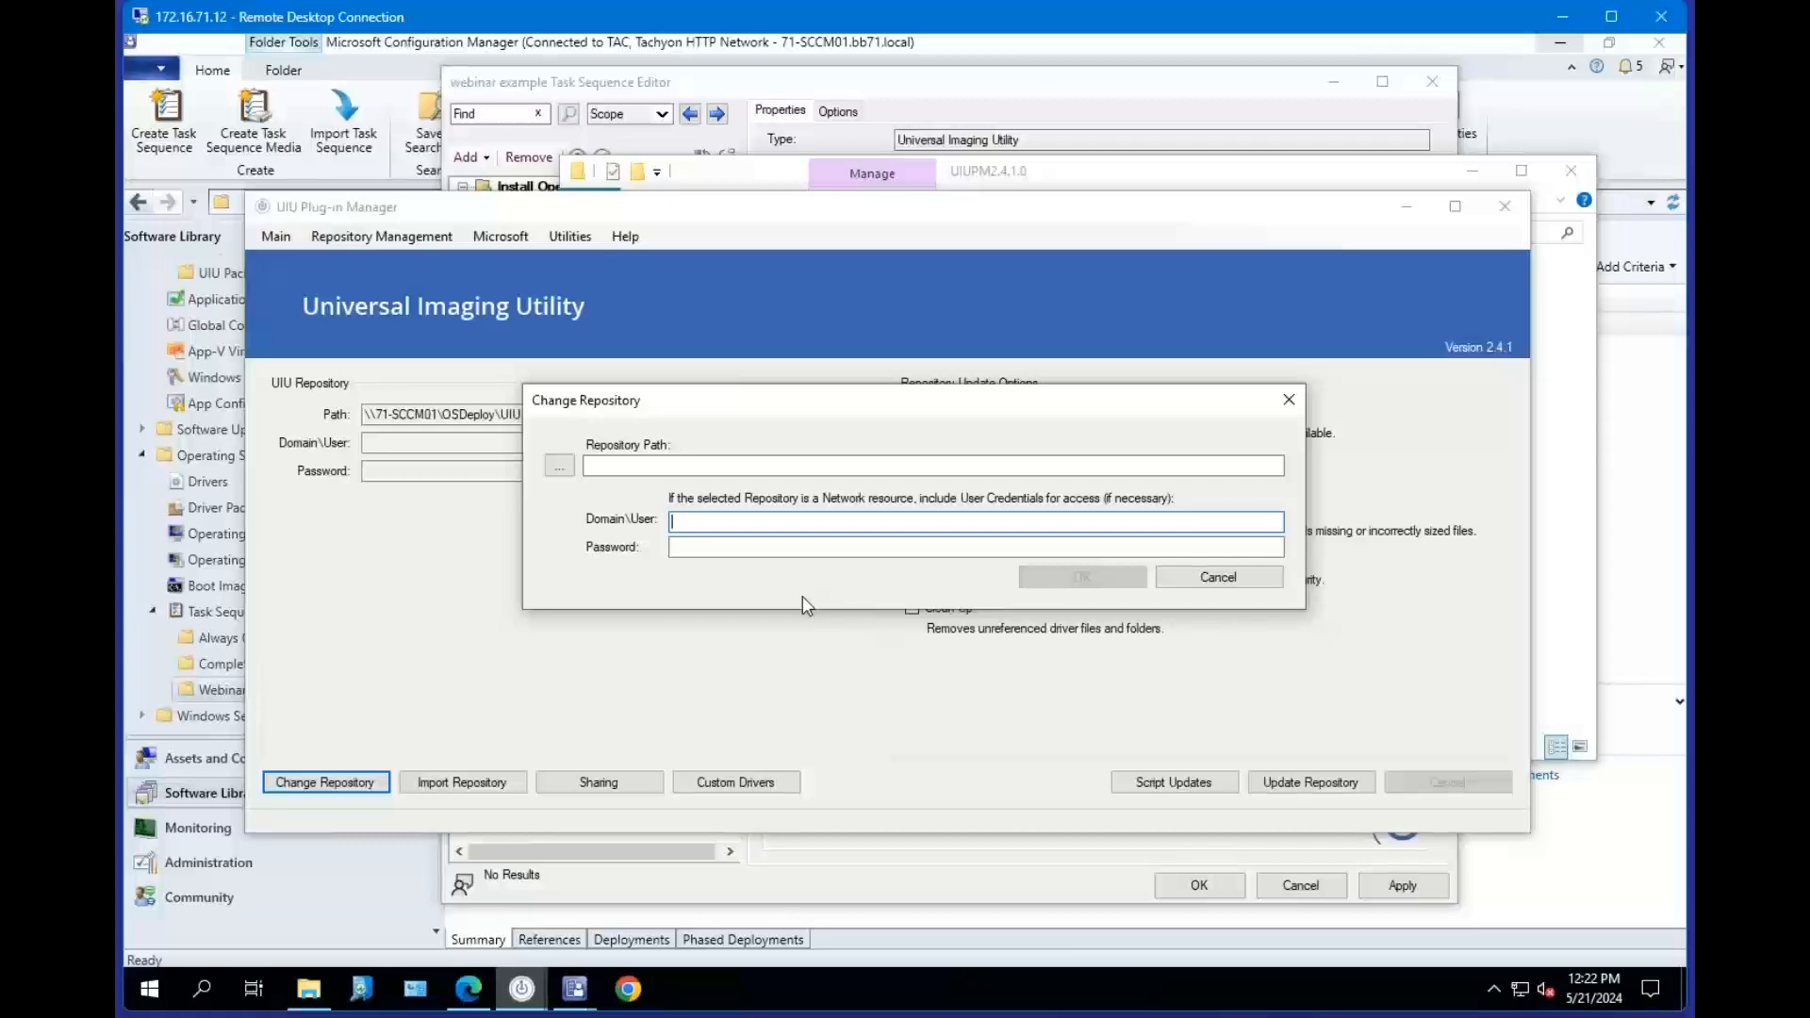
click(688, 465)
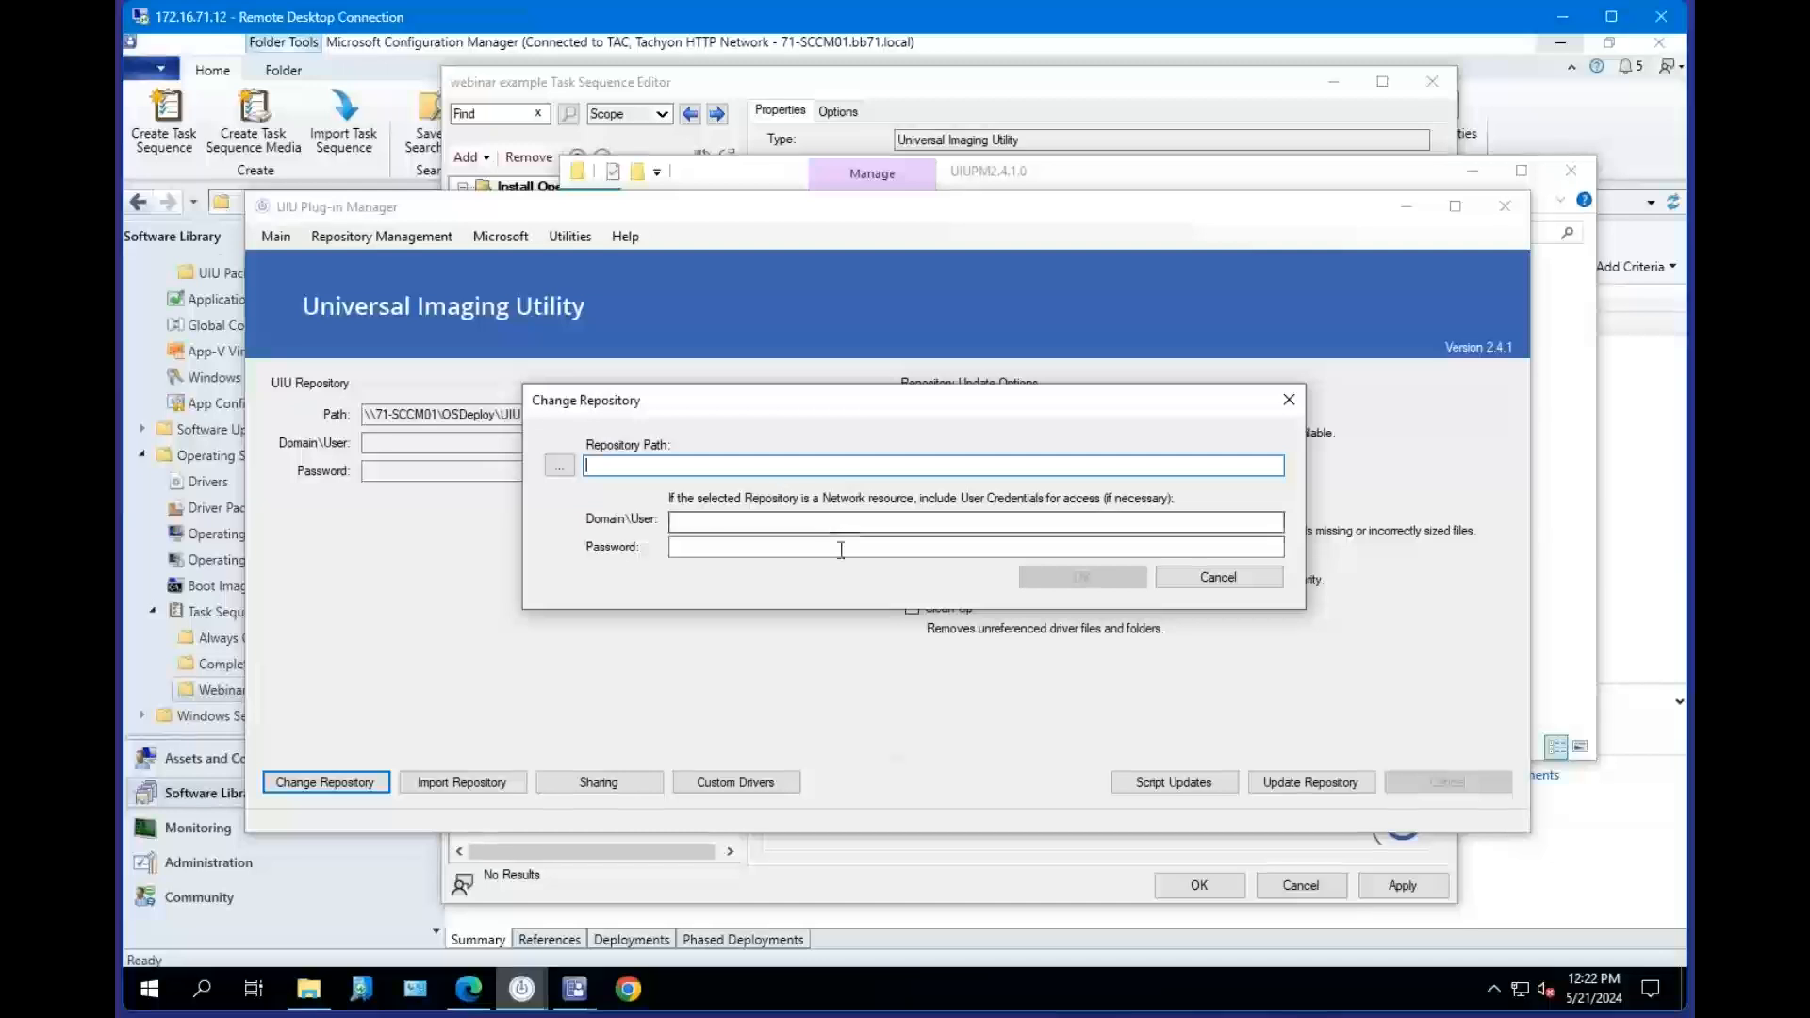
click(1195, 582)
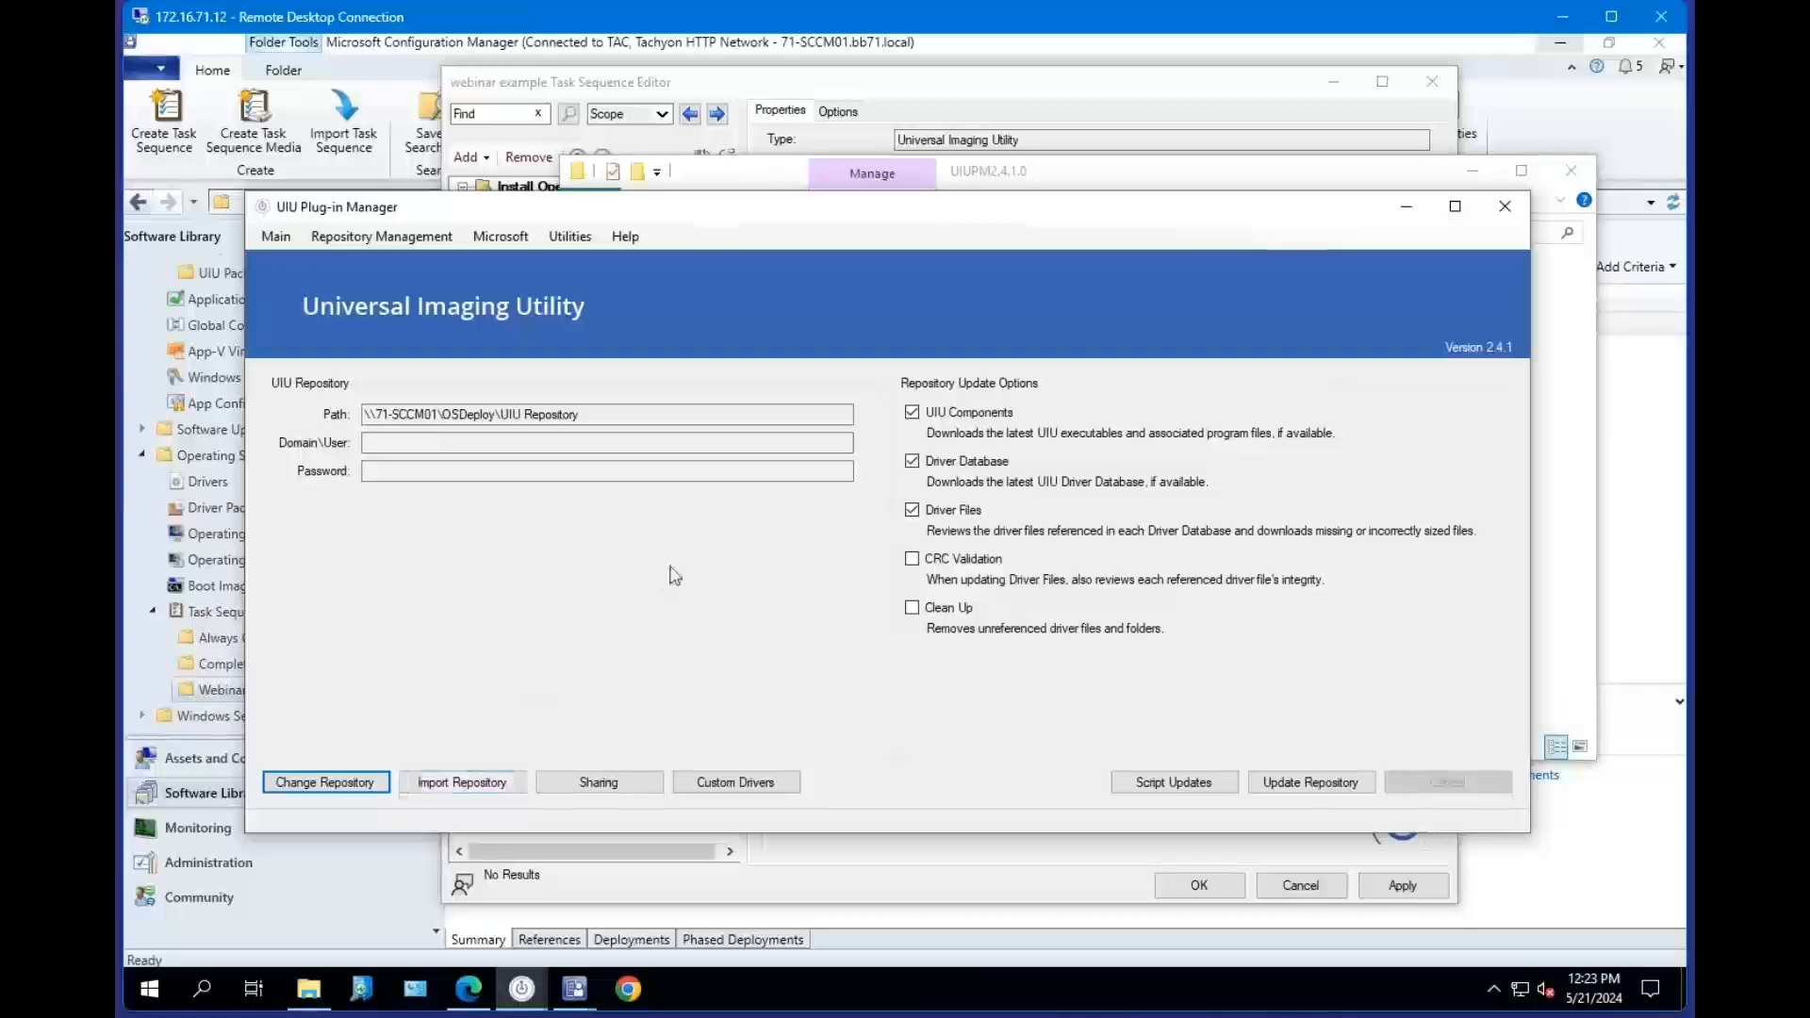
Run Update Repository for the current UIU repository path.
drag(596, 416, 304, 415)
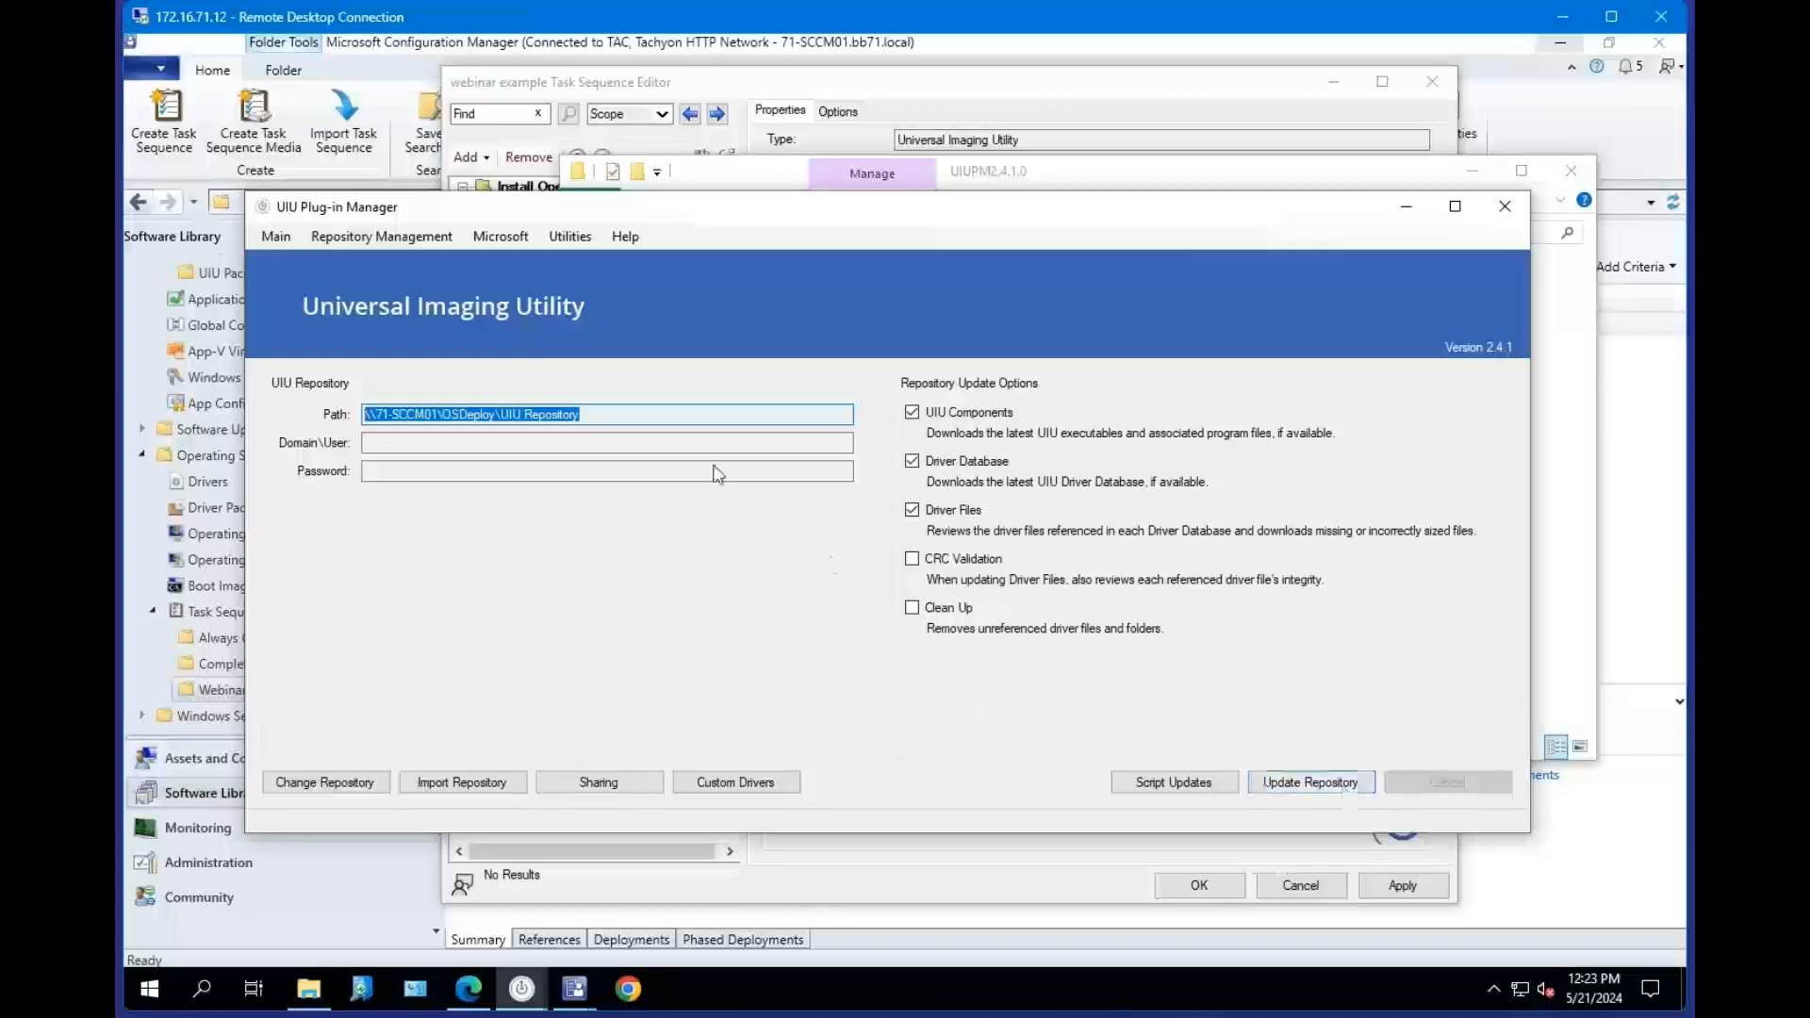
click(620, 414)
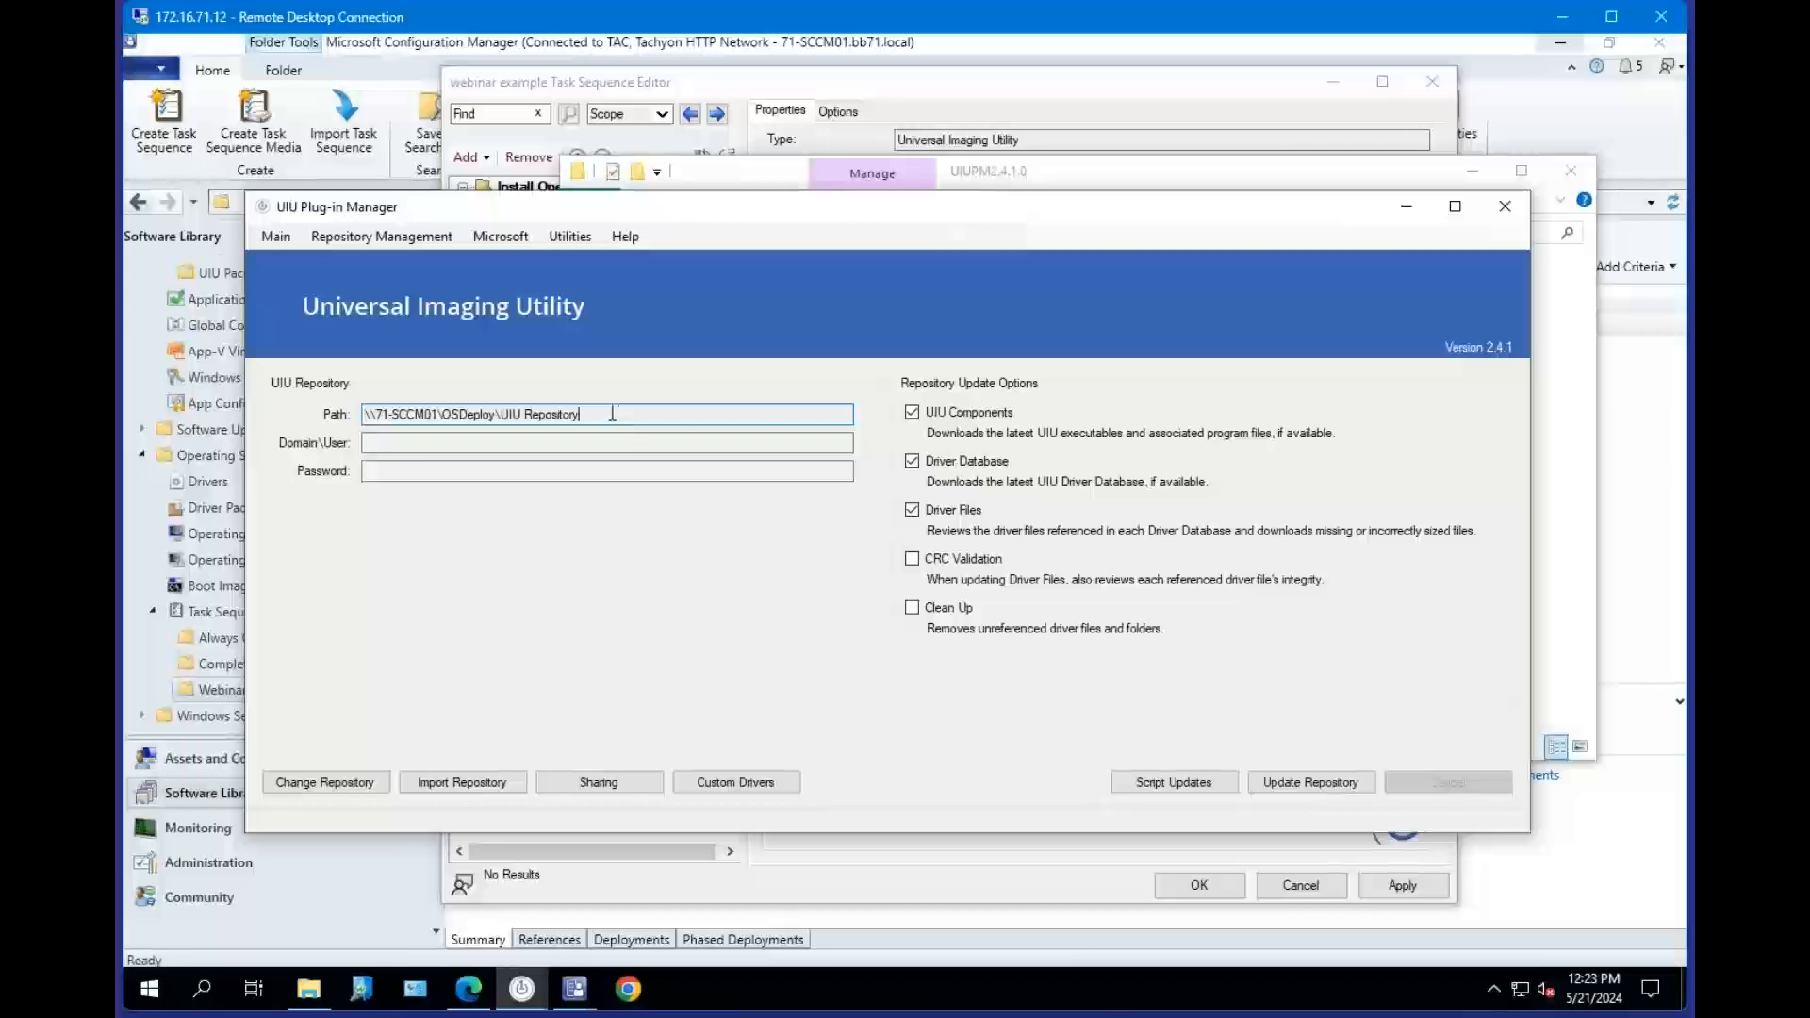
click(1331, 786)
Open the Import Repository file browser for a UIU Repository (*.imp) file and cancel it.
drag(602, 417, 364, 417)
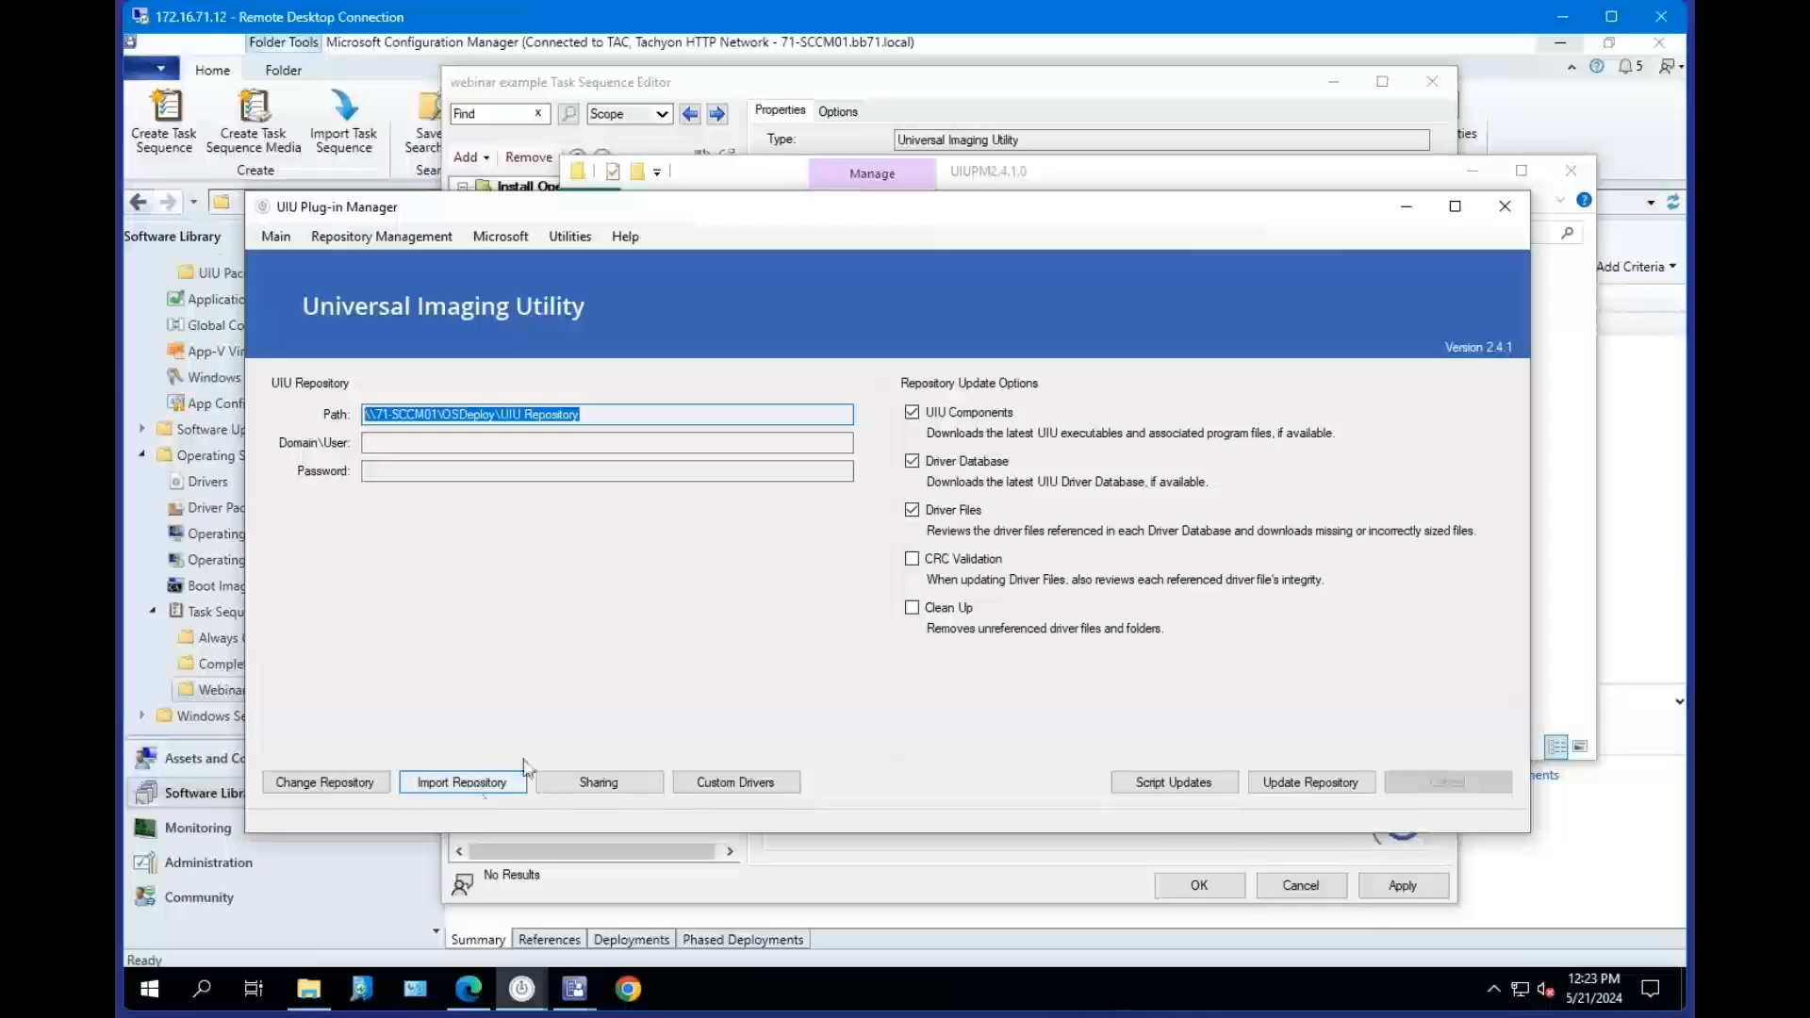
click(490, 787)
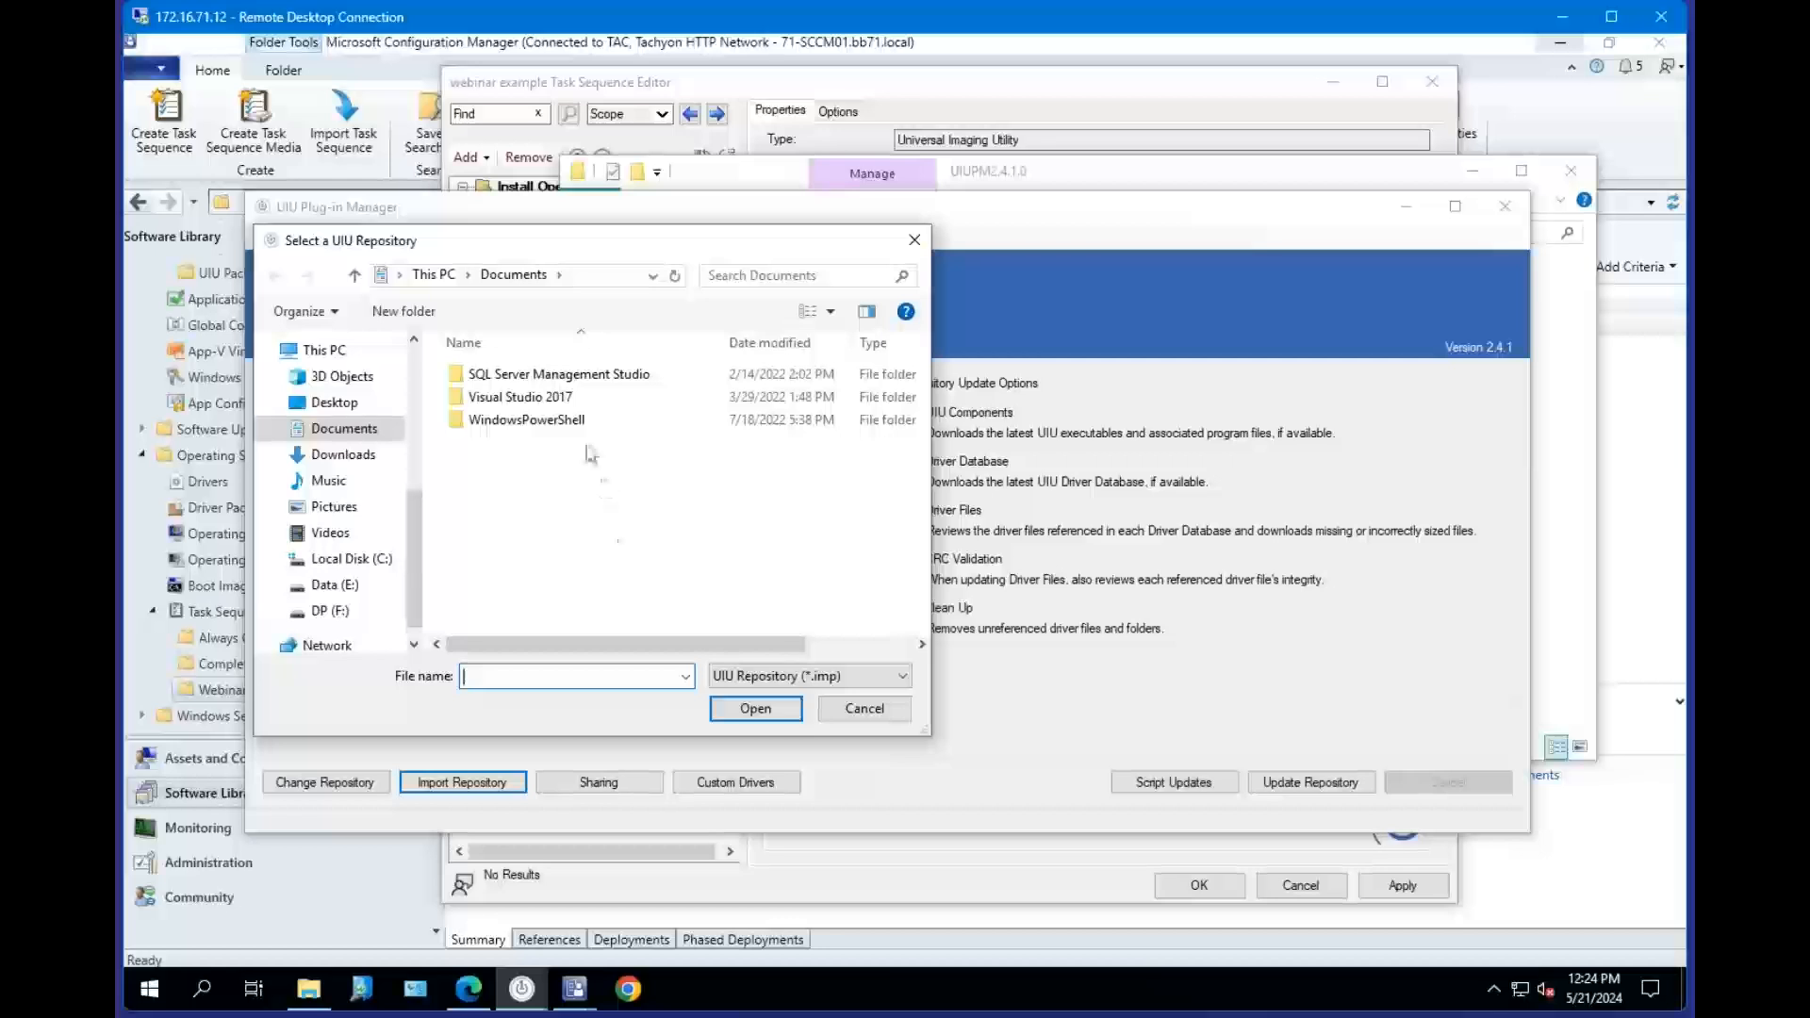
click(865, 708)
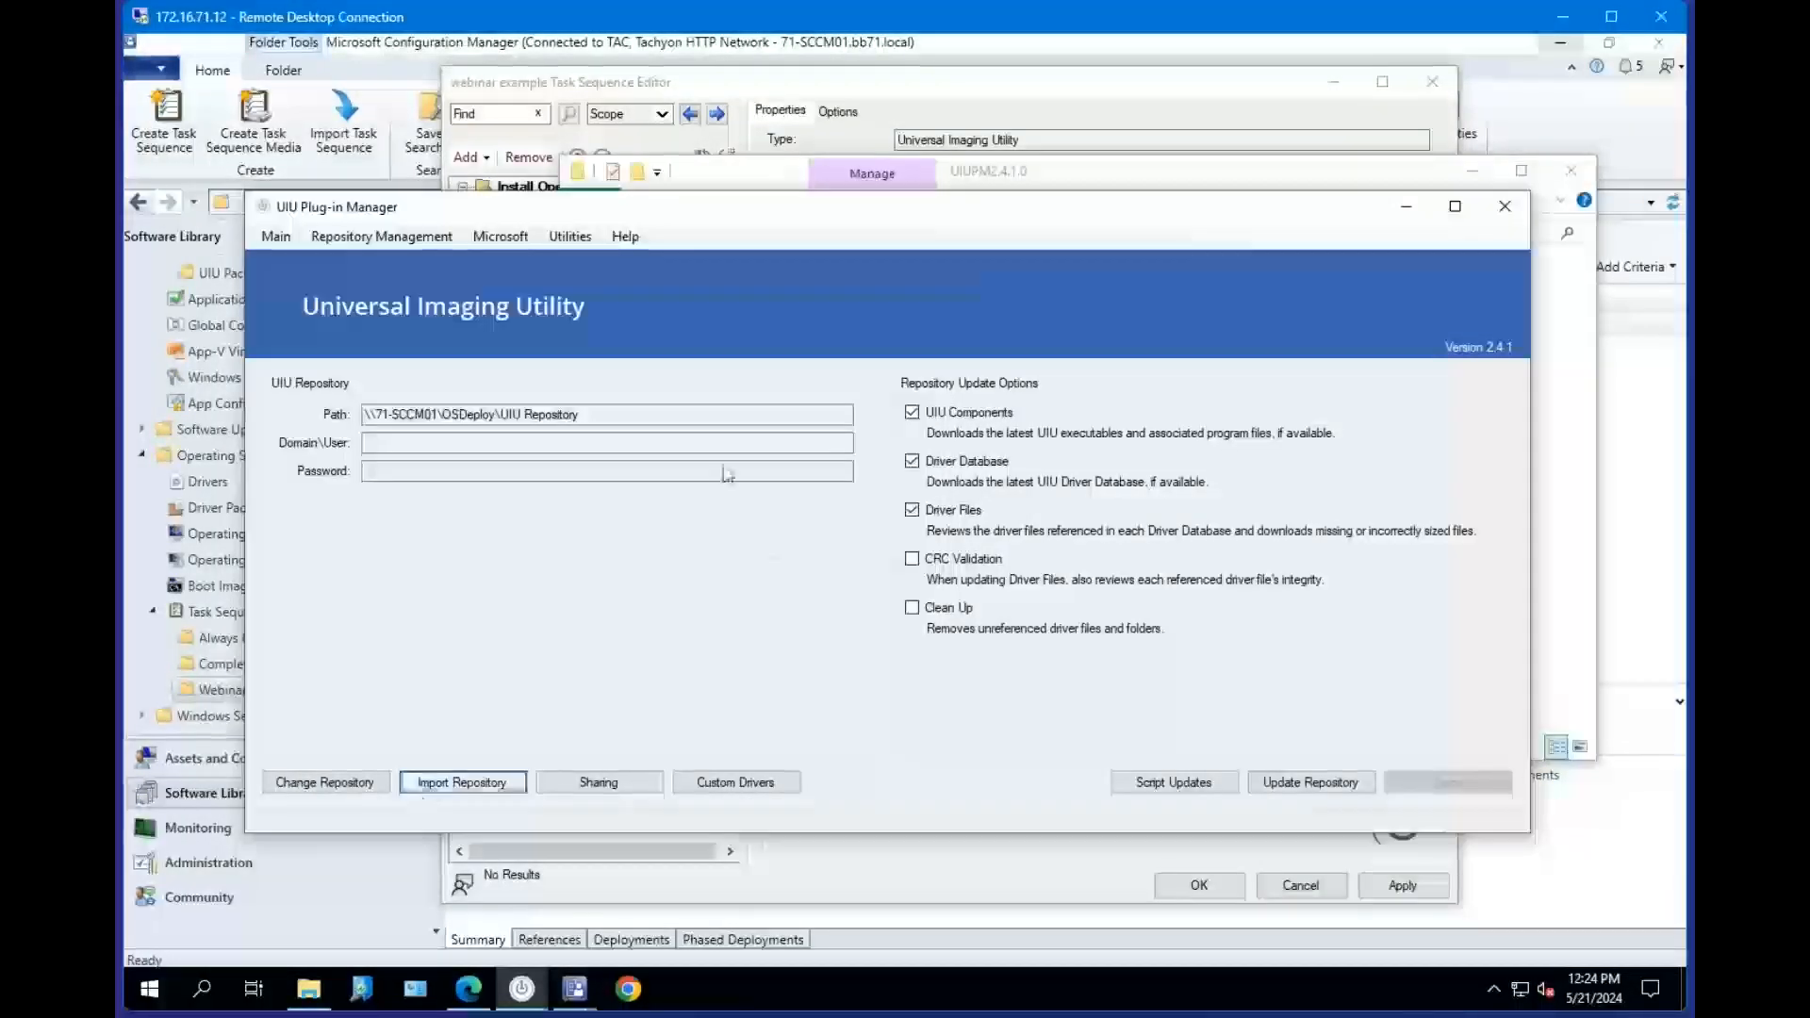
Open the repository folder's Sharing properties and close them.
click(595, 416)
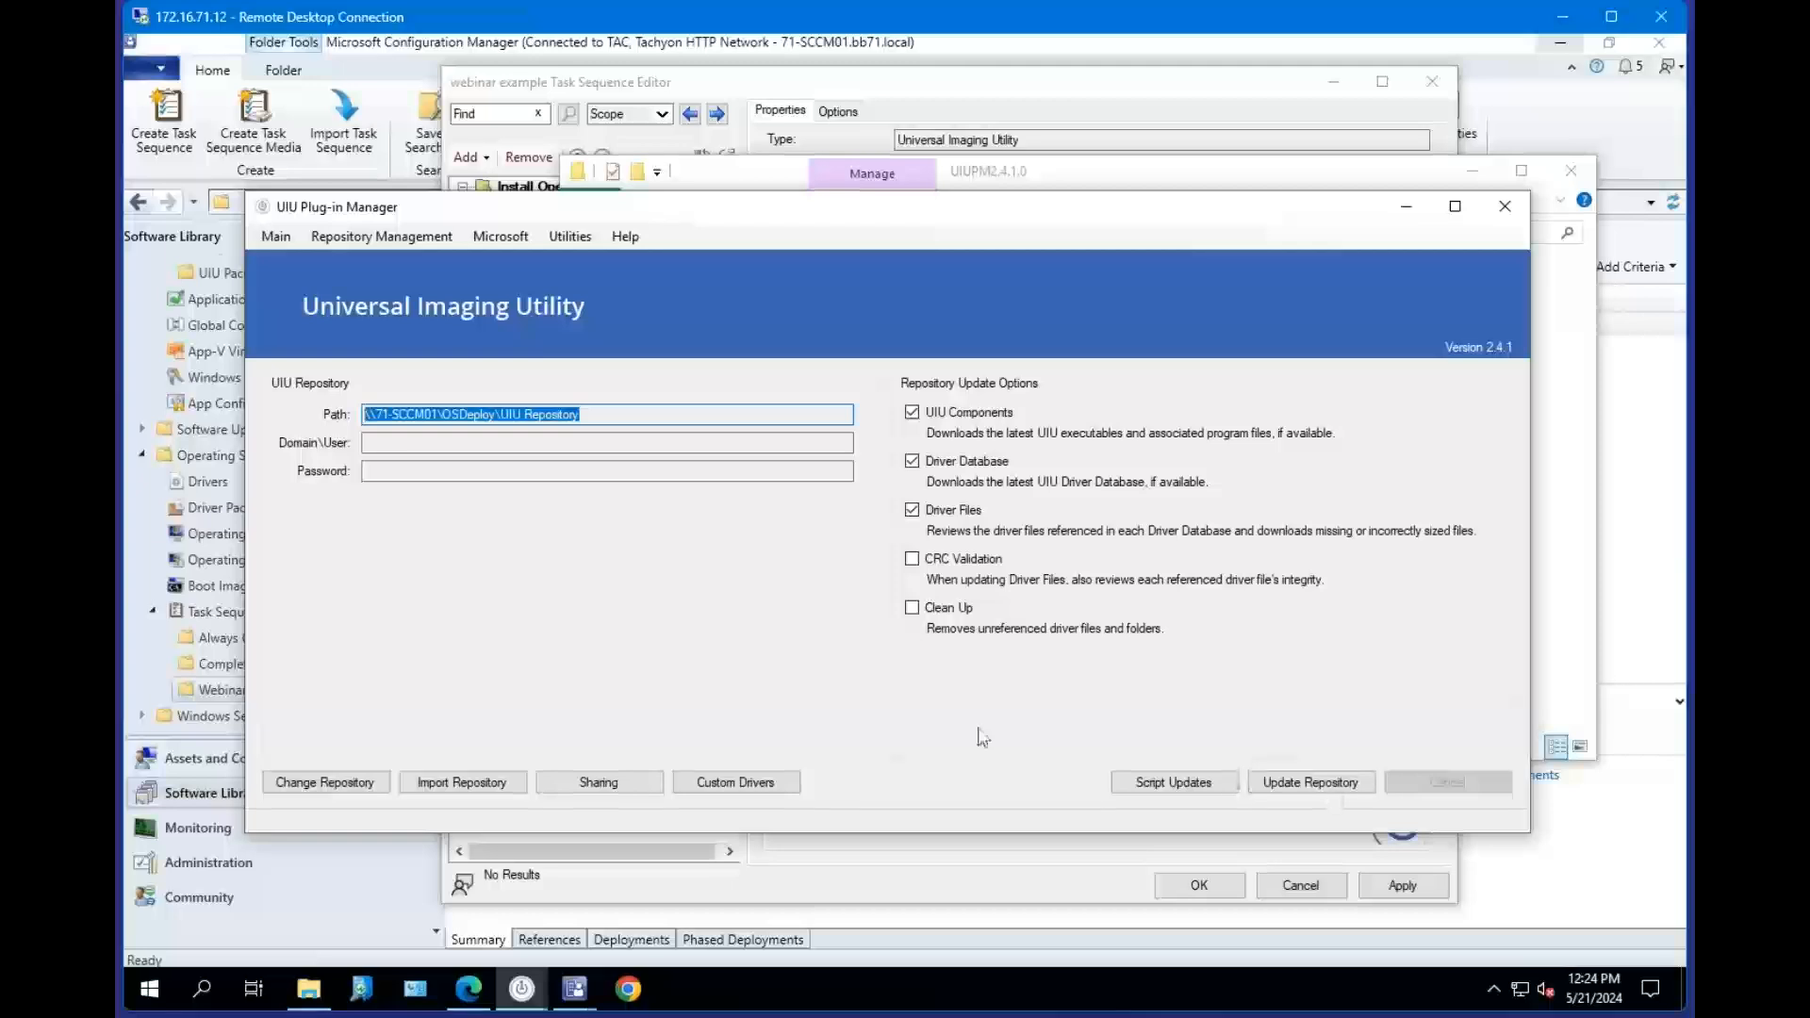
click(609, 415)
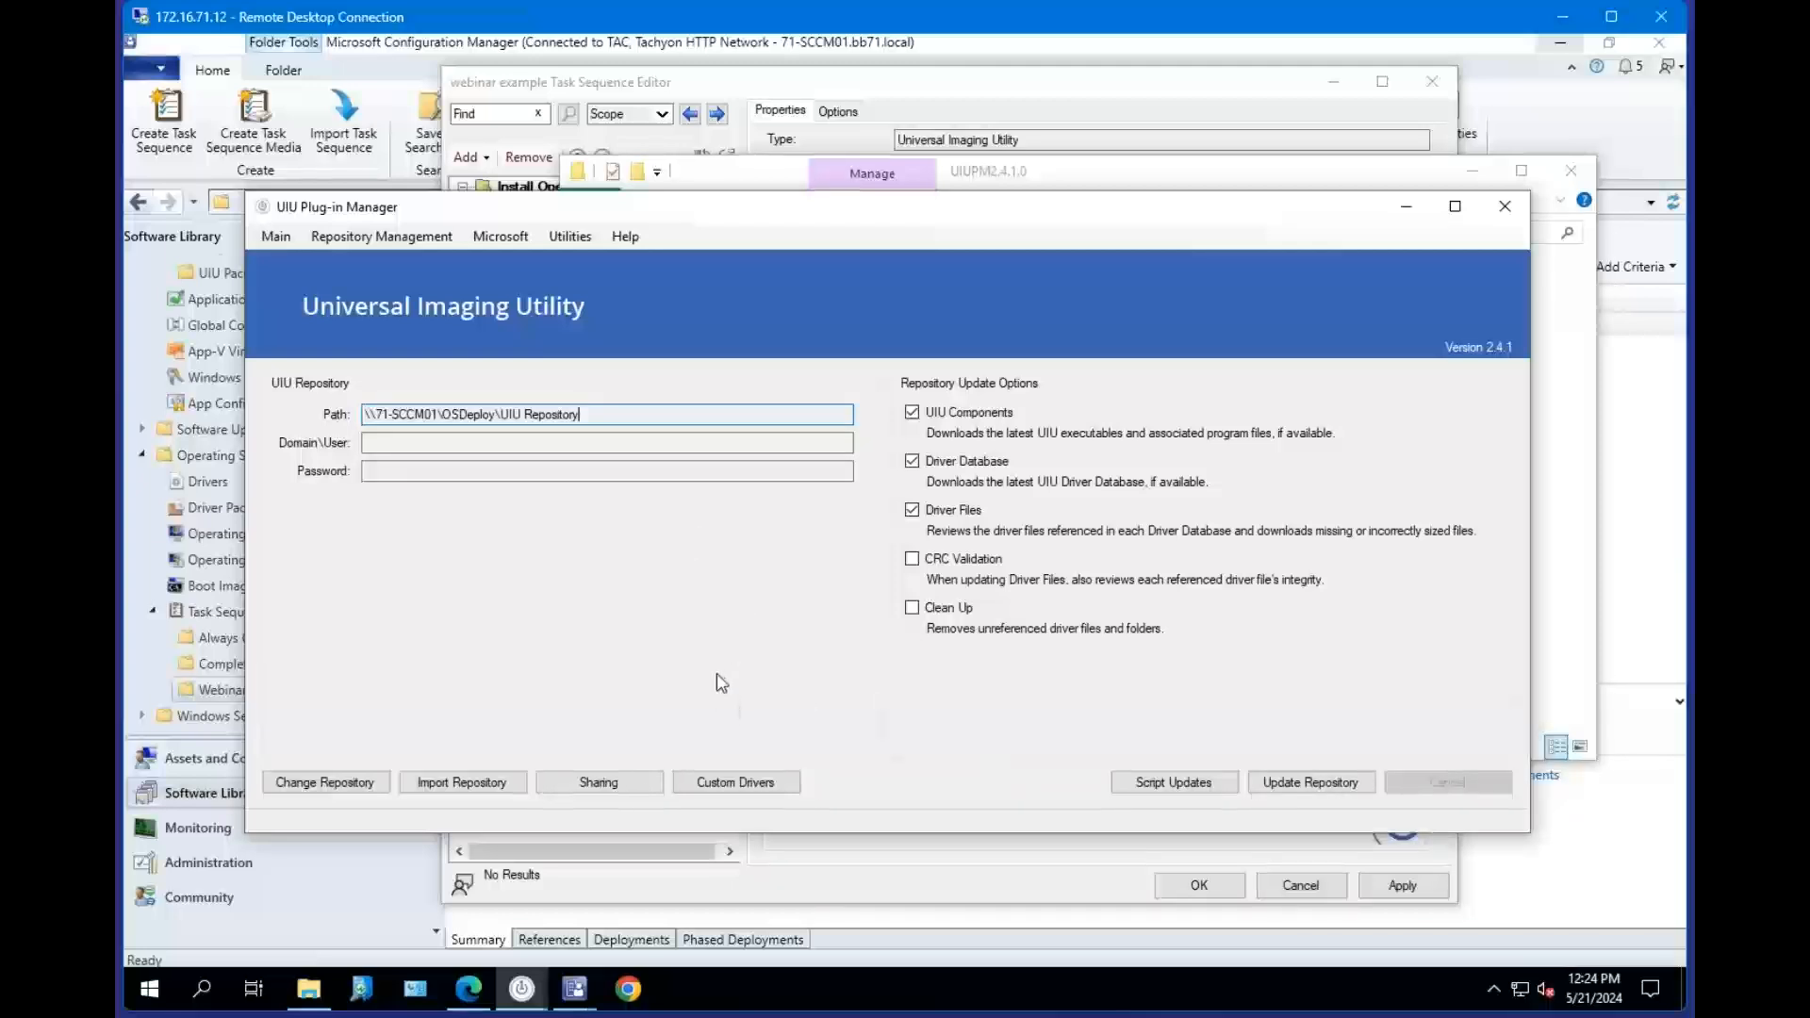
click(603, 783)
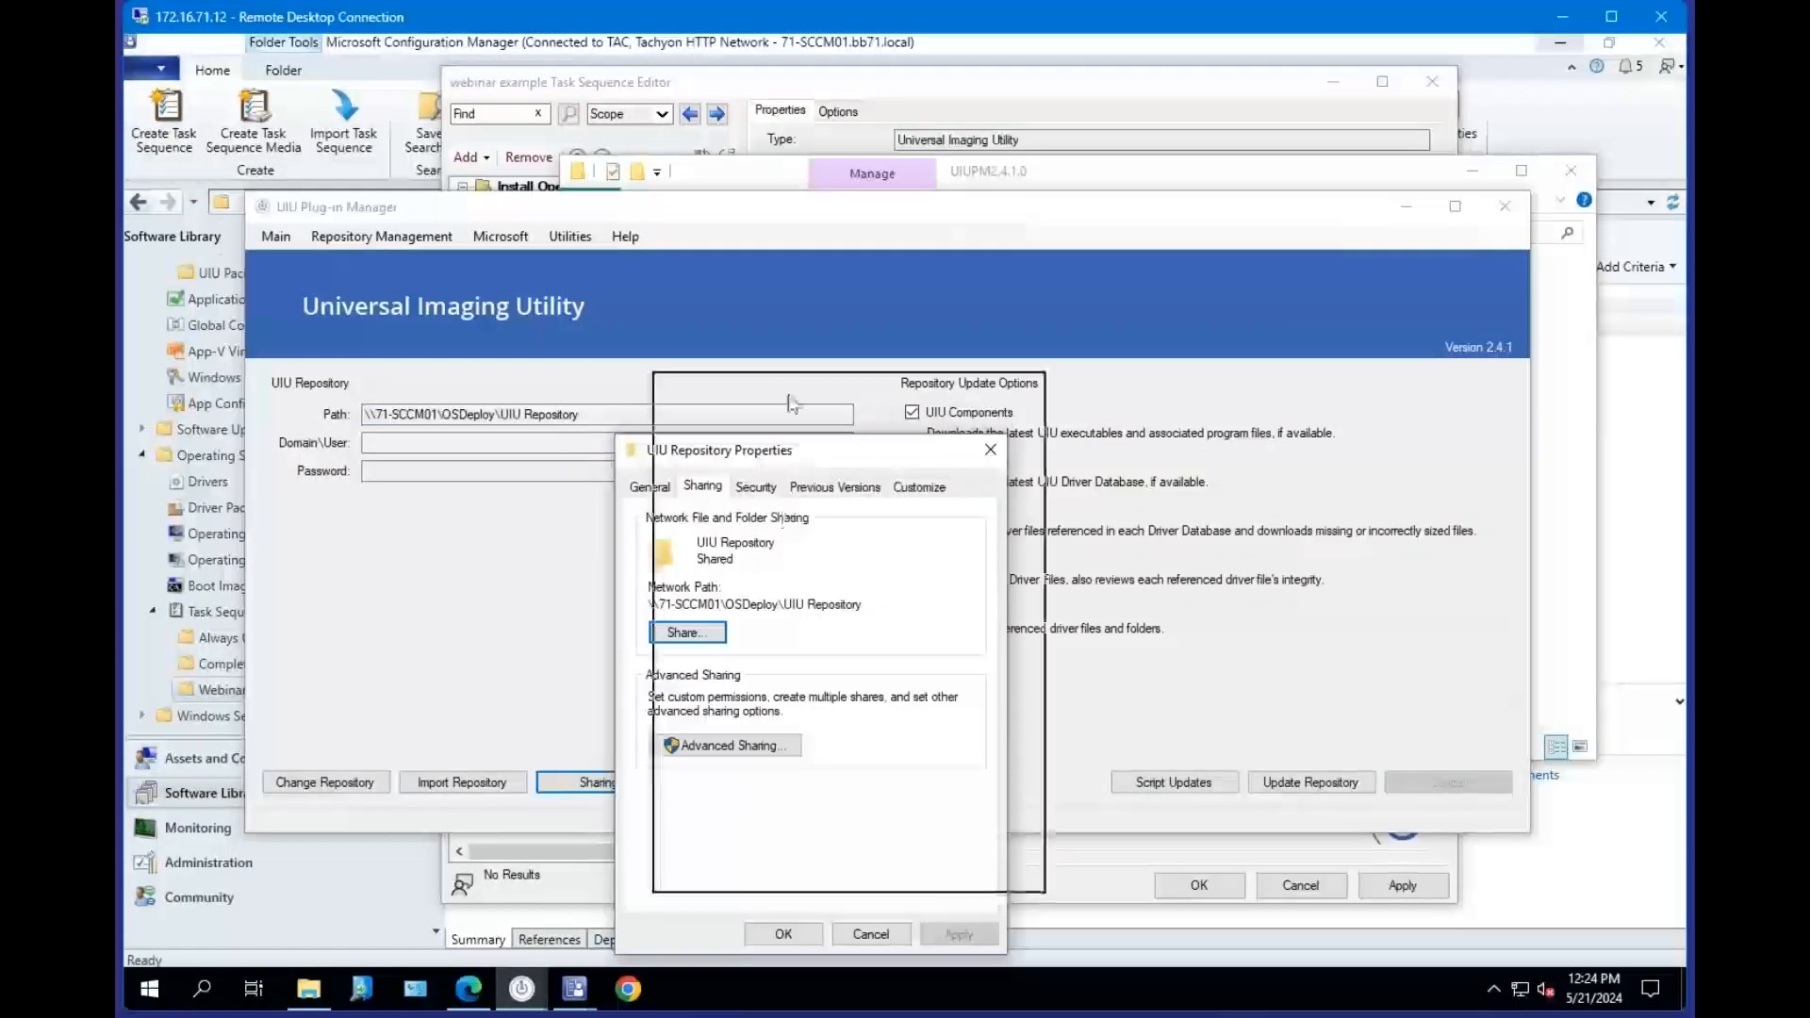
drag(792, 404, 789, 396)
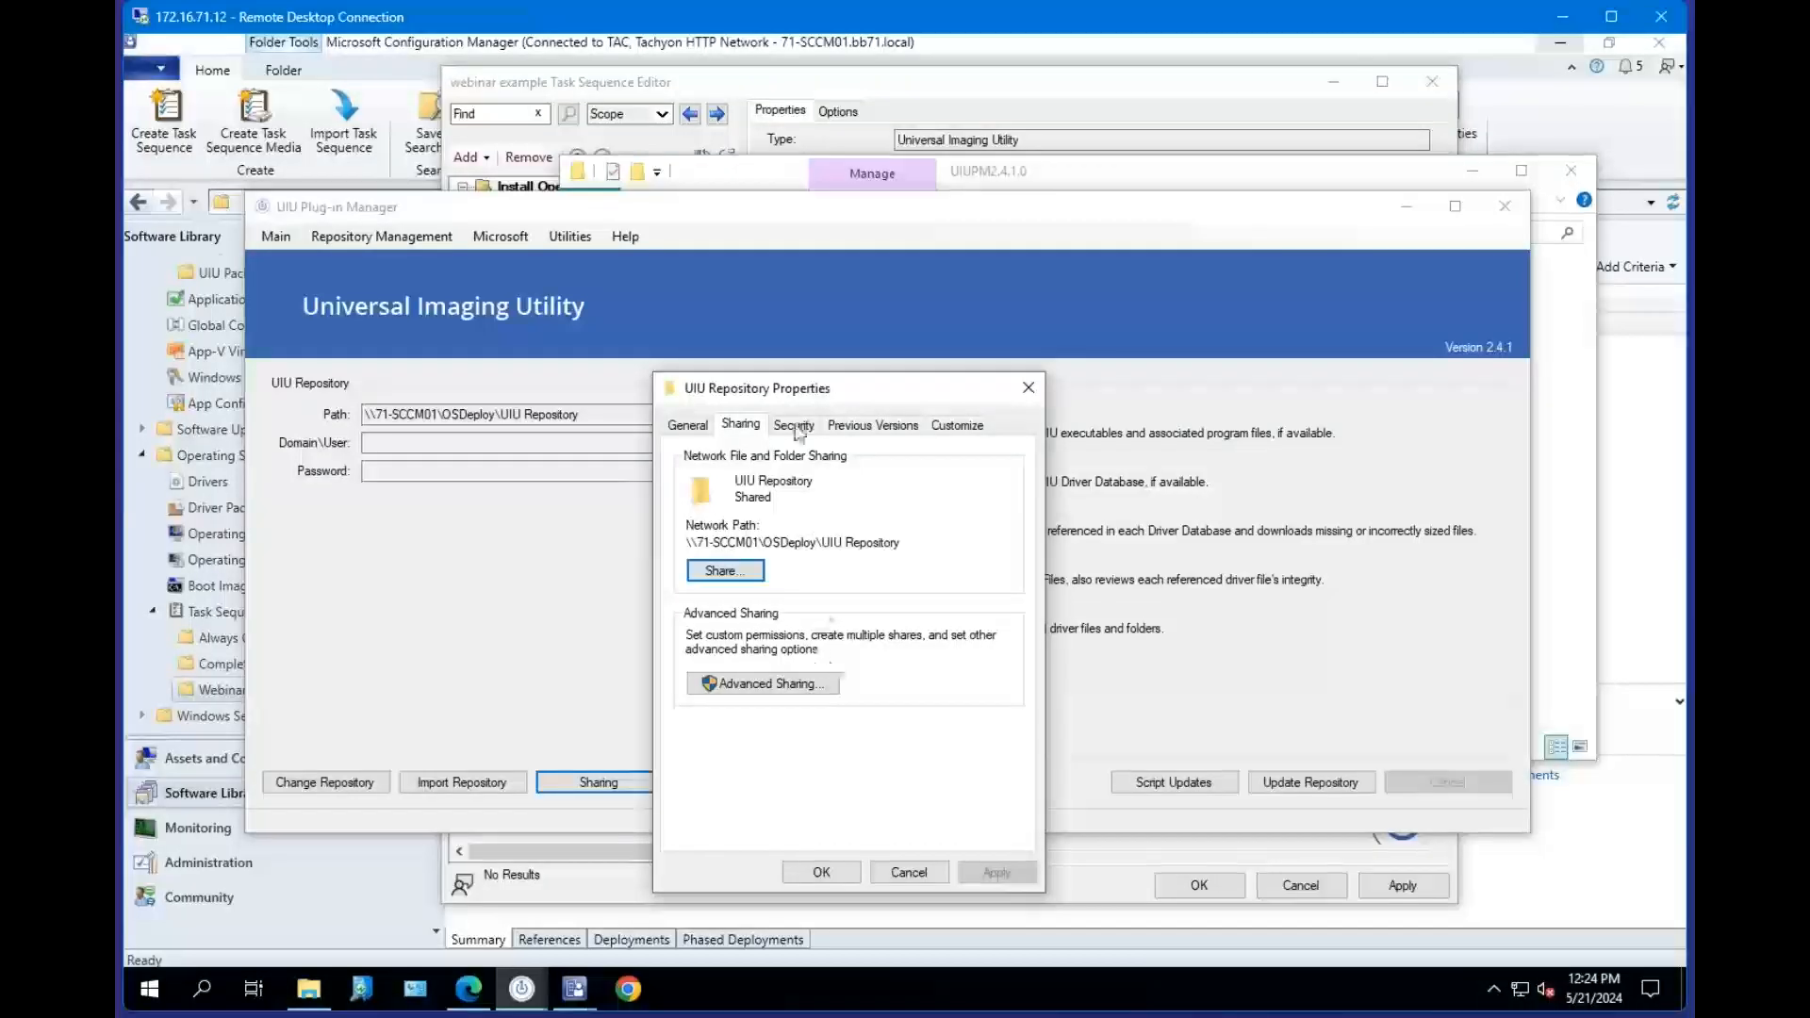
click(1028, 388)
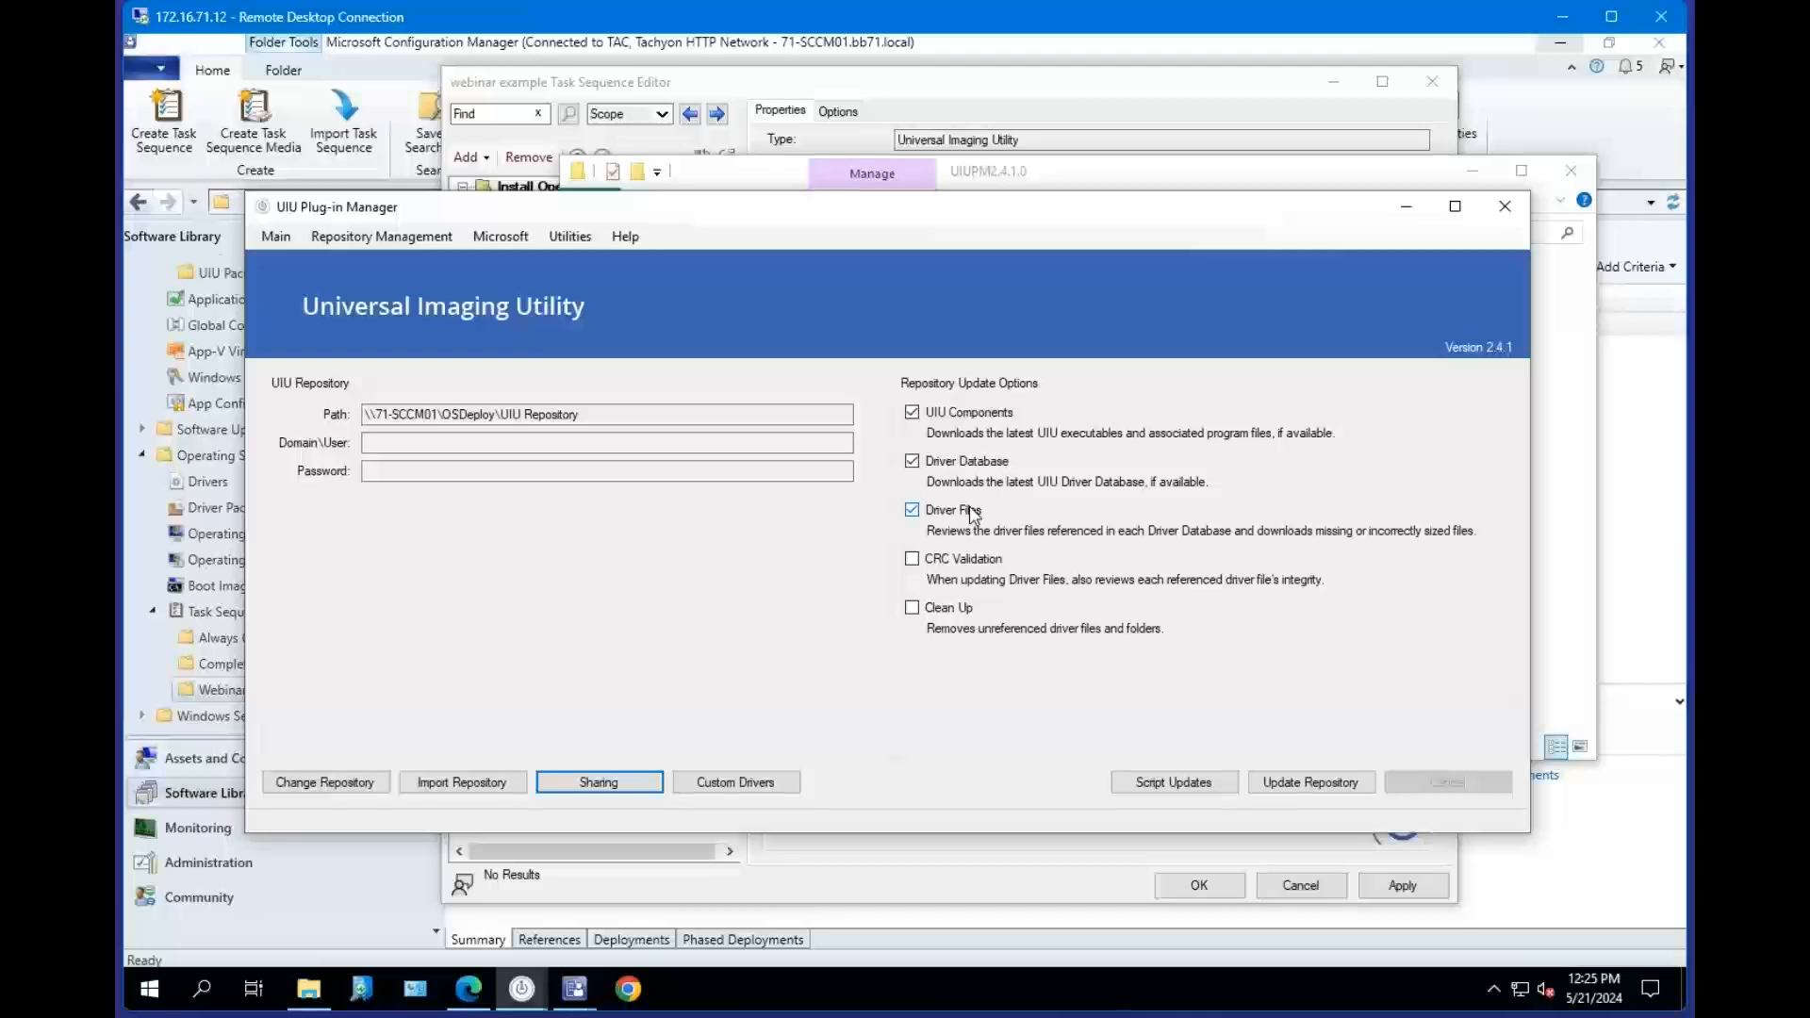
Copy the UIU repository path and open that network folder in File Explorer.
click(917, 418)
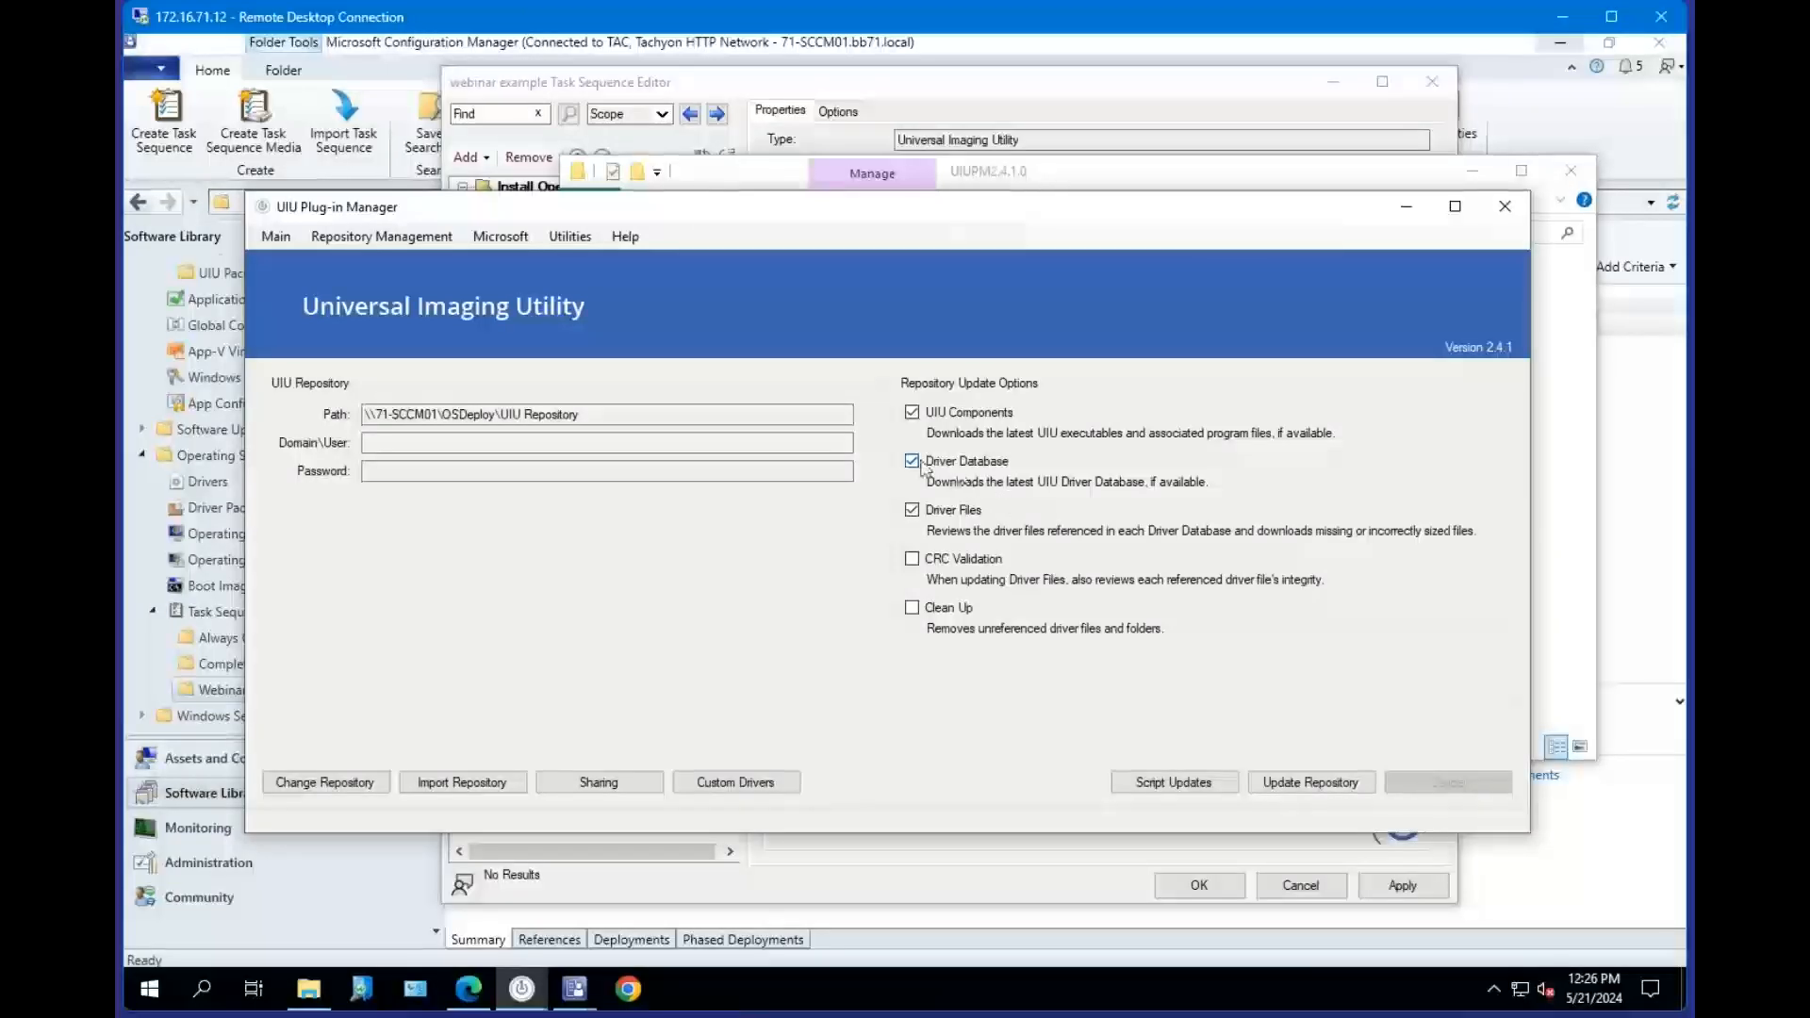
drag(650, 415, 162, 433)
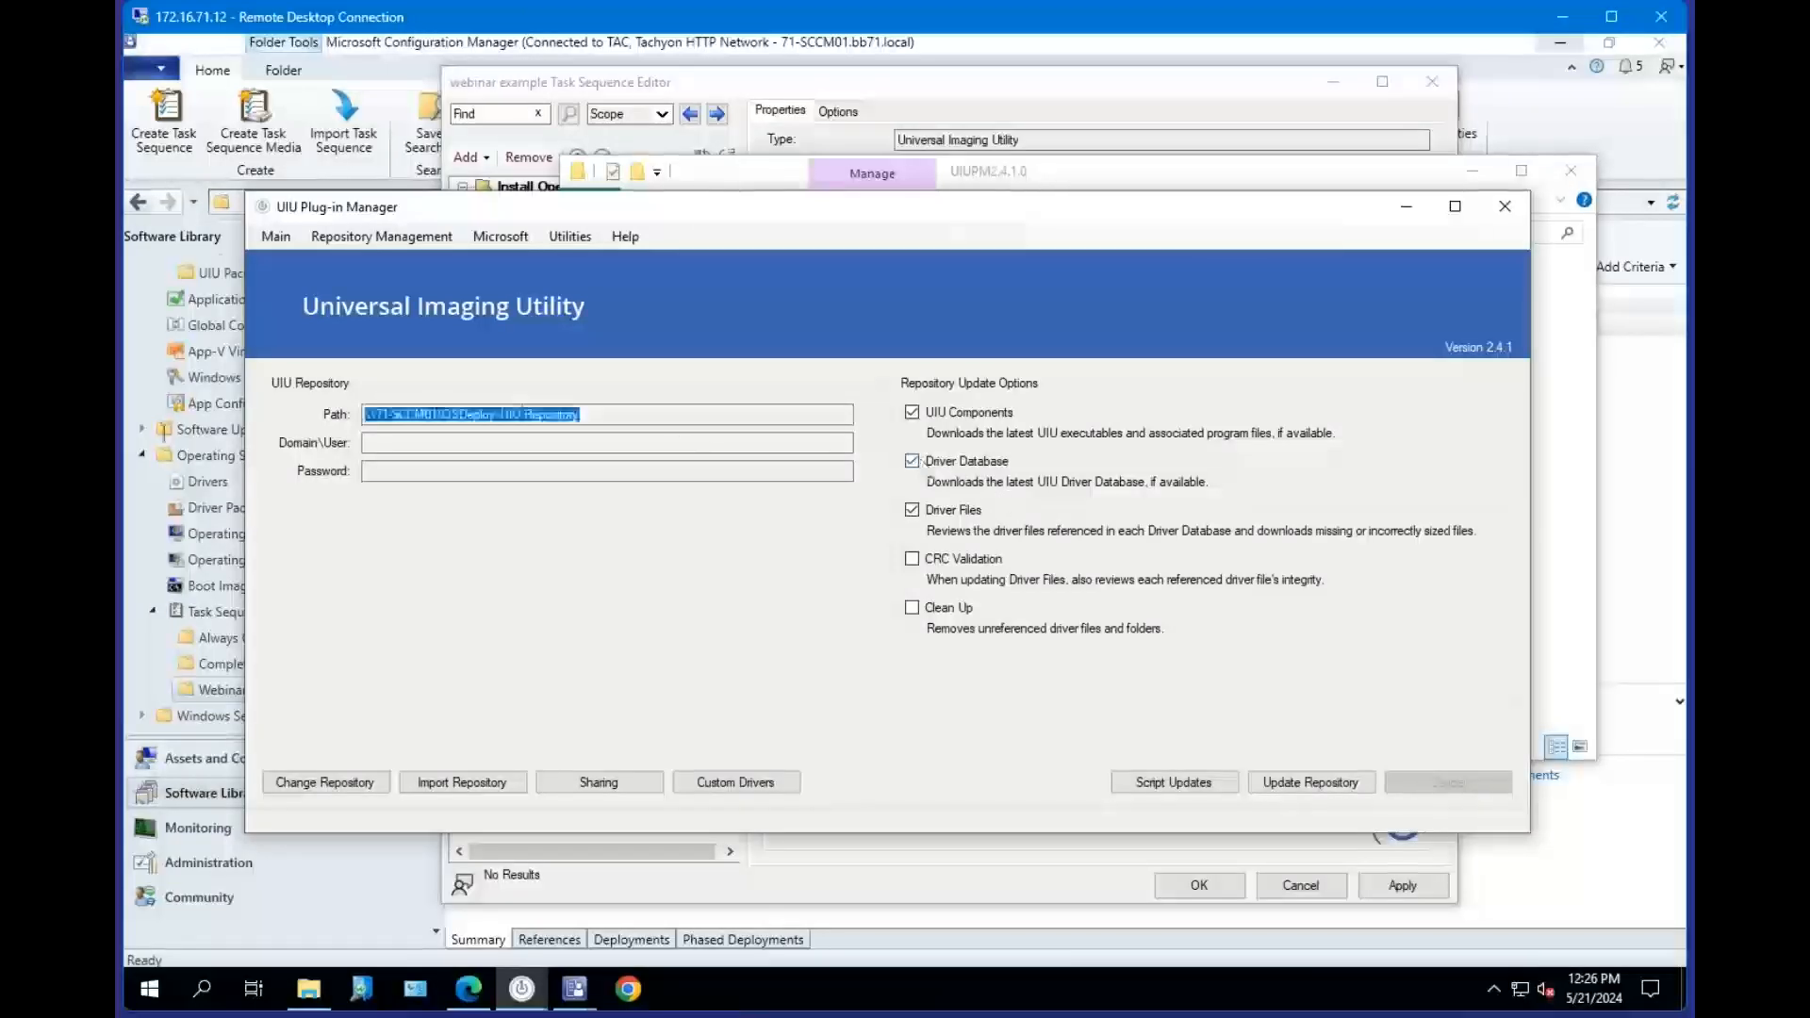
click(320, 1001)
click(460, 415)
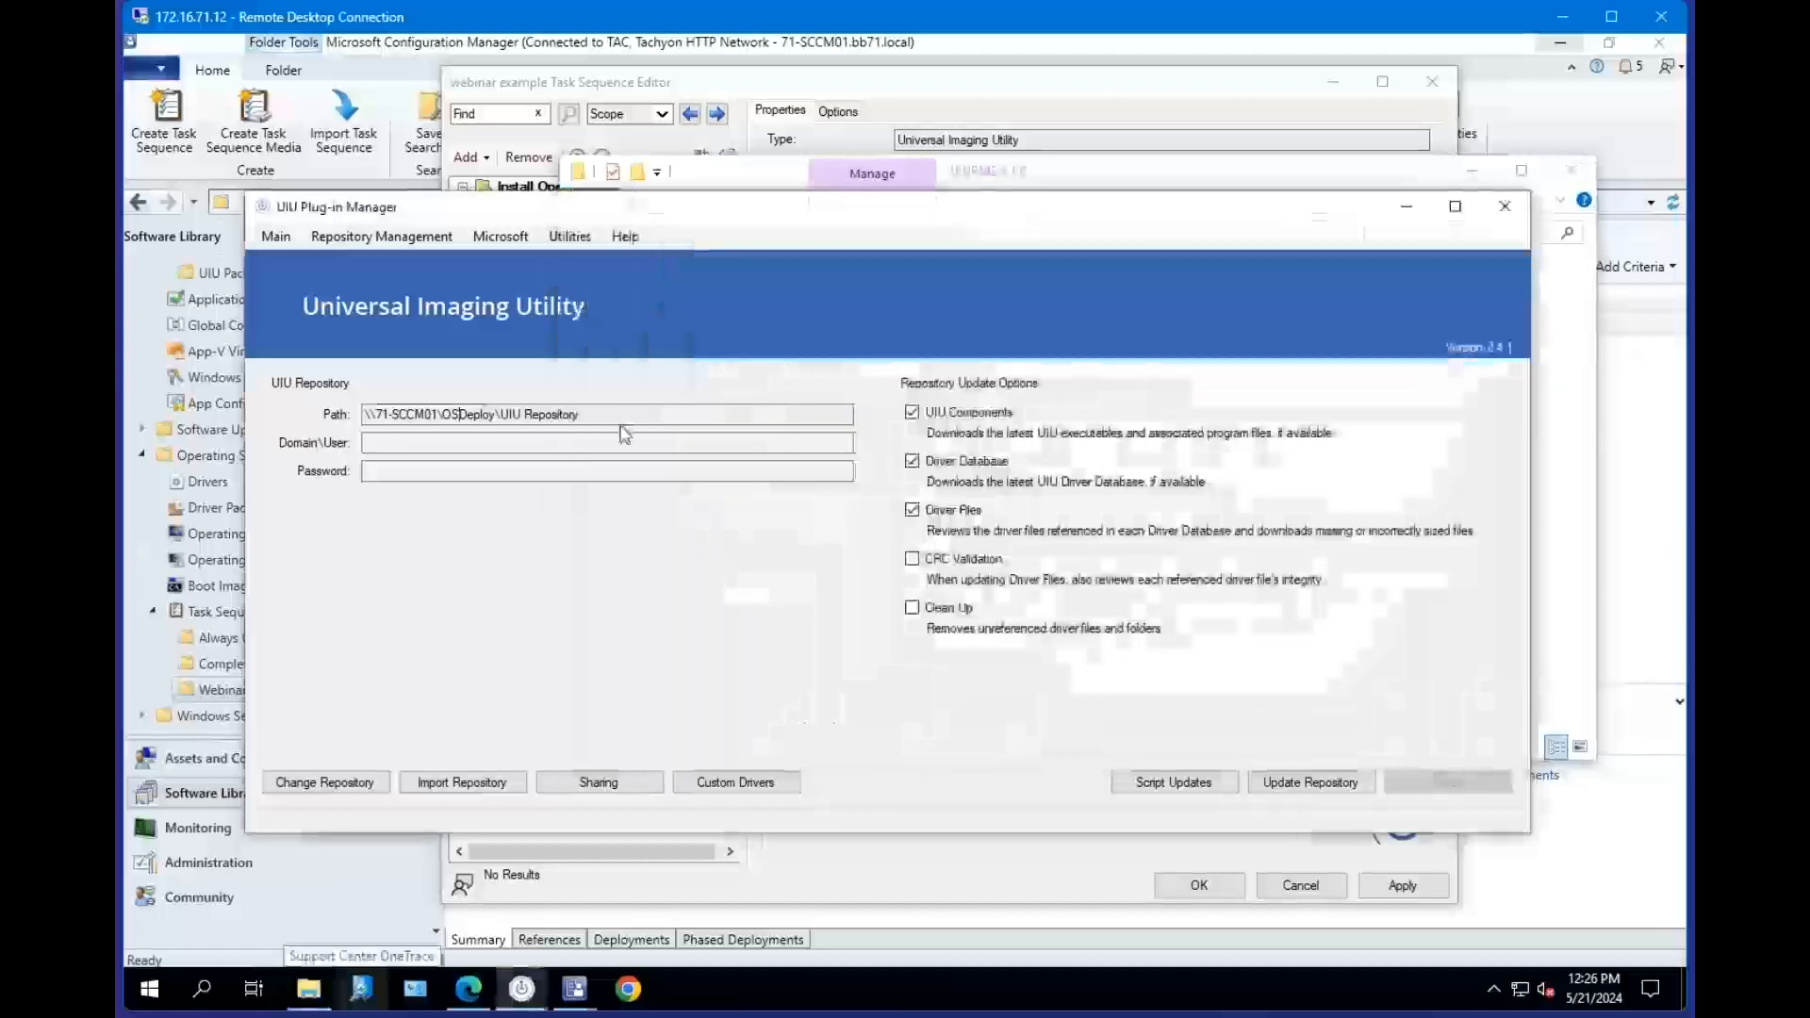
drag(584, 415, 252, 423)
key(ctrl+c)
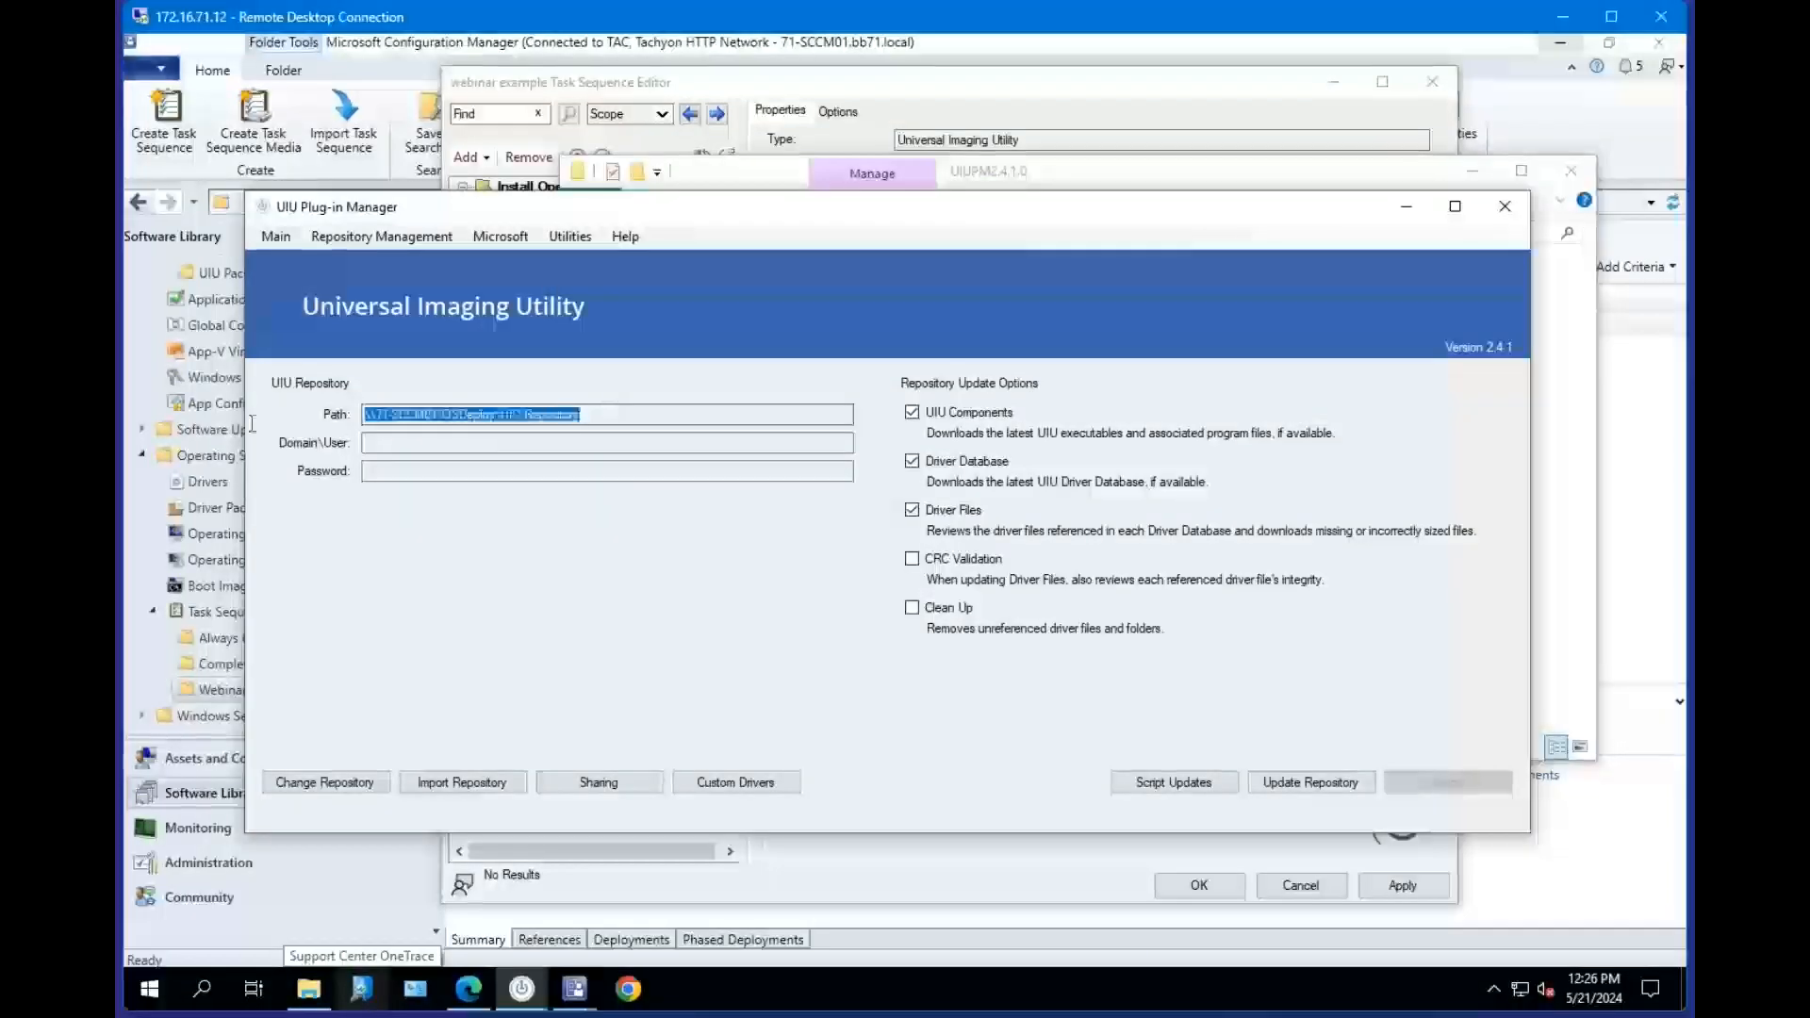
click(1042, 177)
click(1070, 233)
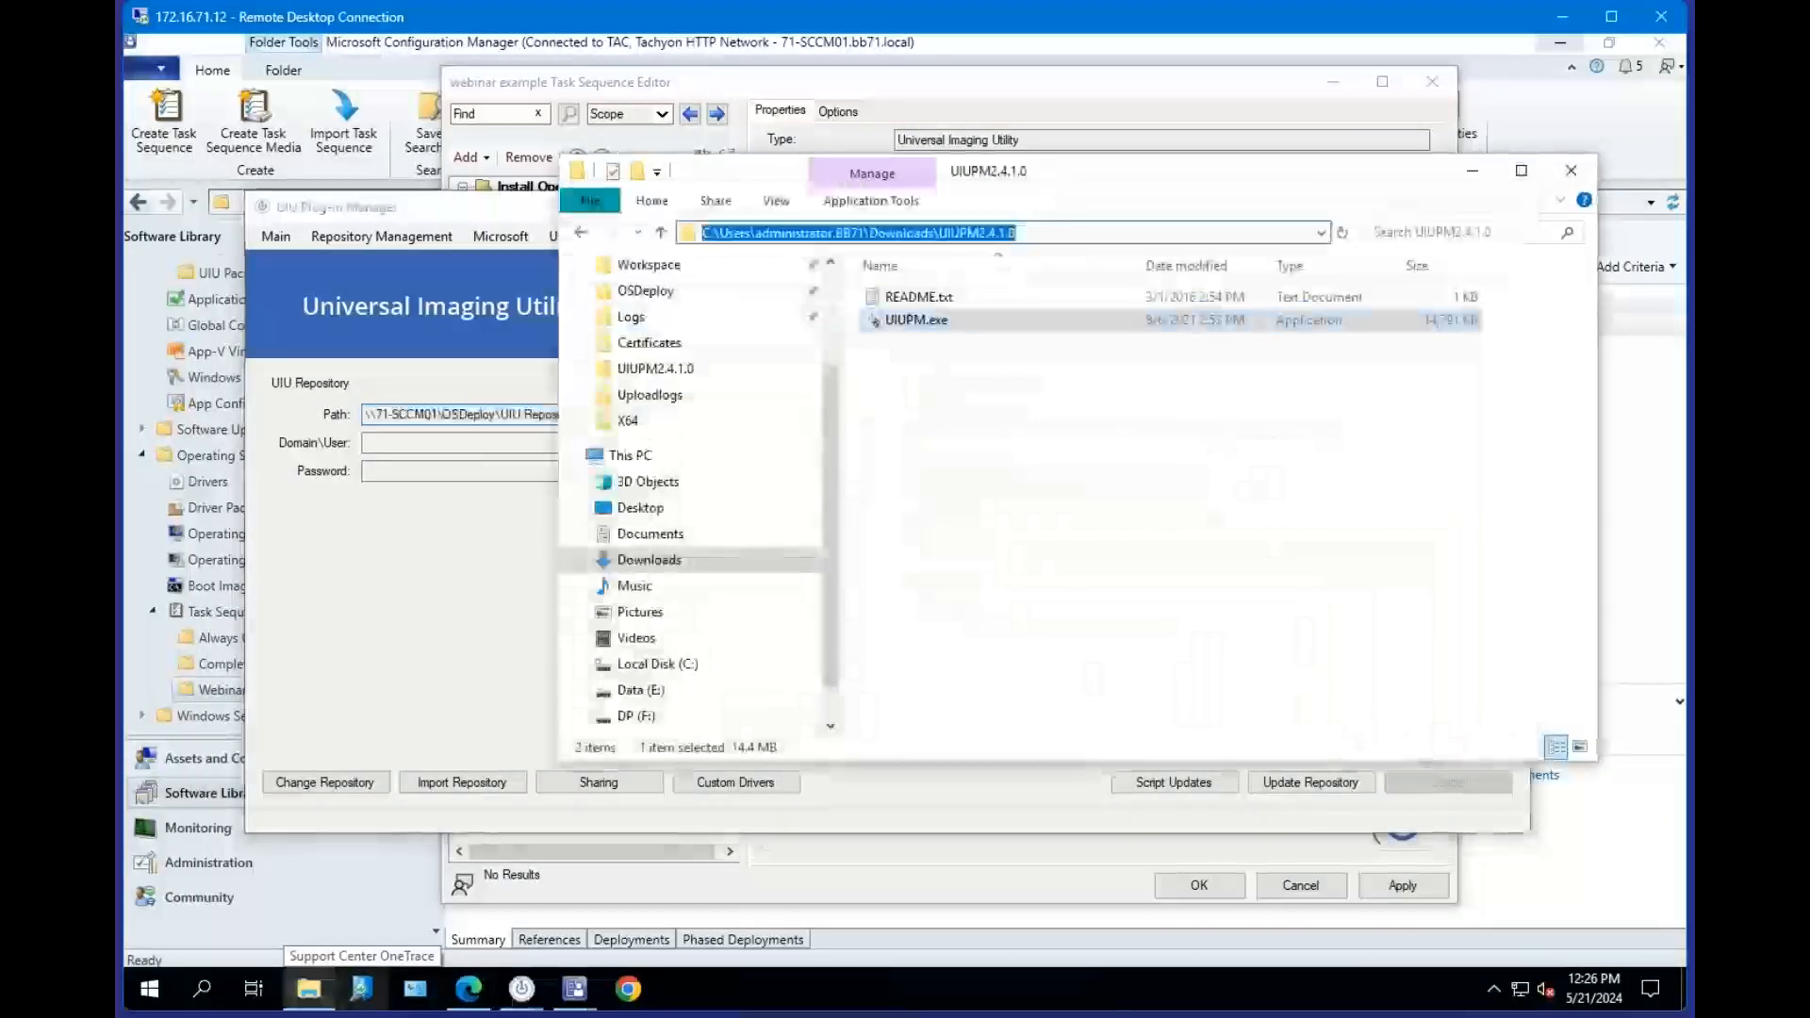
key(ctrl+v)
key(Return)
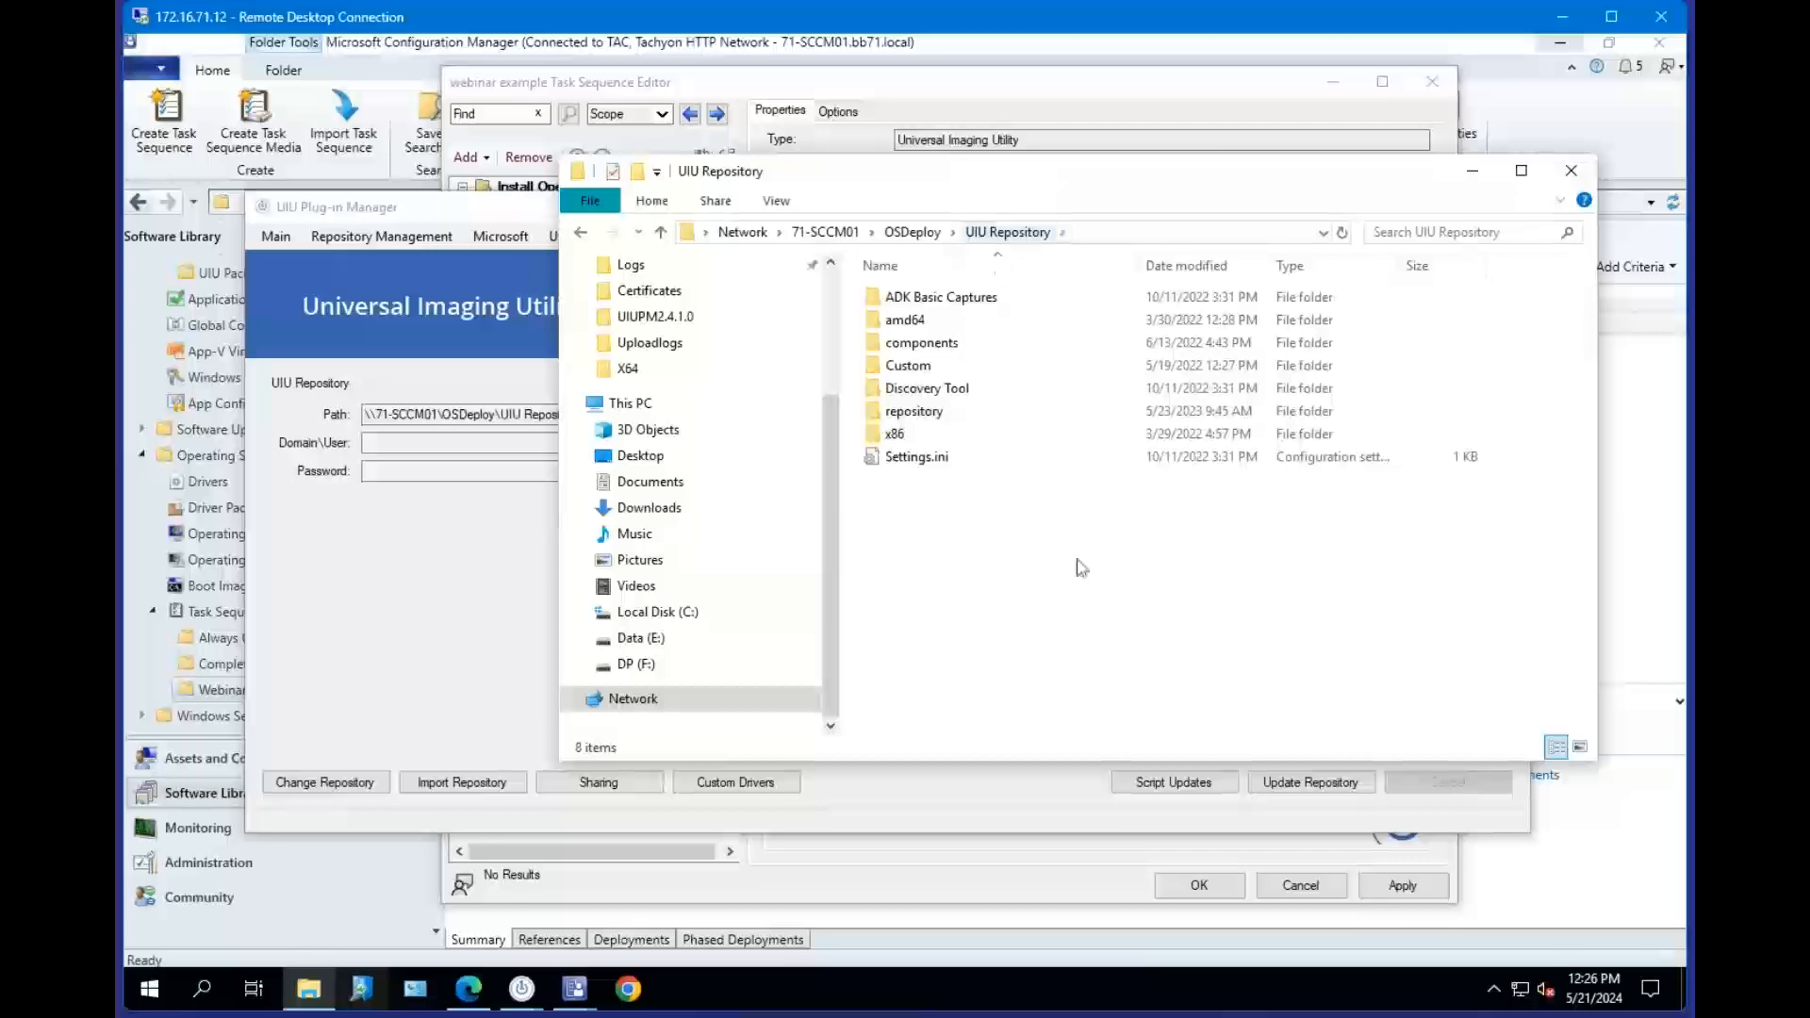
Open the amd64 folder to view its files, then return to the UIU Repository folder.
double_click(936, 322)
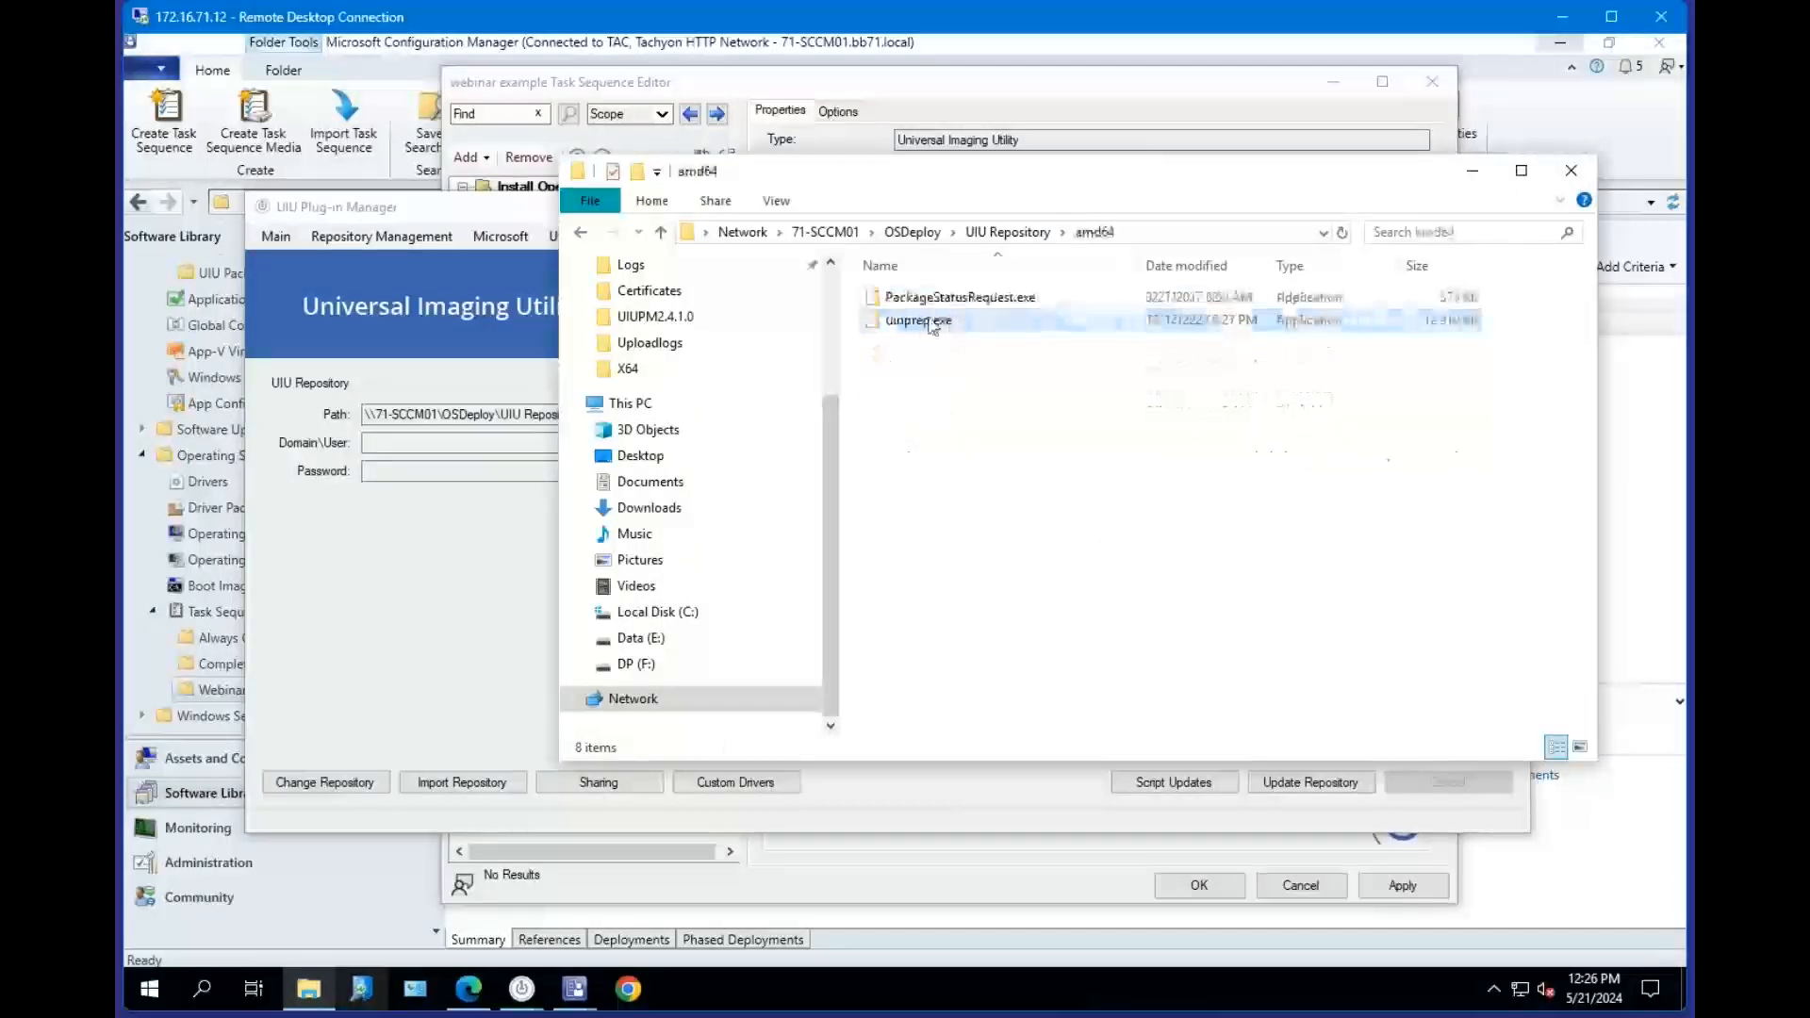
click(932, 321)
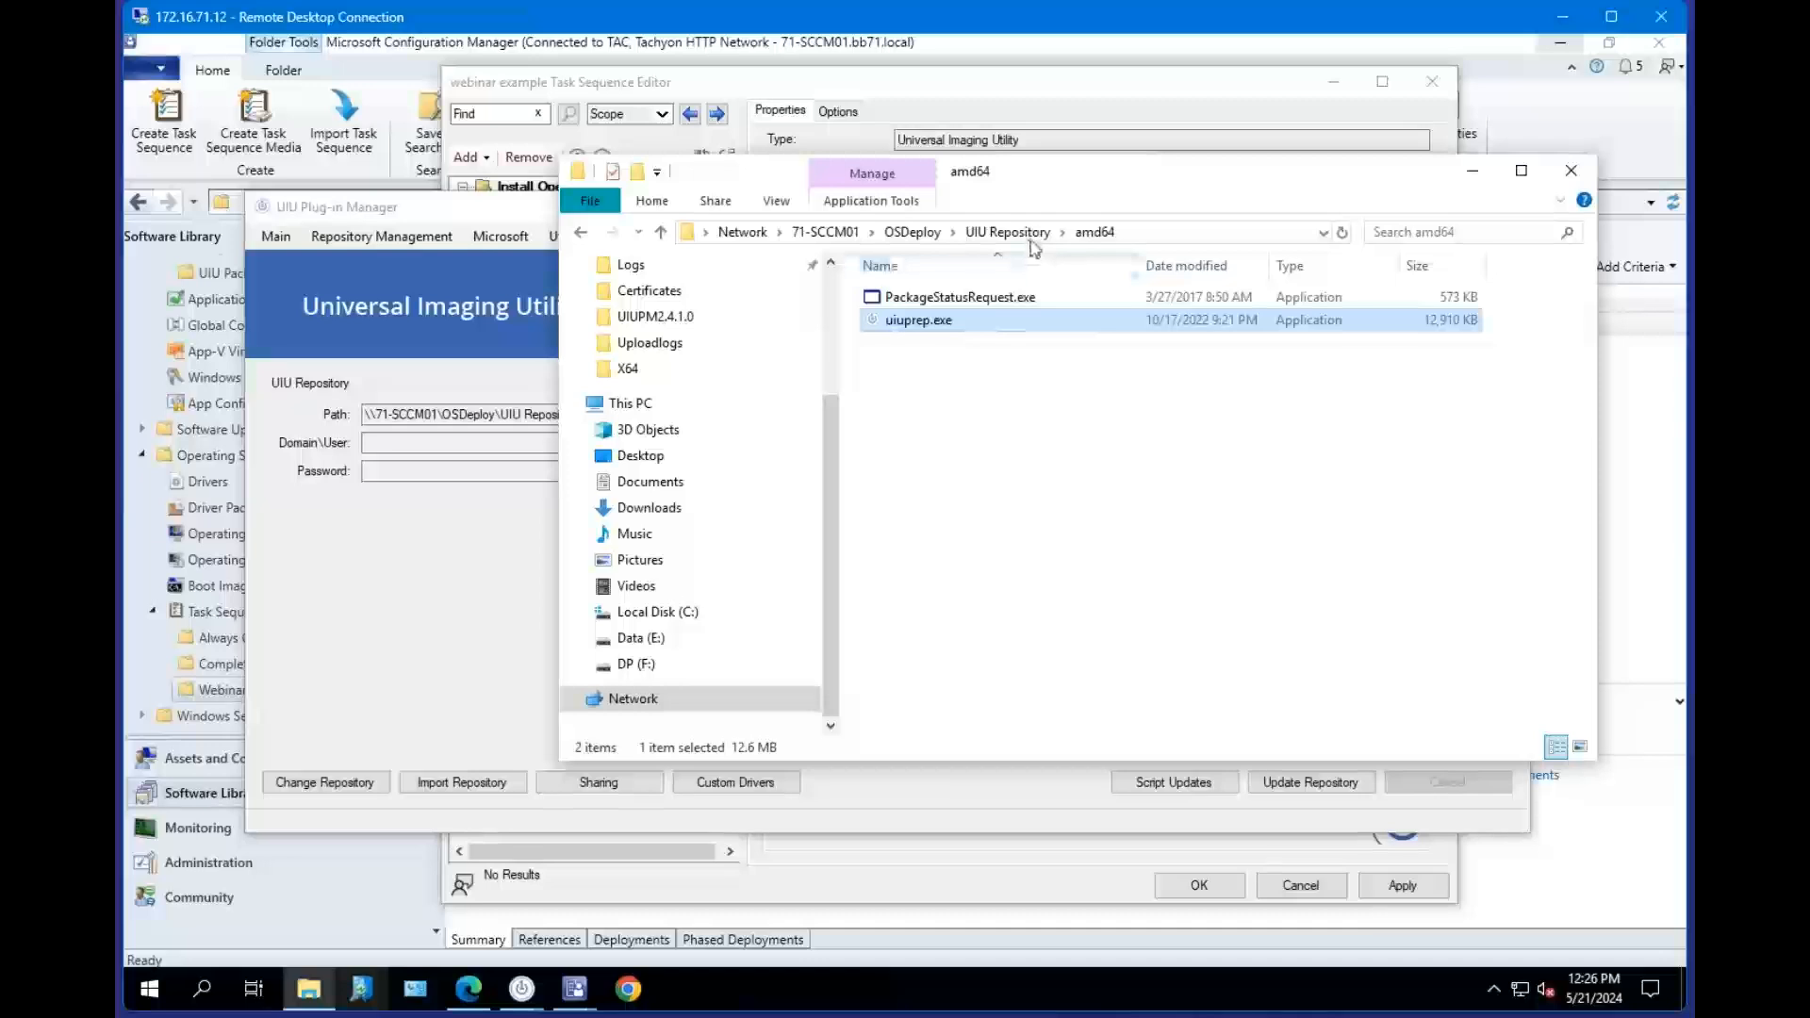
click(1010, 231)
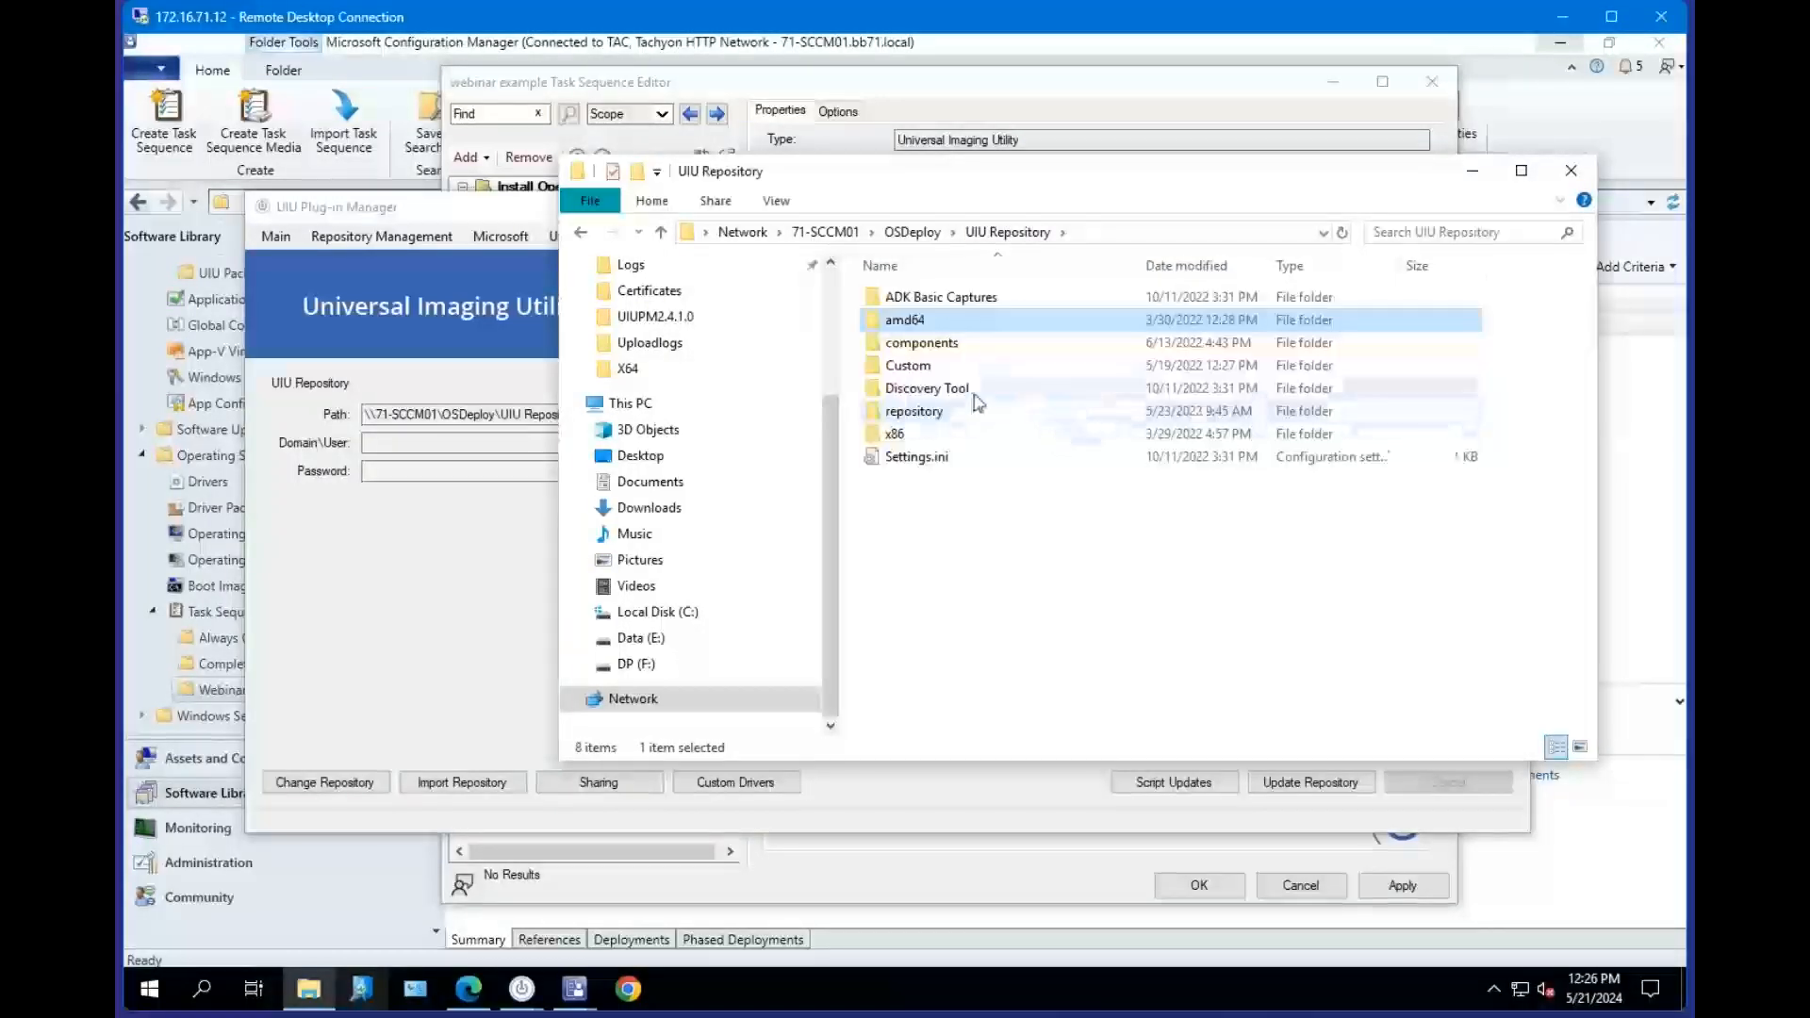
Open the repository folder and scroll through its contents to select the DB-23-05-17.udb driver database file.
double_click(956, 415)
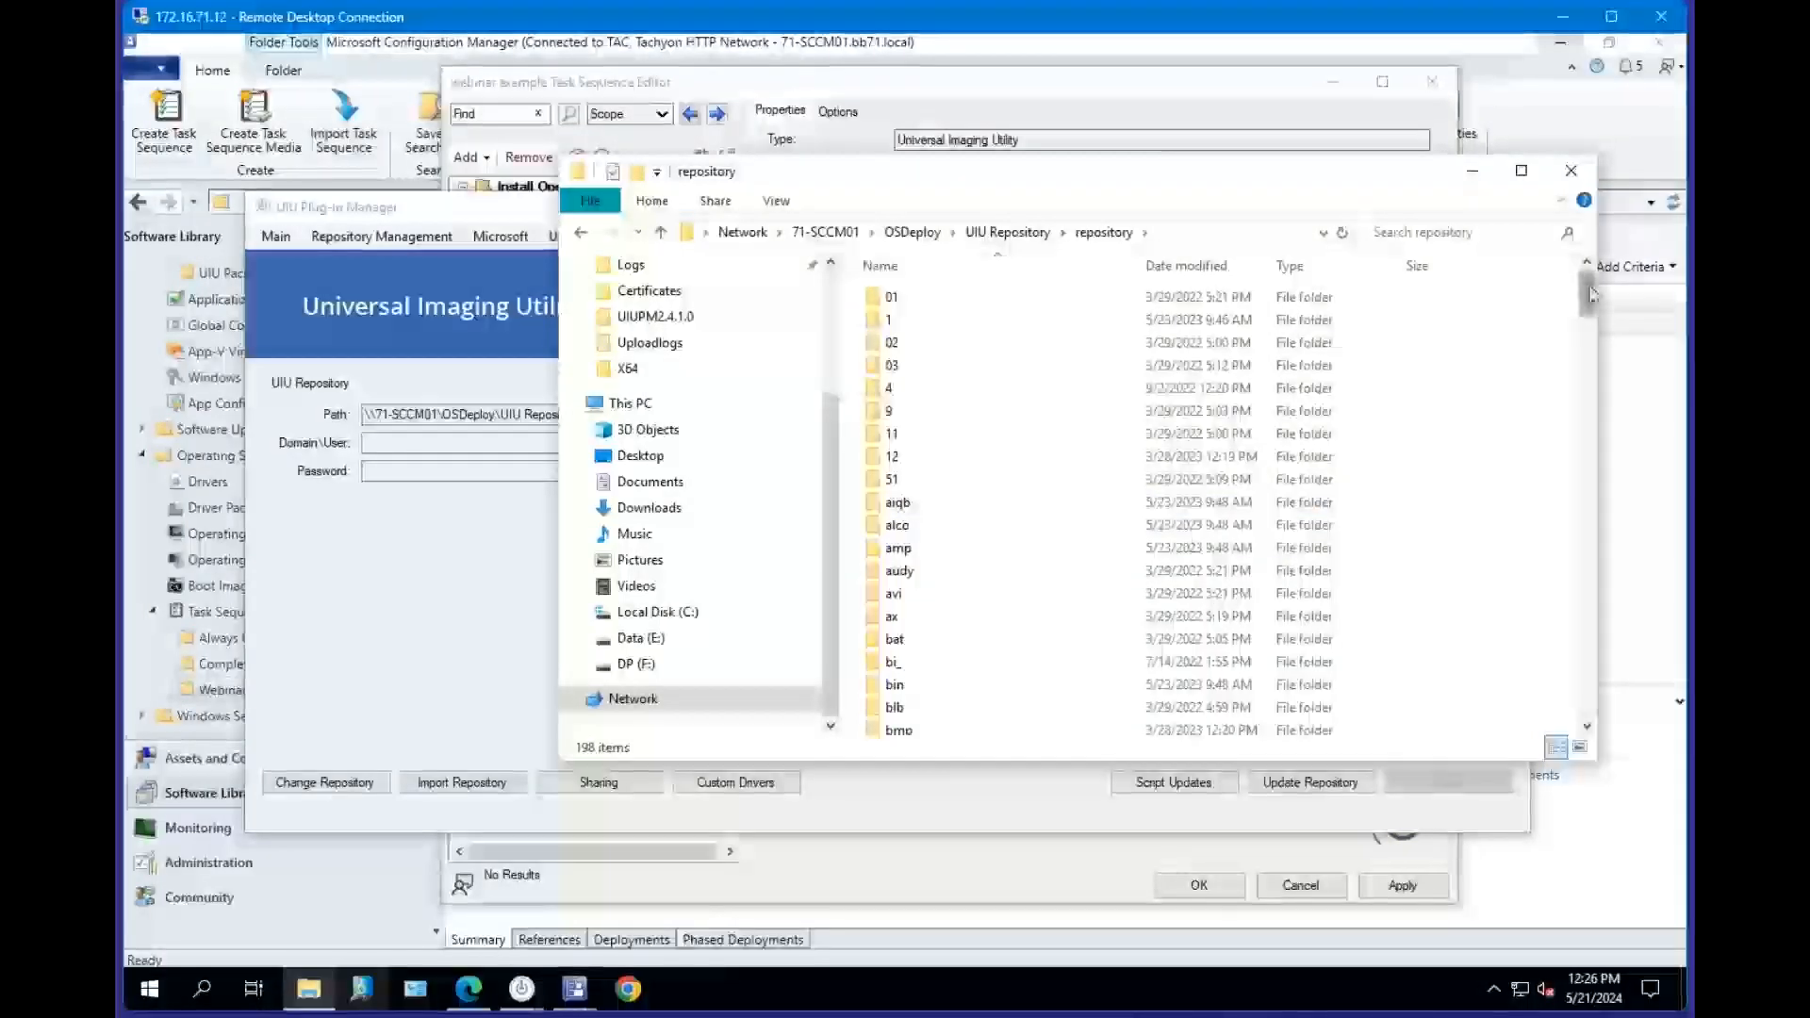
drag(1587, 299, 1642, 744)
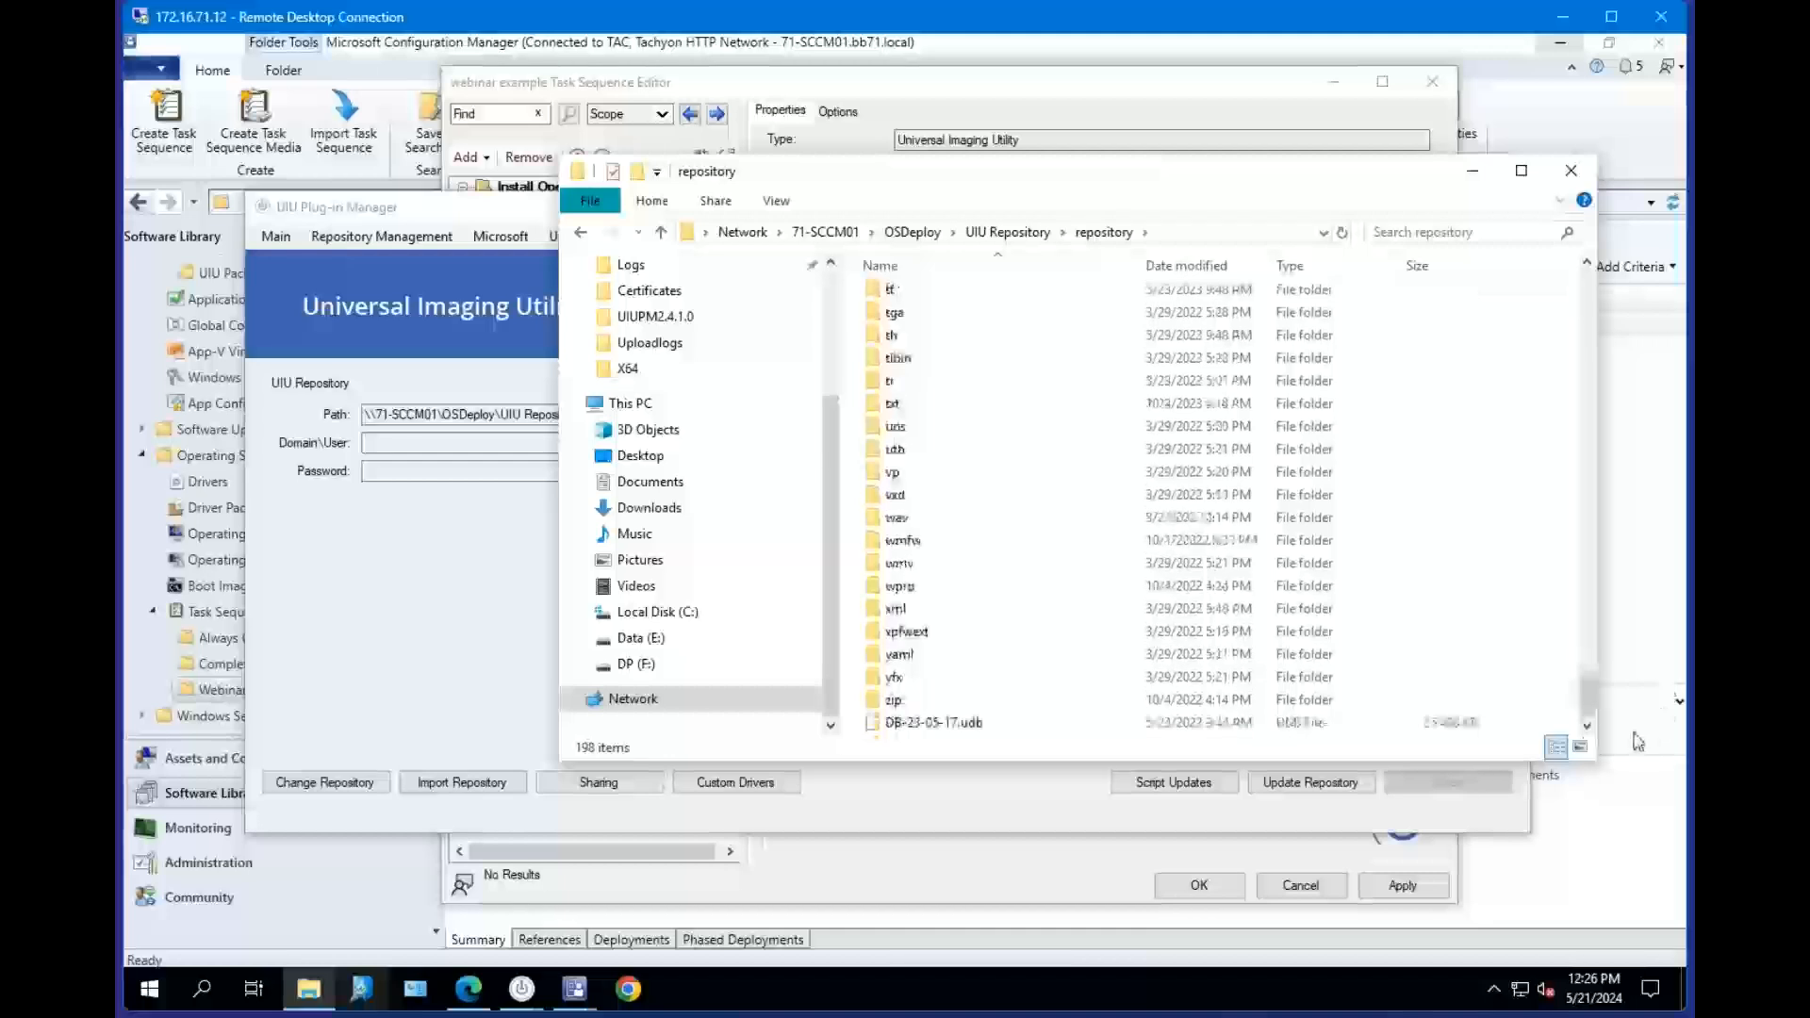
scroll(1127, 674, up, 3)
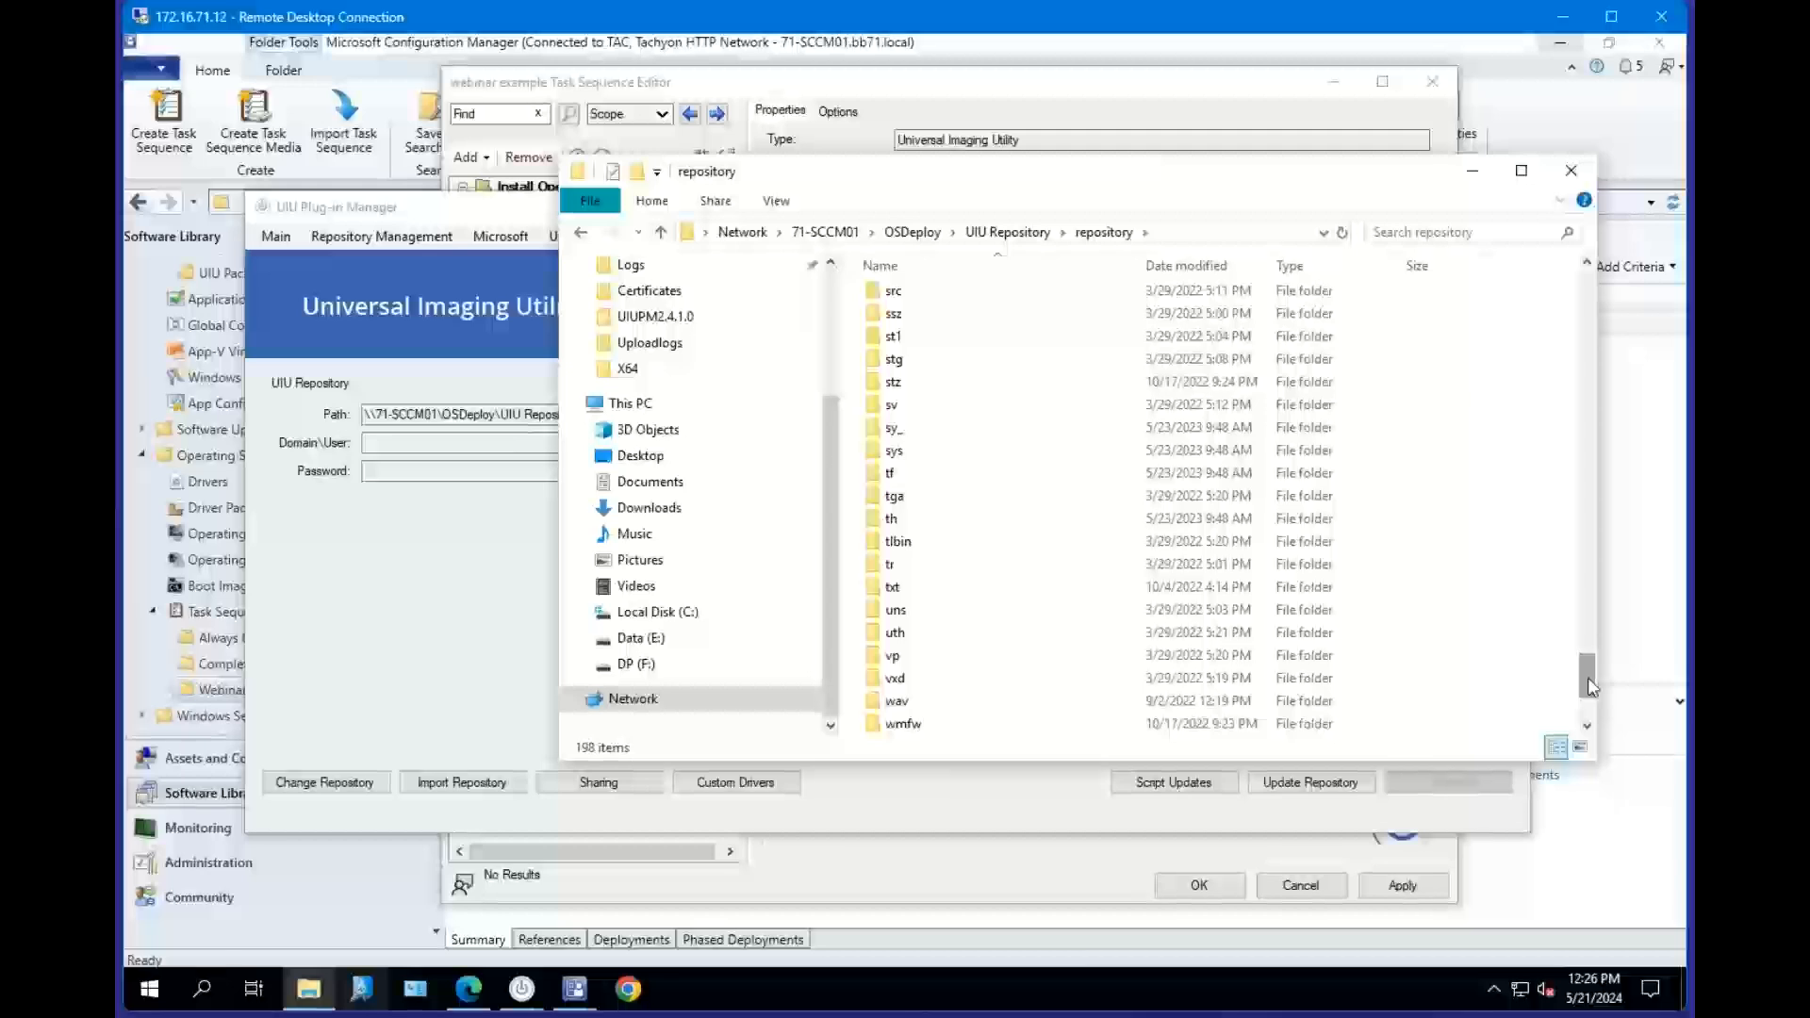
drag(1591, 689, 1589, 712)
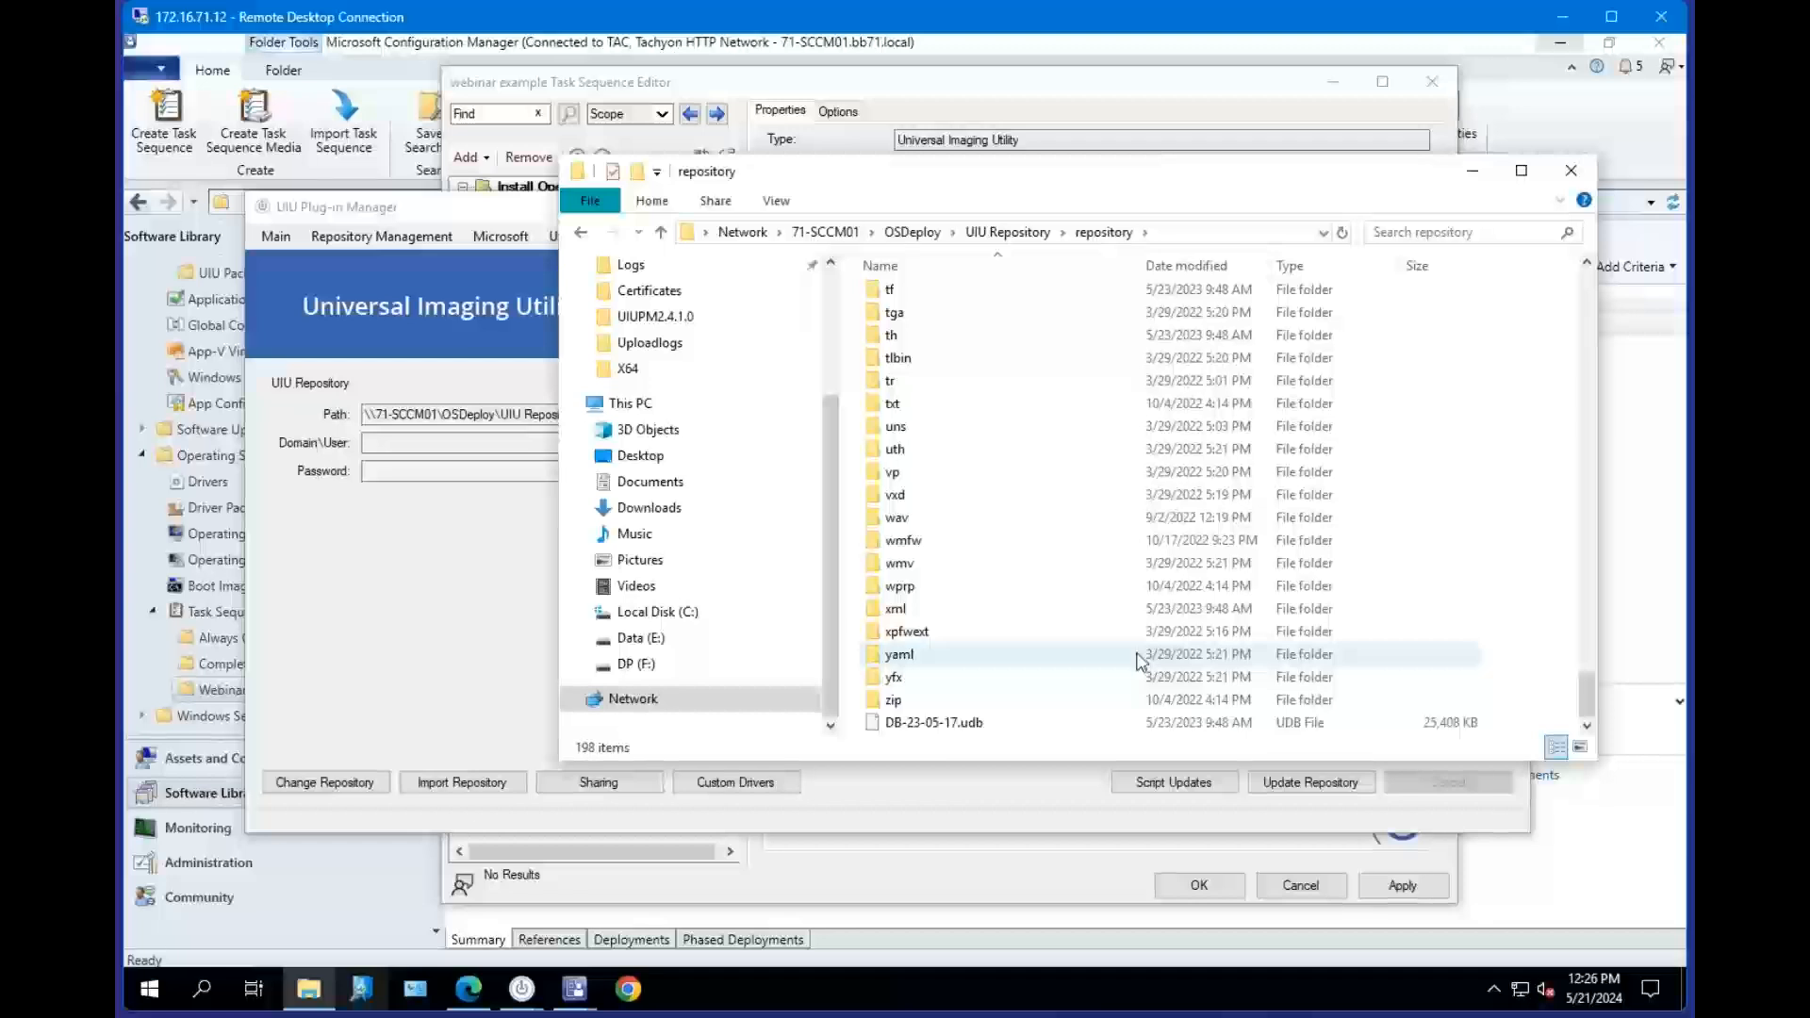
scroll(1142, 651, up, 1)
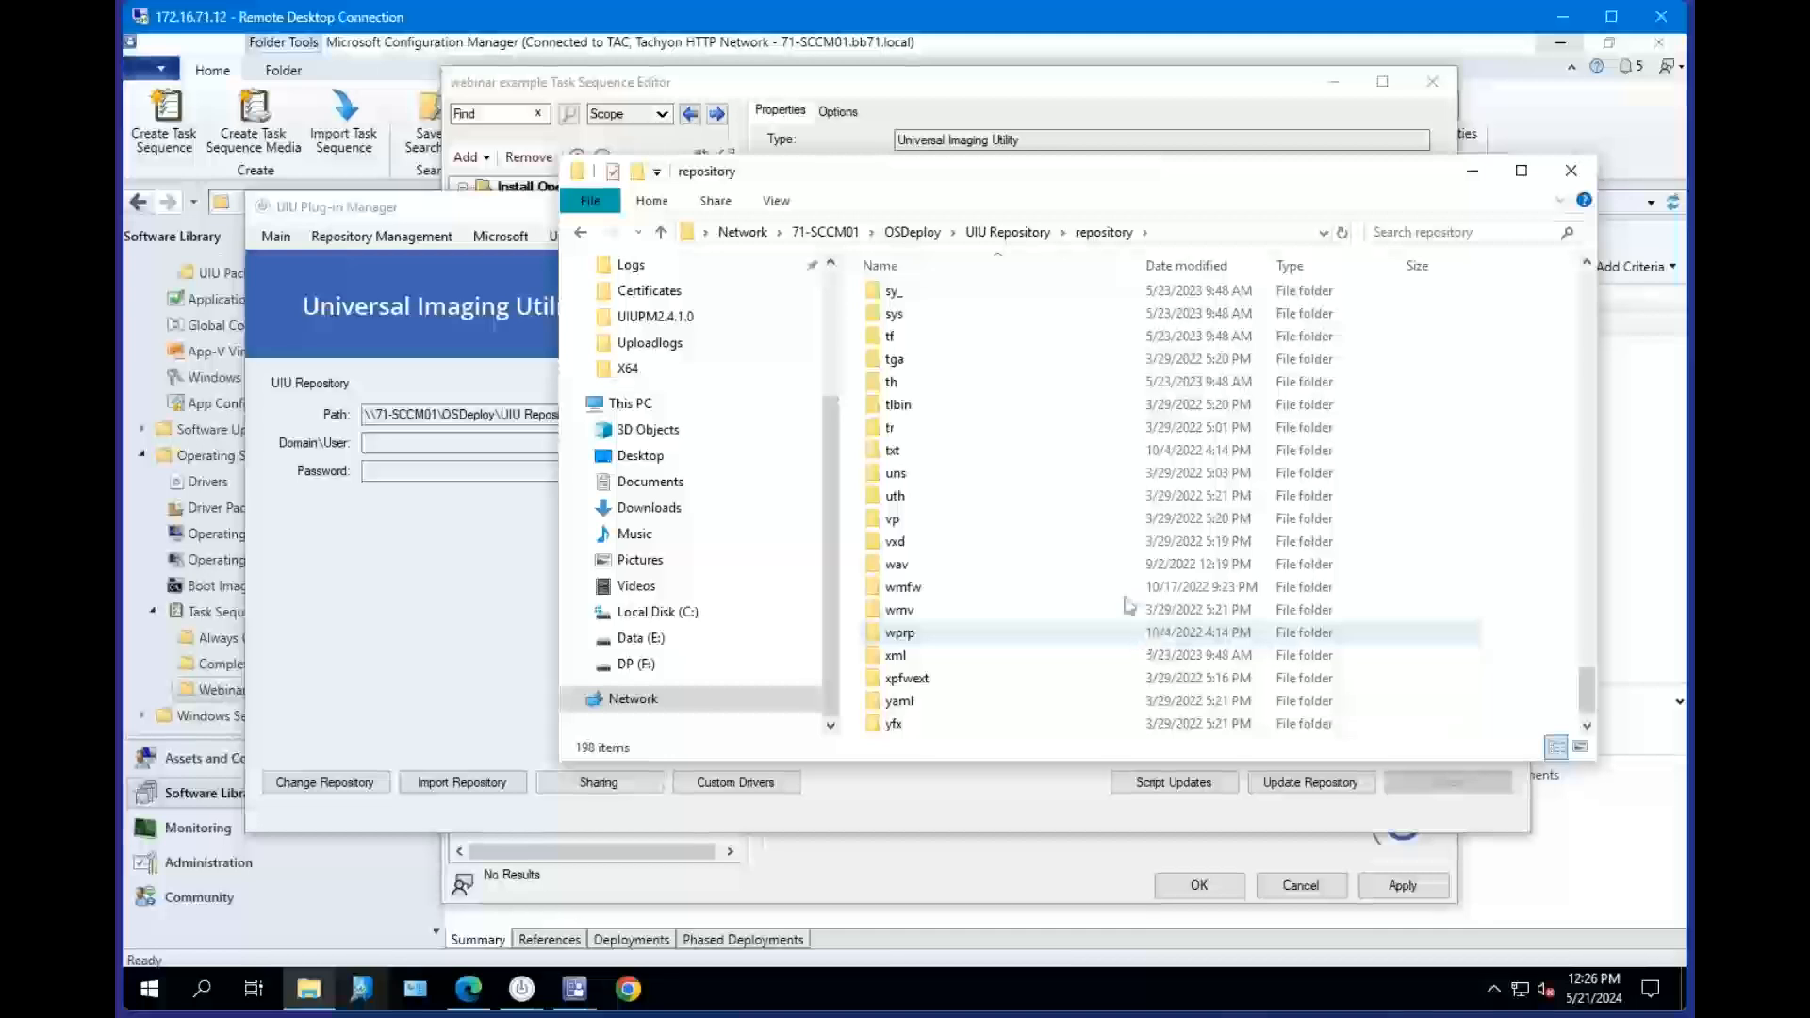
scroll(1111, 490, down, 1)
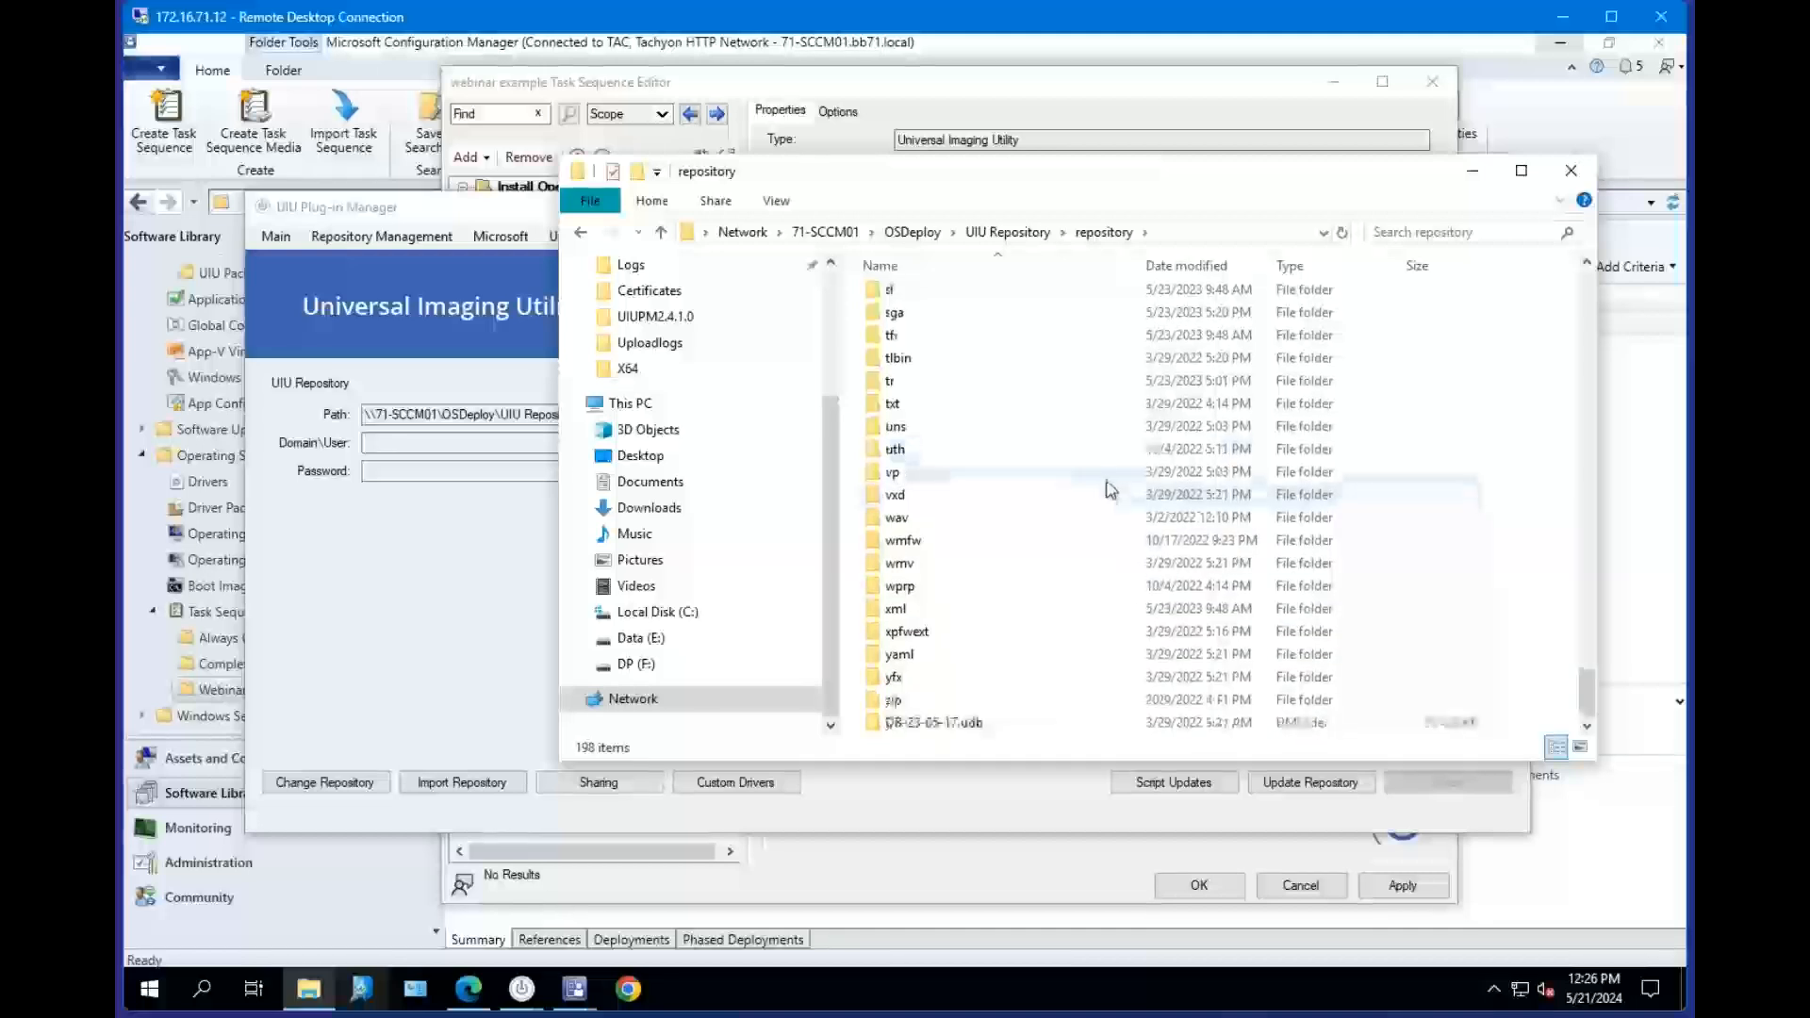
click(985, 724)
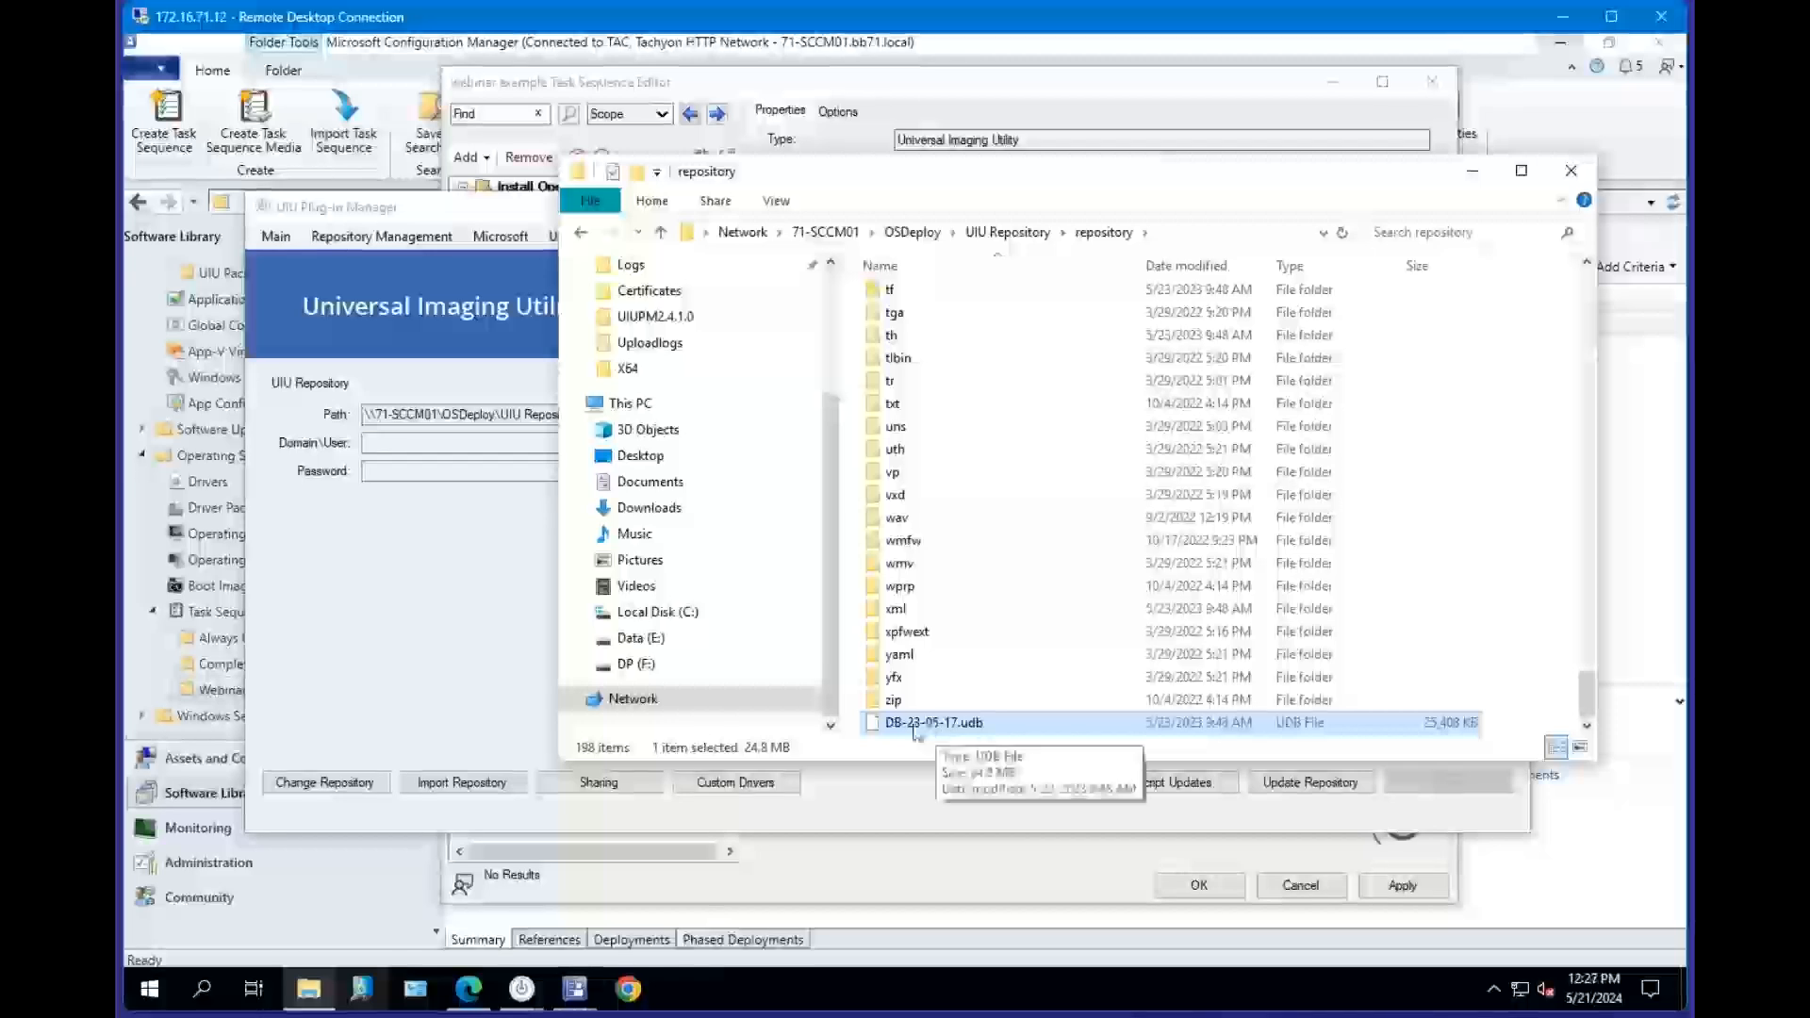
Browse to the UIUSmallRepository's Repository folder, select the DB-24-05-14.udb database file, and minimize File Explorer.
drag(889, 179, 865, 158)
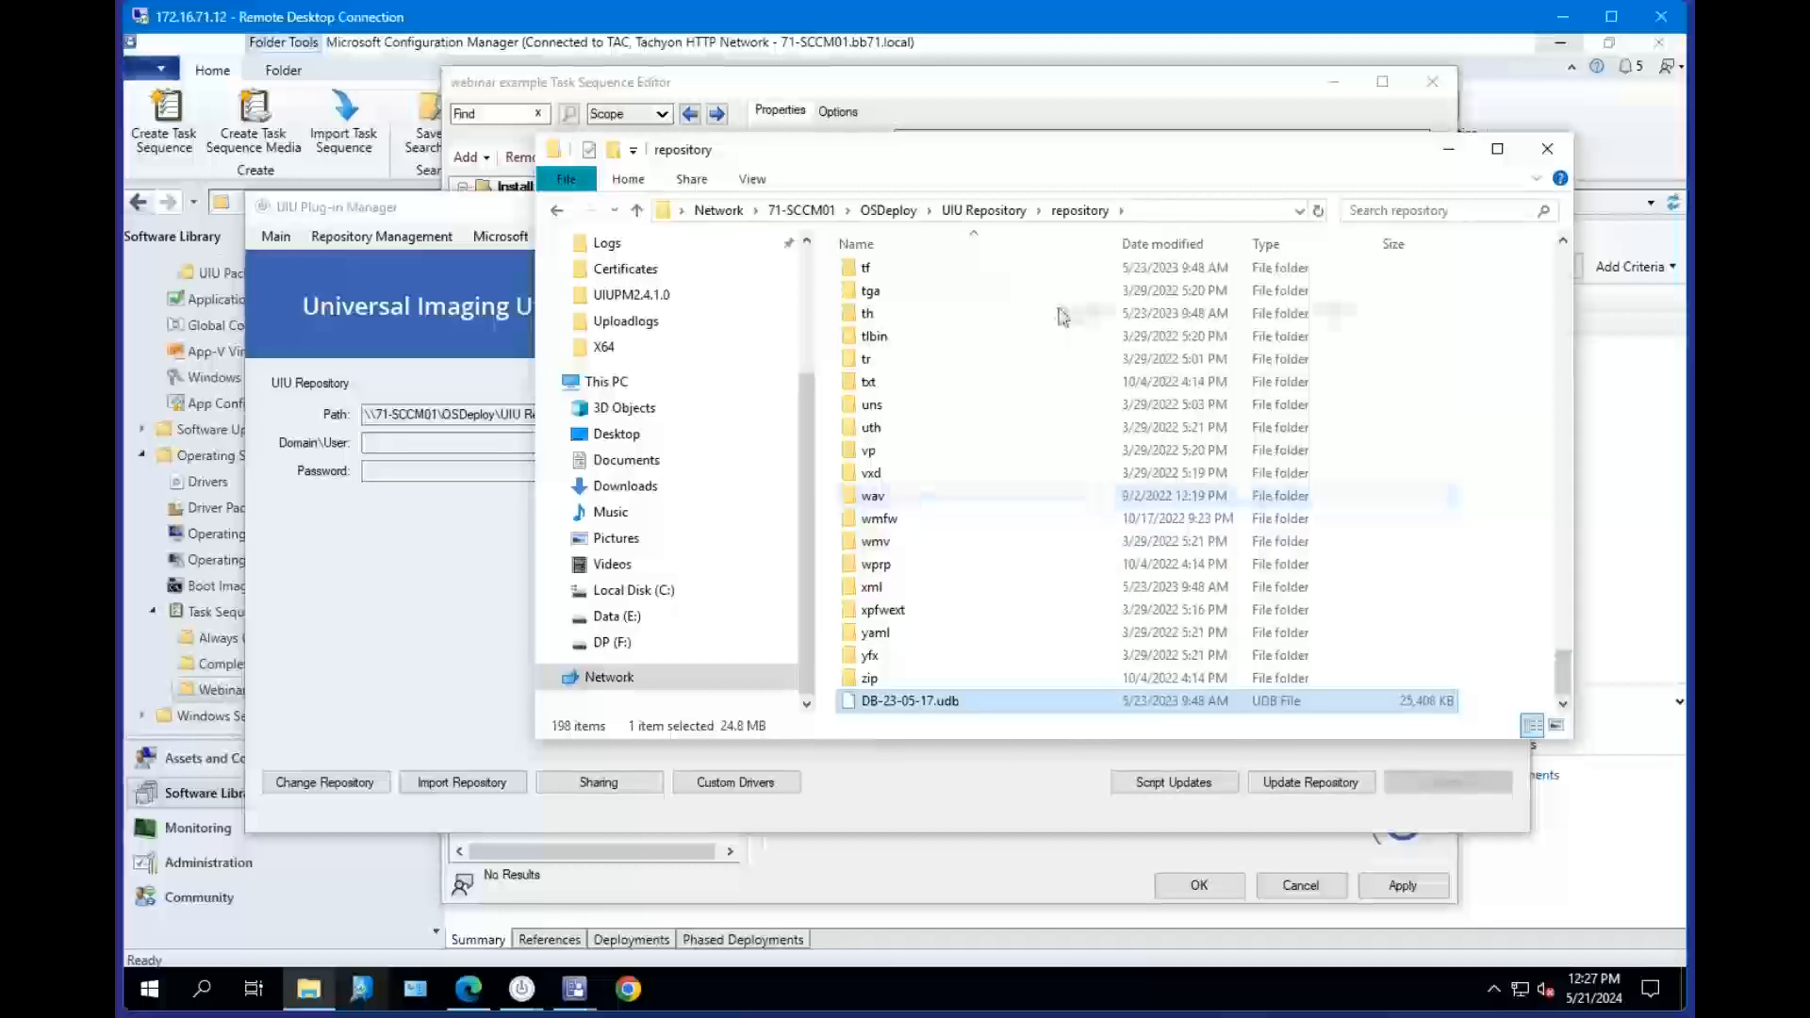
click(1025, 211)
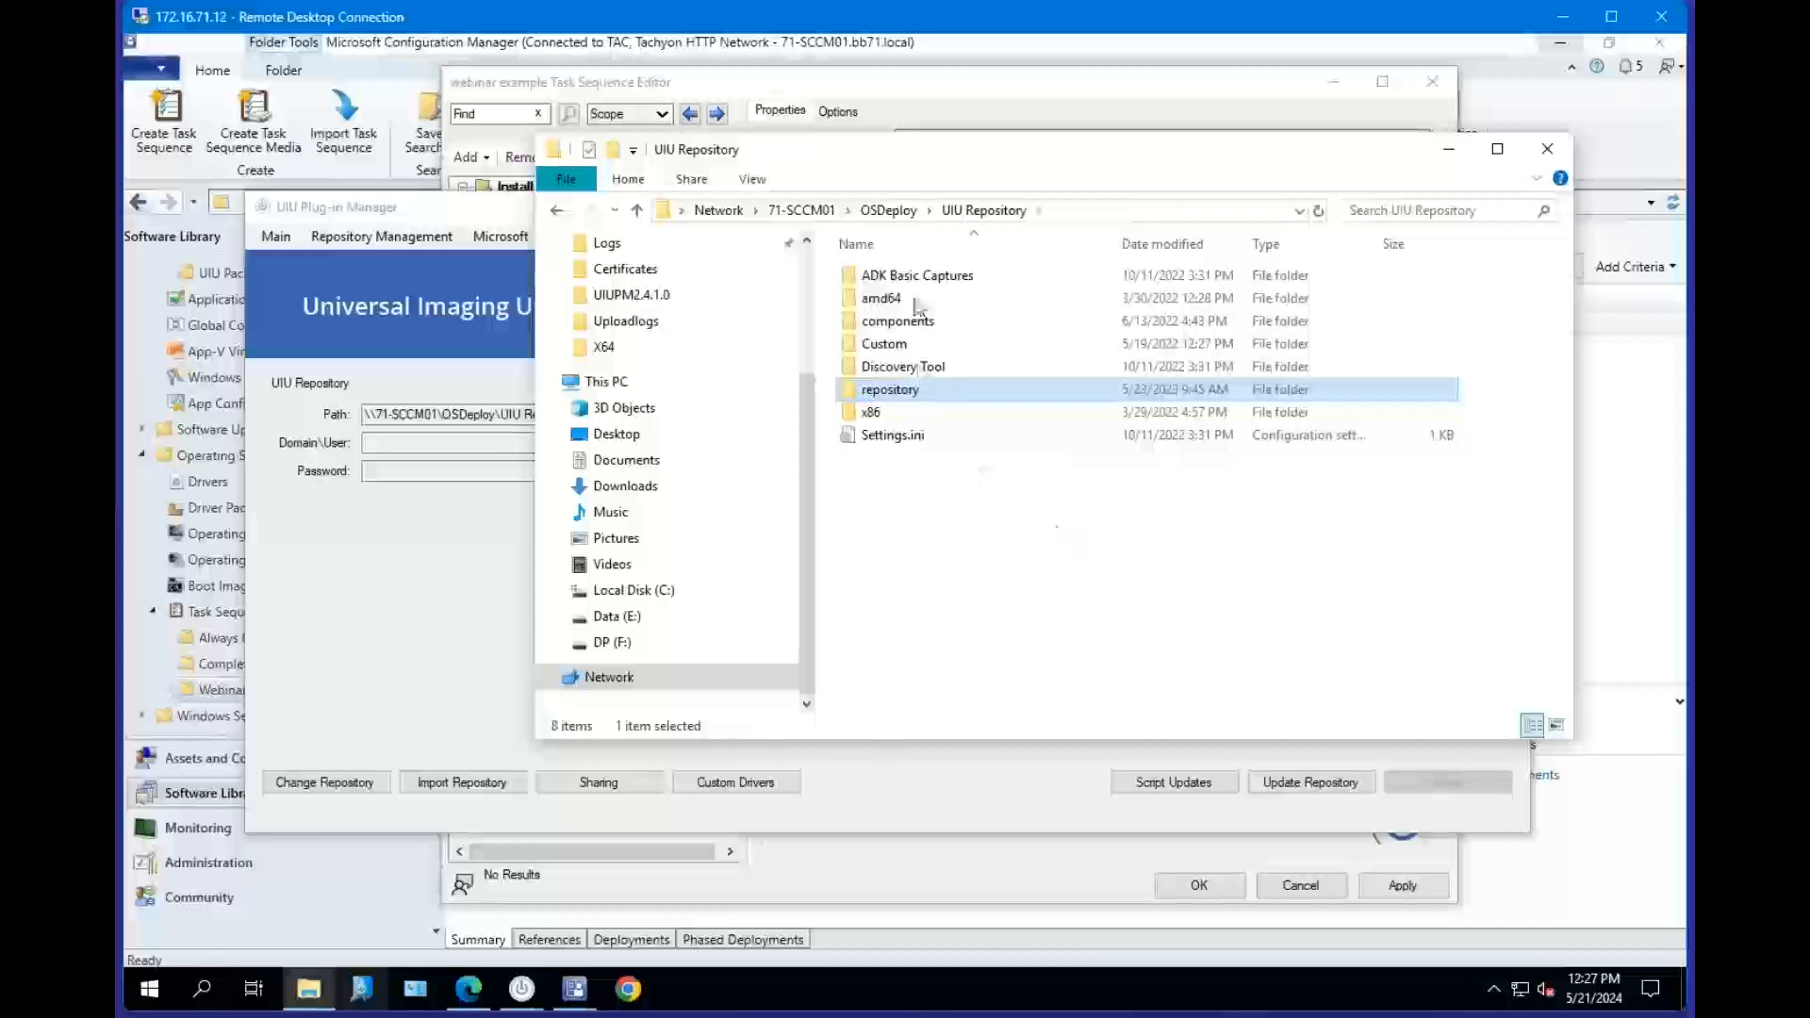
click(888, 211)
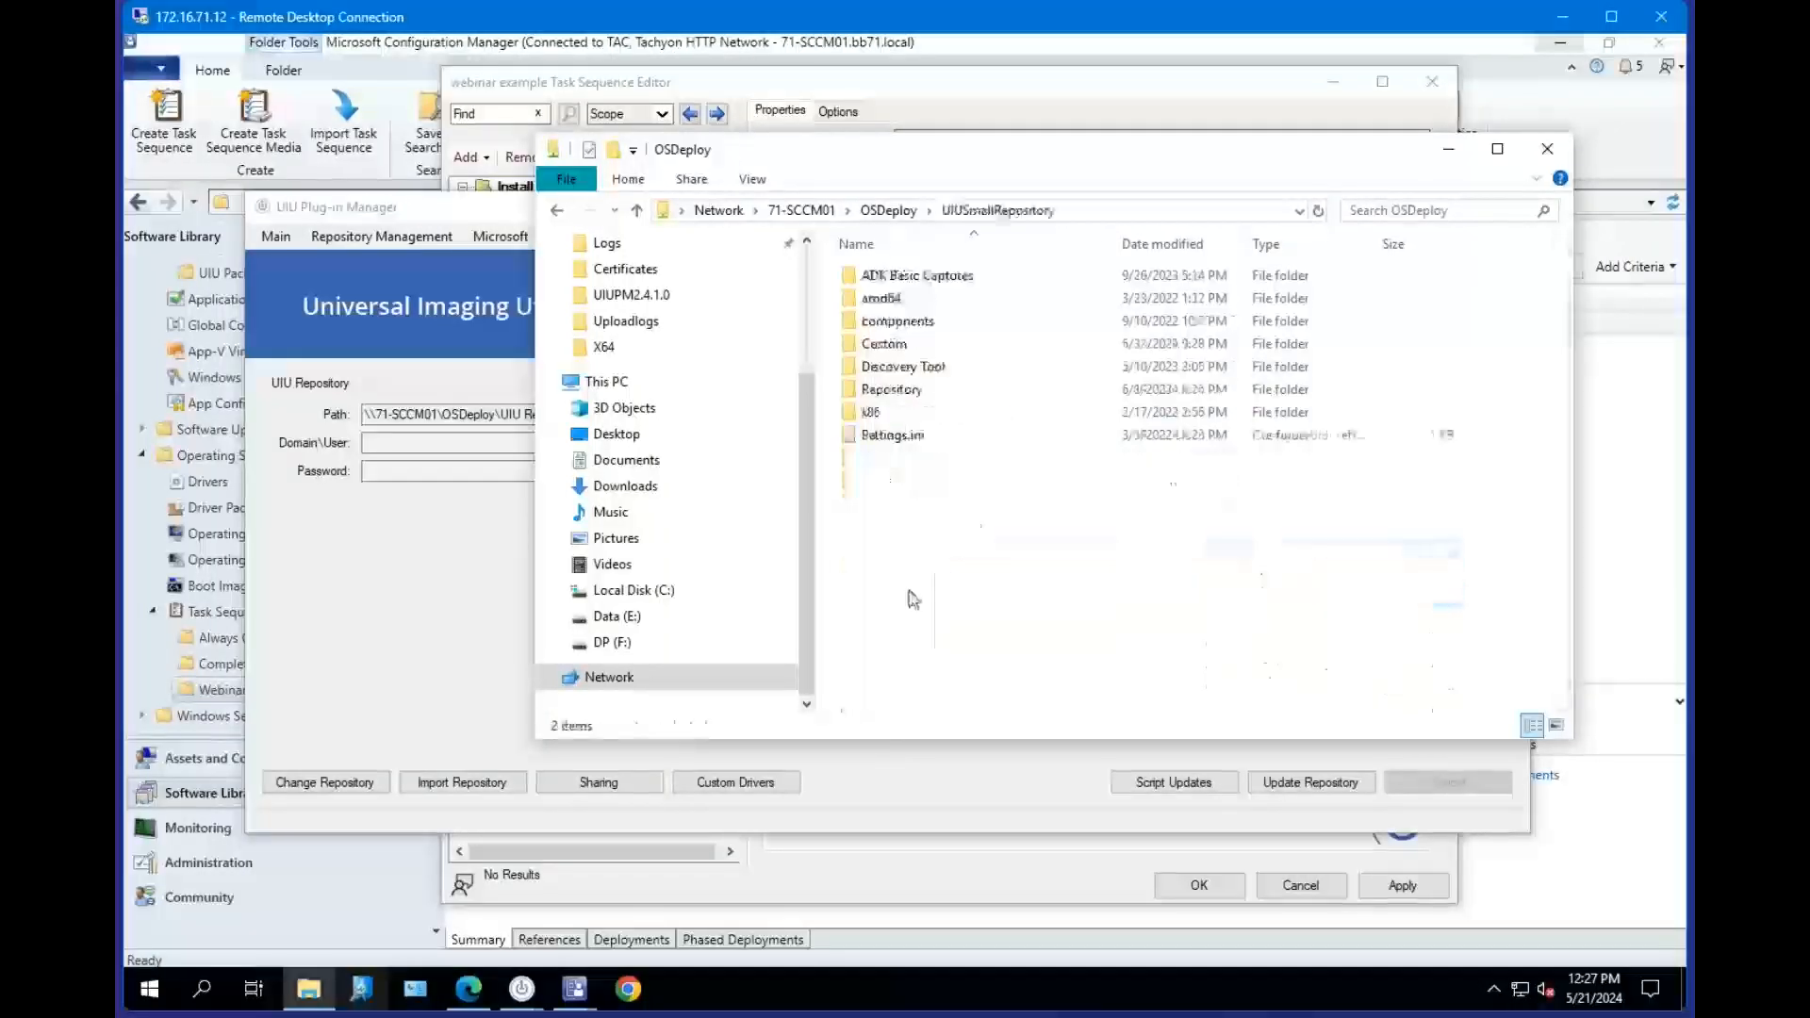
double_click(903, 390)
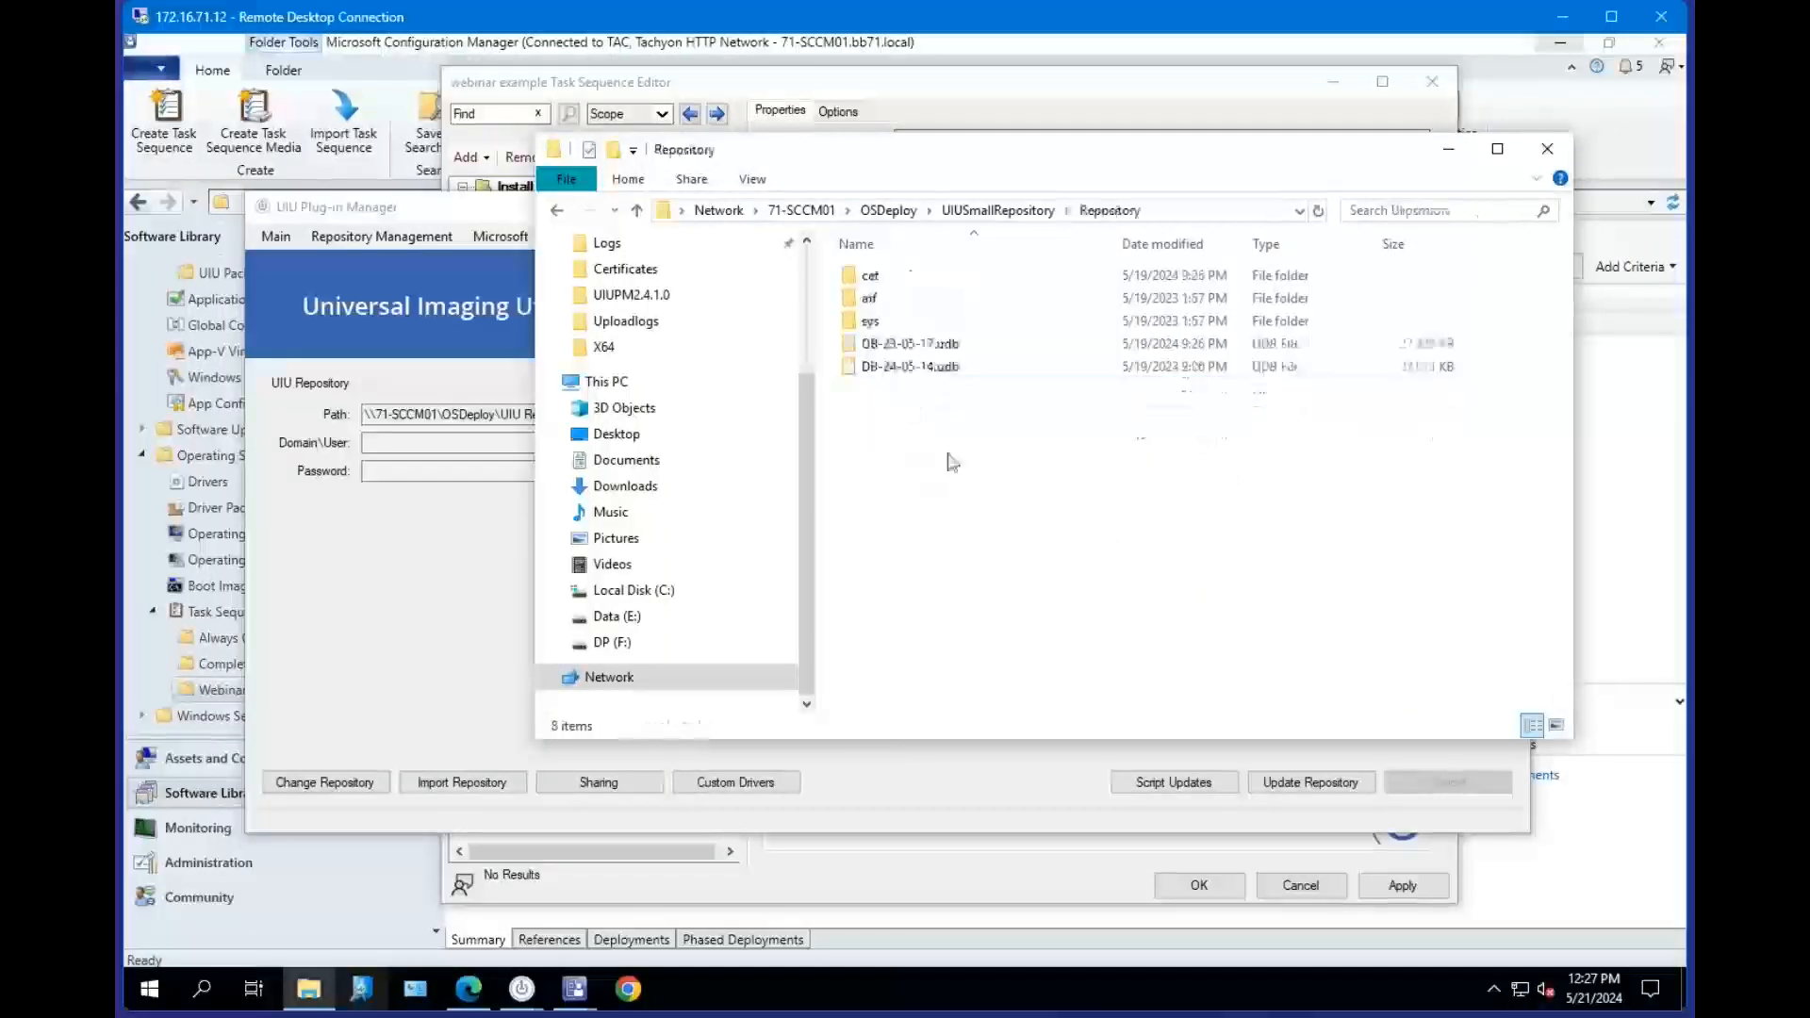
click(910, 368)
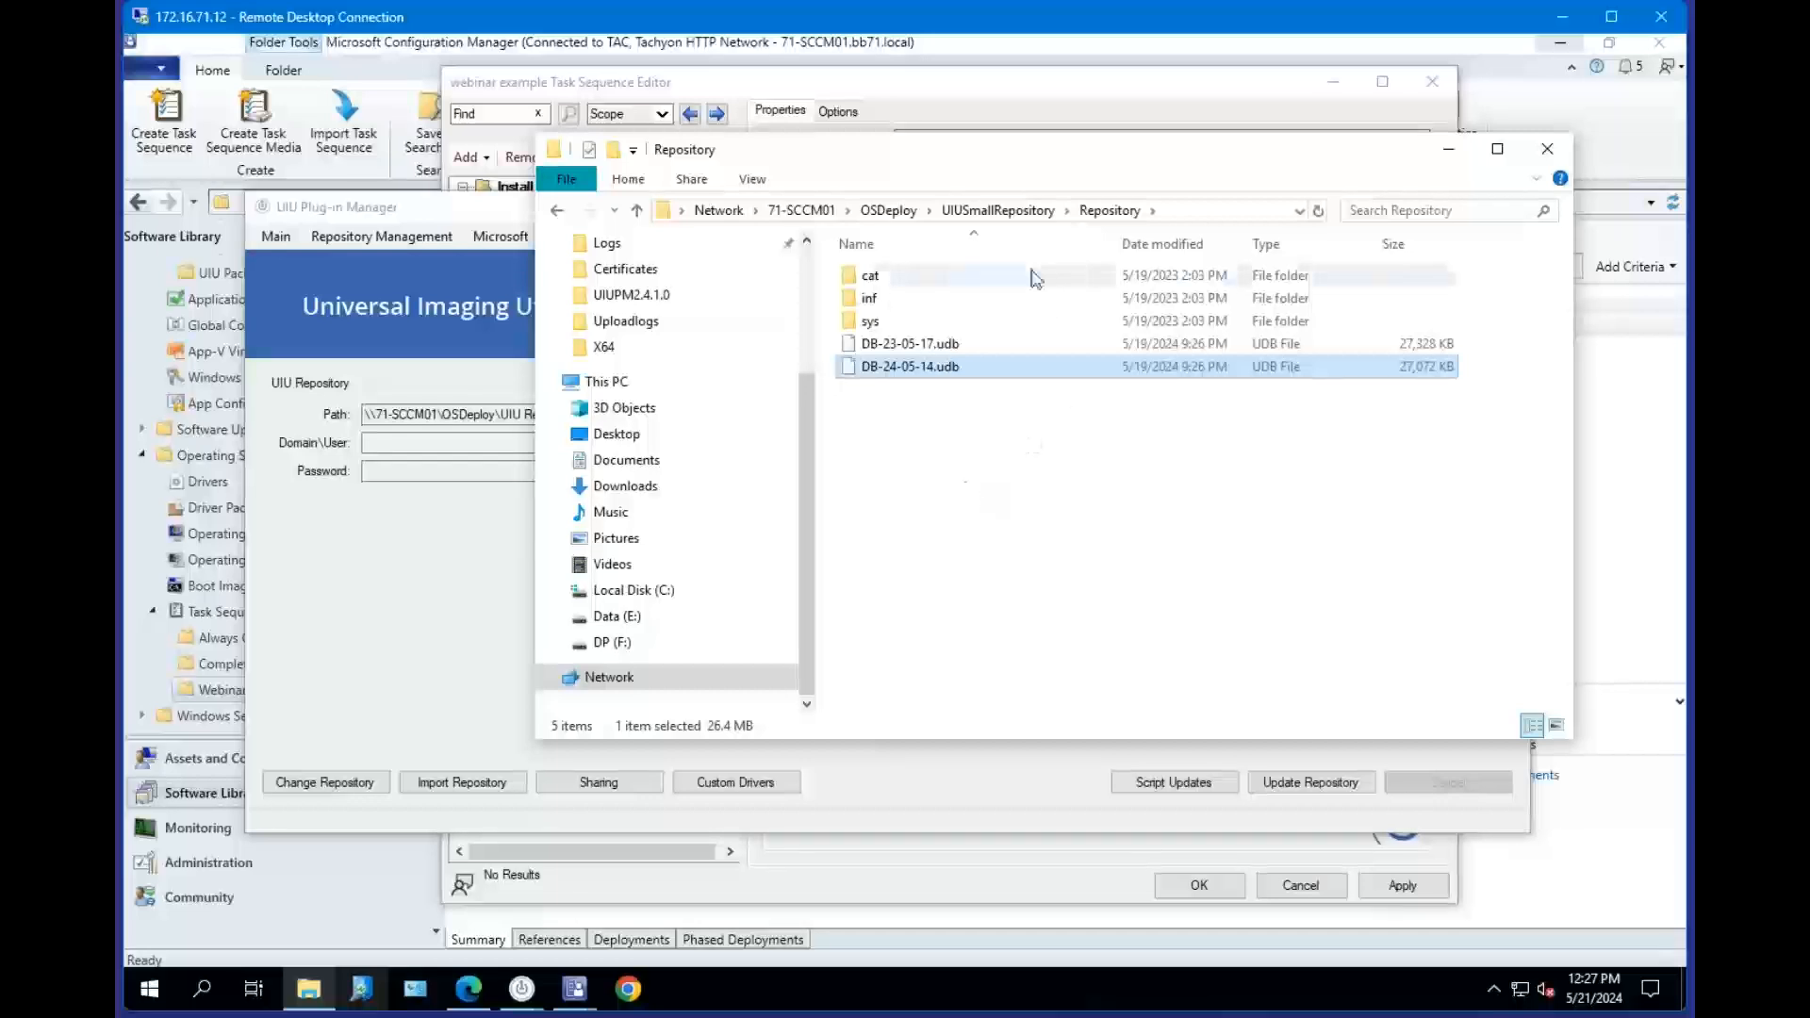
click(1448, 155)
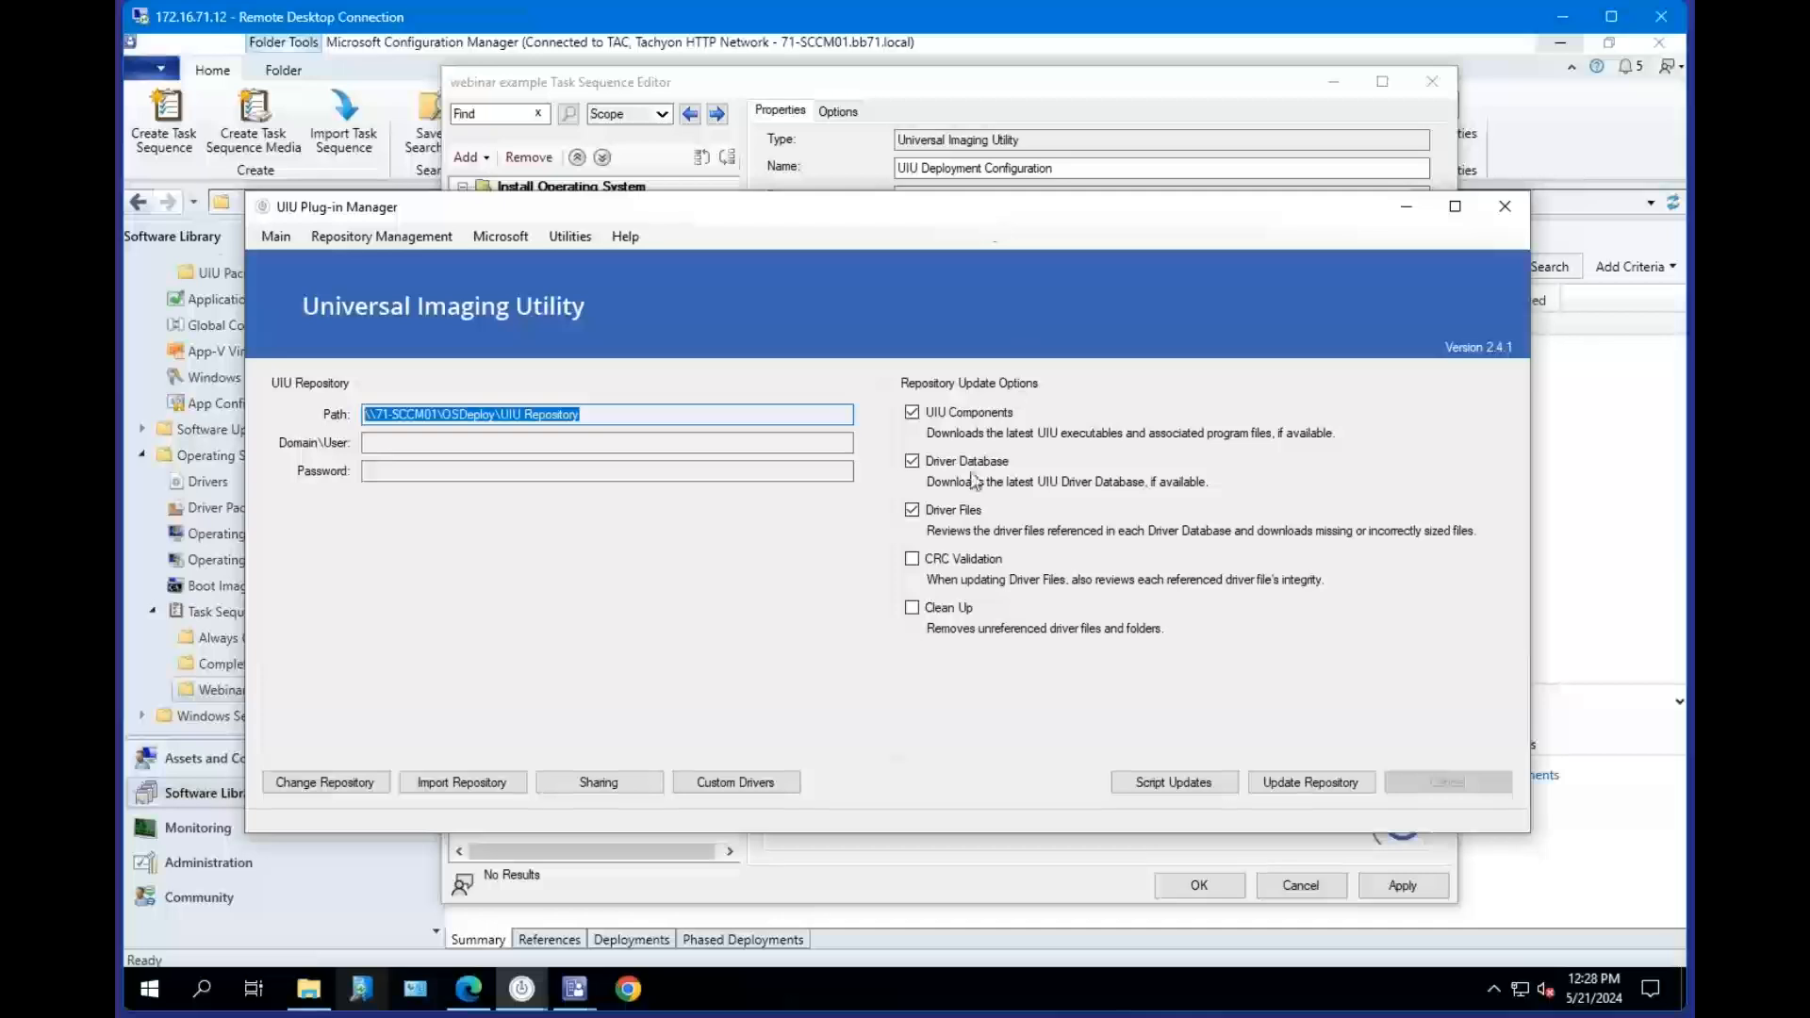
Toggle the Driver Database and Driver Files repository update options off and back on.
click(917, 464)
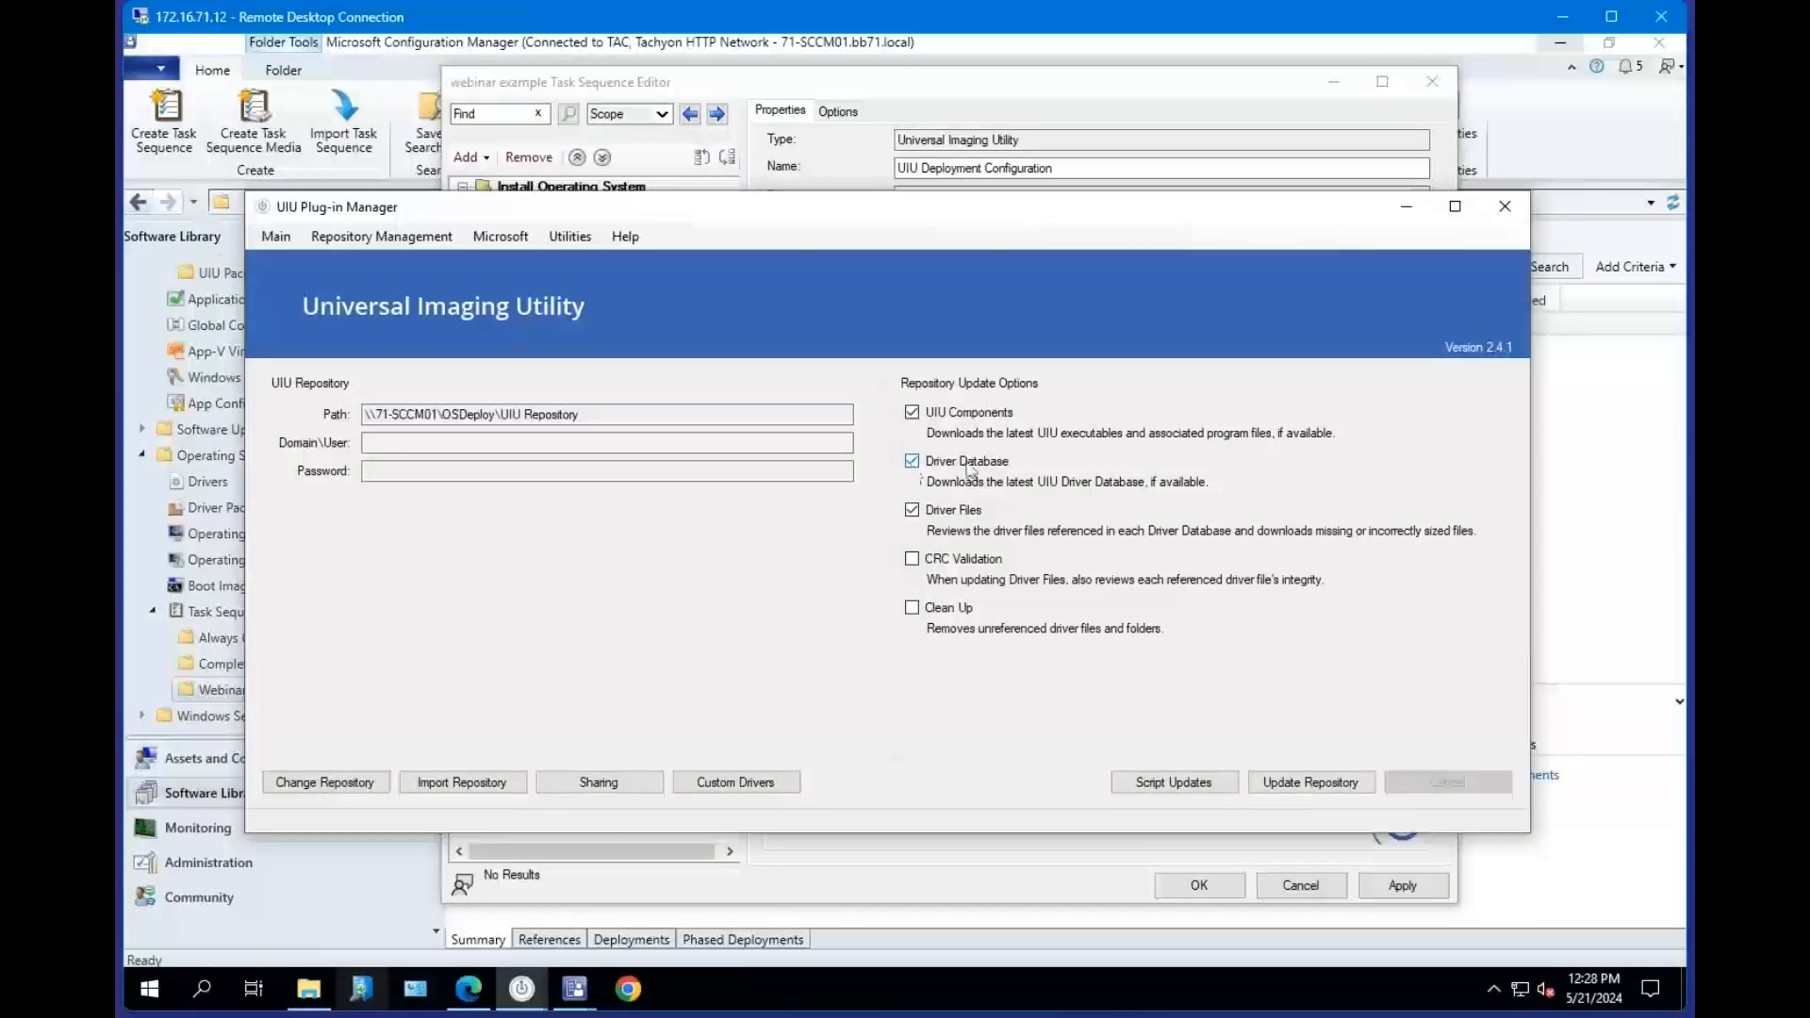
click(911, 464)
click(967, 466)
click(913, 515)
click(912, 510)
click(917, 512)
click(913, 511)
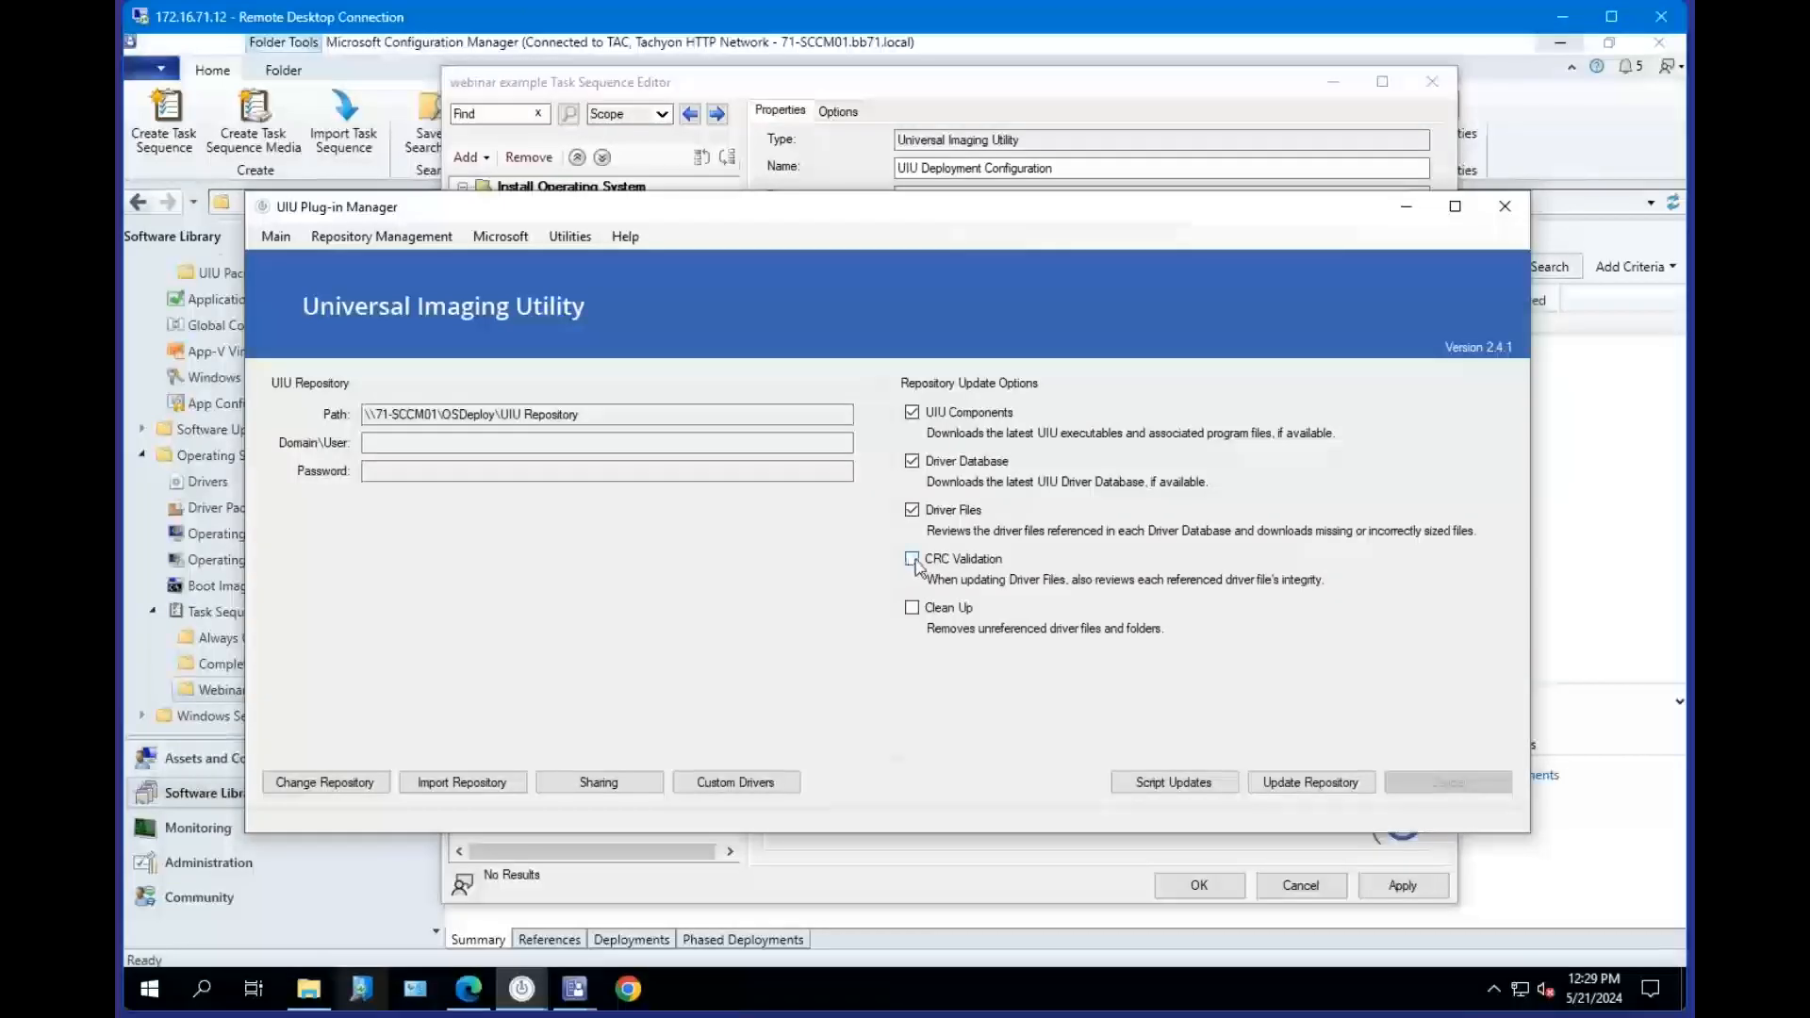
Enable the CRC Validation repository update option.
click(912, 560)
click(912, 562)
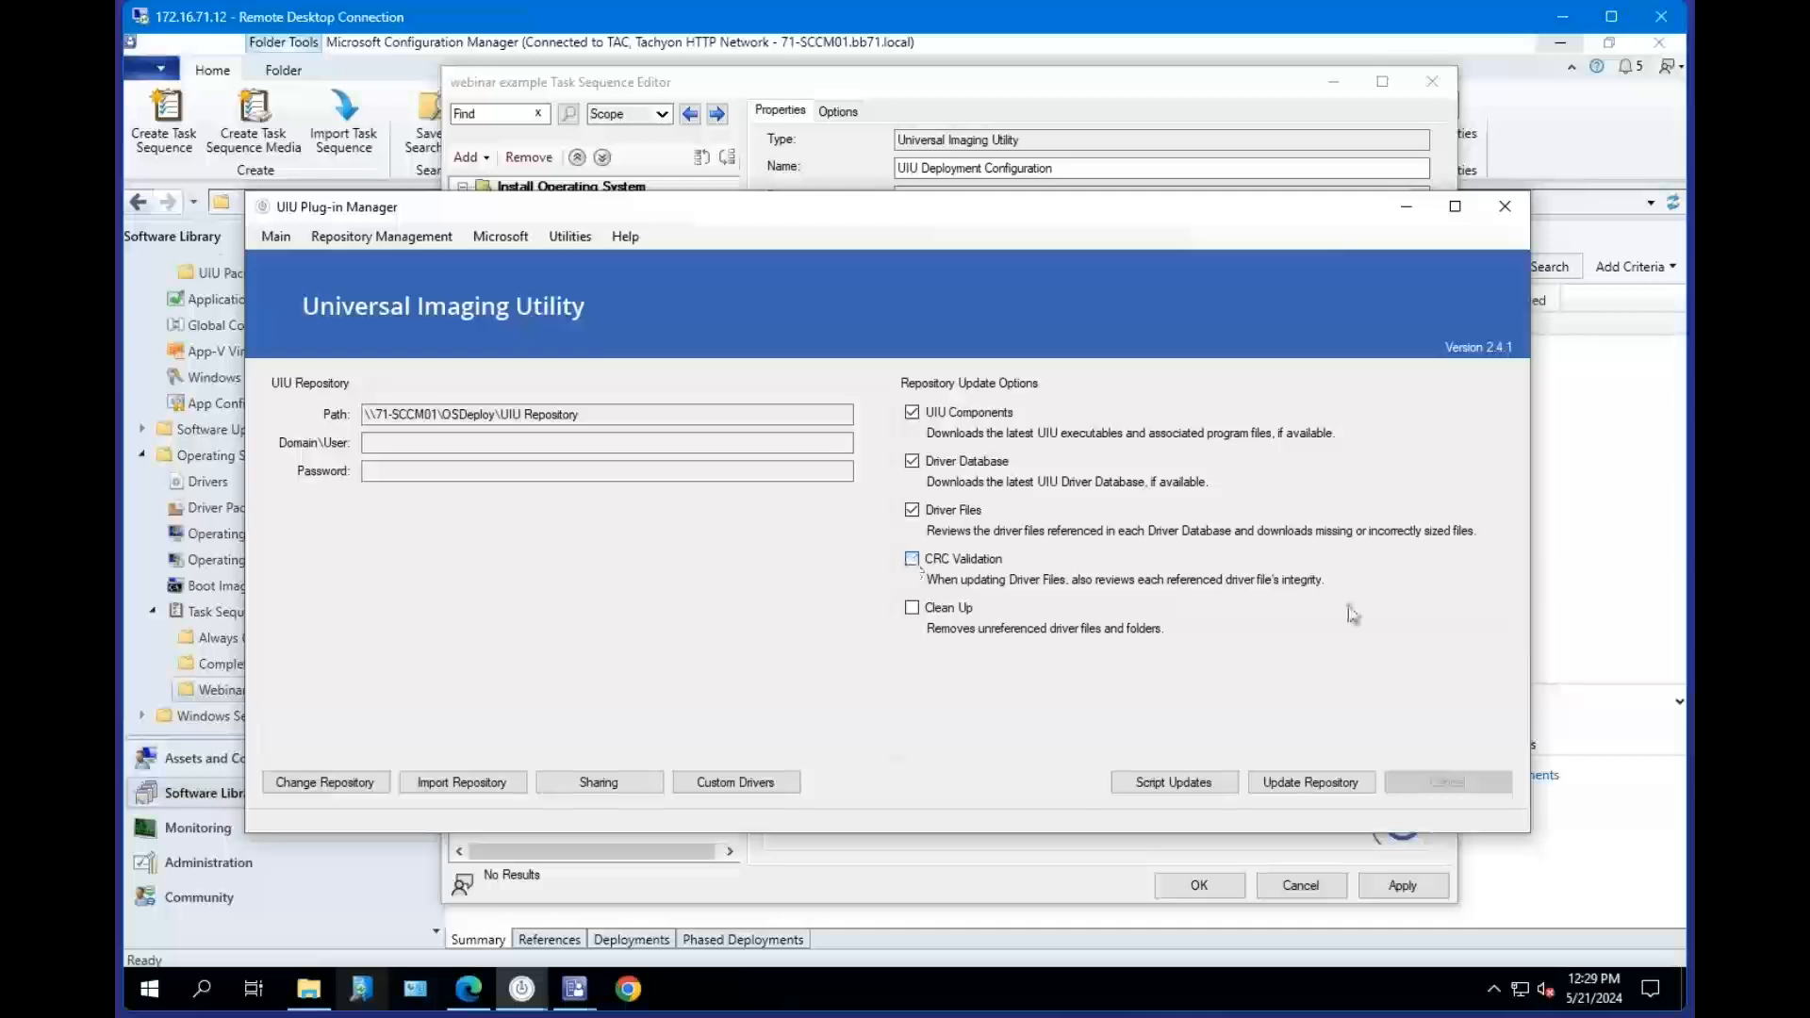
click(915, 562)
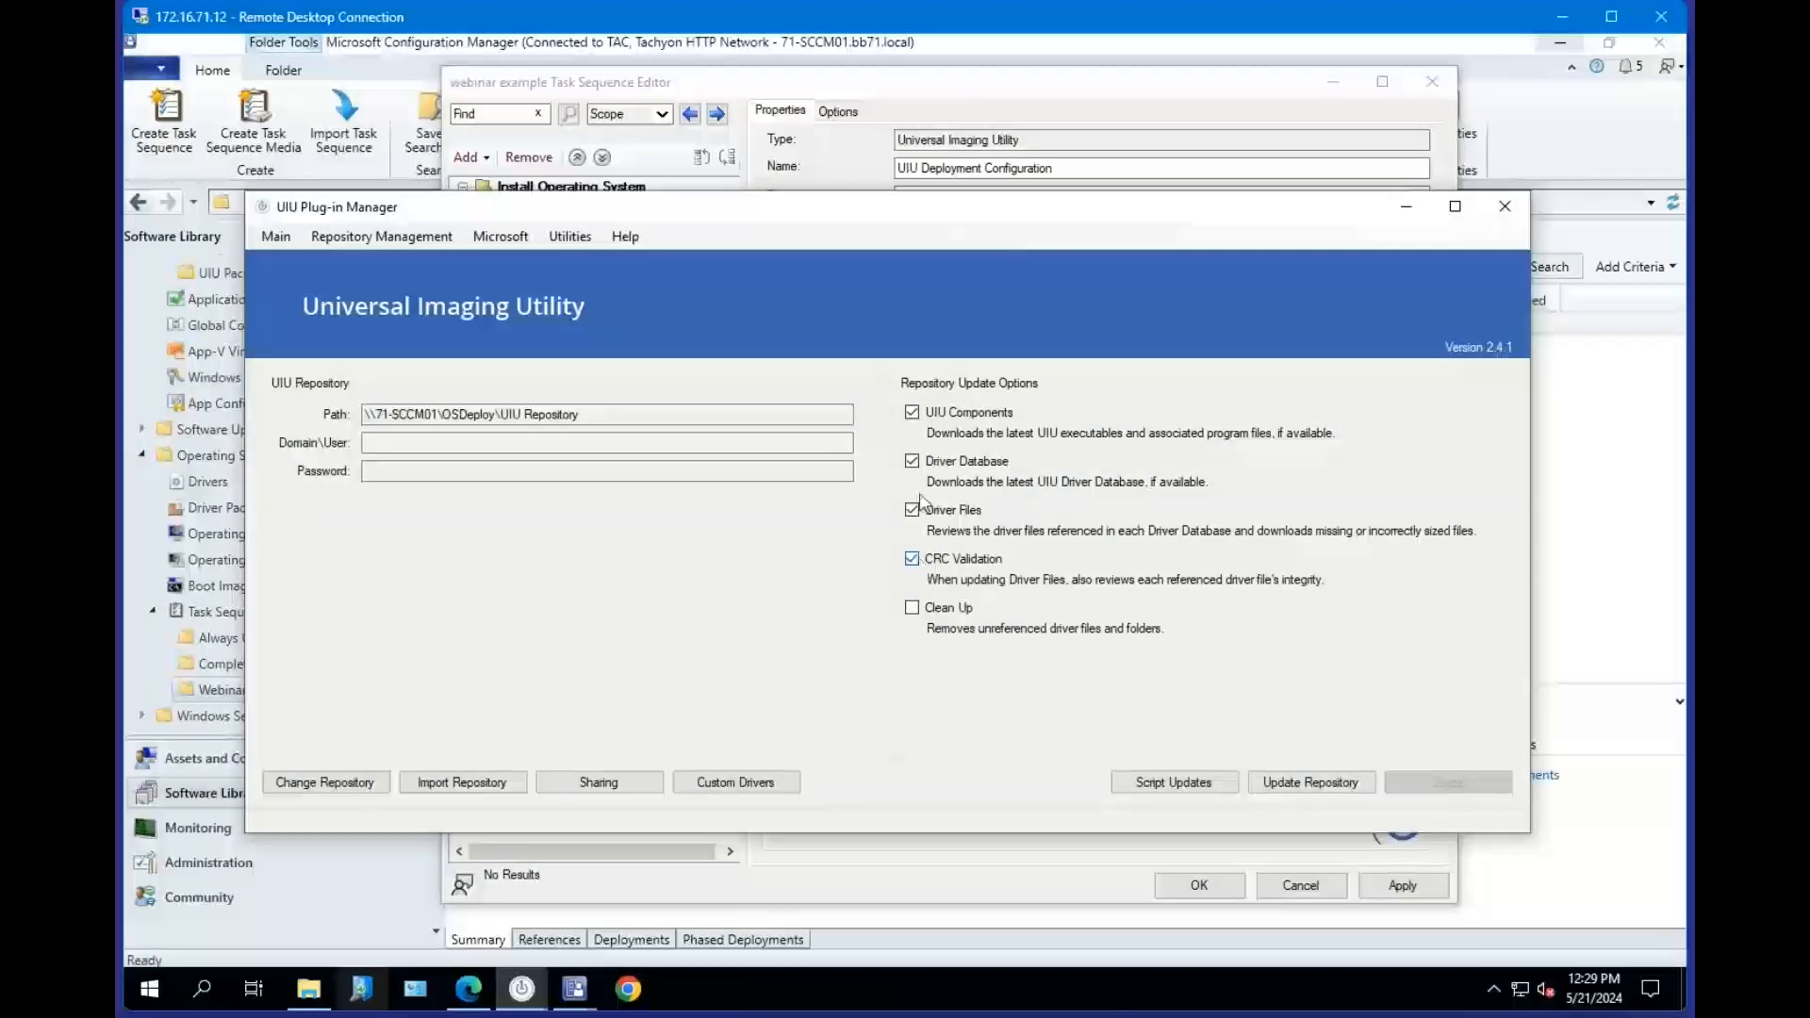
Select the UIU Repository Package ID in the task sequence step, then switch back to the Plug-in Manager's update options.
click(959, 83)
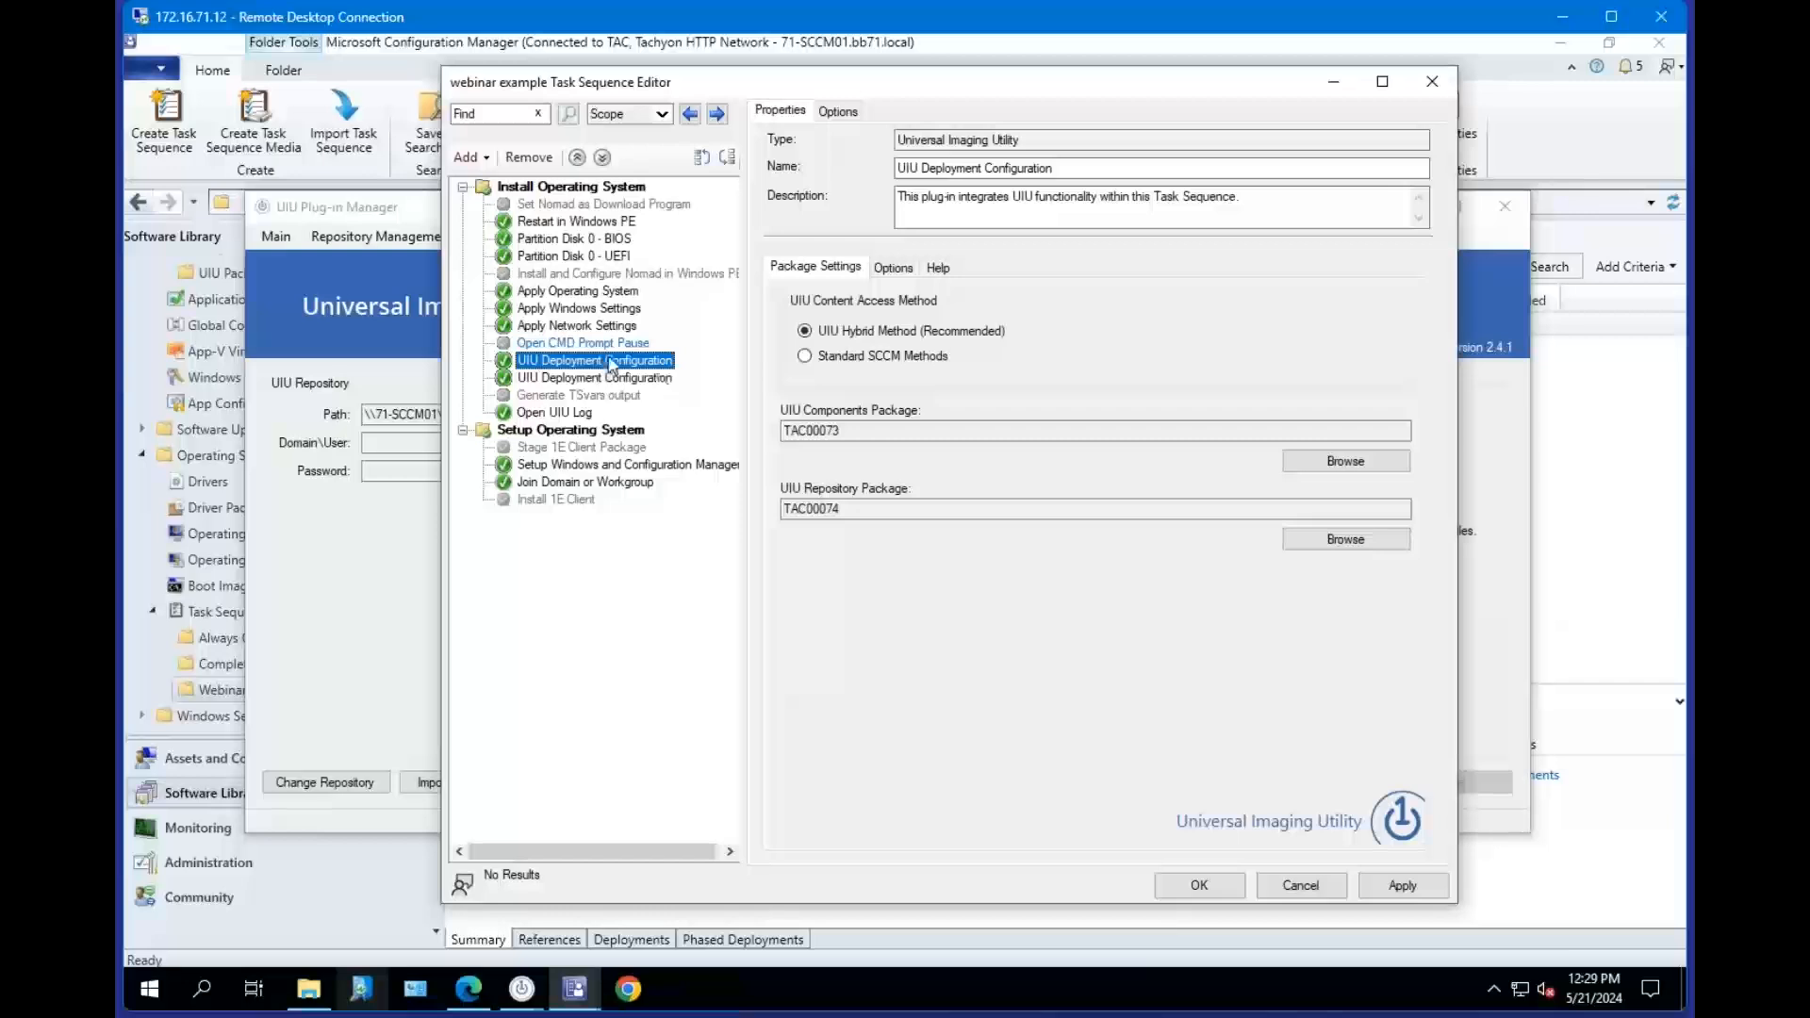
double_click(855, 509)
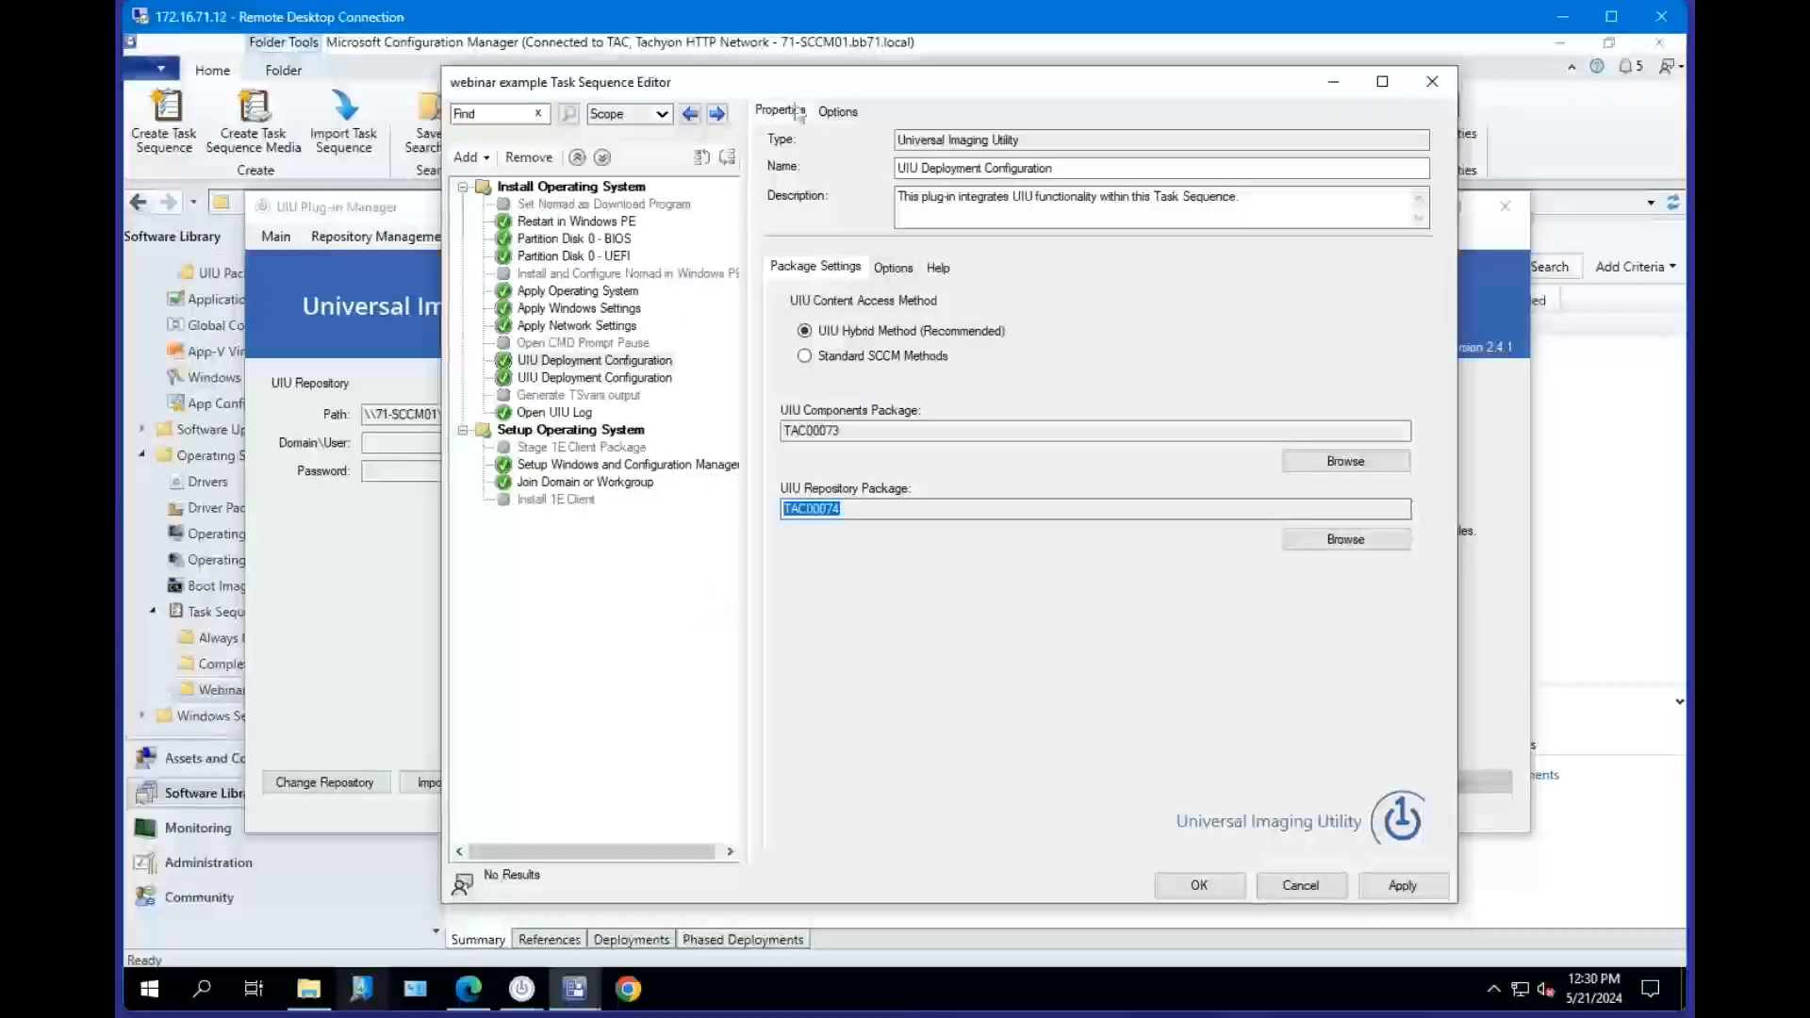
click(385, 207)
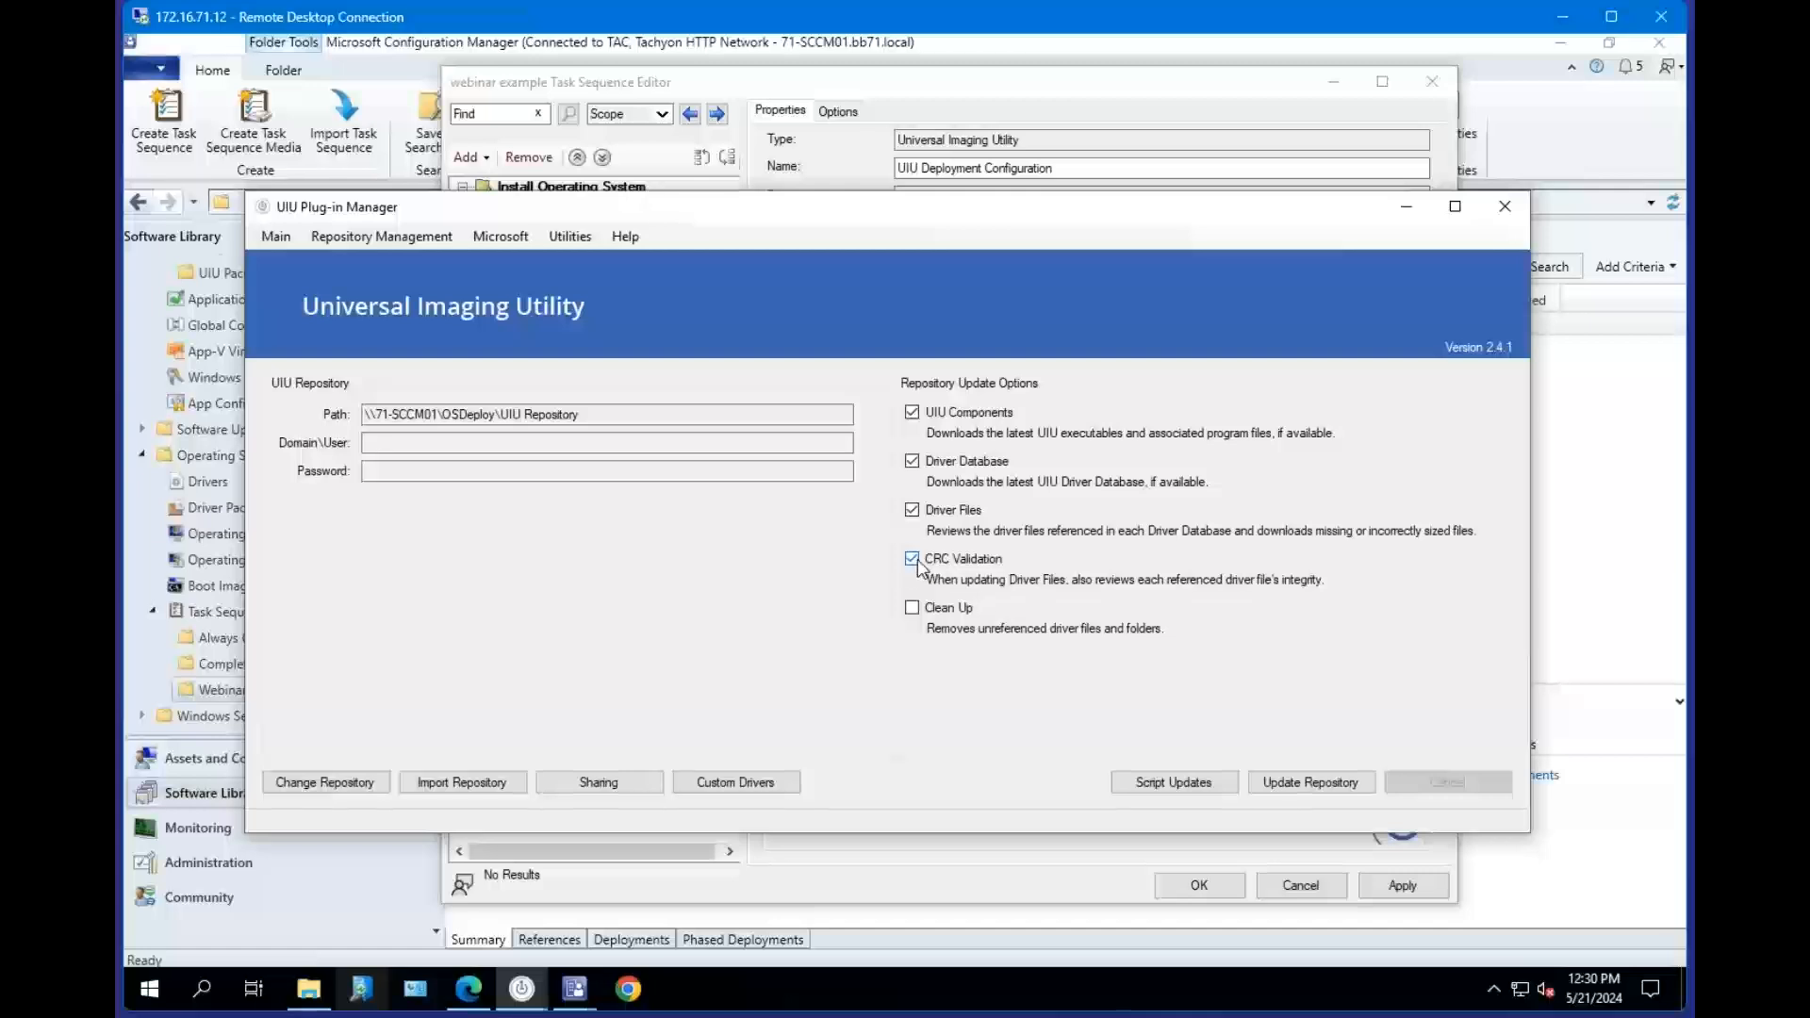
click(915, 560)
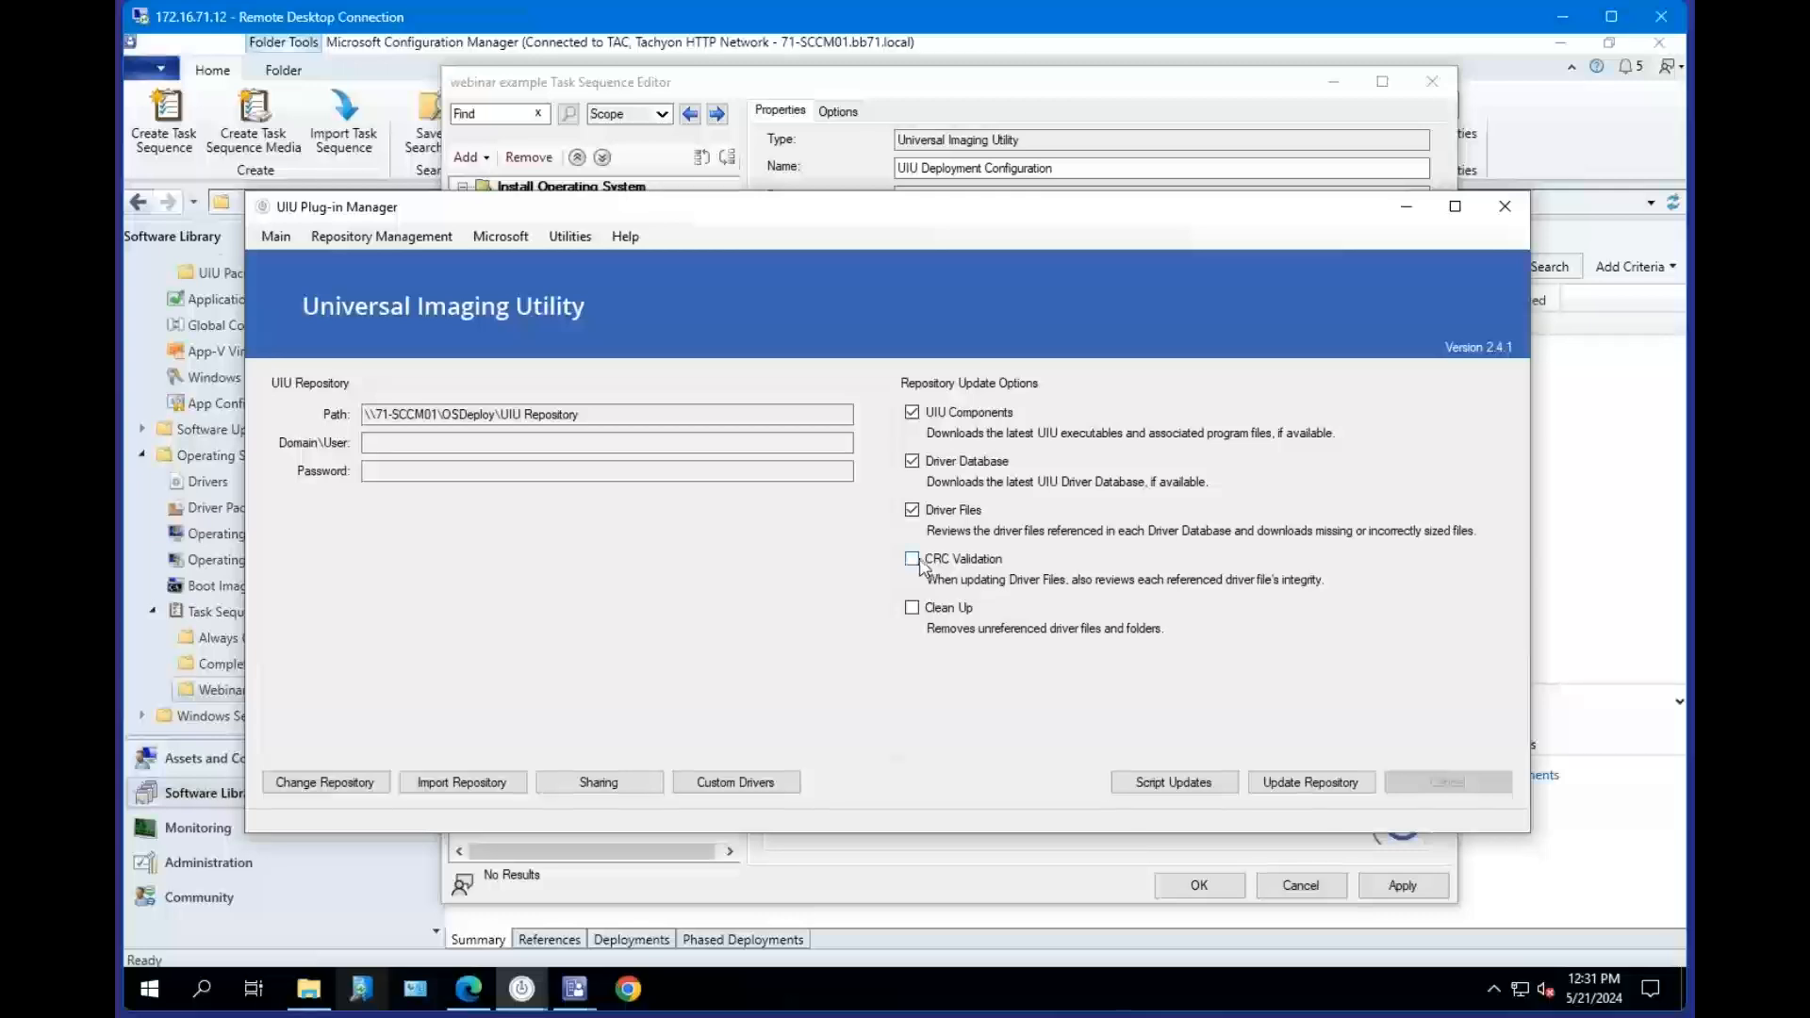
Enable the Clean Up update option, then select the DB-23-05-17.udb file in the Repository folder.
click(913, 609)
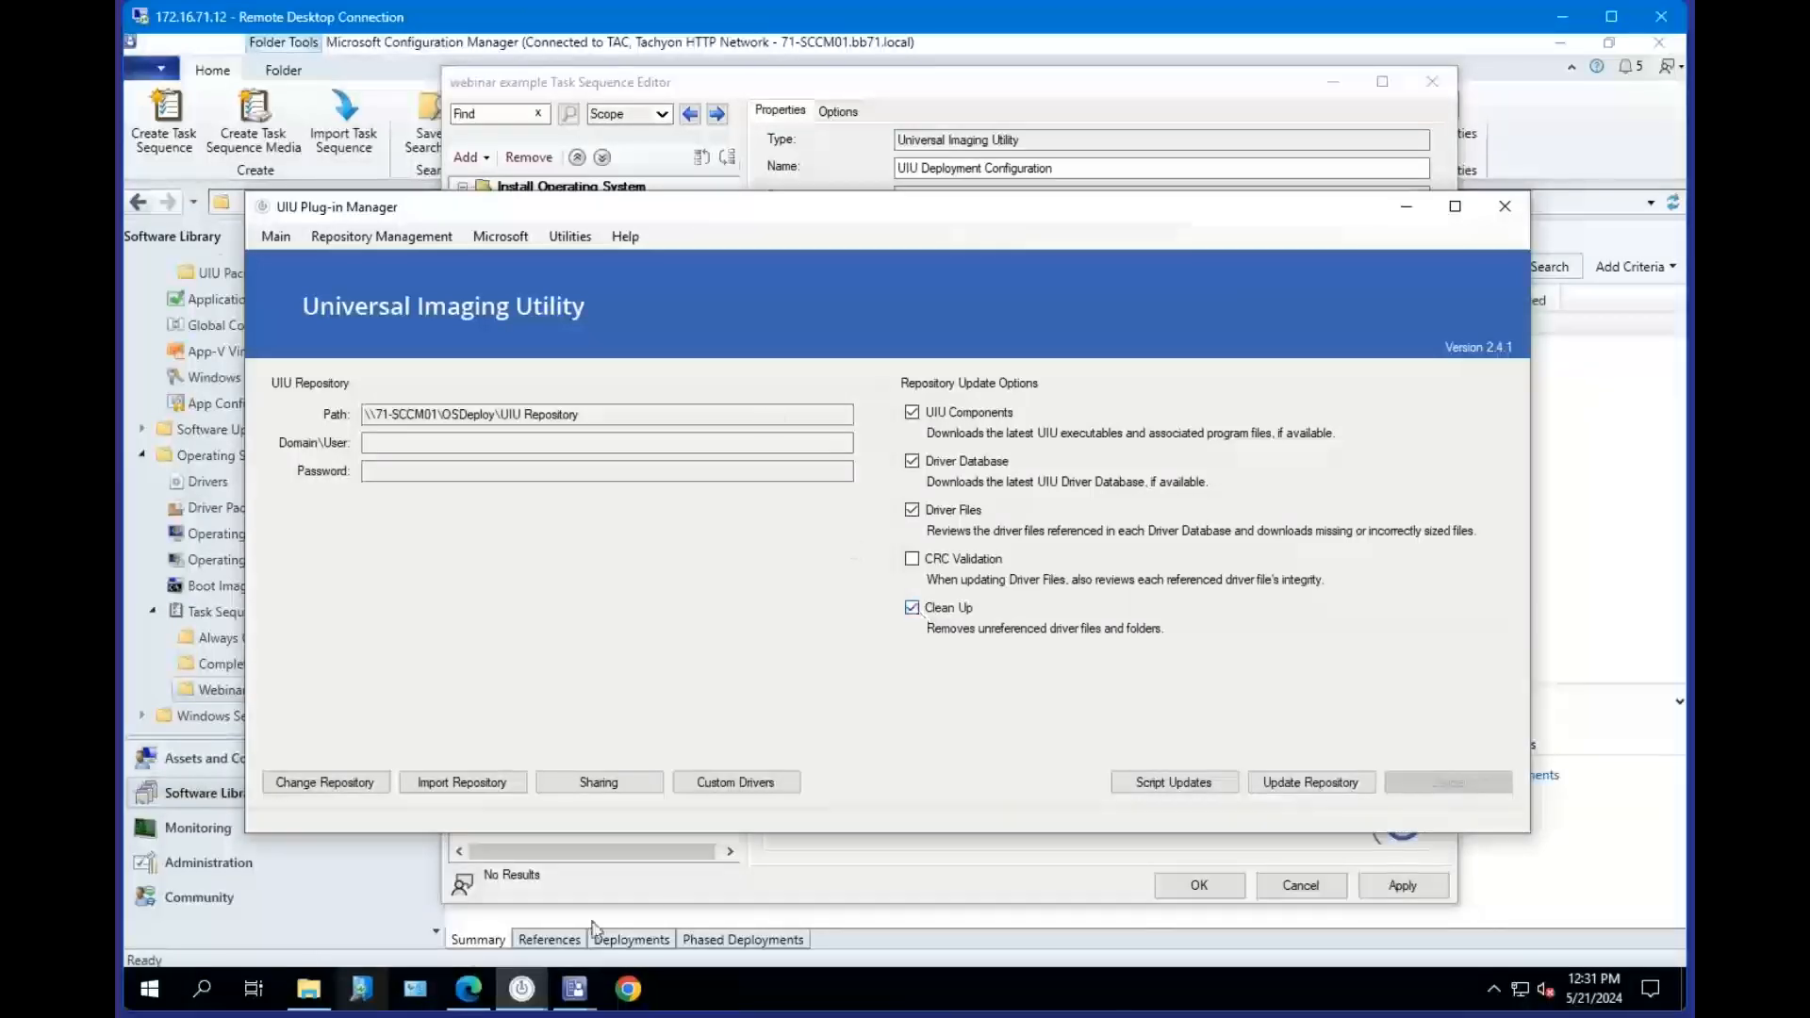
click(311, 990)
click(938, 364)
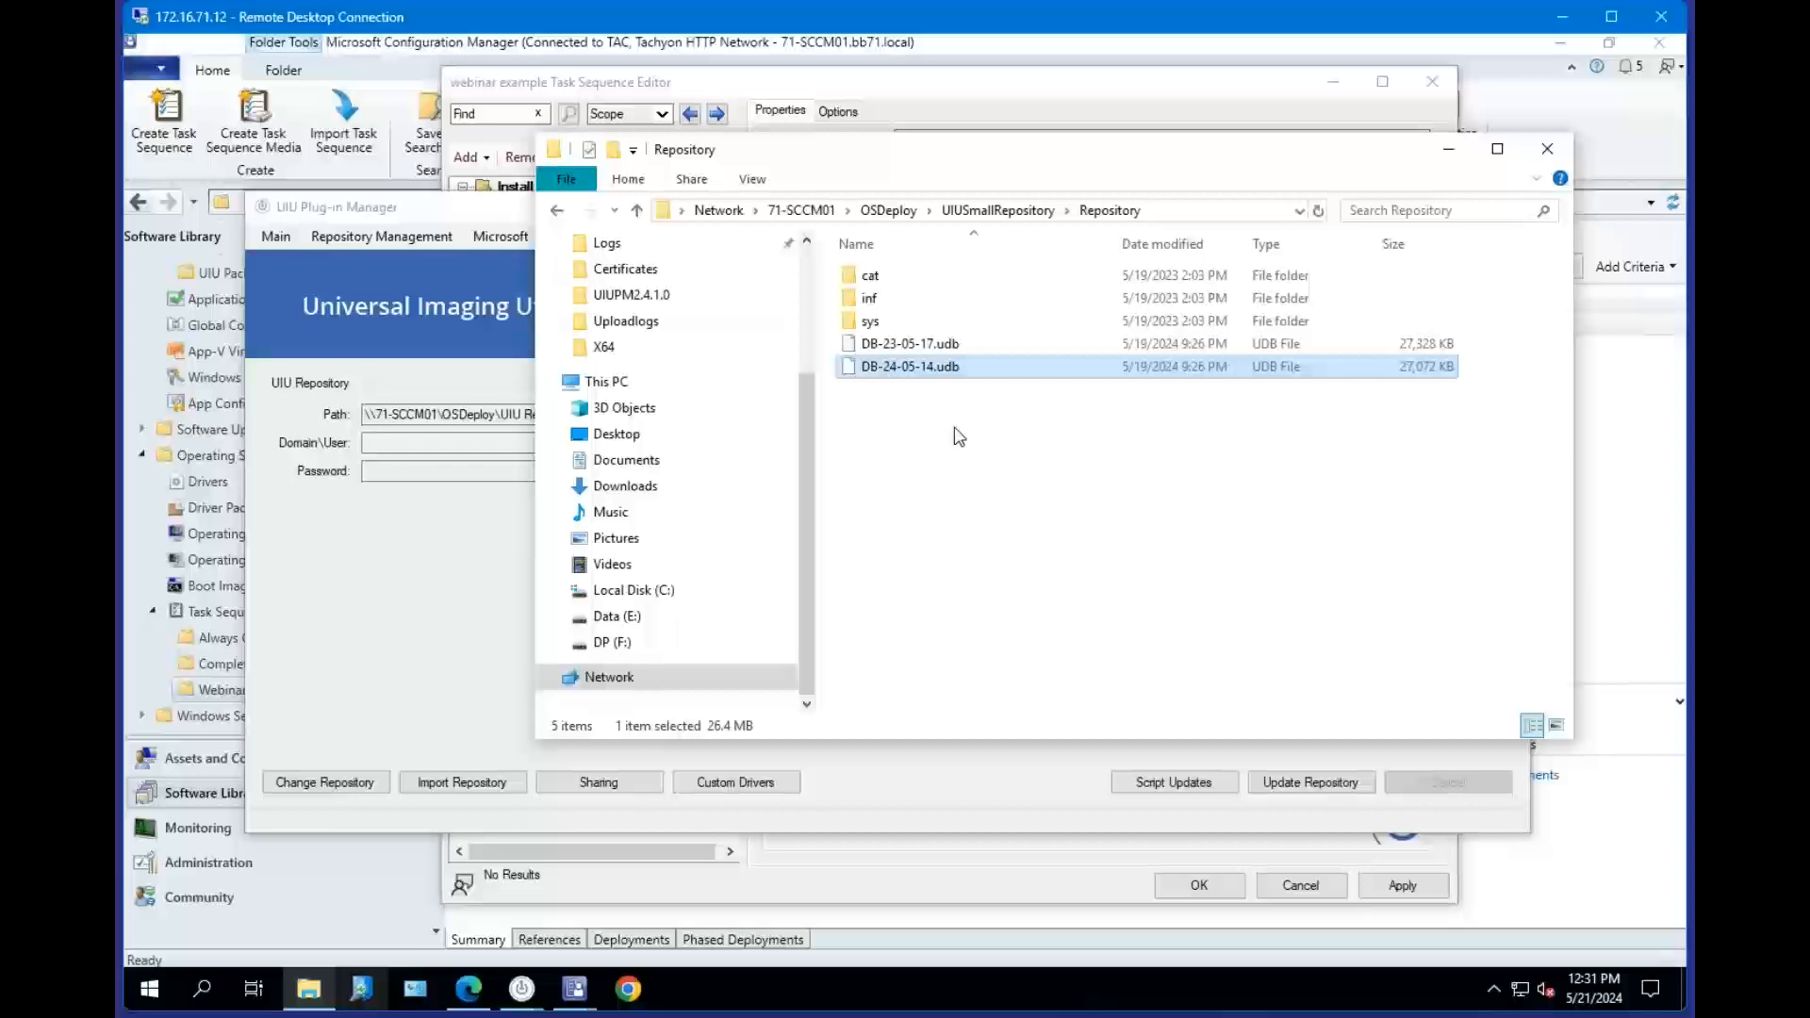
click(969, 344)
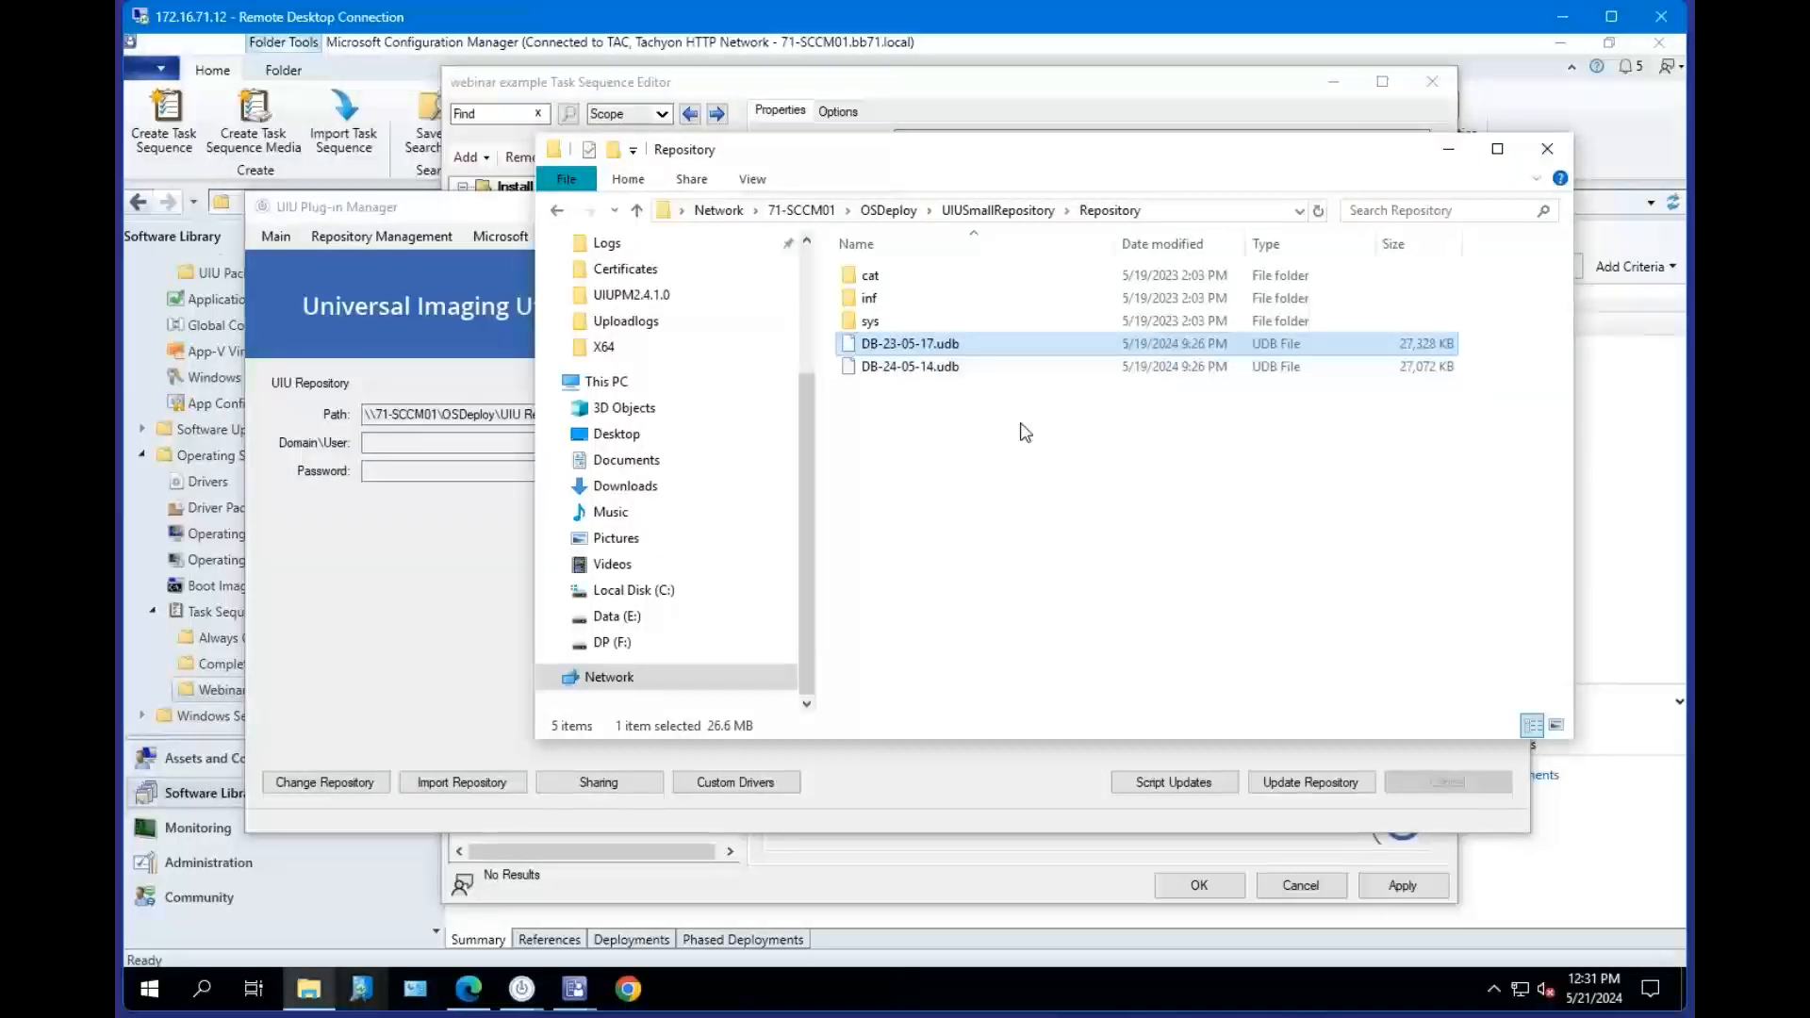
In the UIU Deployment Configuration step's options, enter the advanced switch -driverudbname DB-23-05-17.udb.
click(877, 94)
click(609, 362)
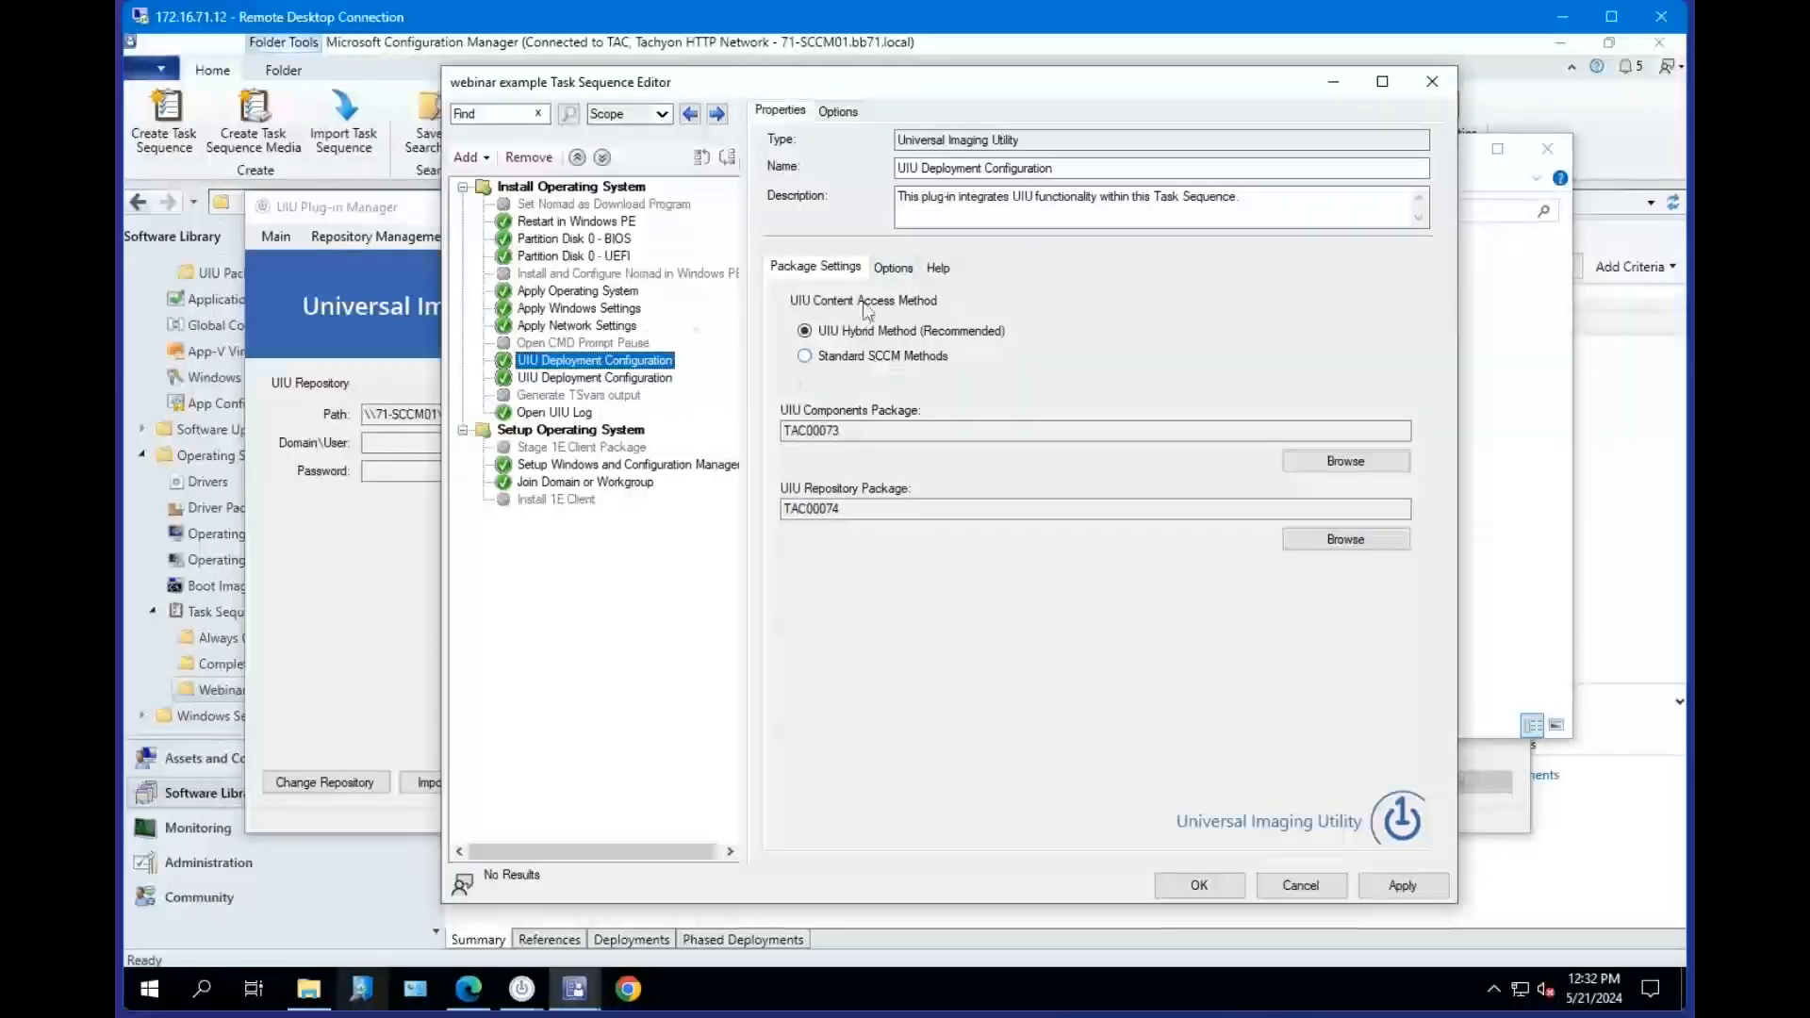
click(897, 272)
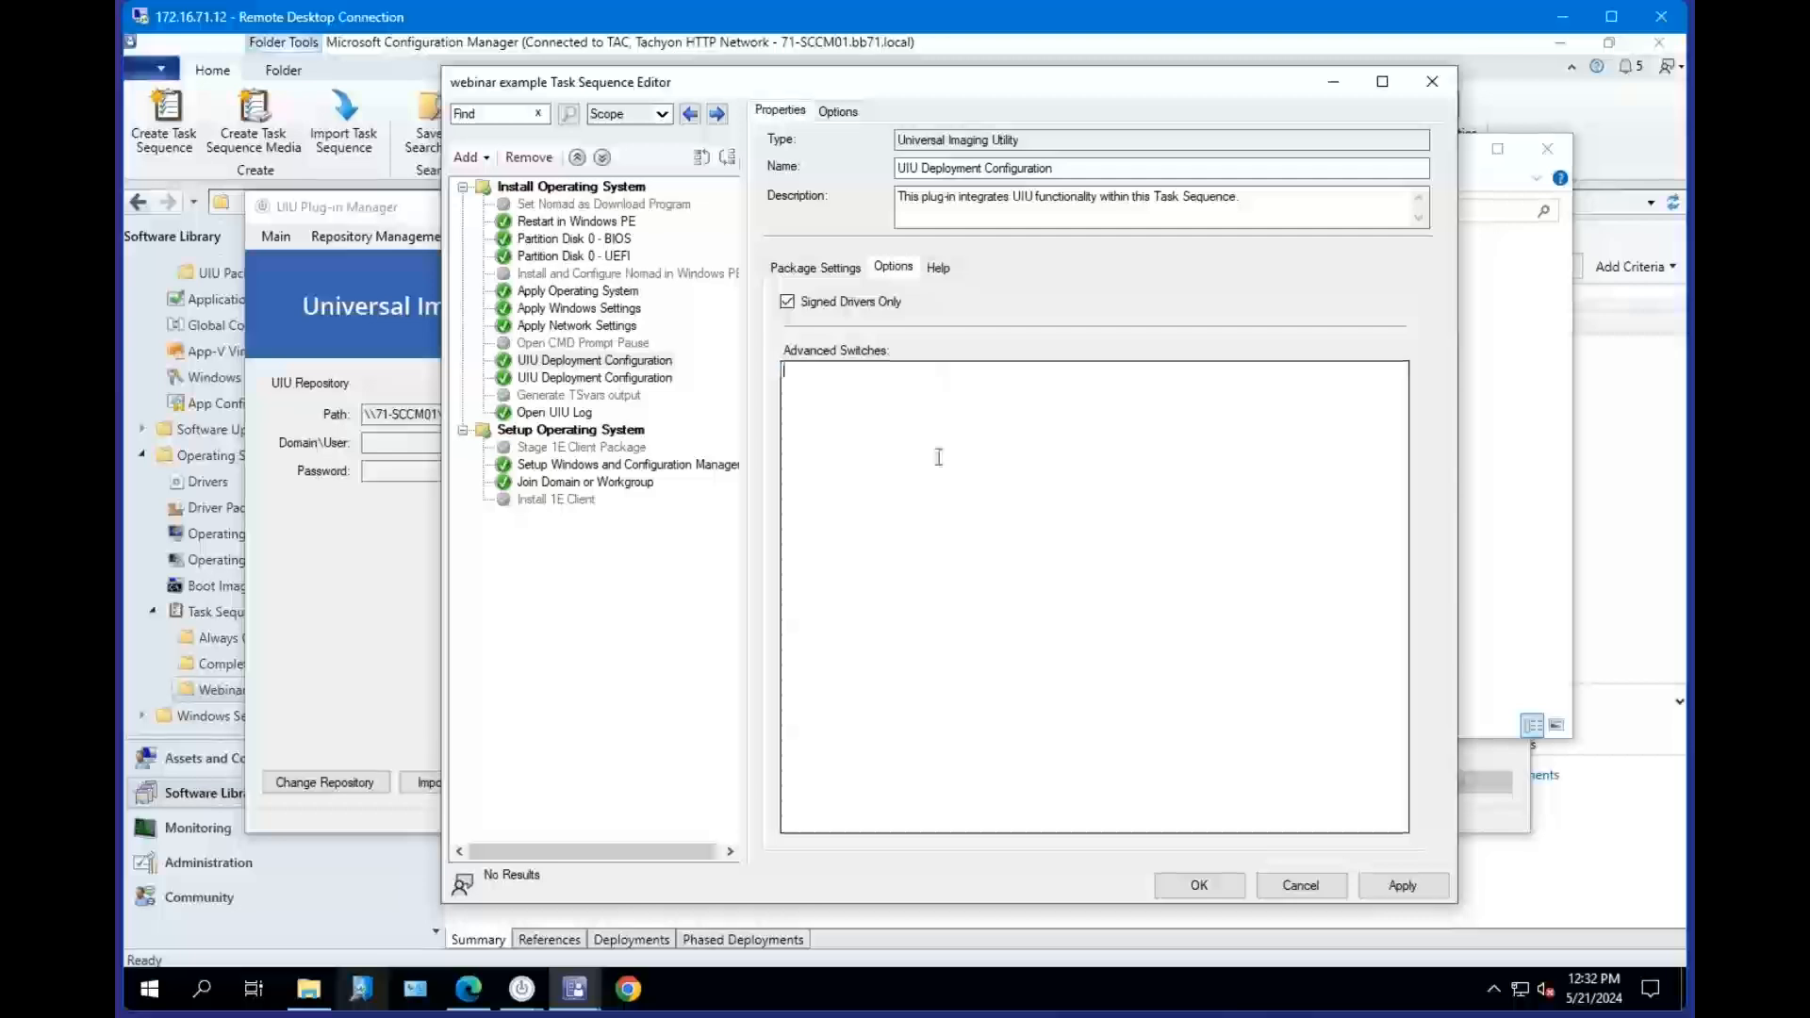
text(-driverusbin)
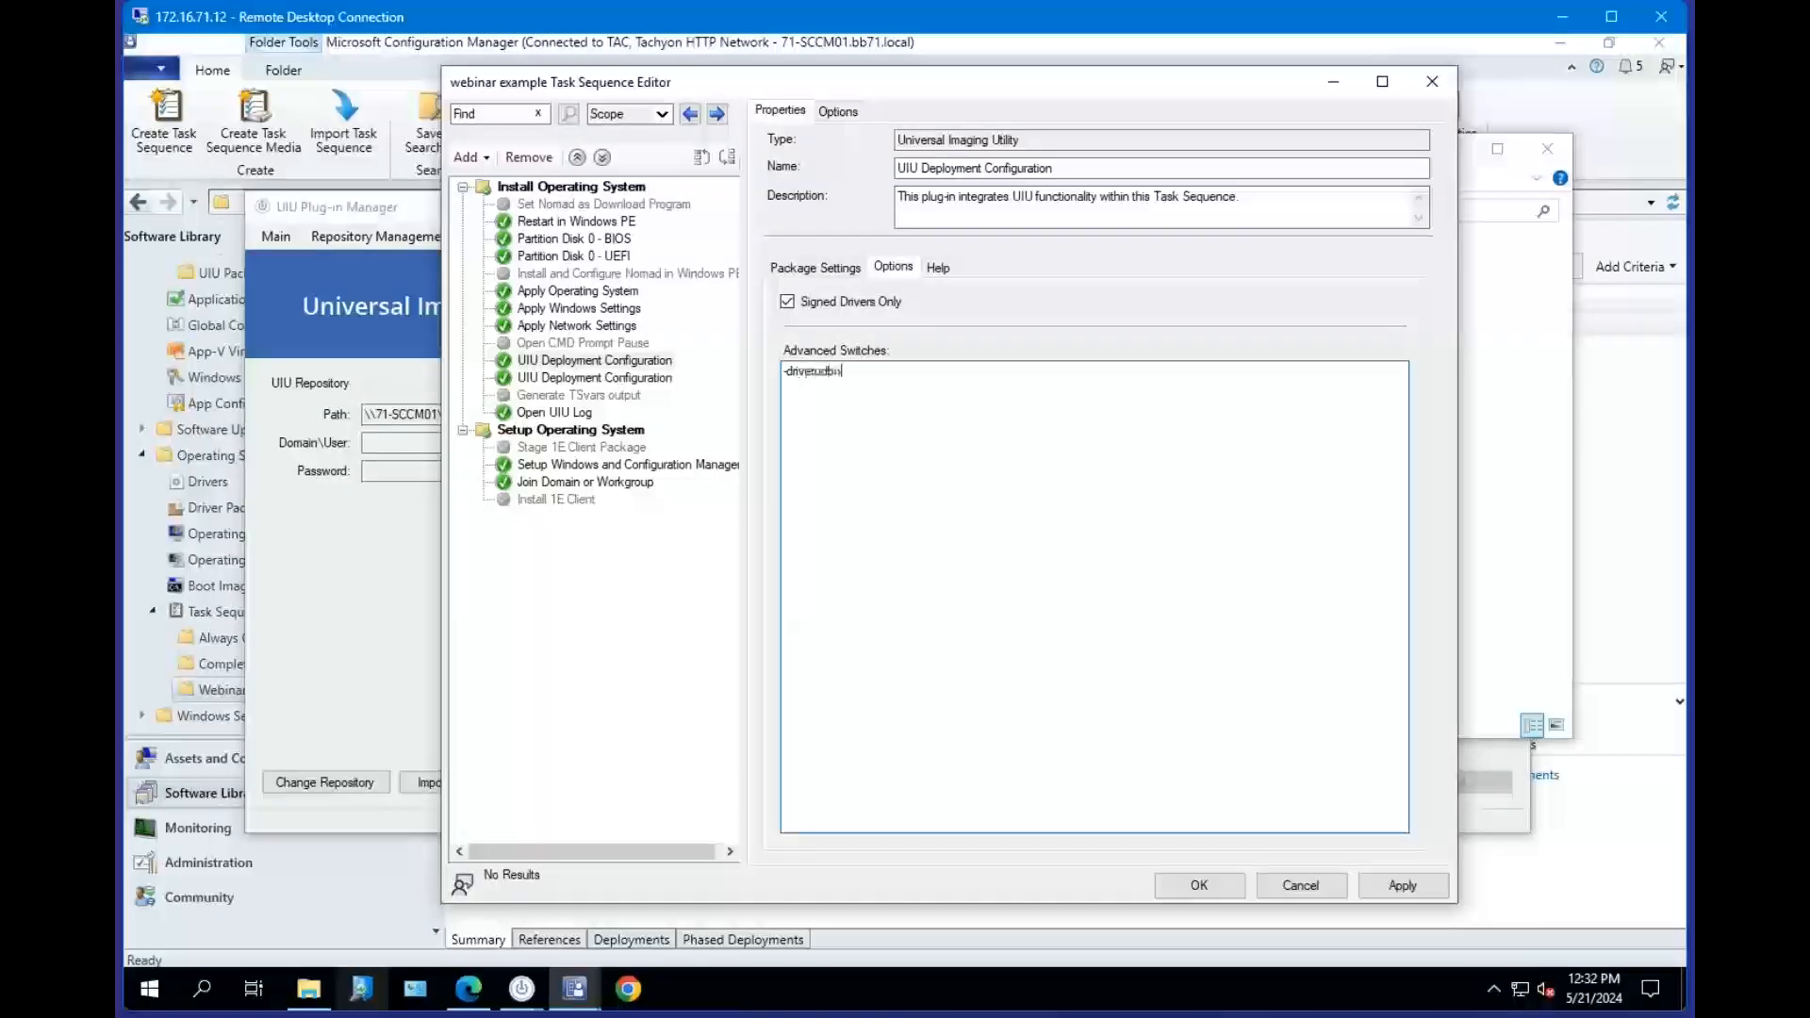
text(ame DB-)
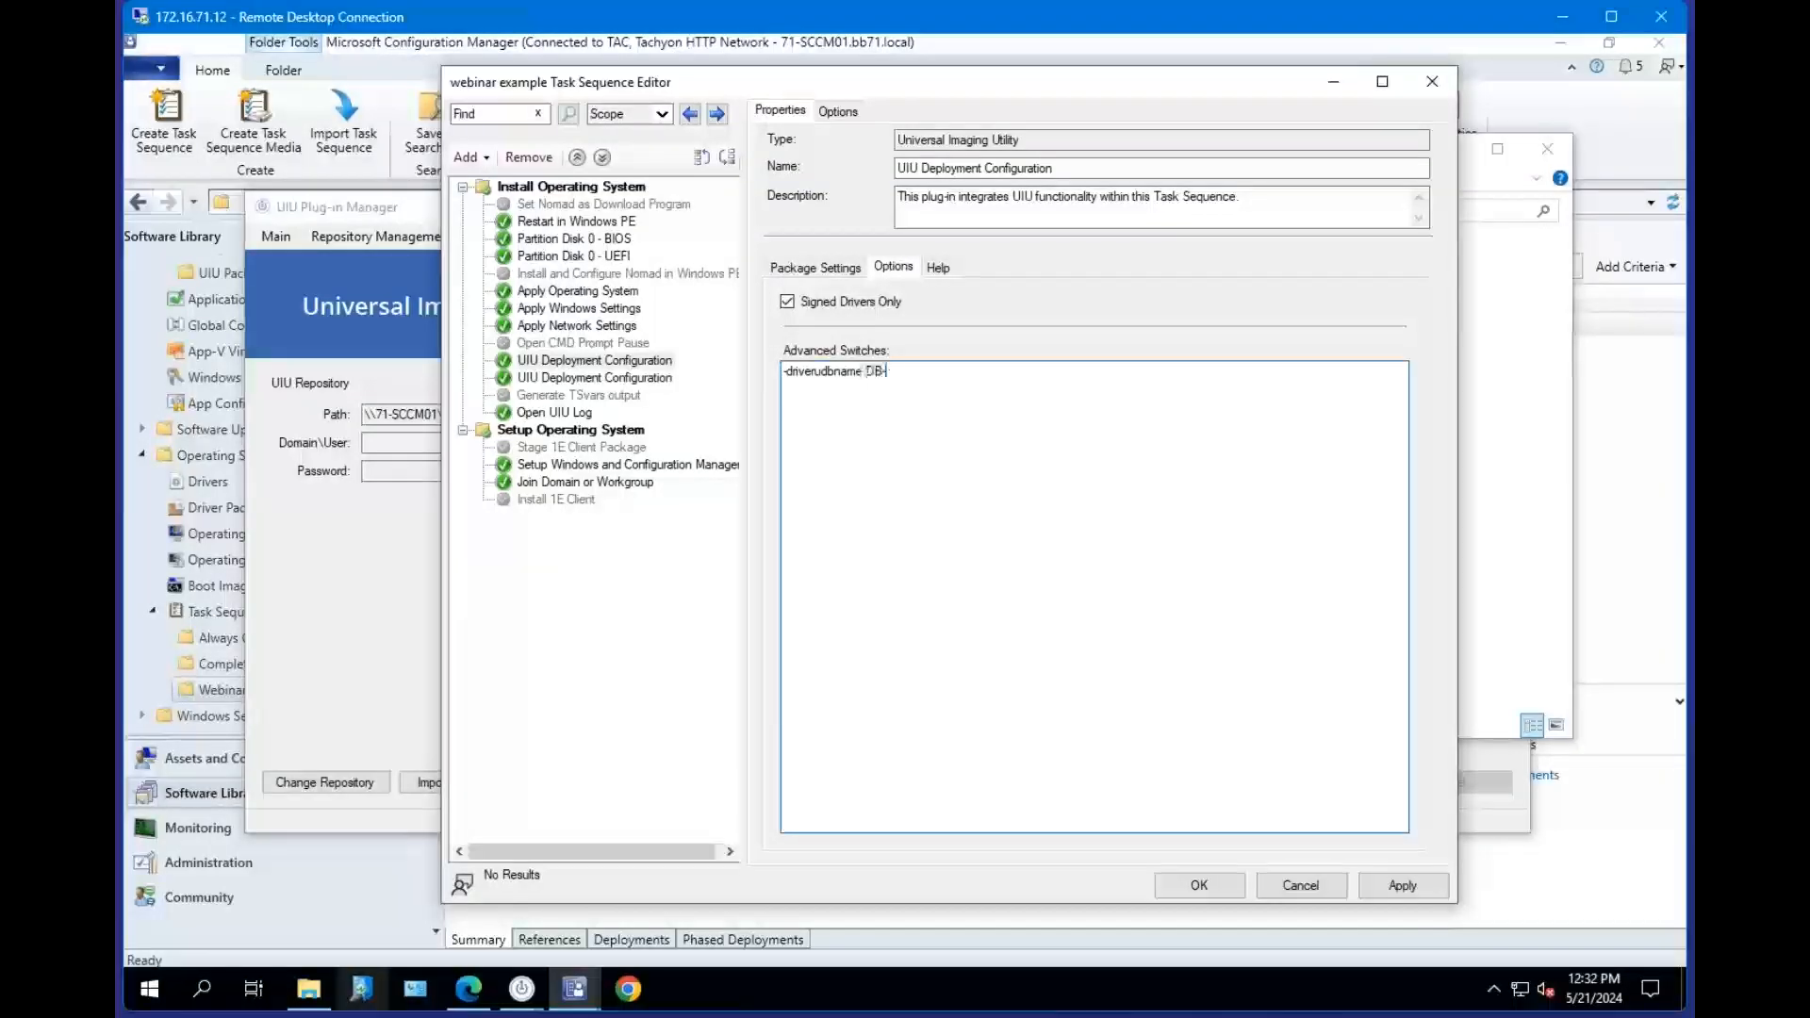
text(23)
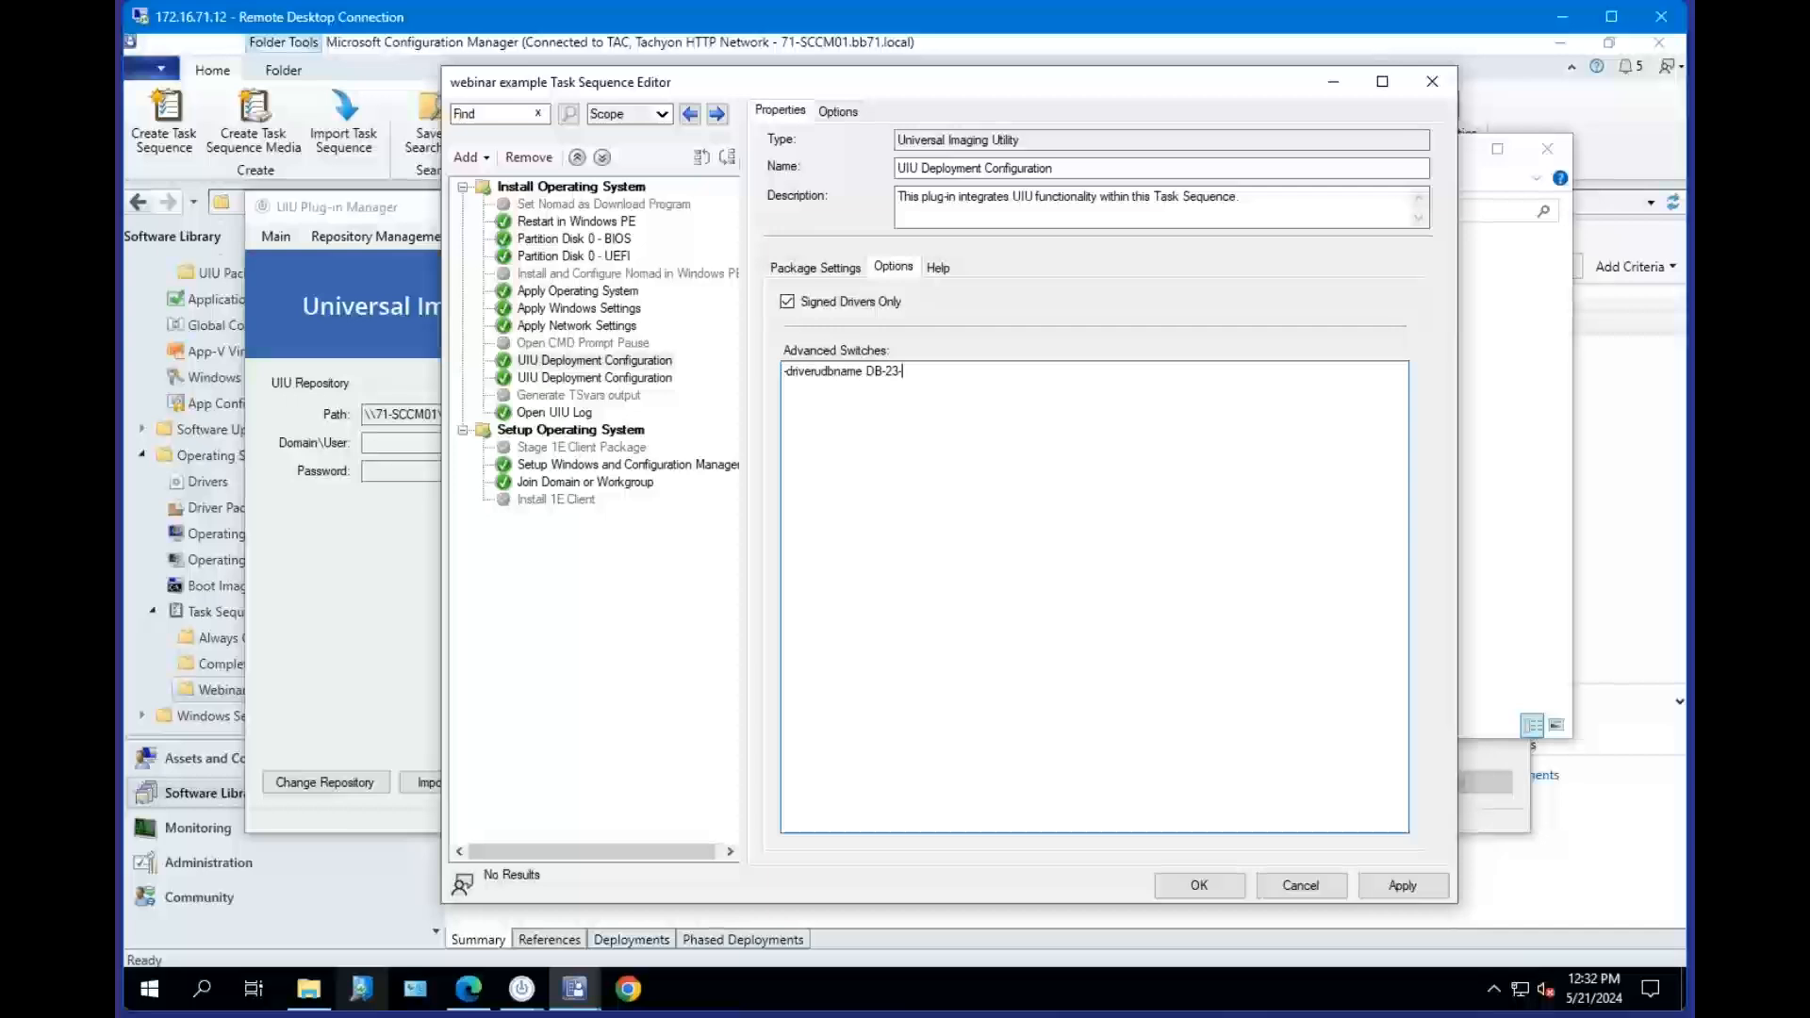
text(-05-17)
text(.uit)
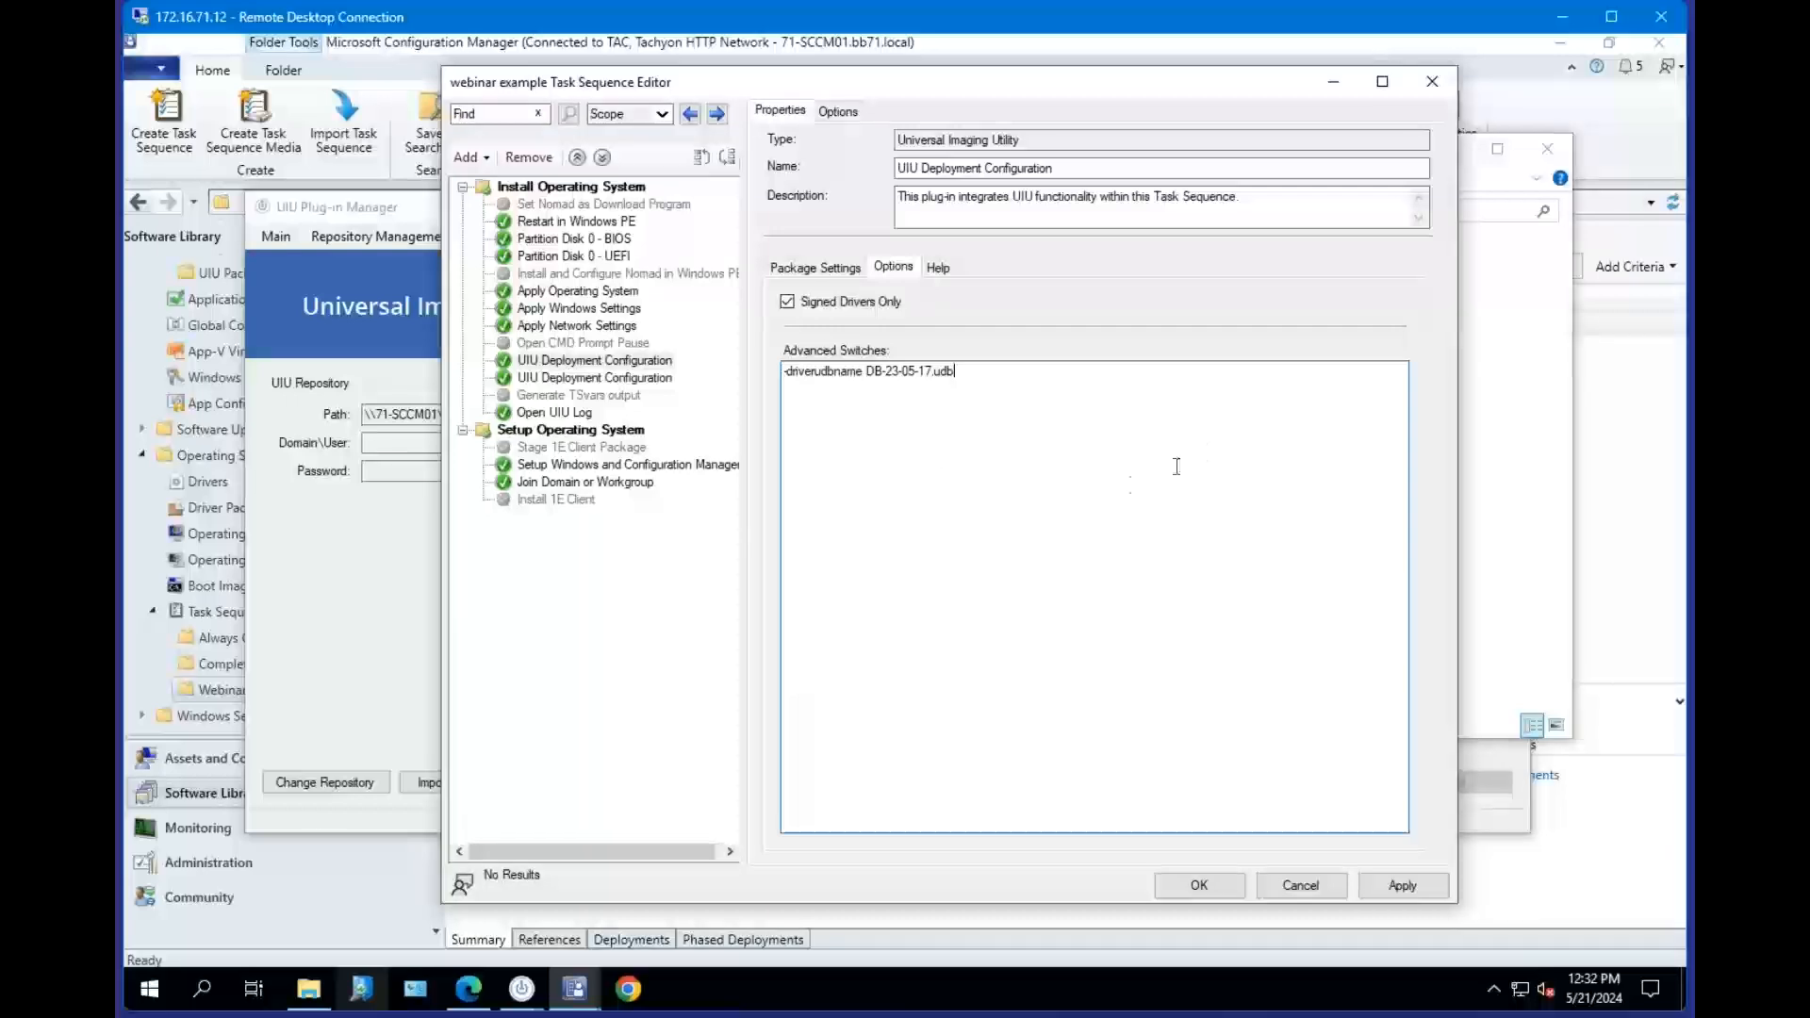
triple_click(997, 376)
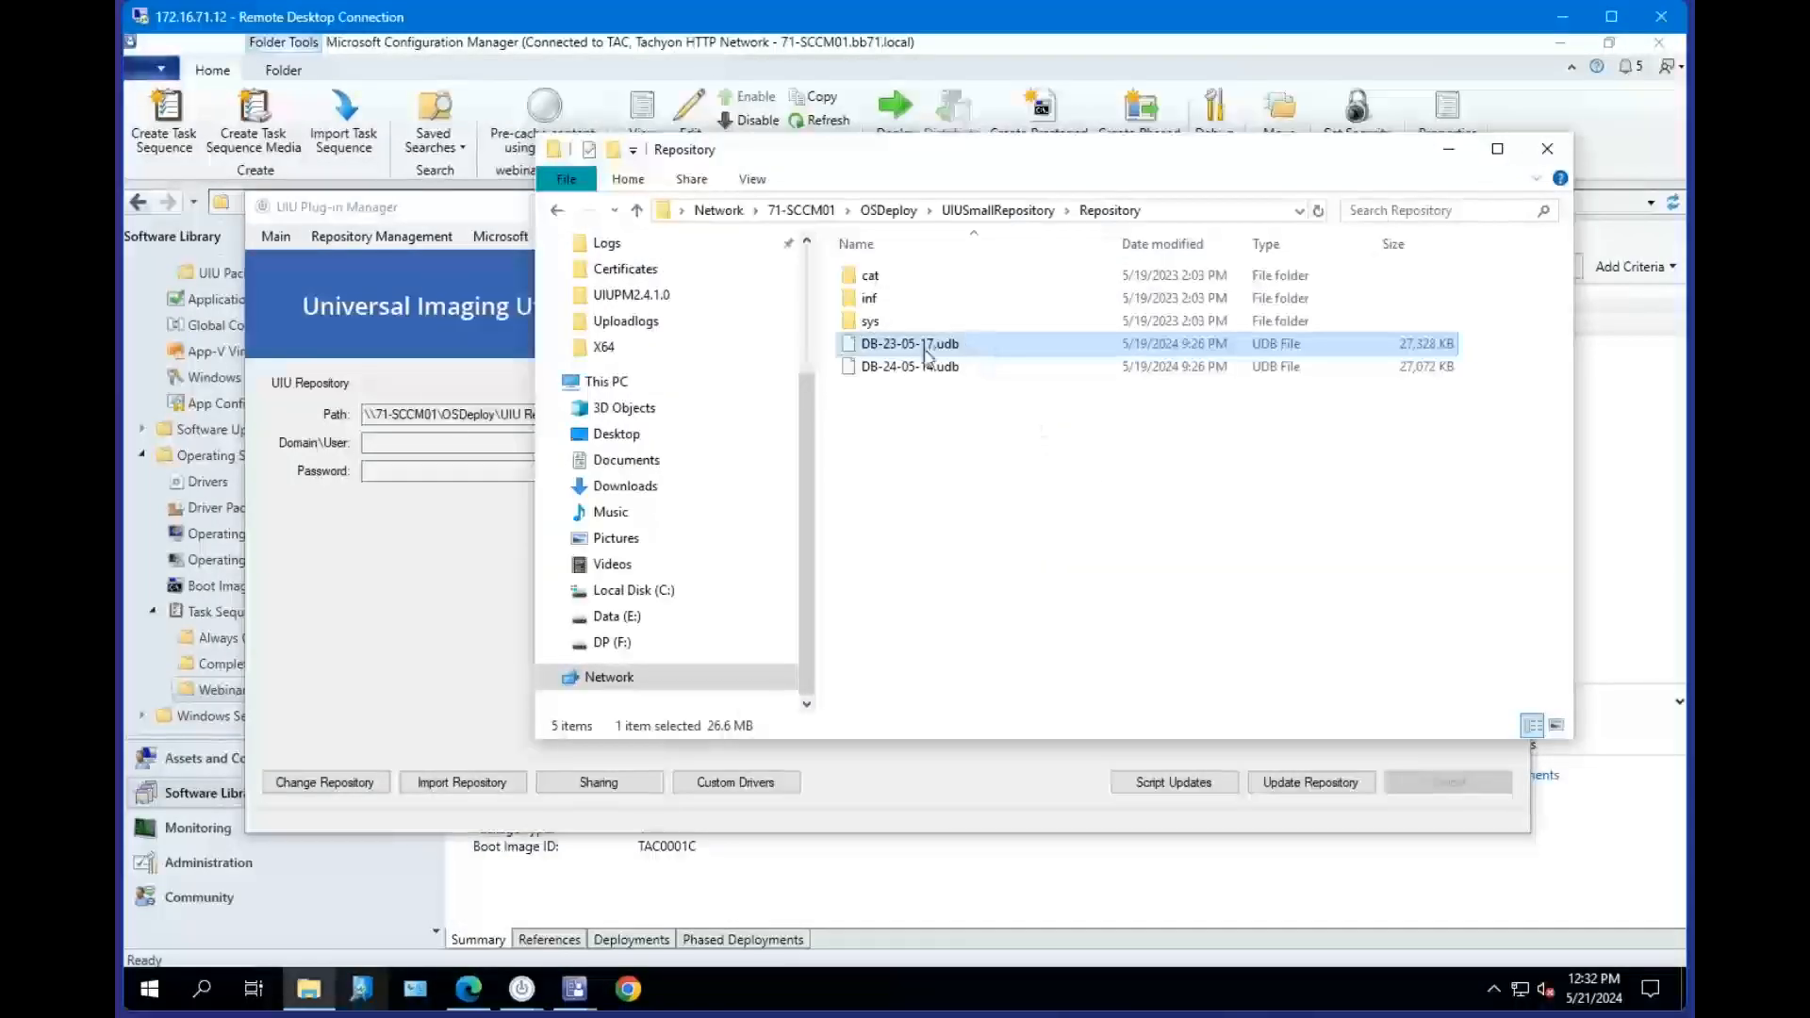
Compare the two database files in the Repository folder against the Plug-in Manager's repository update options.
click(915, 367)
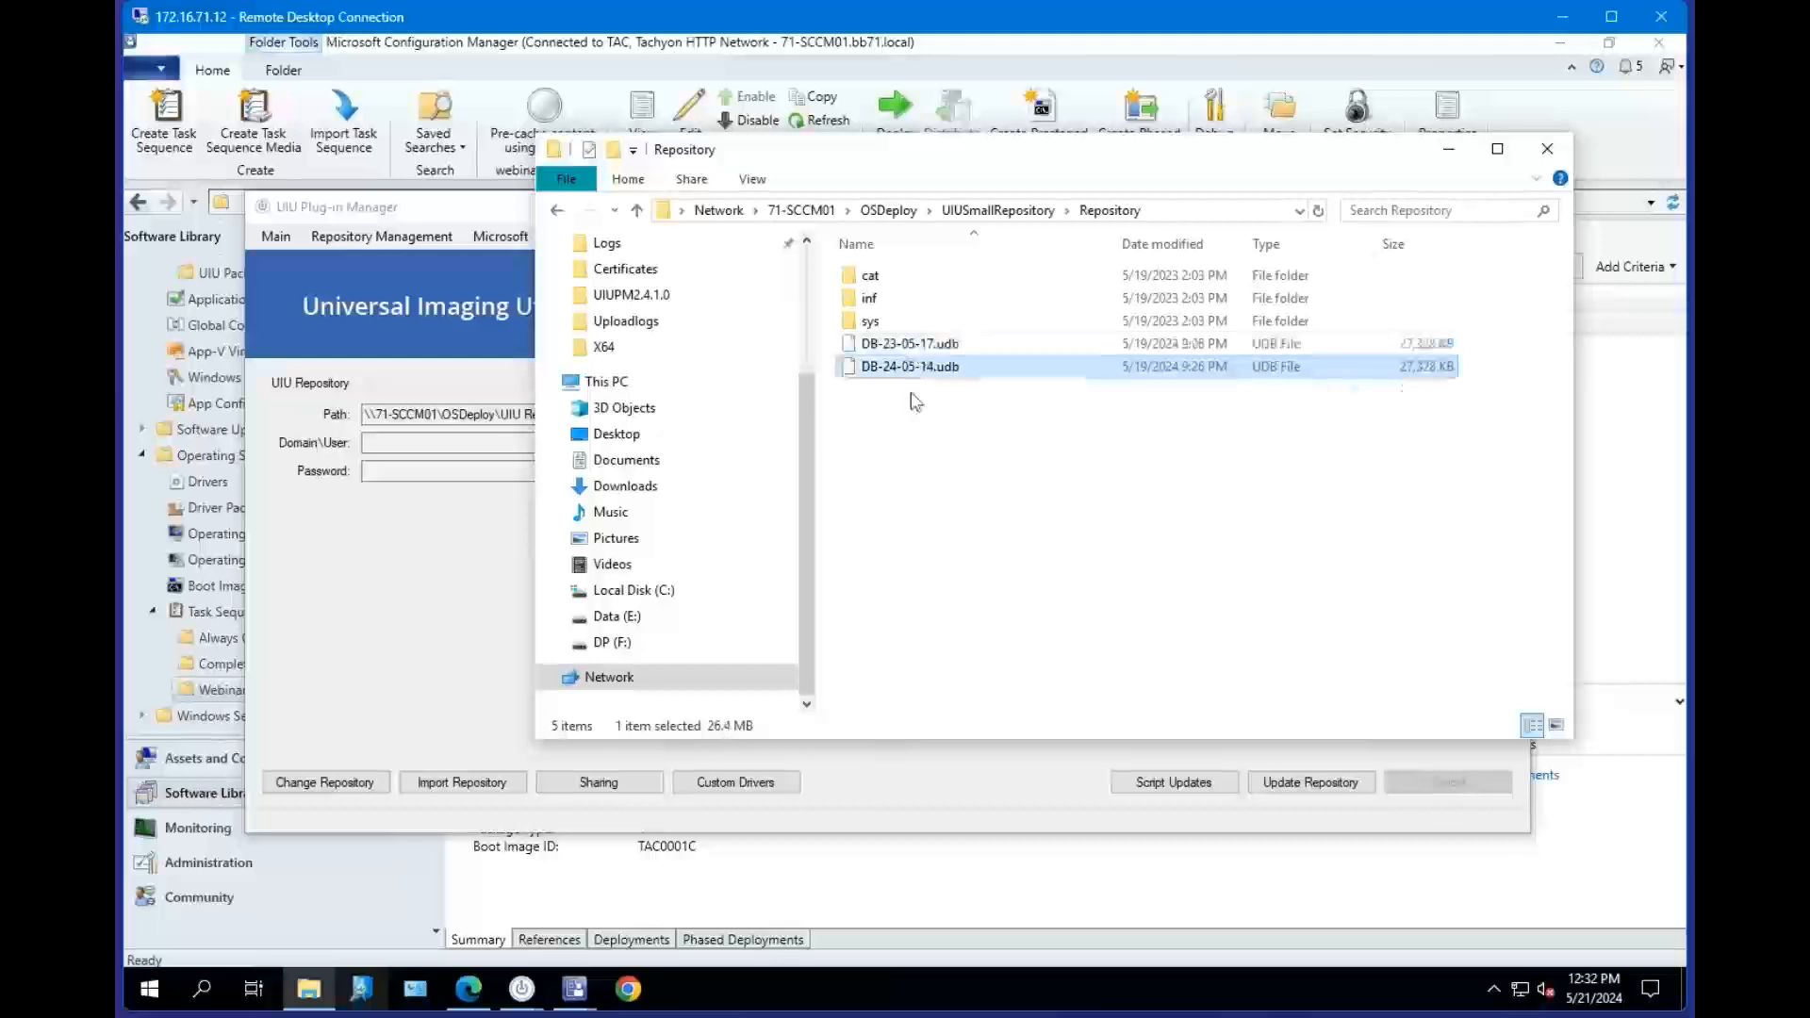
click(930, 434)
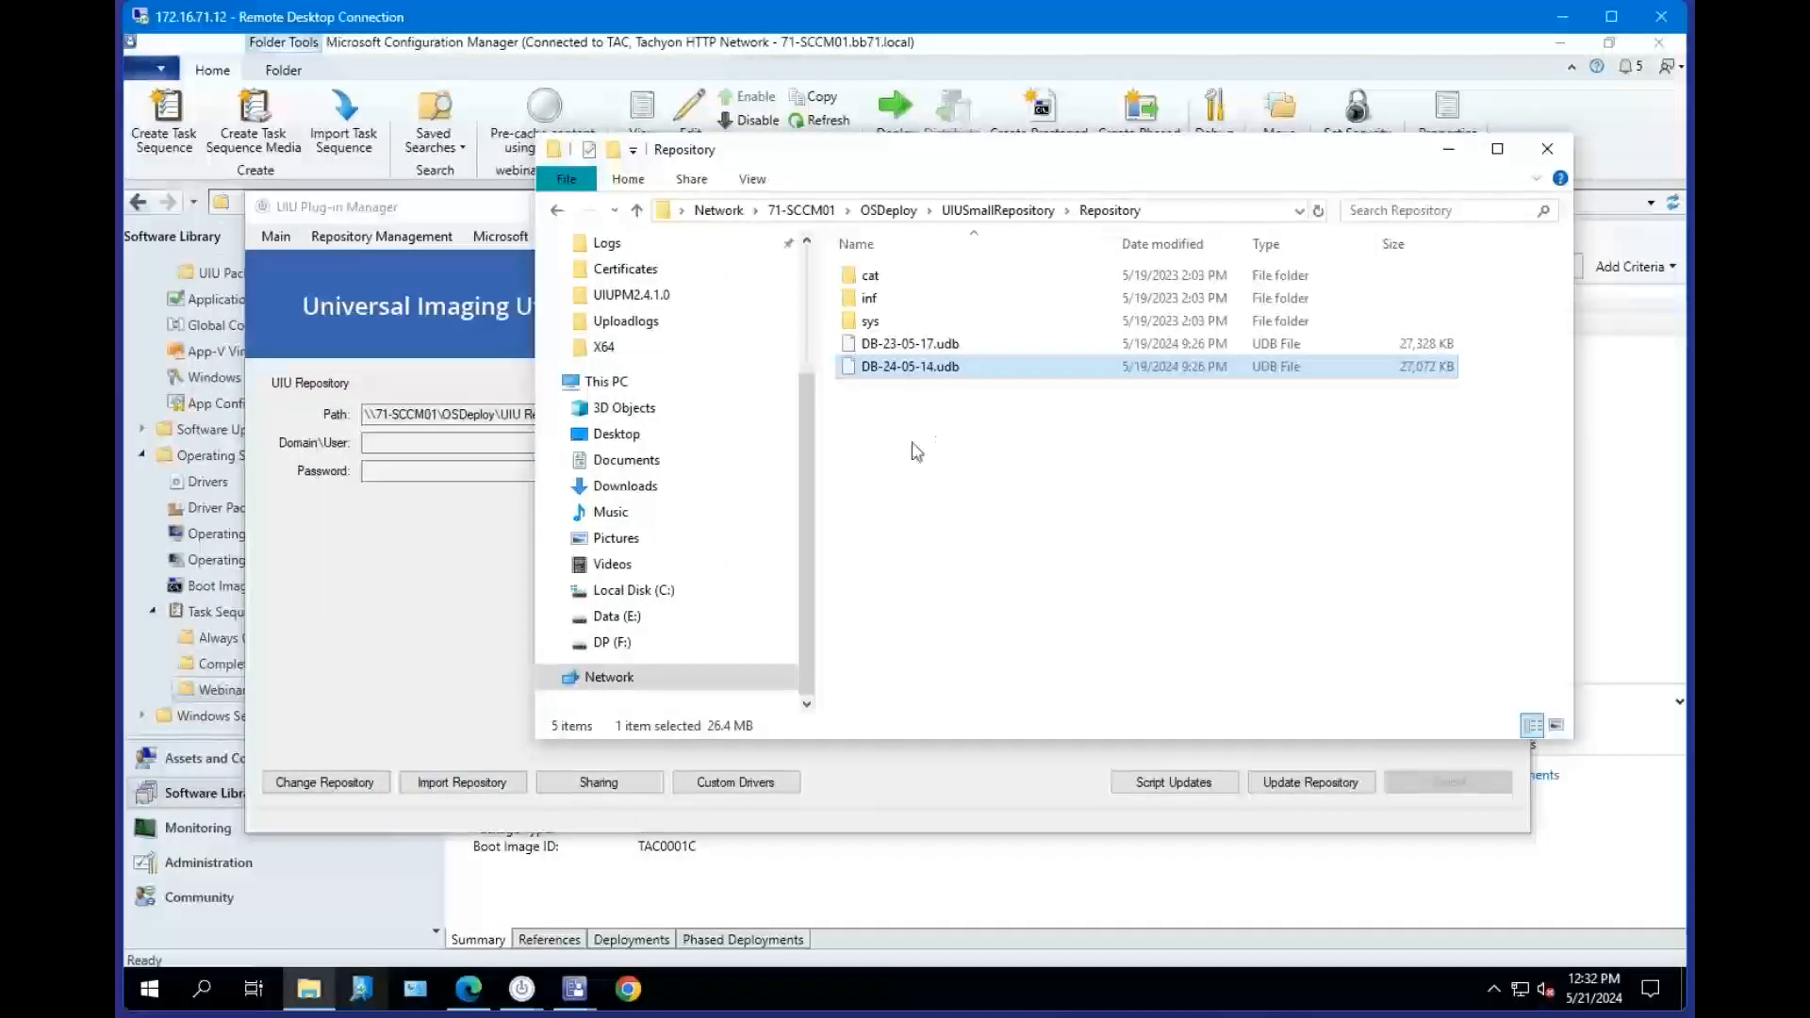
click(477, 588)
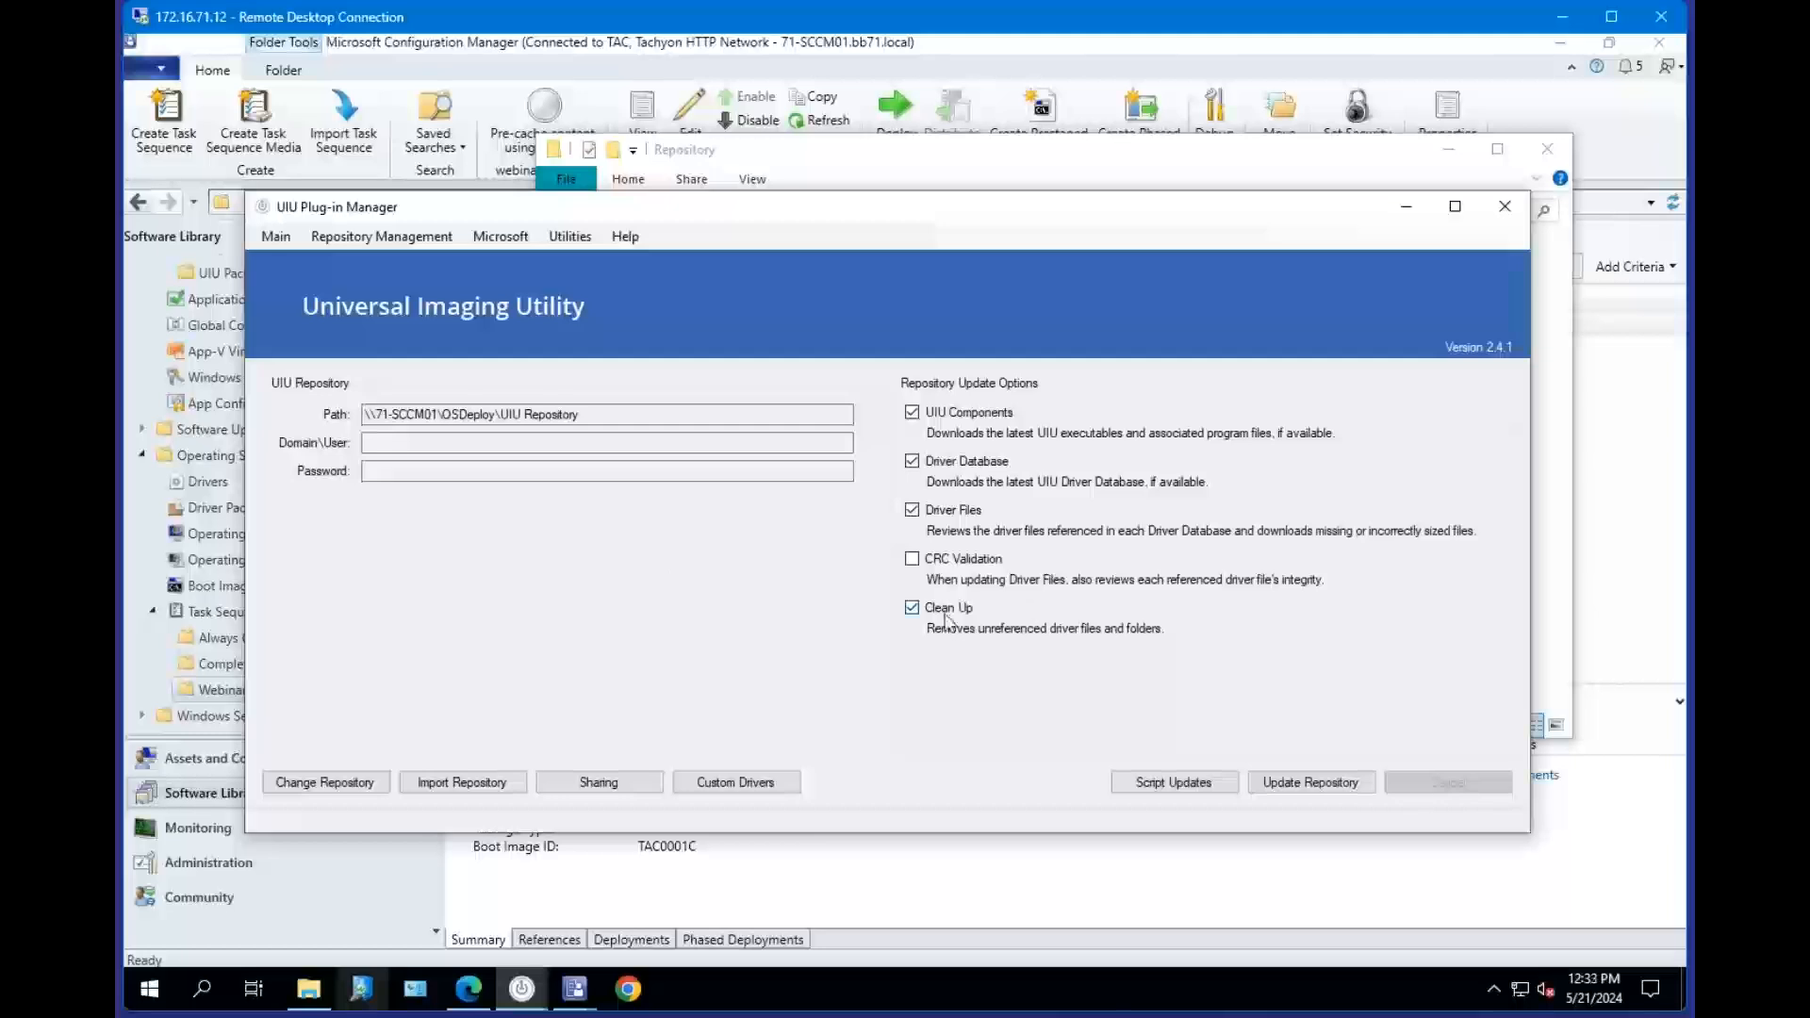
click(1011, 161)
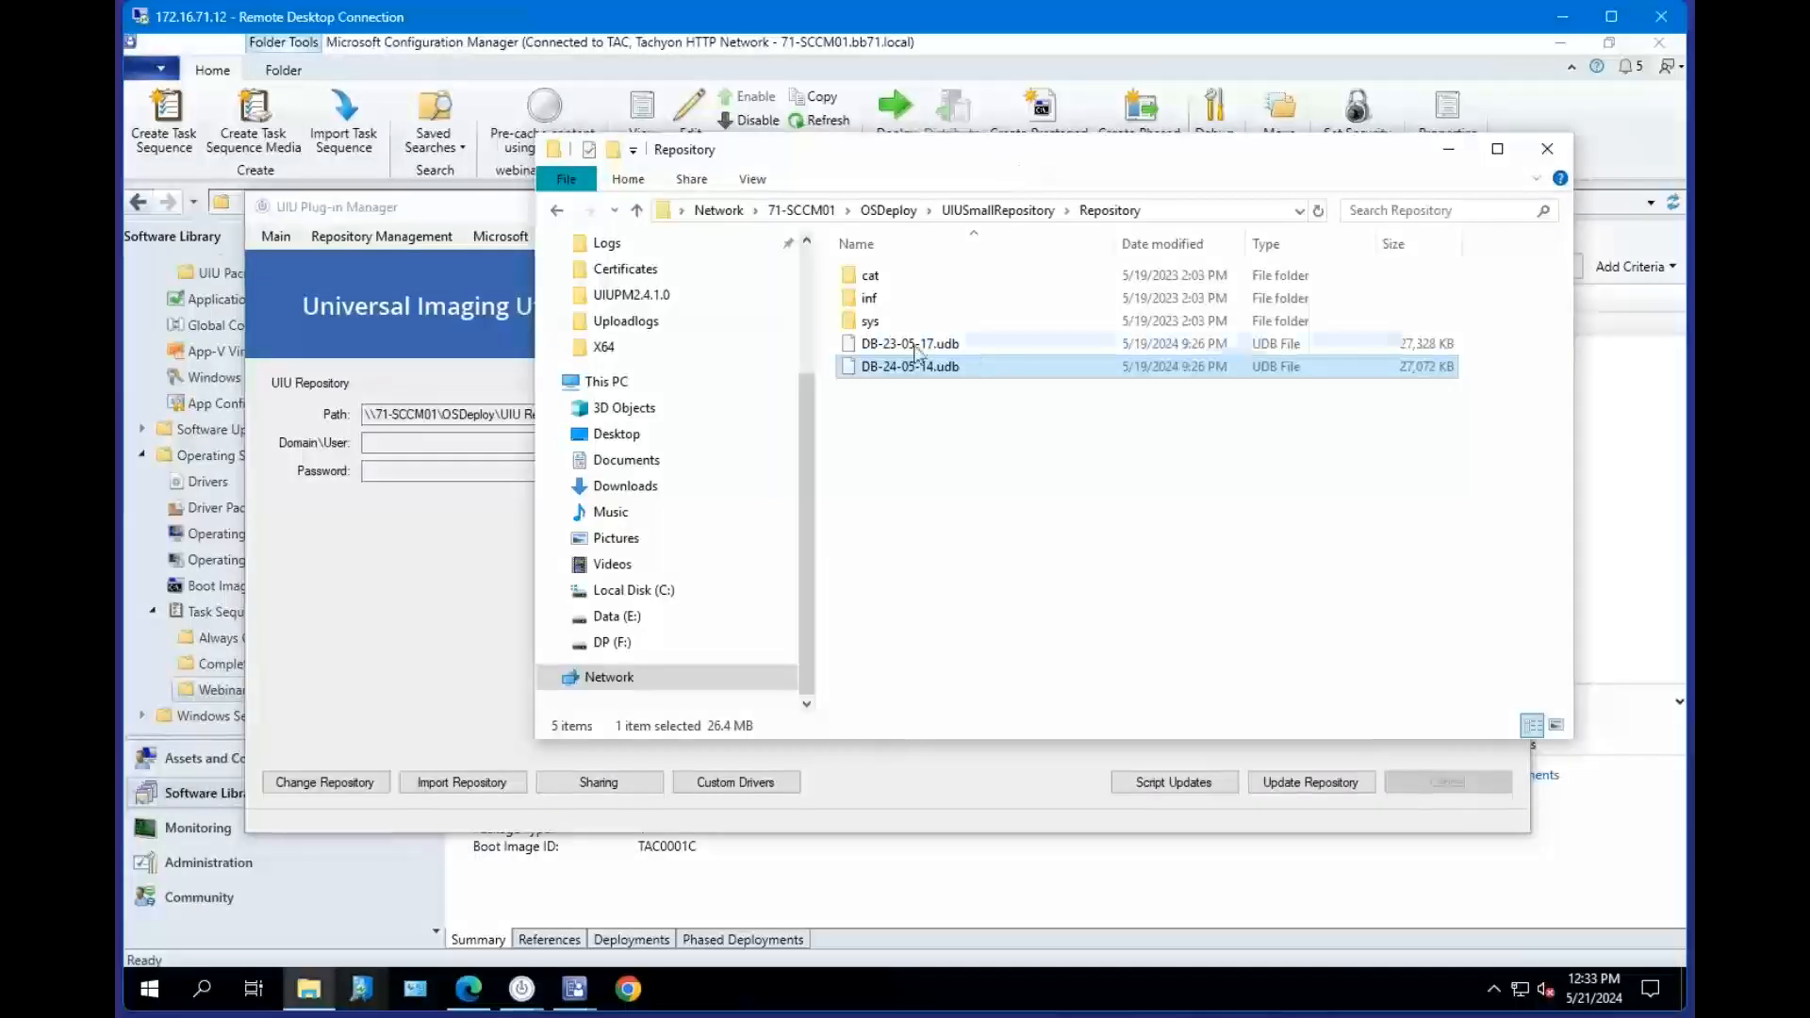
click(911, 345)
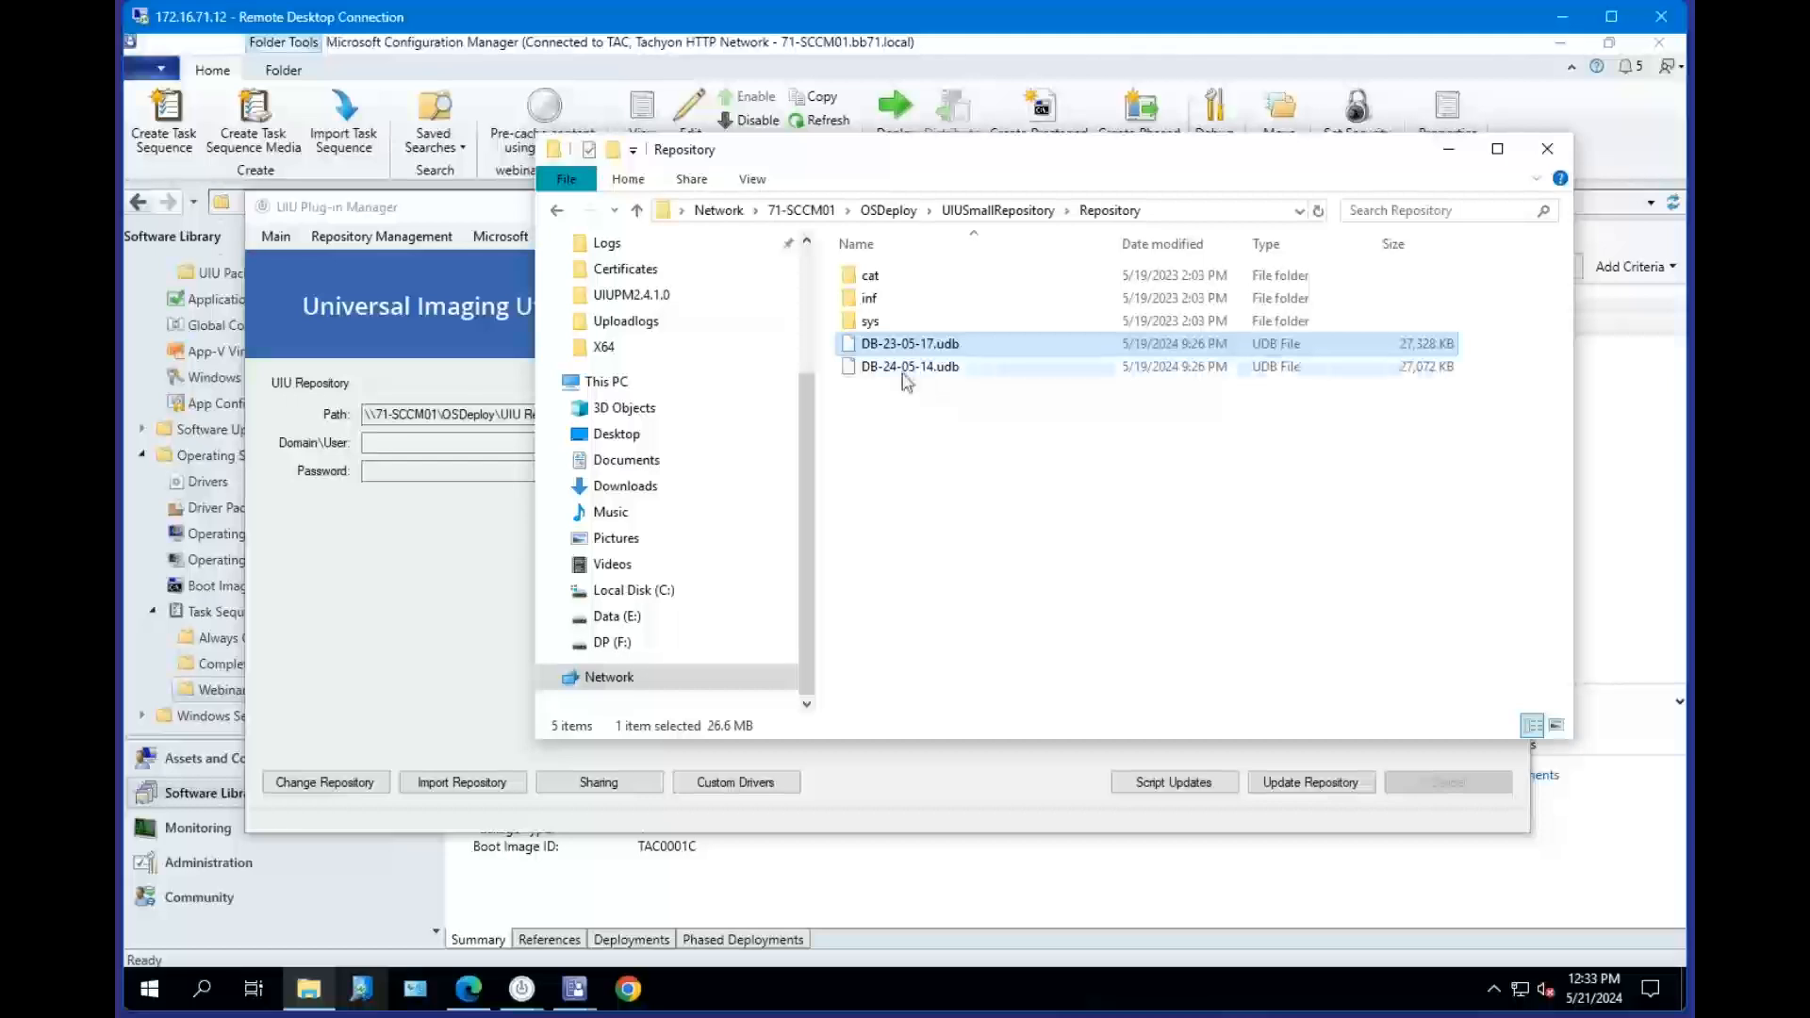
click(904, 374)
click(894, 347)
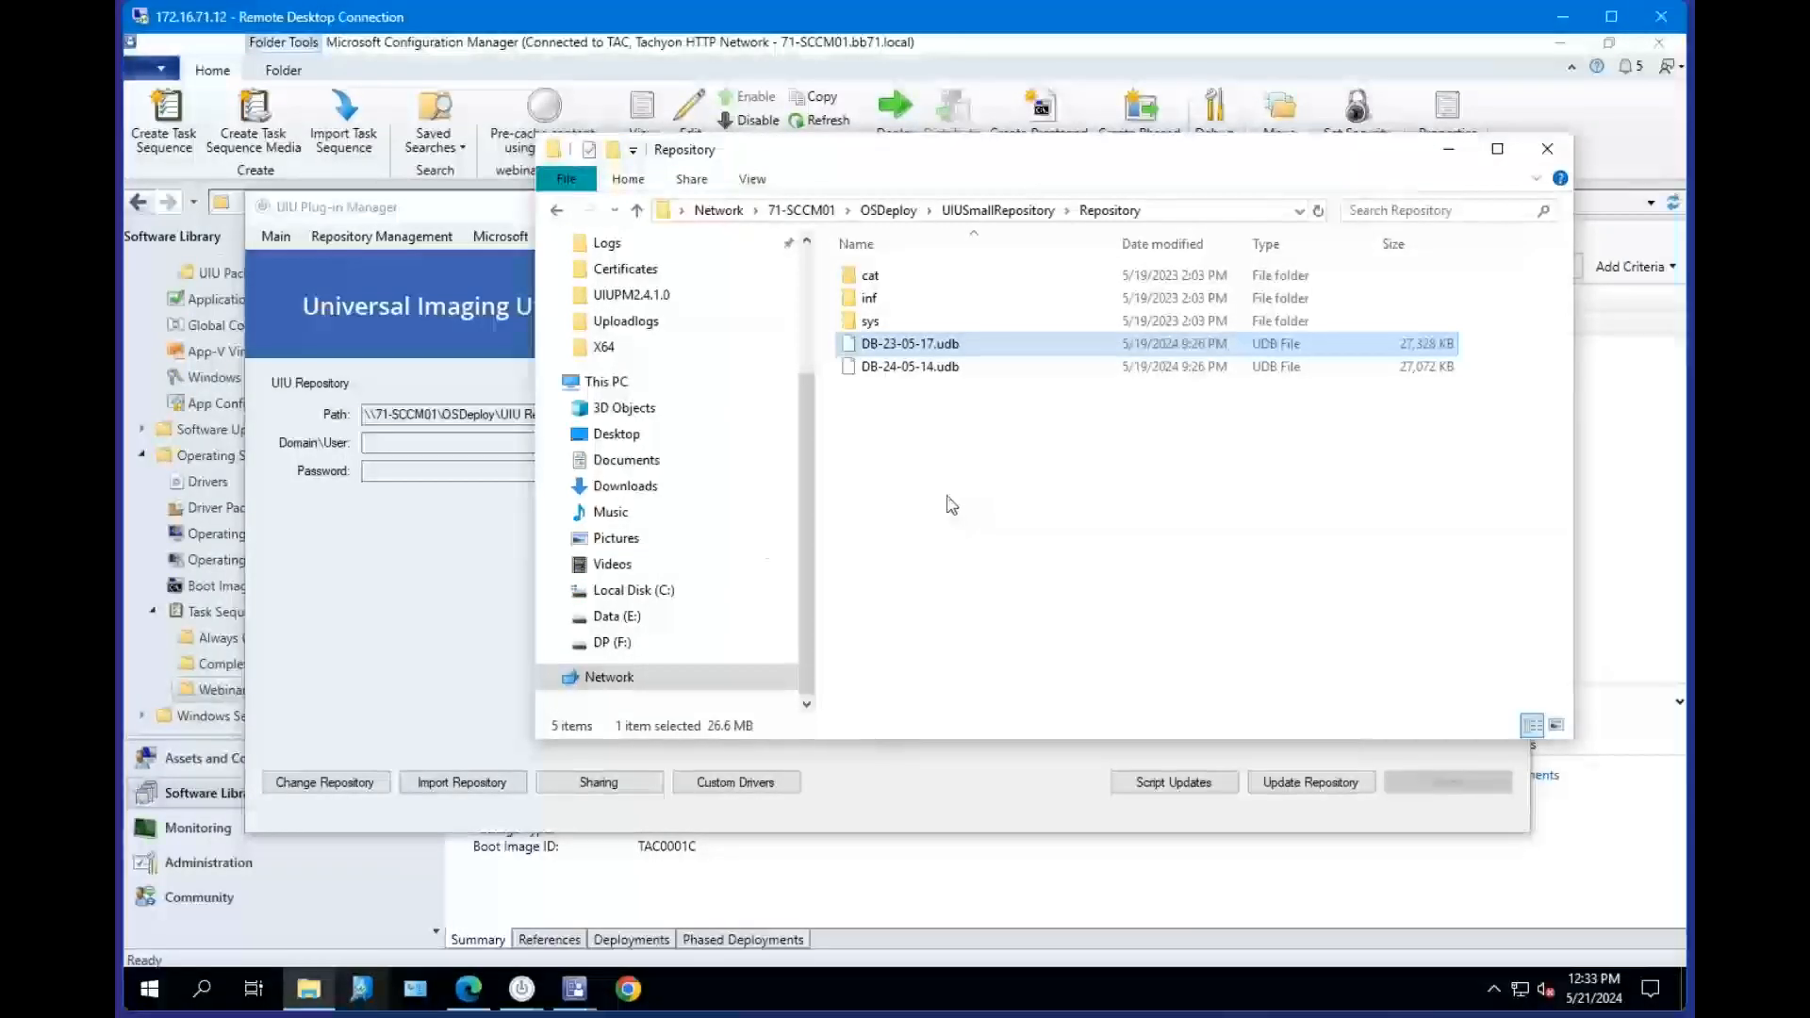
click(395, 578)
click(873, 170)
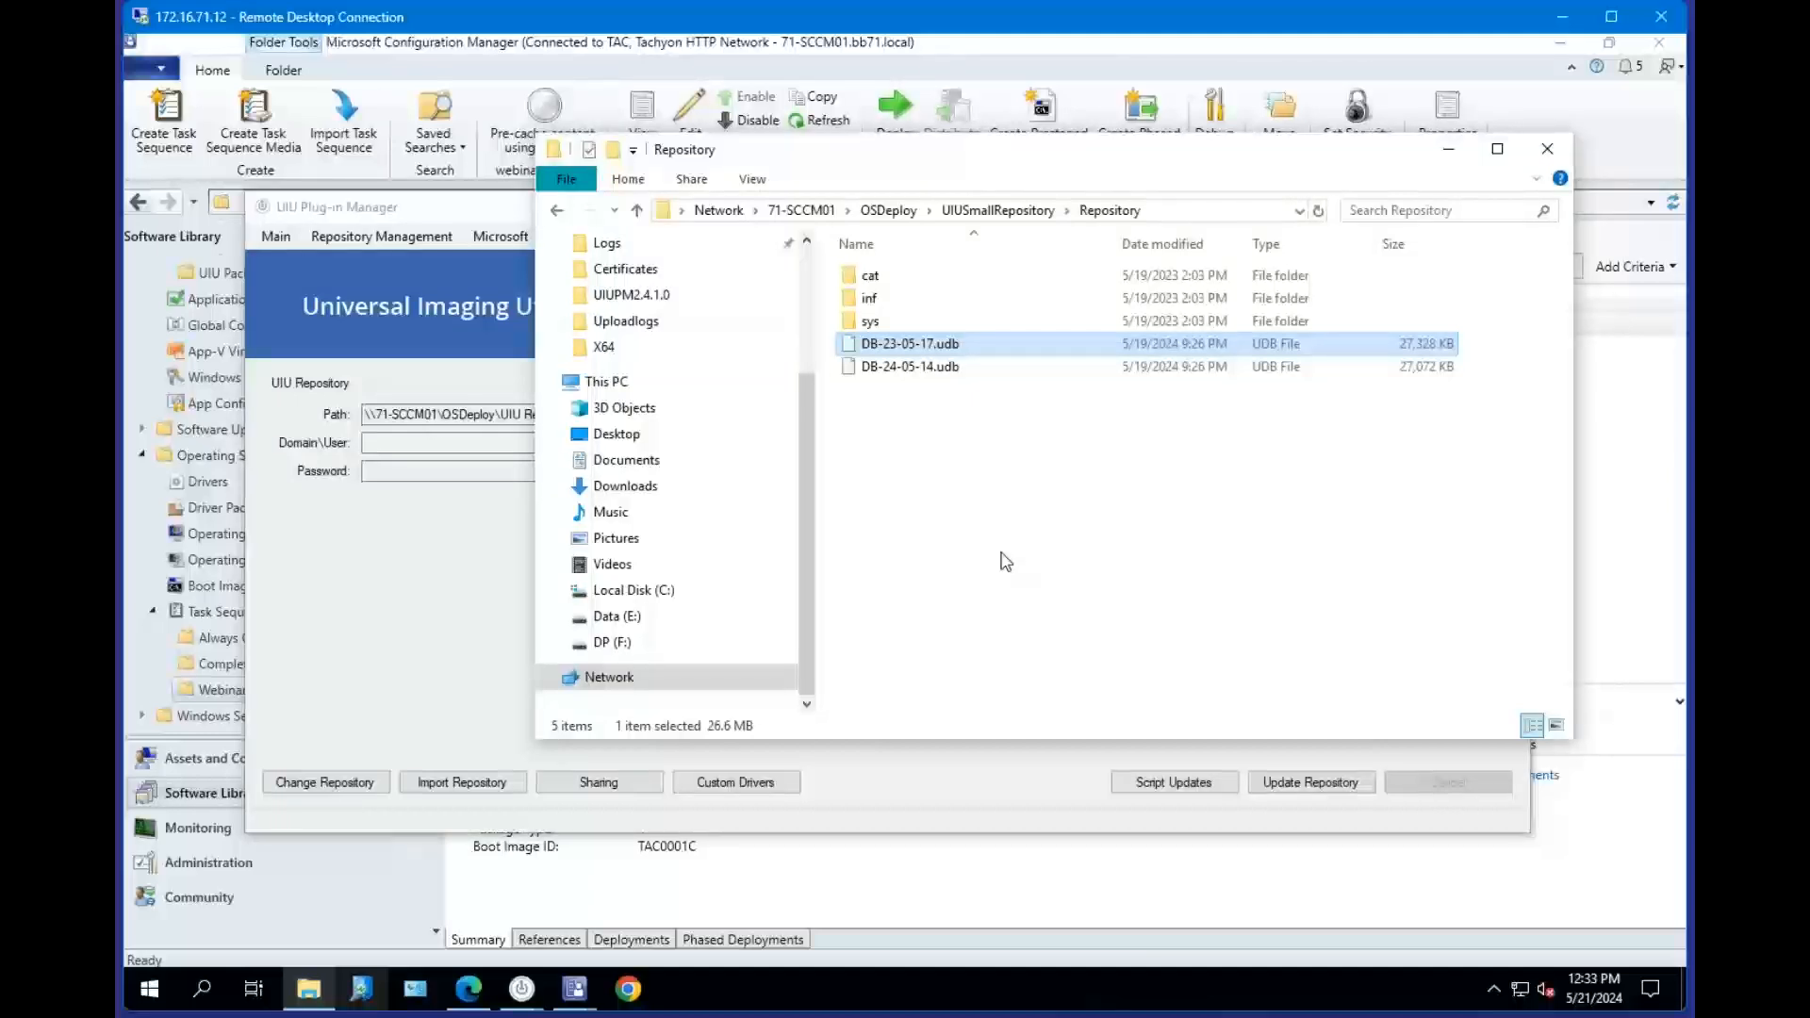
click(942, 367)
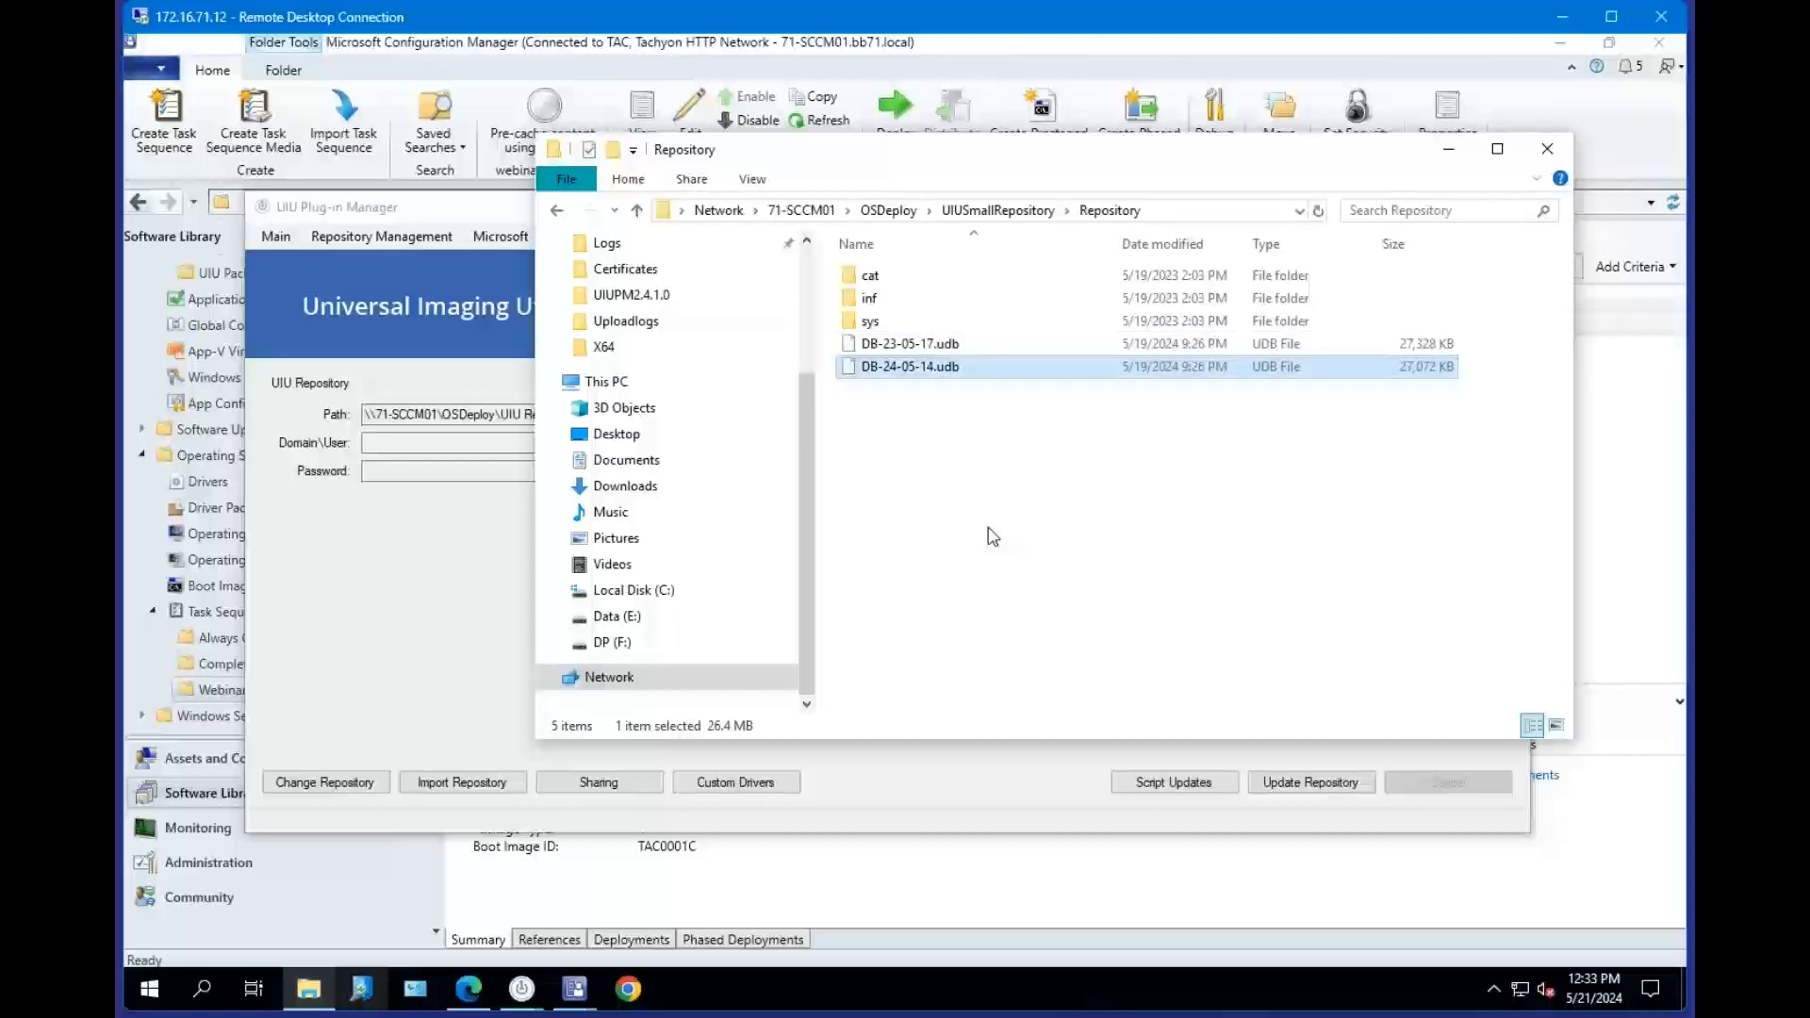
click(910, 348)
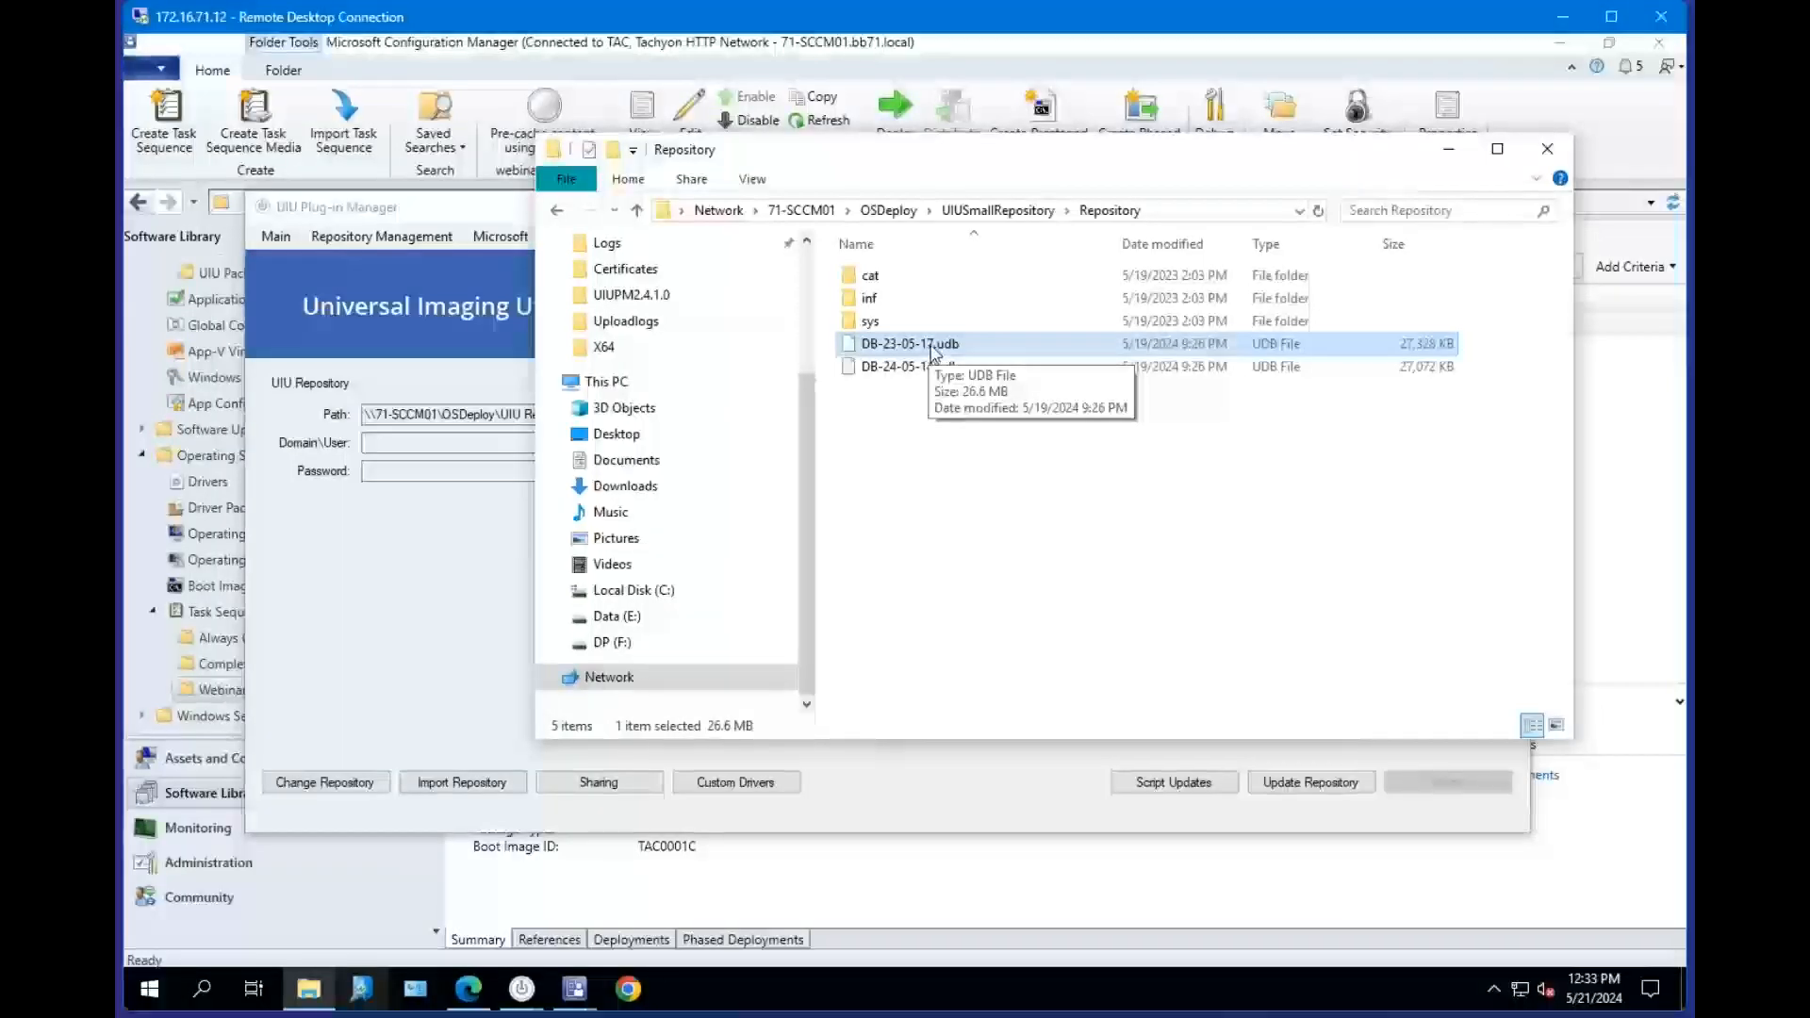
click(500, 539)
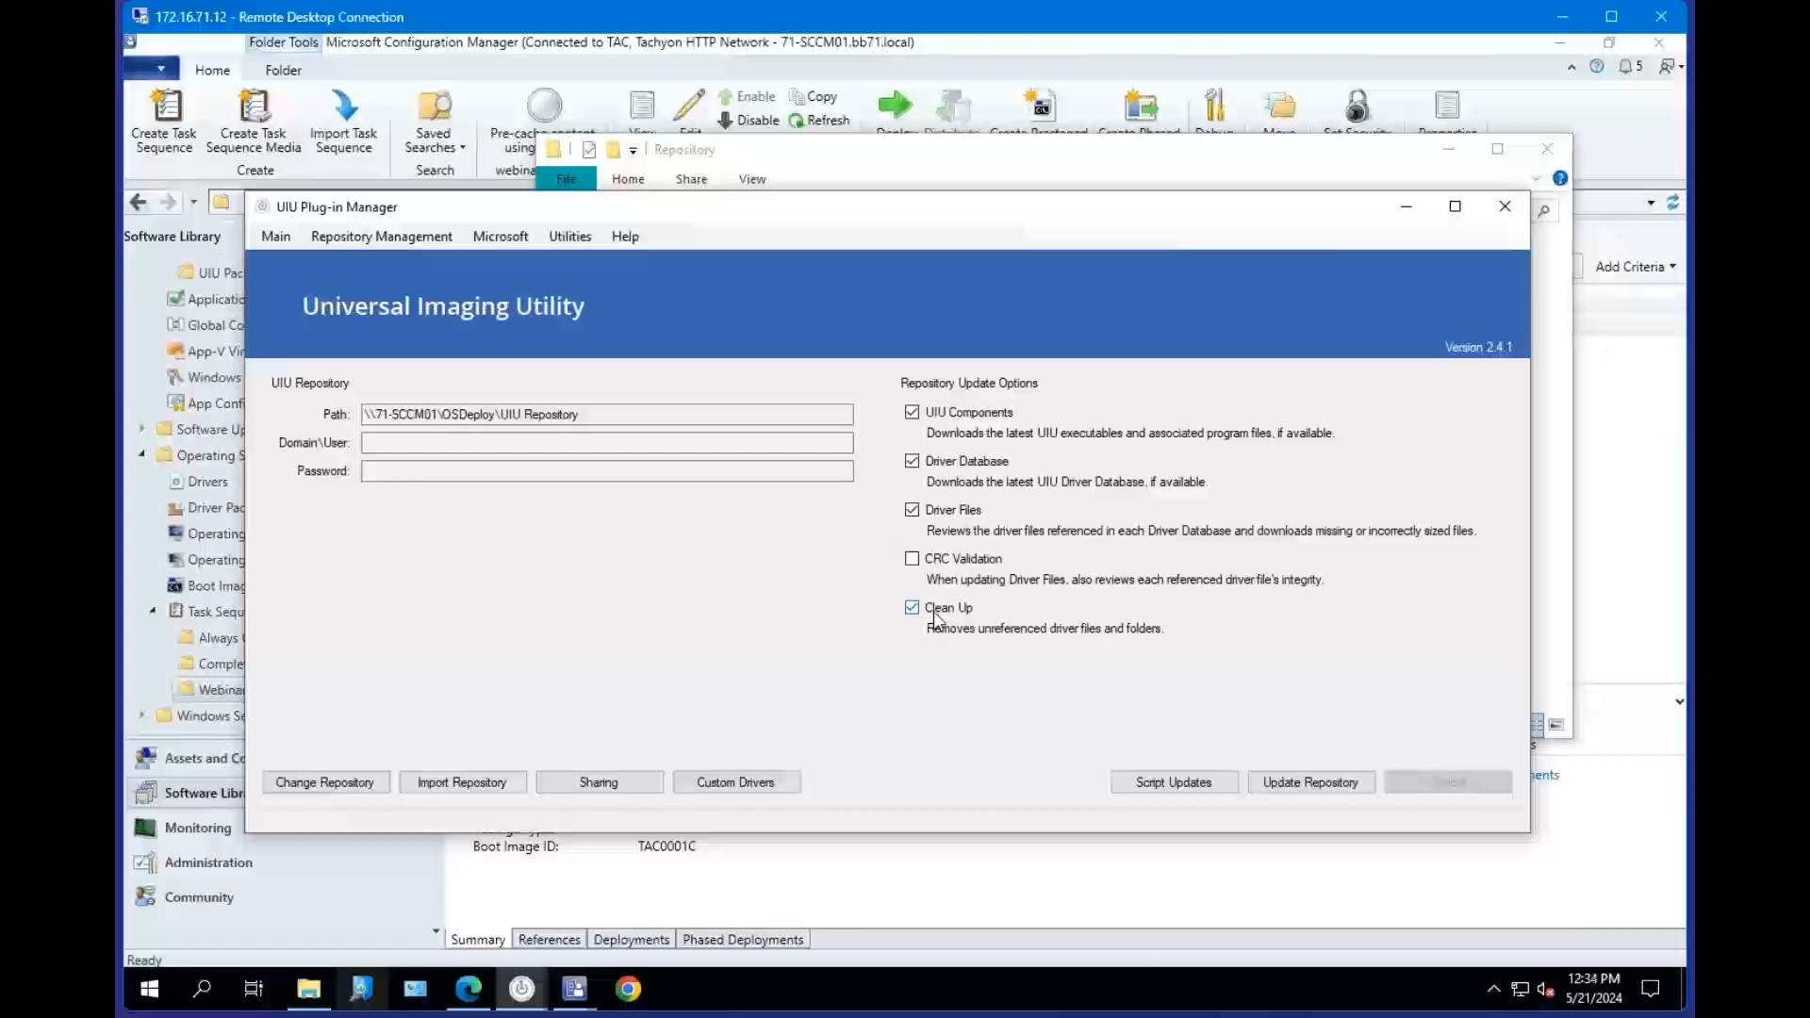
click(1042, 167)
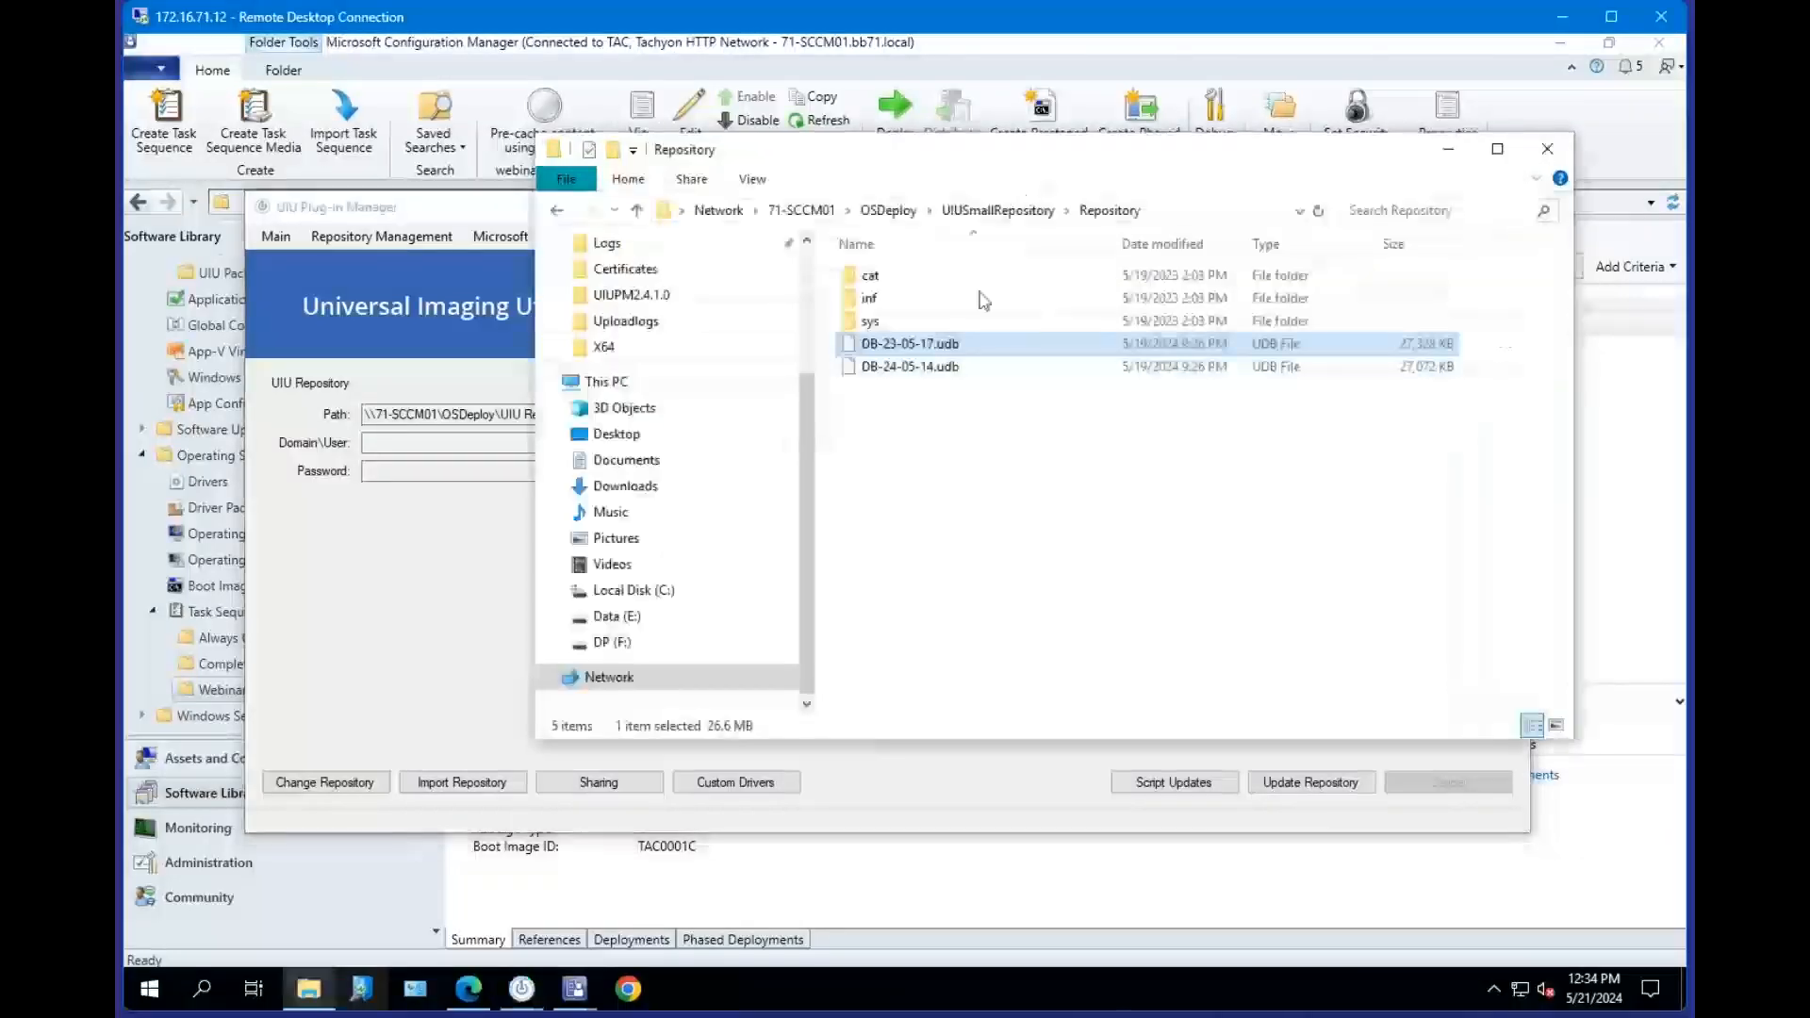
click(900, 370)
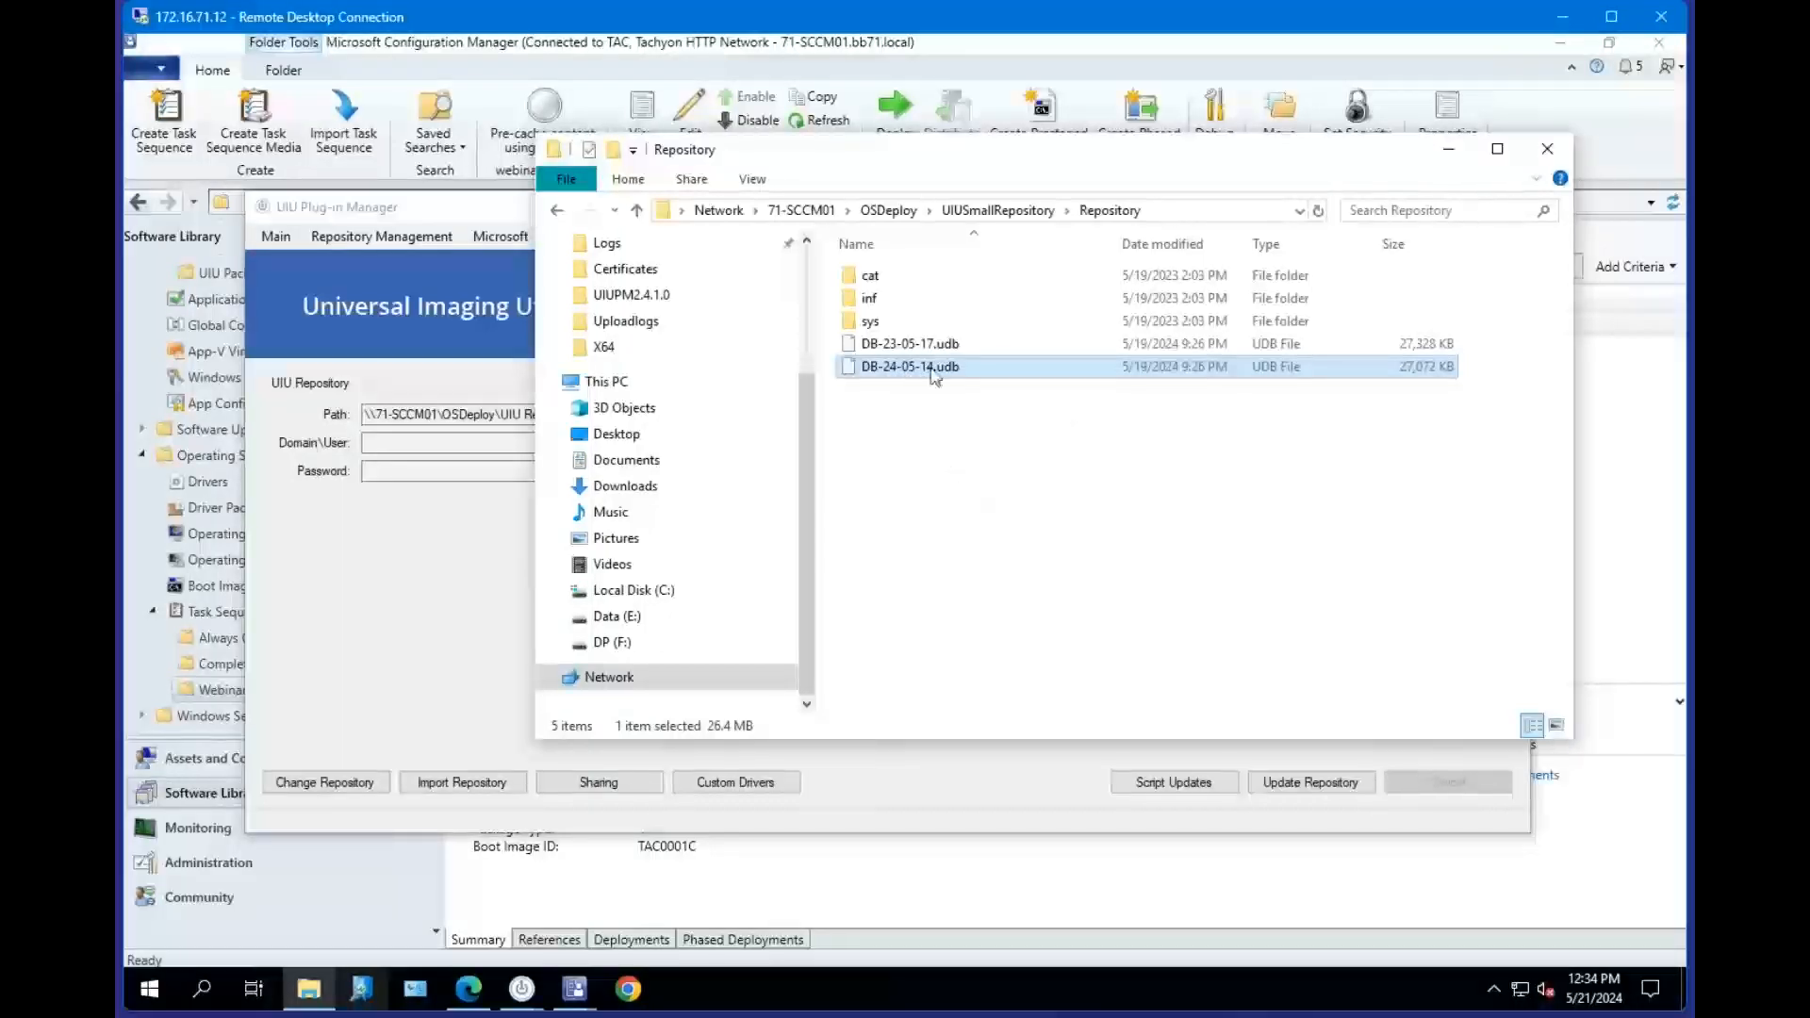
click(427, 645)
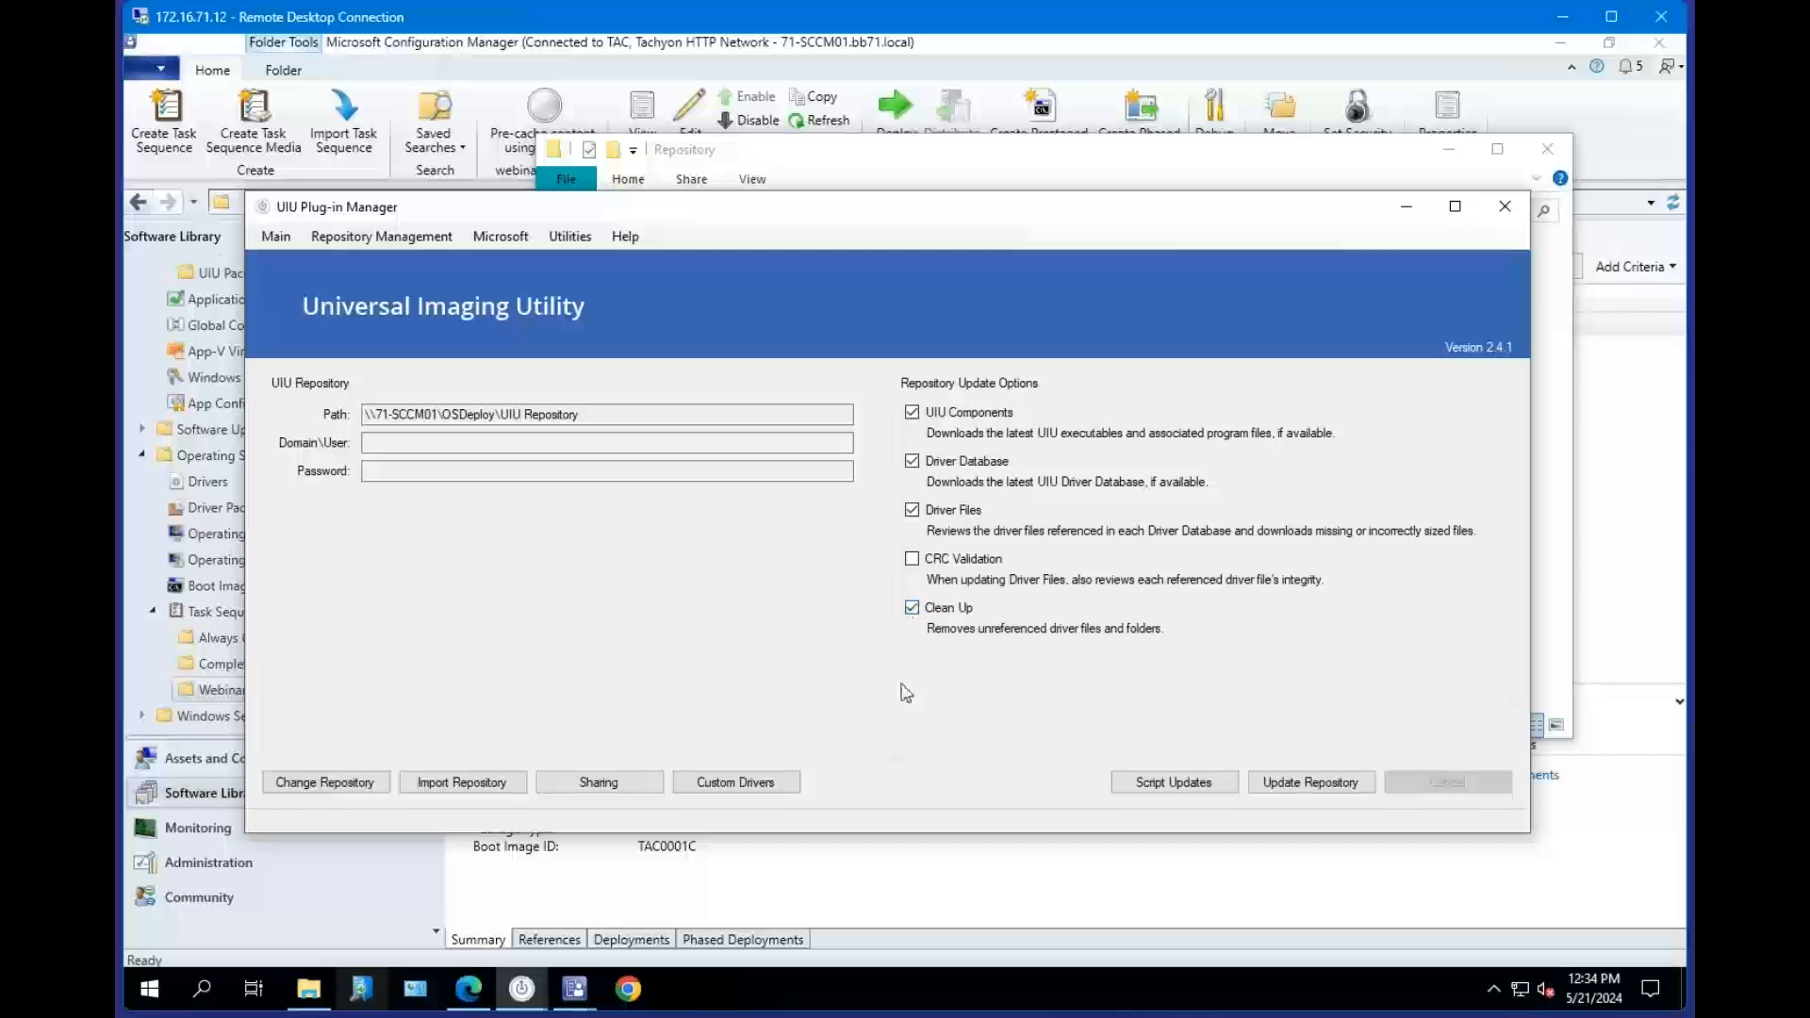
Disable the Clean Up option and open the Script Updates command-line instructions, then dismiss them.
click(914, 608)
click(1176, 783)
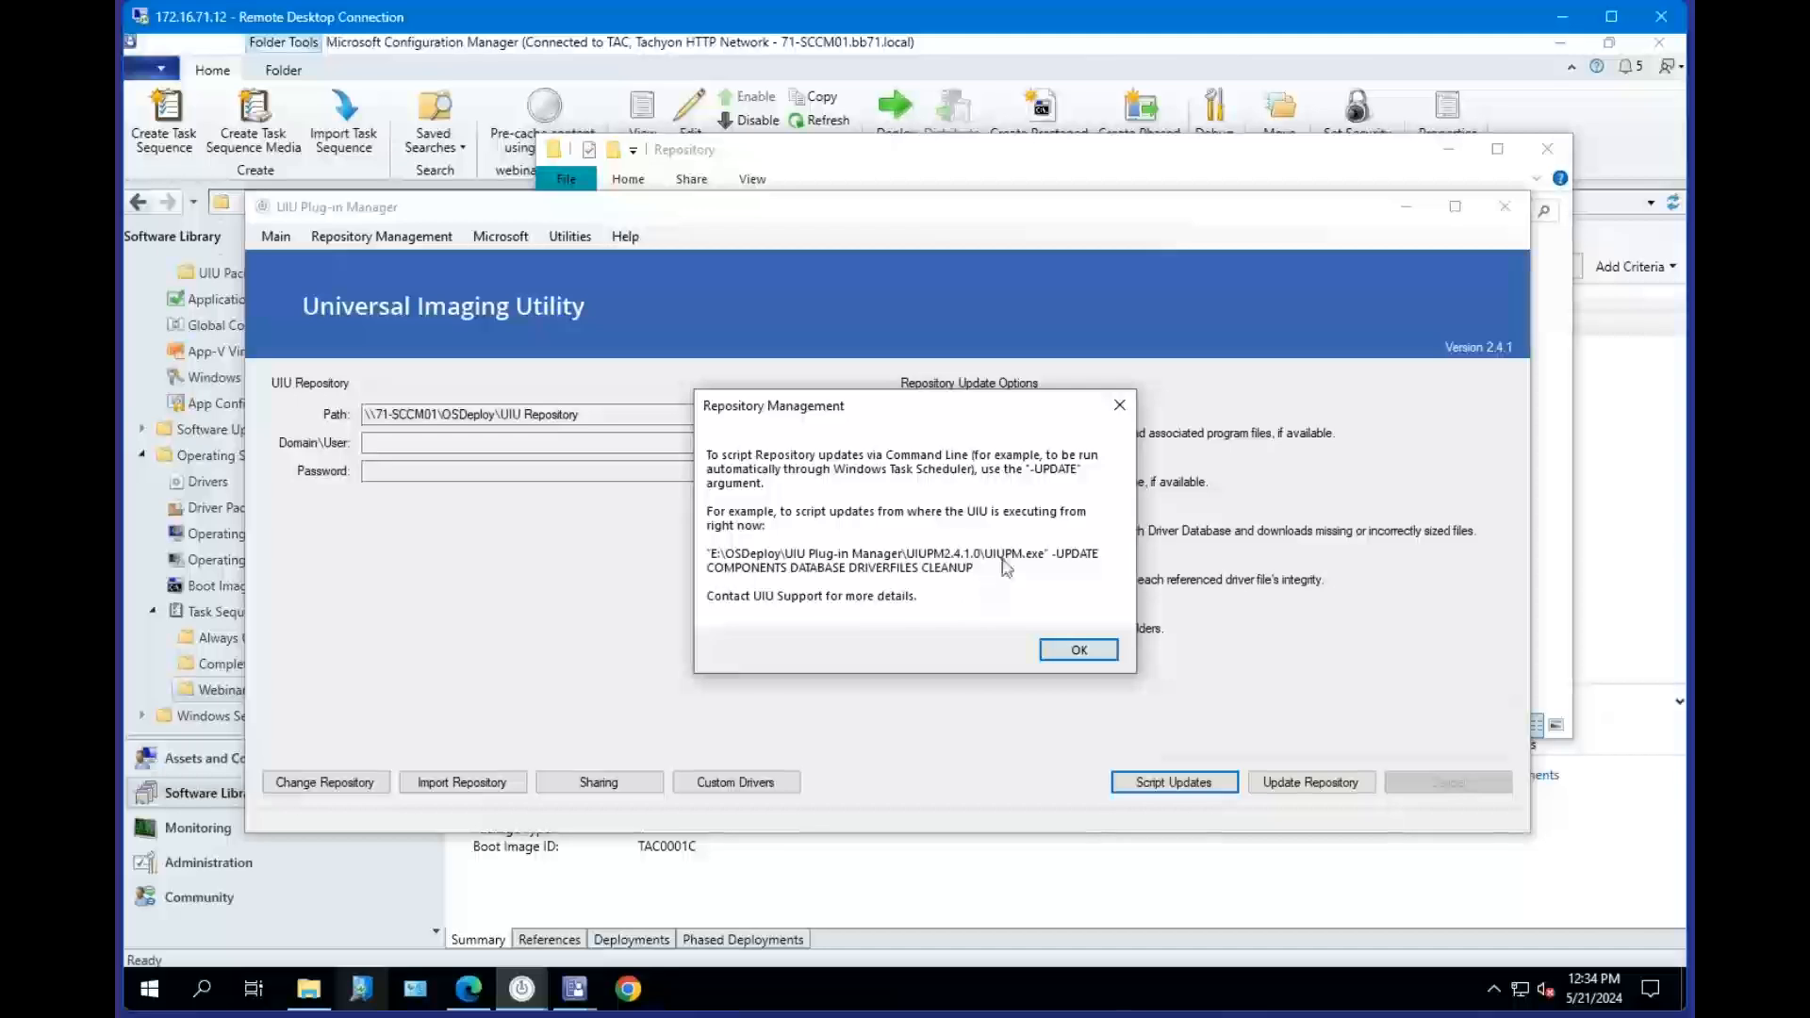
click(1070, 652)
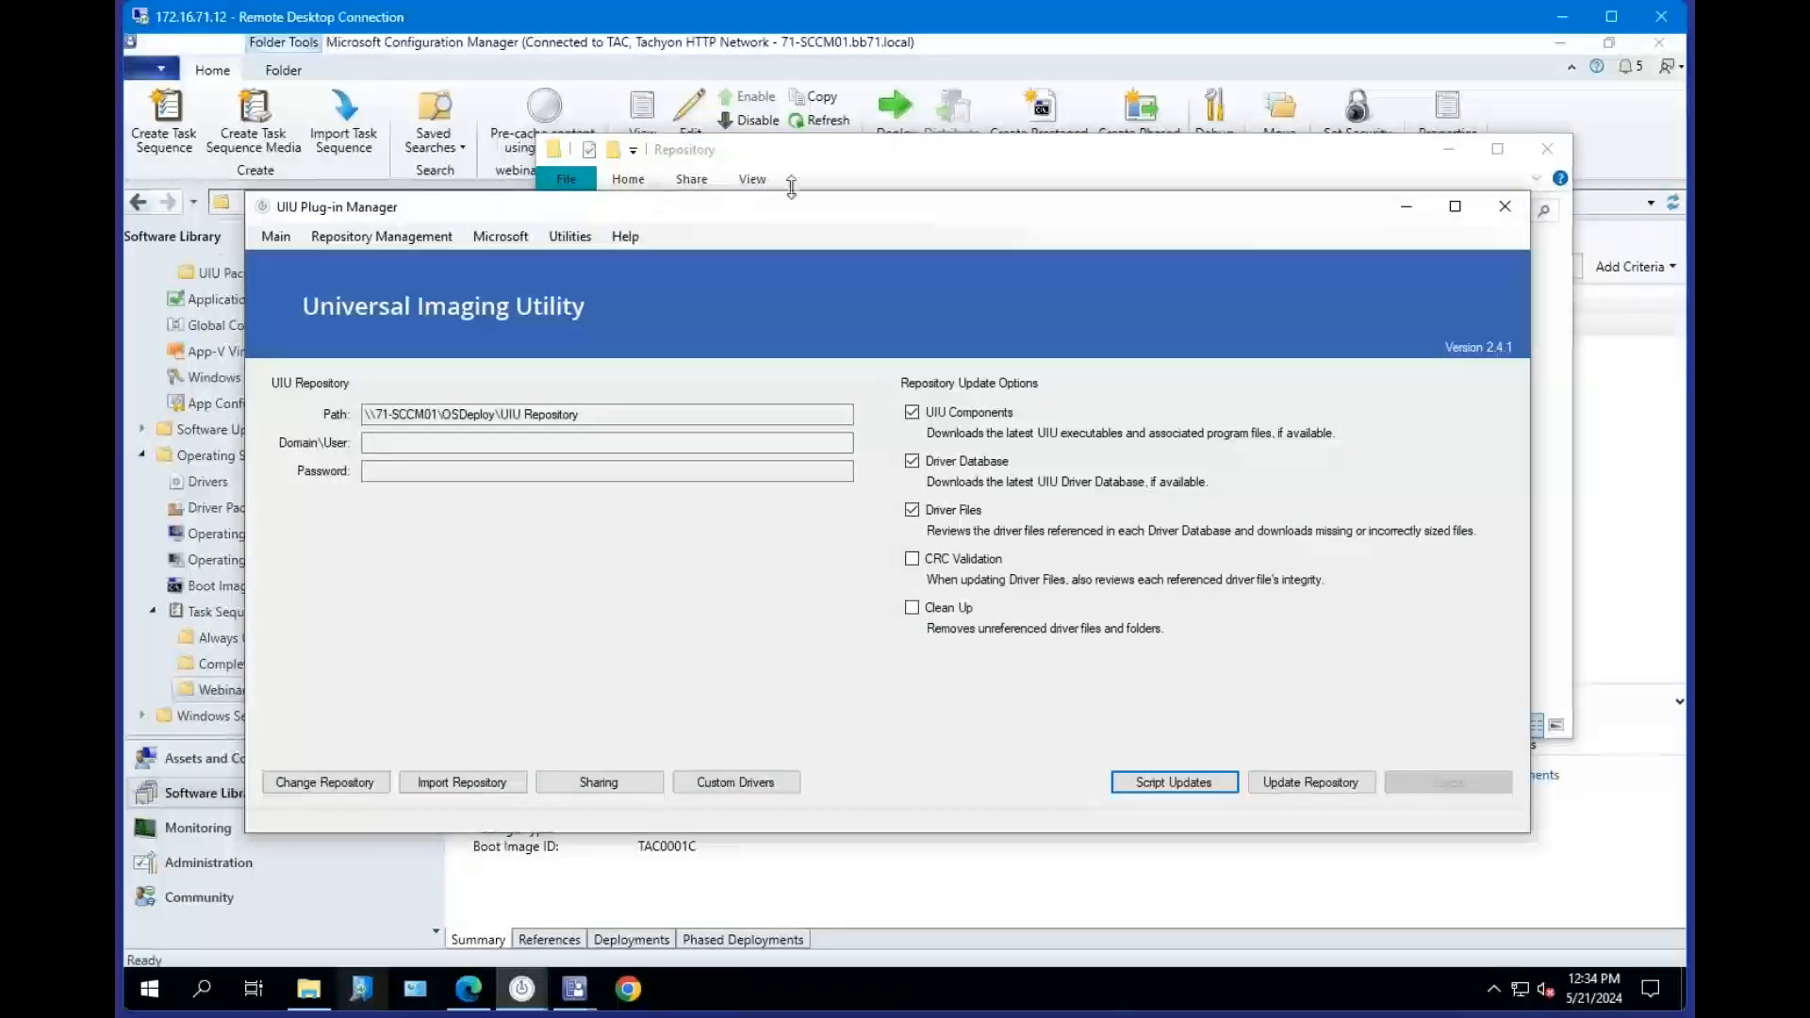
Open the properties of the UIU Full Repository package under Packages > UIU Packages.
click(723, 156)
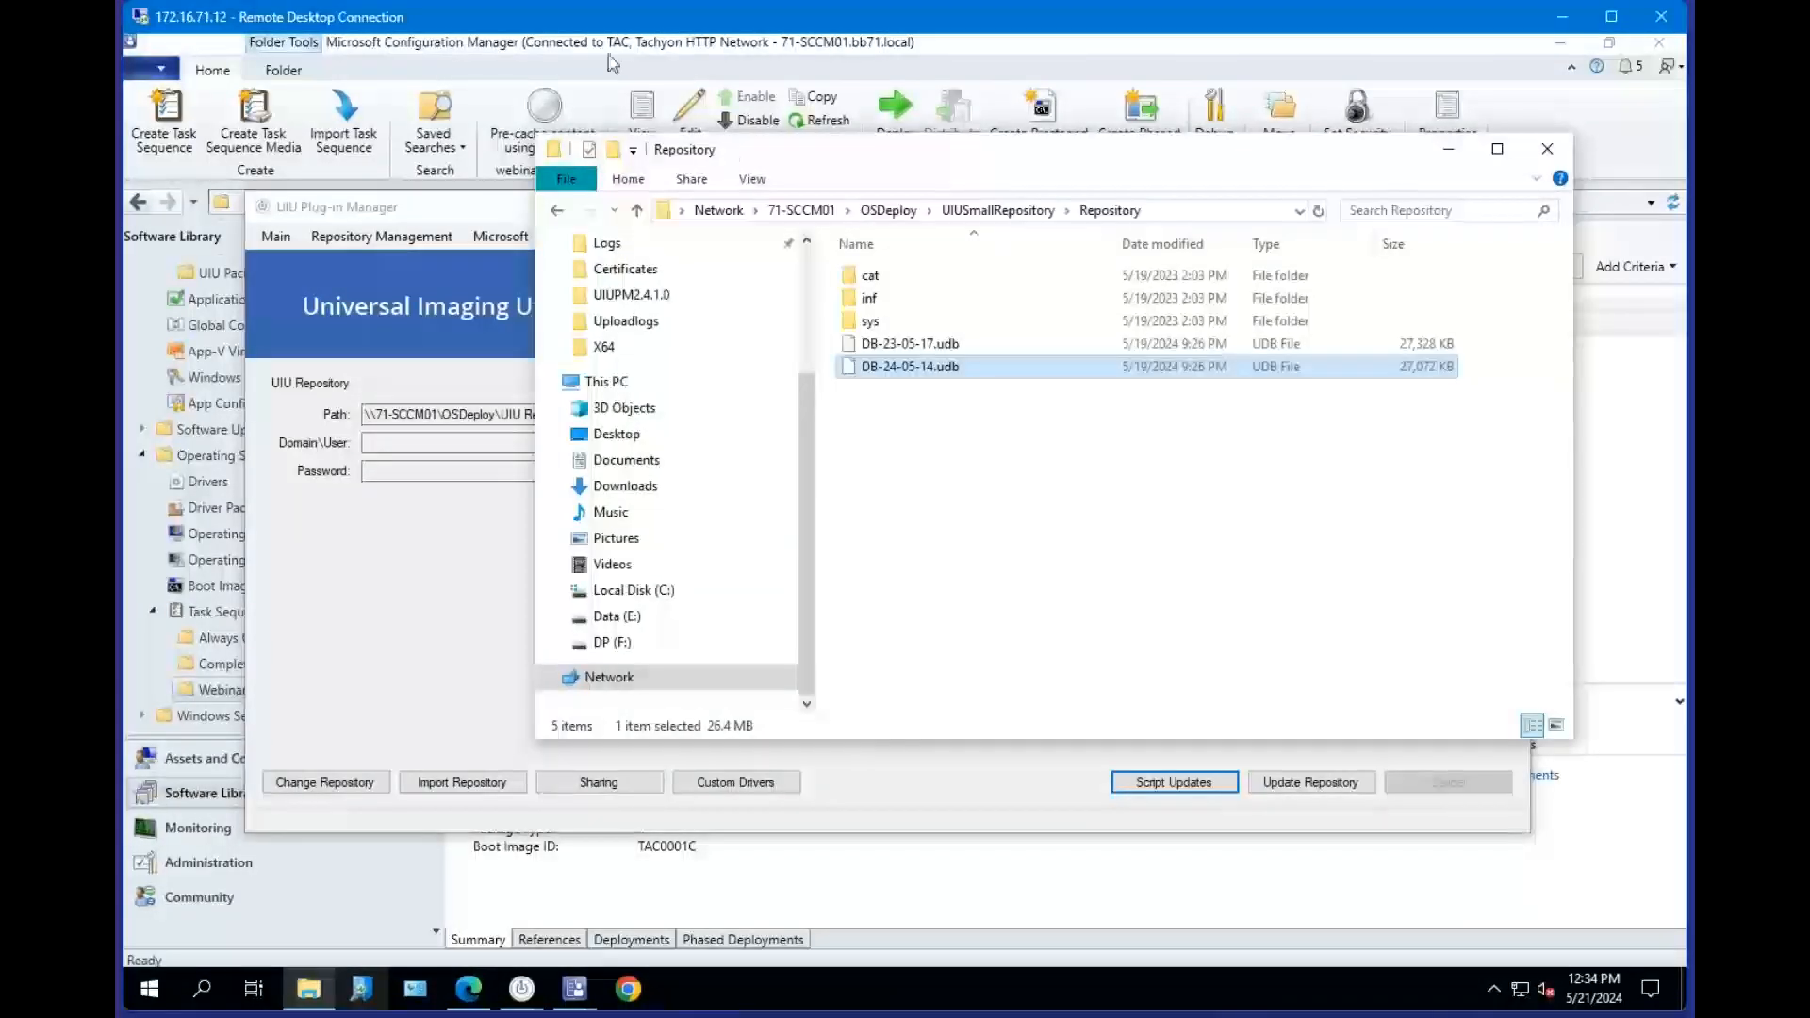
click(605, 47)
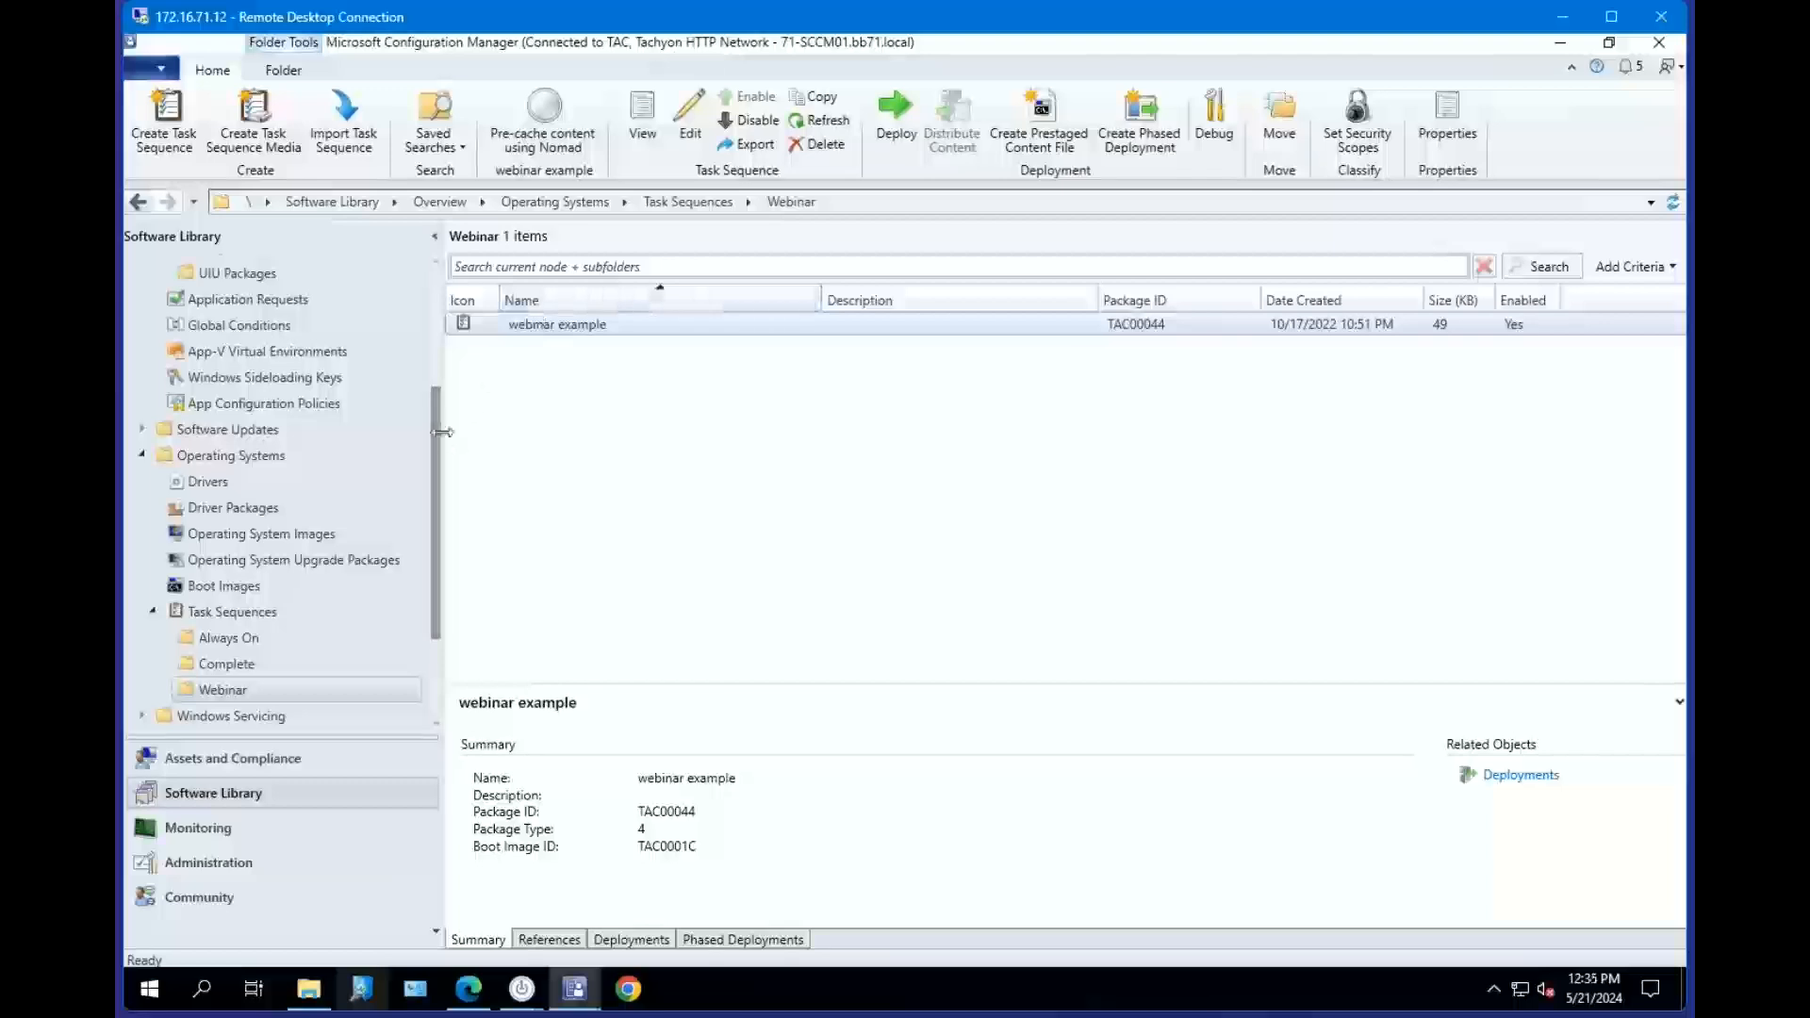
drag(445, 441, 443, 272)
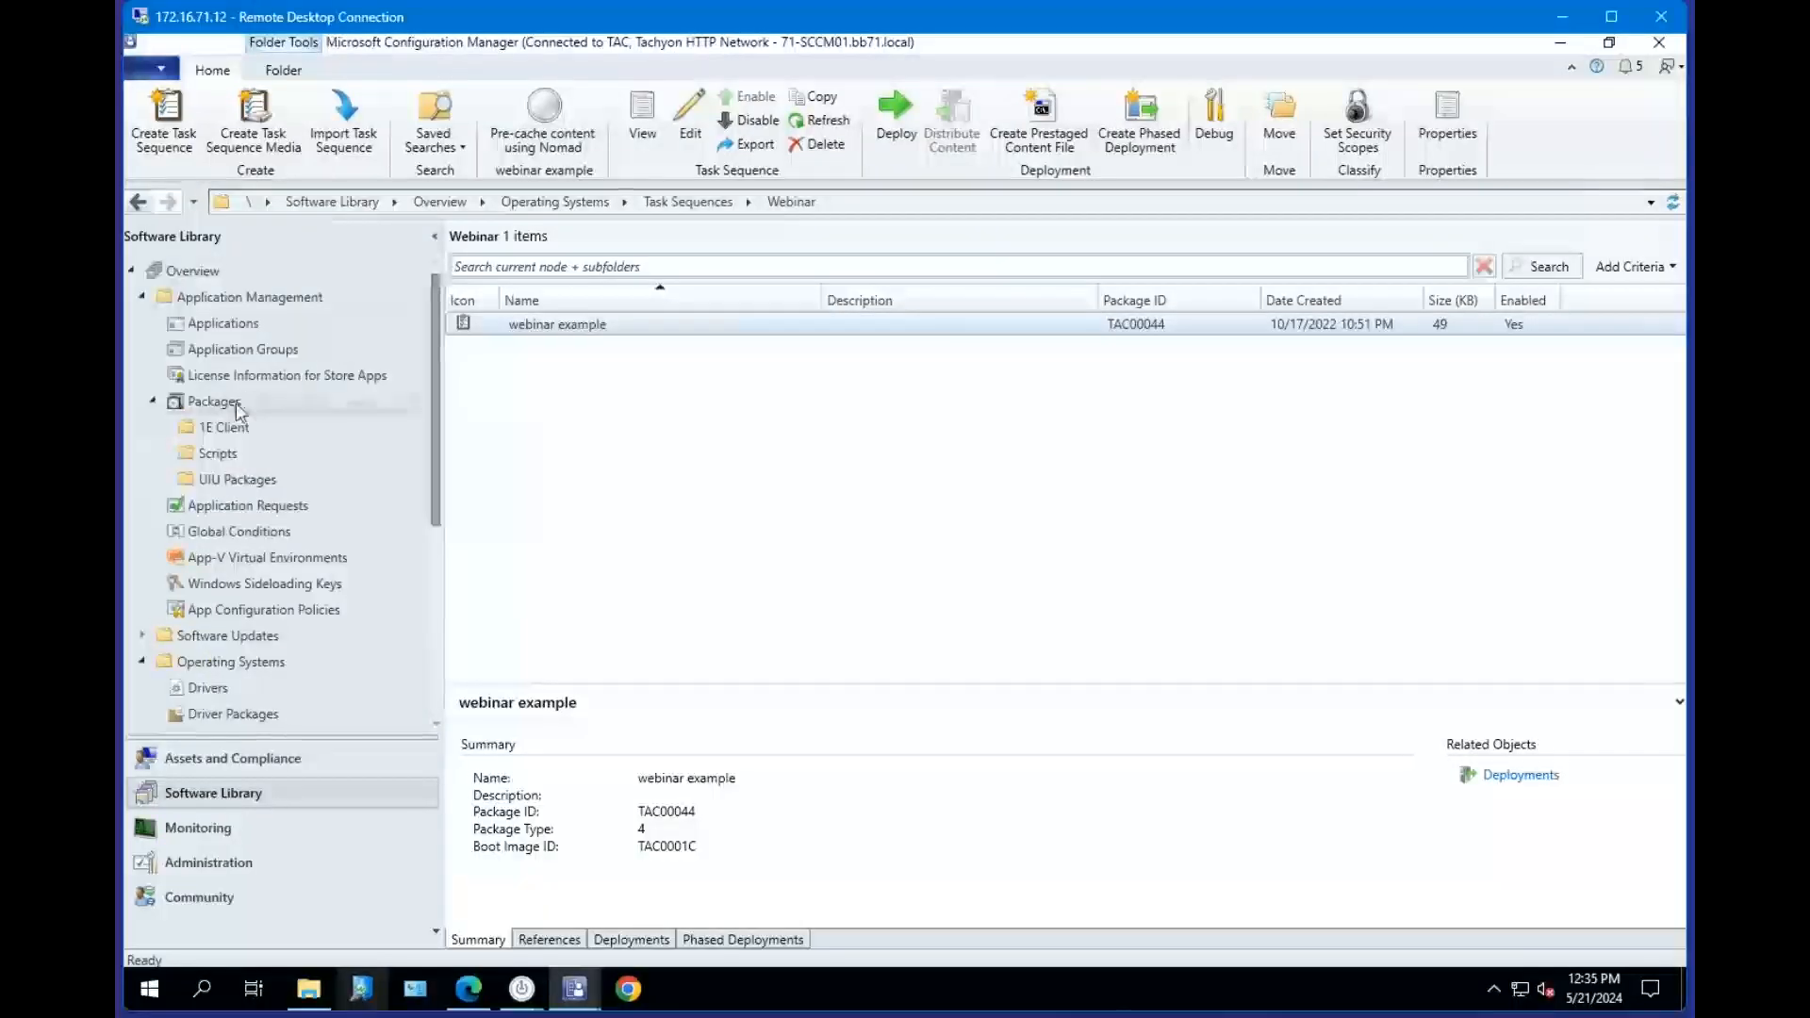
click(276, 486)
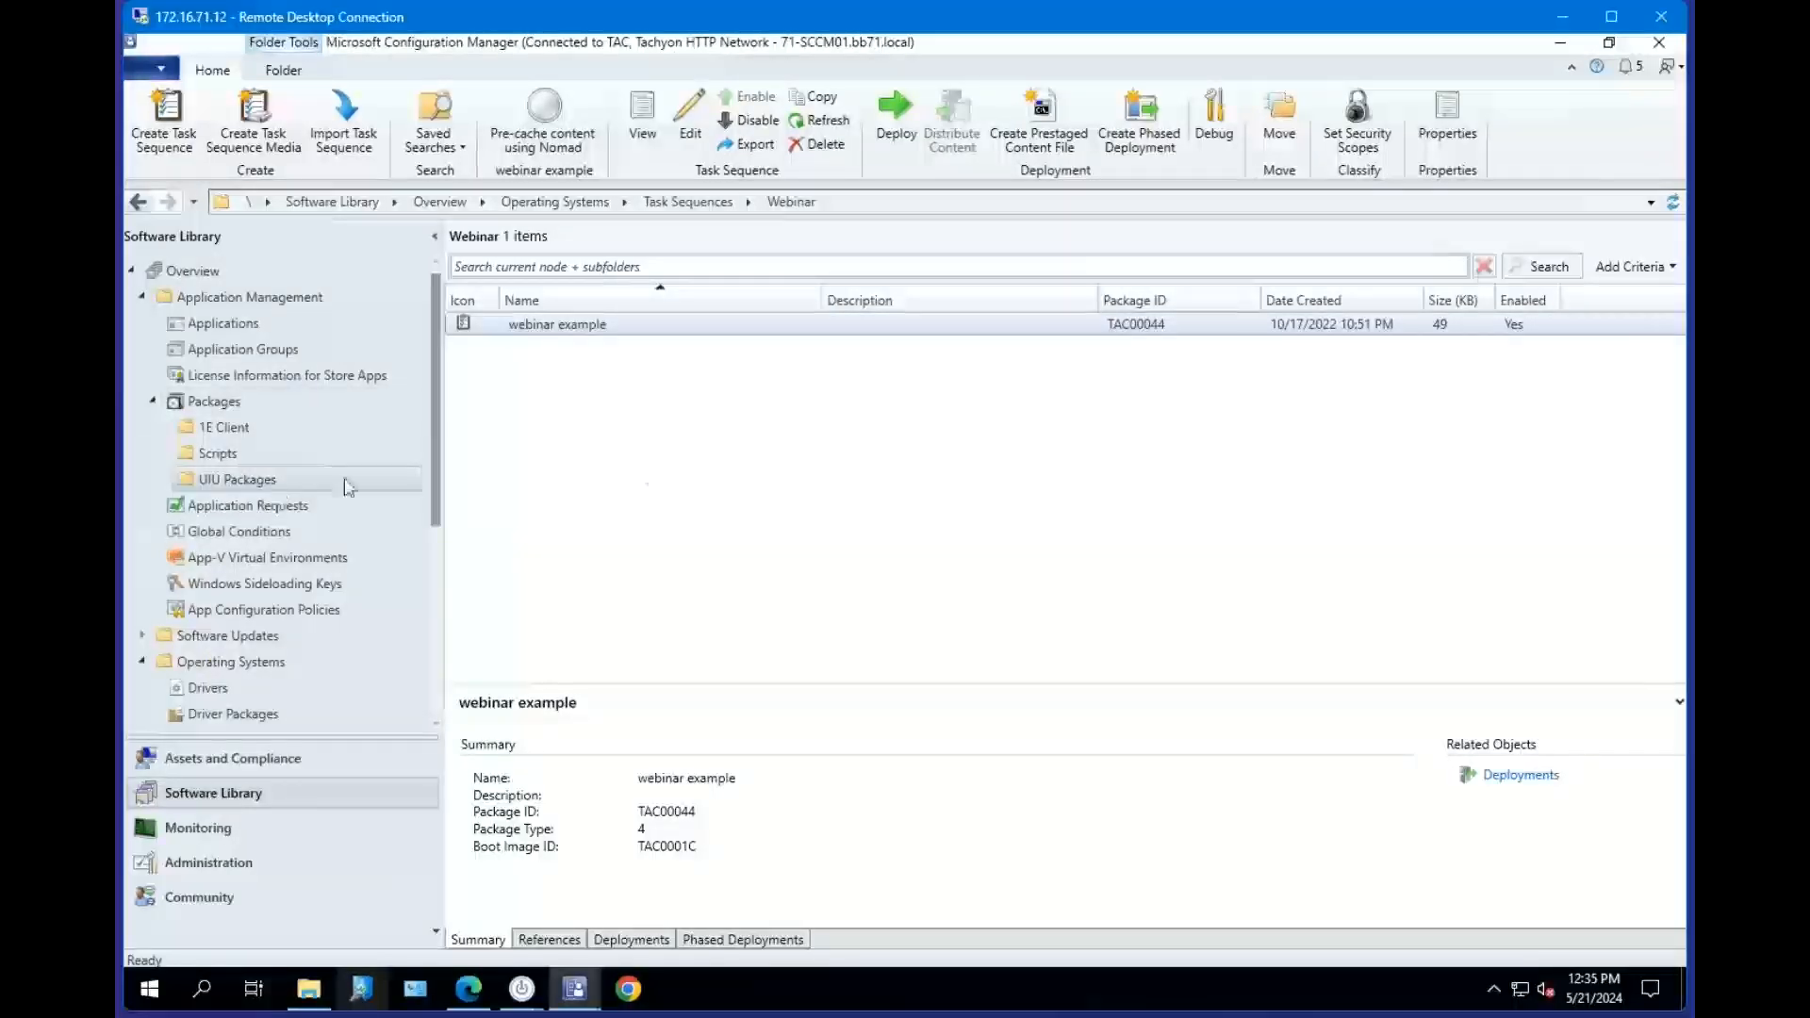
click(557, 374)
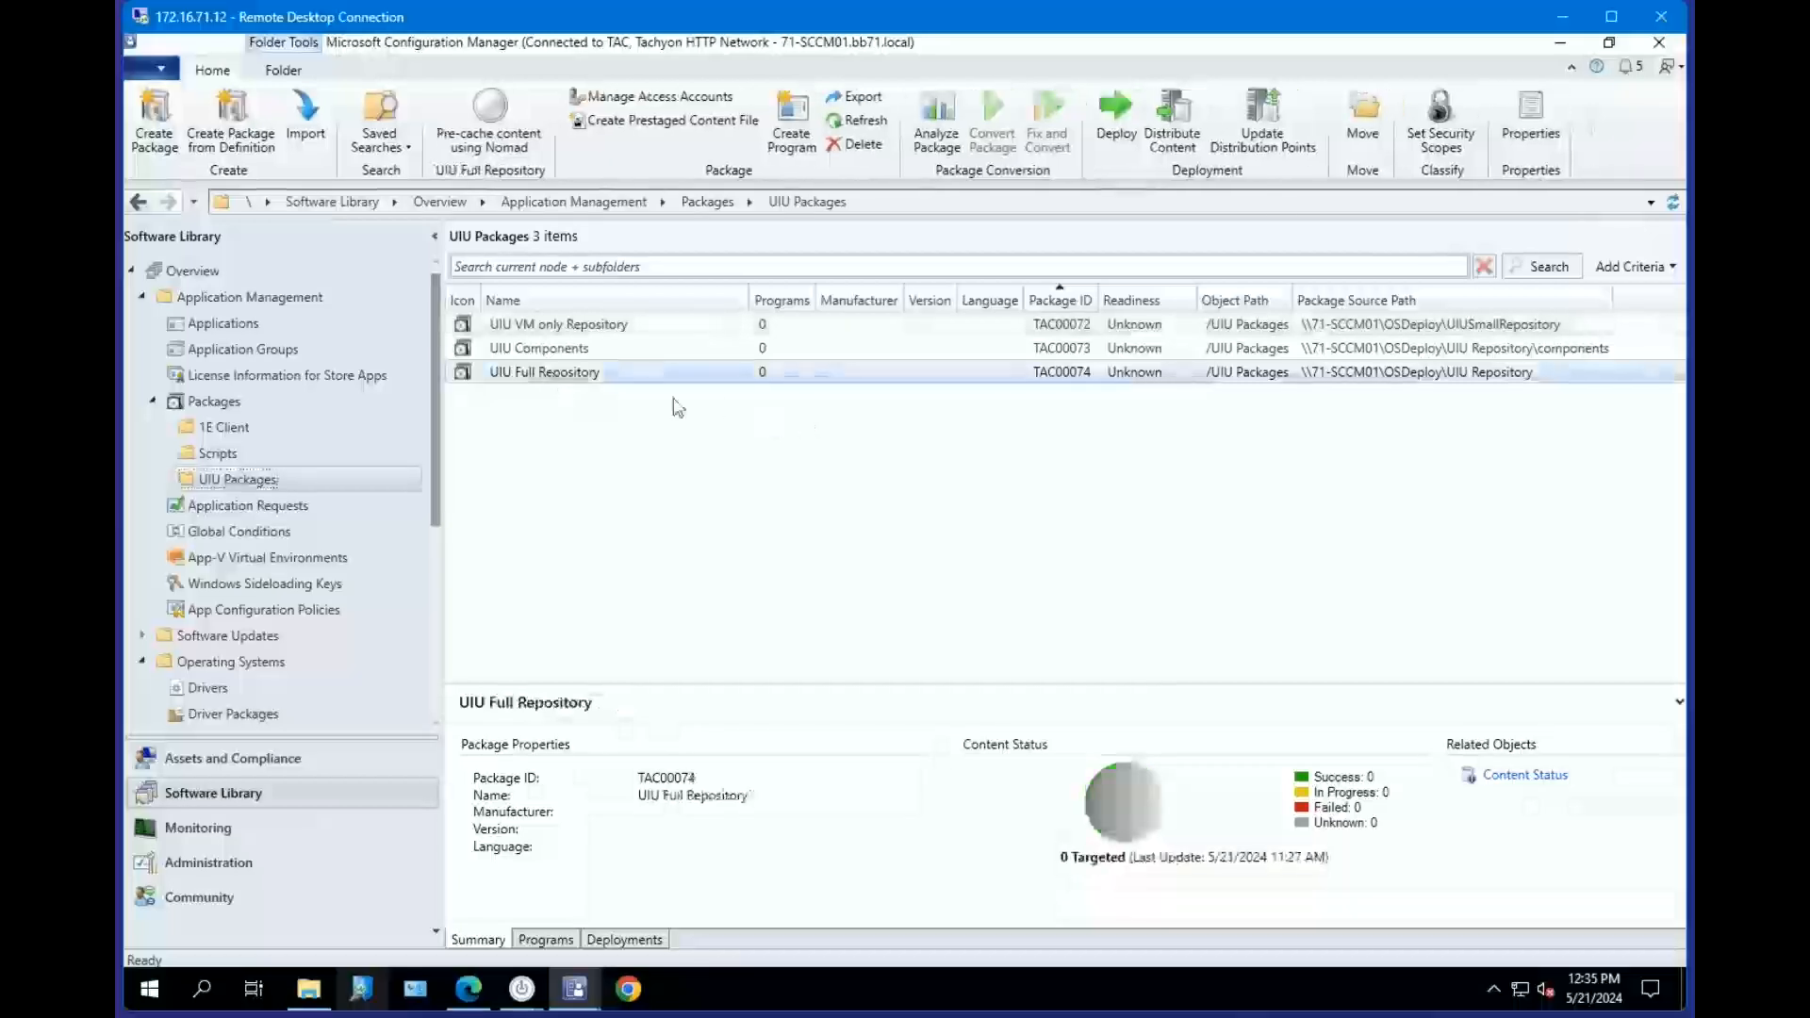
right_click(611, 377)
click(762, 785)
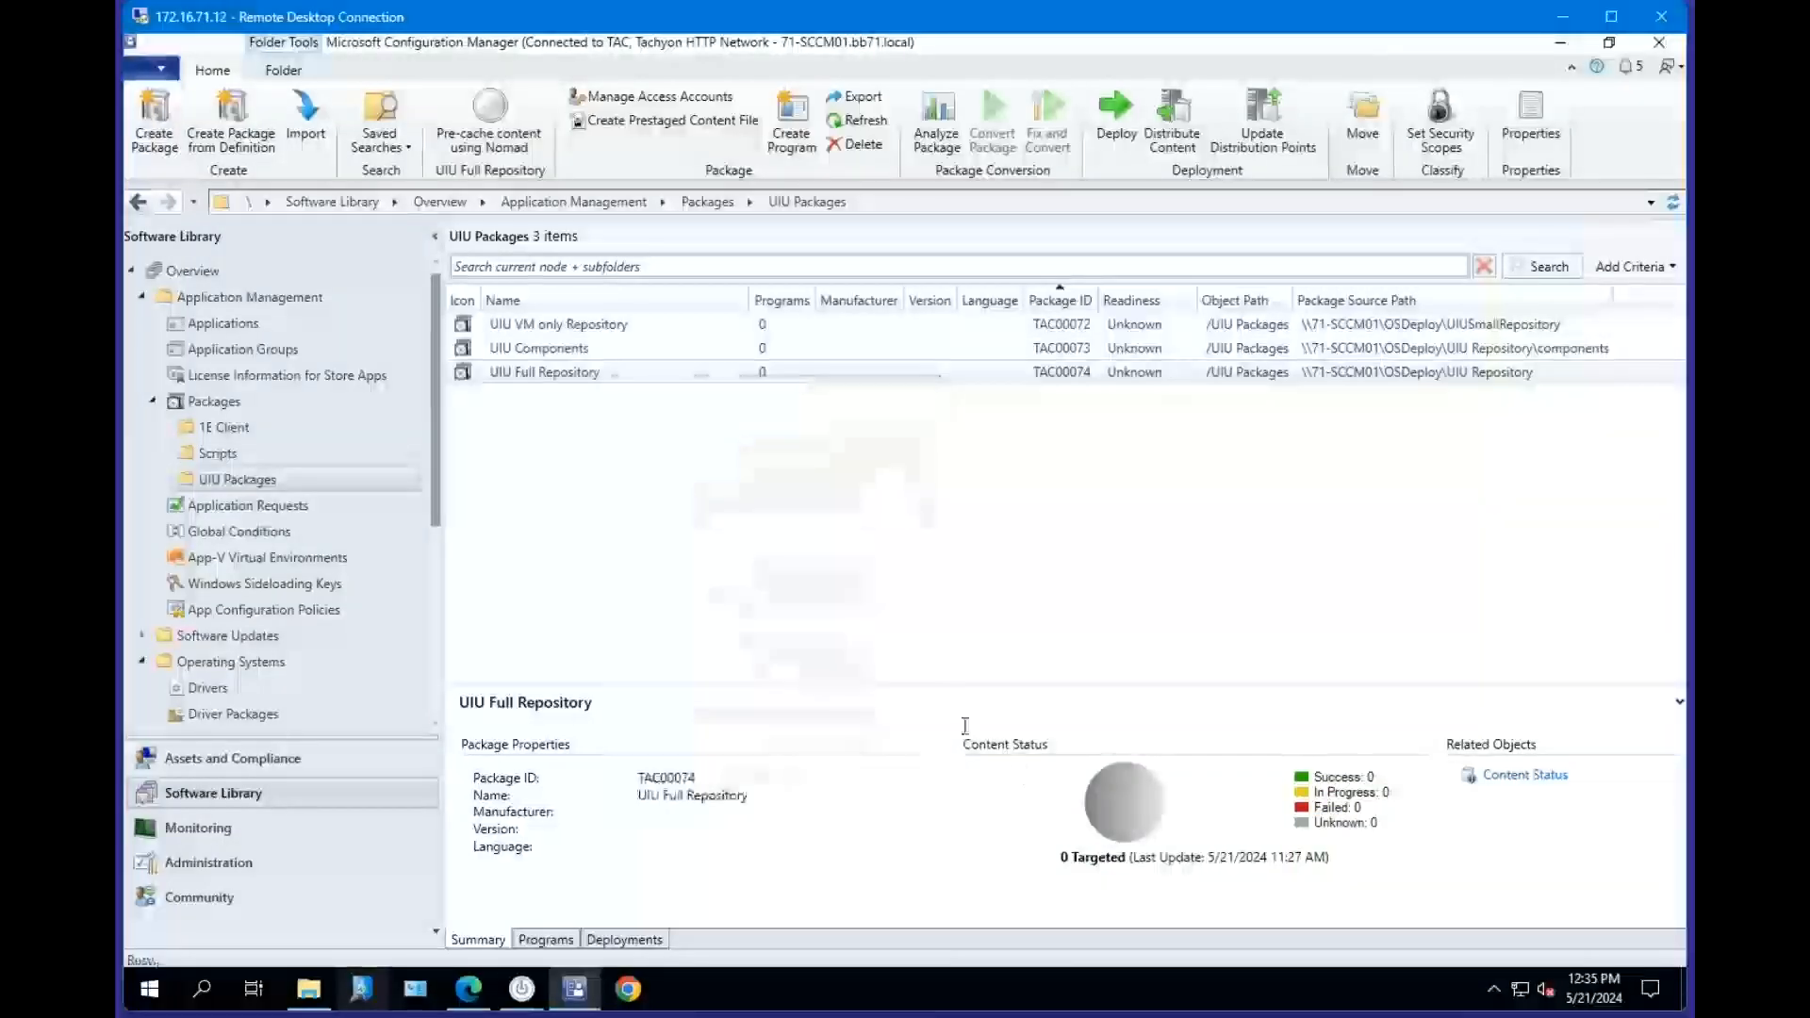
Enable updating distribution points on a schedule in the UIU Full Repository package's data source, then cancel the dialog.
click(691, 226)
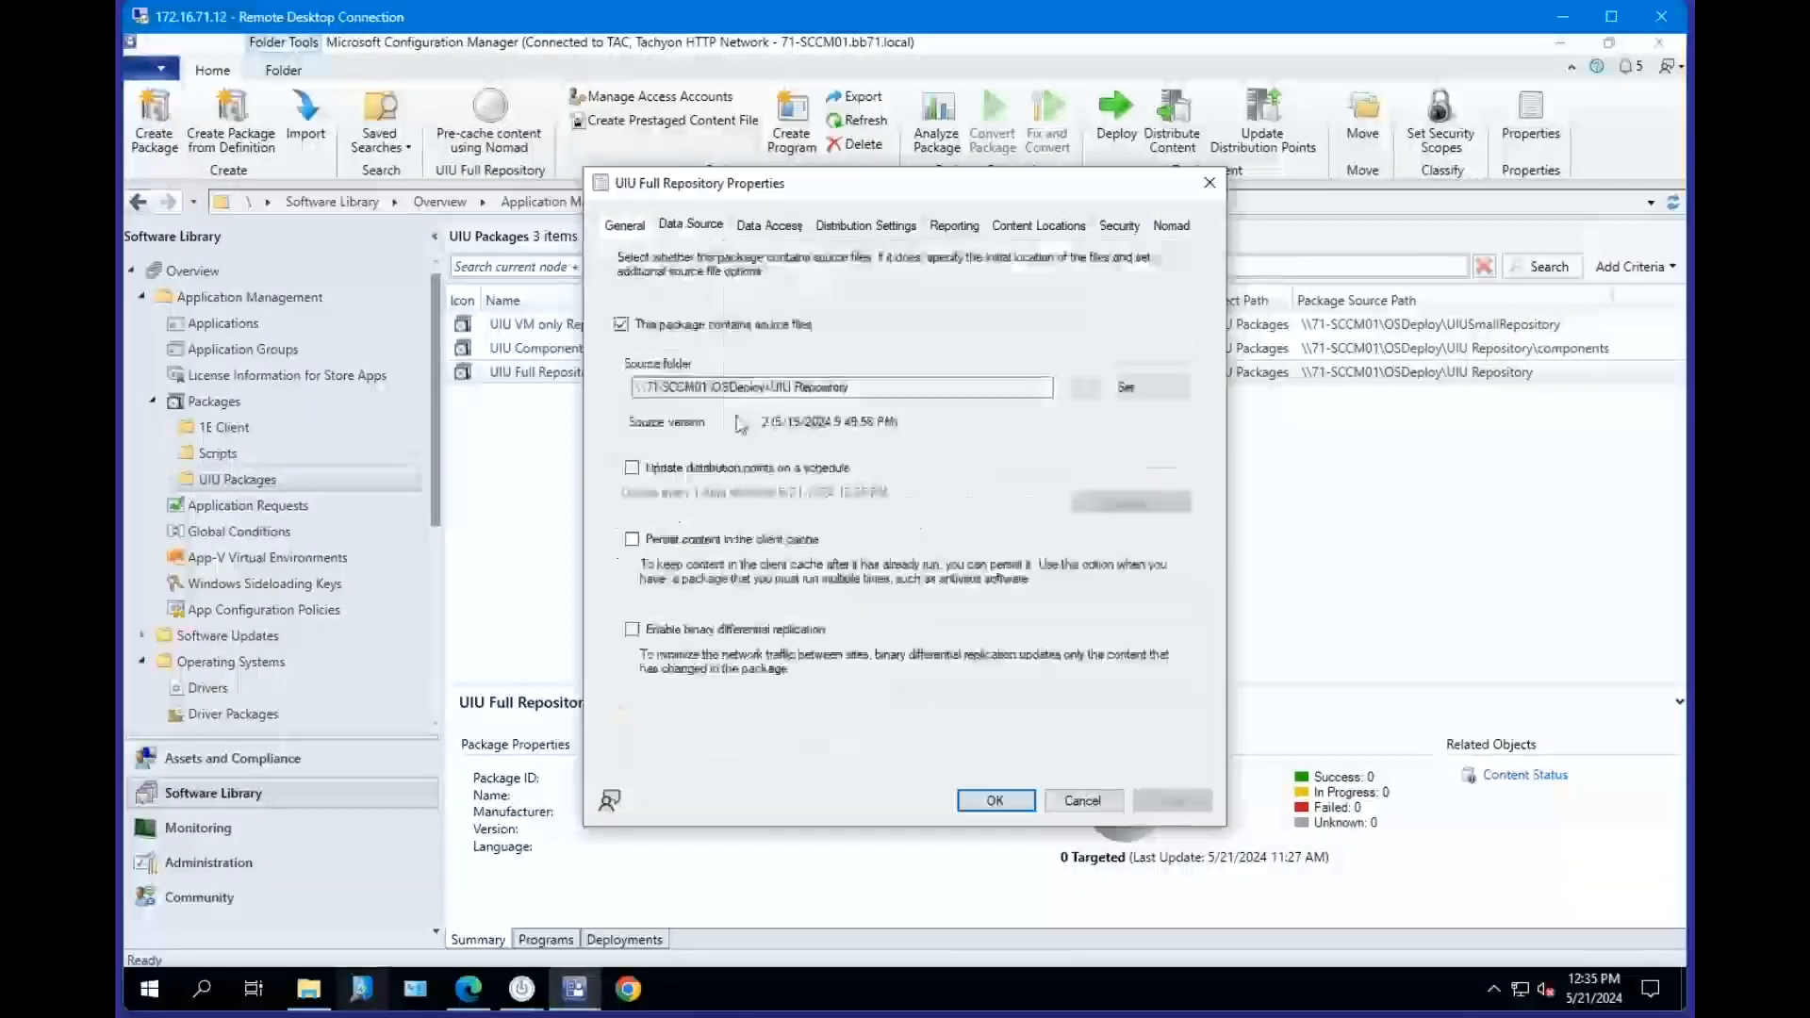
click(660, 476)
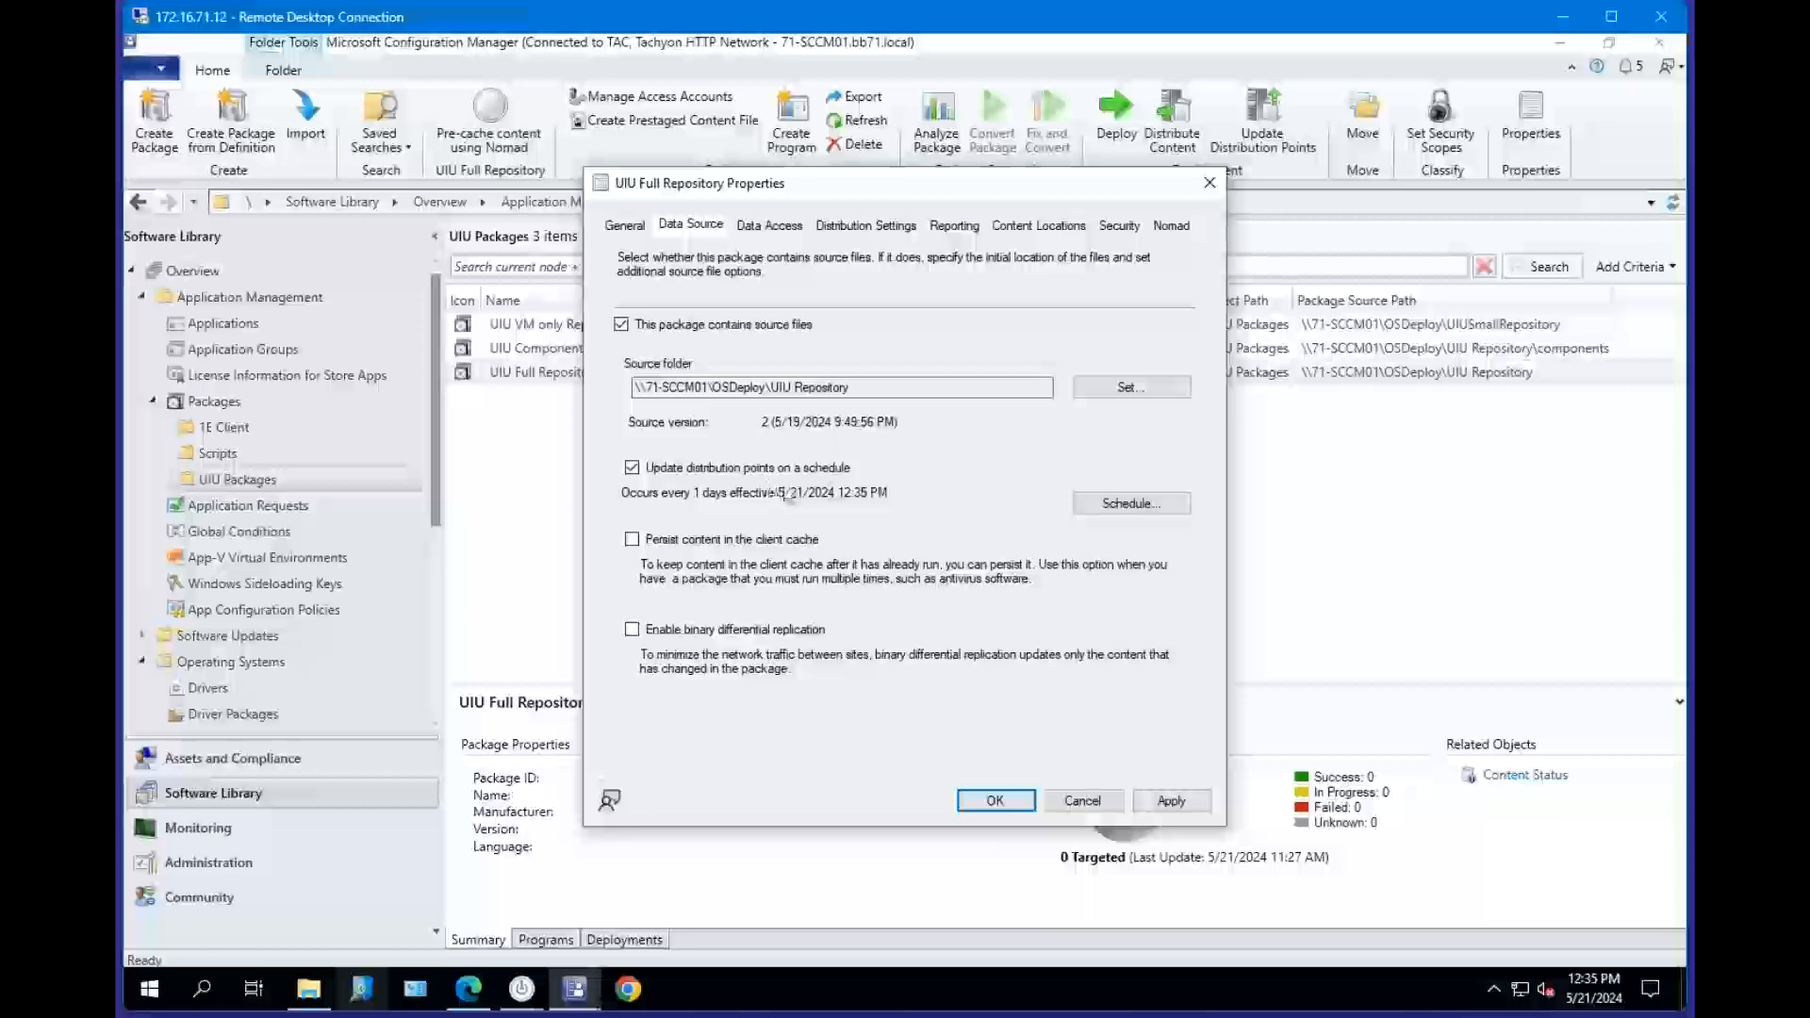
click(521, 988)
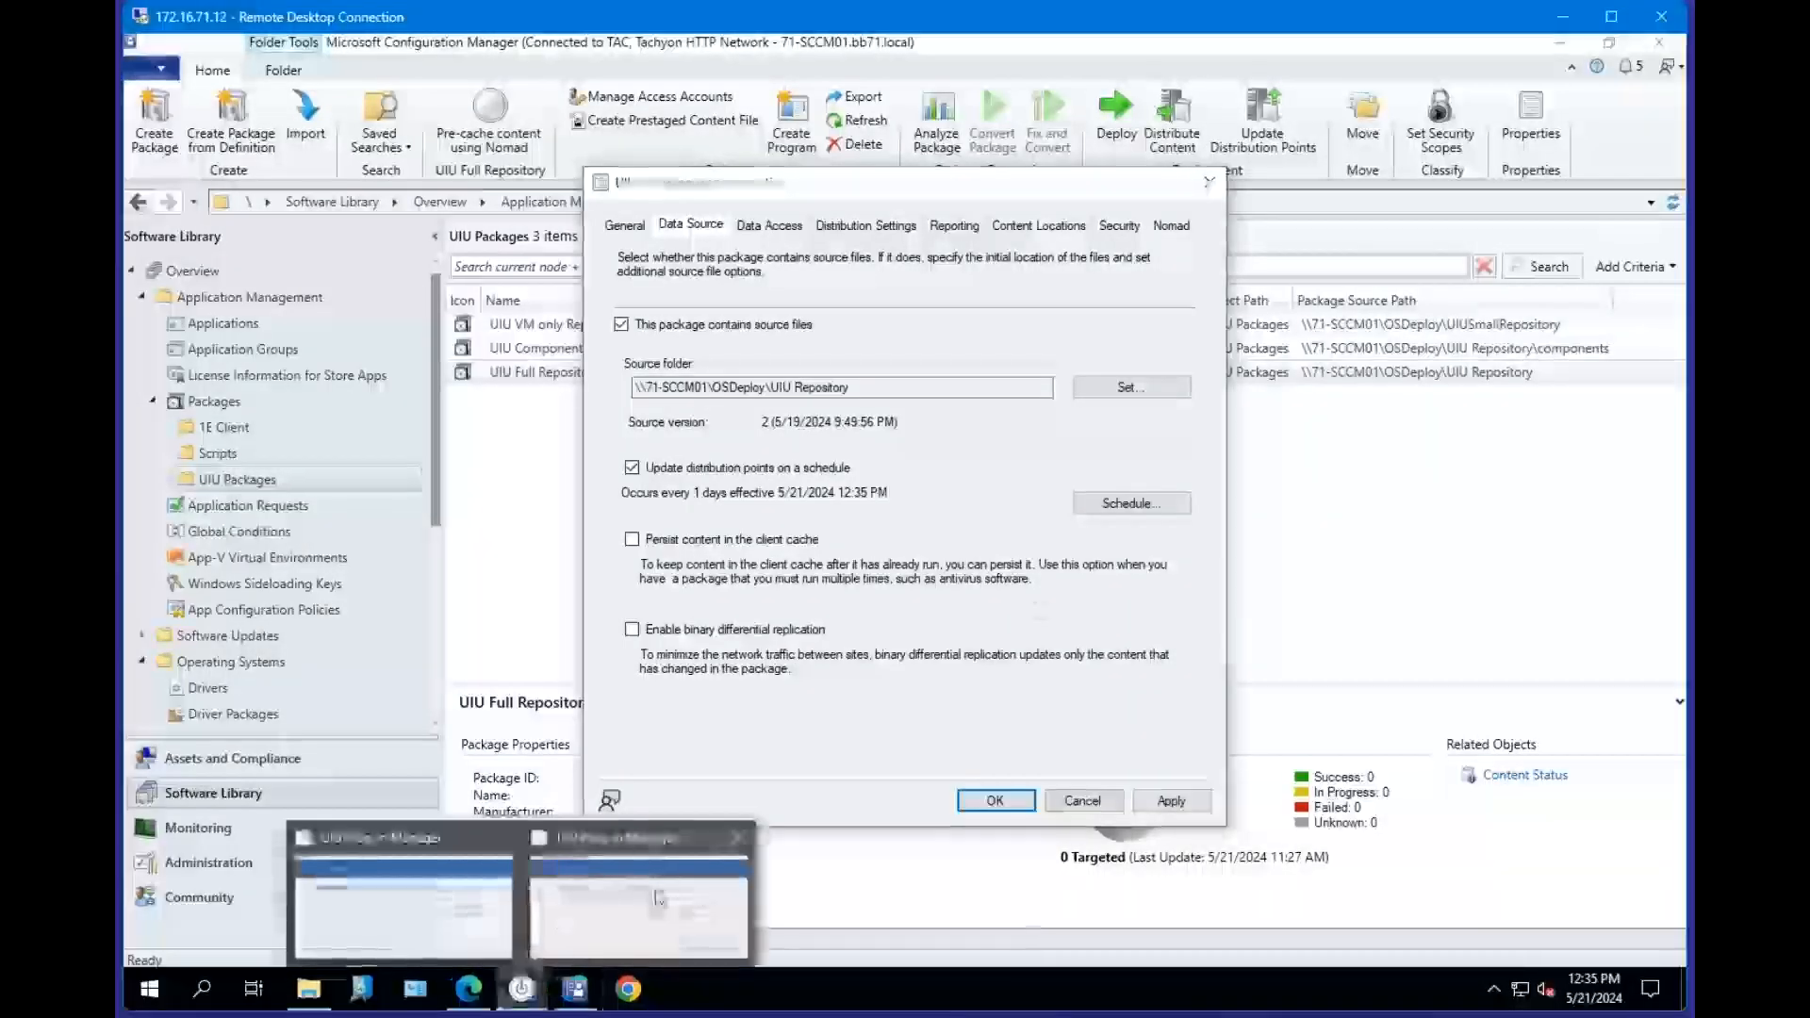
click(697, 848)
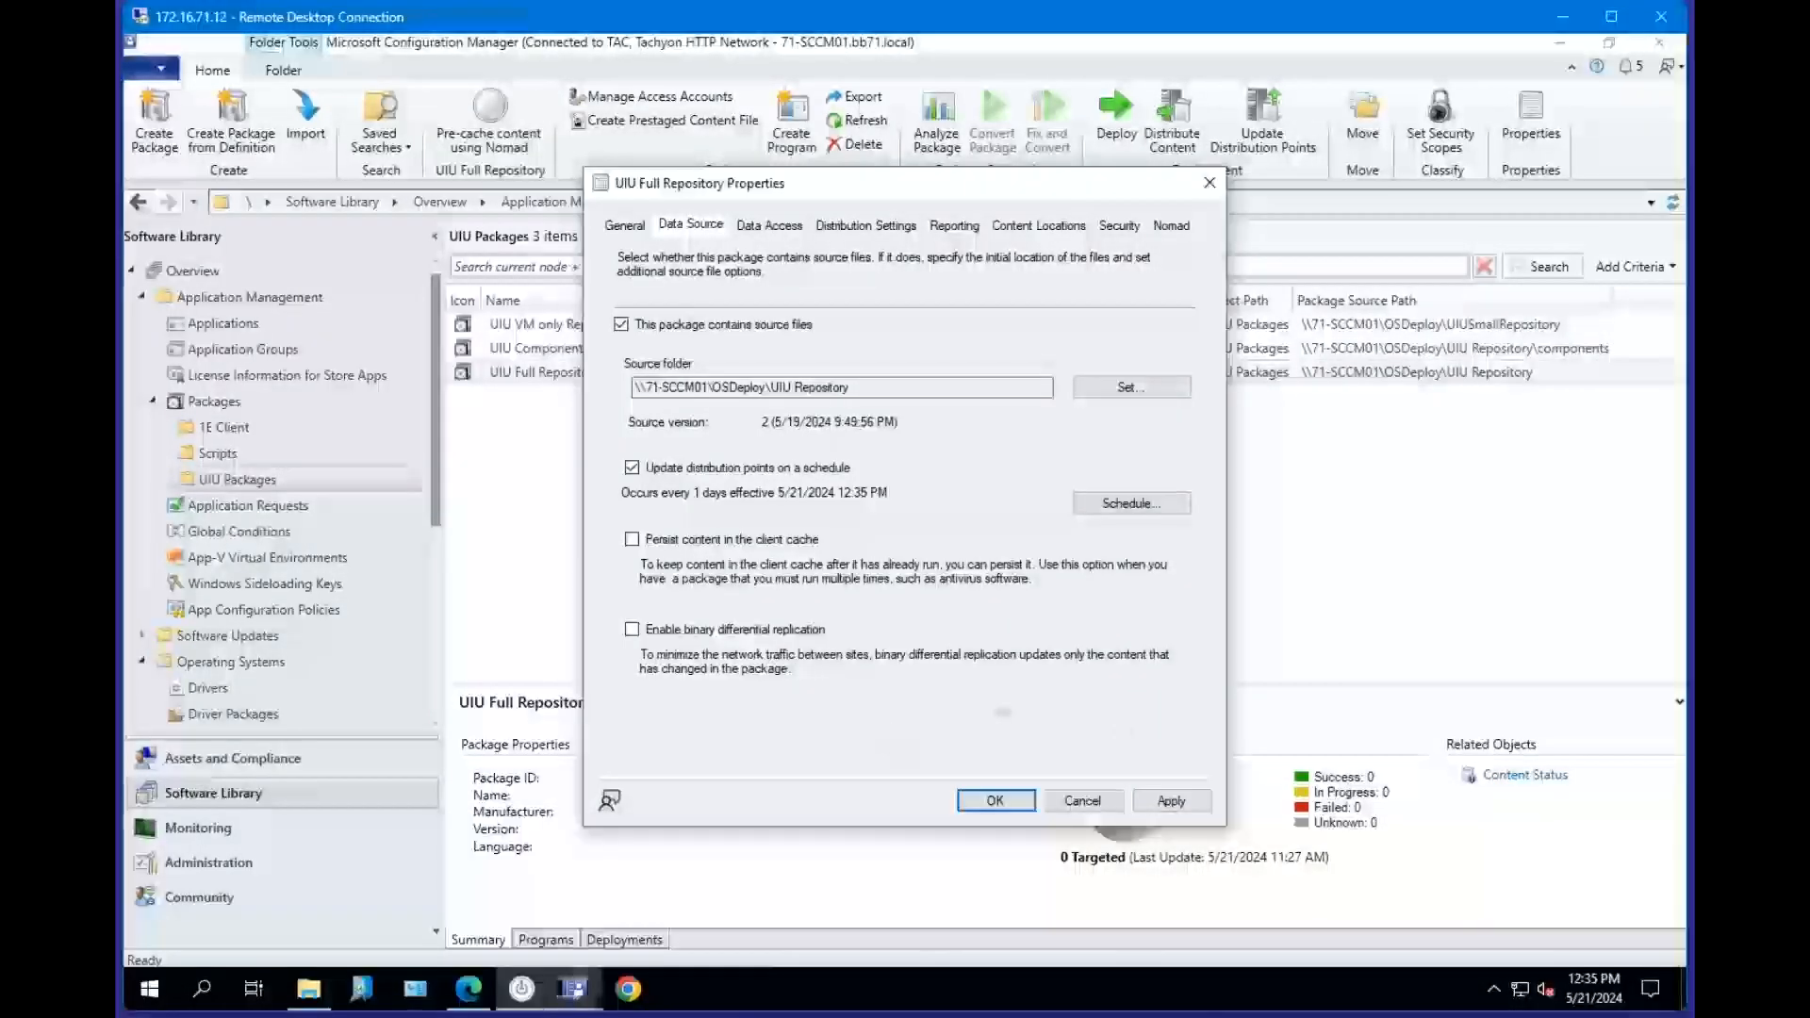
click(1104, 809)
Switch to the UIU Plug-in Manager and open Advanced Repository Management.
mouse_move(524, 988)
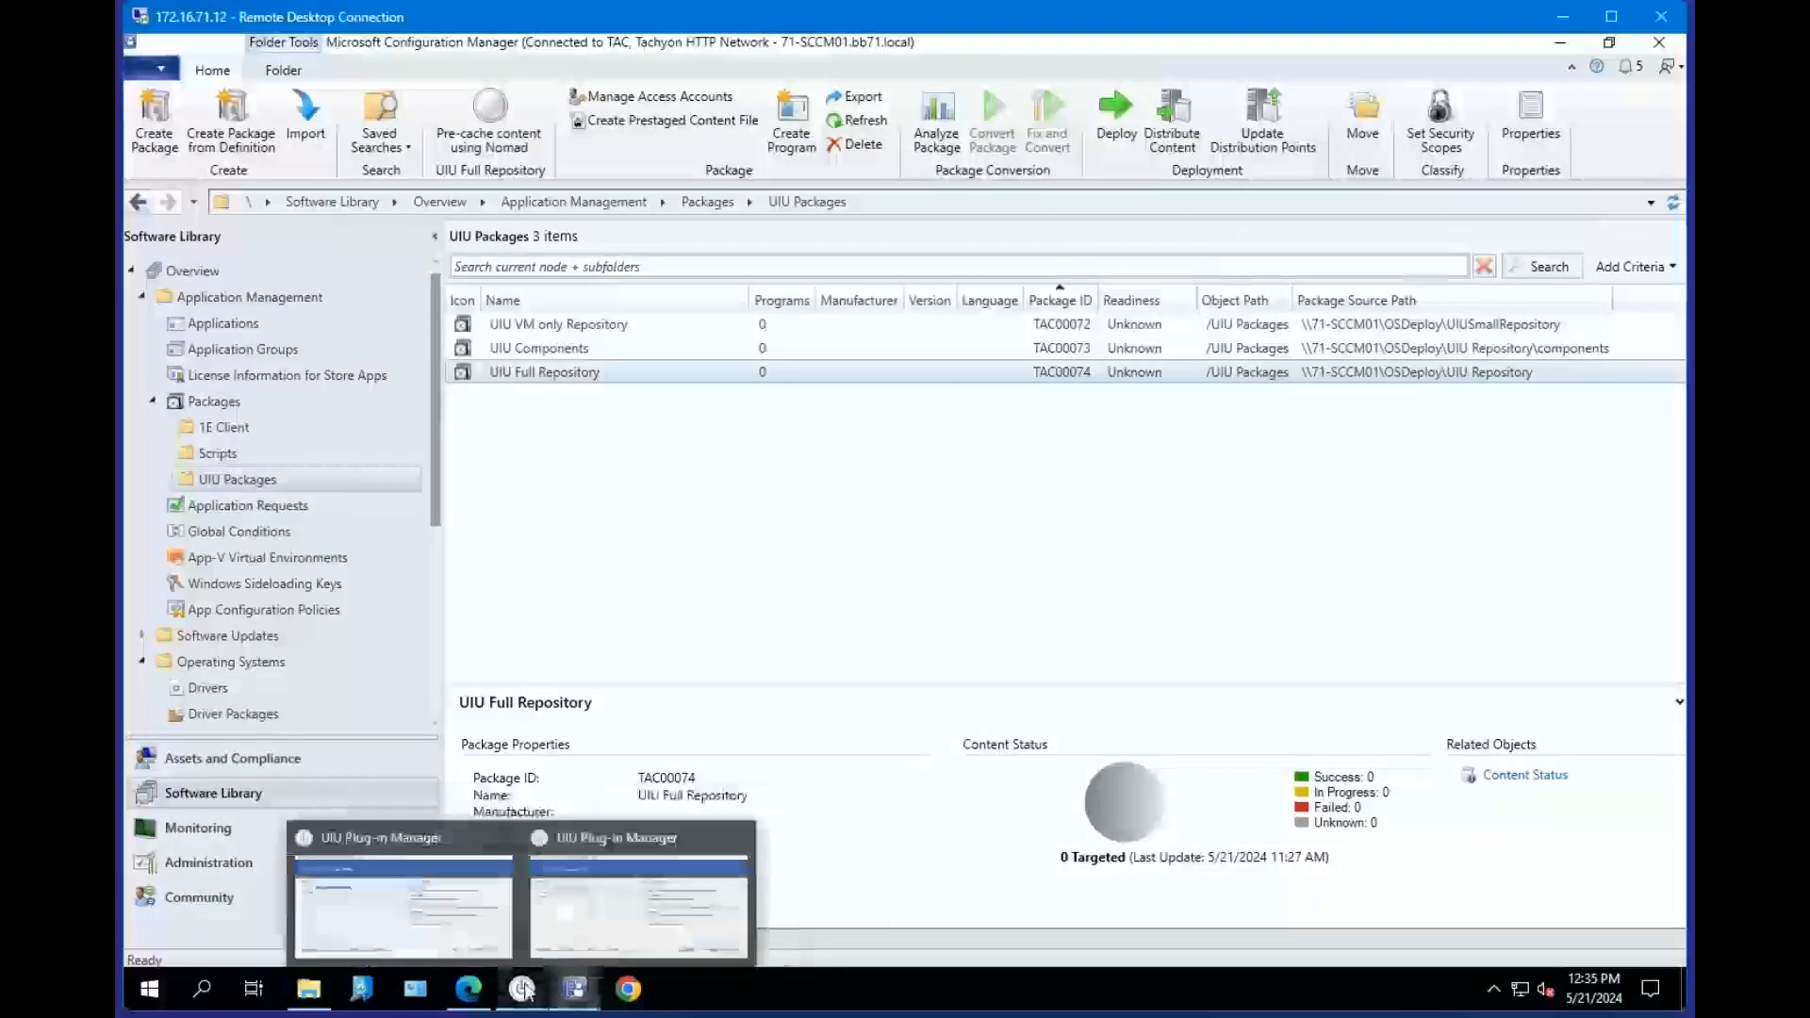
click(639, 895)
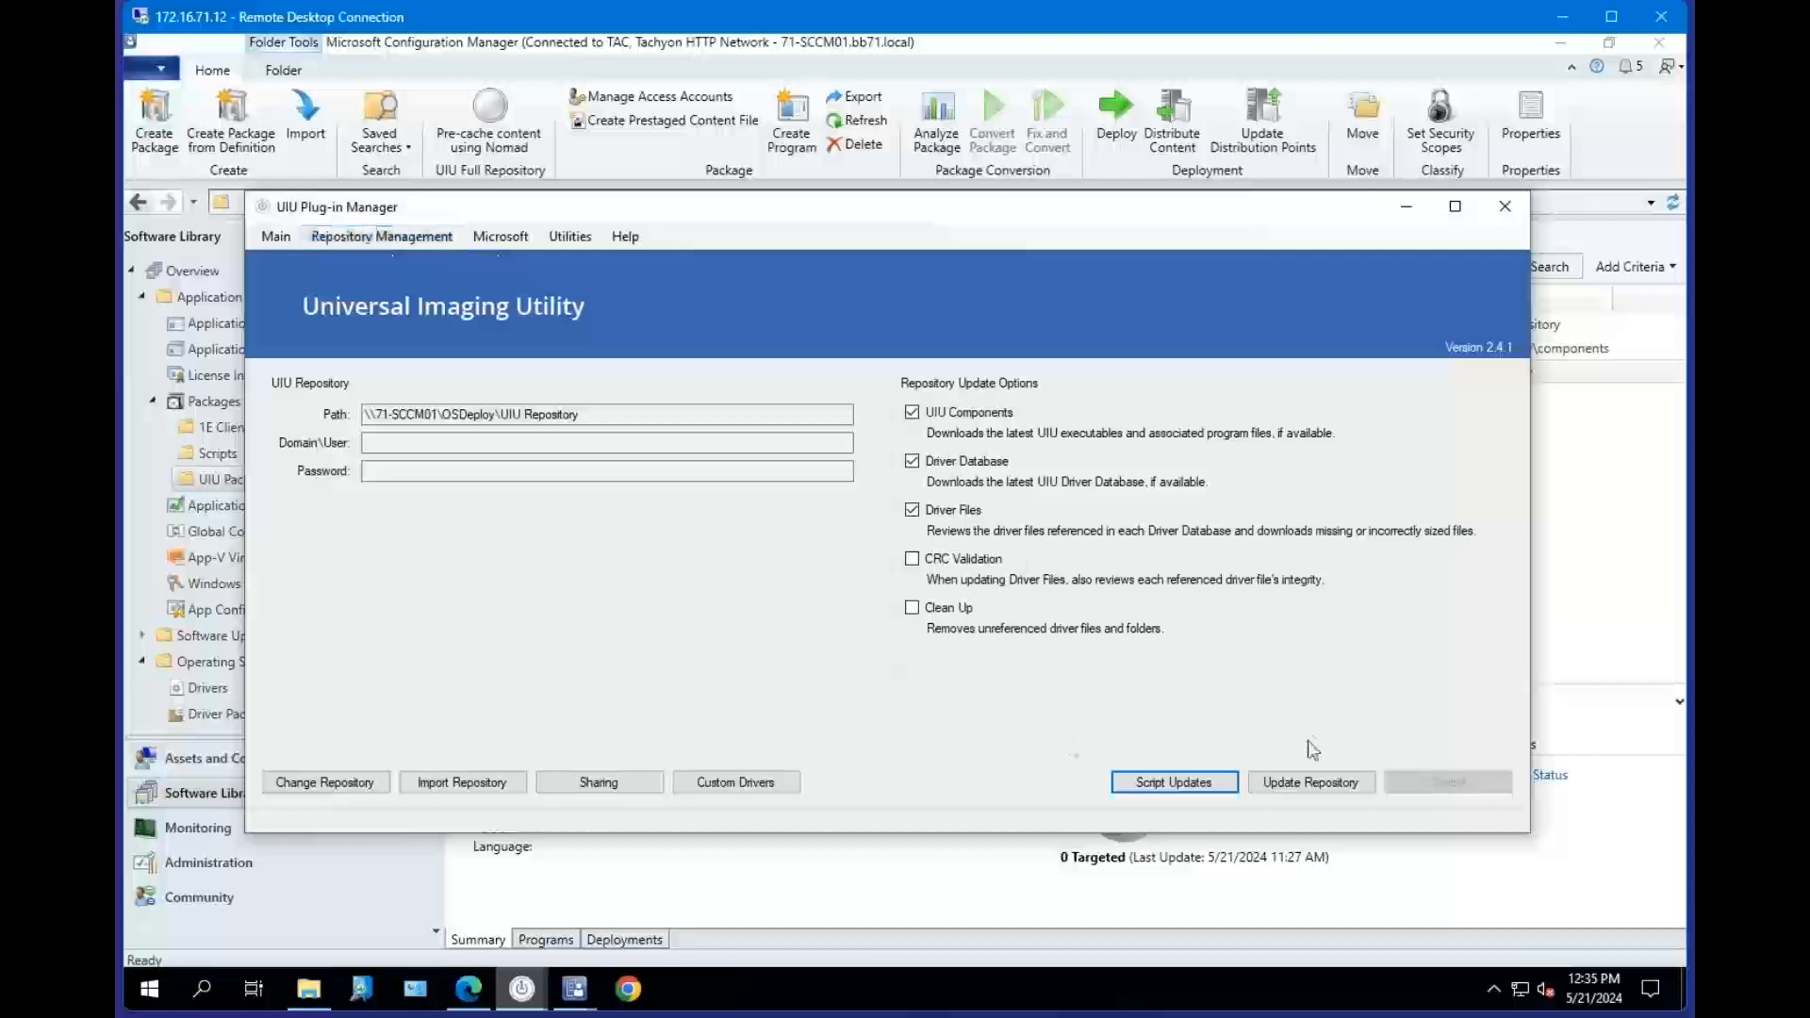
click(377, 237)
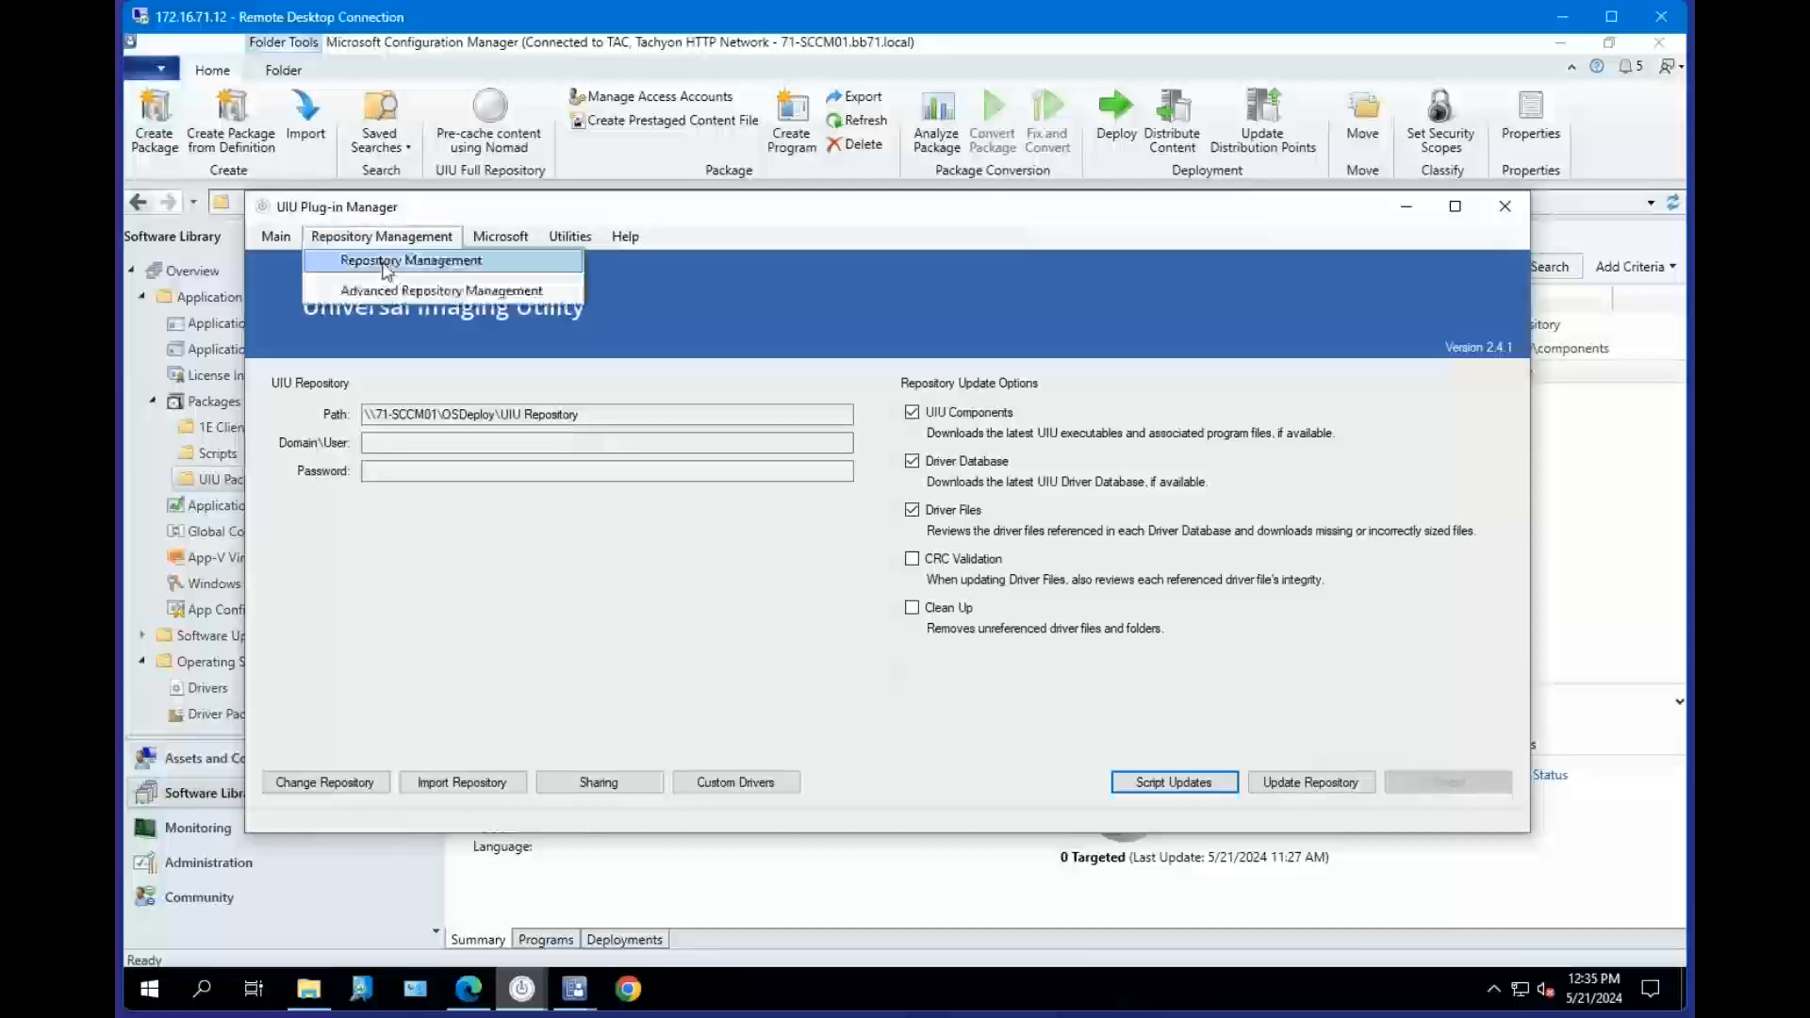
click(385, 266)
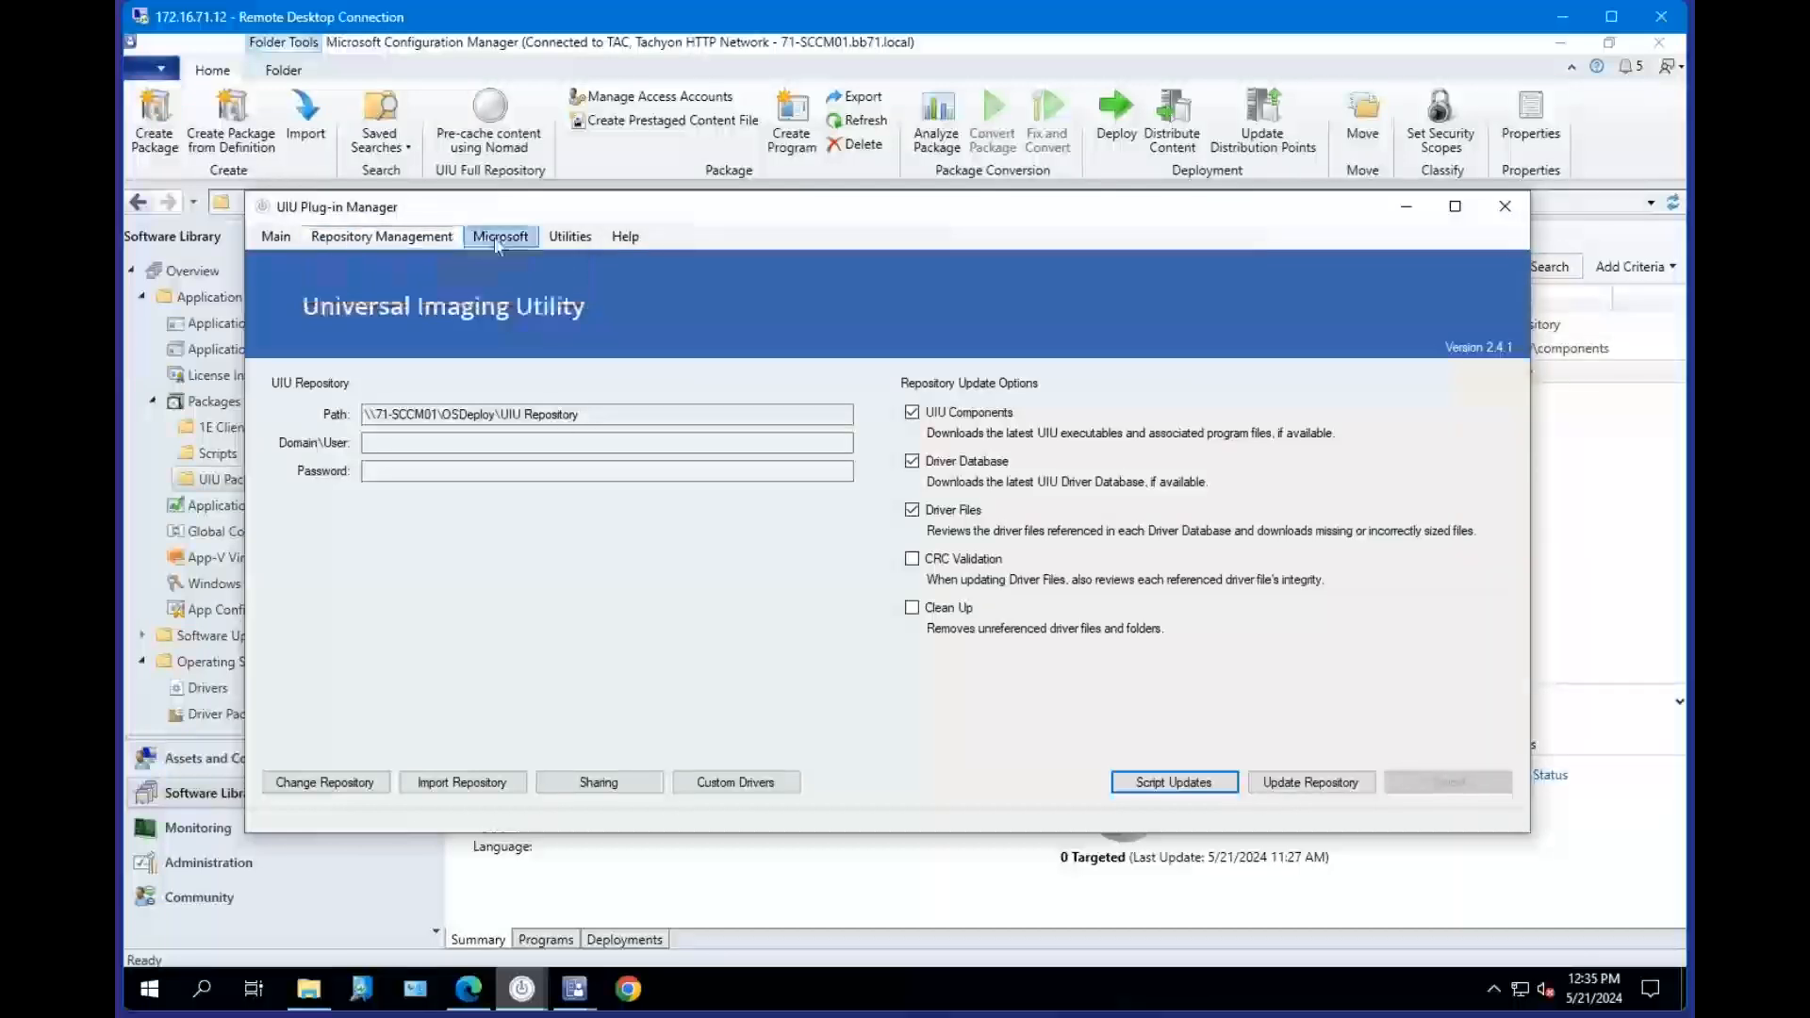
click(441, 243)
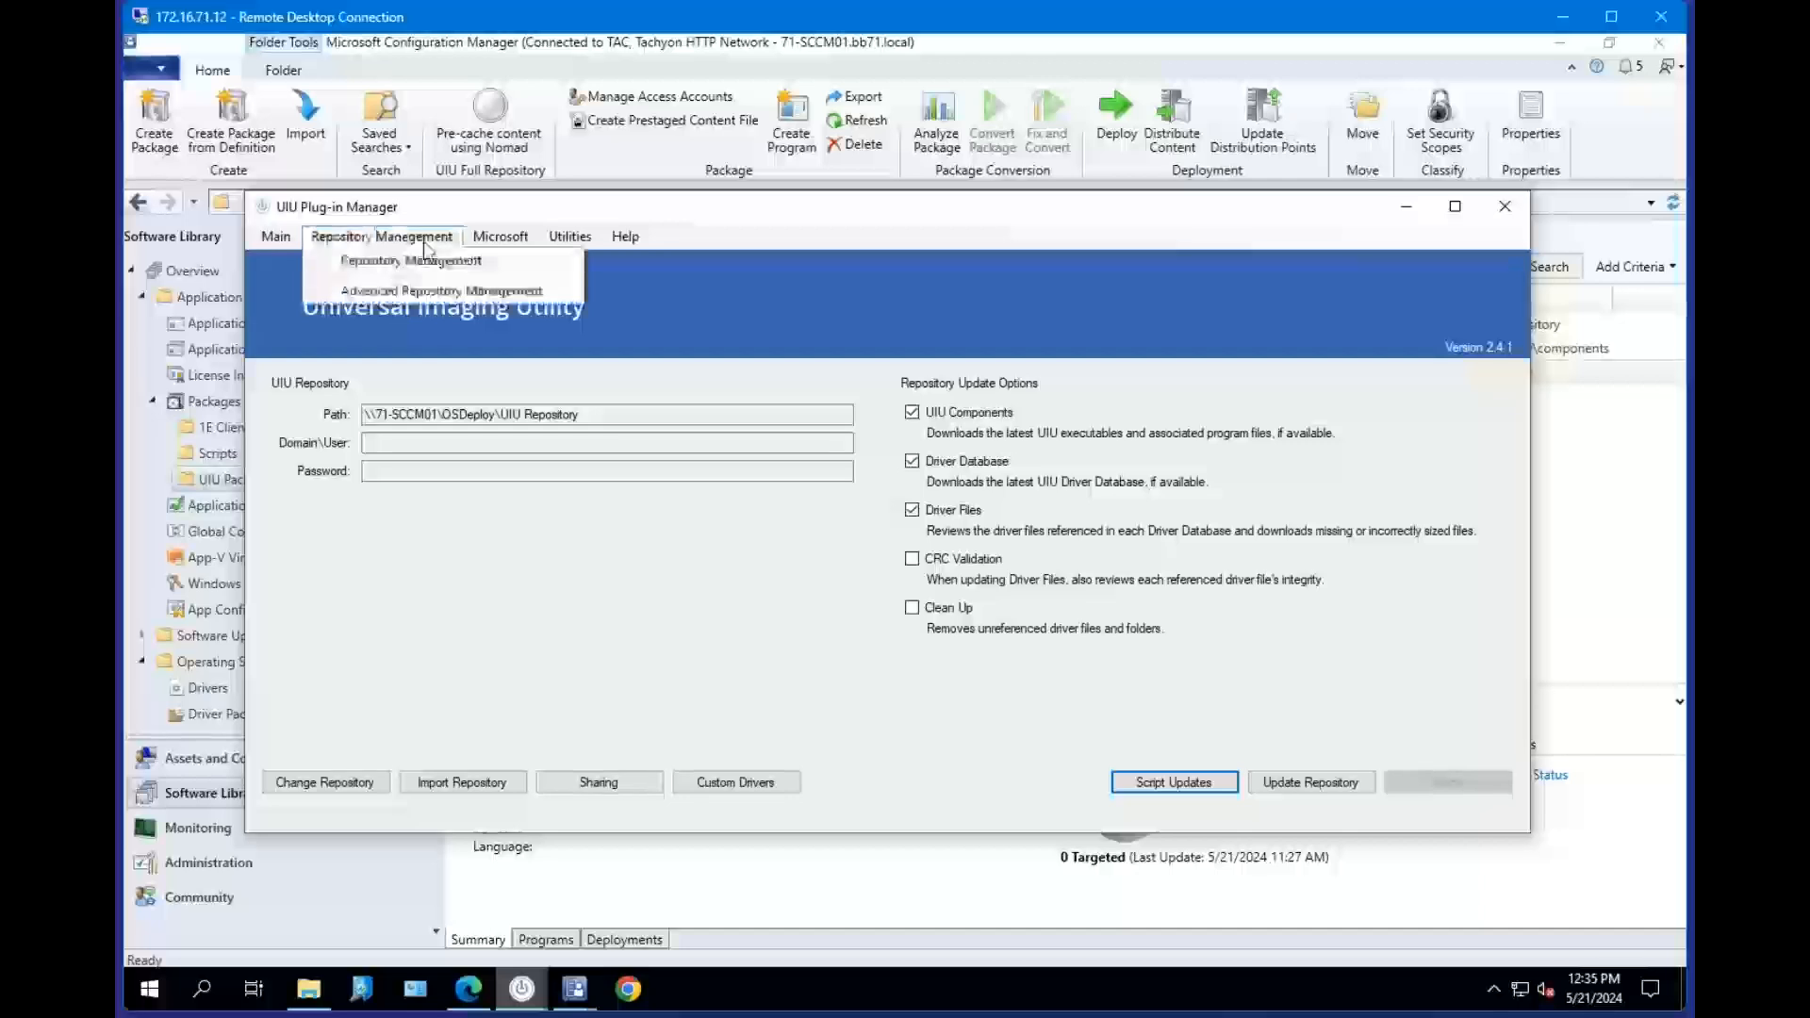
click(409, 292)
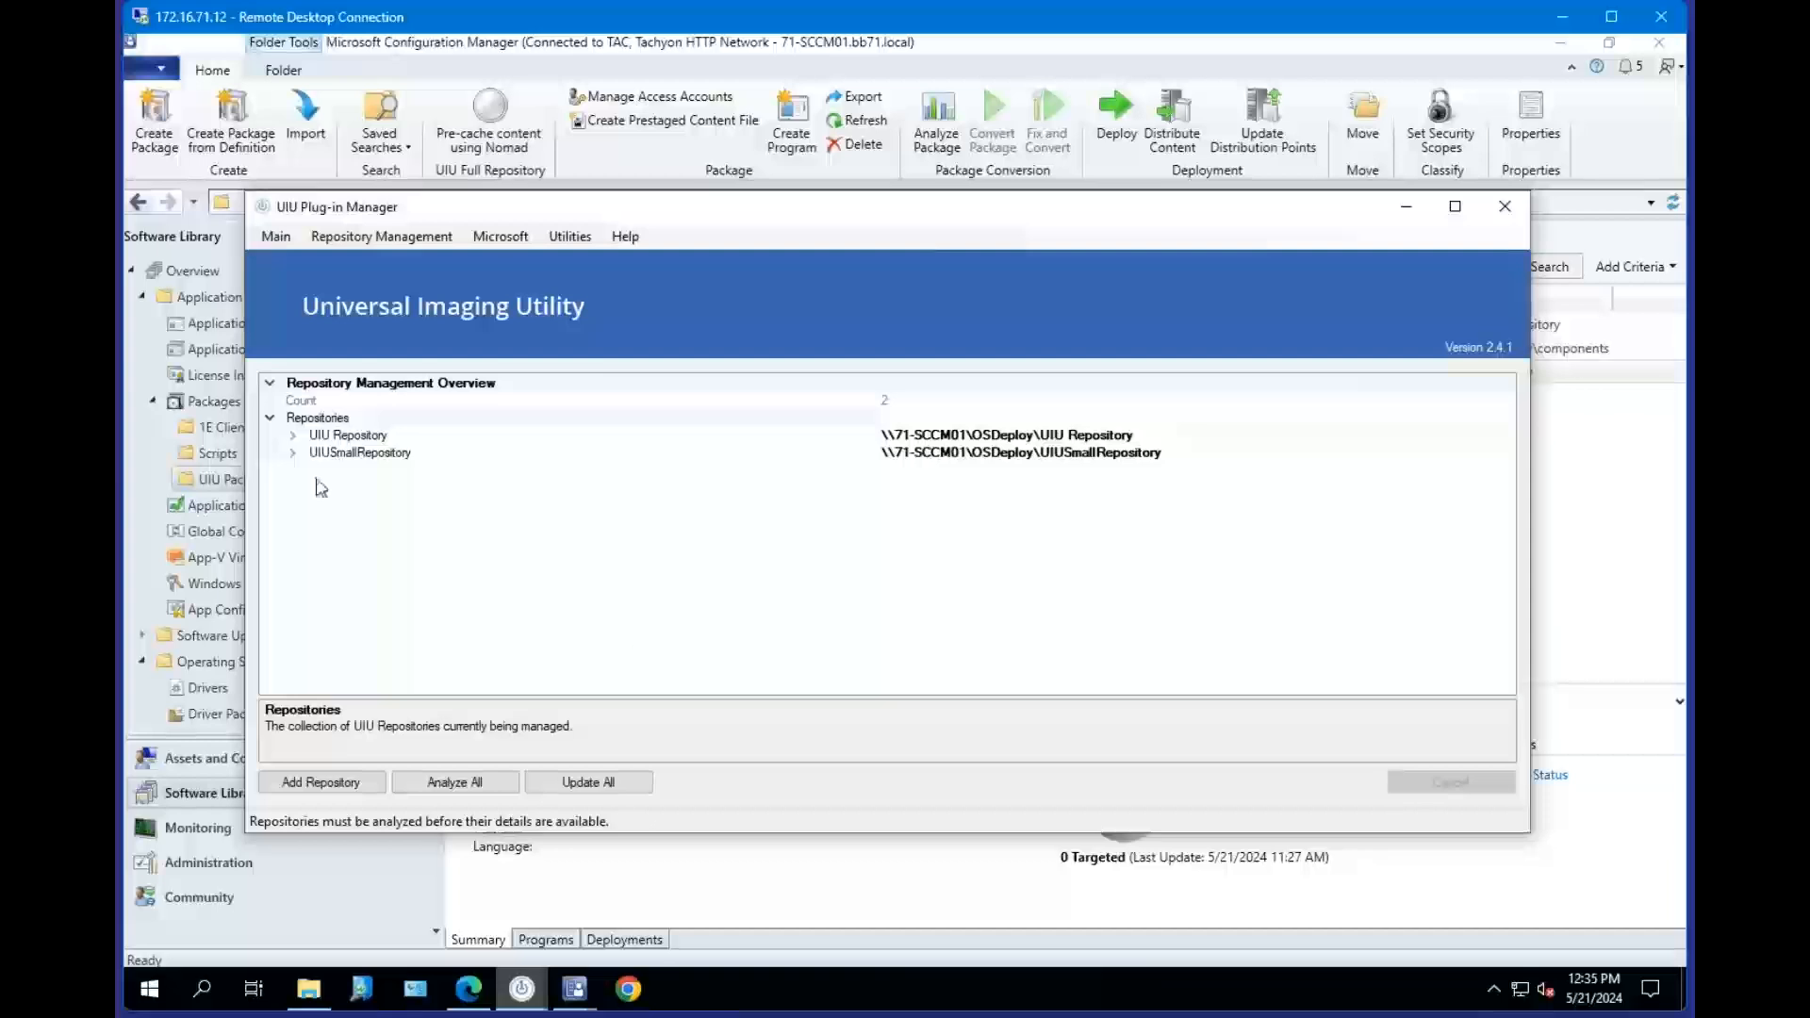
Expand UIUSmallRepository and copy its path \\71-SCCM01\OSDeploy\UIUSmallRepository.
click(293, 453)
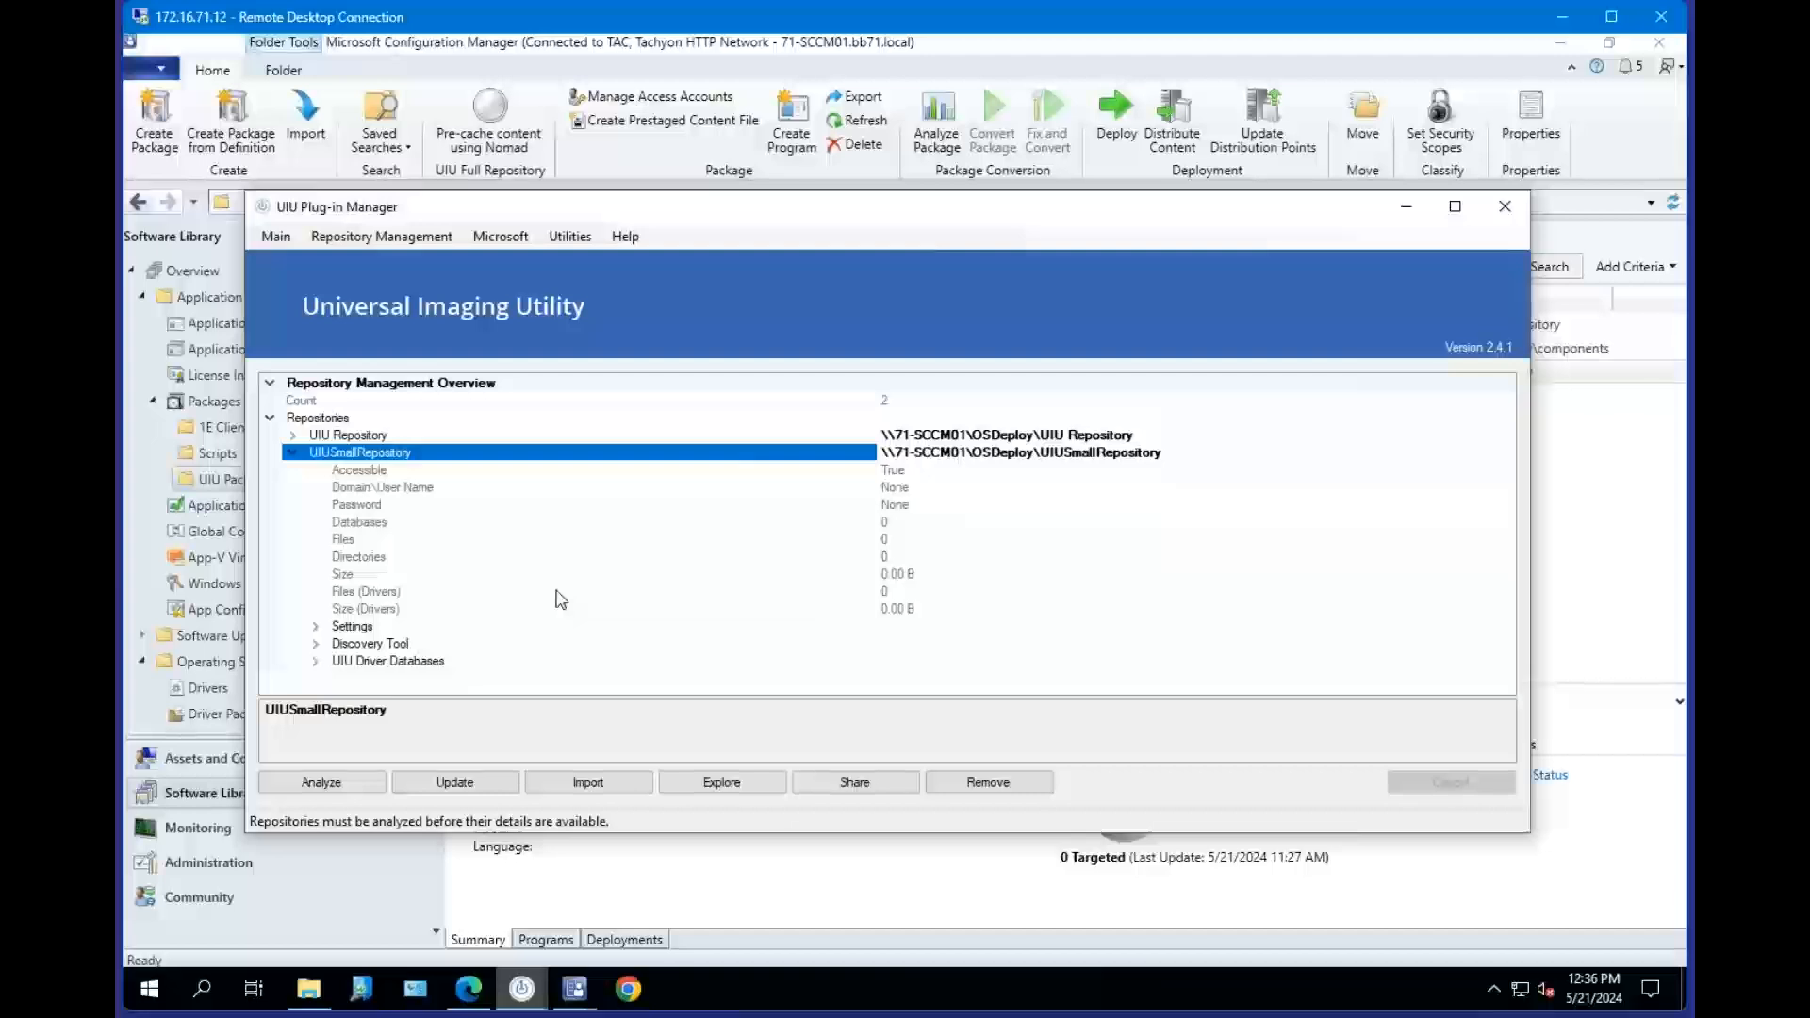
click(1088, 435)
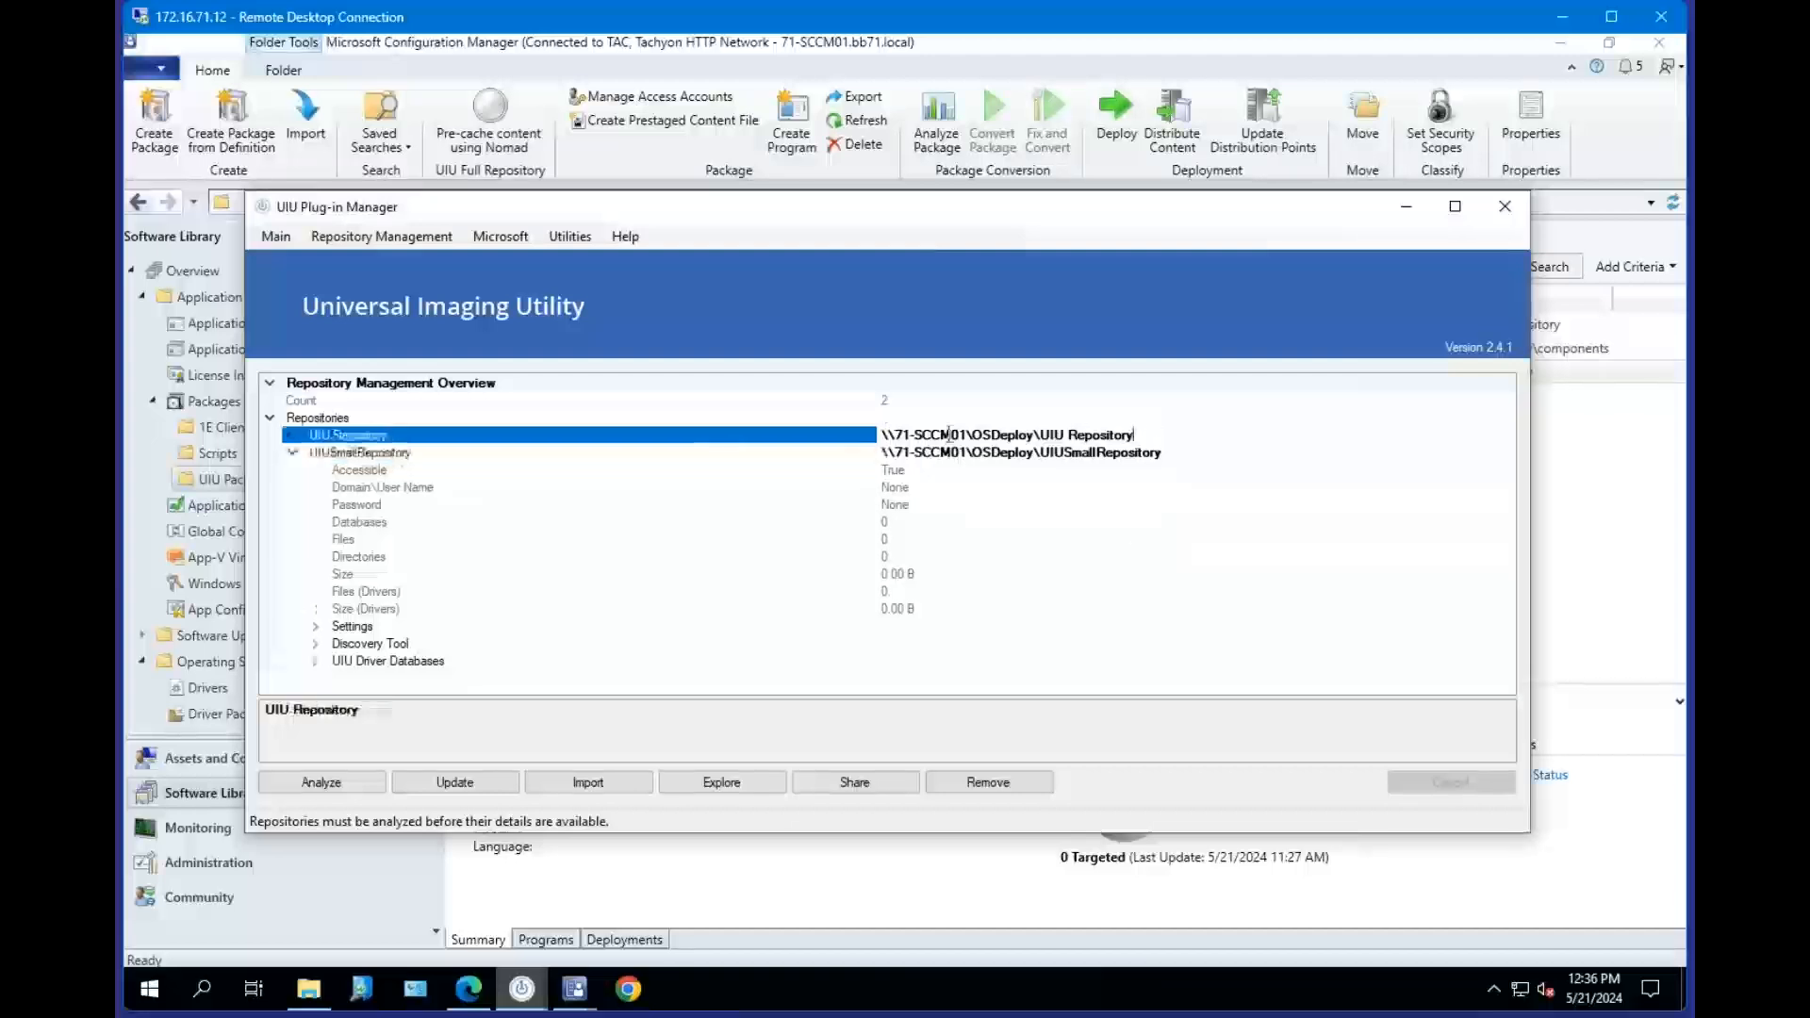
drag(1143, 435, 882, 436)
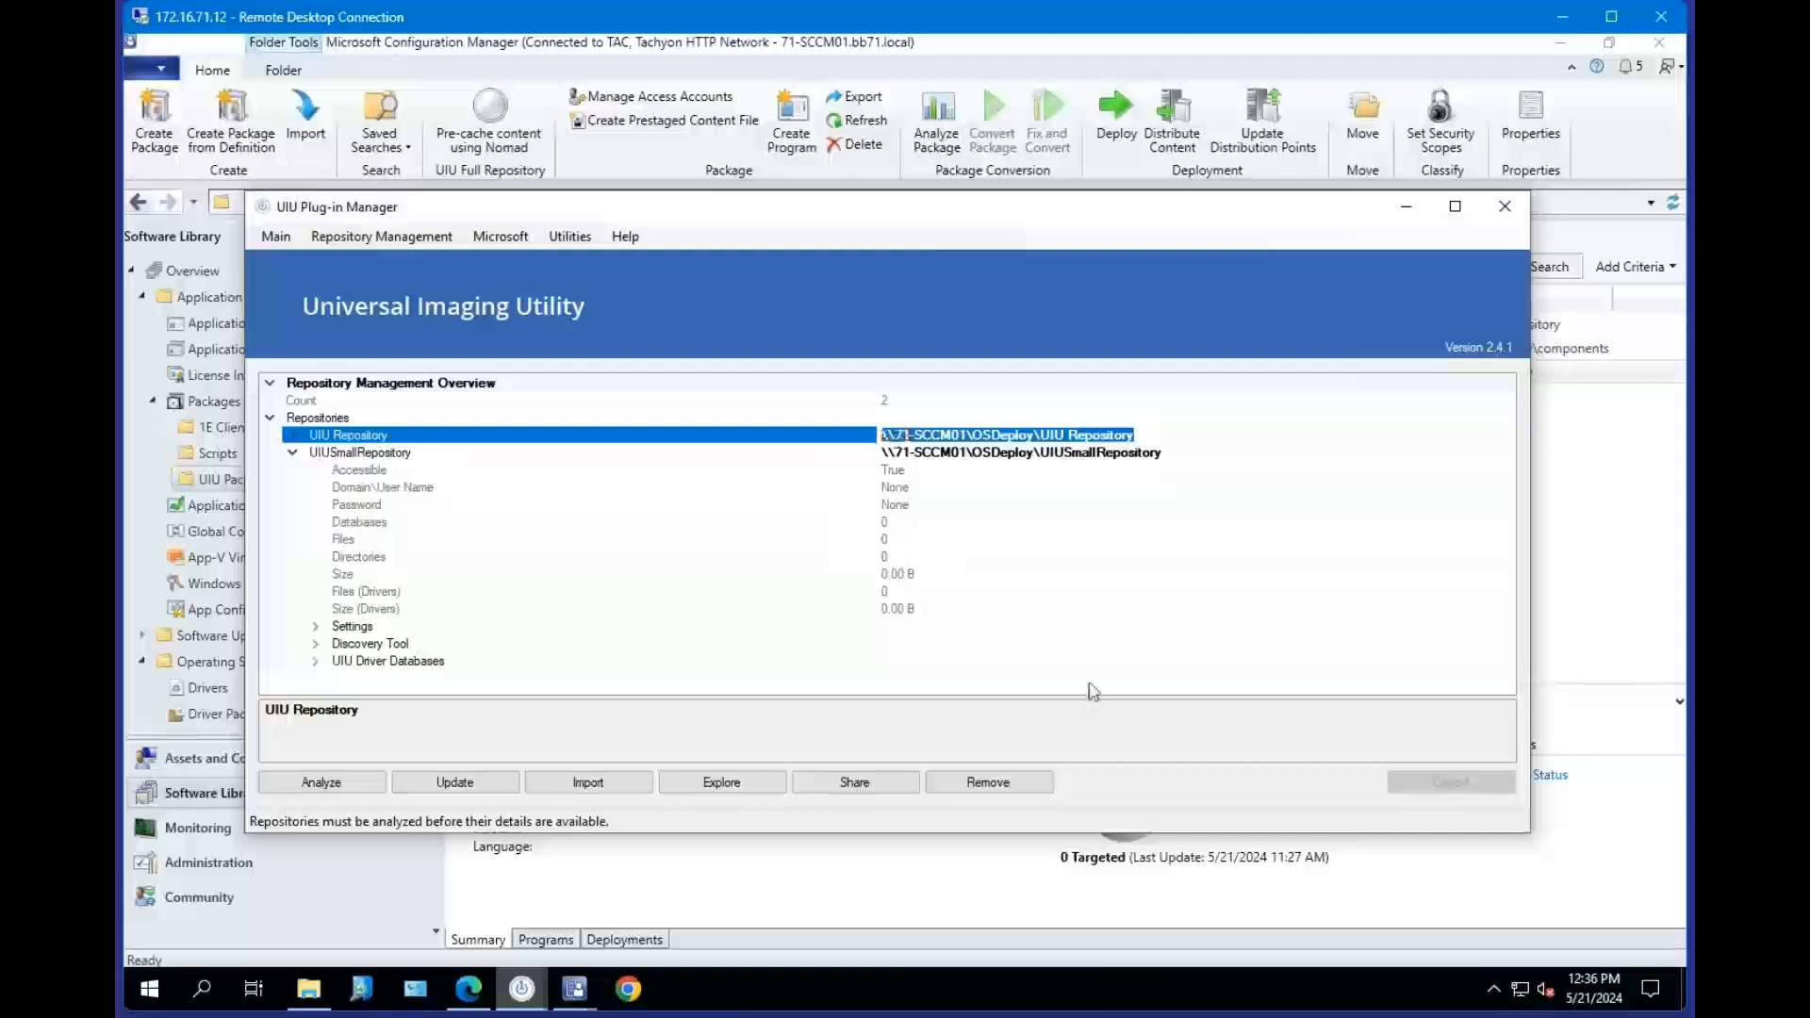
click(1103, 453)
drag(1181, 453, 878, 452)
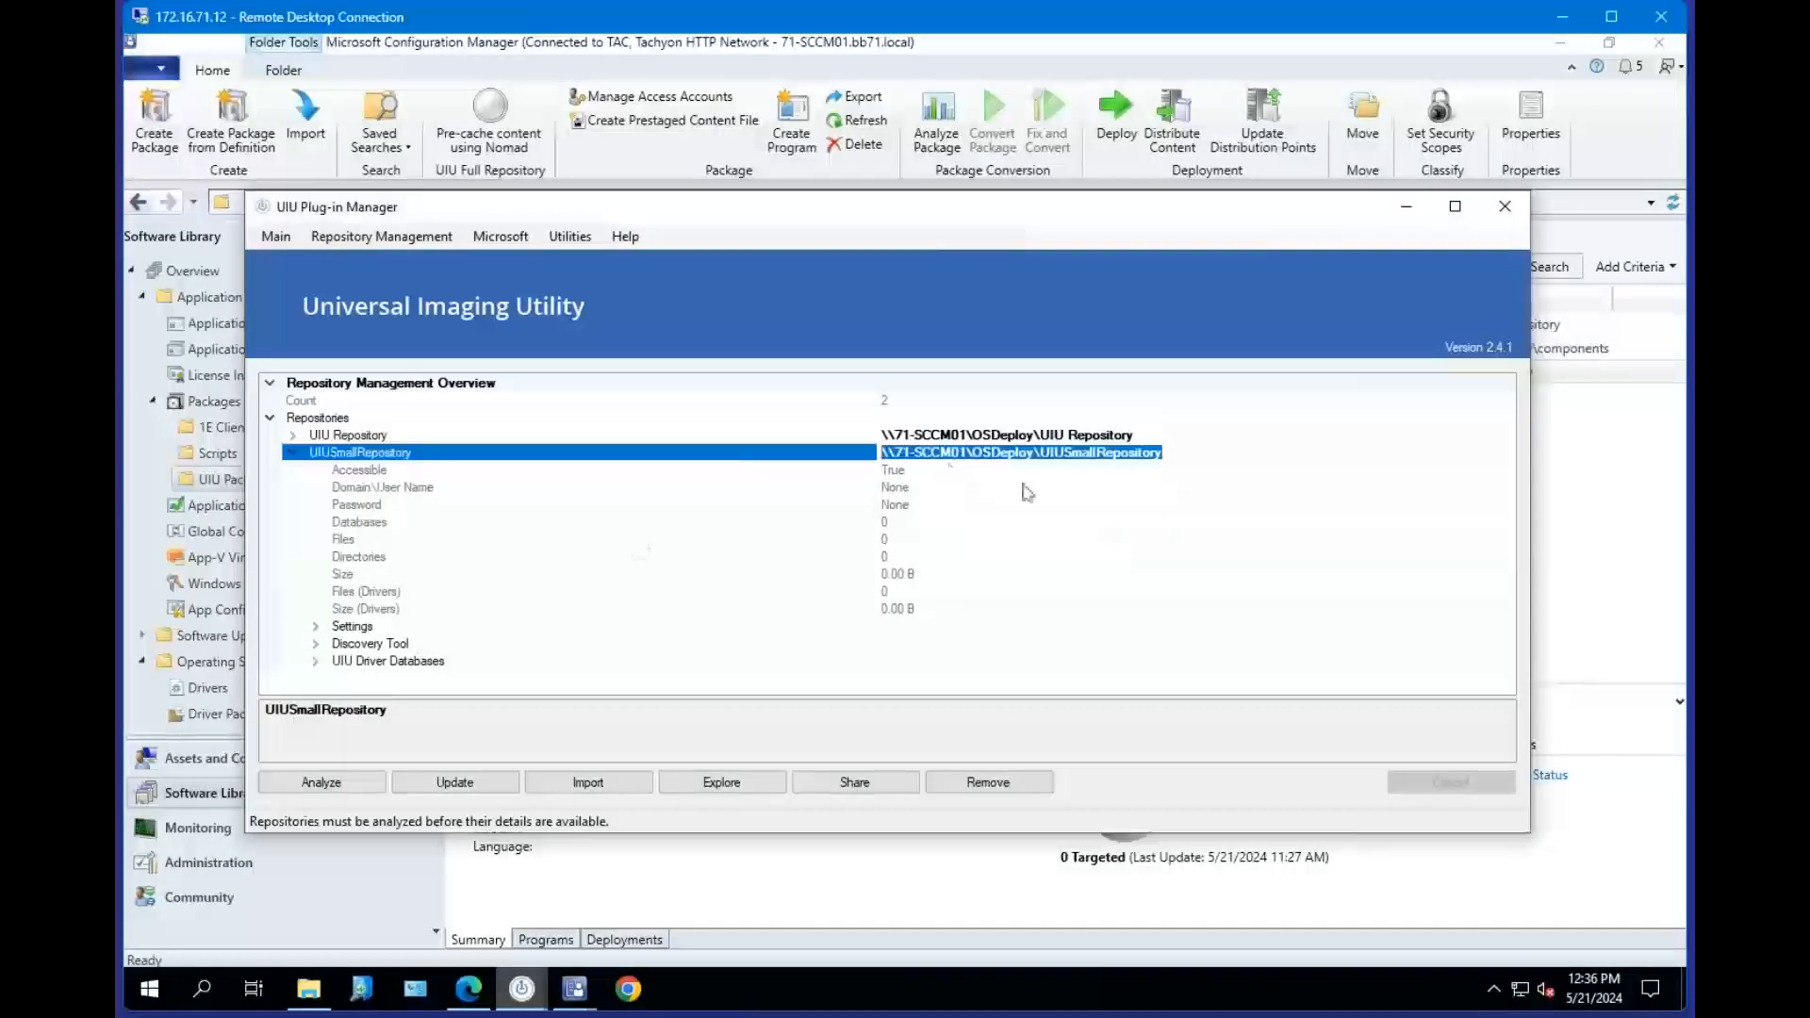
double_click(1052, 436)
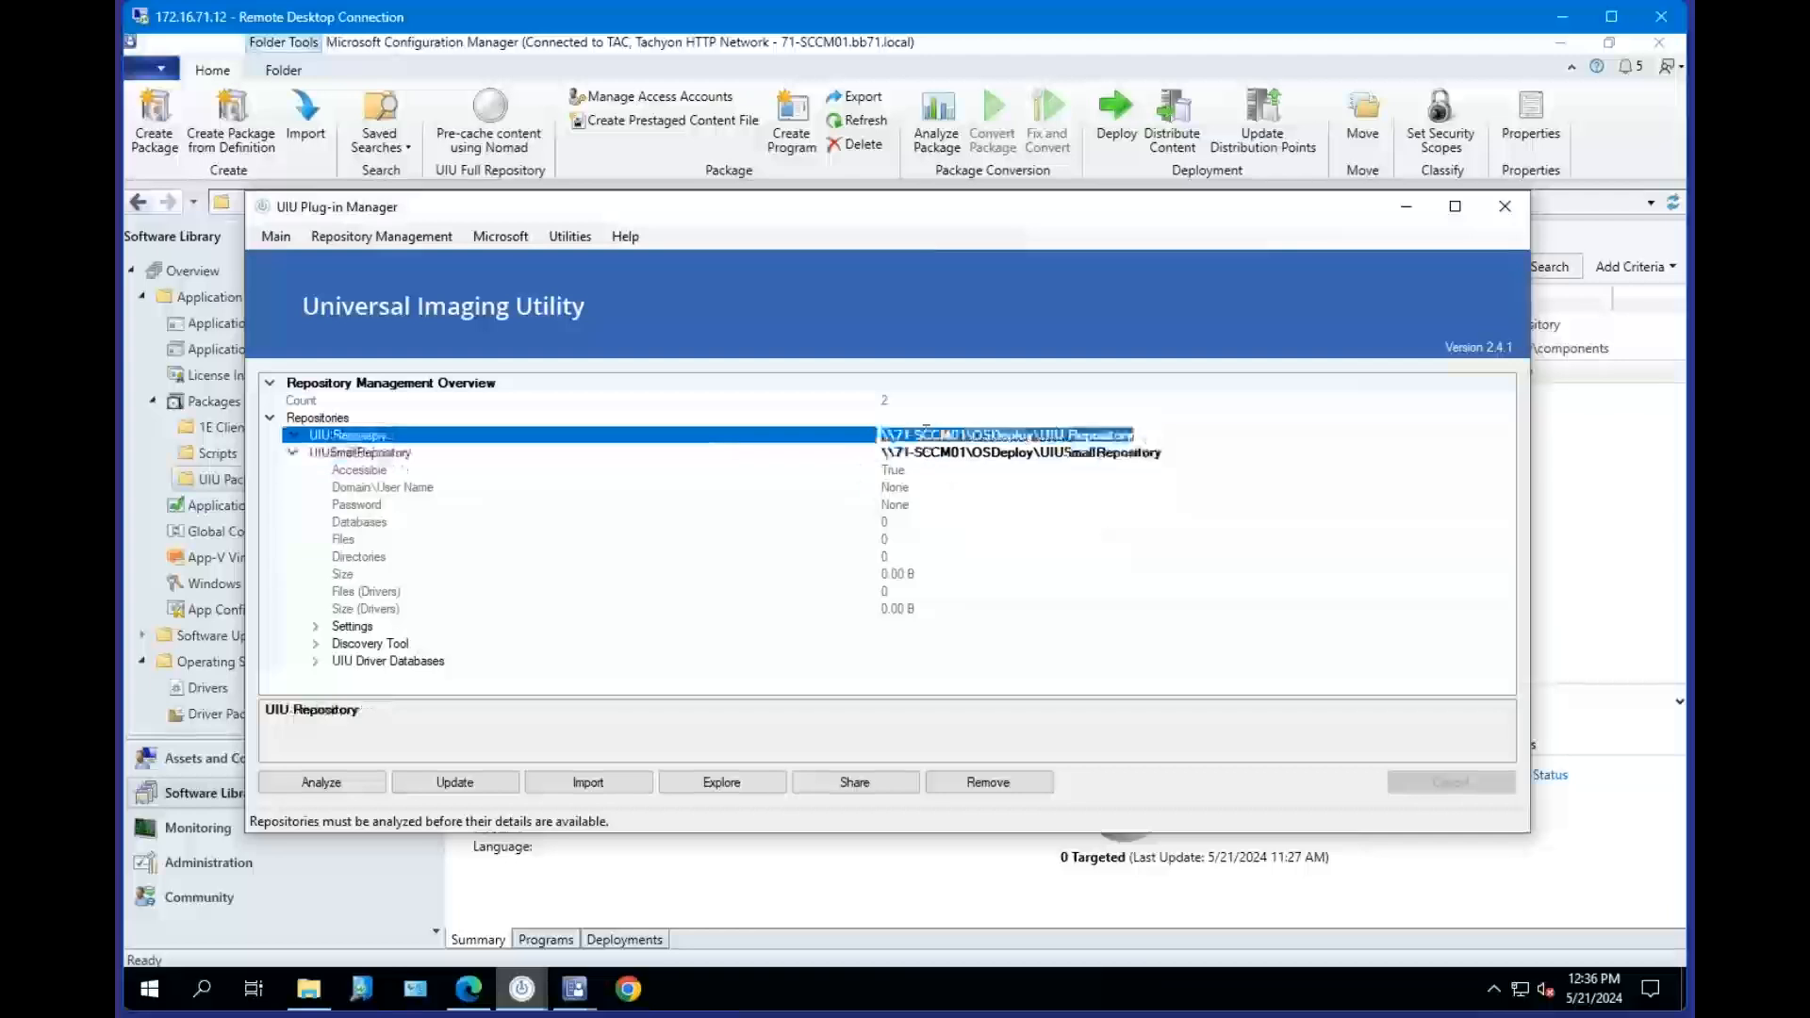
click(1064, 453)
drag(1155, 450, 886, 454)
right_click(886, 454)
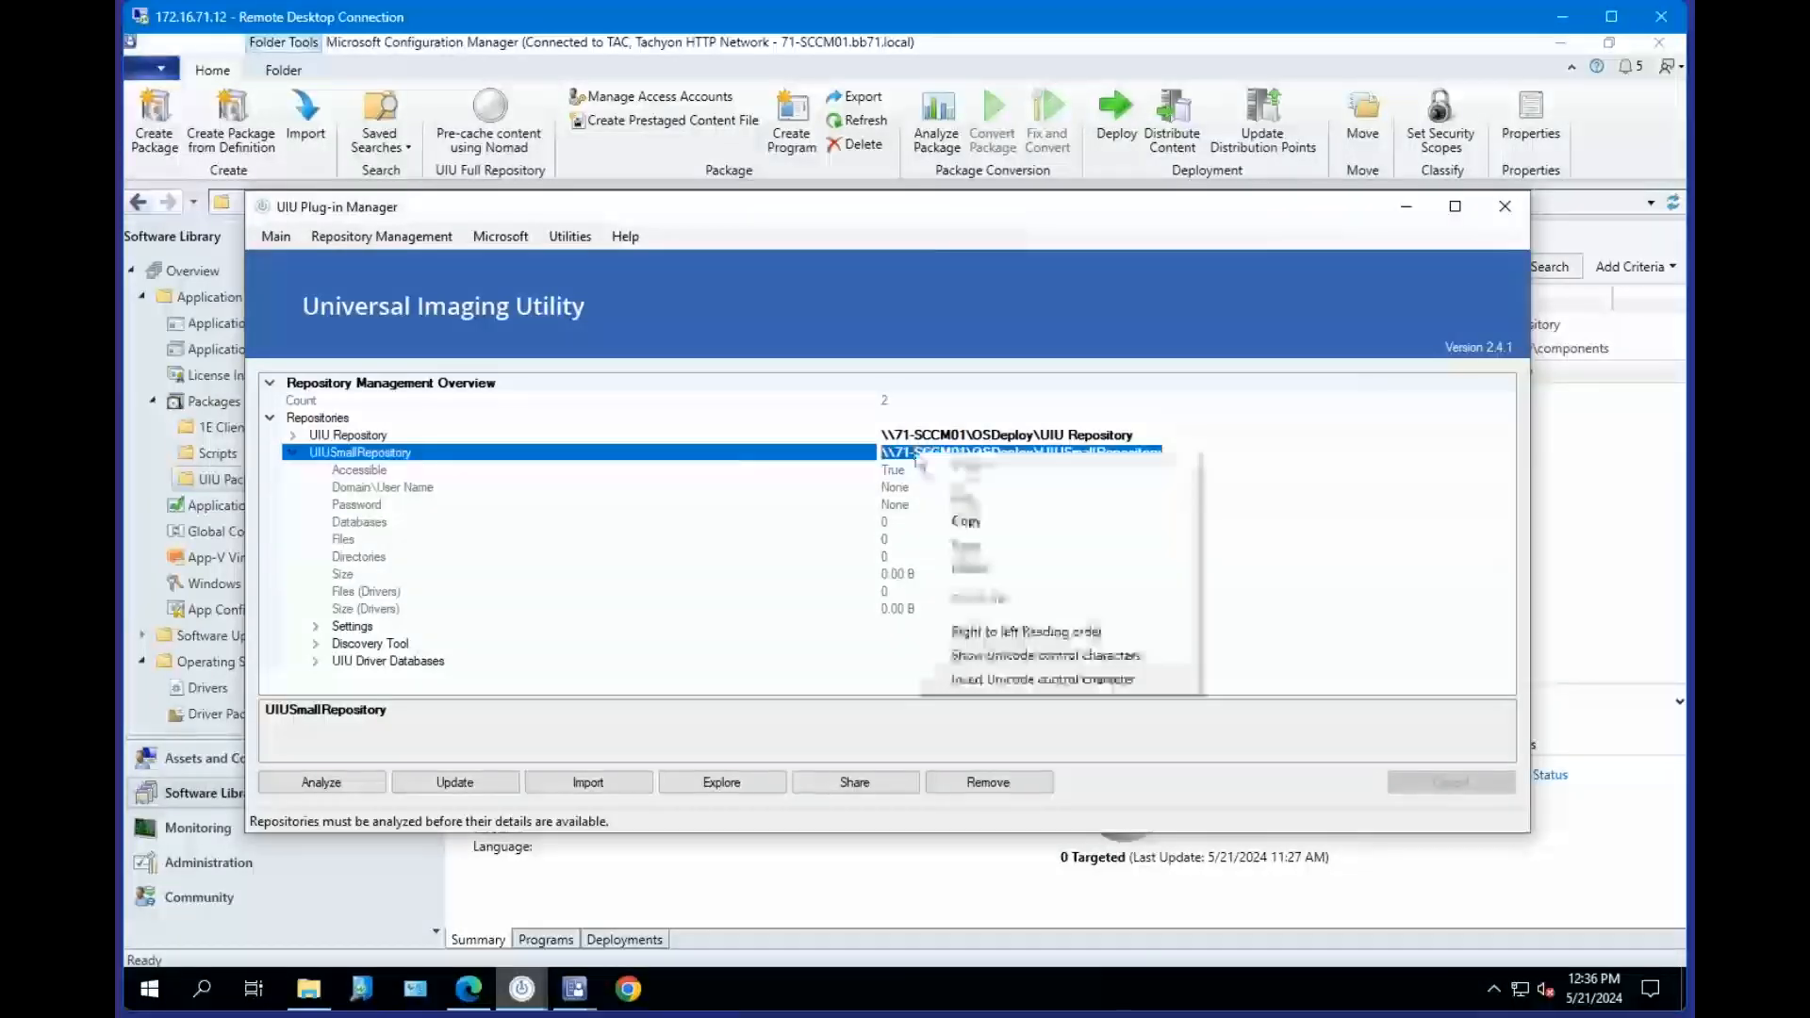
click(1006, 521)
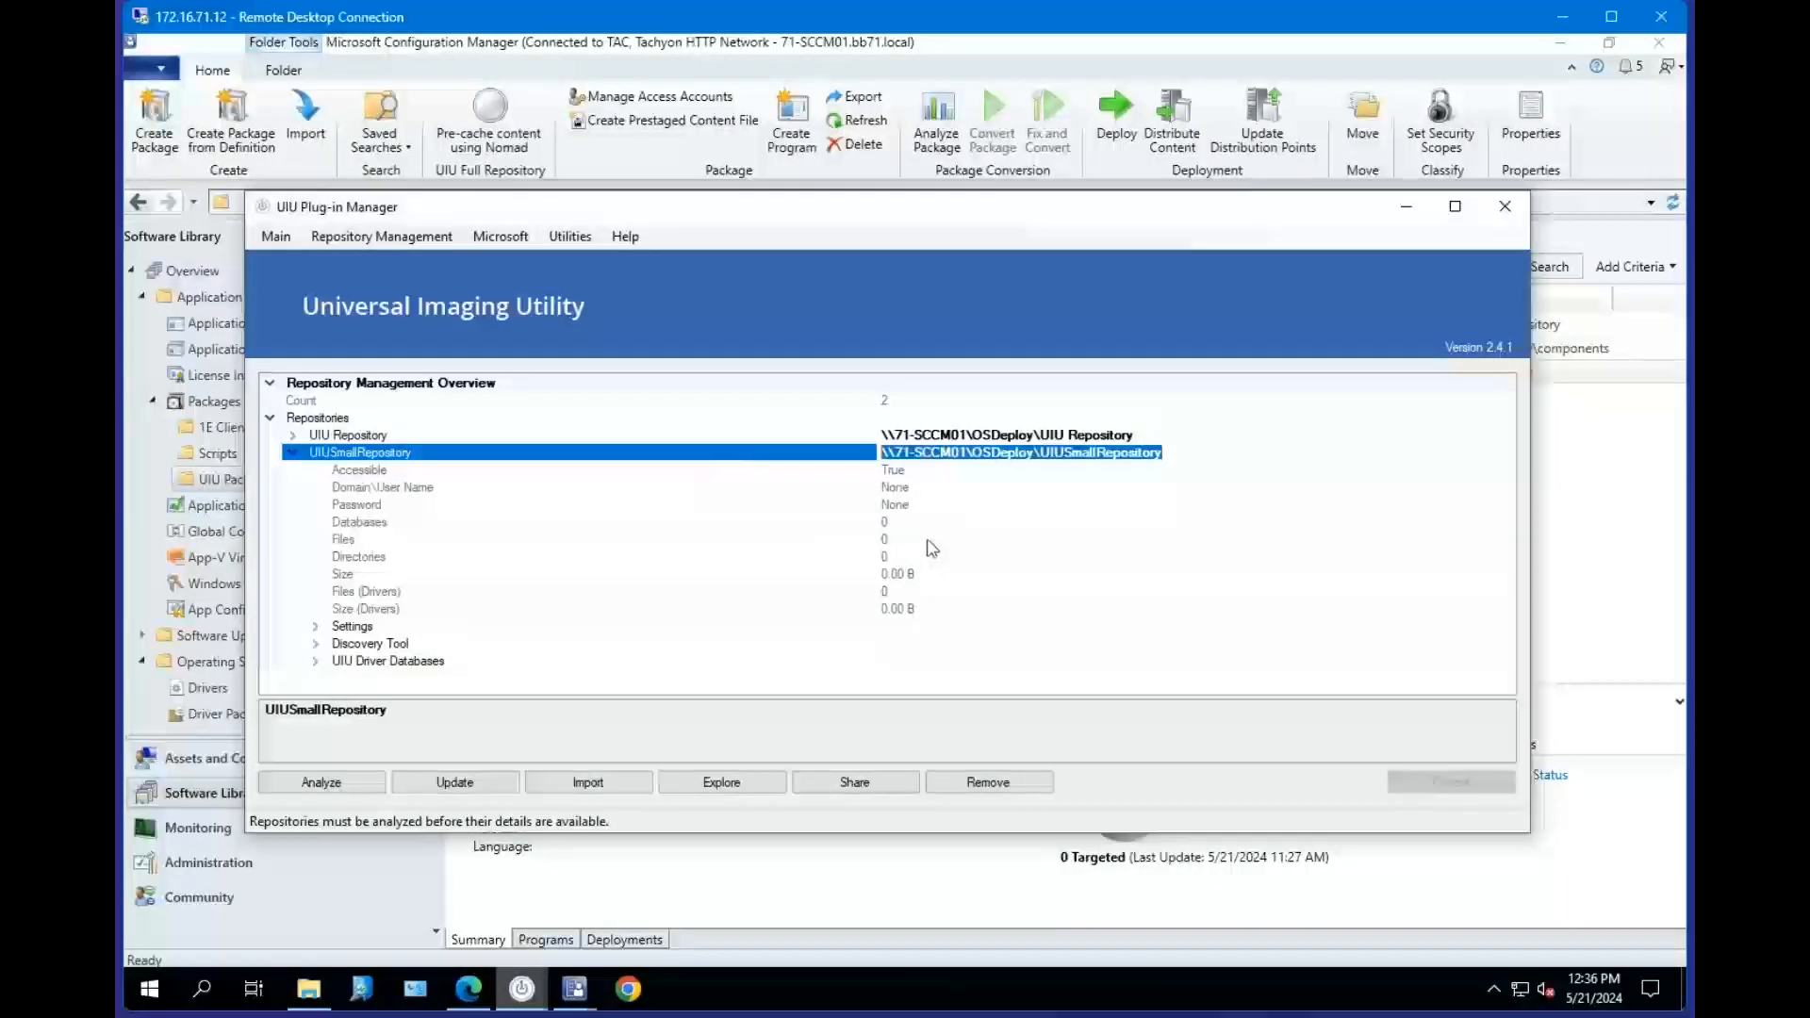
In the task sequence's UIU Deployment Configuration options, append the switch -packagepath "\\71-SCCM01\OSDeploy\UIUSmallRepository" to the advanced switches.
mouse_move(574, 989)
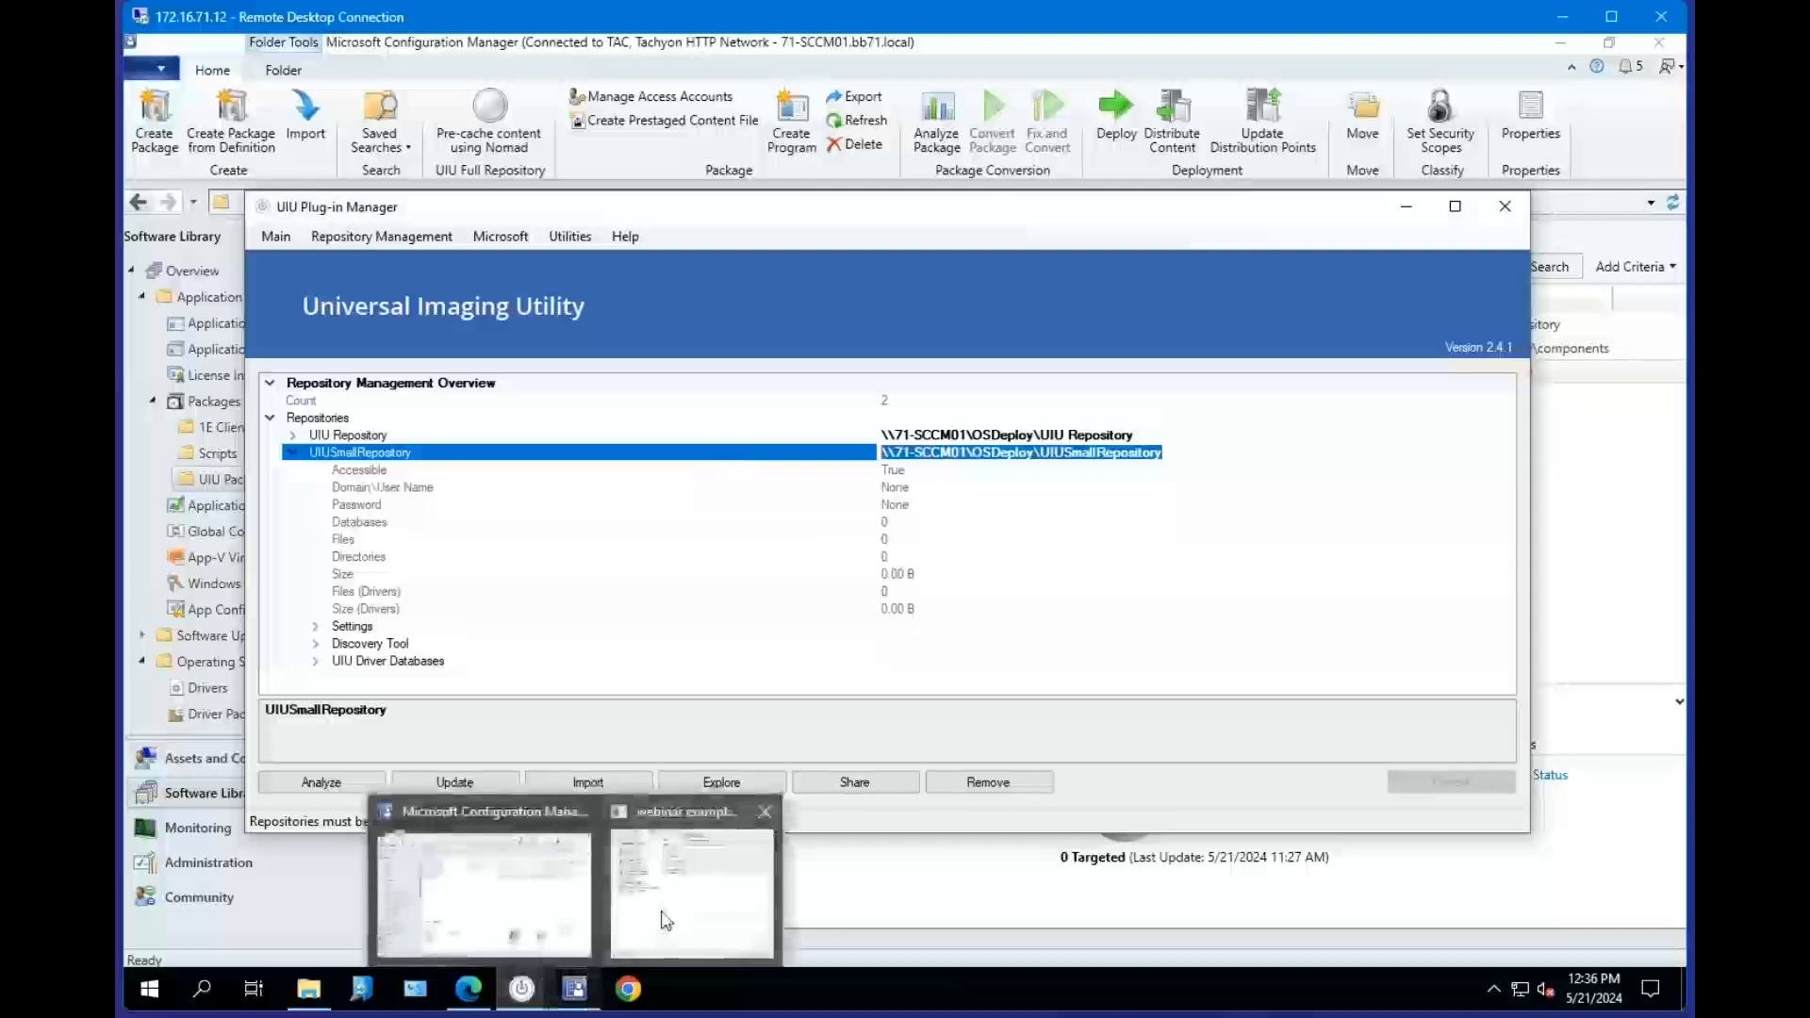
click(665, 919)
click(1205, 528)
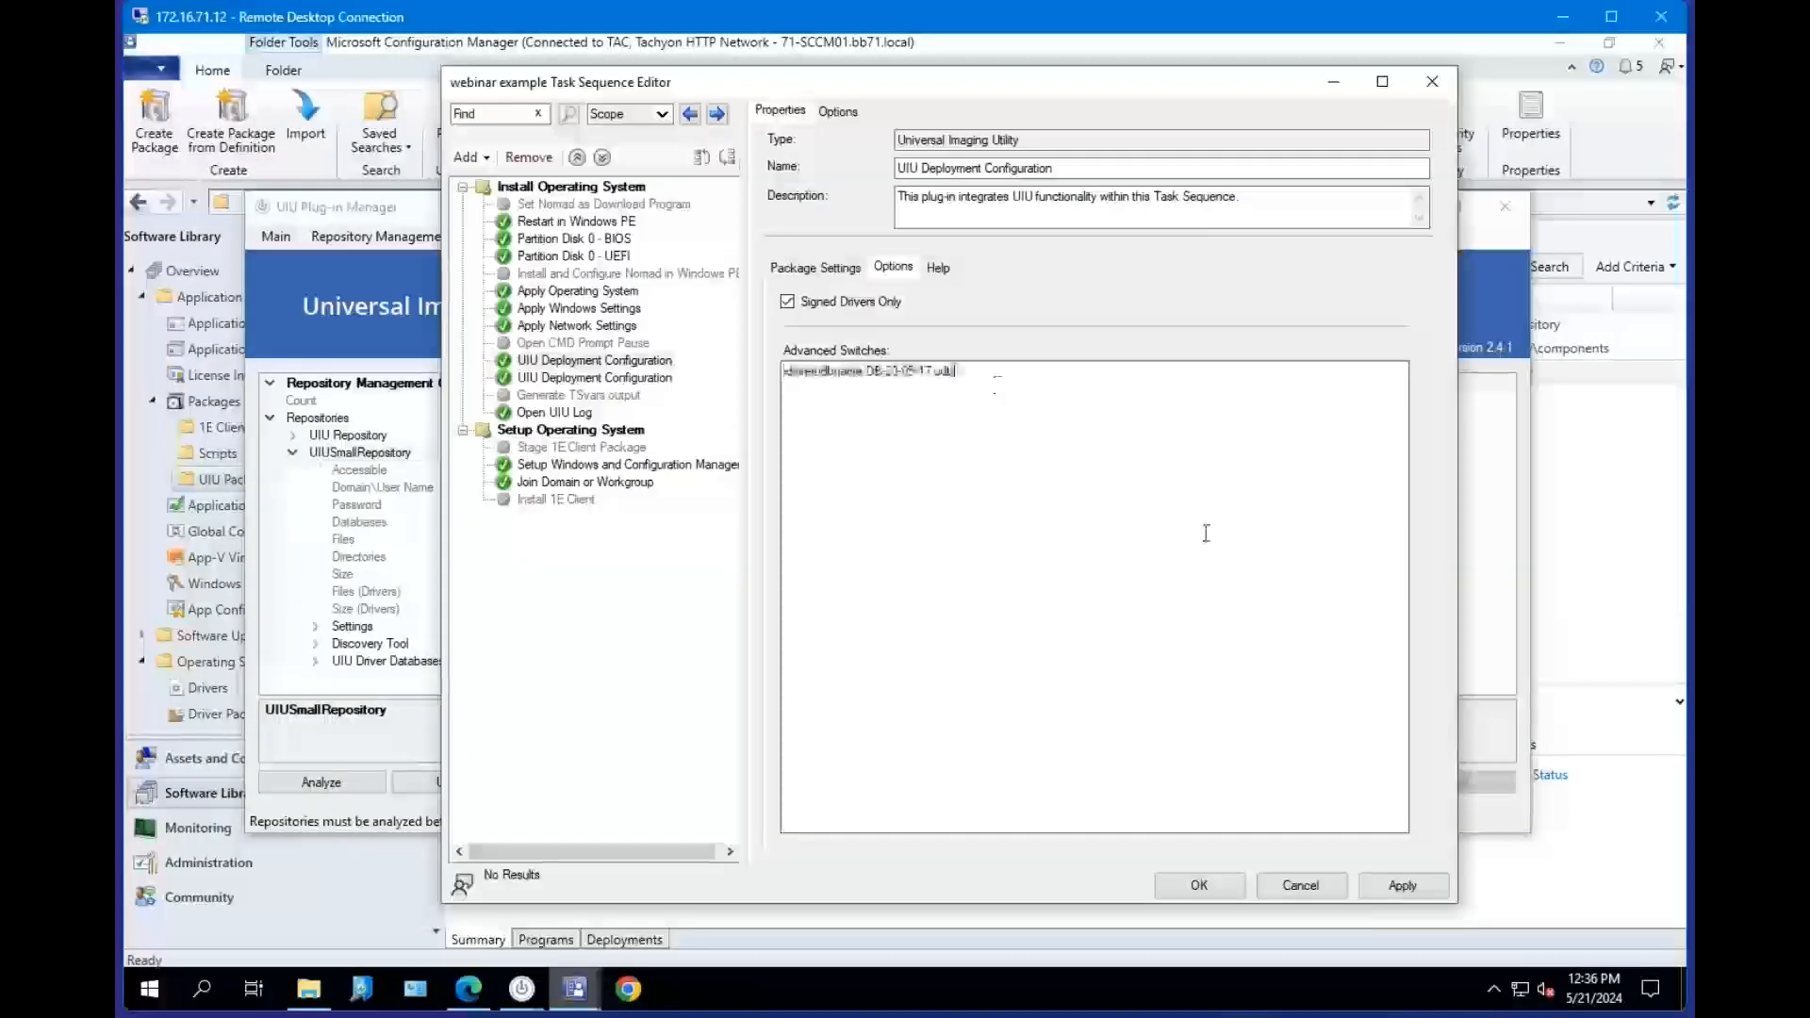
text(-packagep)
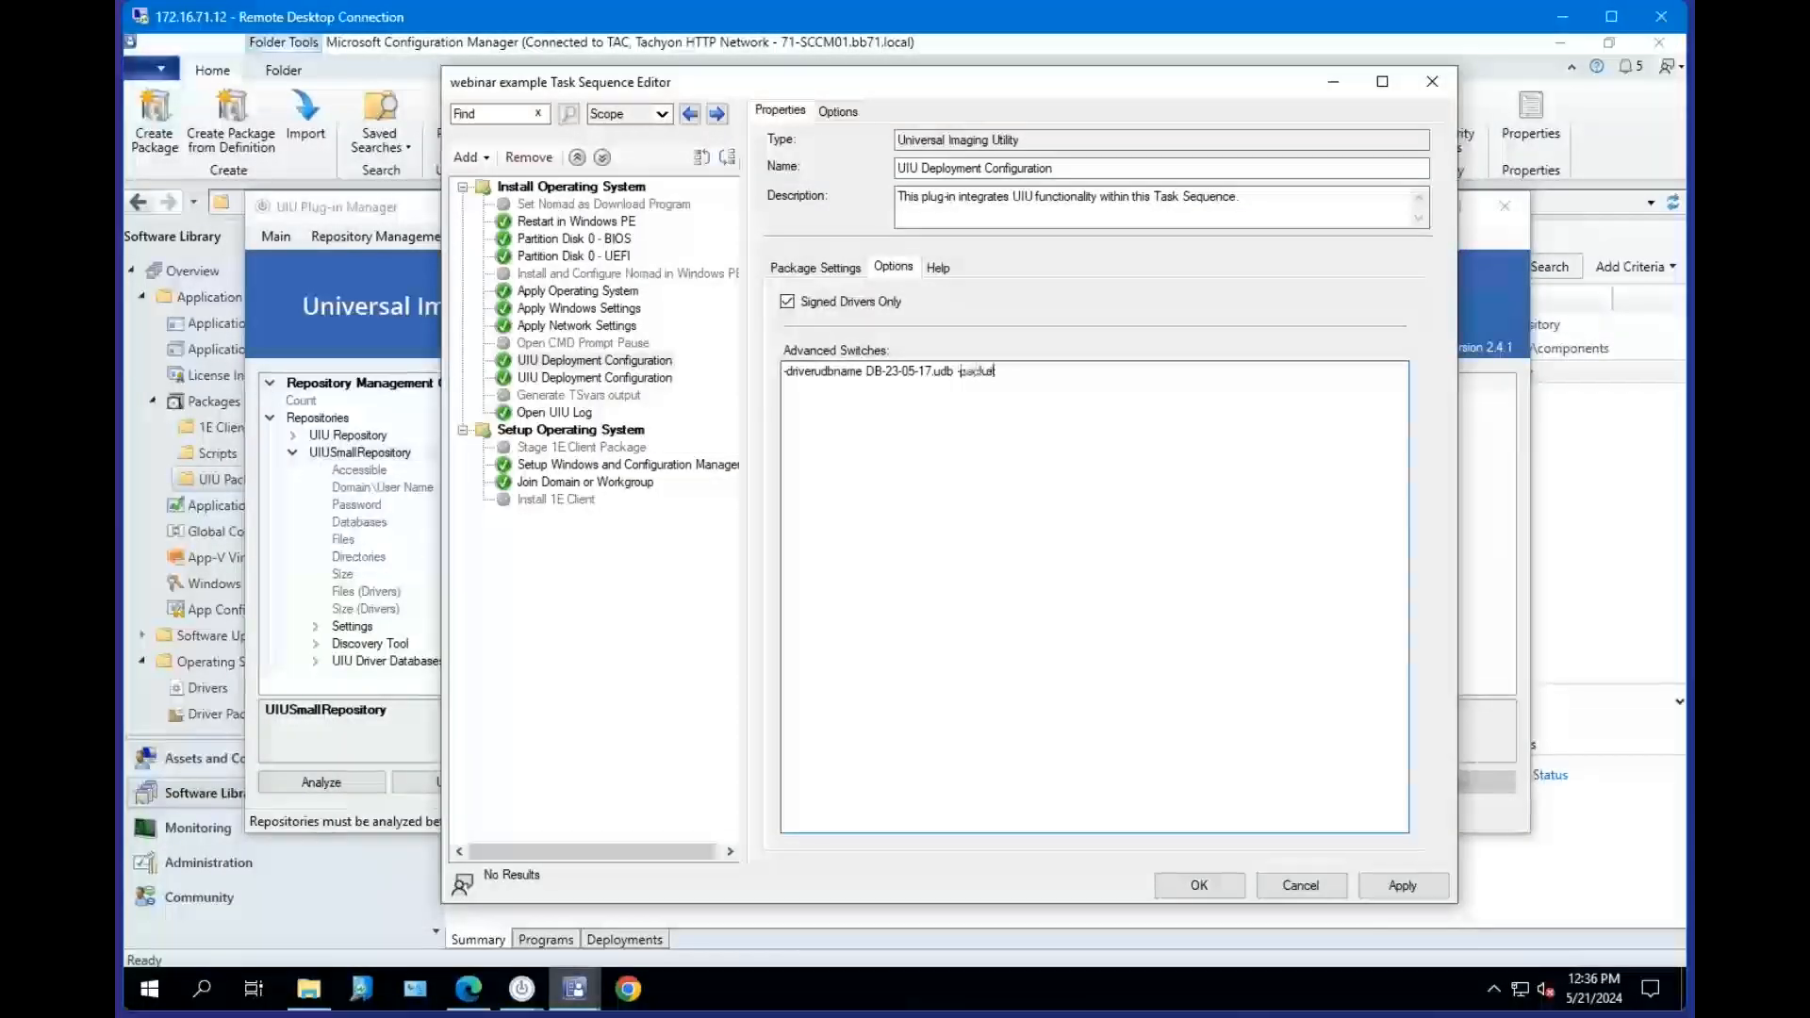
text(ath ")
key(ctrl+v)
text(")
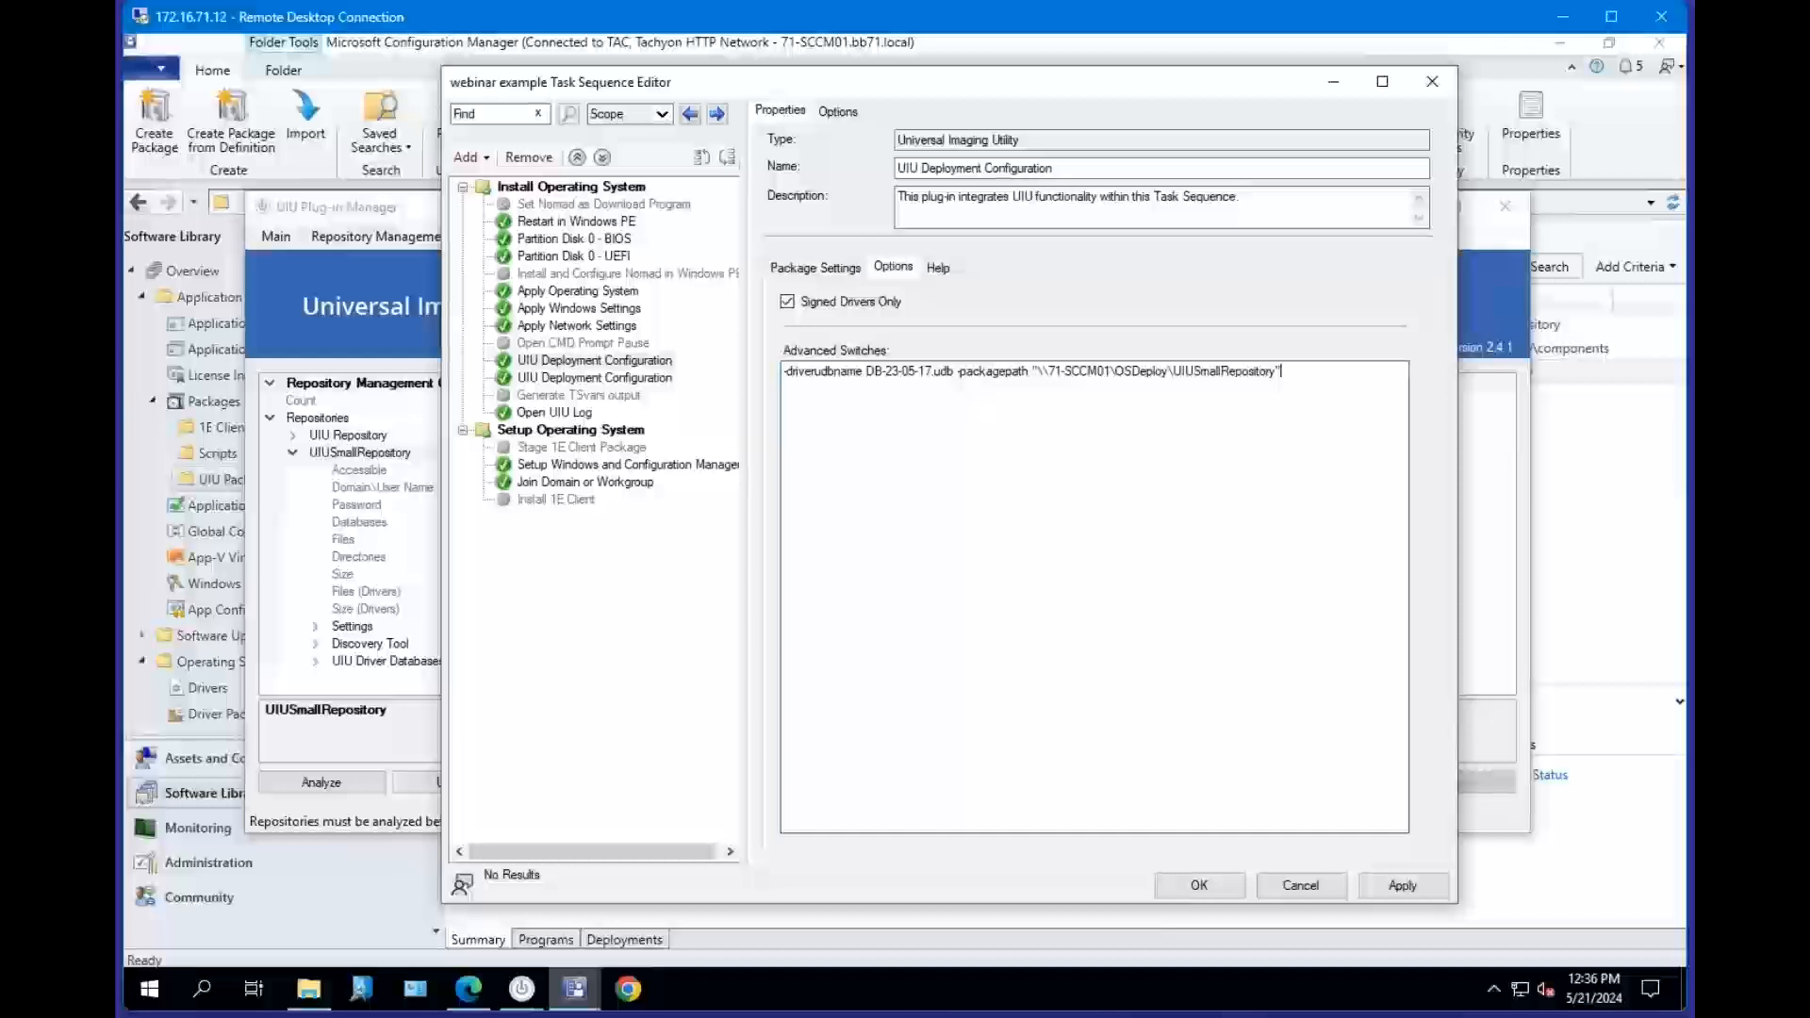
Review the UIU Repository Package setting against the -packagepath value in the advanced switches.
click(815, 269)
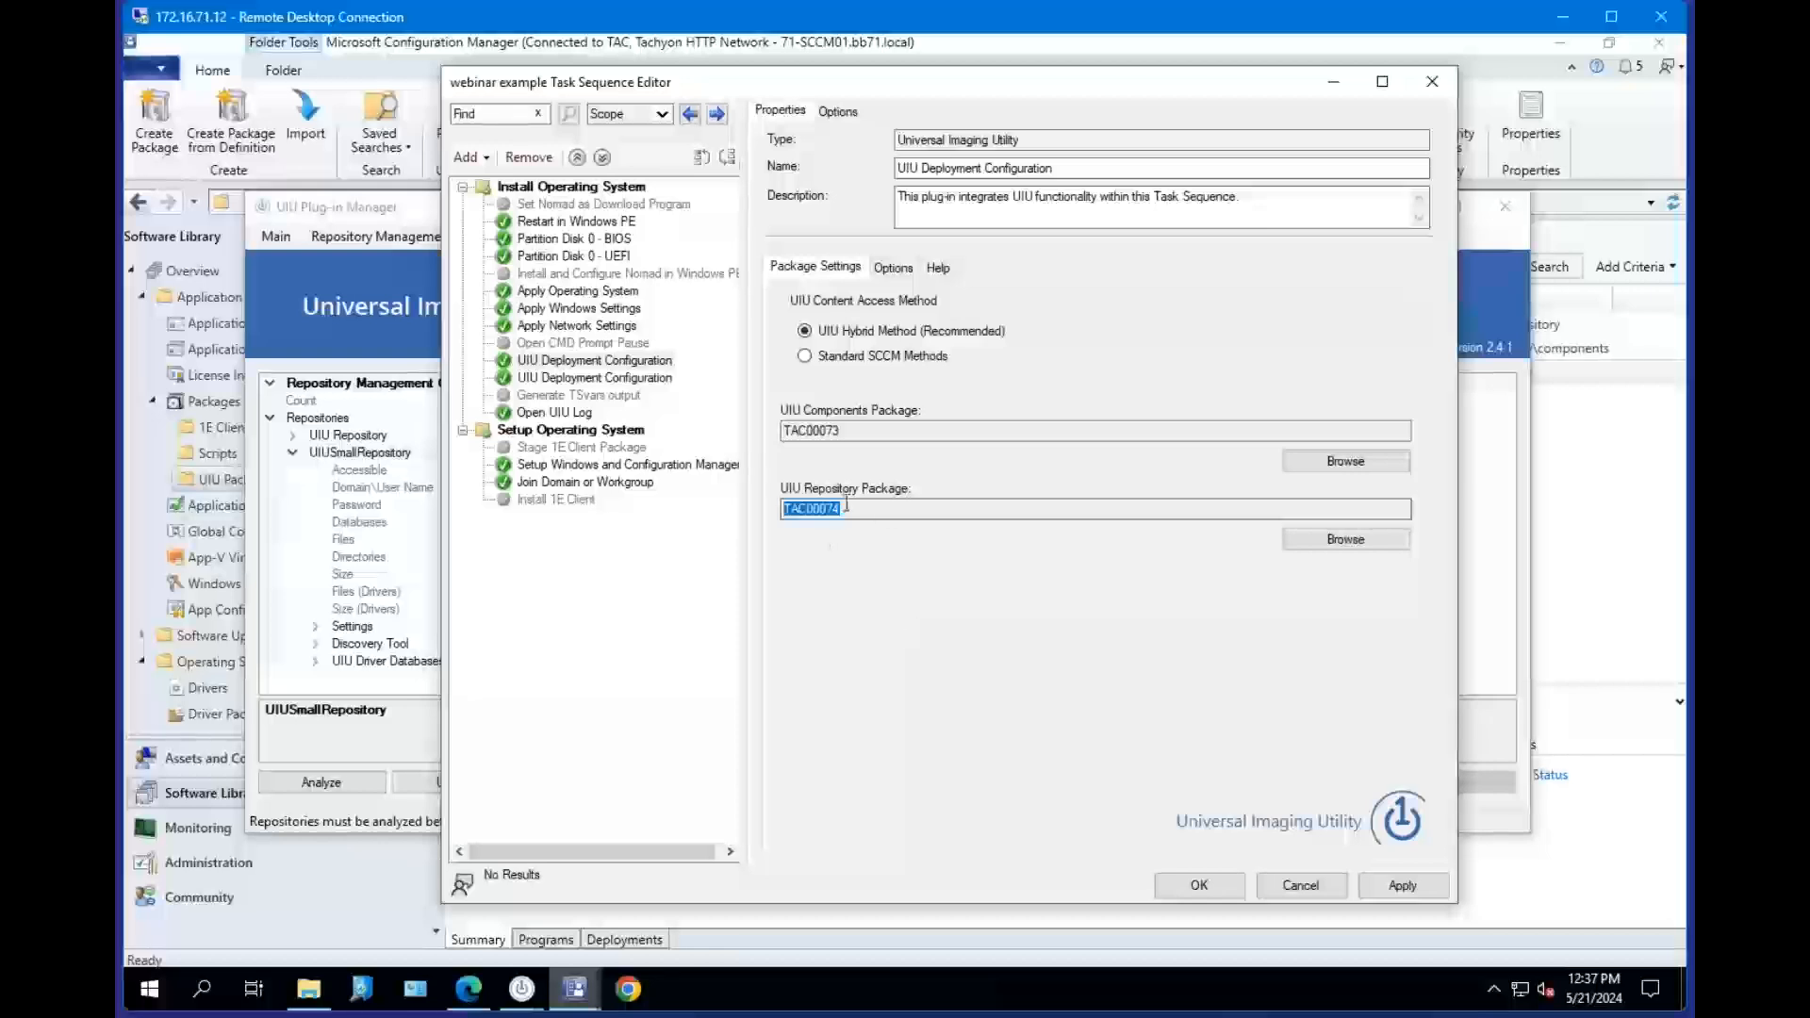
click(893, 267)
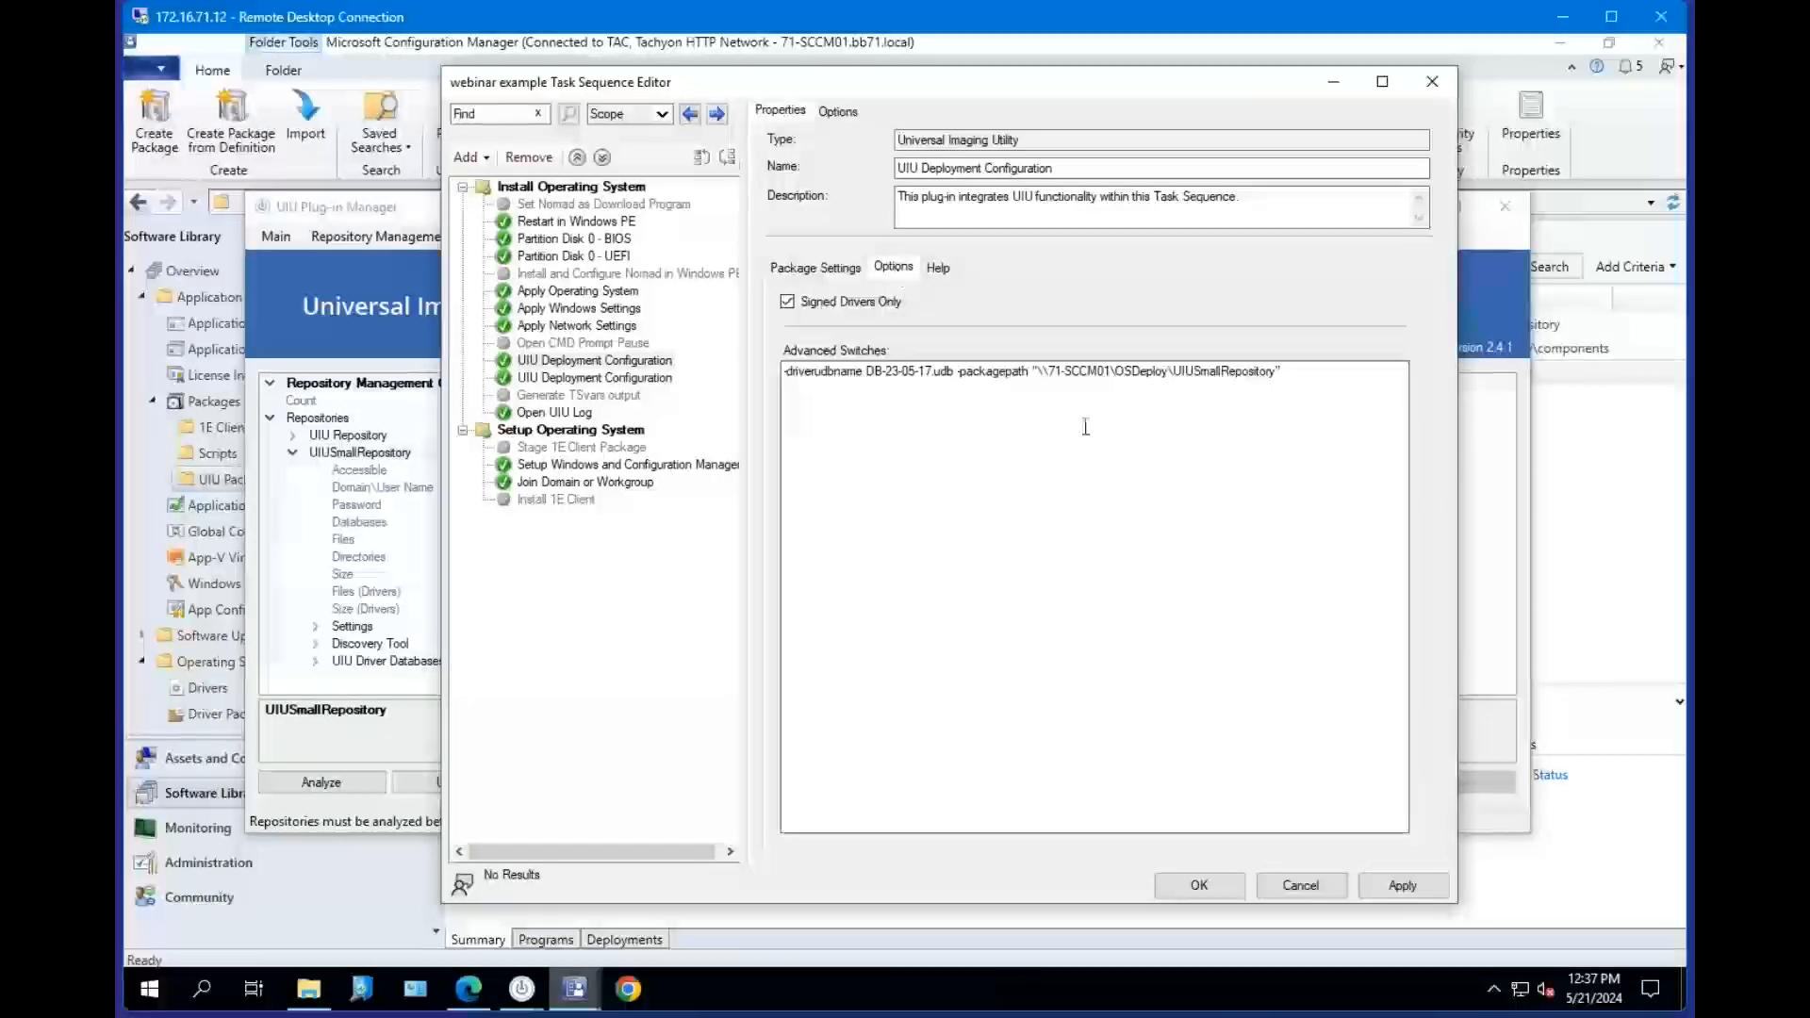
drag(1283, 371, 1059, 373)
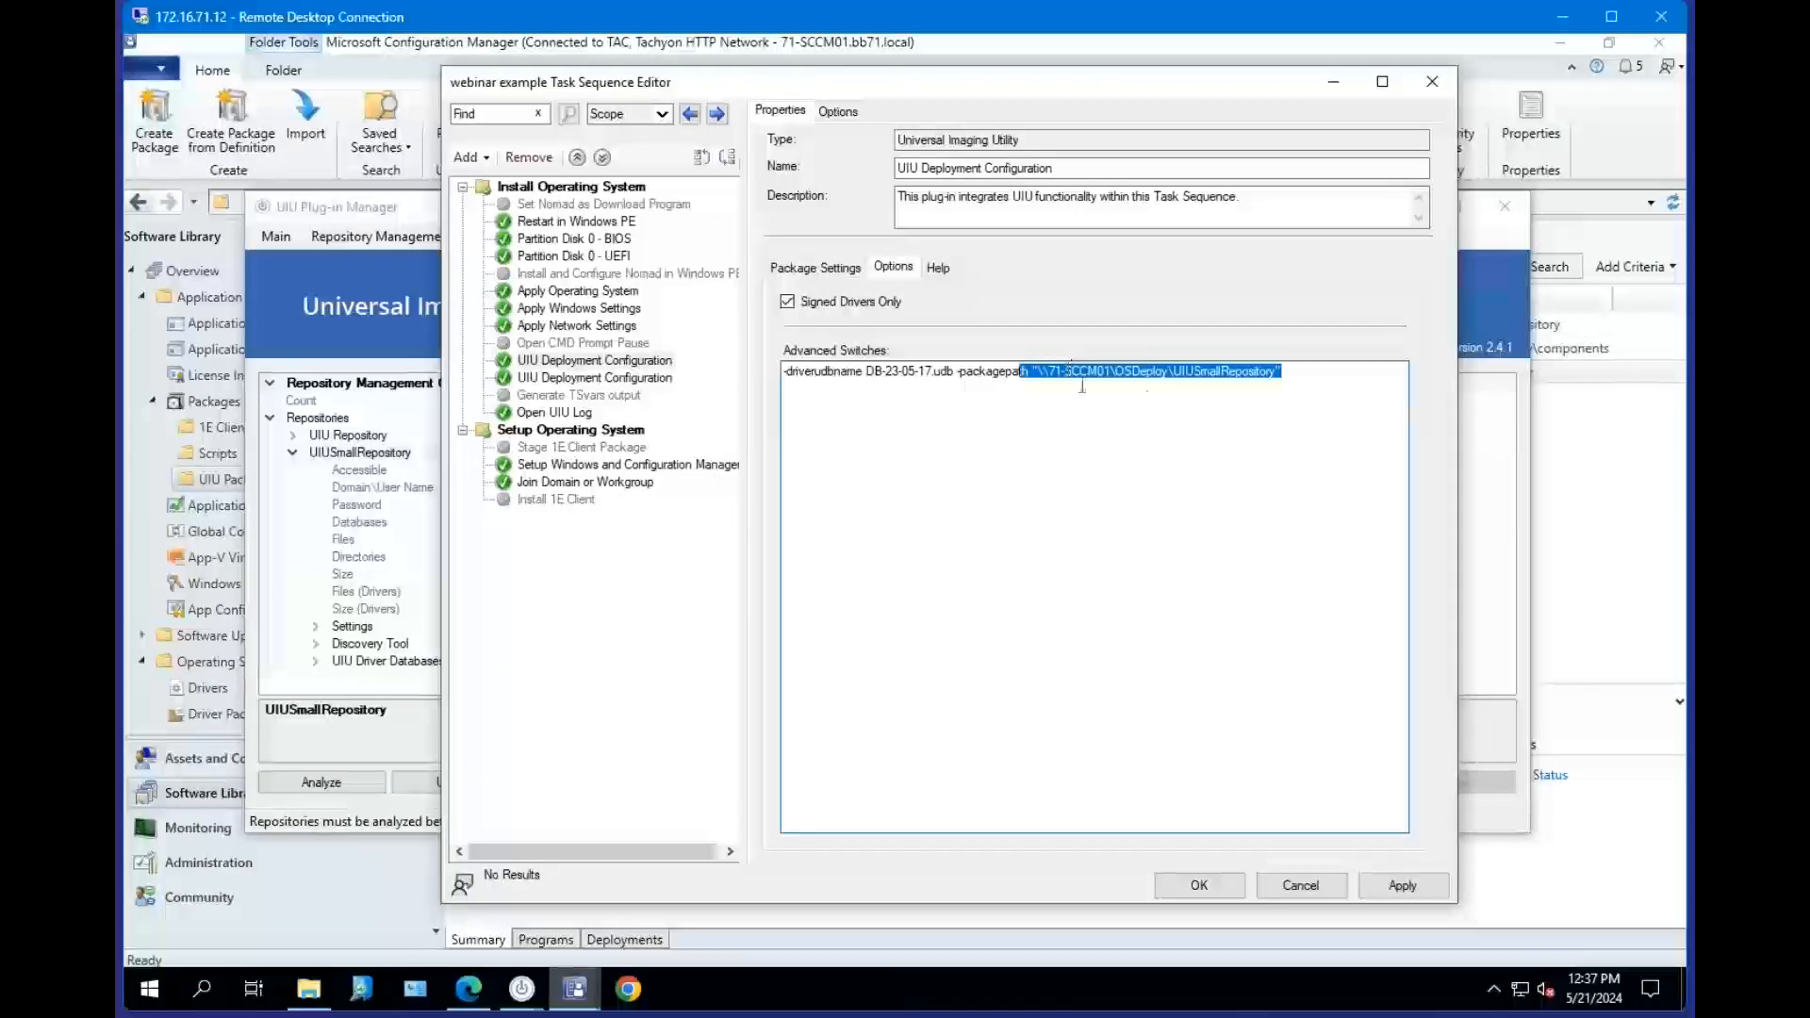
click(1296, 372)
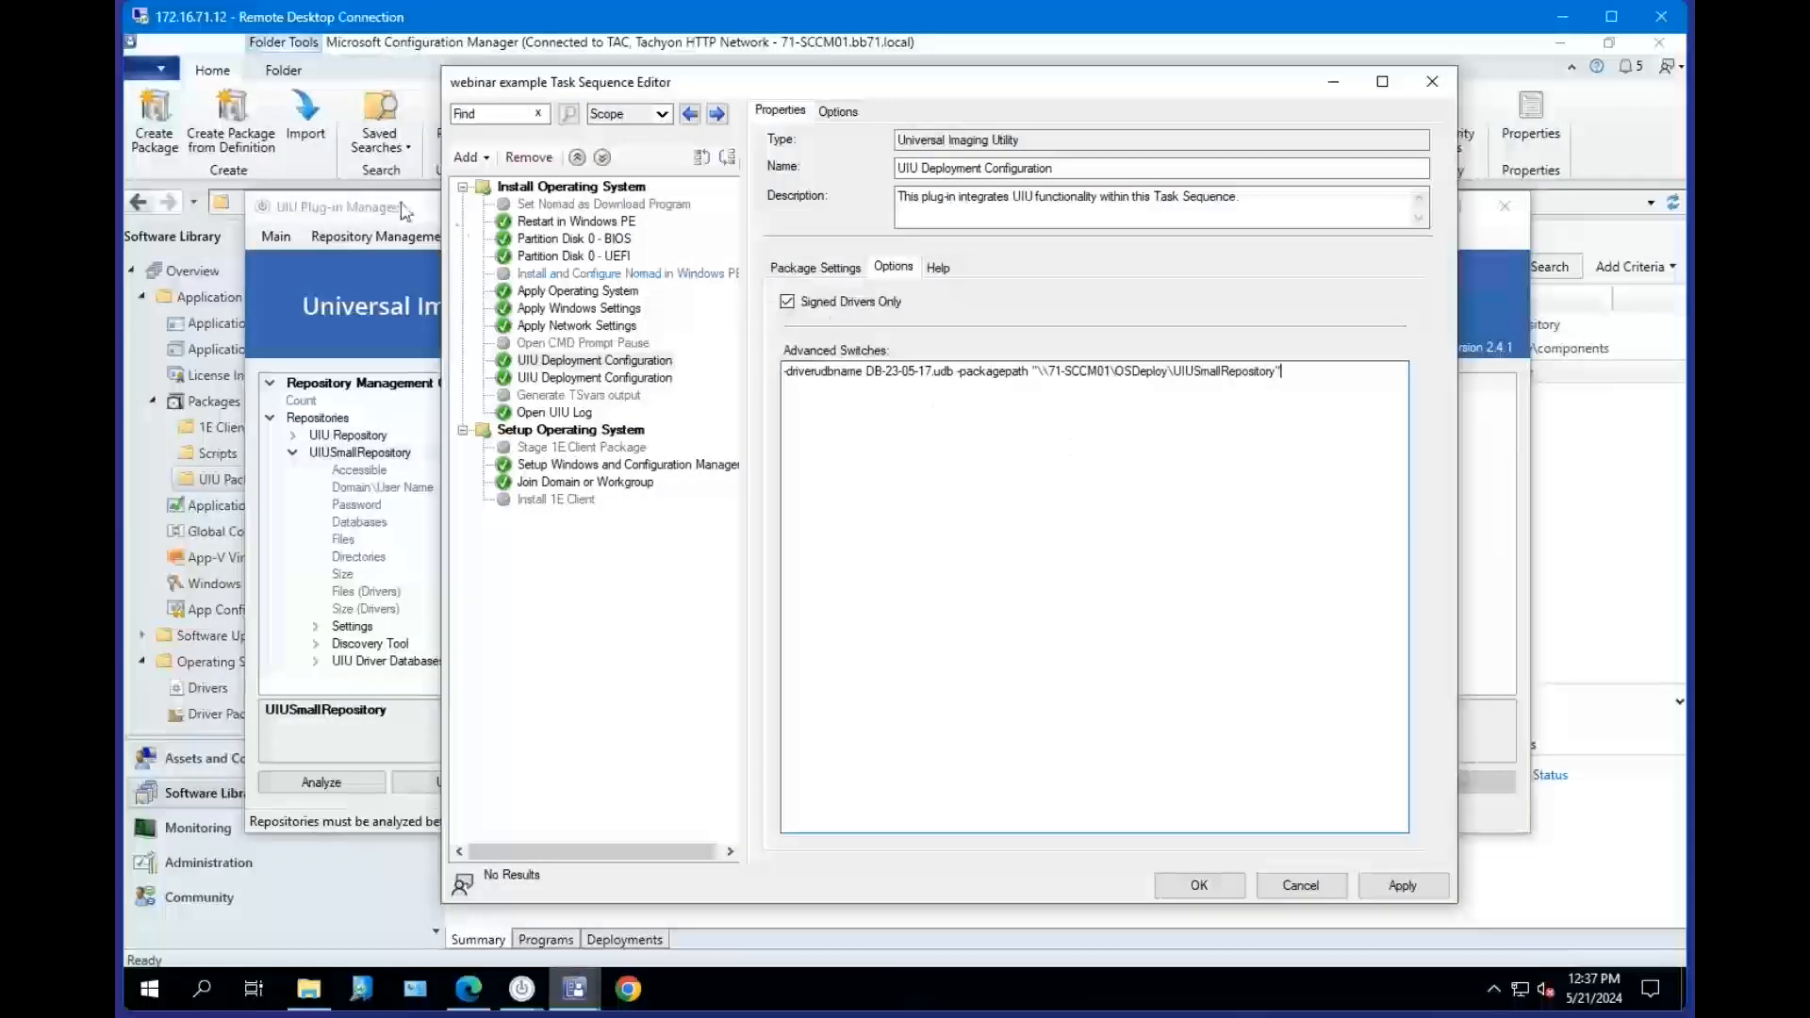
Examine the UIUSmallRepository's Discovery Tool entries in the Plug-in Manager's repository overview.
key(alt+Tab)
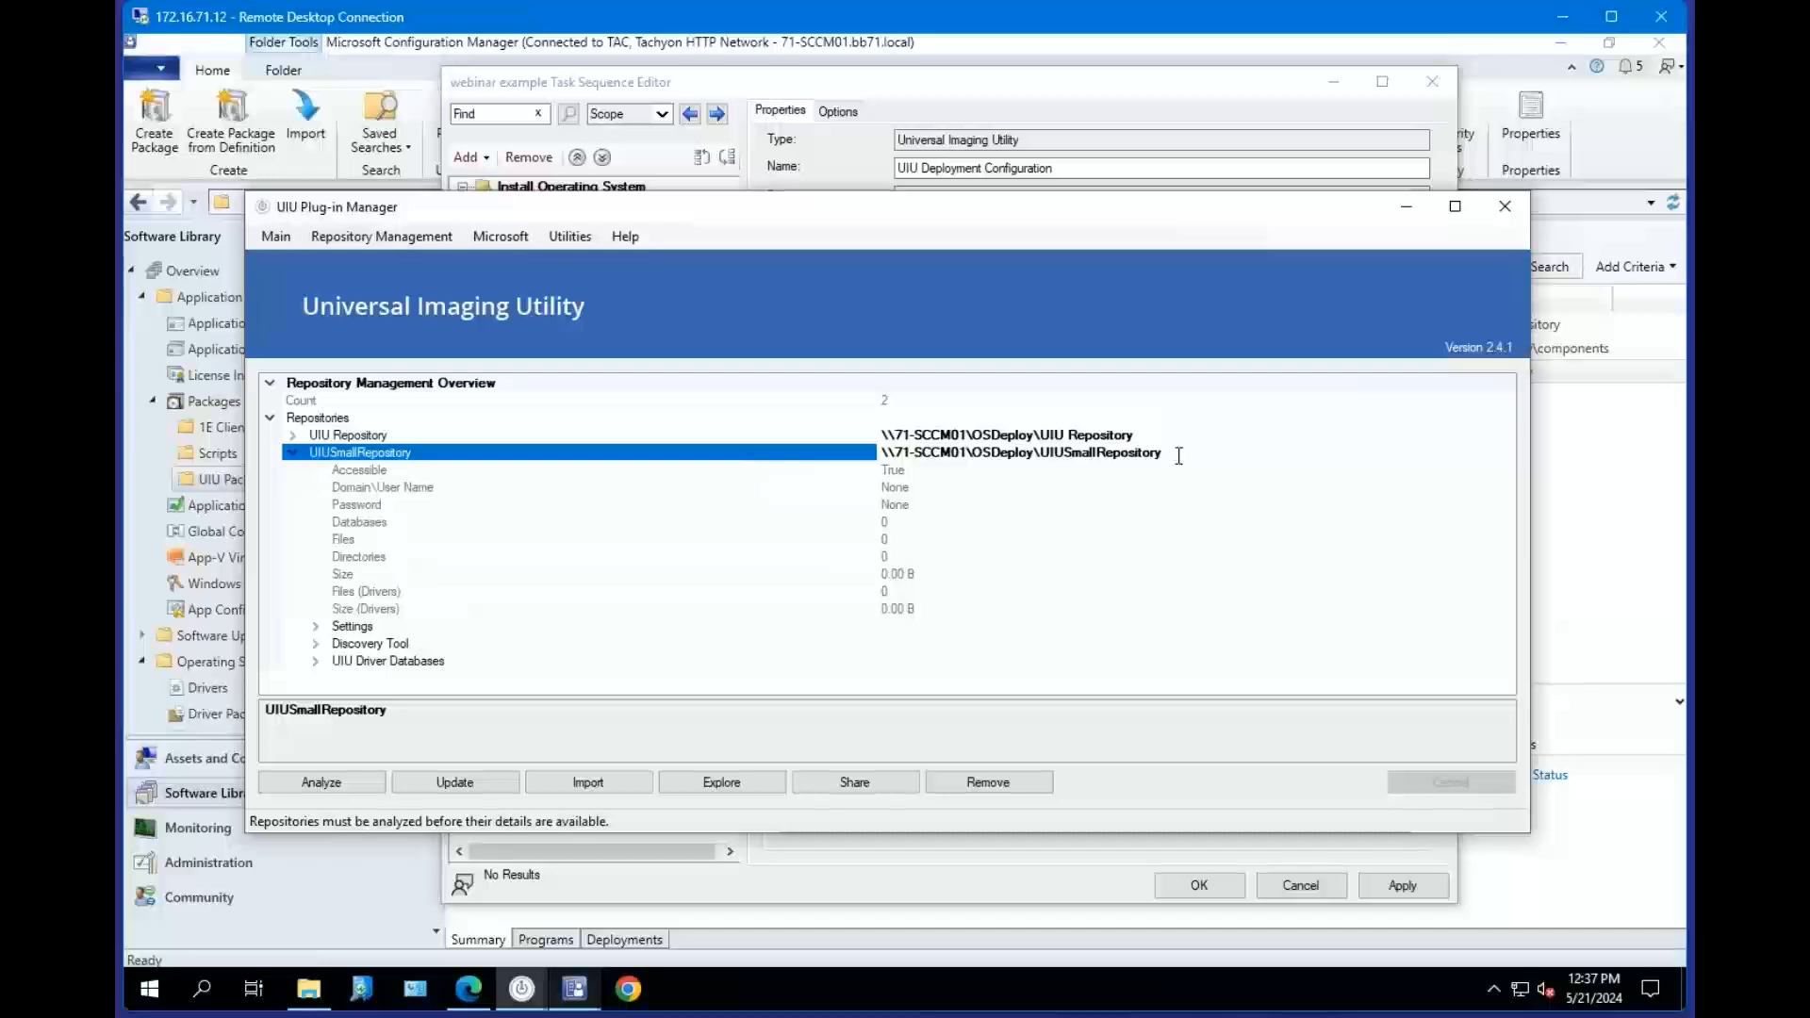
click(294, 454)
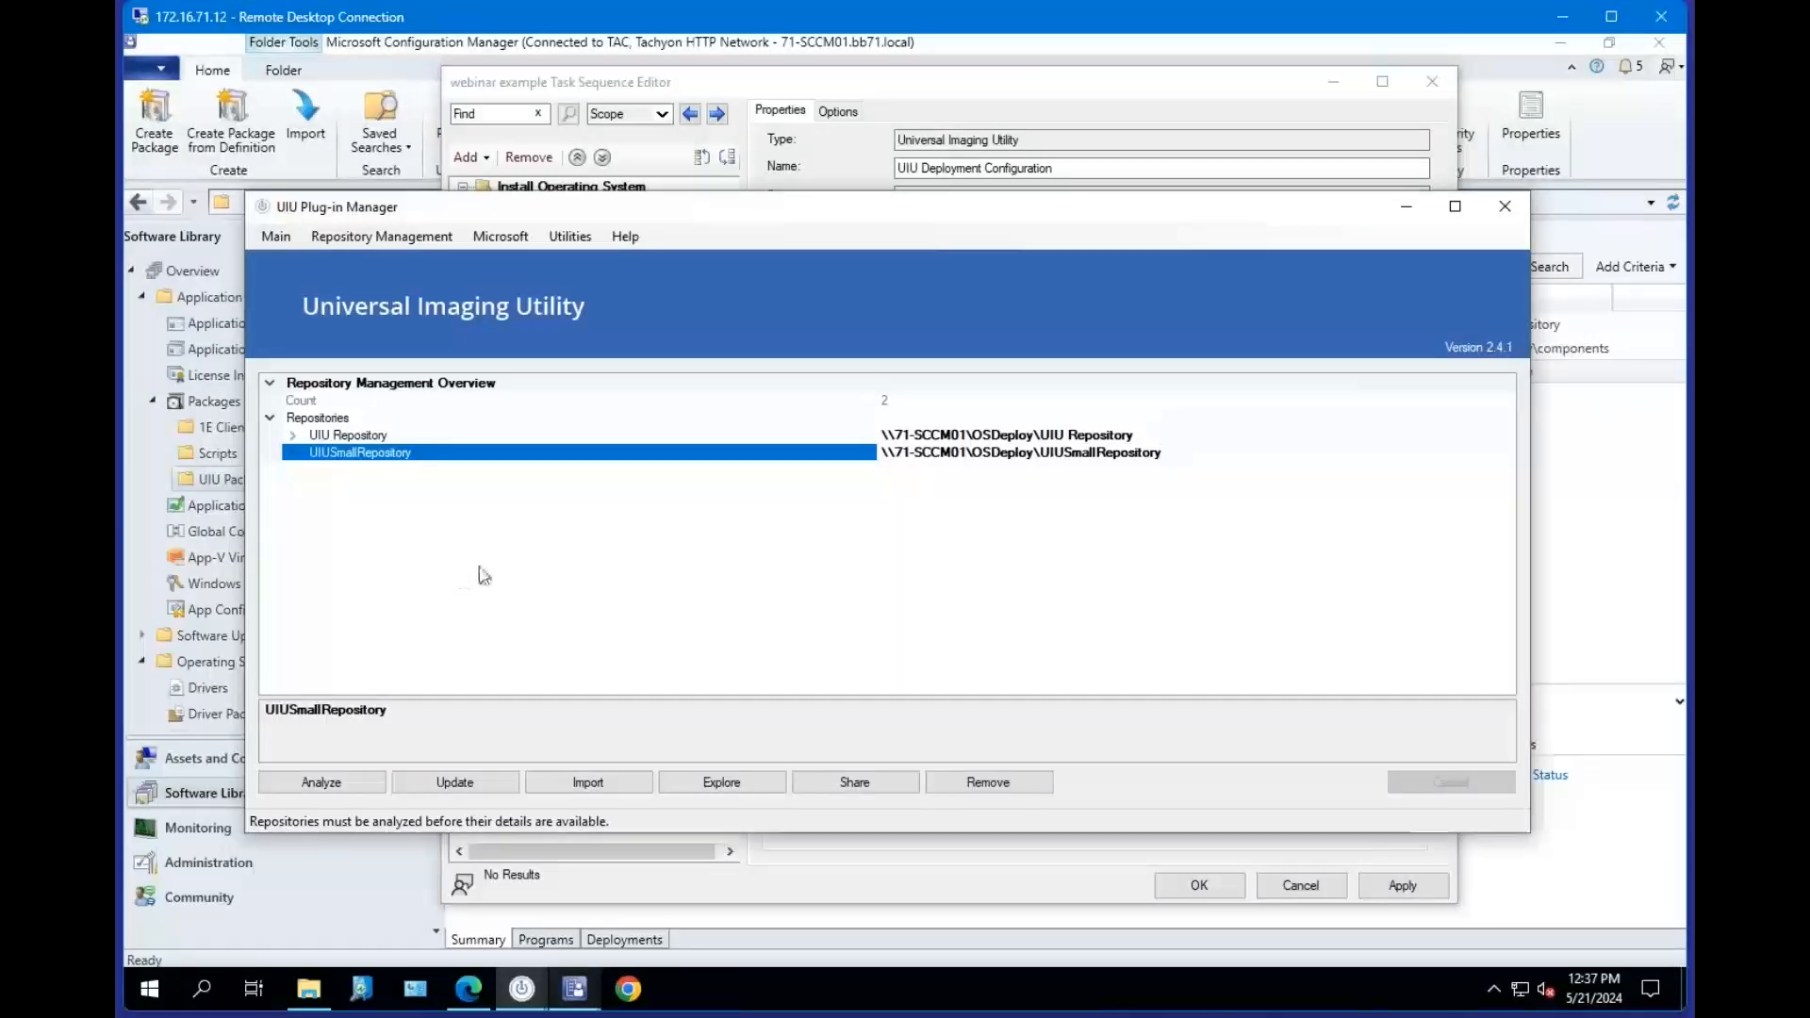
click(293, 452)
click(293, 453)
click(294, 453)
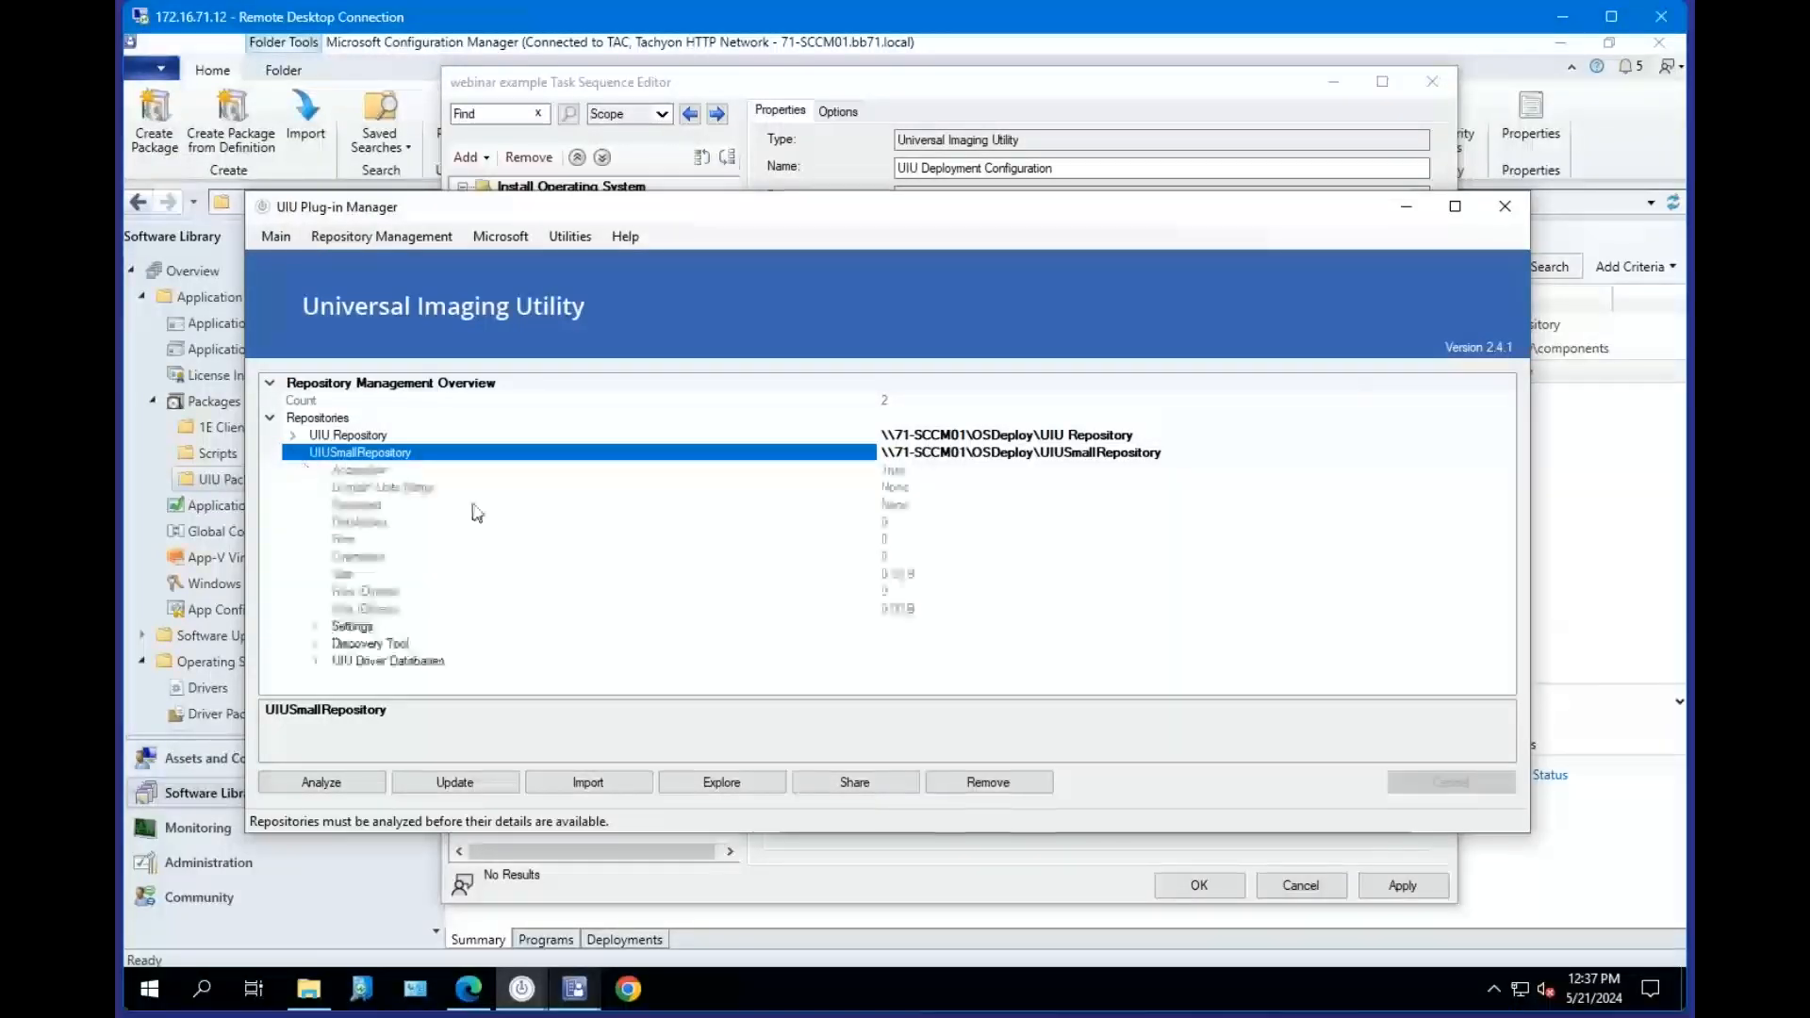
click(316, 643)
scroll(693, 577, down, 1)
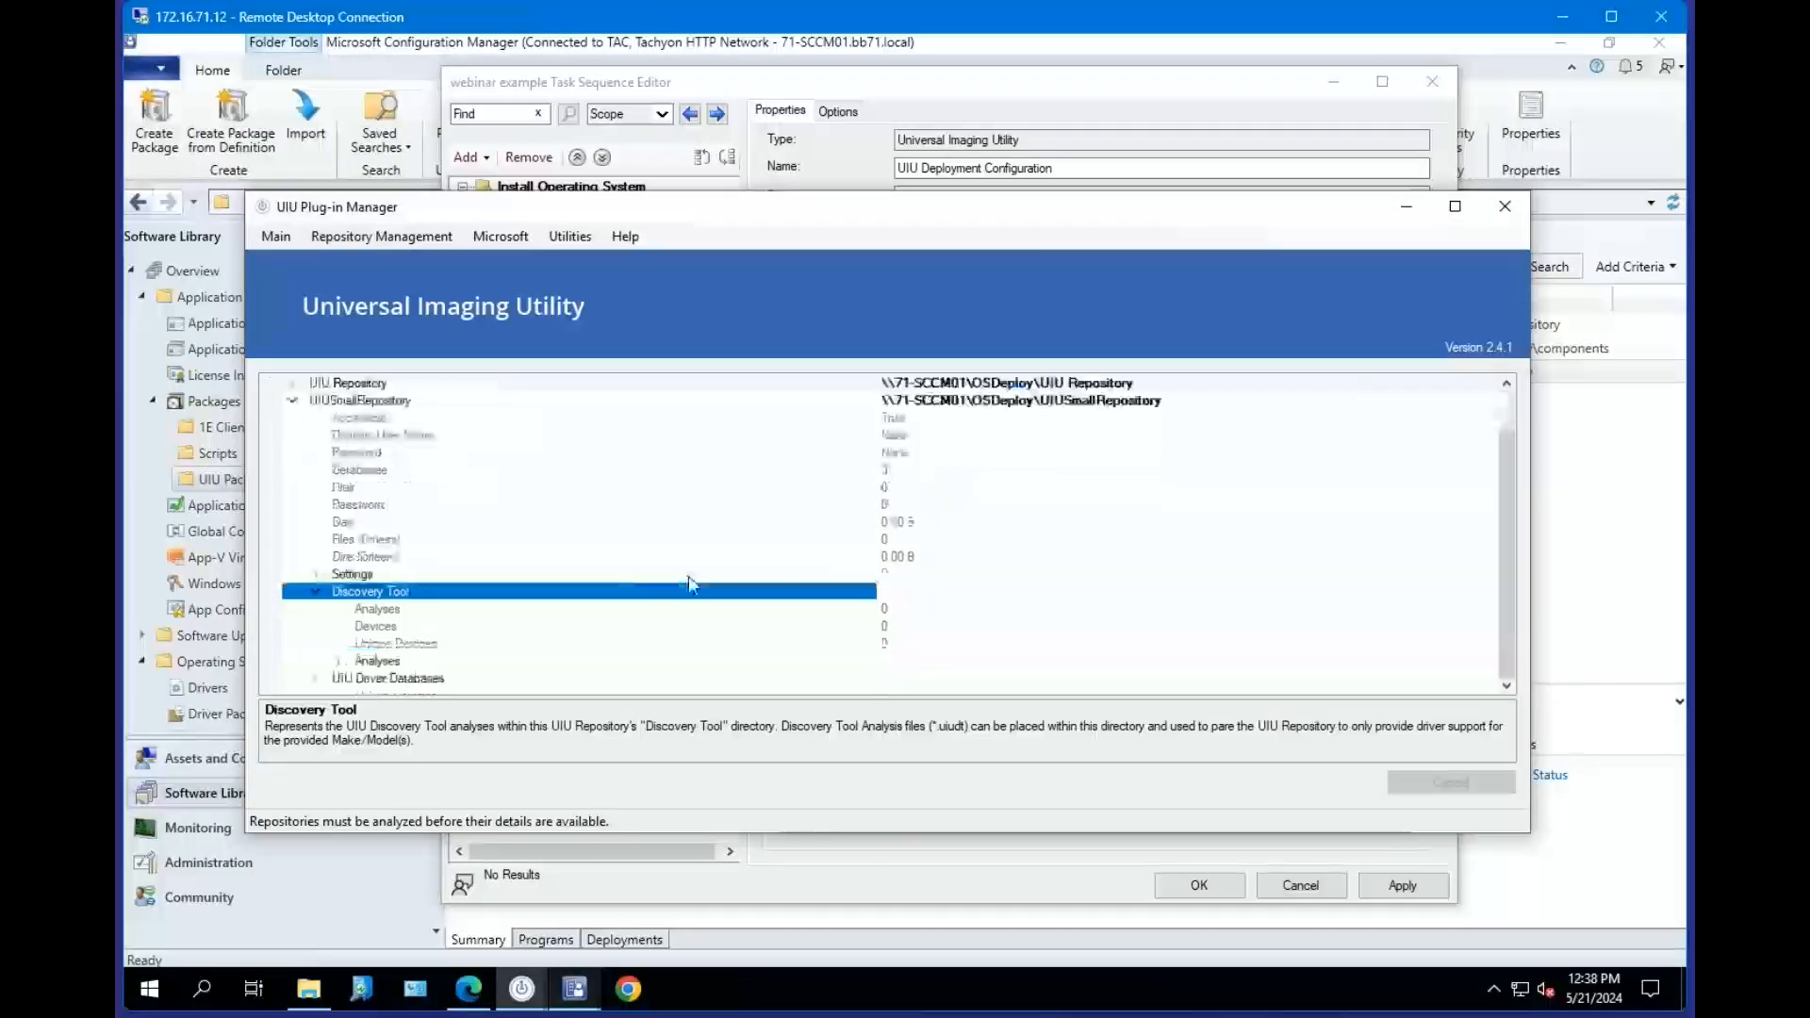
click(350, 667)
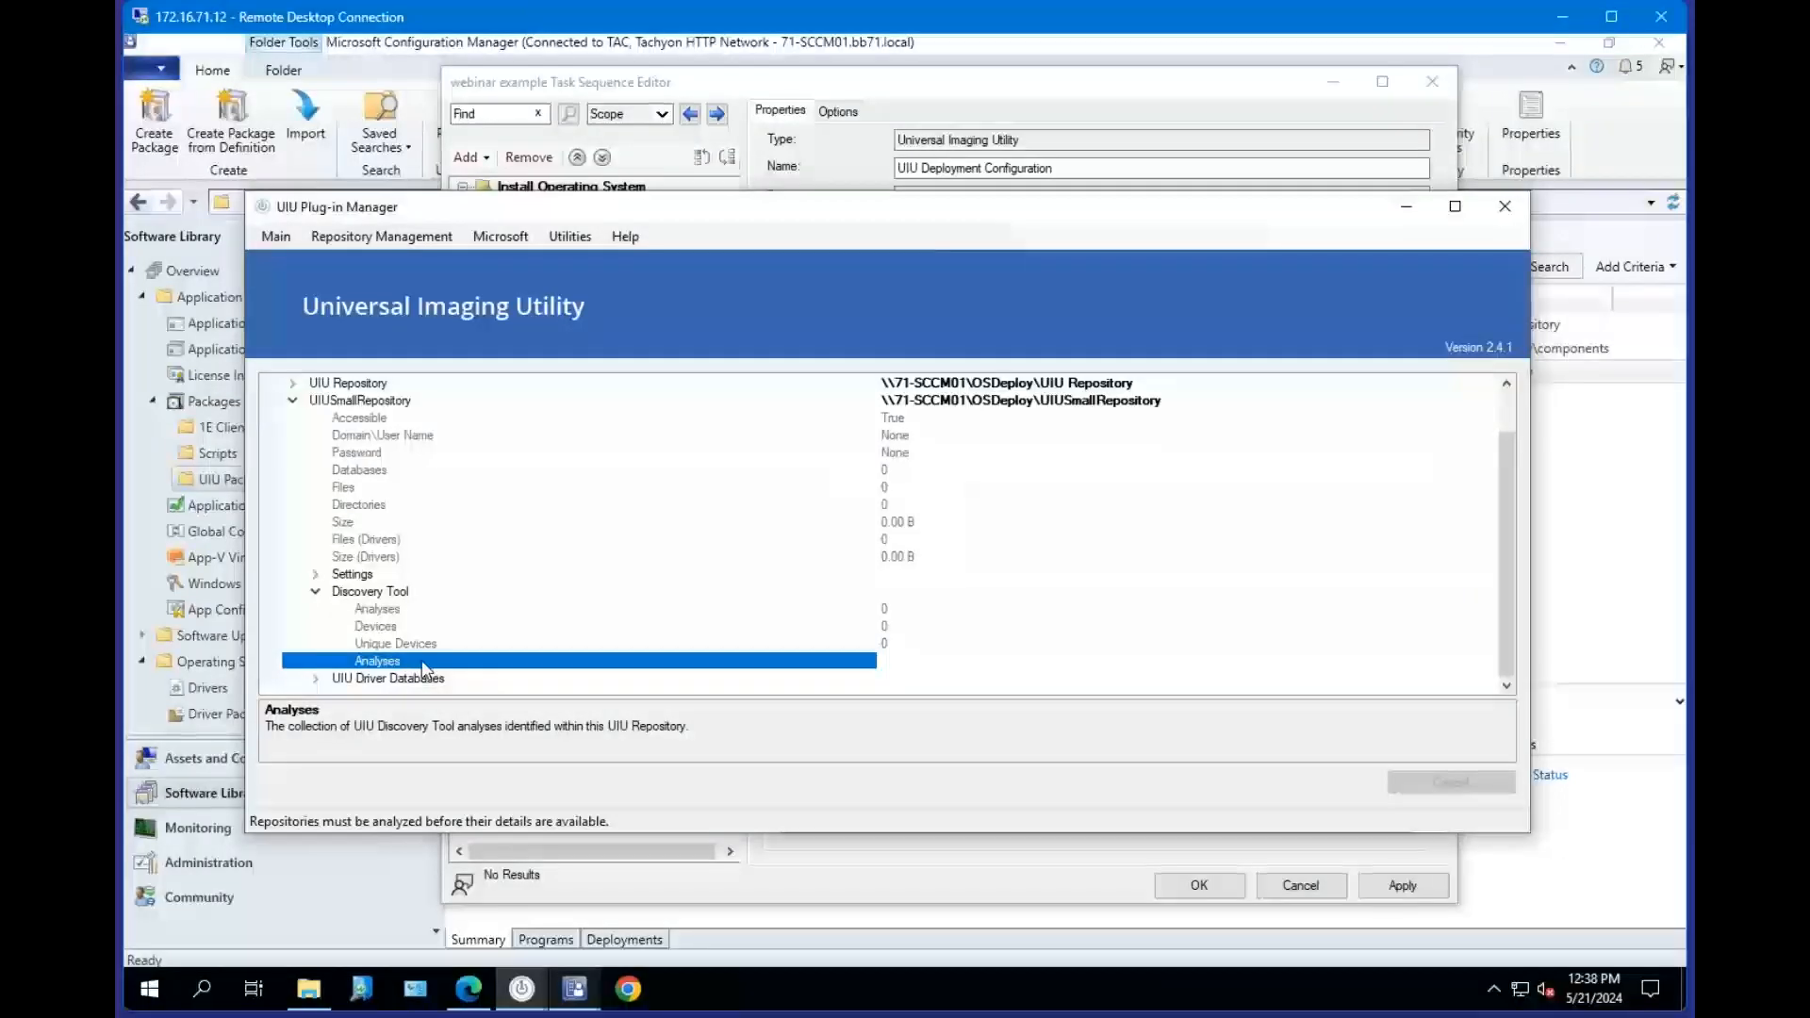
click(479, 596)
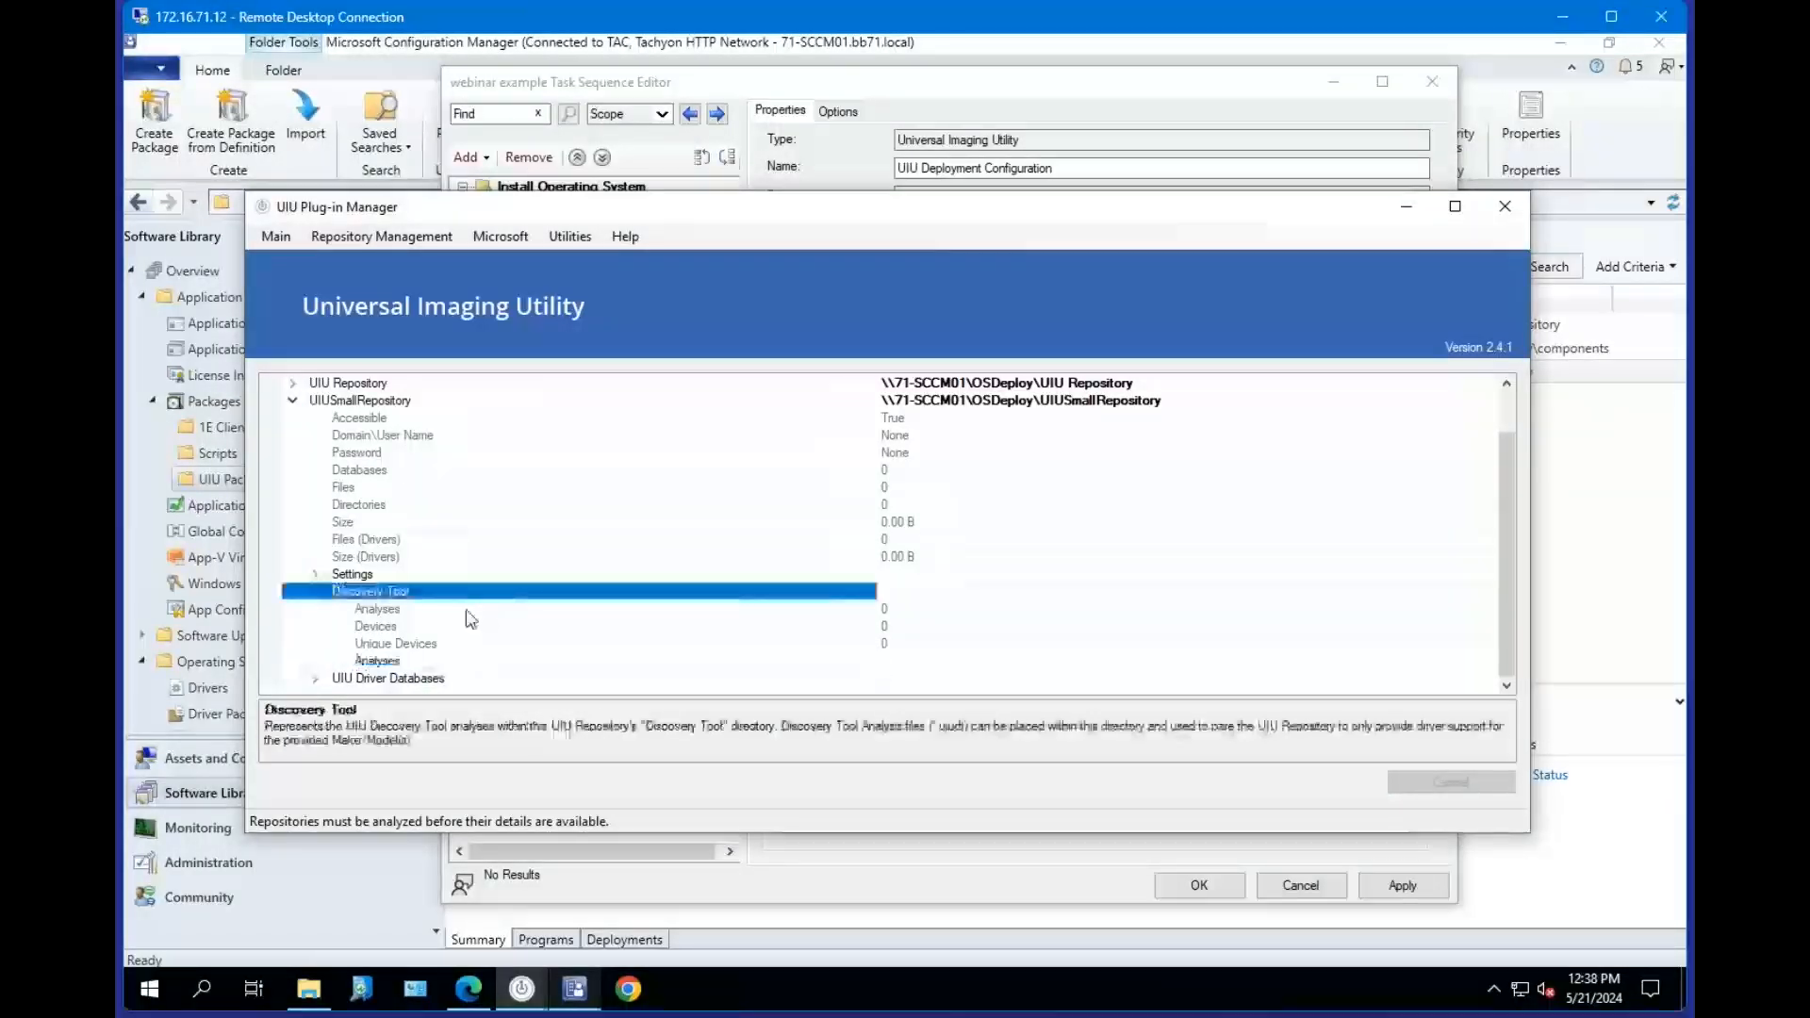
click(462, 610)
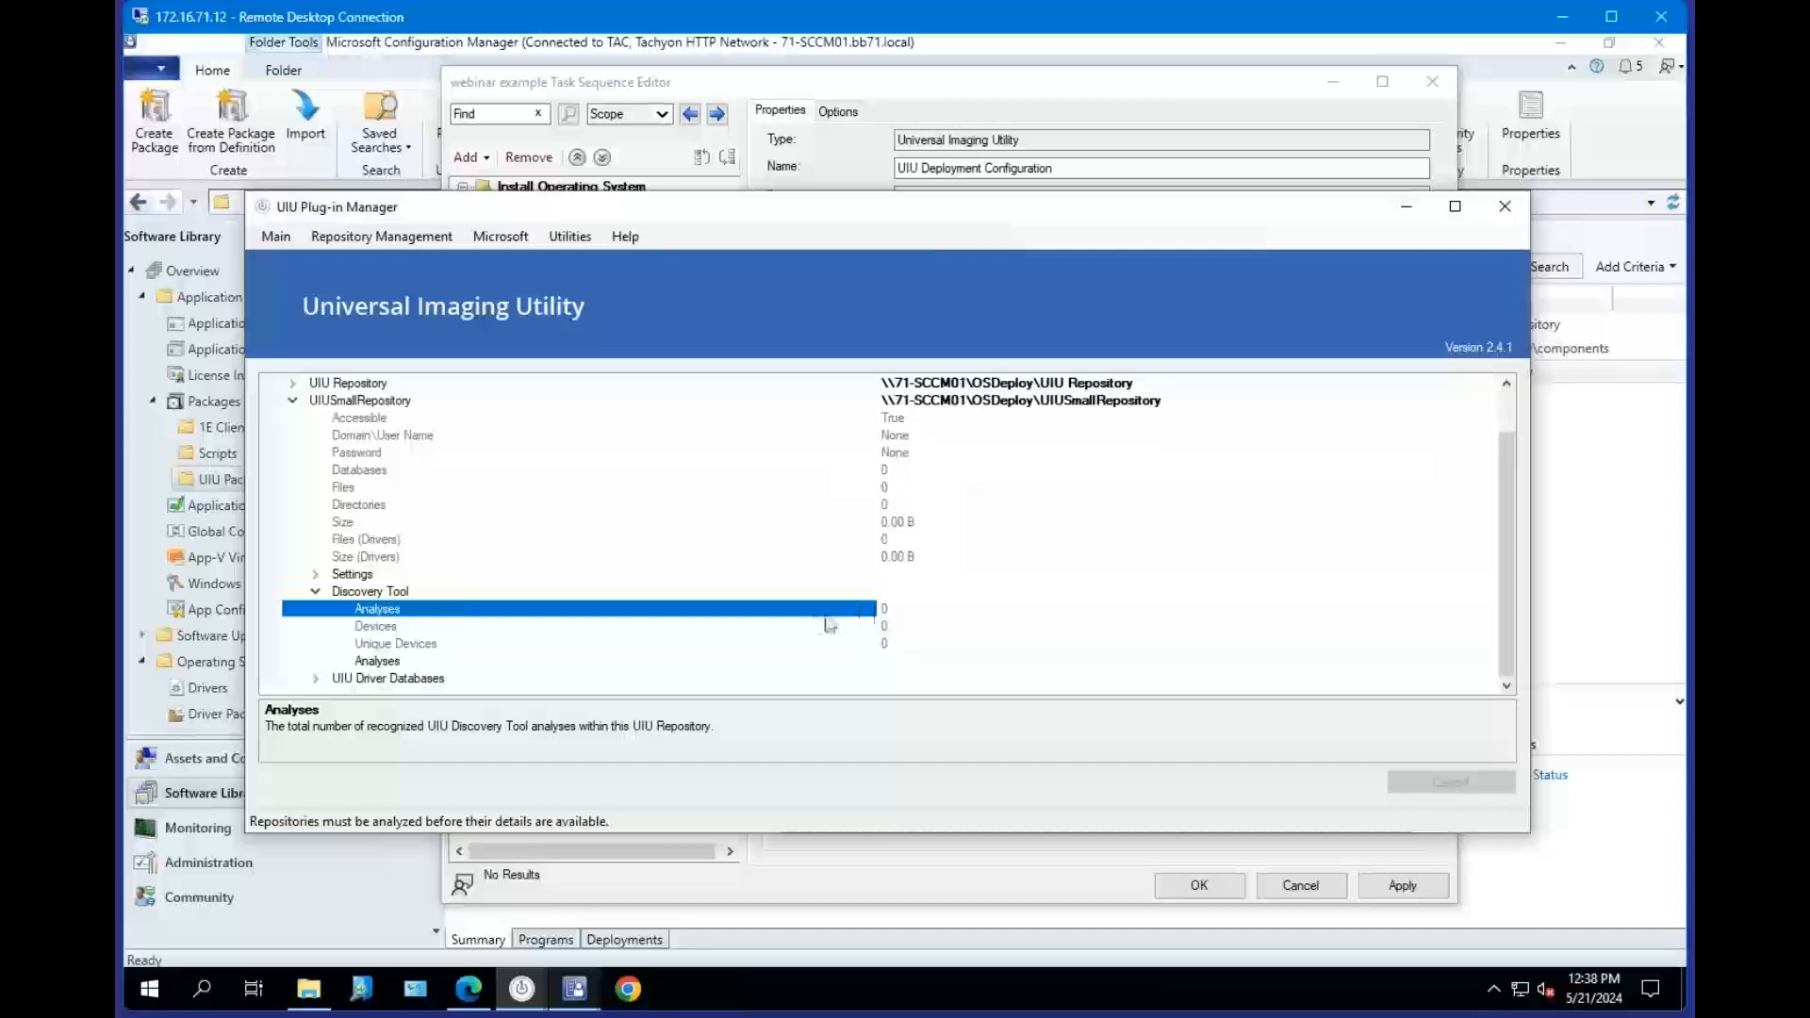
Analyze the UIUSmallRepository repository and inspect its Discovery Tool analyses.
click(364, 401)
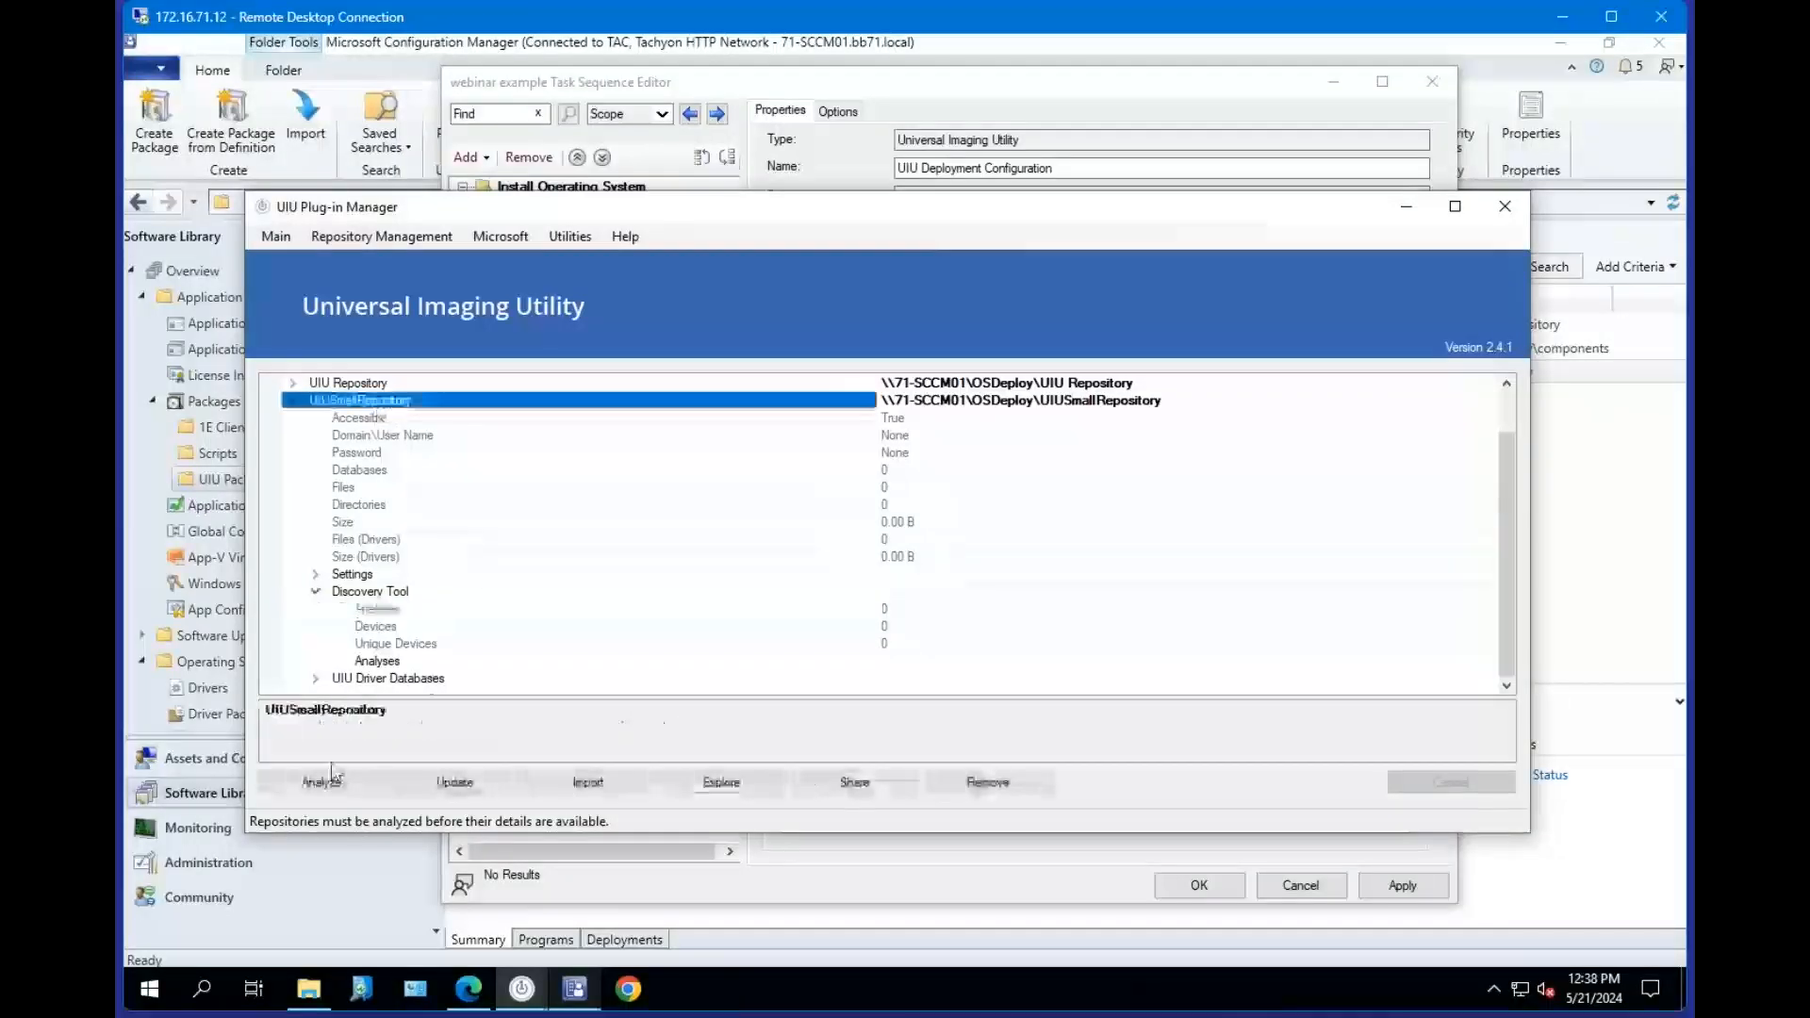
click(332, 775)
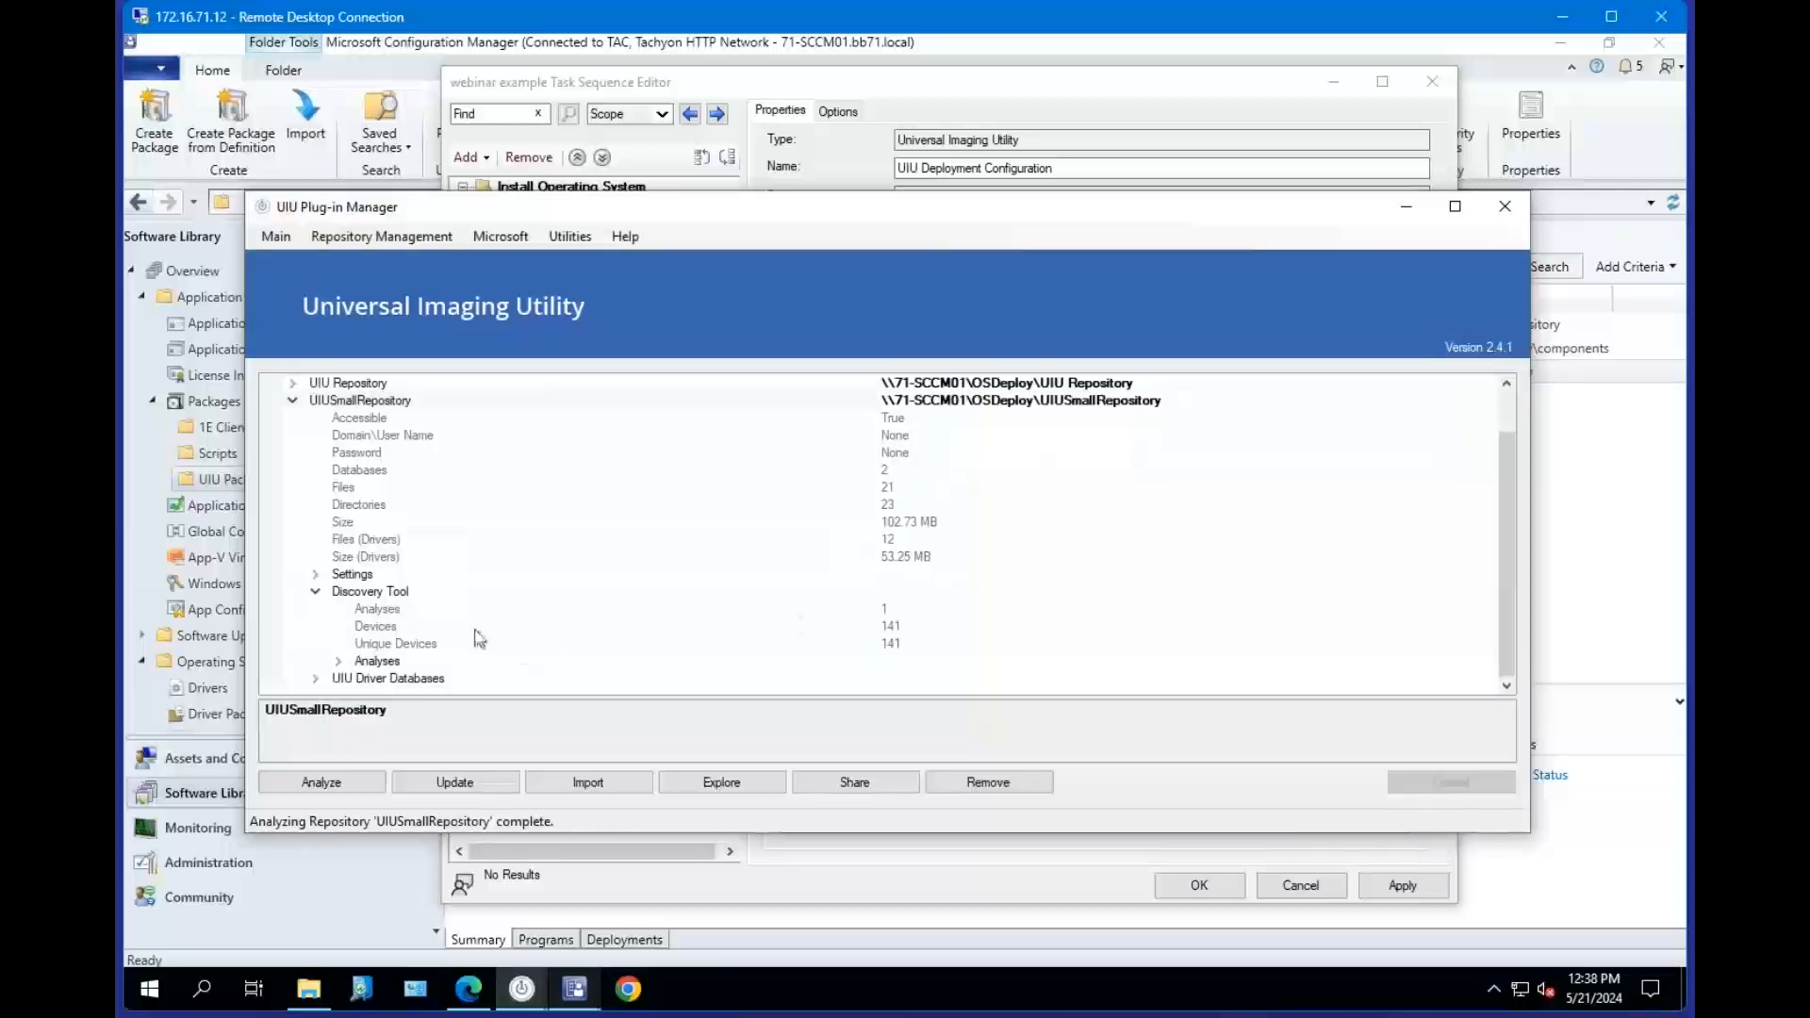
click(381, 611)
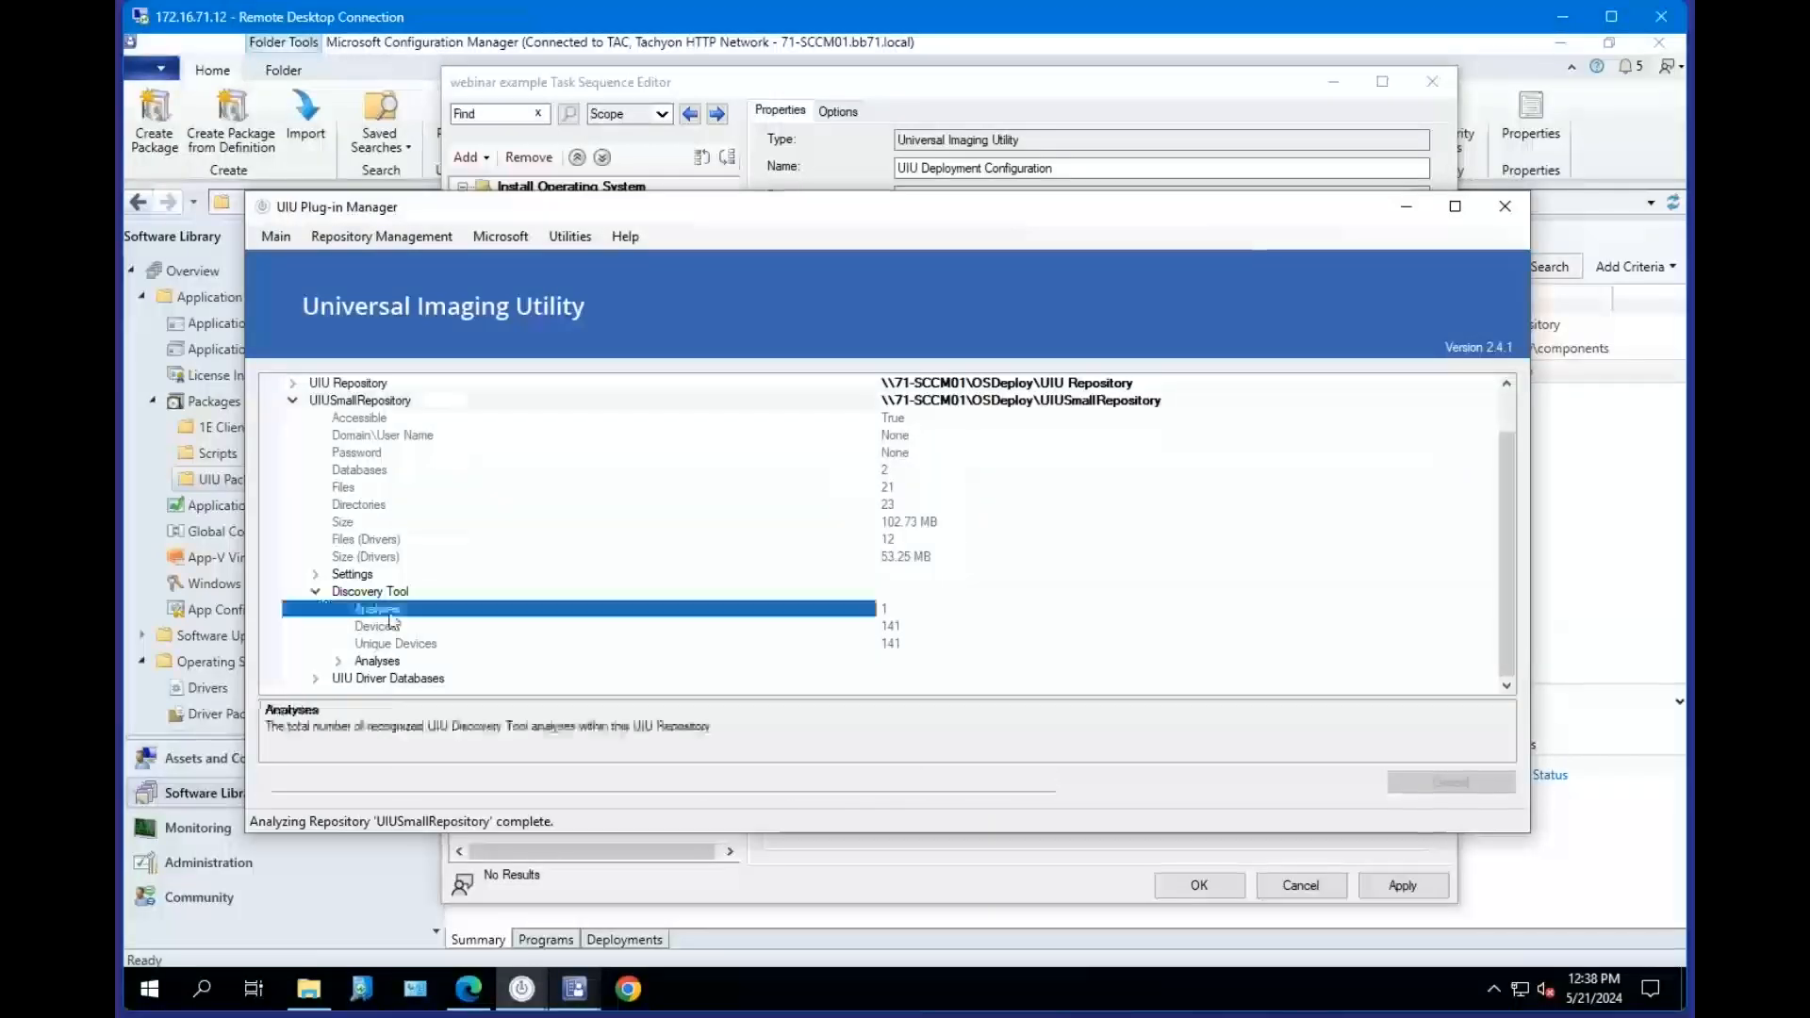
Expand the UIUSmallRepository's Discovery Tool analyses and inspect its device and size properties.
double_click(349, 662)
click(749, 662)
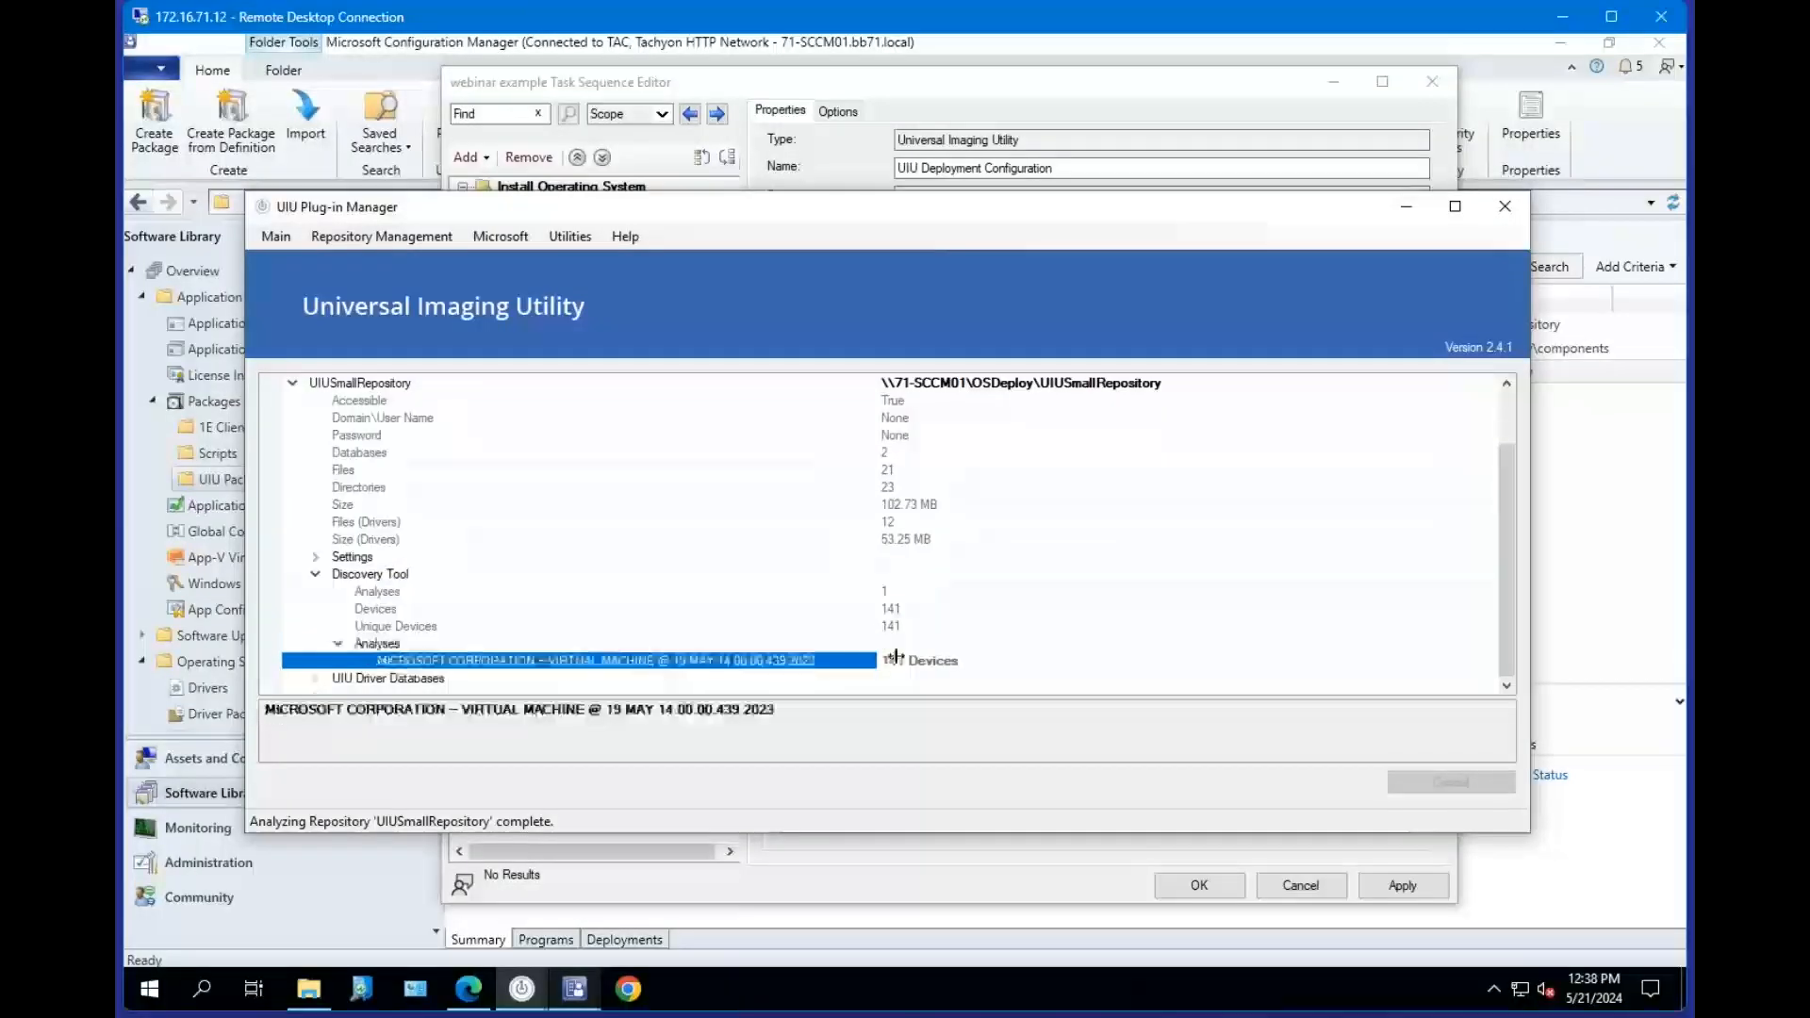
click(897, 608)
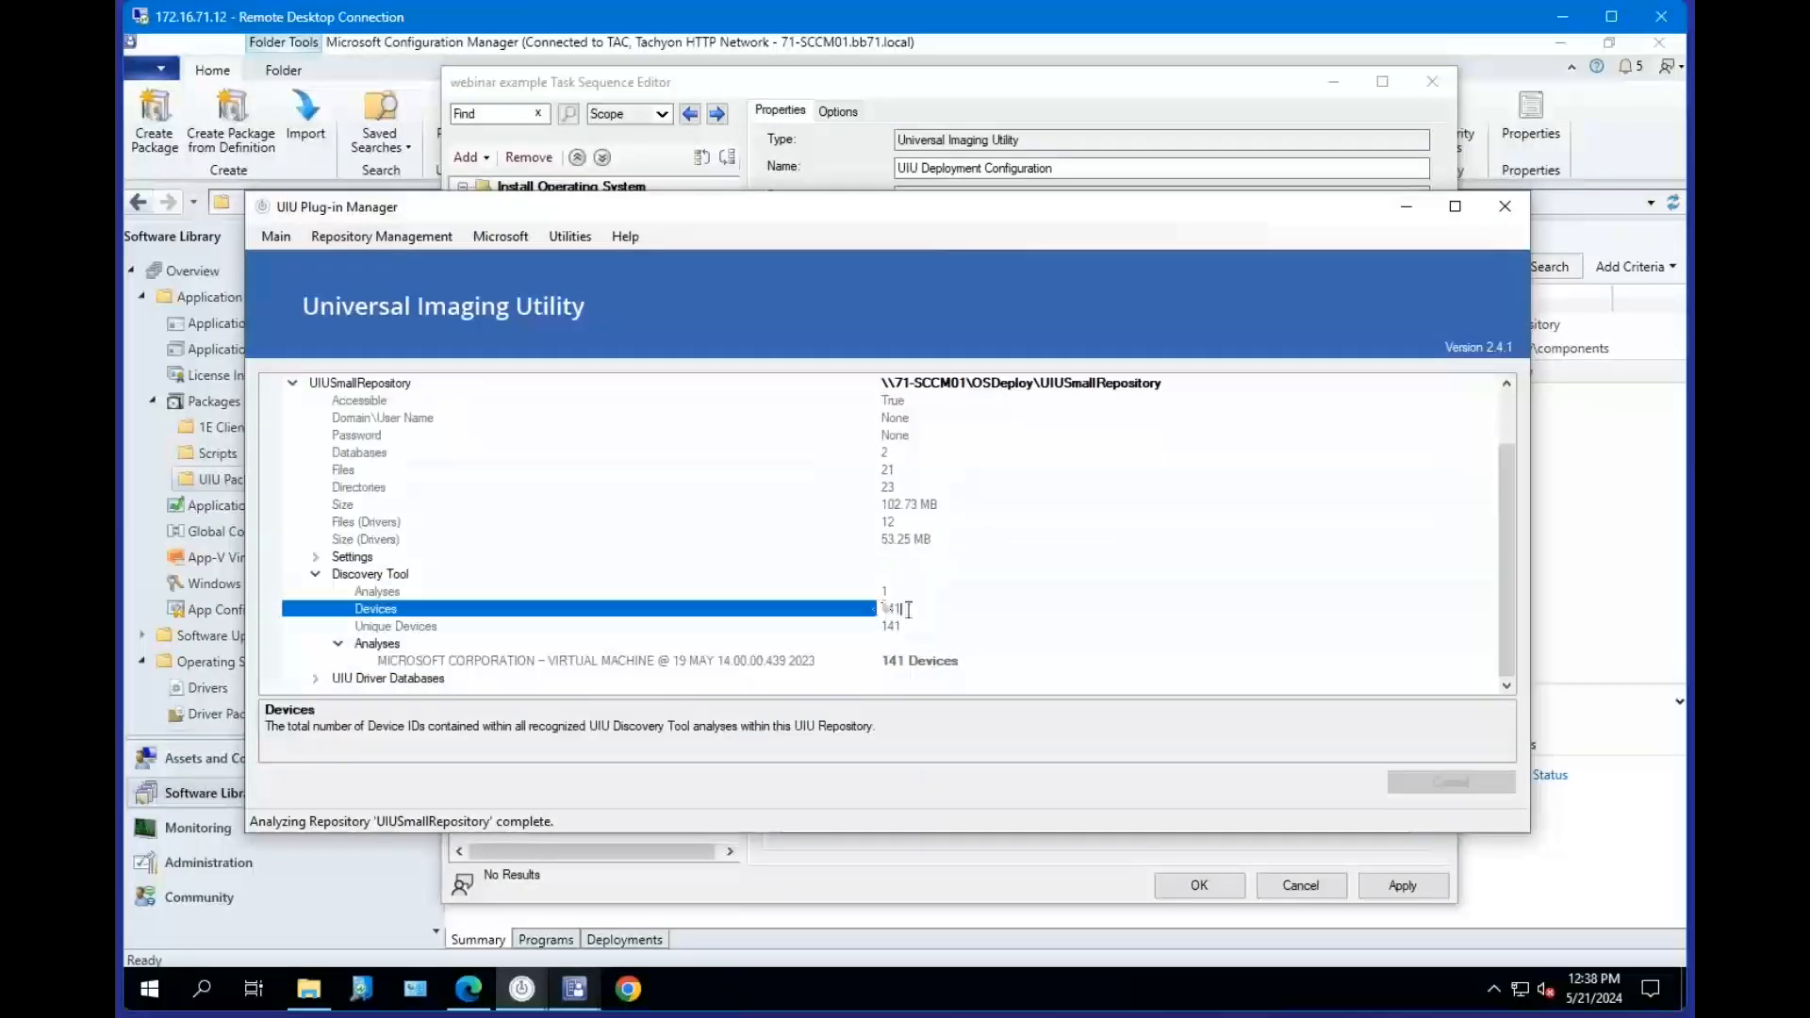
click(896, 608)
click(401, 506)
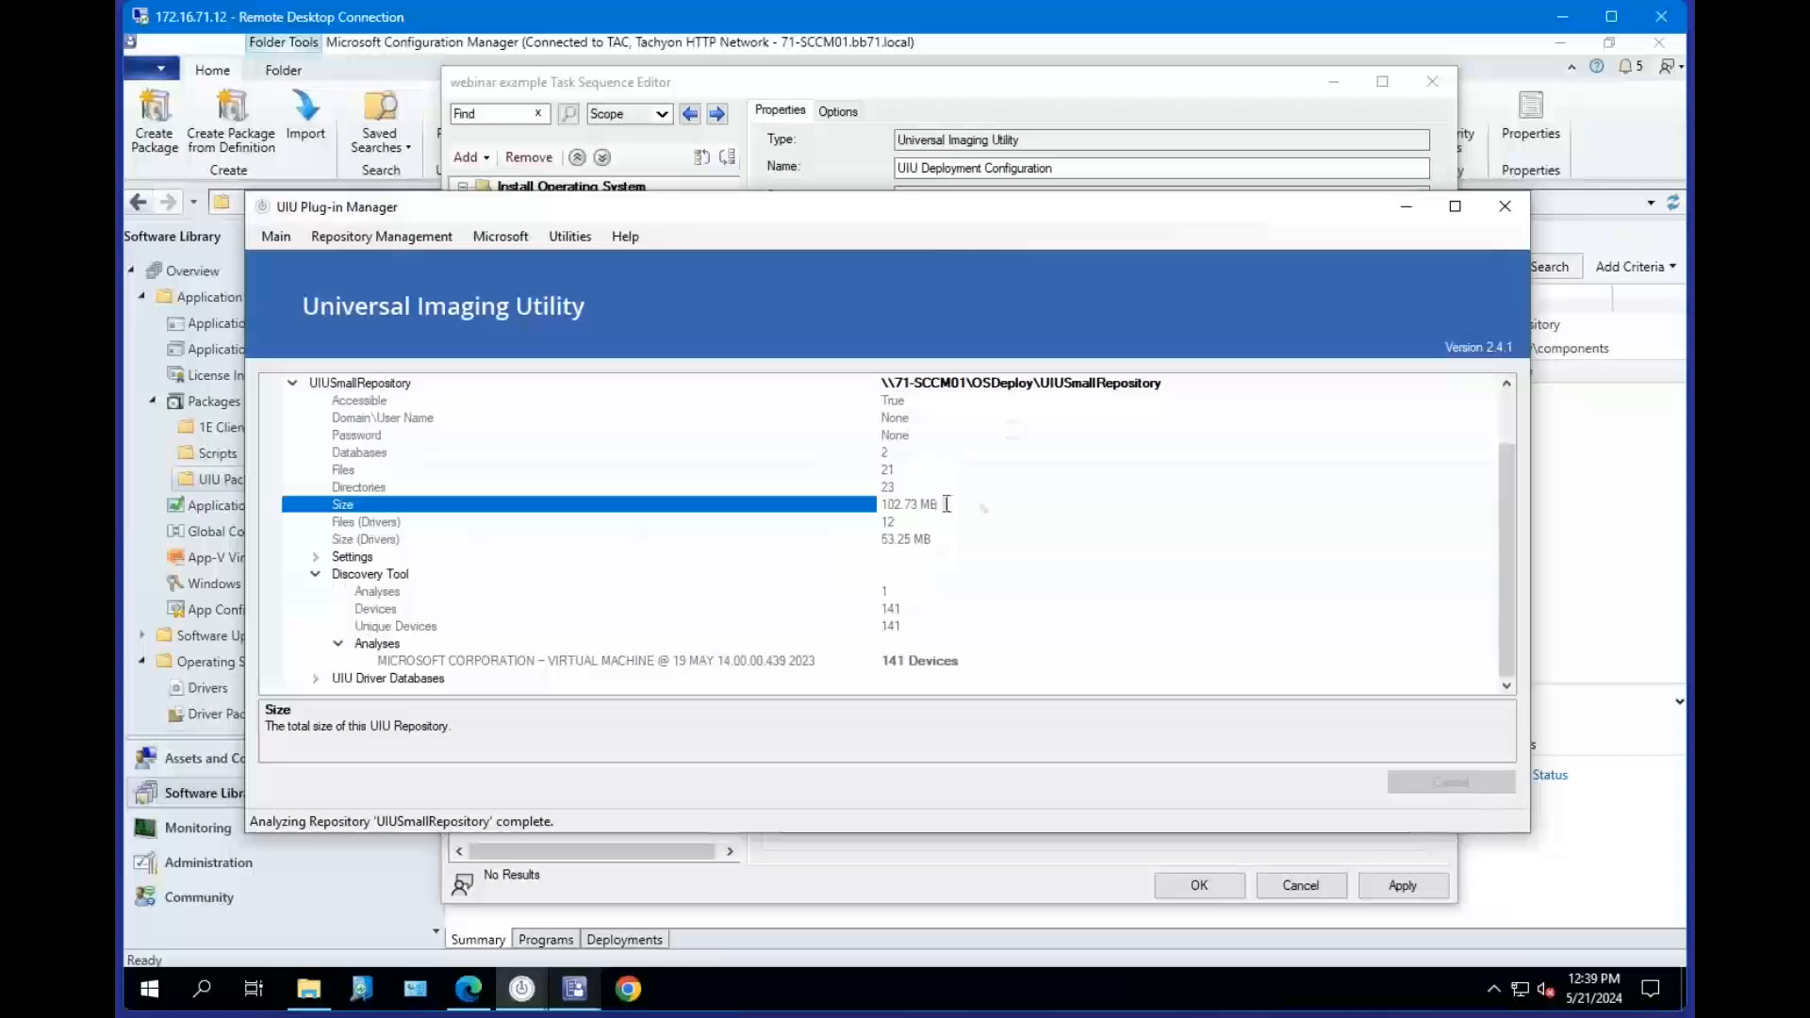
click(934, 539)
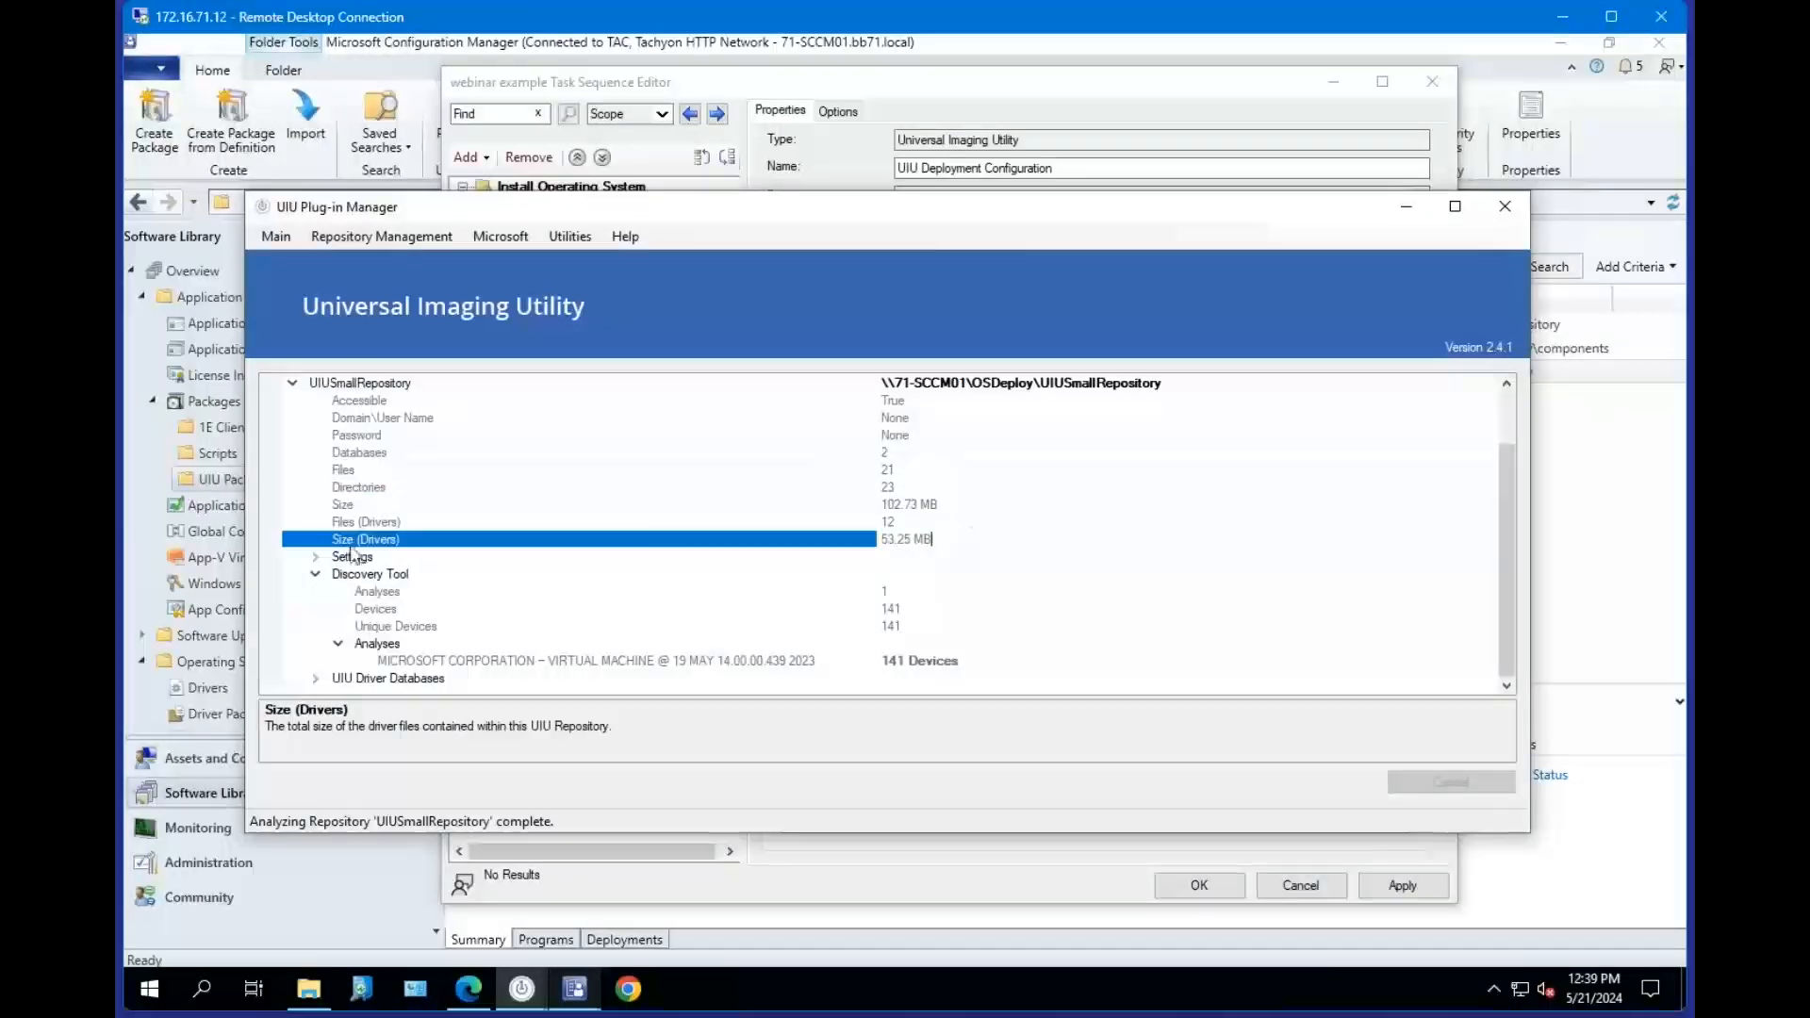
drag(1012, 541, 884, 540)
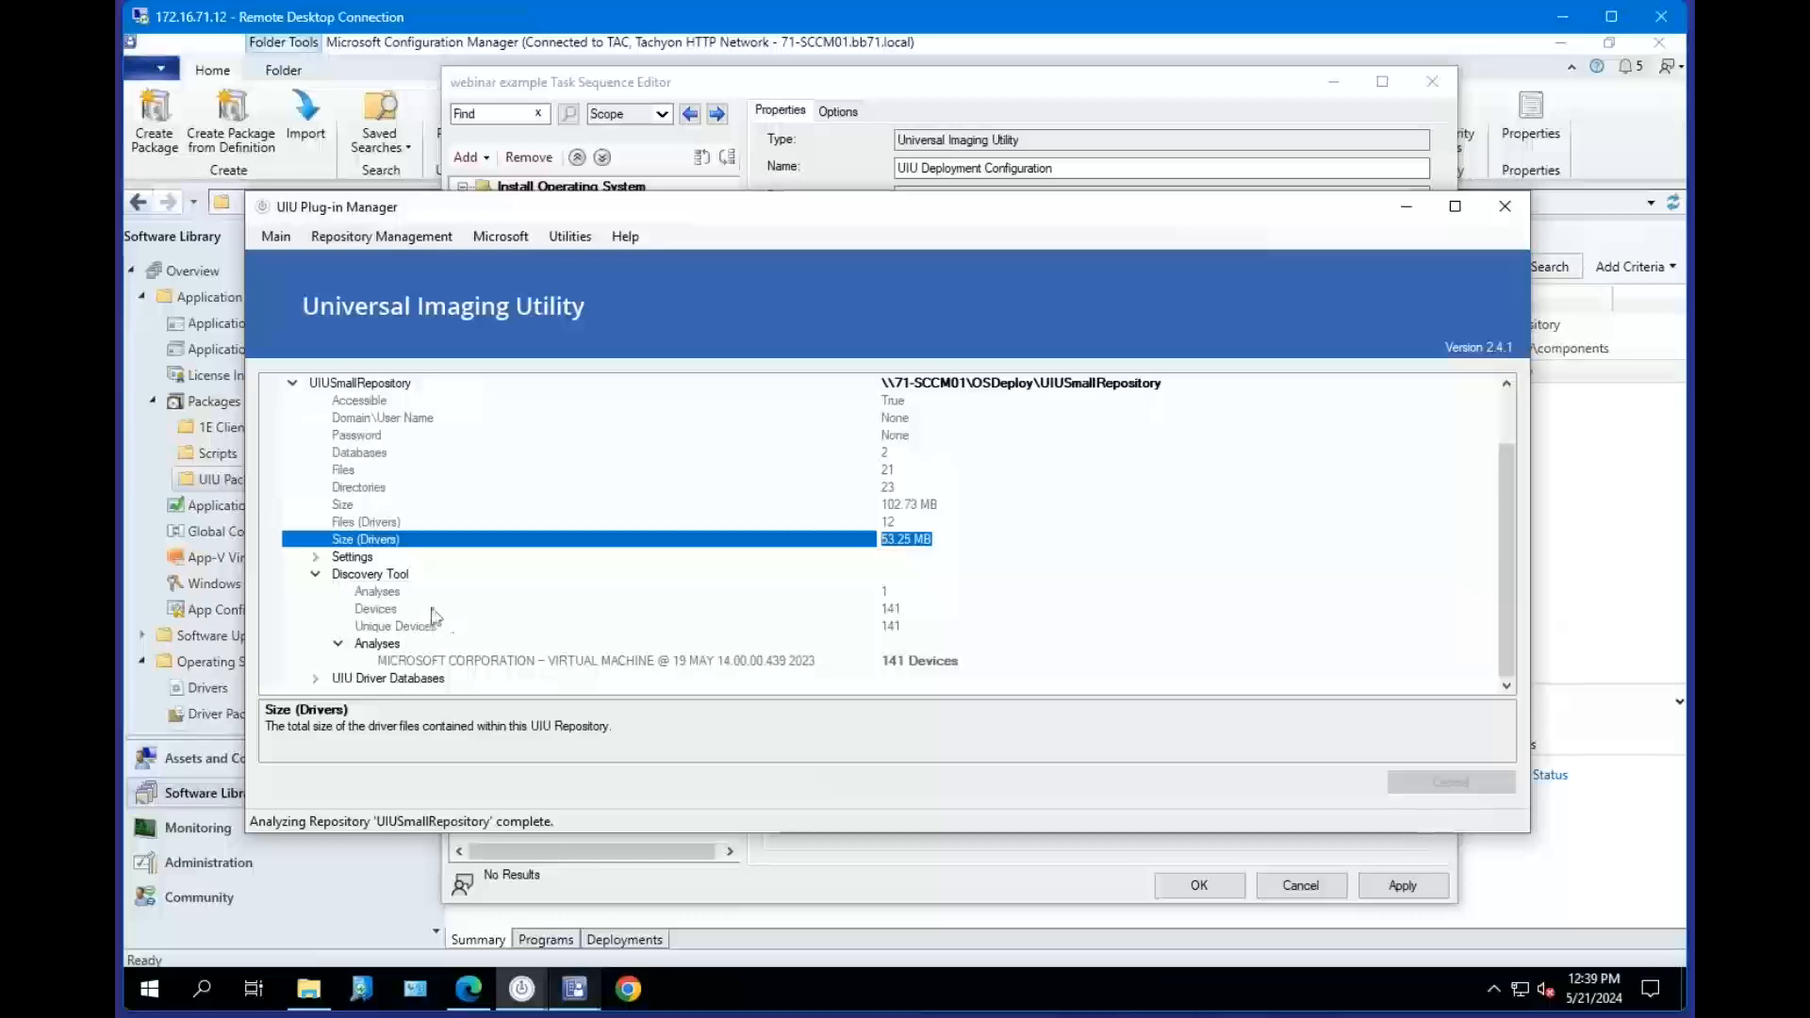
Expand the repository's UIU Driver Databases and review the repository's file and size properties.
click(317, 679)
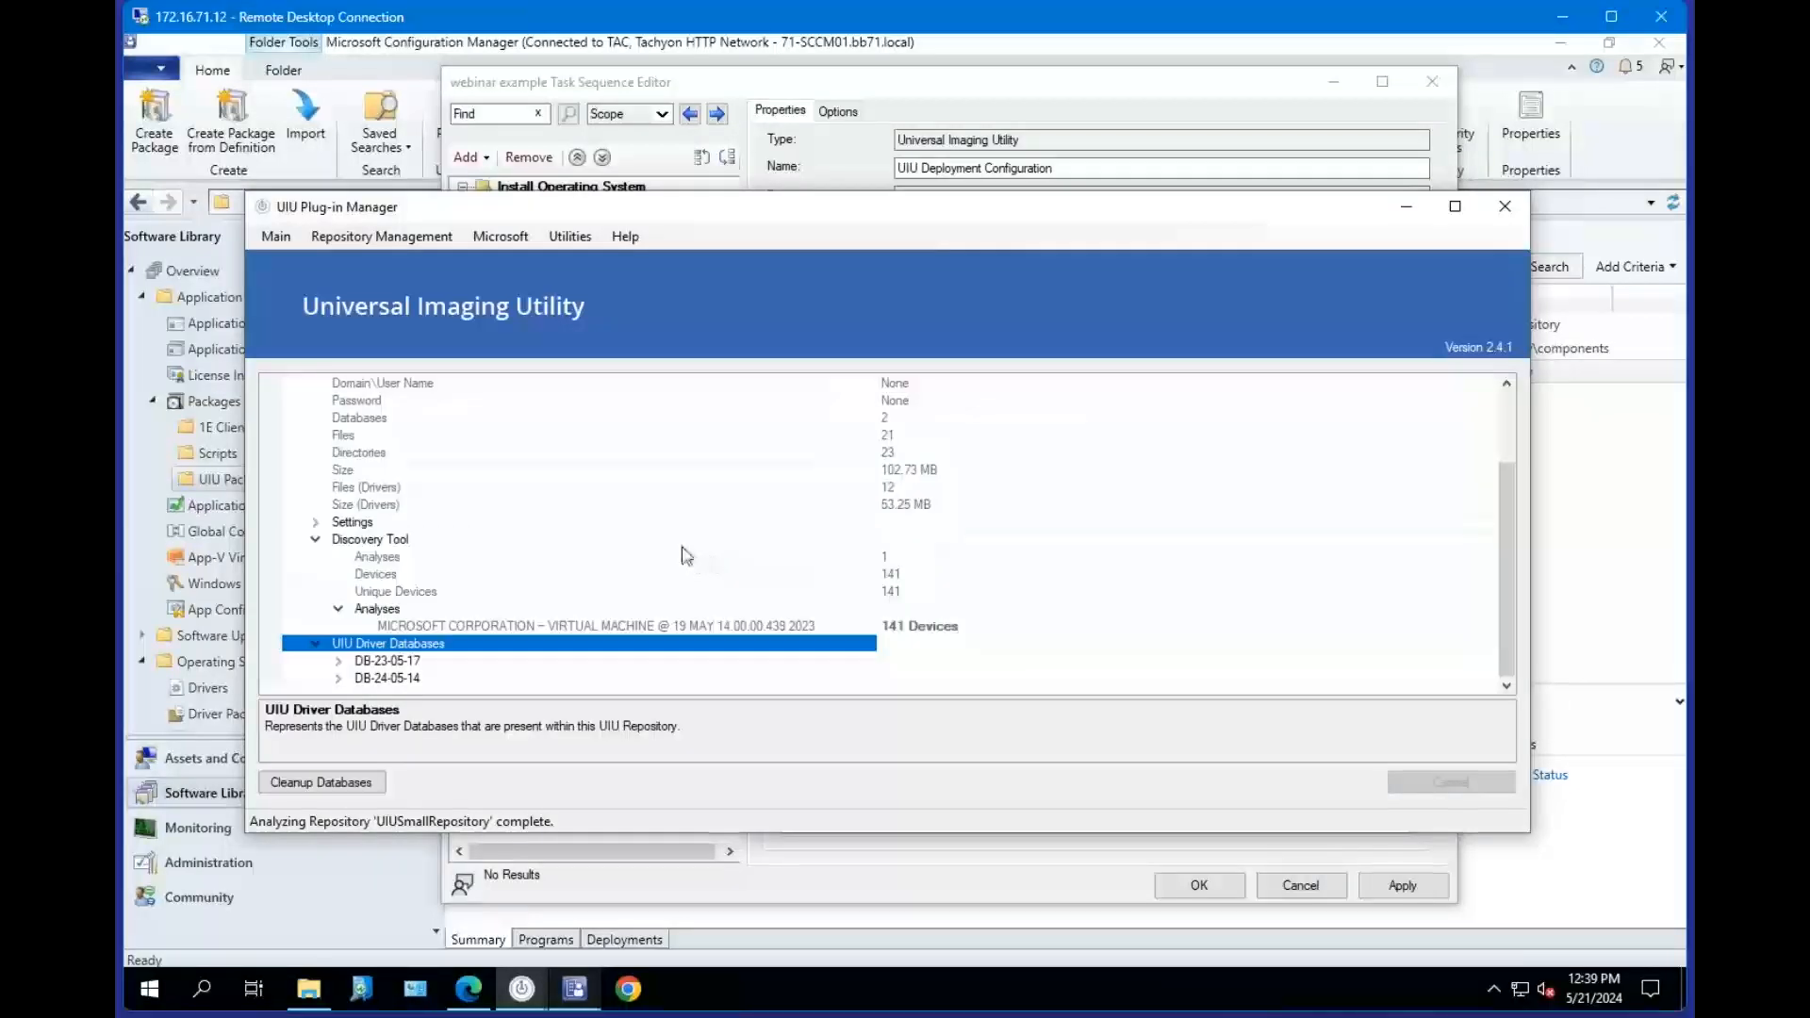
scroll(685, 555, up, 1)
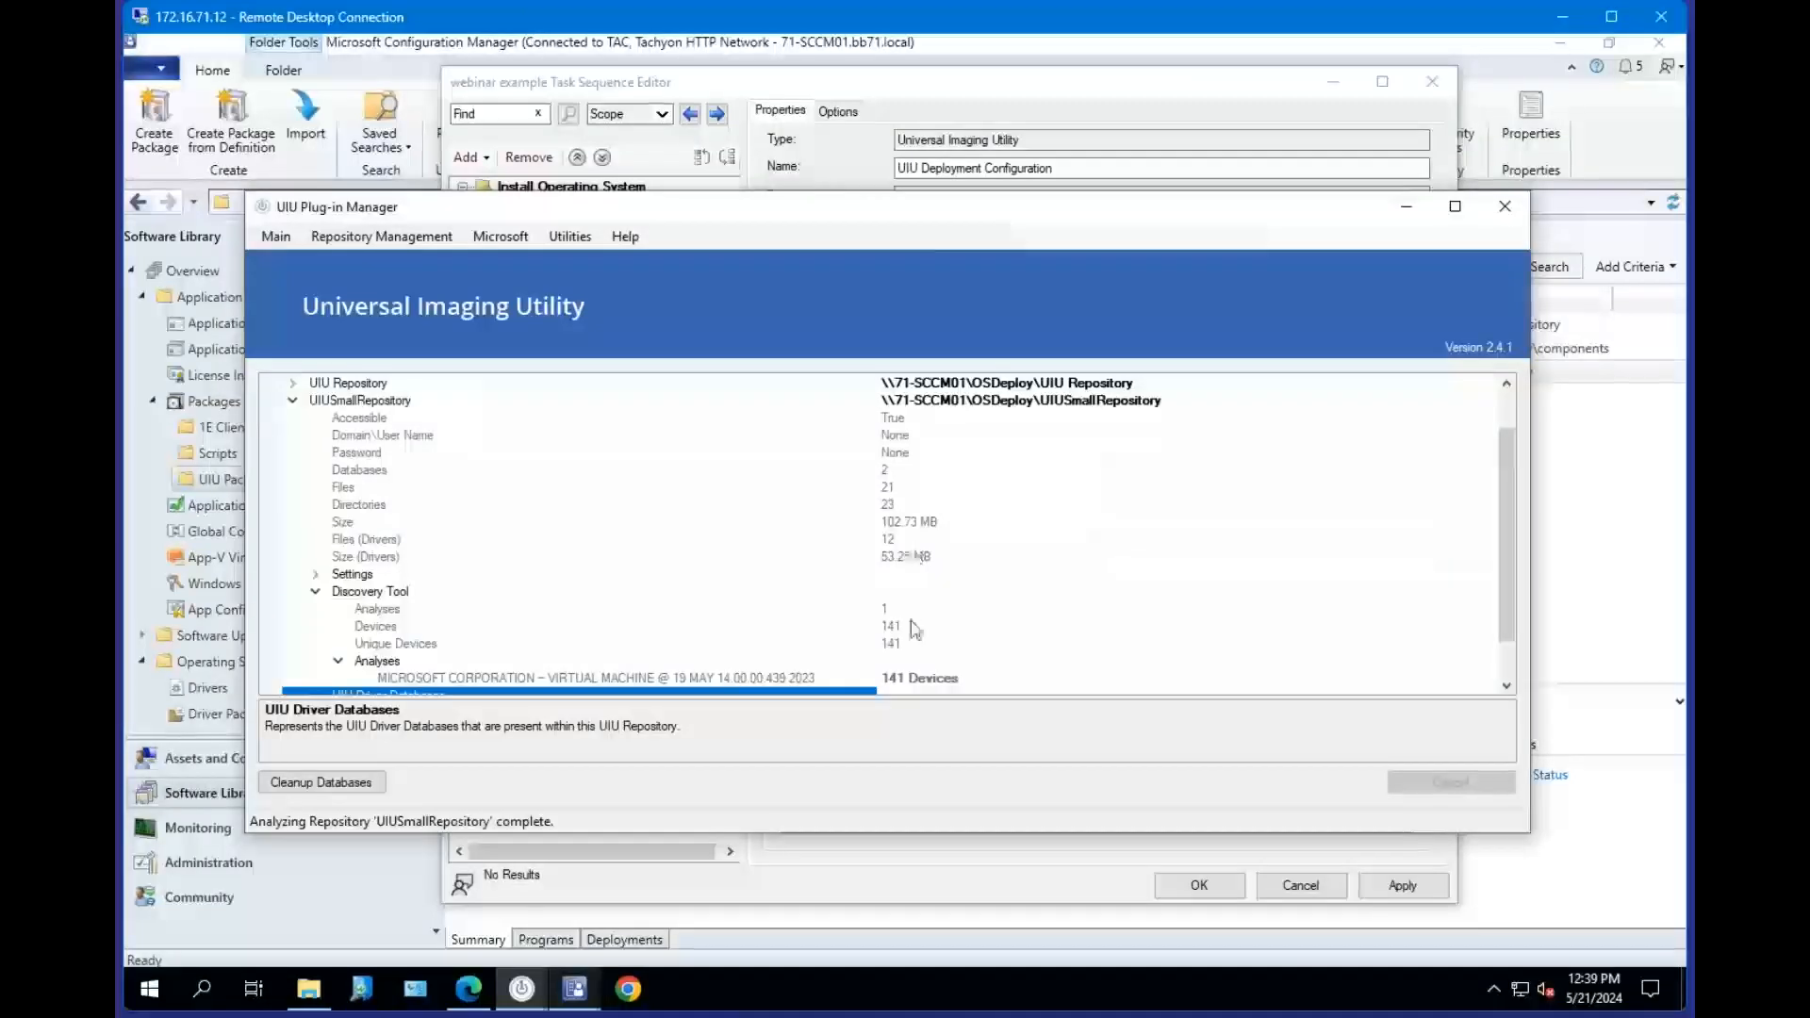
click(961, 557)
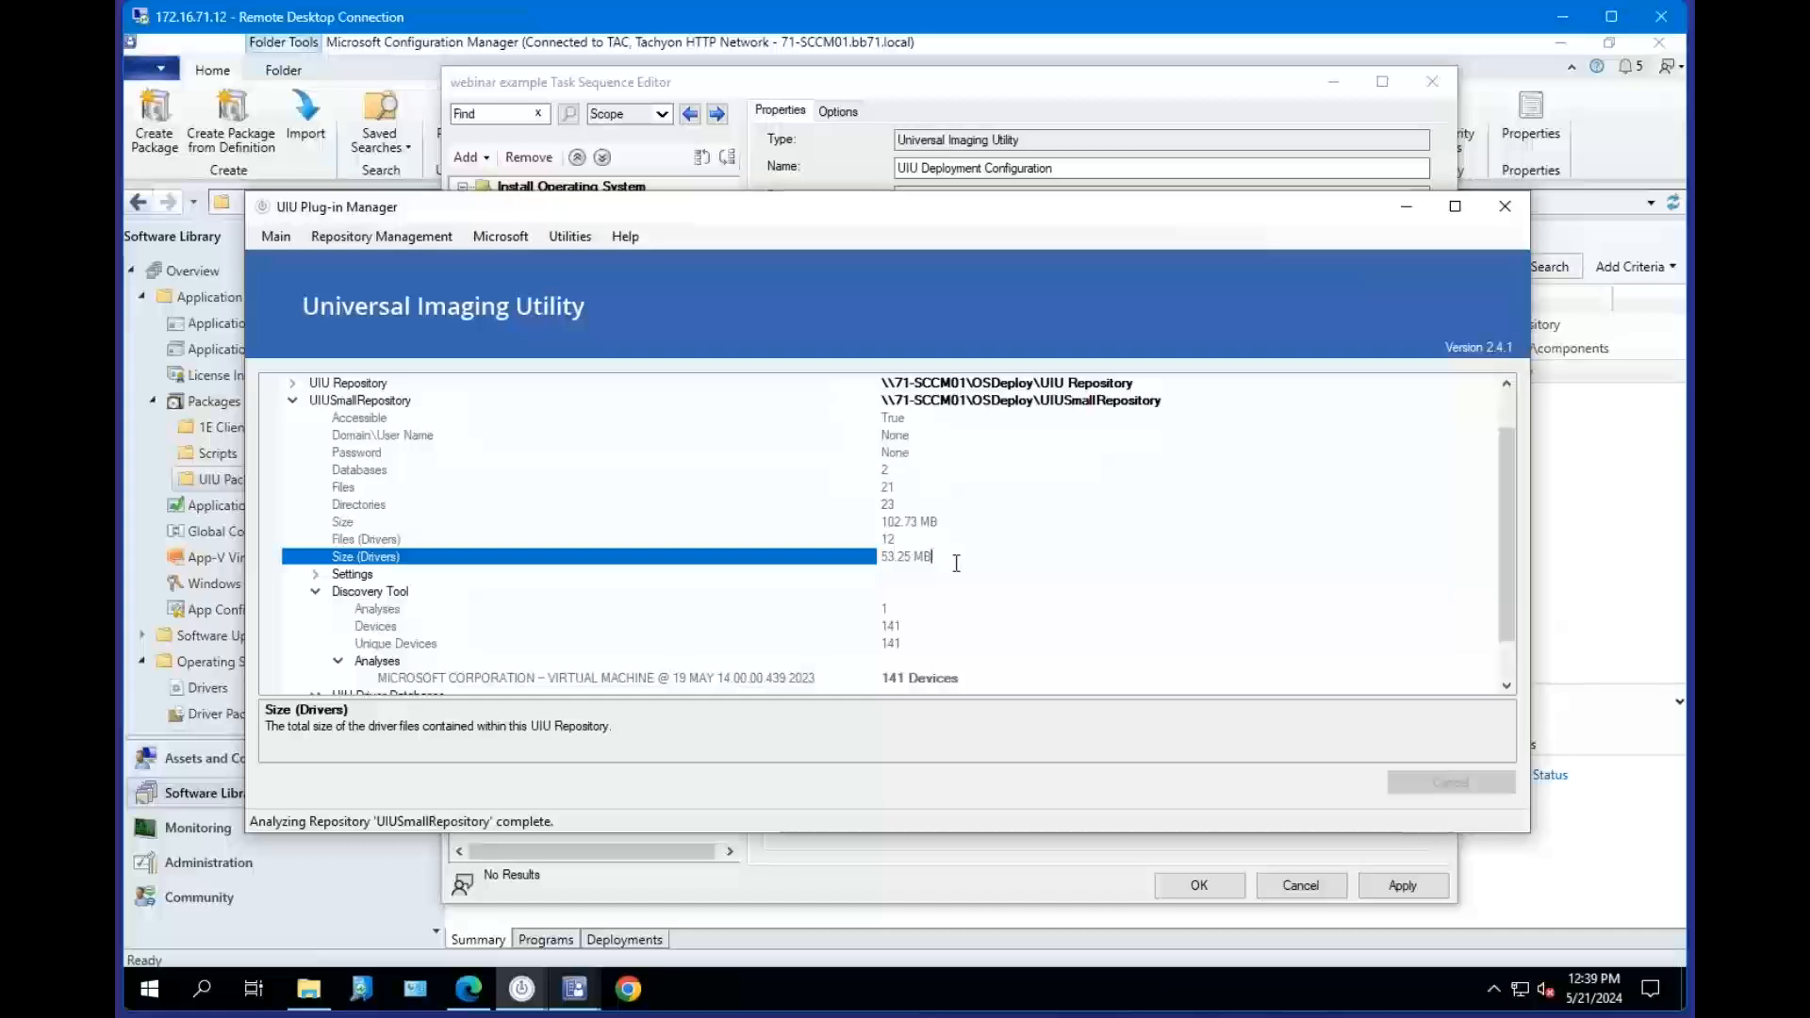
key(Up)
key(Up)
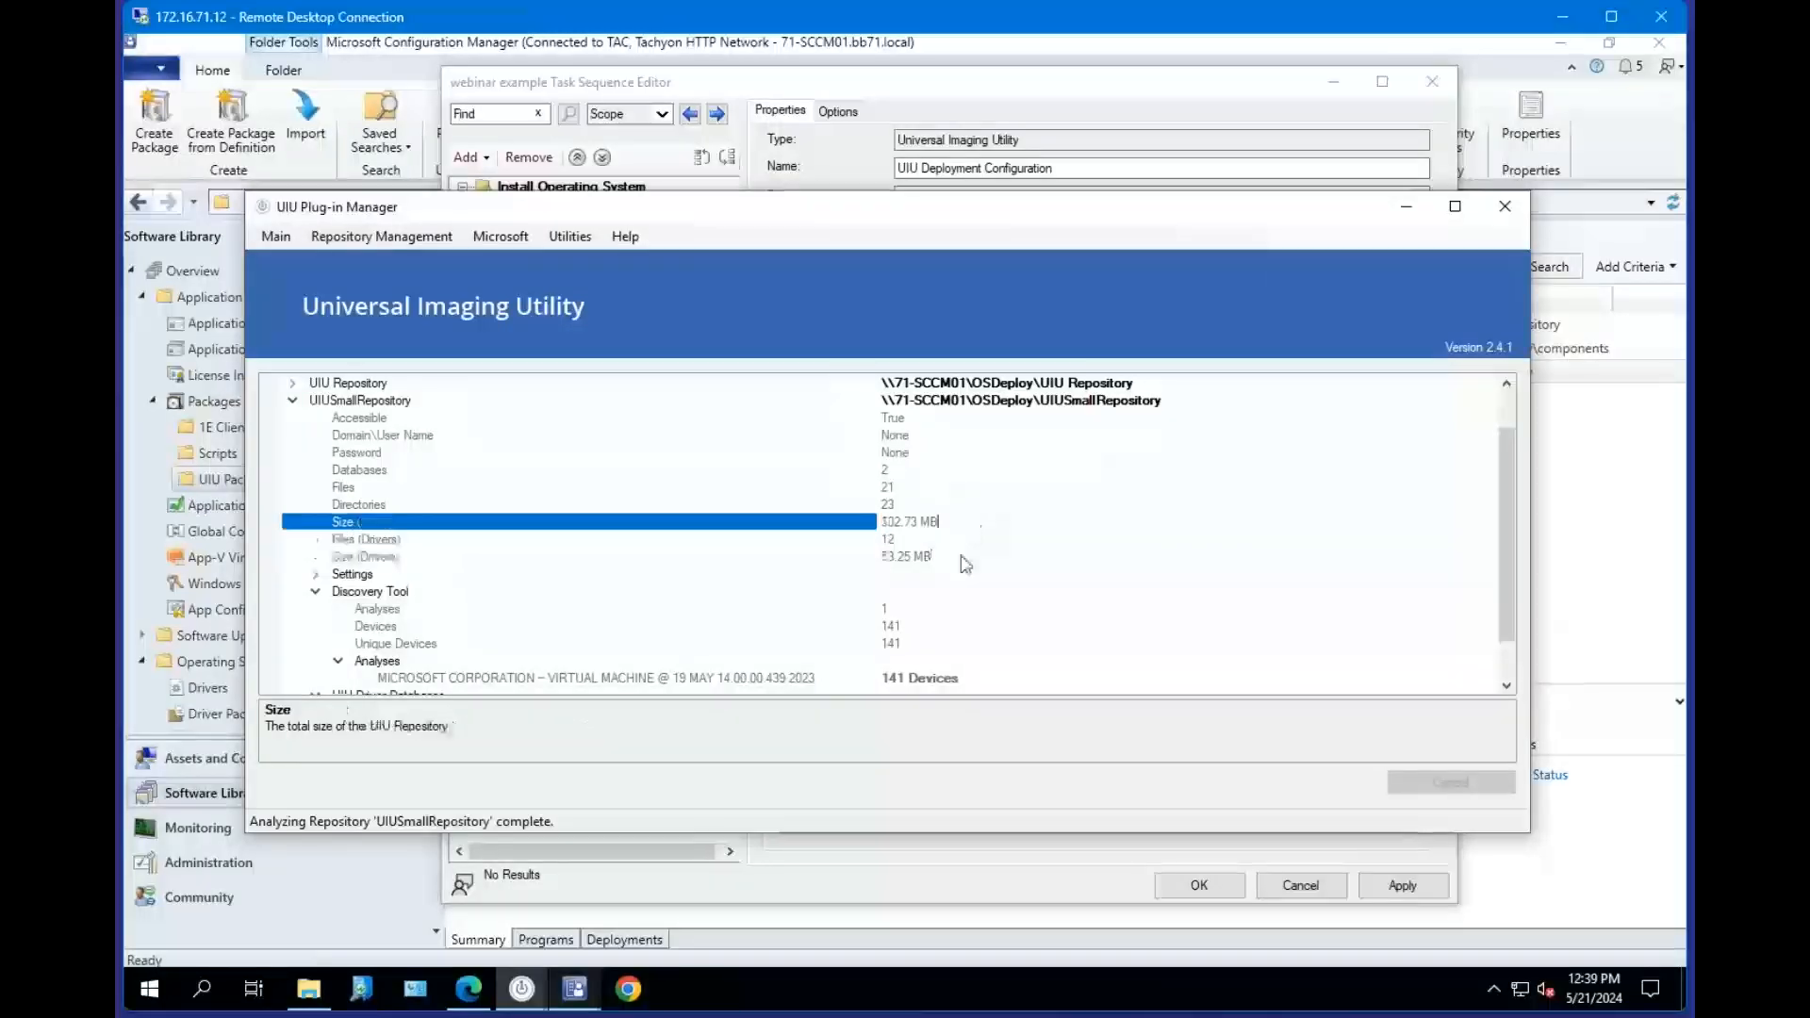
key(Down)
key(Down)
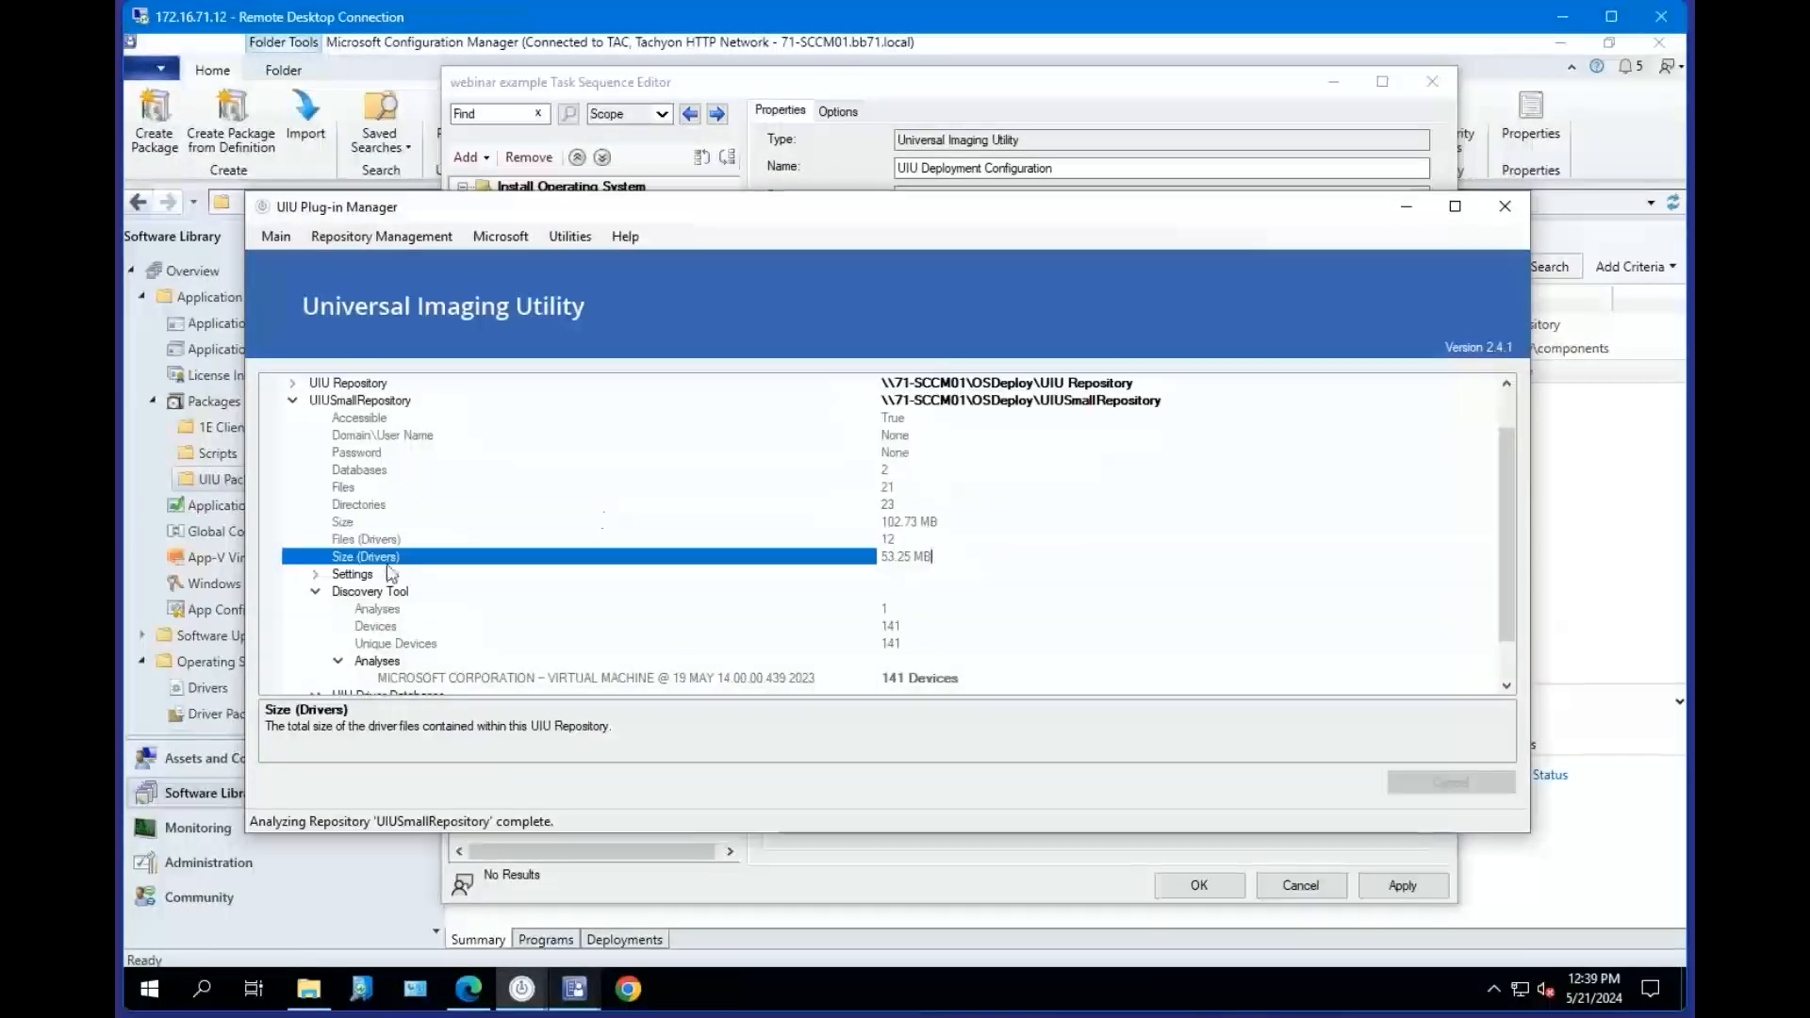
Collapse the repository and open the Microsoft System Center Configuration Manager plug-in information page, scrolling through it.
click(294, 400)
click(382, 237)
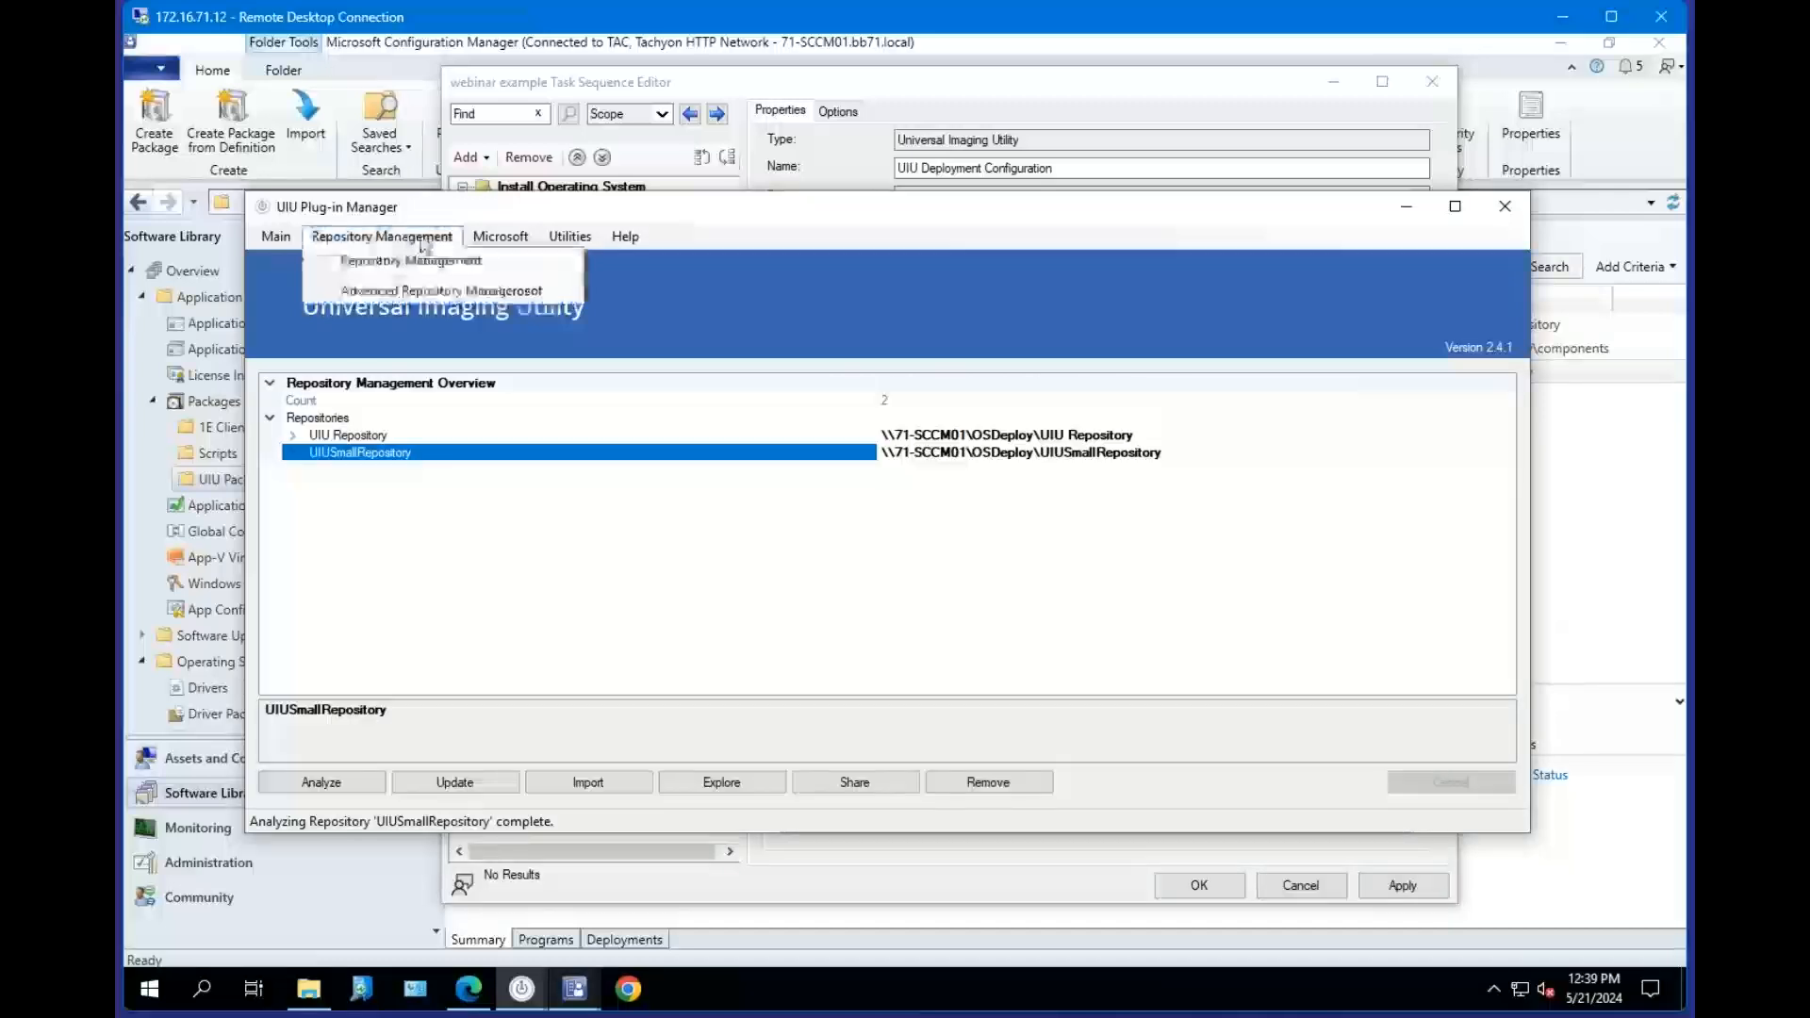
click(509, 236)
click(509, 236)
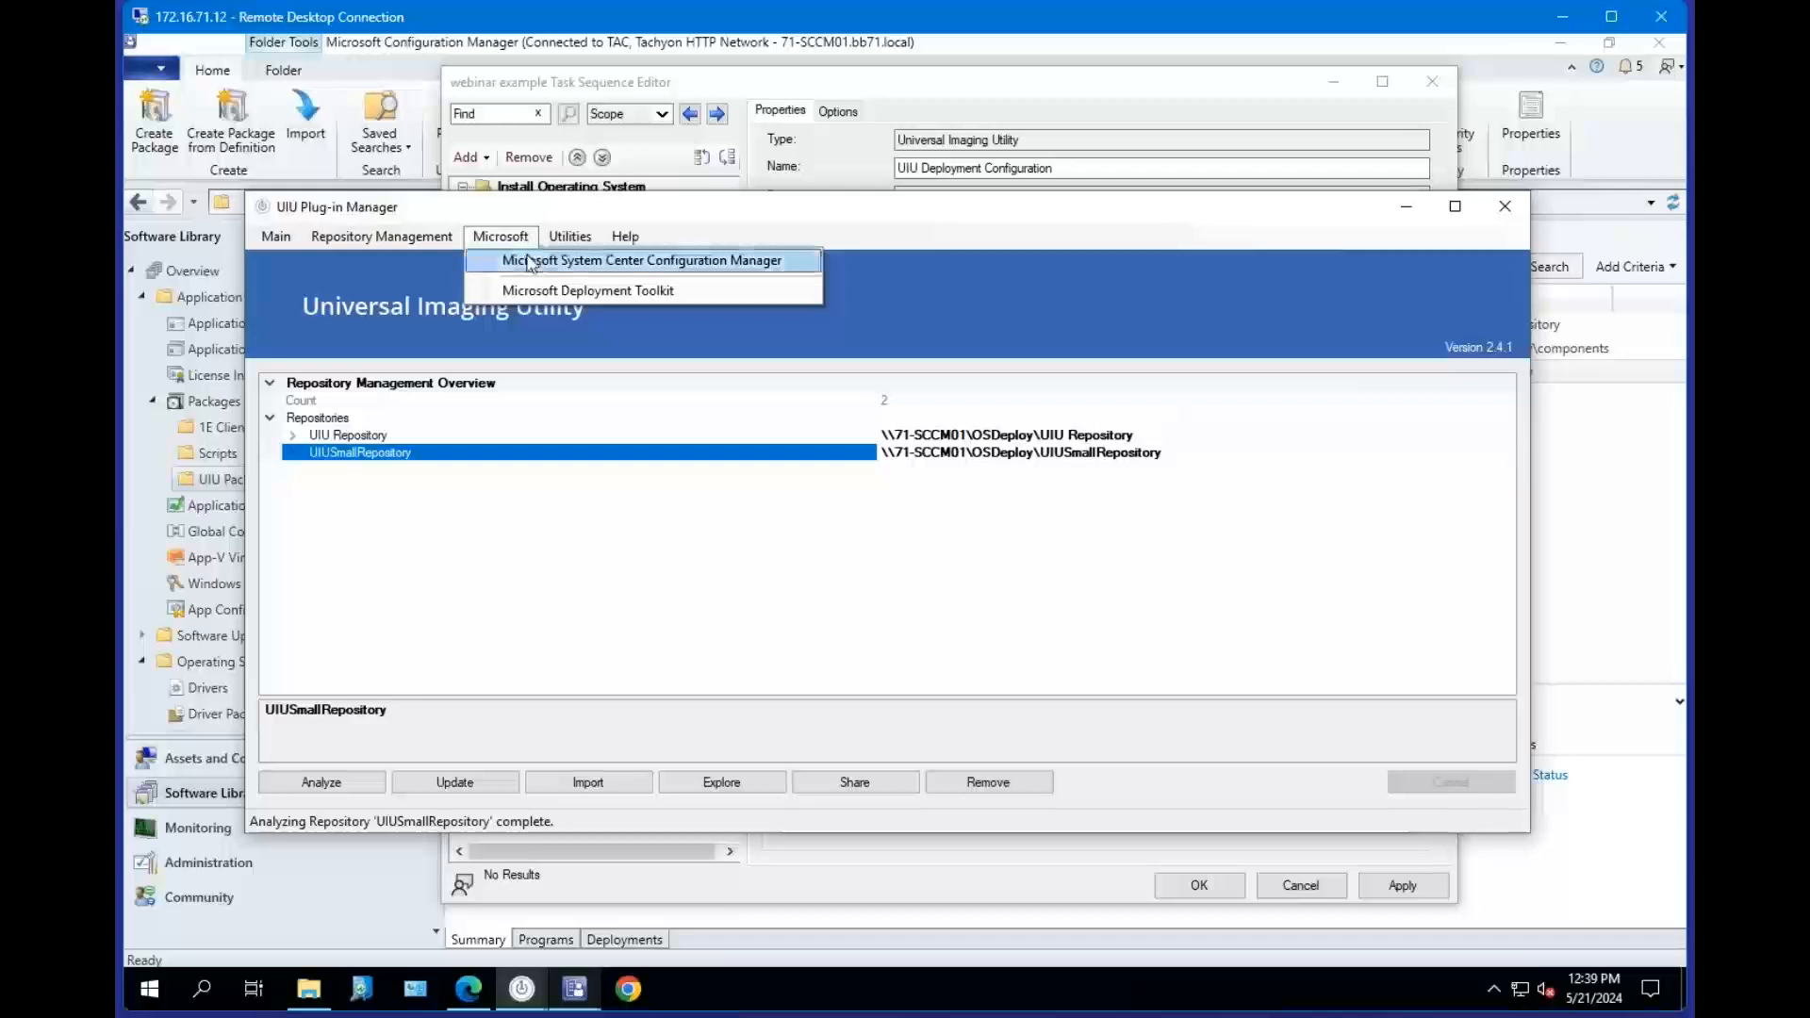
click(529, 263)
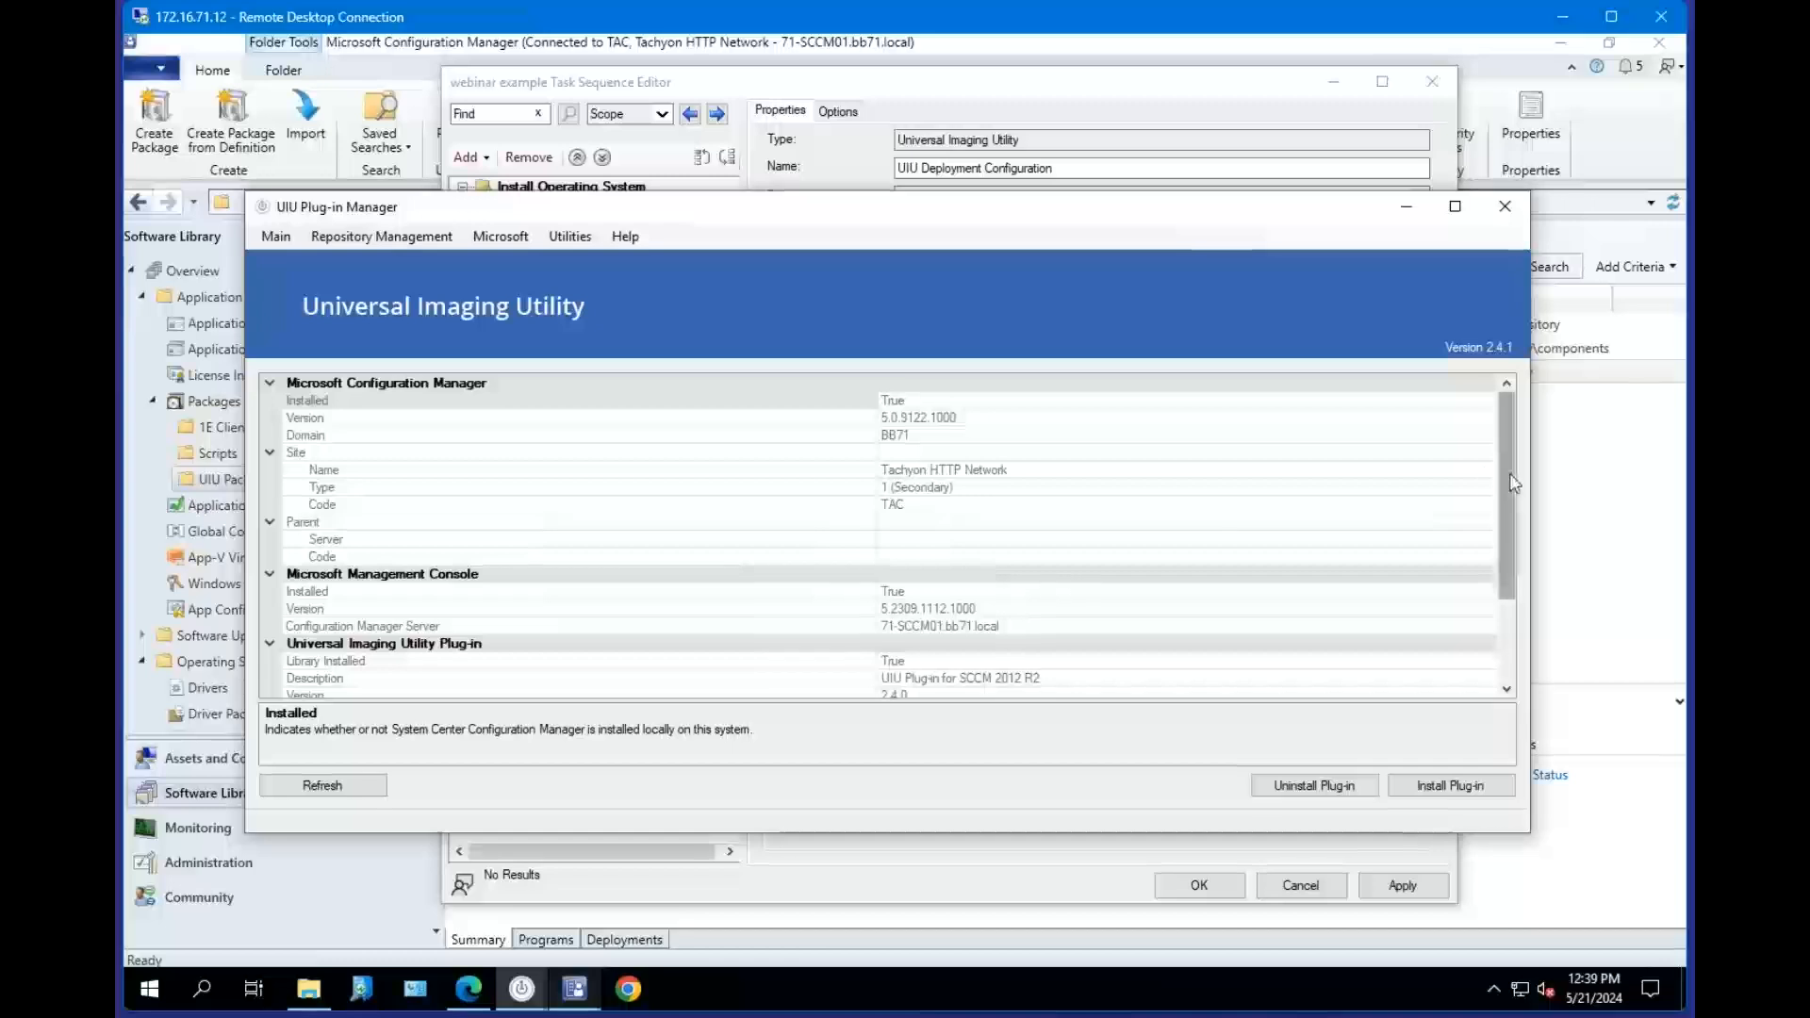
drag(1513, 482, 1511, 622)
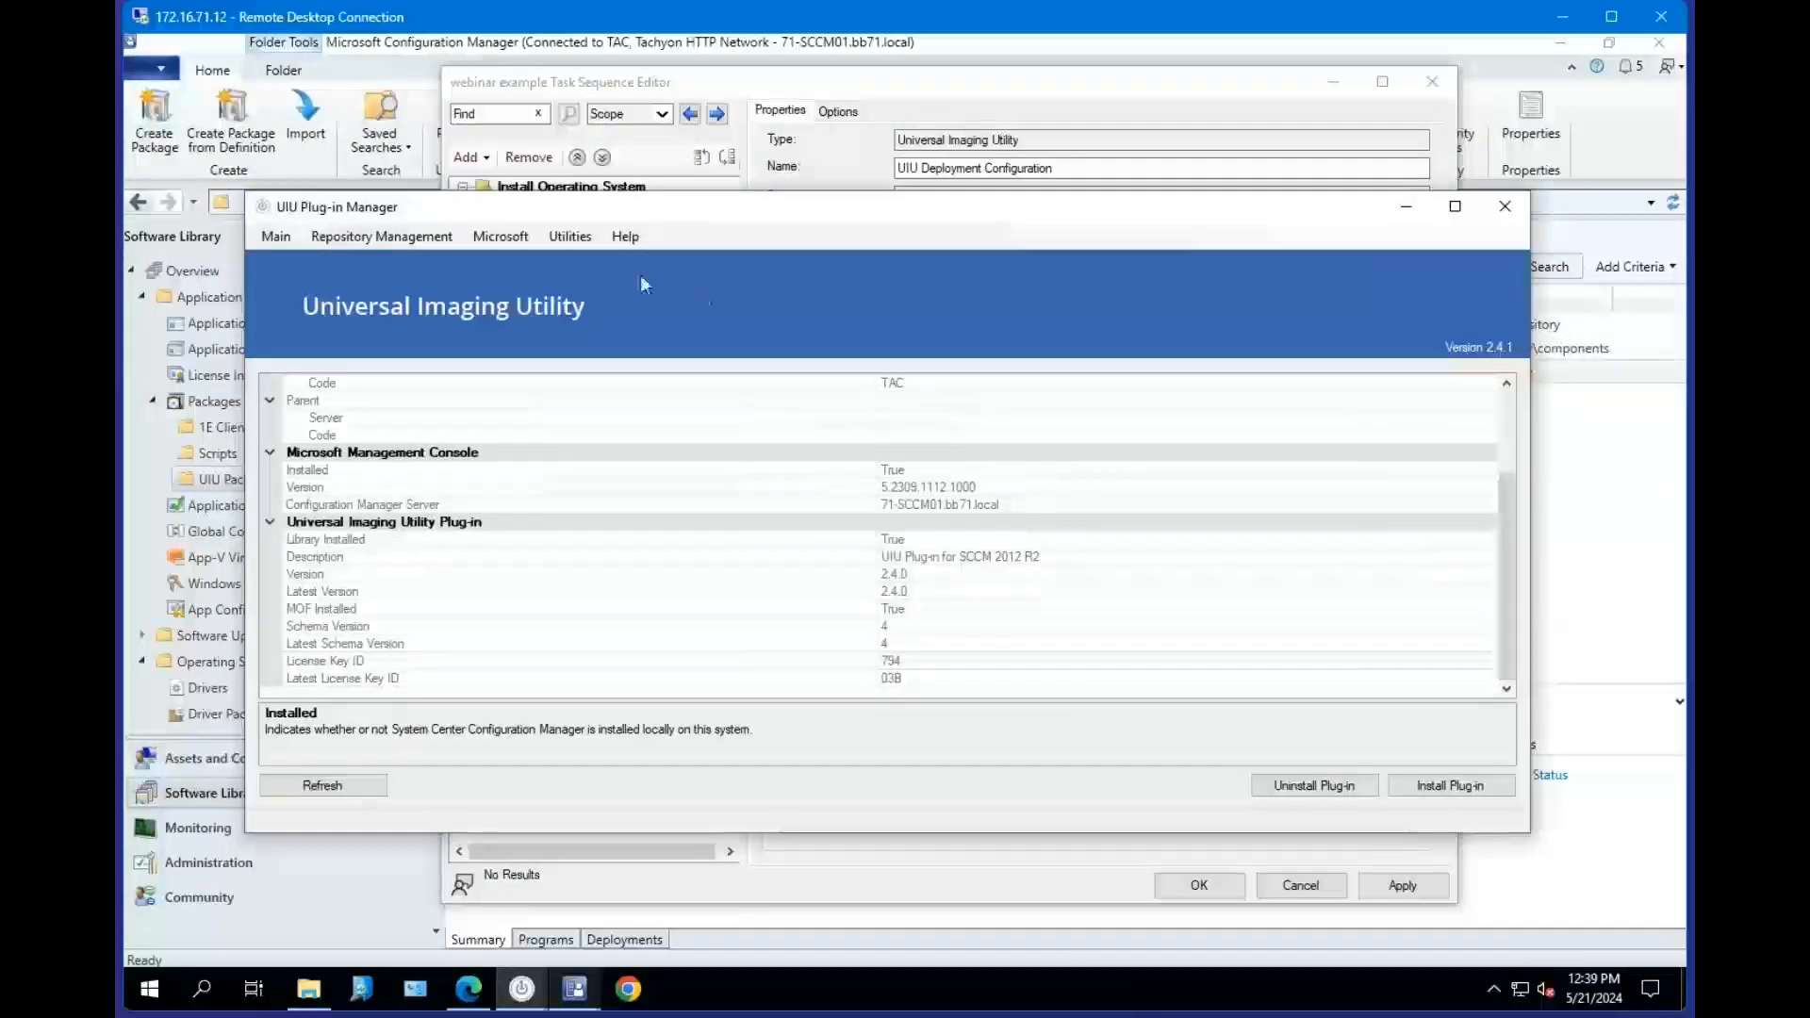
Open the repository update options page and select the UIU Repository path.
click(382, 235)
click(415, 292)
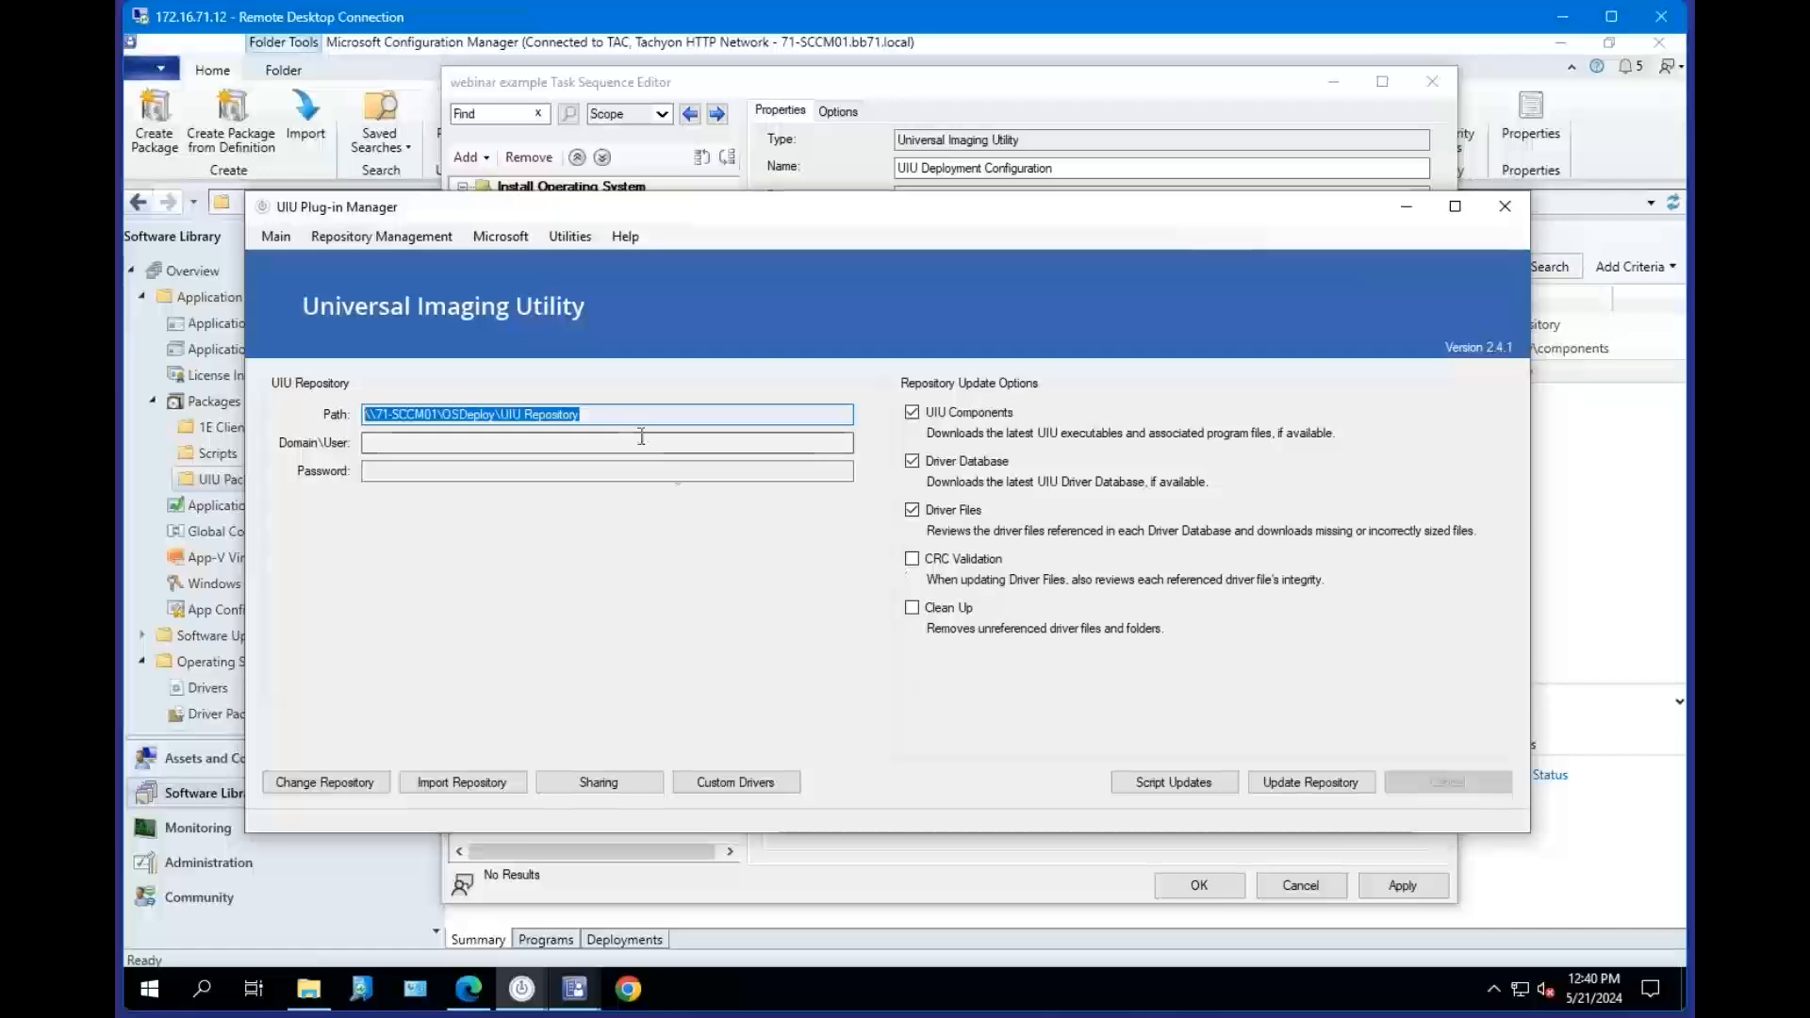
click(616, 416)
drag(615, 416, 339, 429)
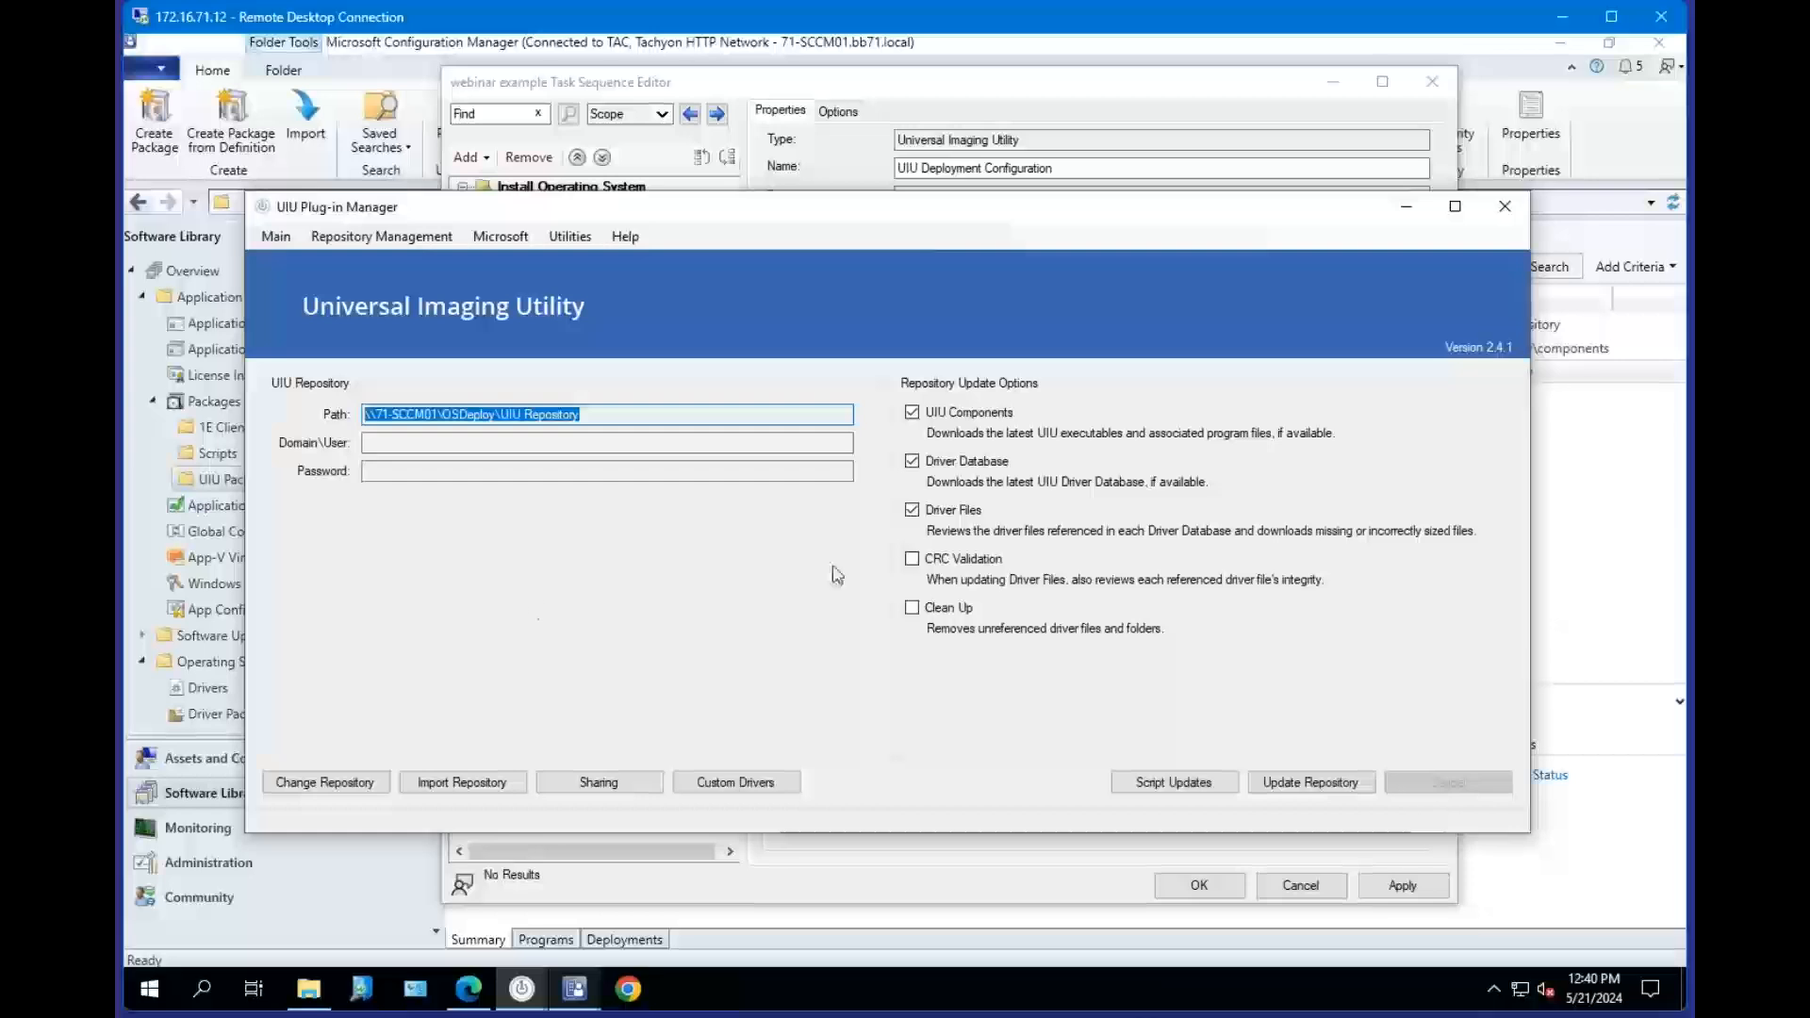
Return to the Configuration Manager information page and inspect the UIU plug-in's Library Installed and MOF Installed entries.
click(494, 238)
click(517, 259)
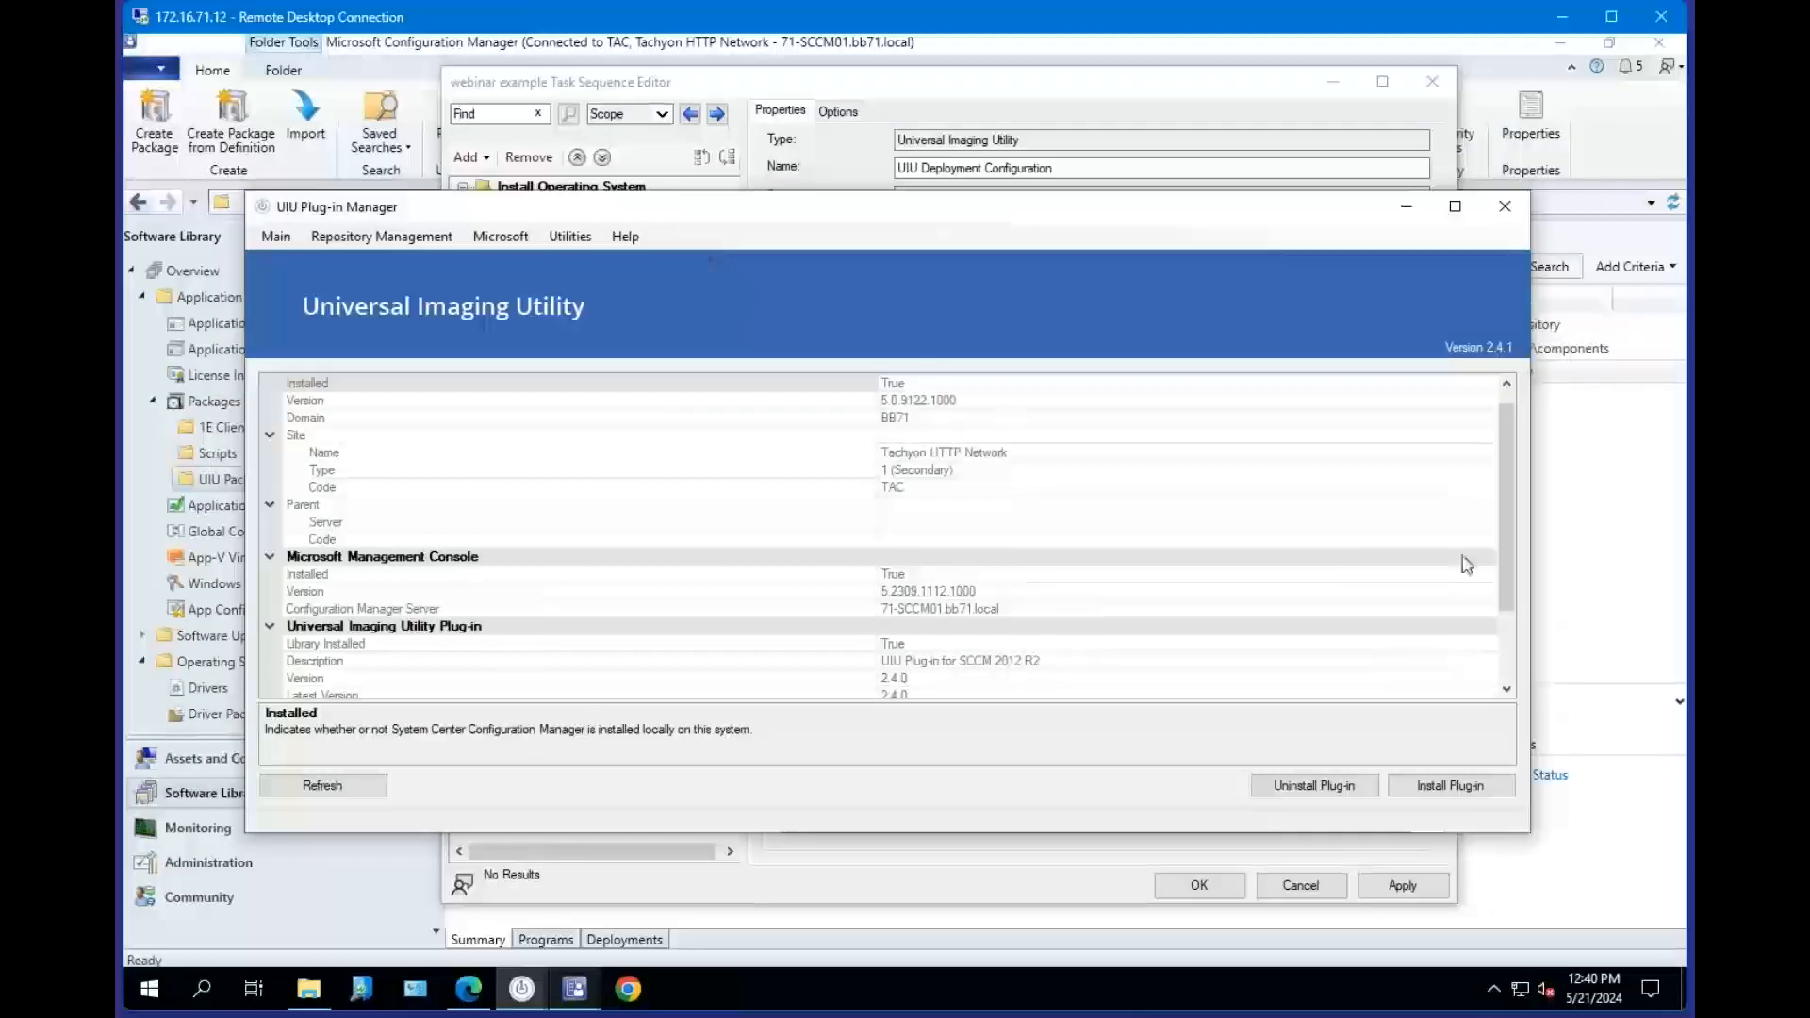
scroll(1509, 546, down, 2)
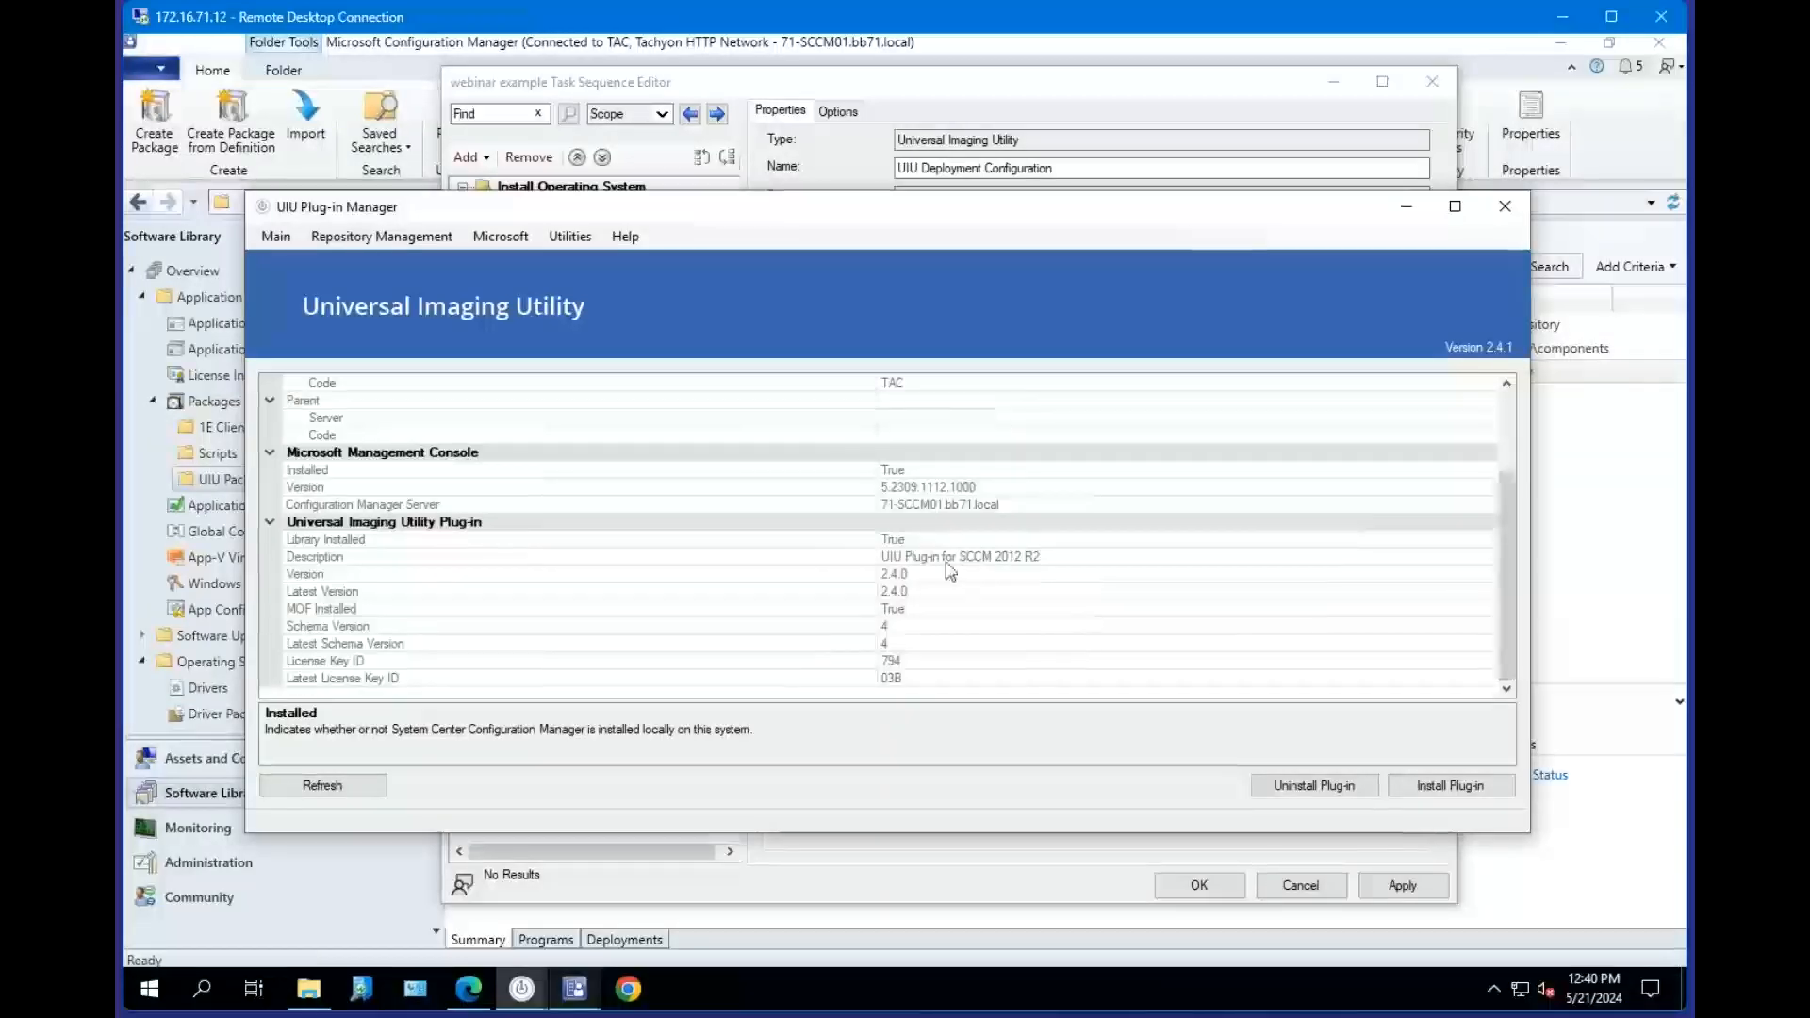
click(393, 613)
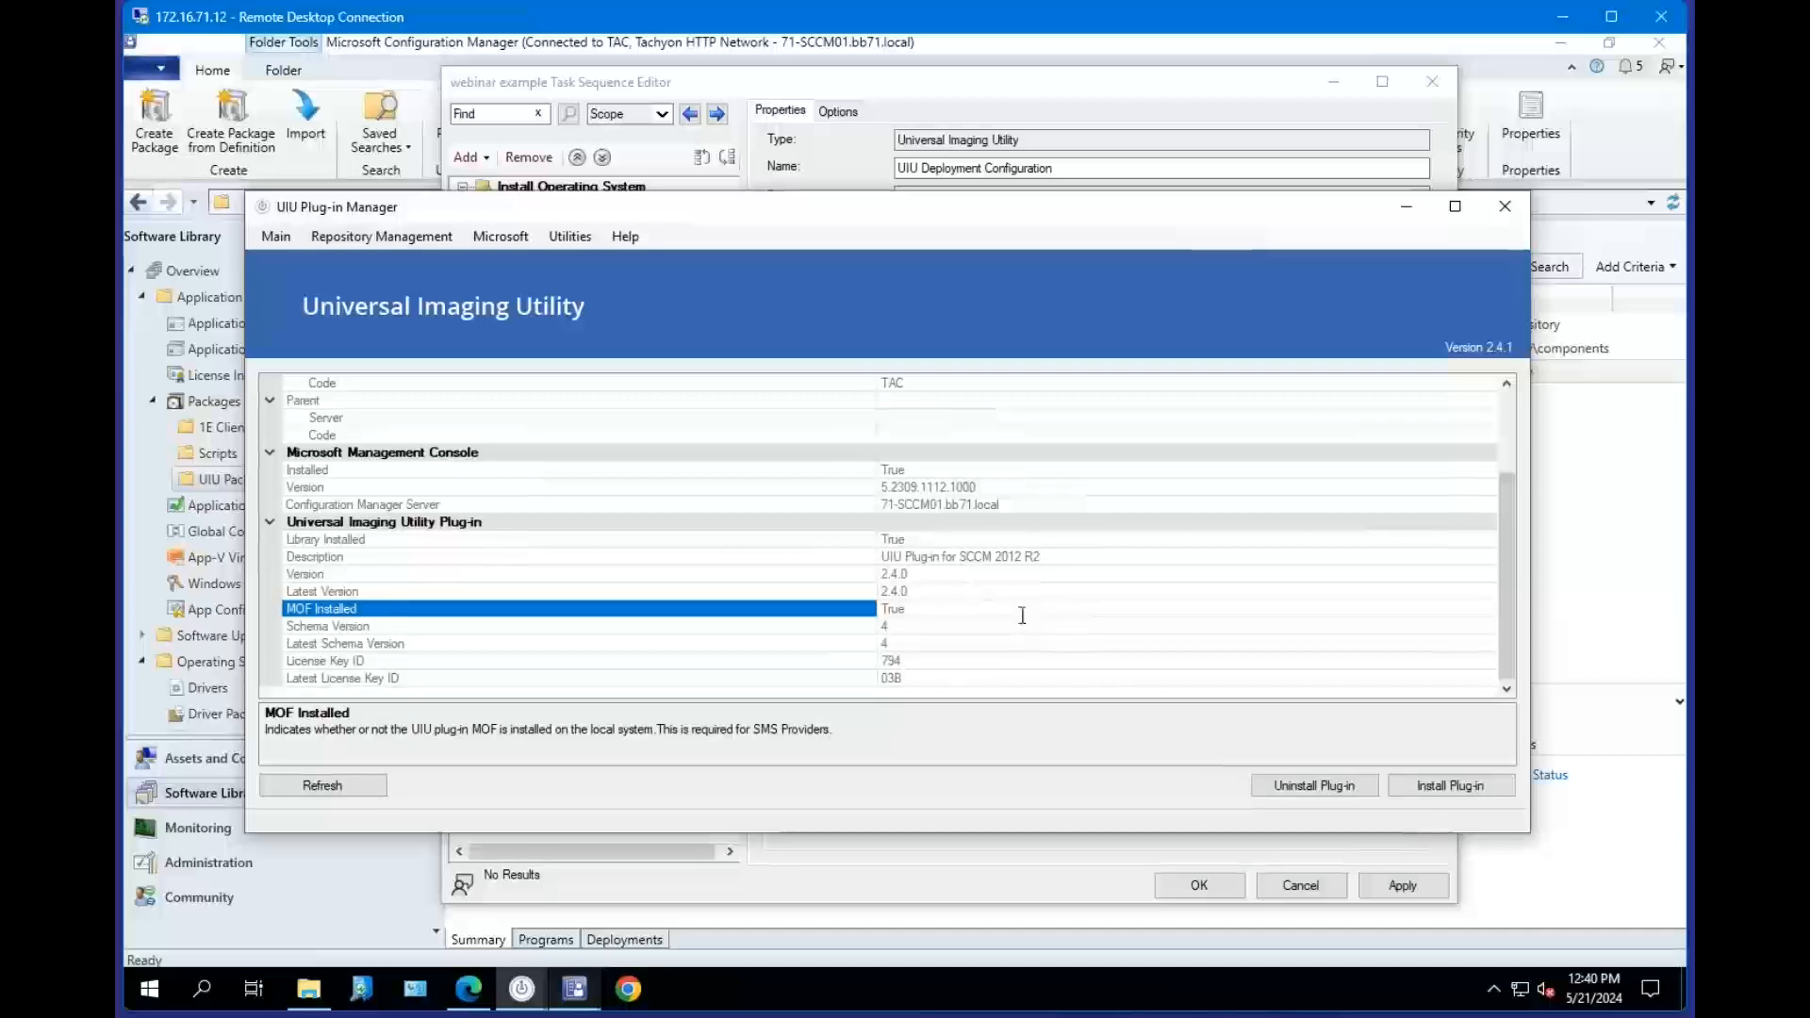
click(926, 538)
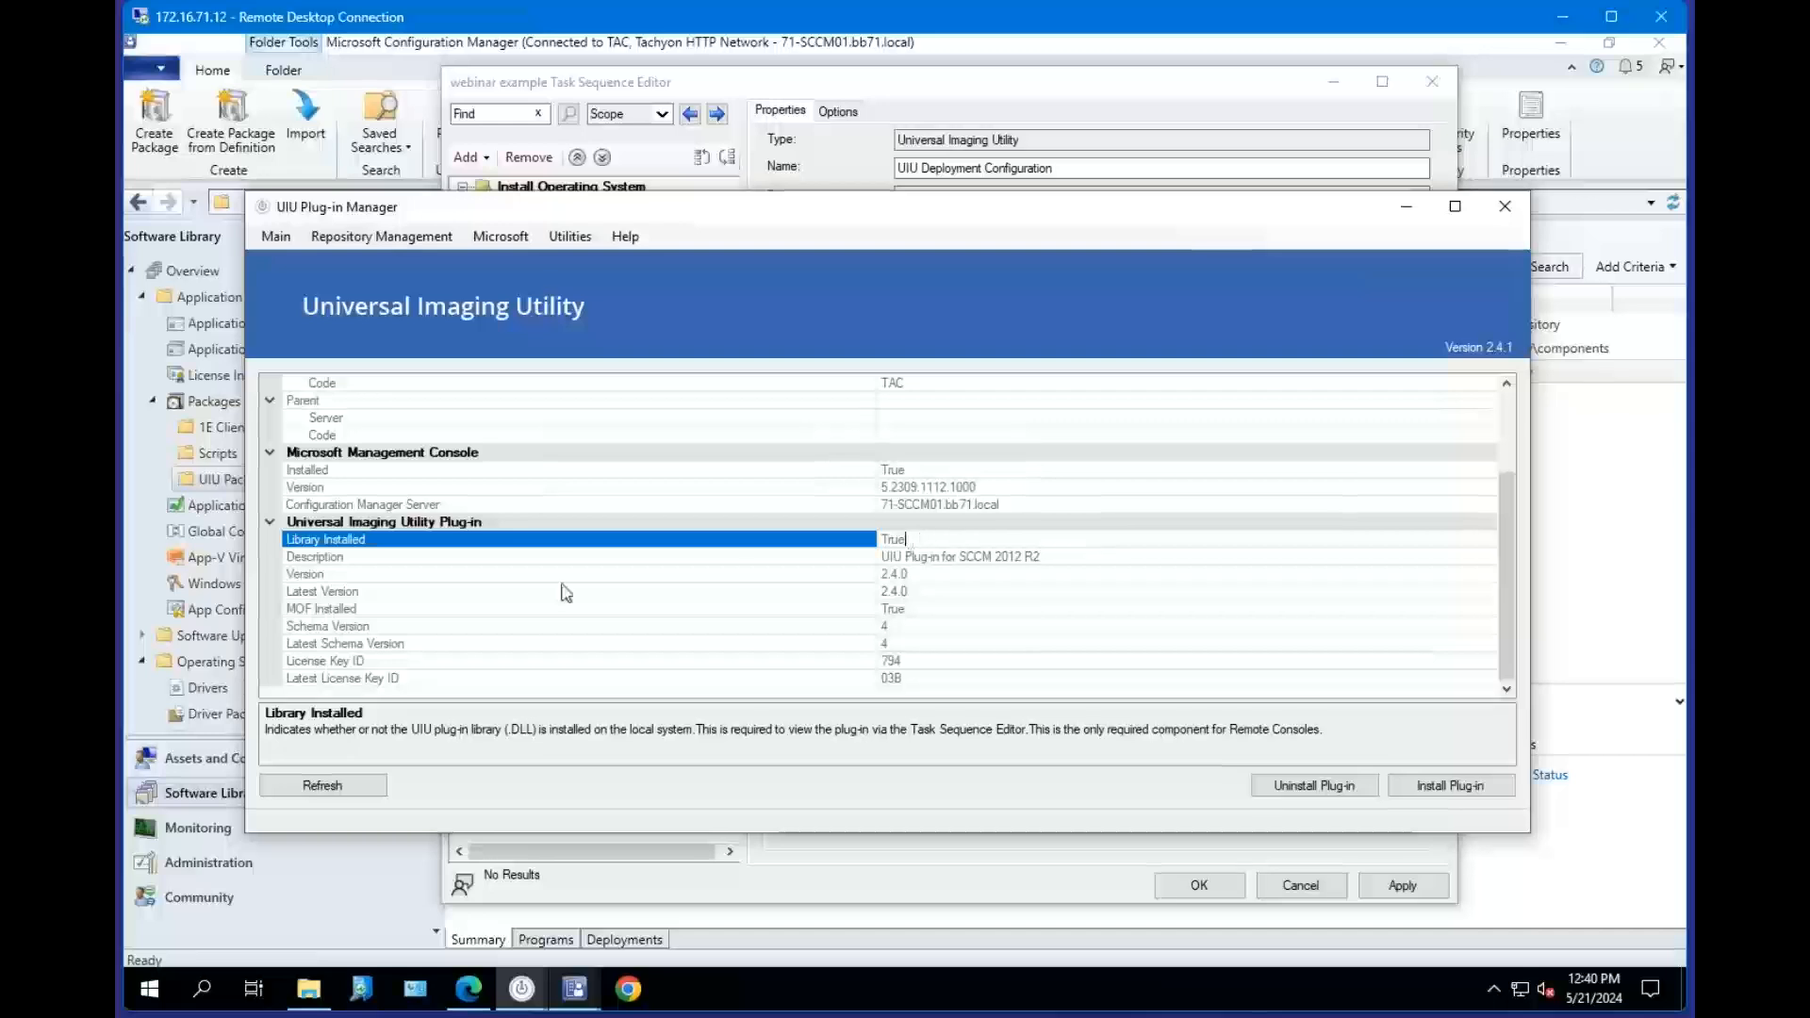
click(505, 609)
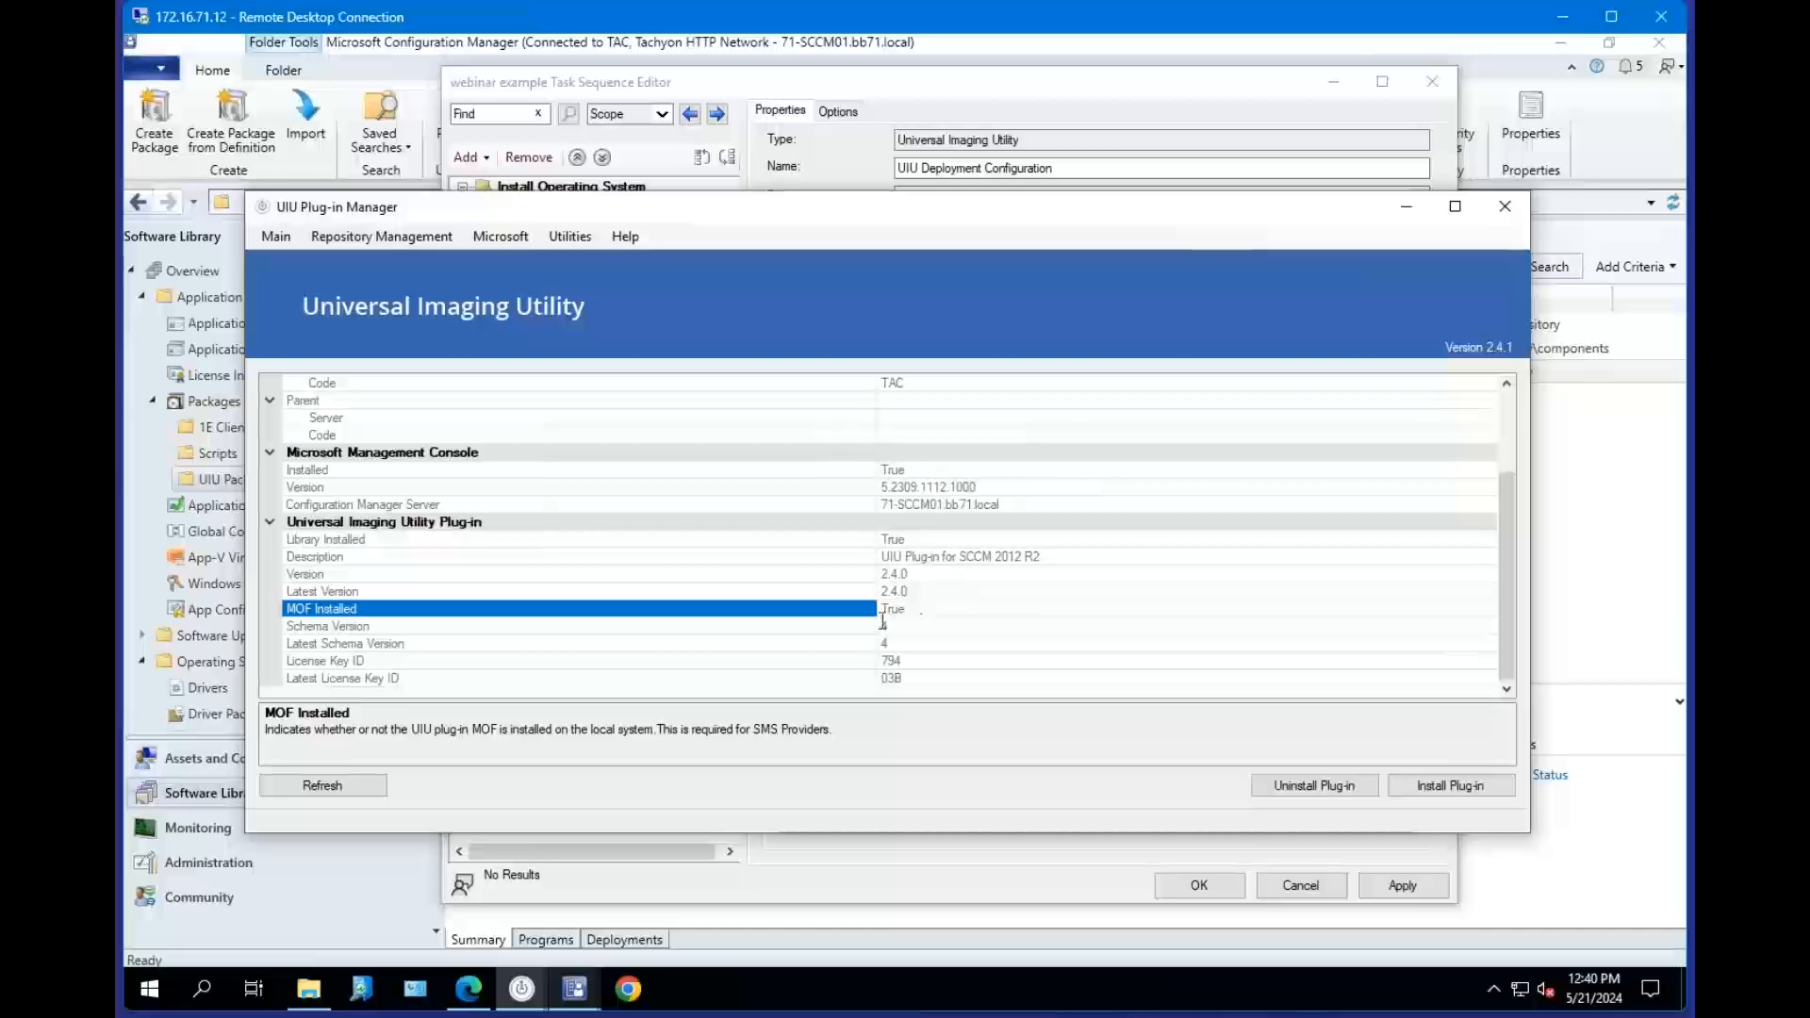
Inspect the plug-in's License Key ID and Latest License Key ID entries.
click(921, 661)
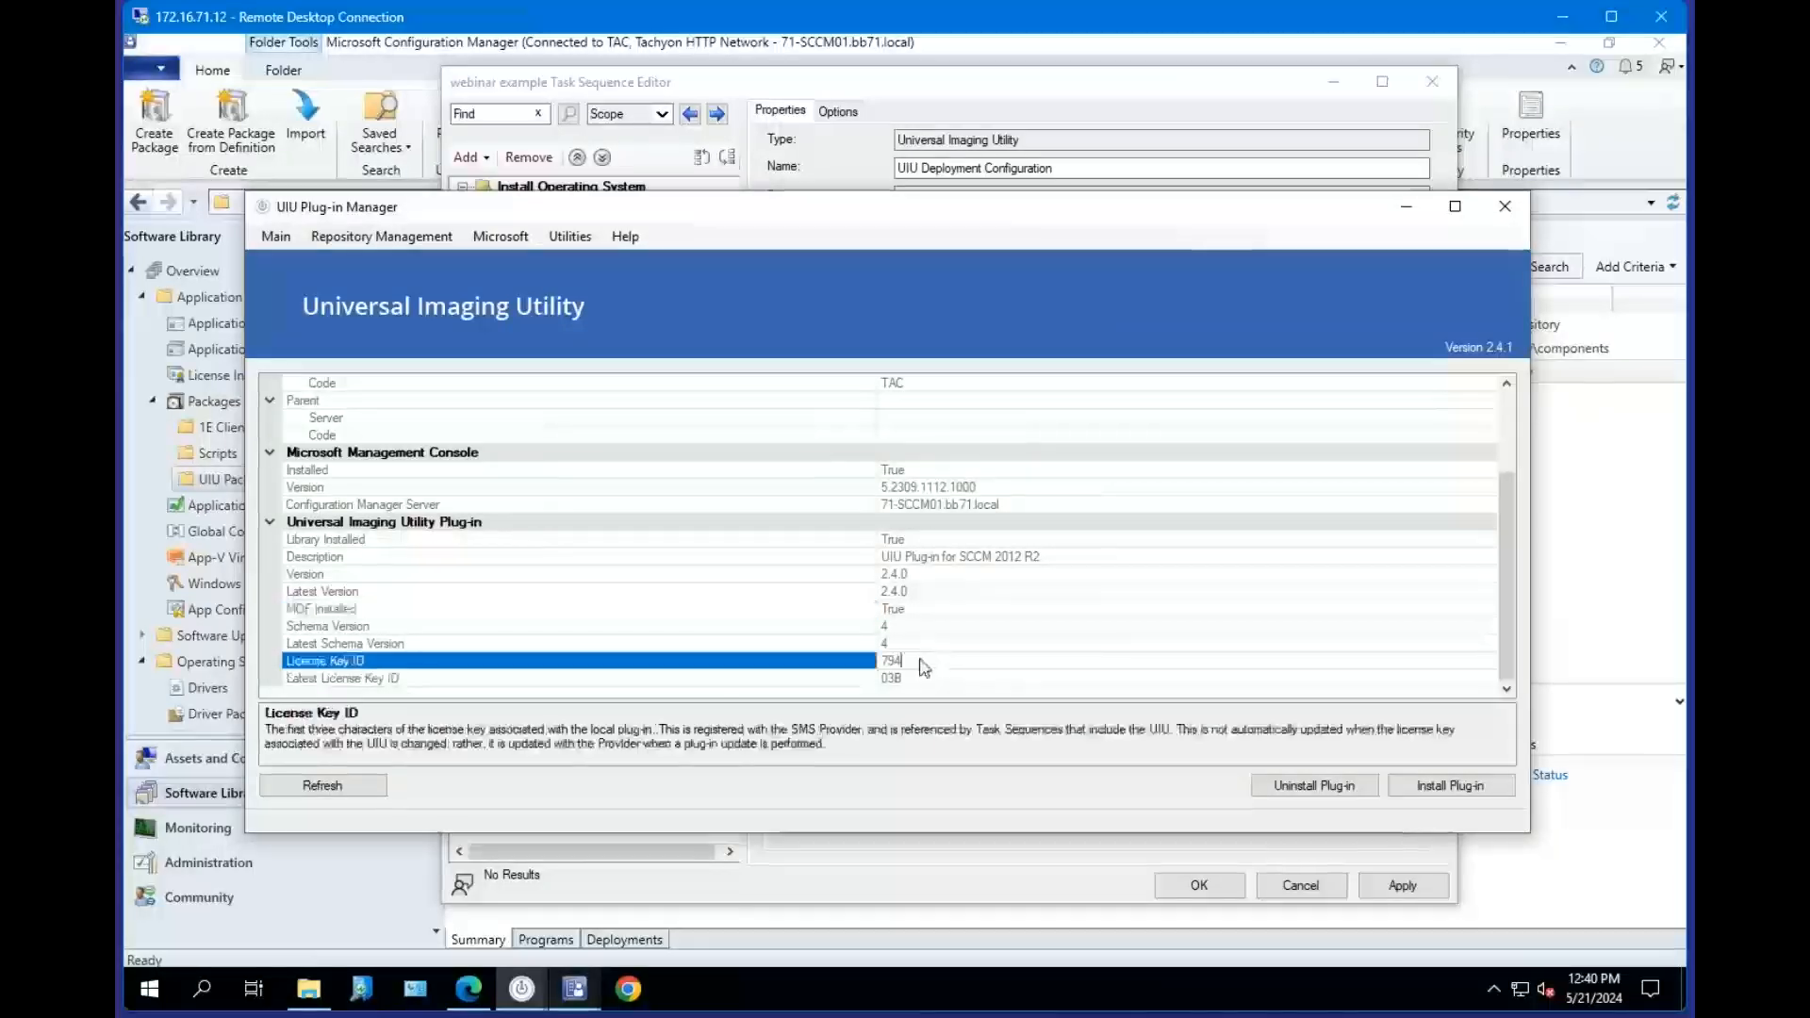
double_click(914, 664)
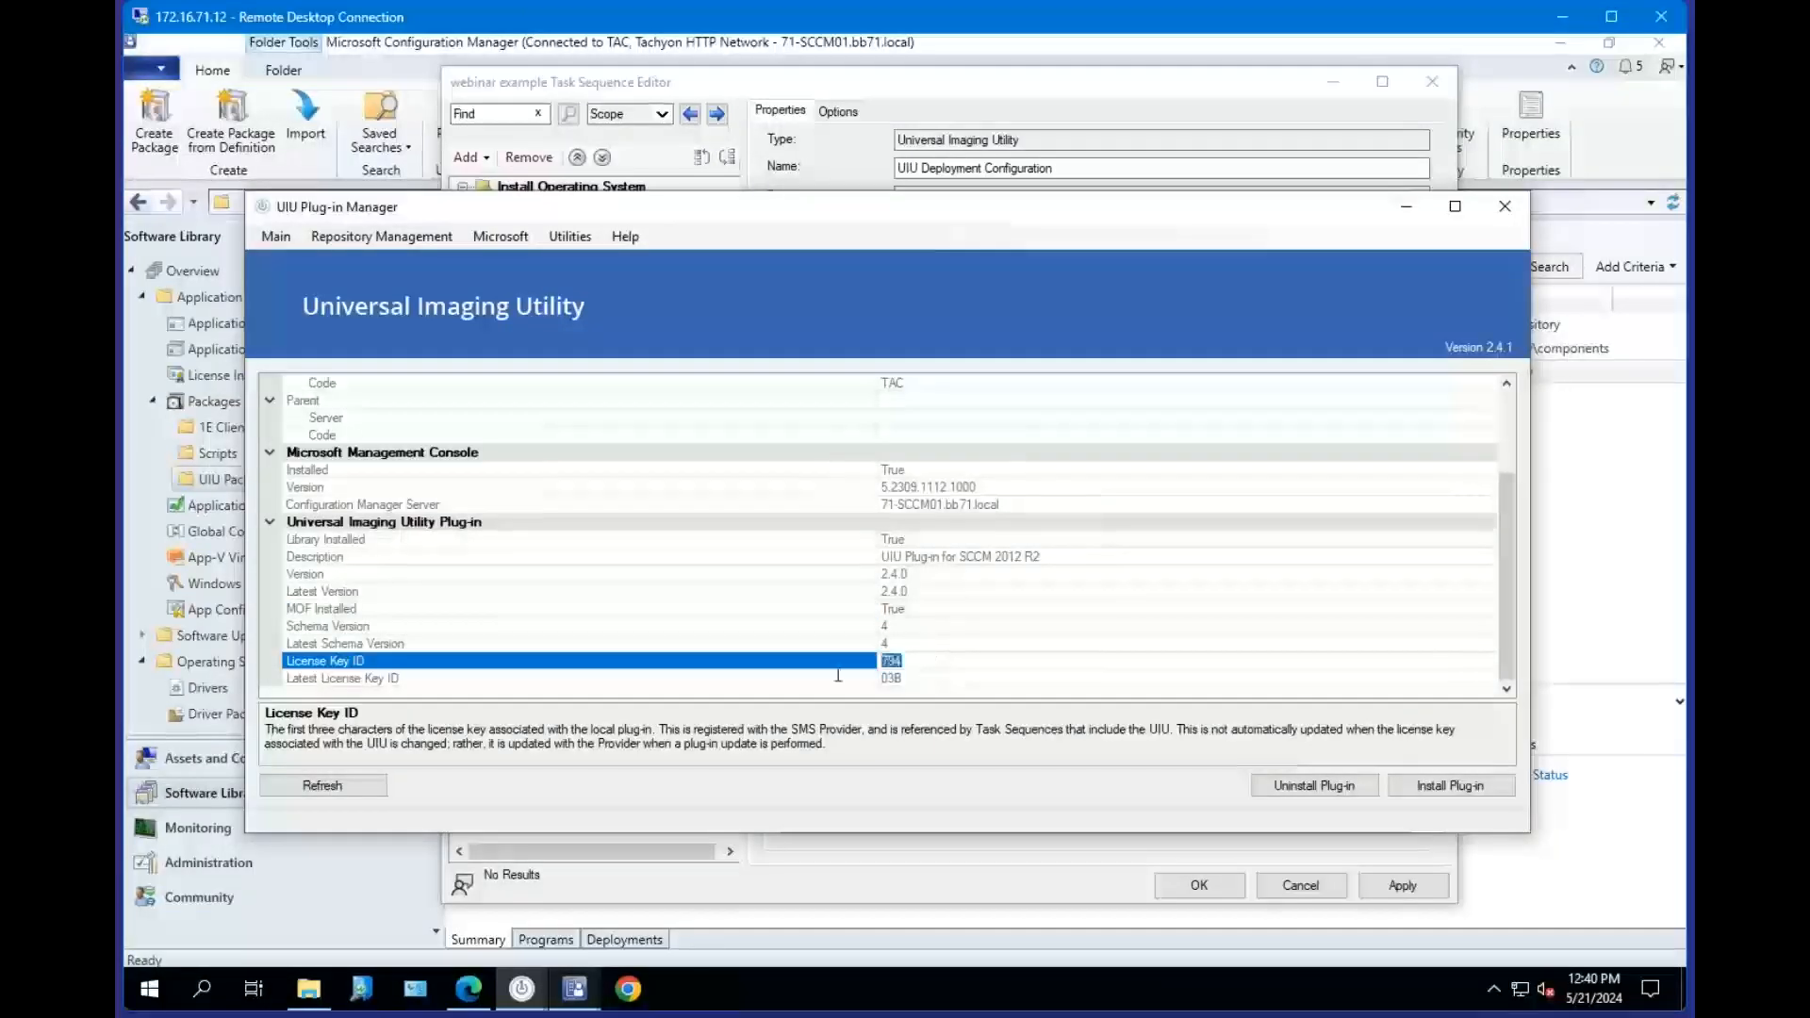
double_click(913, 676)
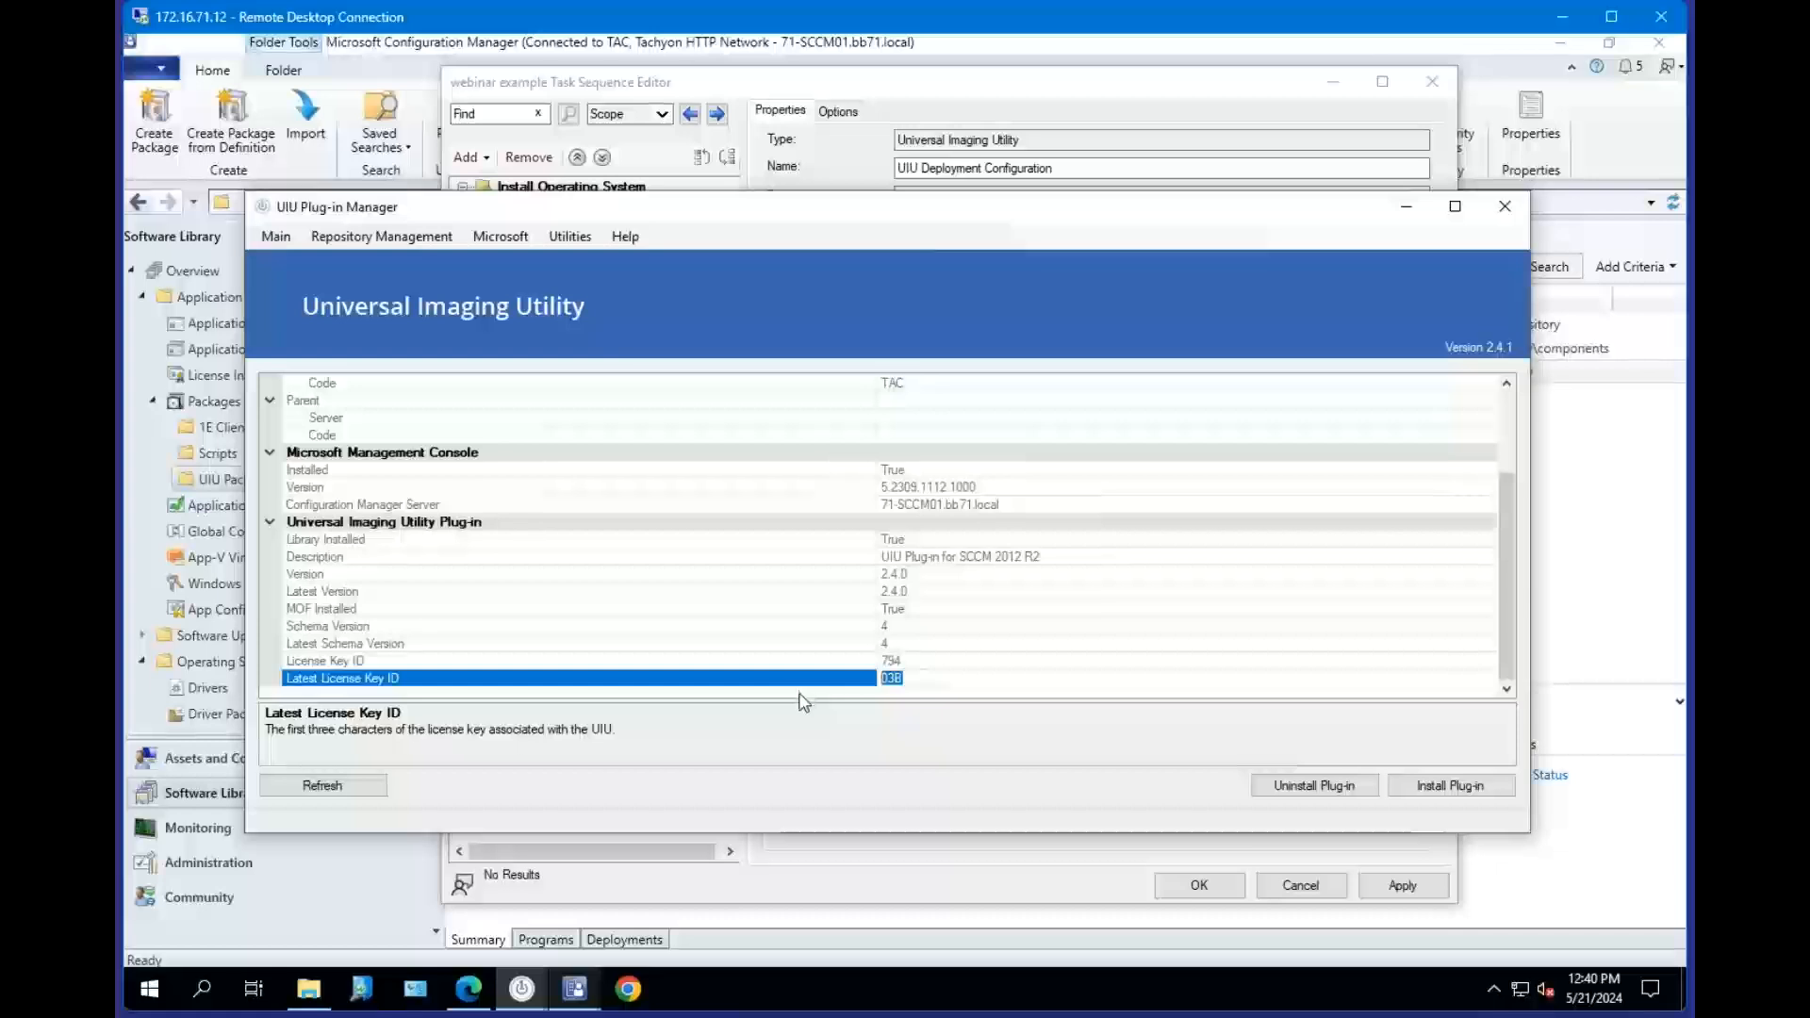
key(Up)
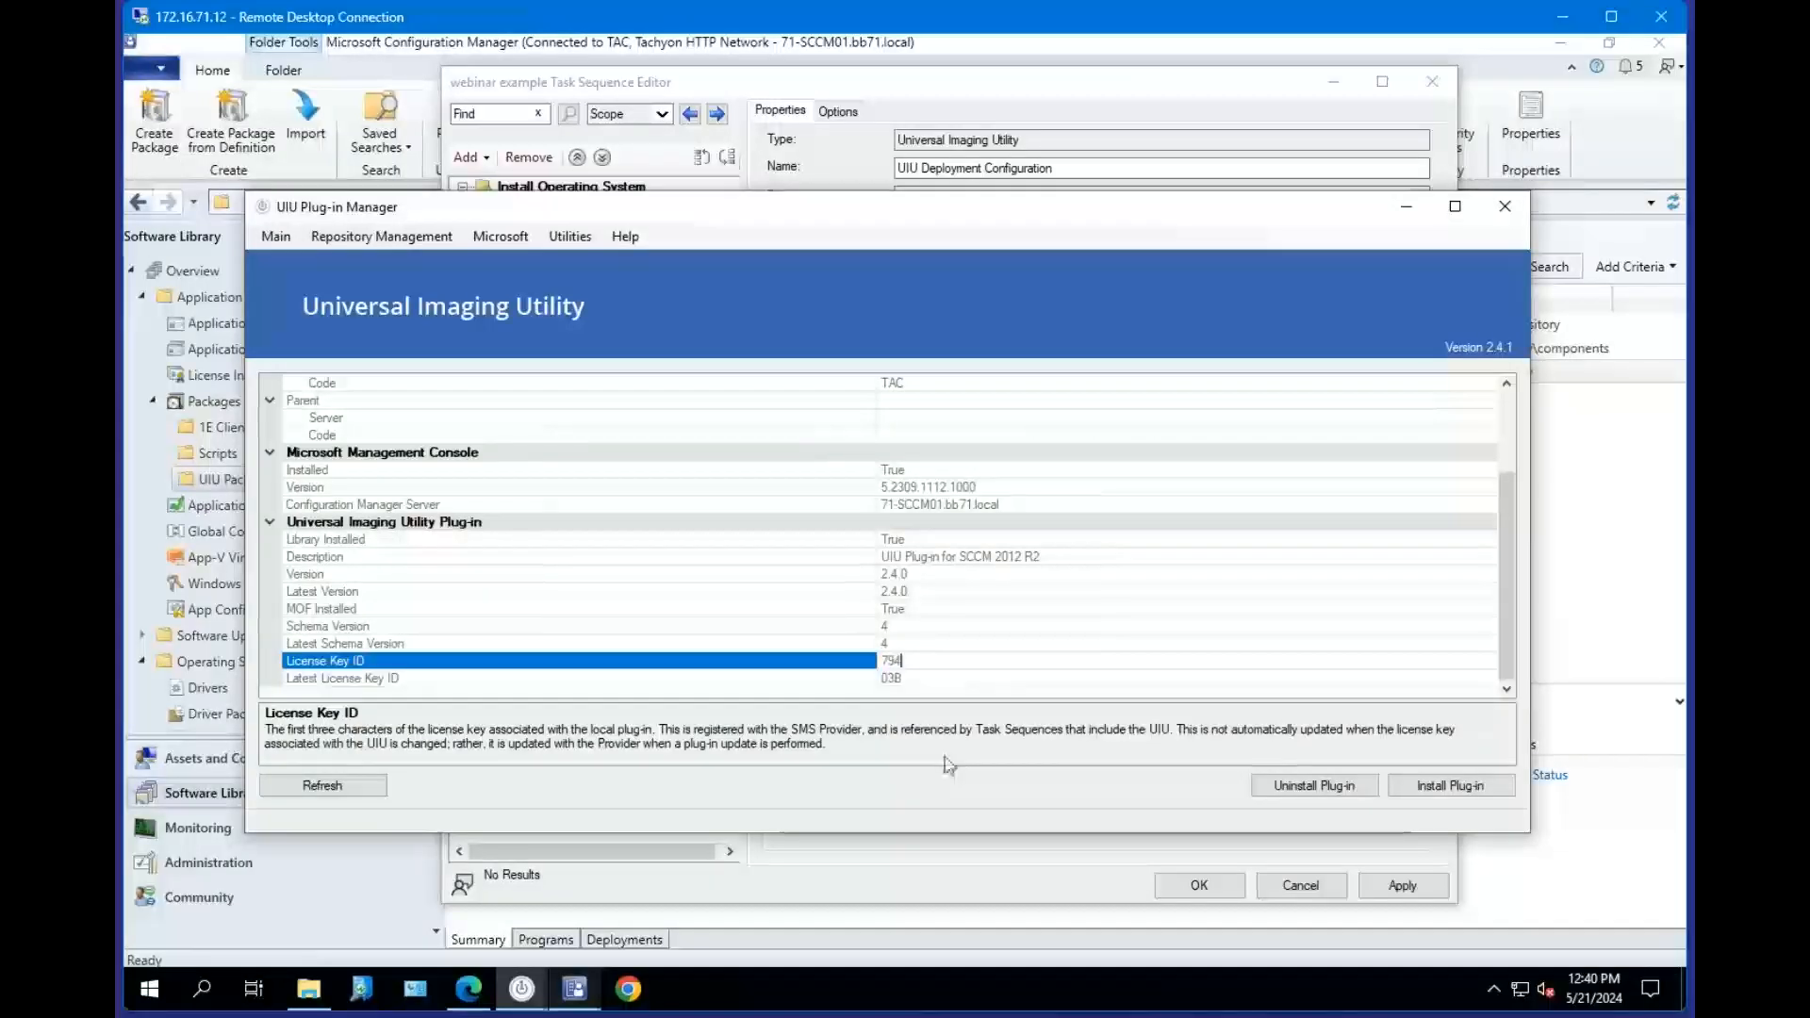
click(907, 677)
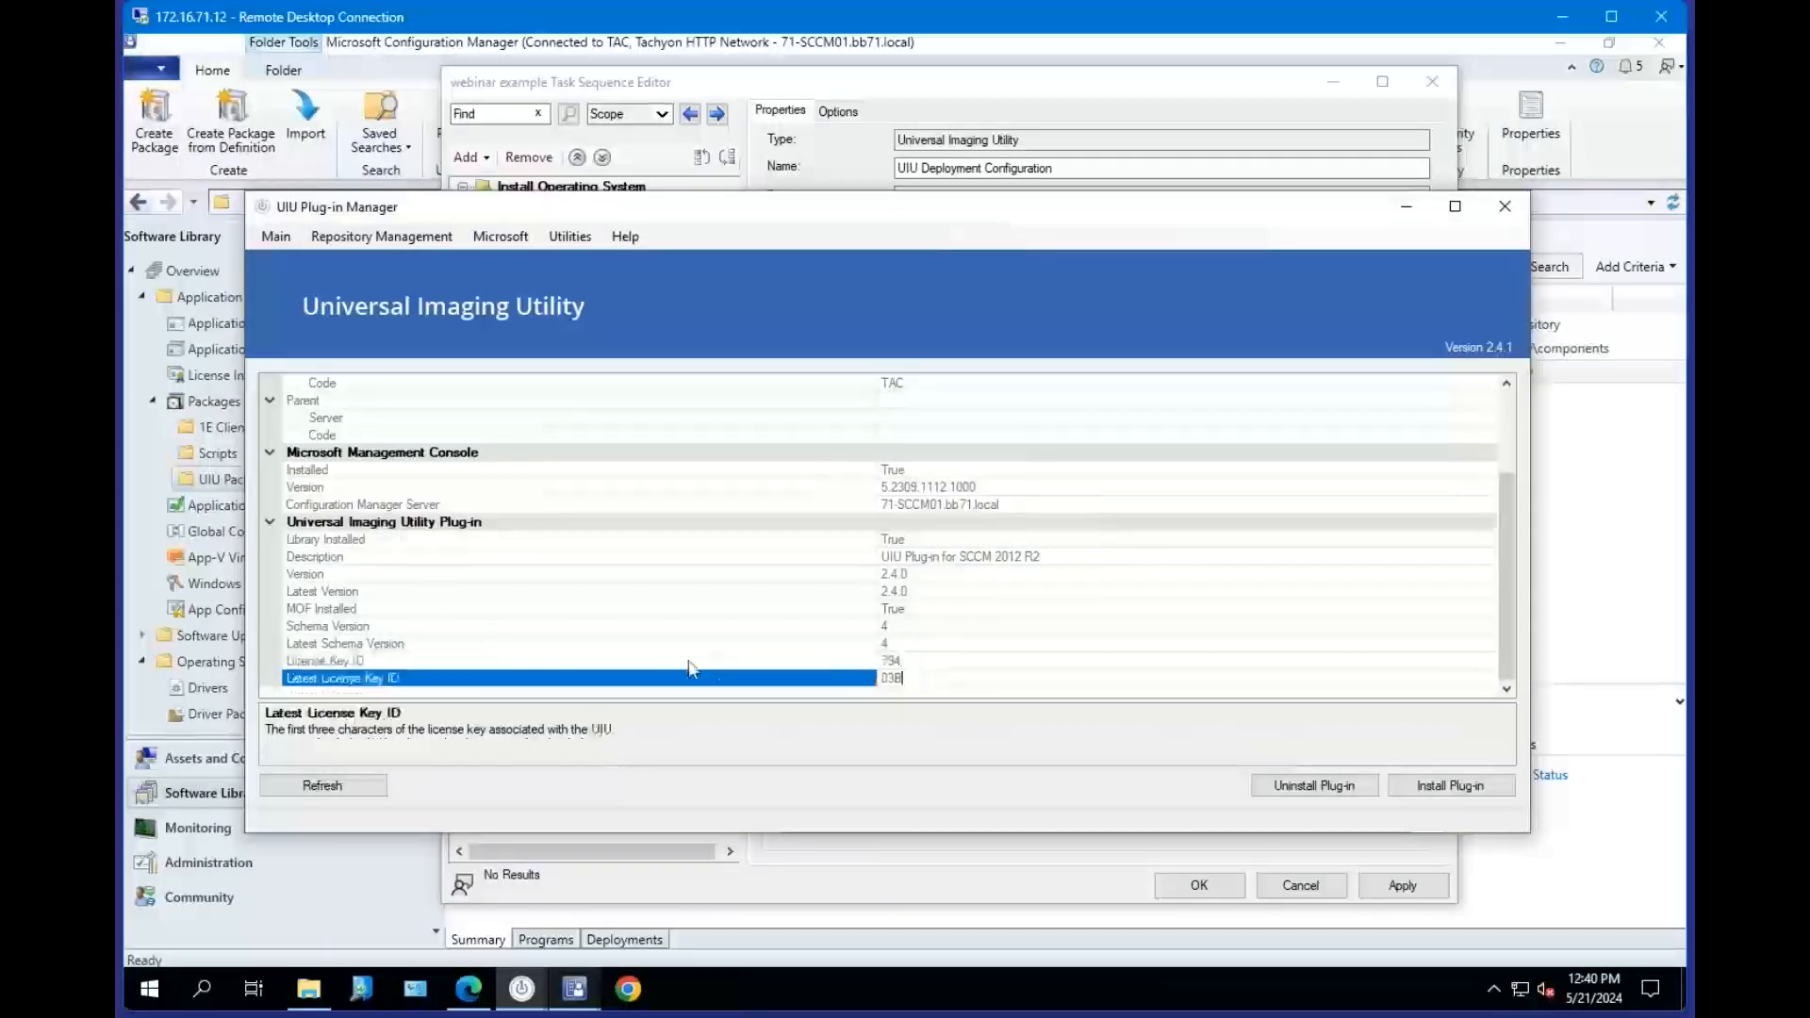
click(533, 661)
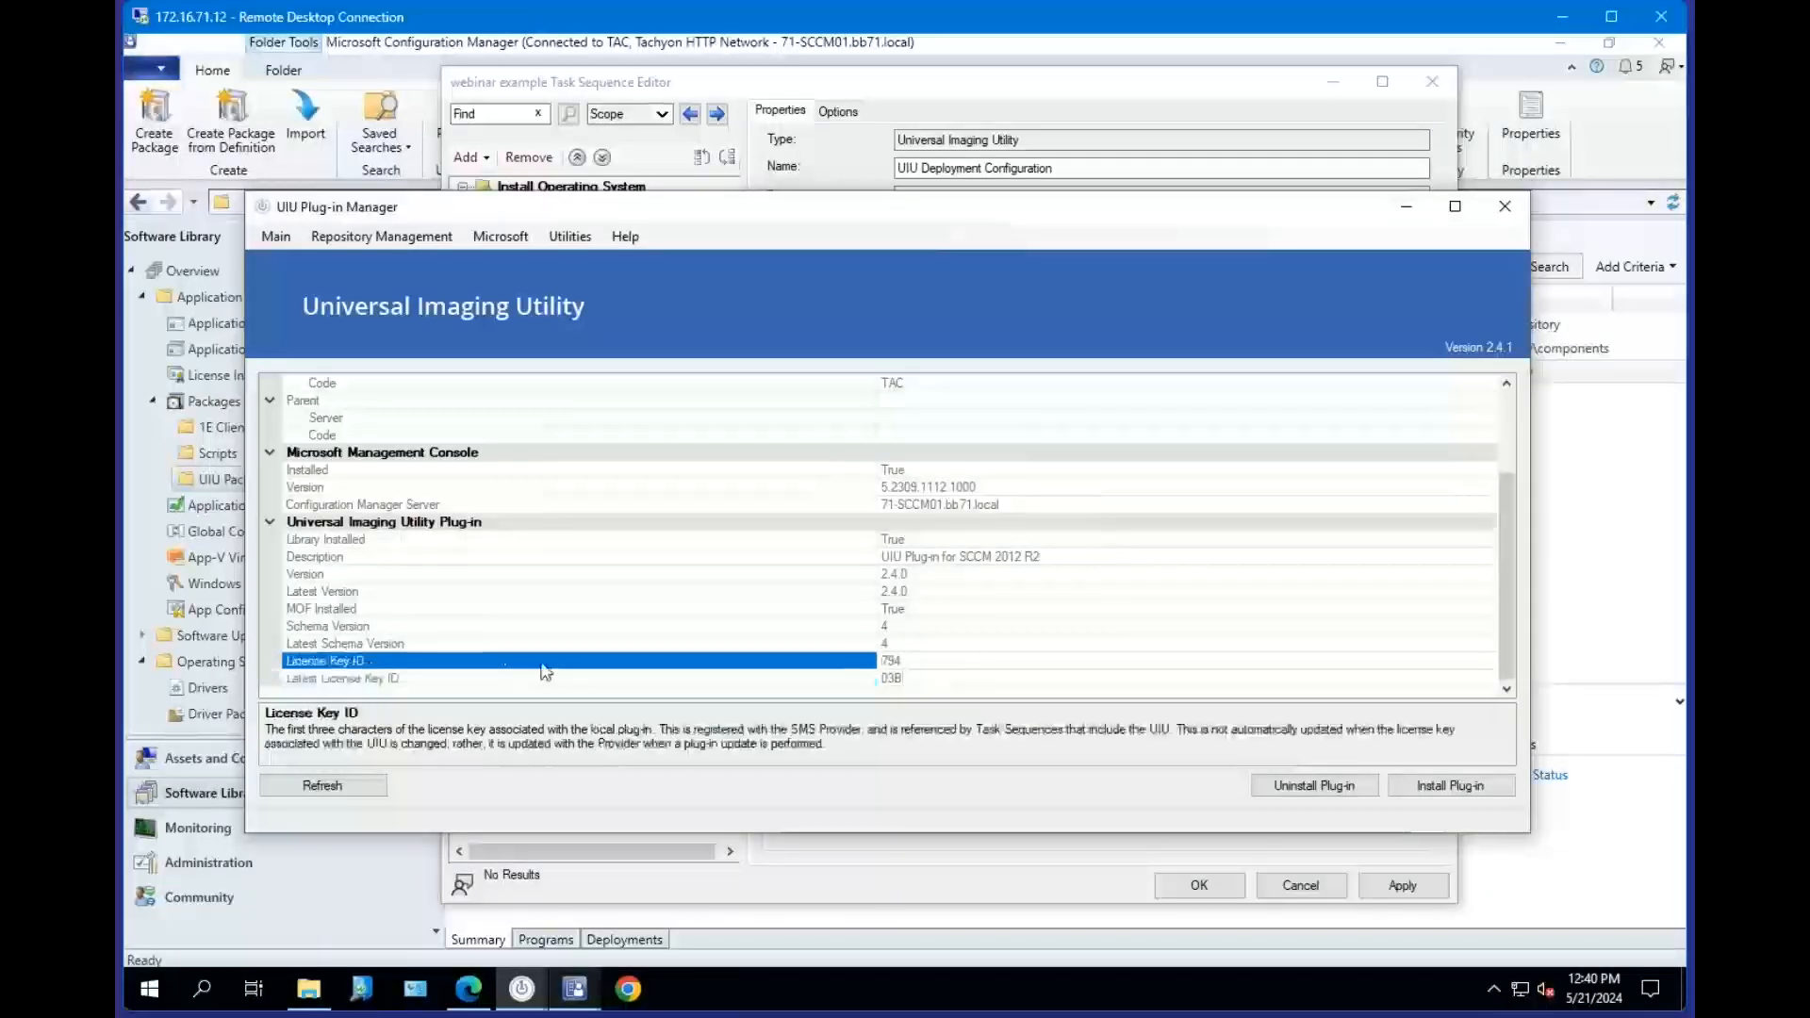
click(722, 679)
double_click(910, 678)
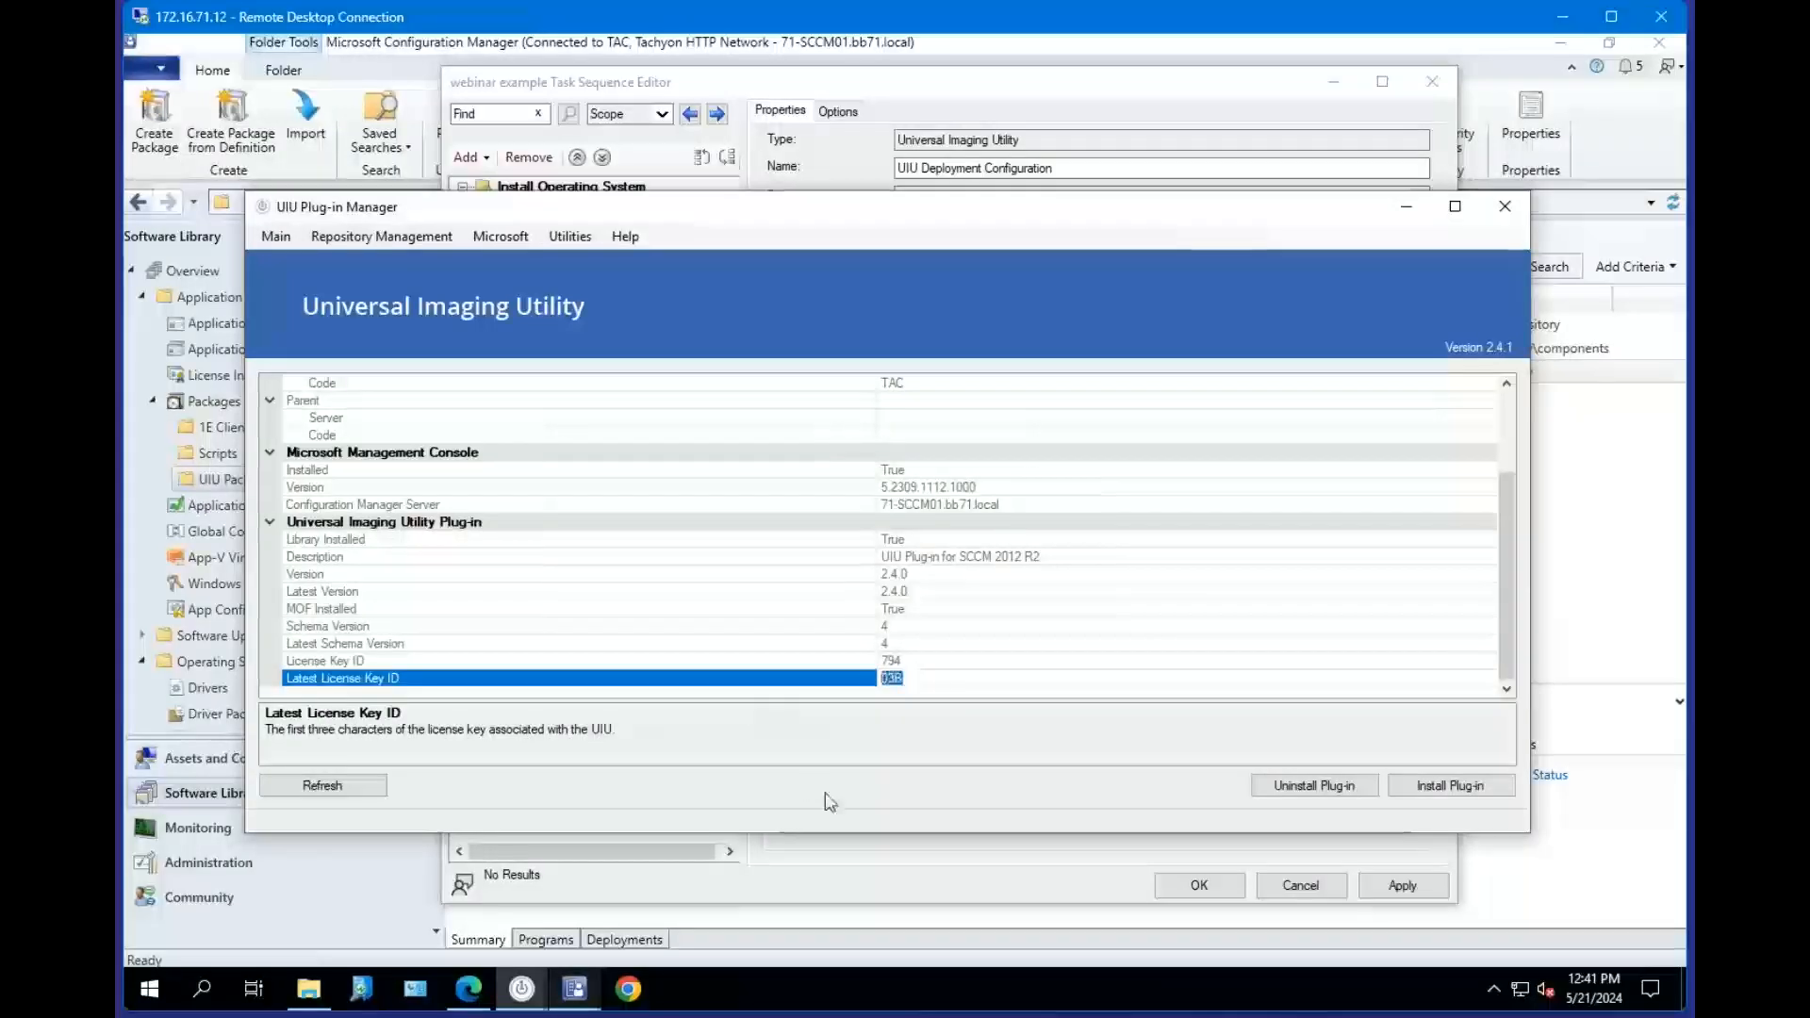
click(275, 237)
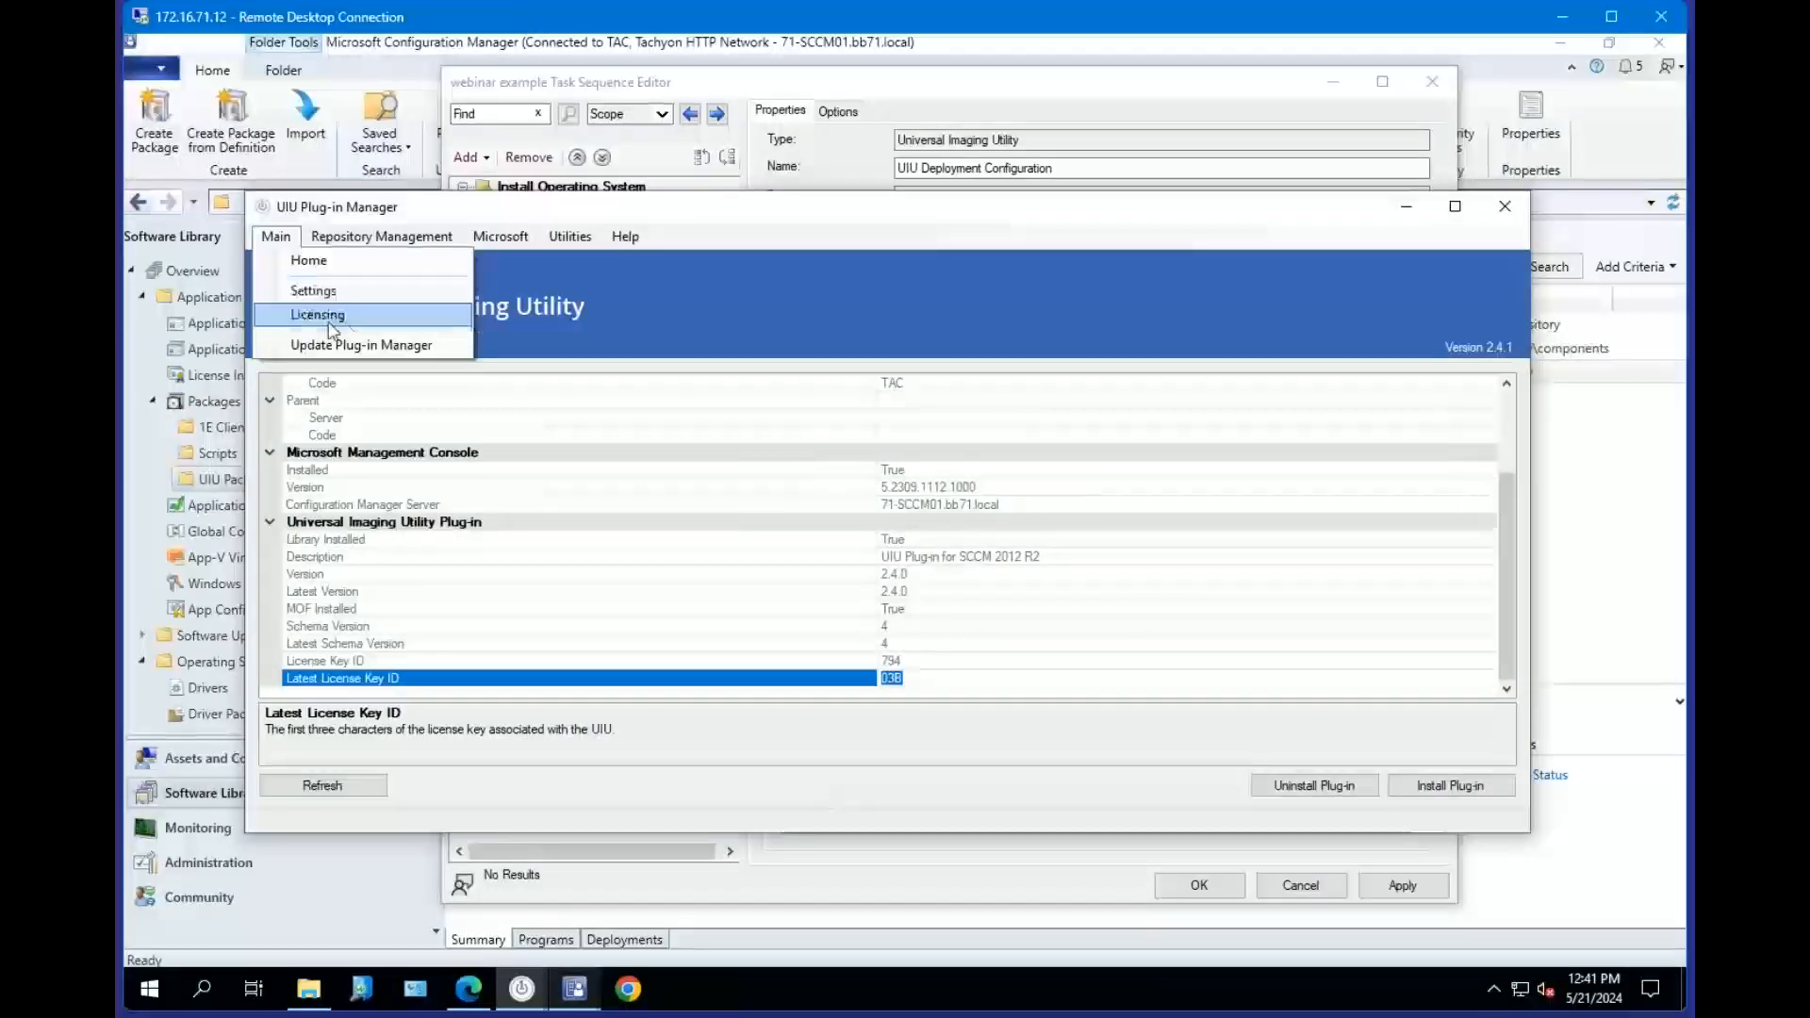
click(920, 662)
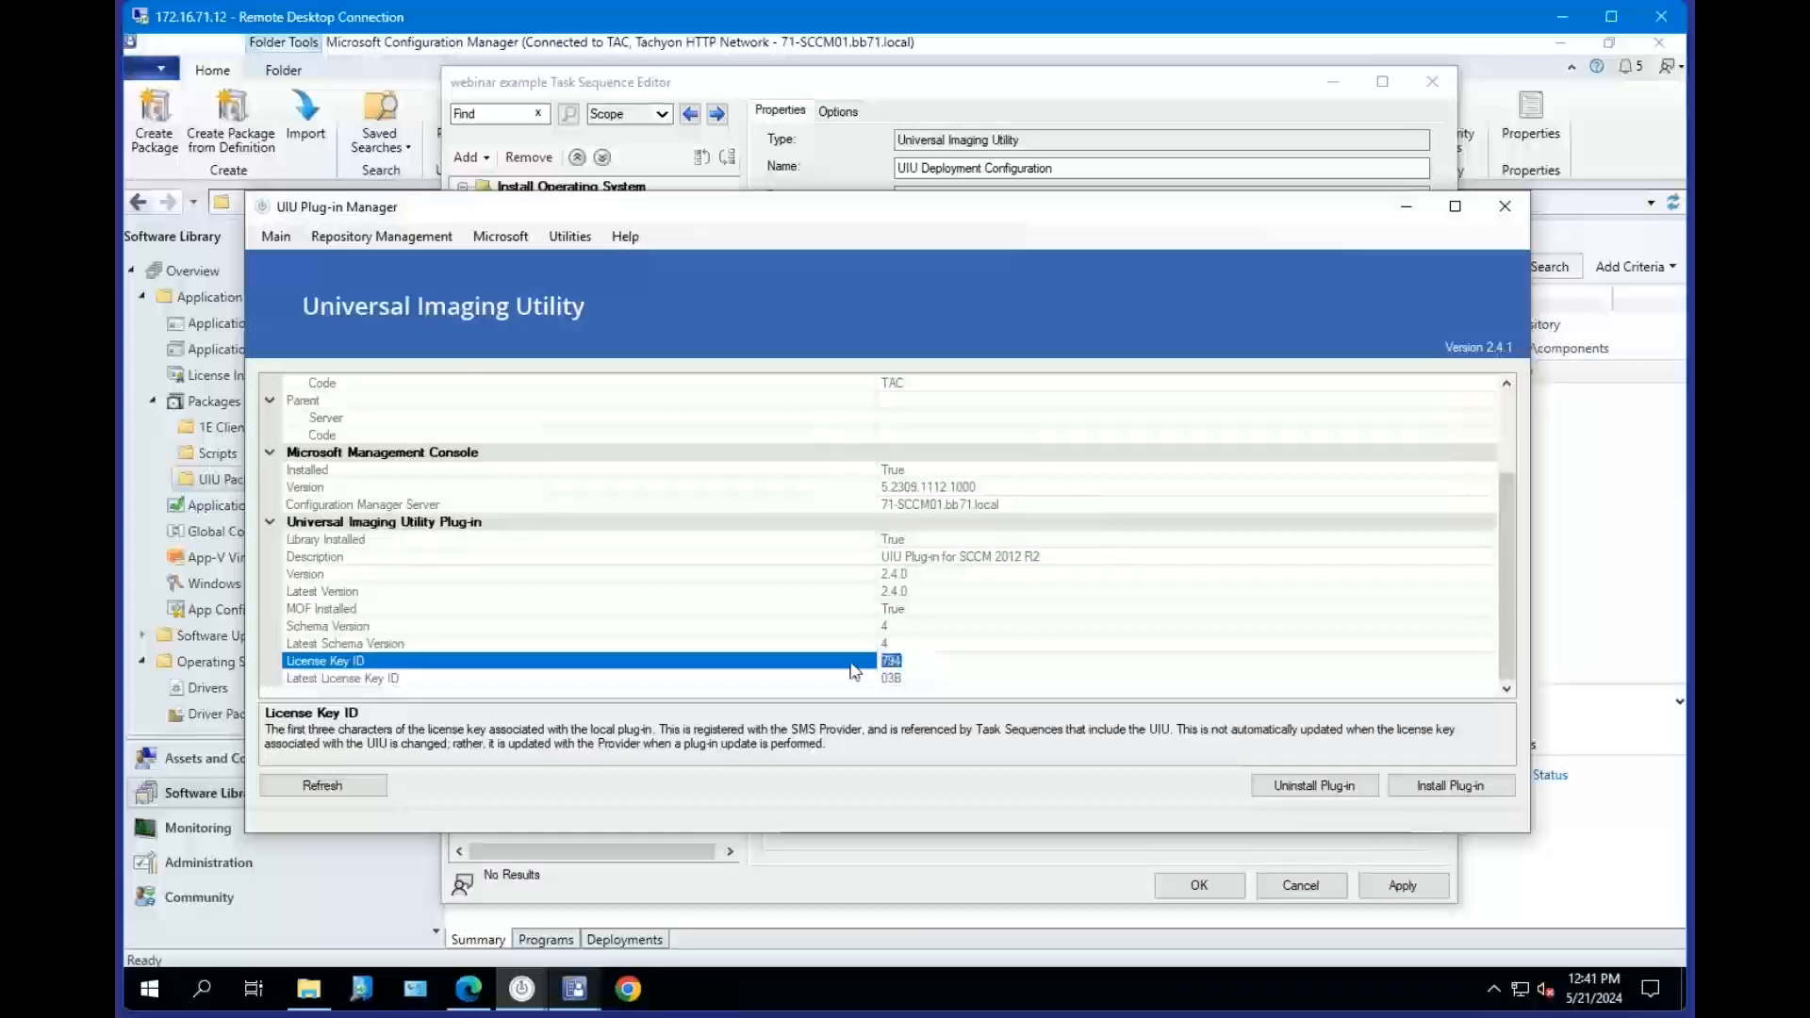
click(926, 657)
double_click(926, 657)
Try to install the UIU plug-in, then minimize the Plug-in Manager.
click(1456, 790)
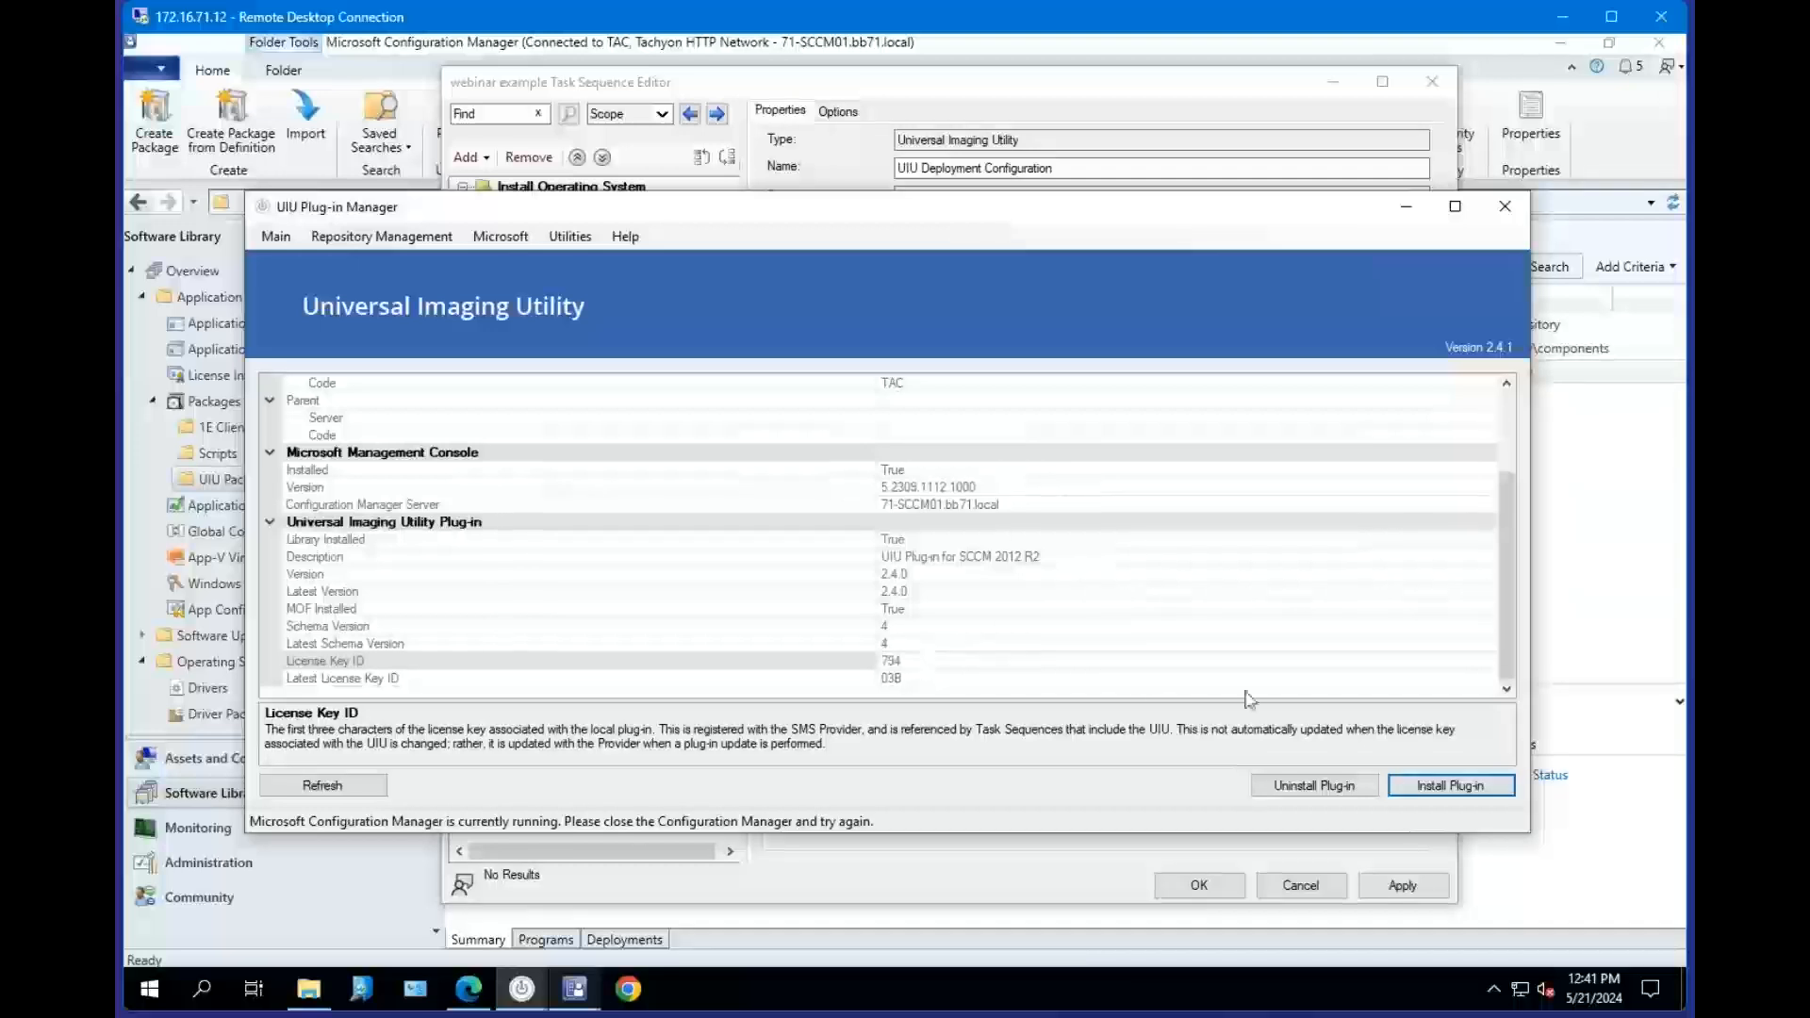
click(1407, 215)
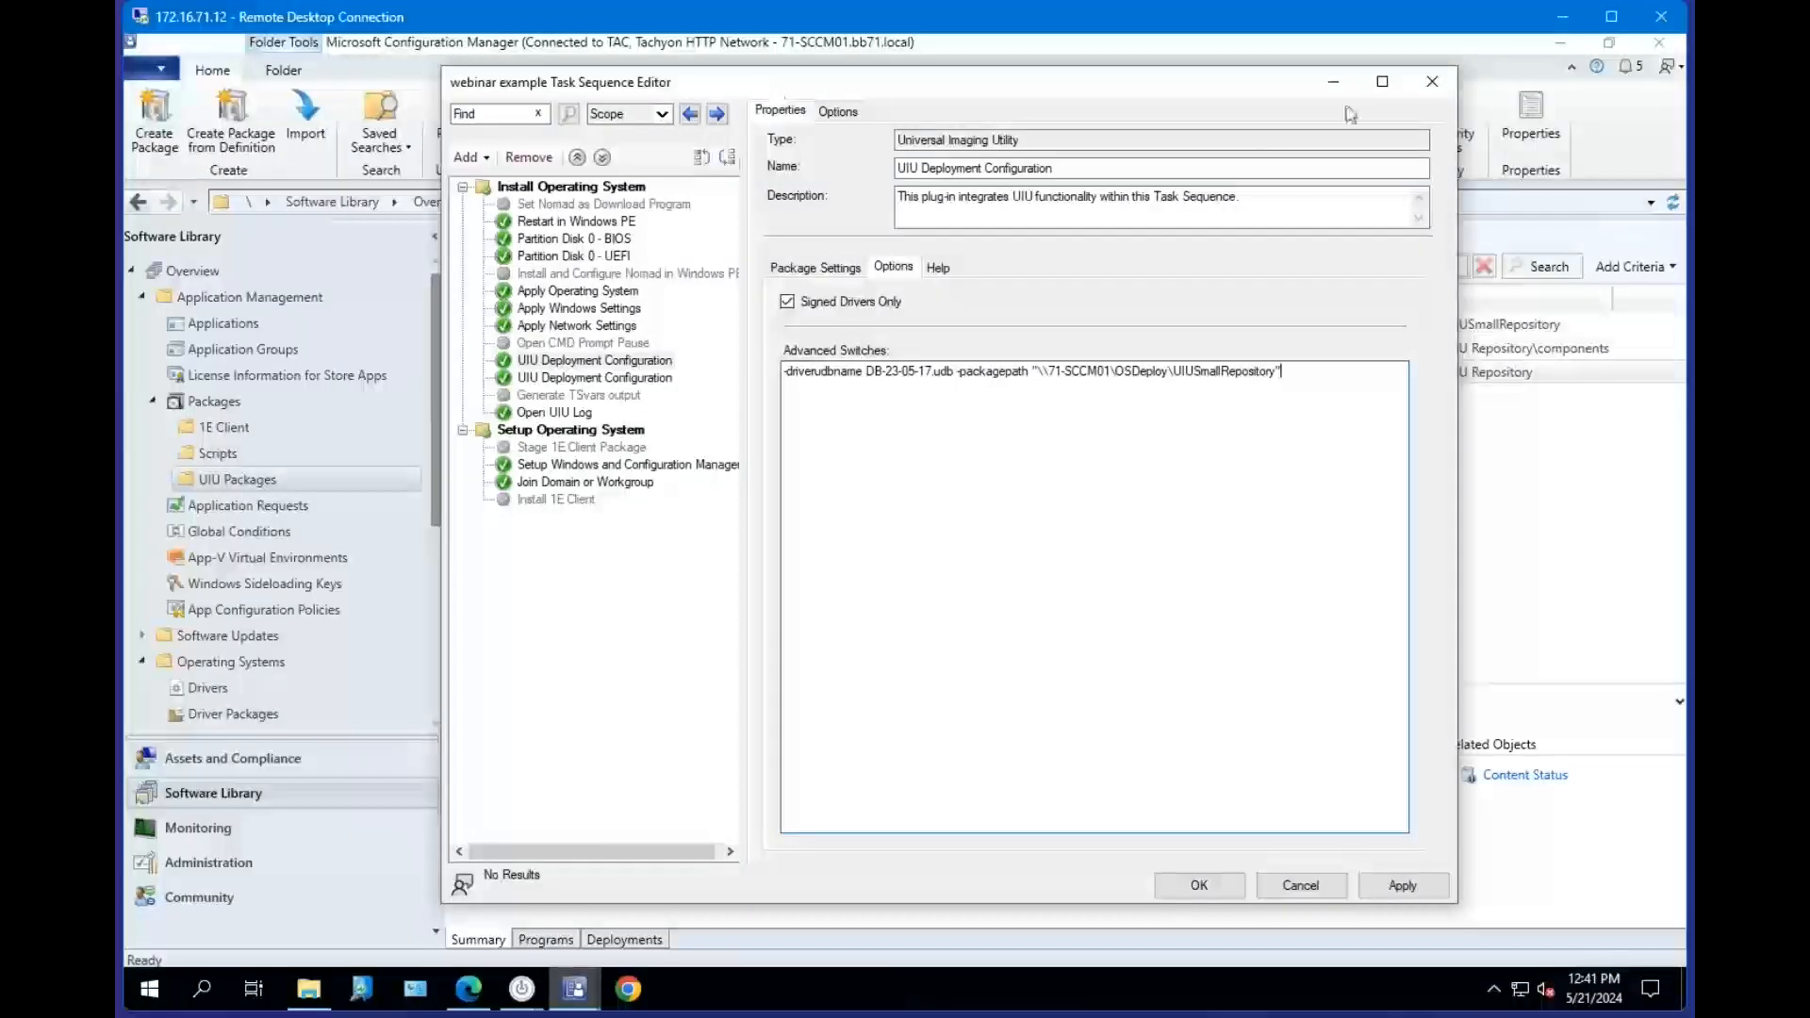
Open the Package Settings of the UIU Deployment Configuration step in the Task Sequence Editor.
click(595, 362)
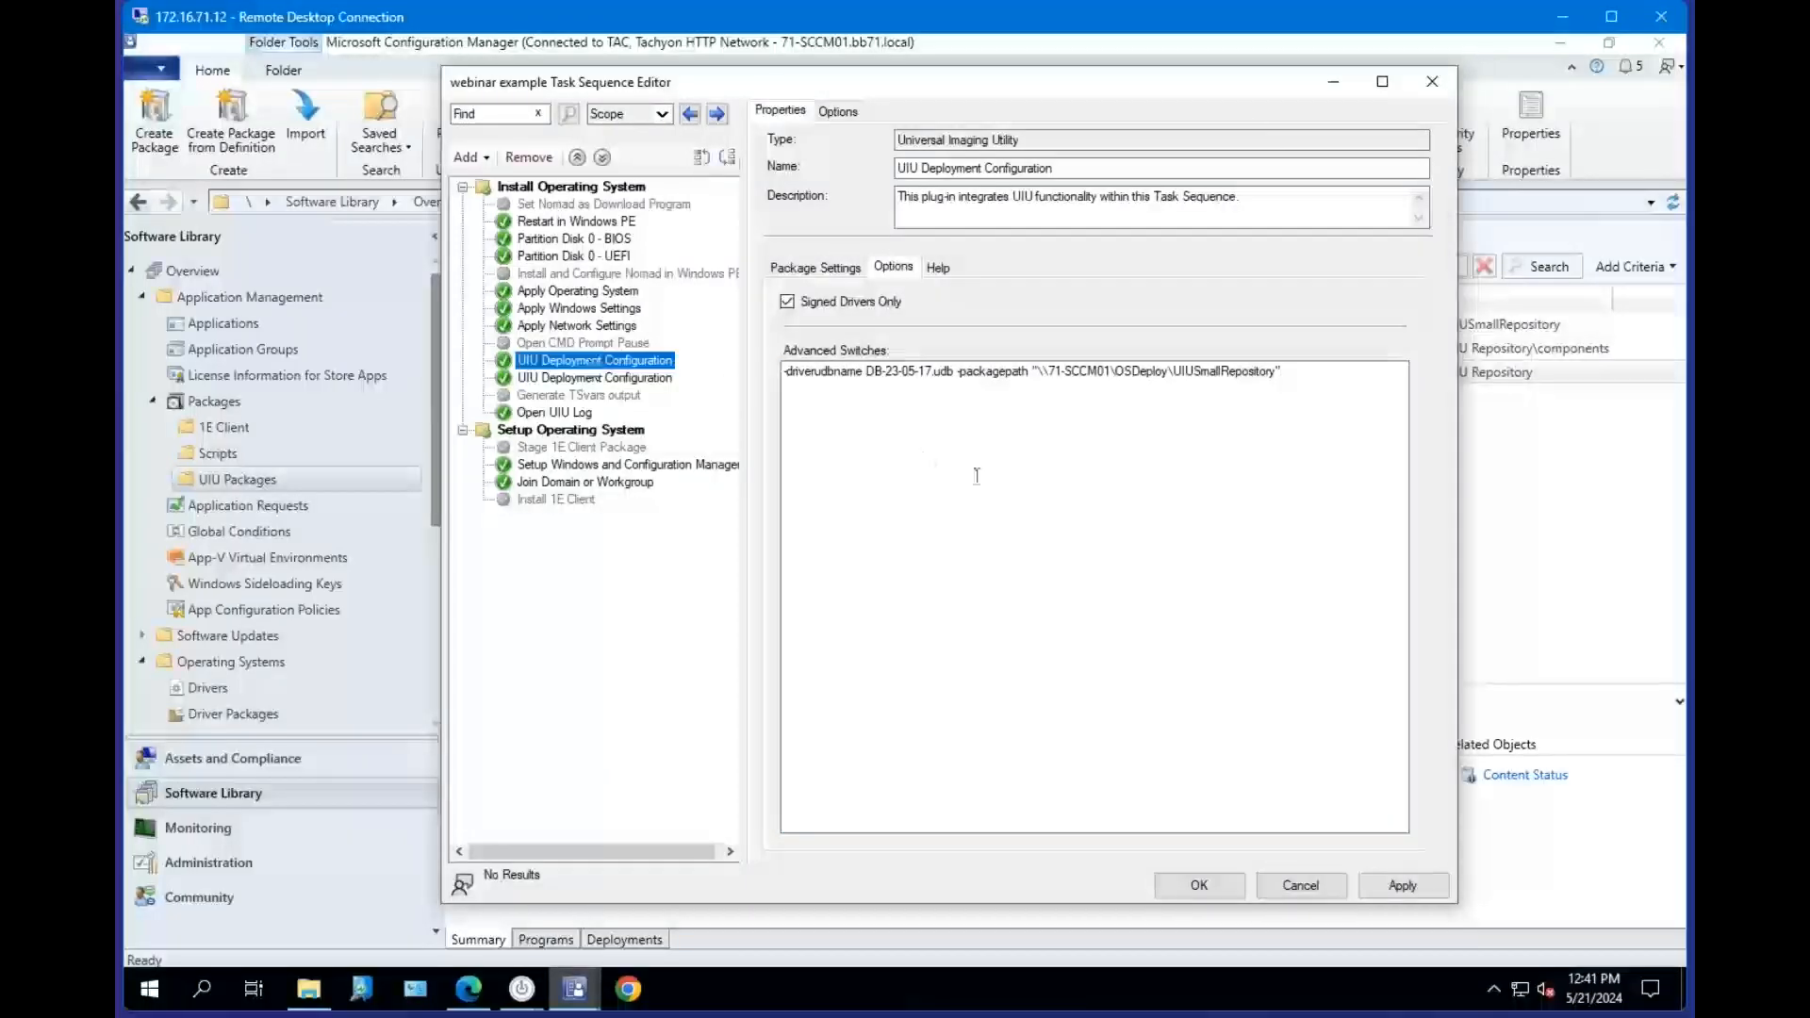
click(829, 269)
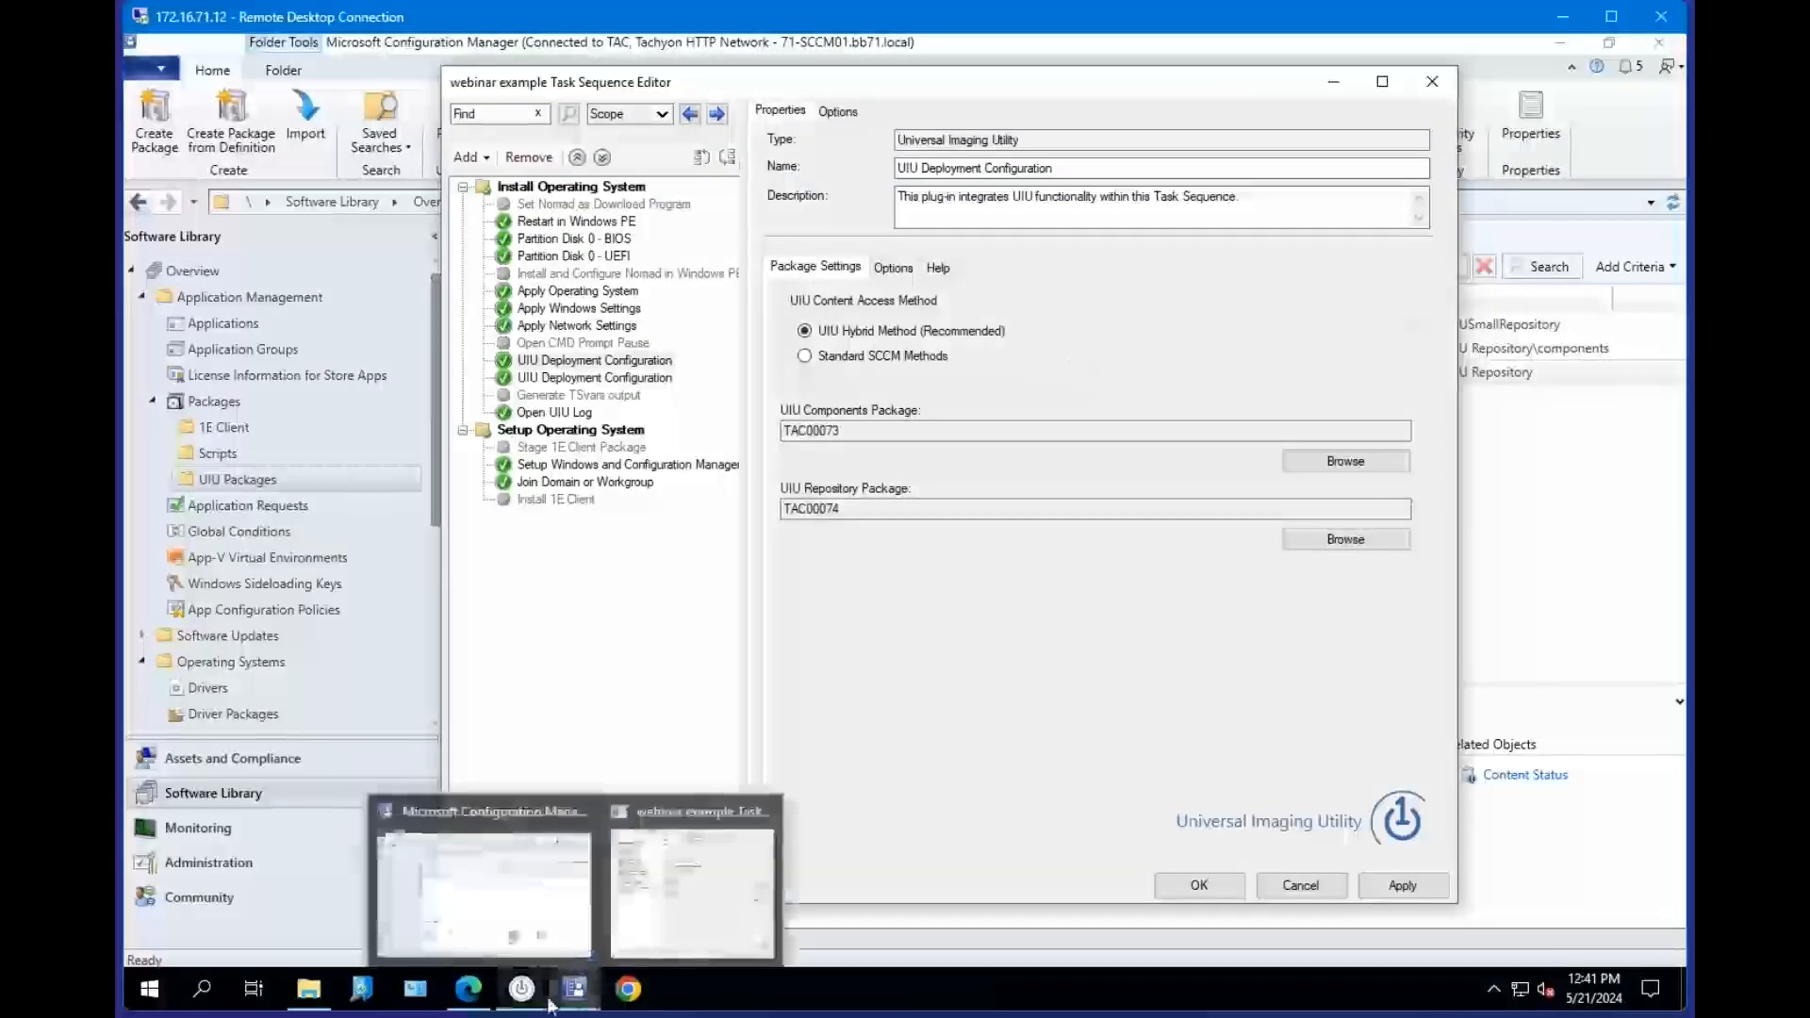
Reopen the Plug-in Manager, inspect the UIU plug-in's License Key ID and MOF Installed entries, and minimize it.
click(521, 987)
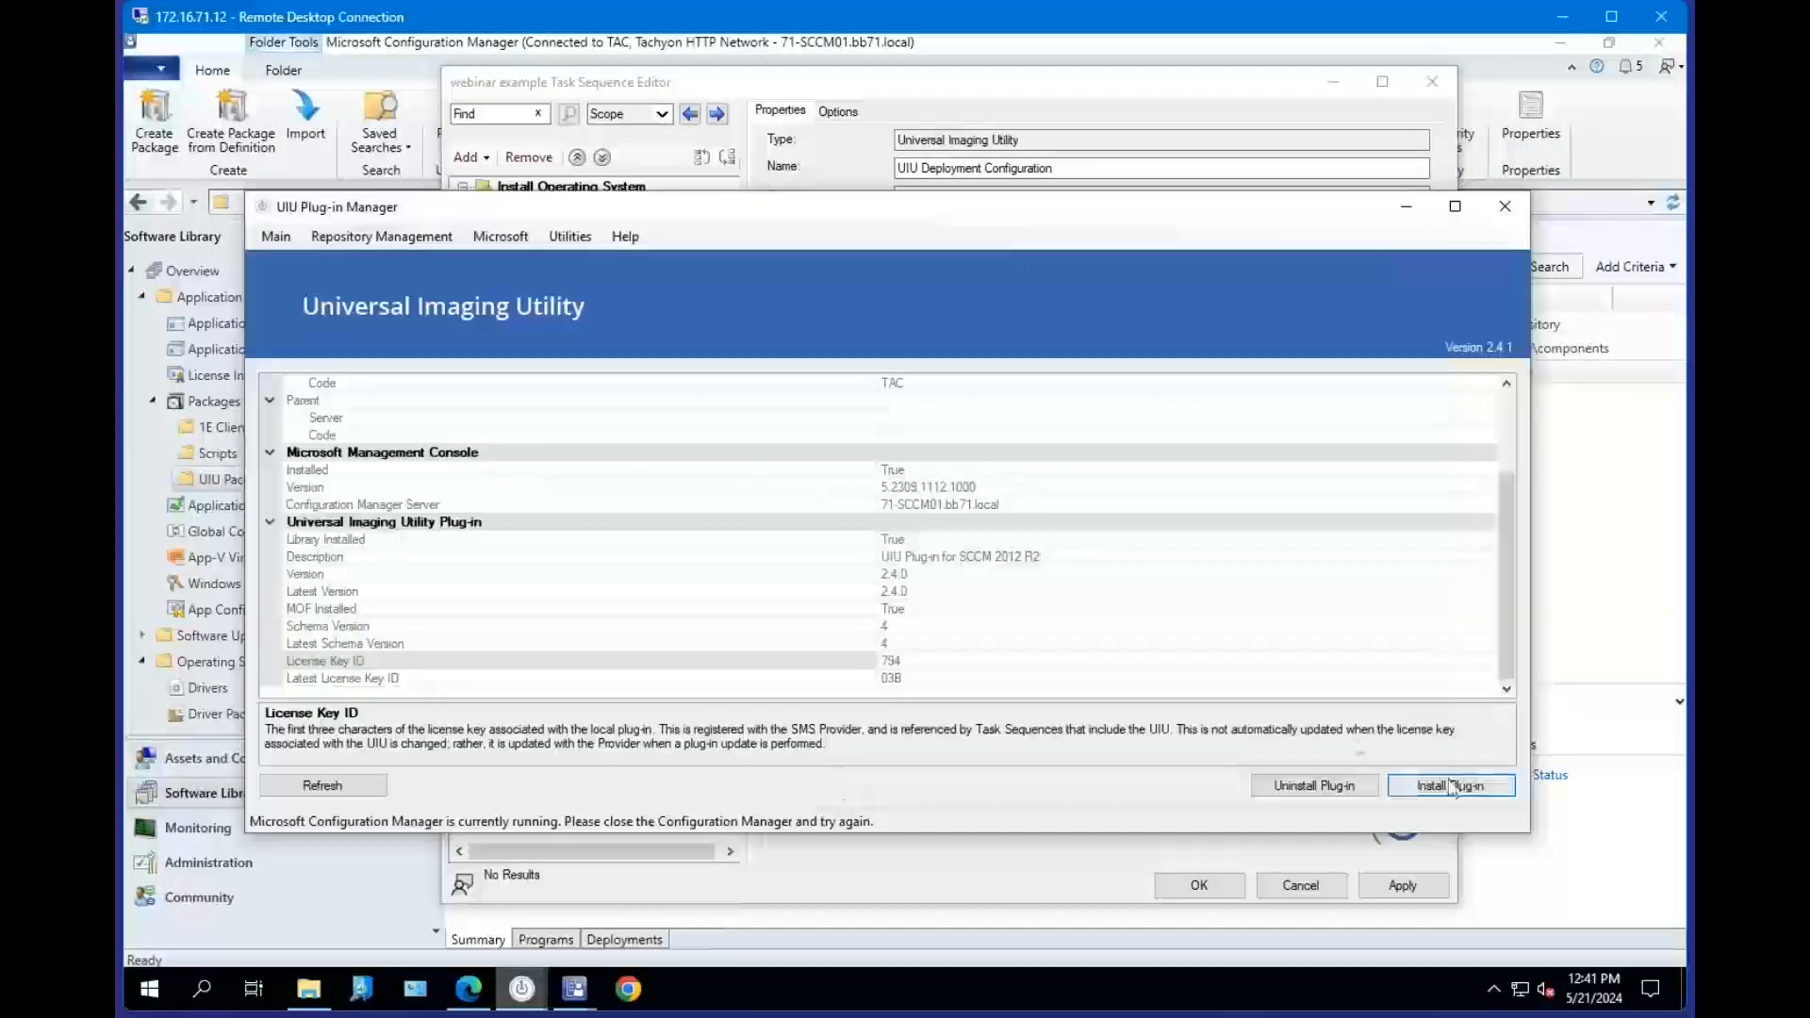
click(896, 661)
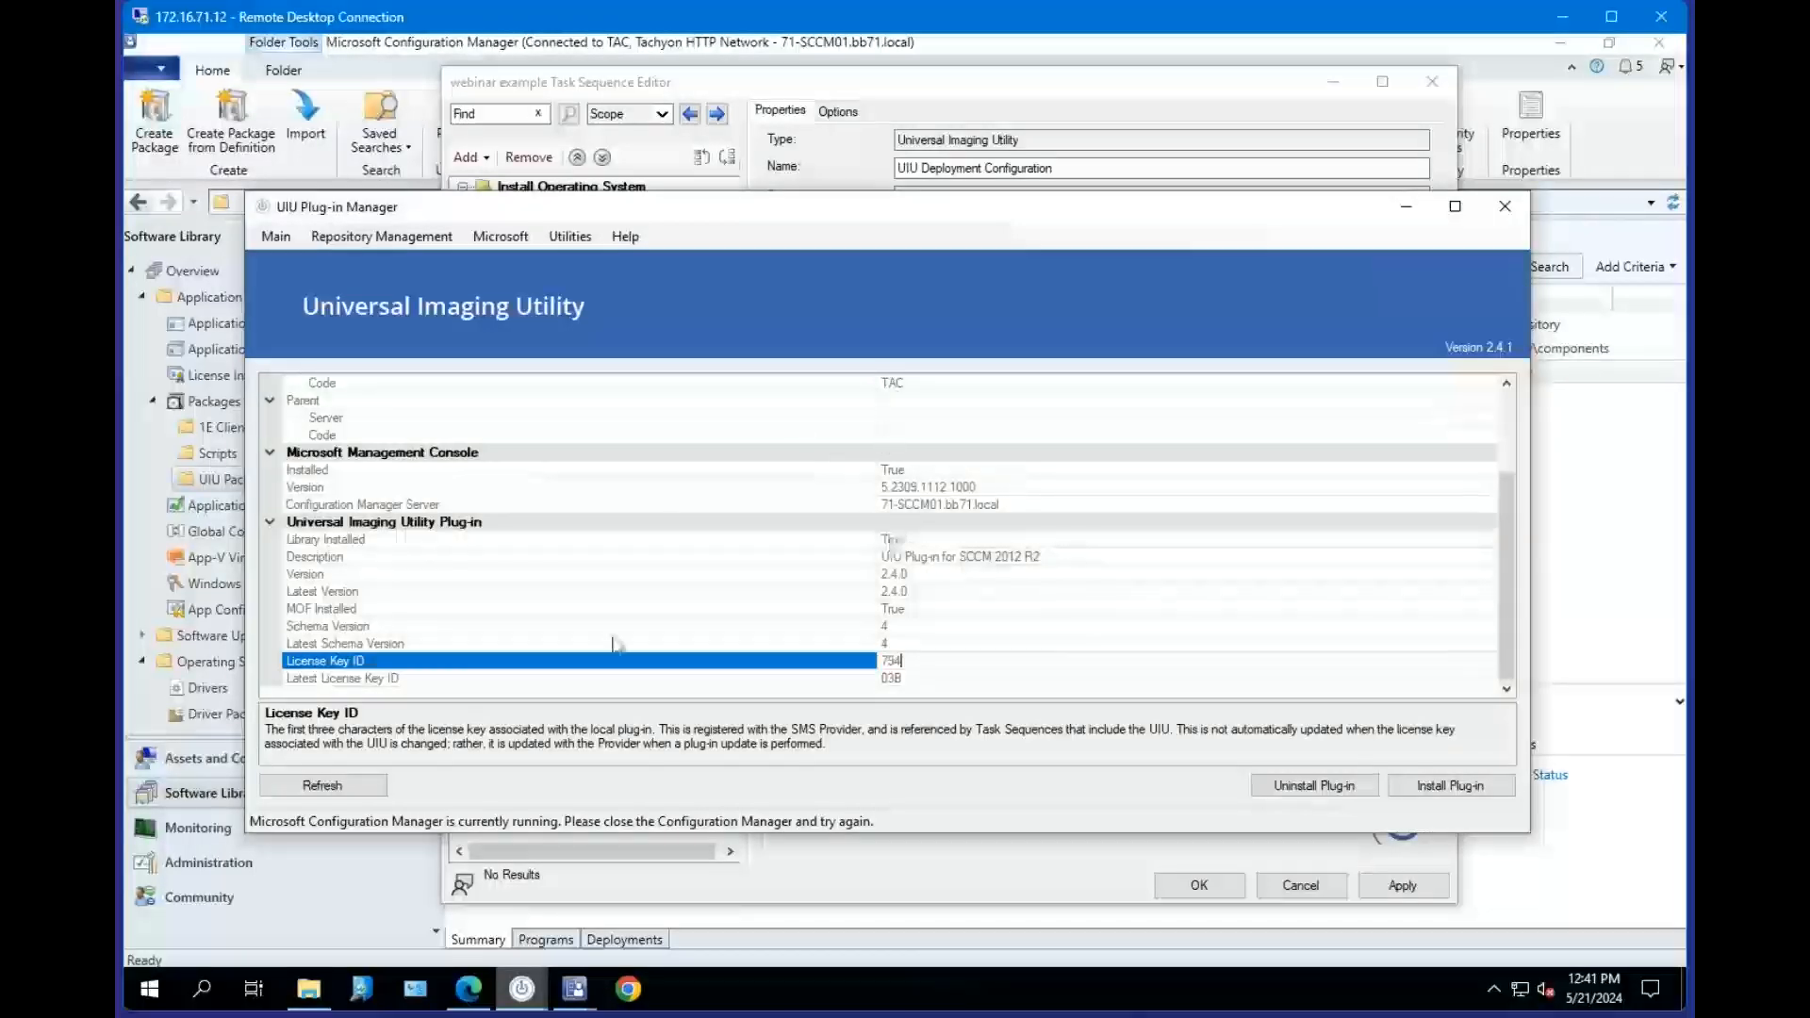
click(343, 610)
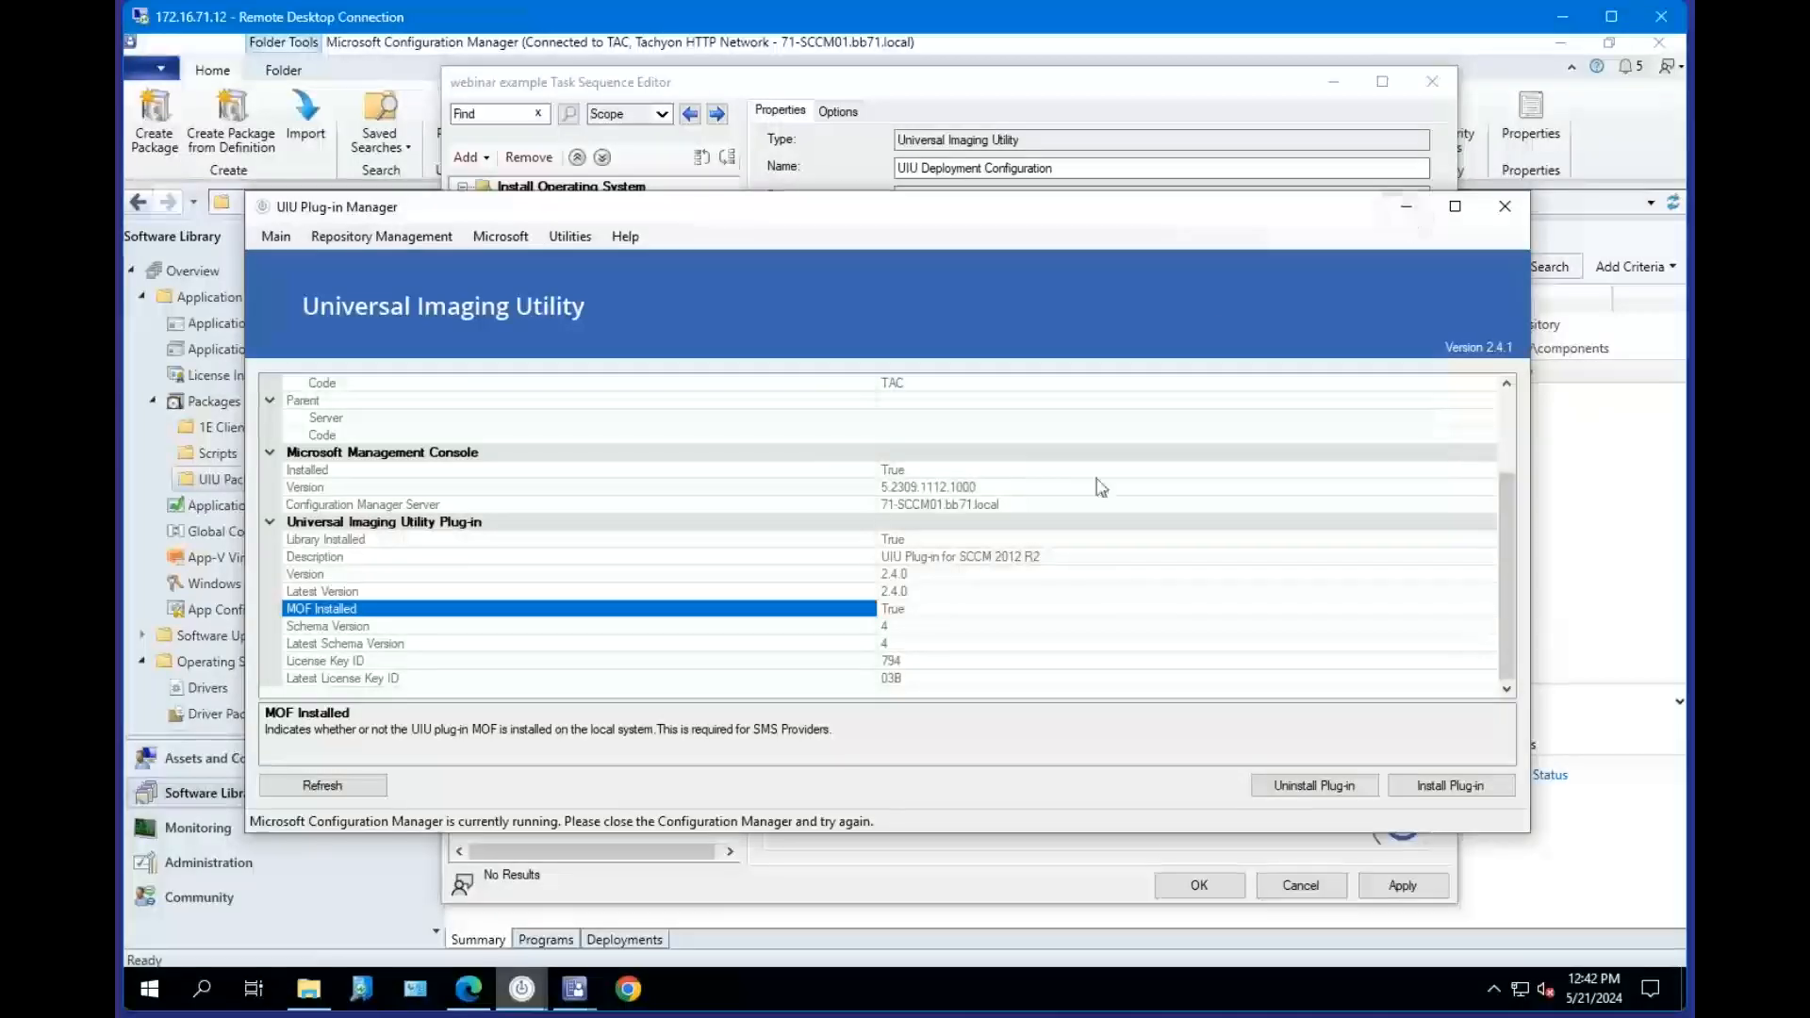
click(1405, 207)
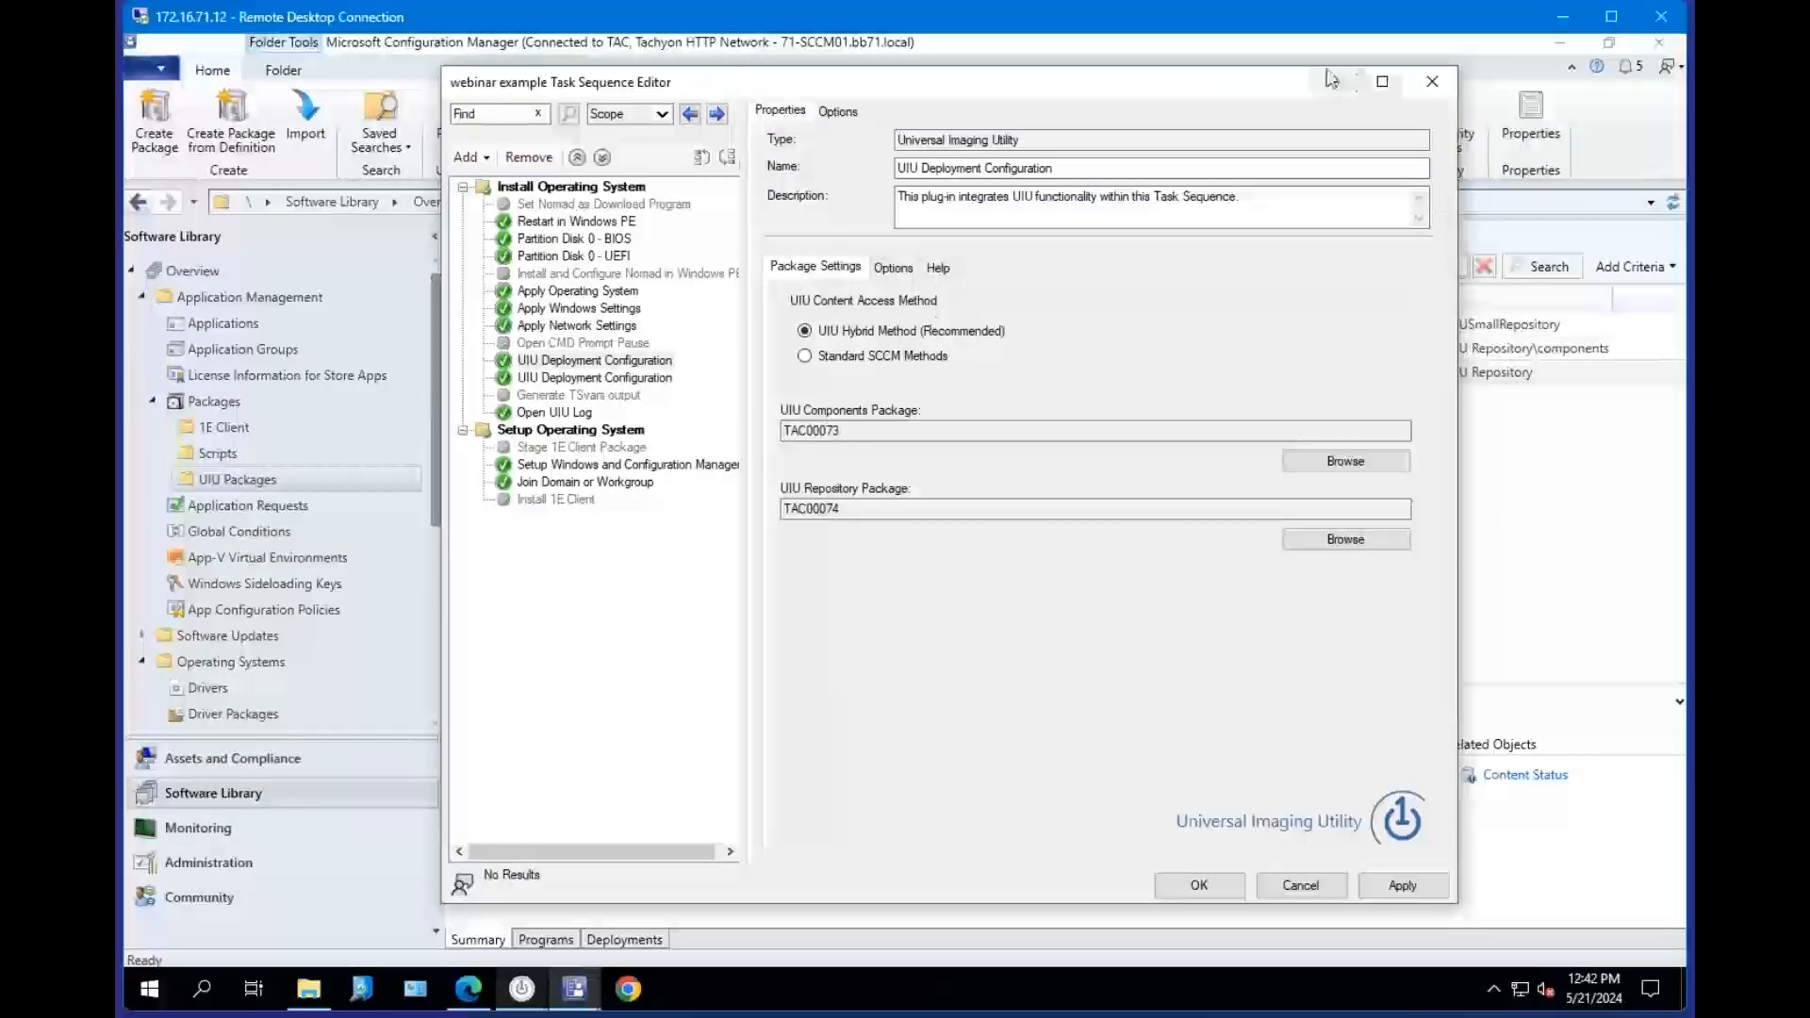
Reopen the webinar example task sequence in the Task Sequence Editor from the Webinar task sequences folder.
click(1355, 81)
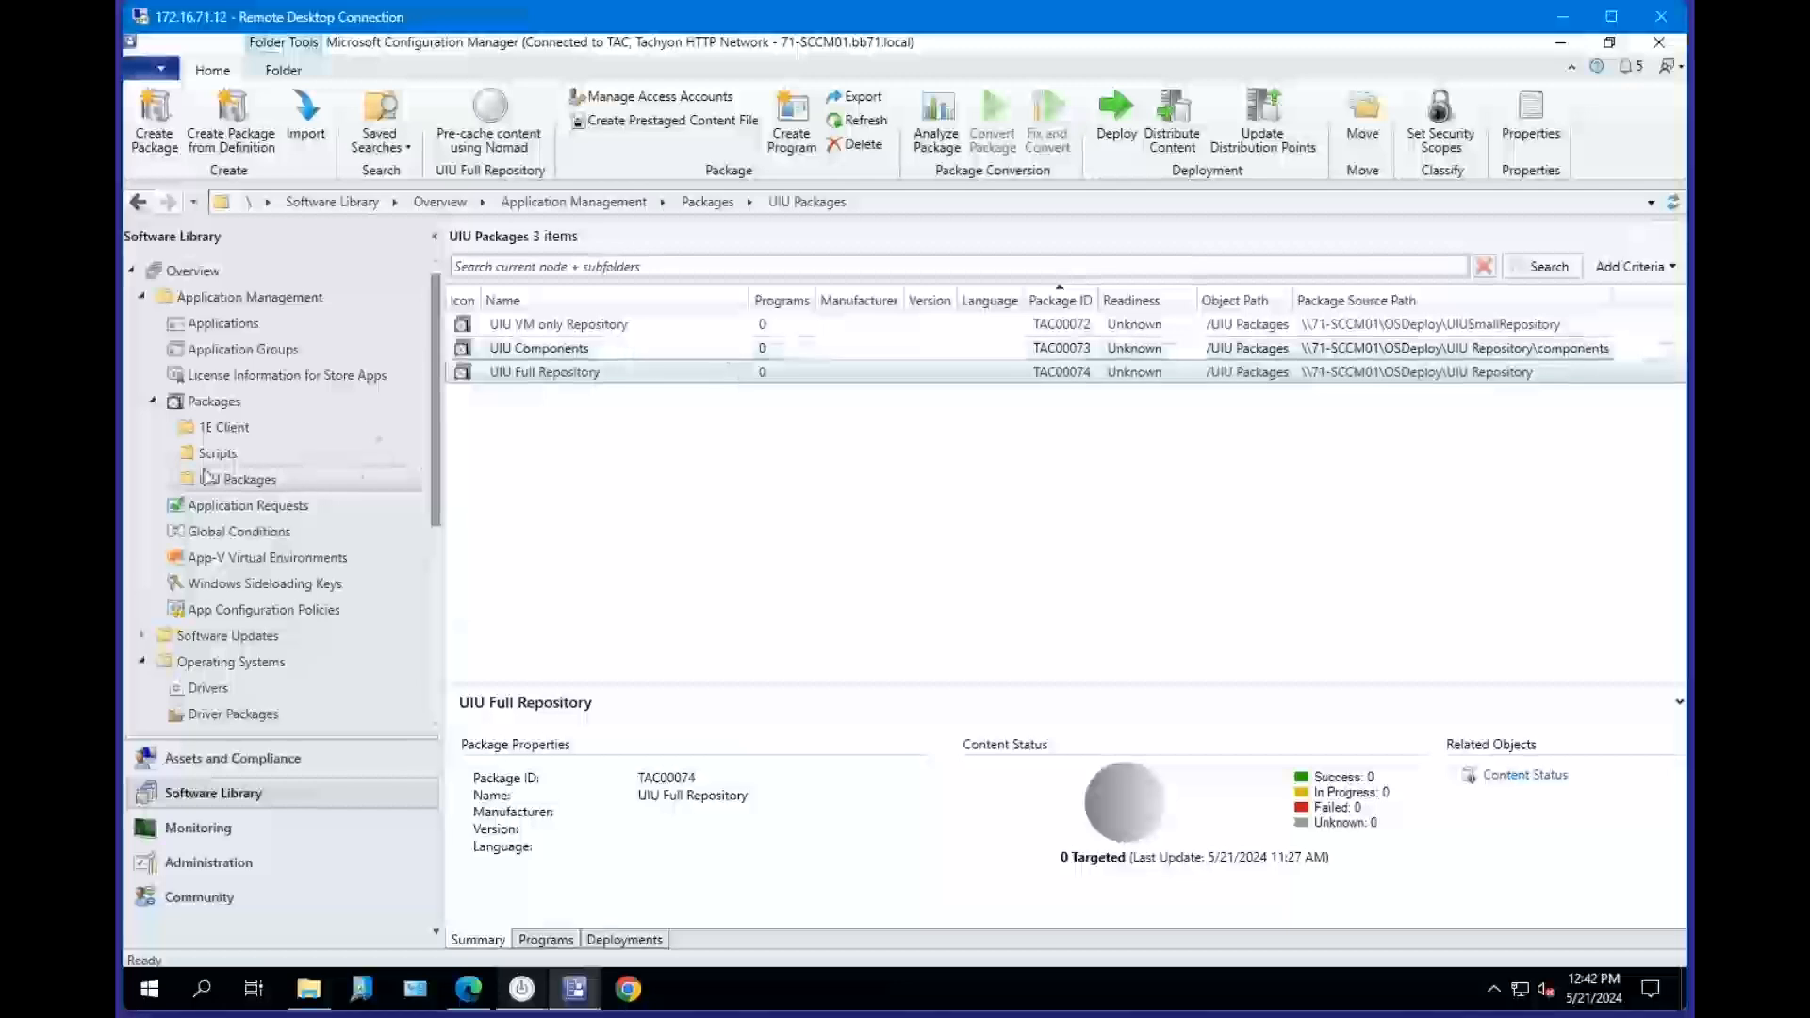
scroll(292, 617, down, 2)
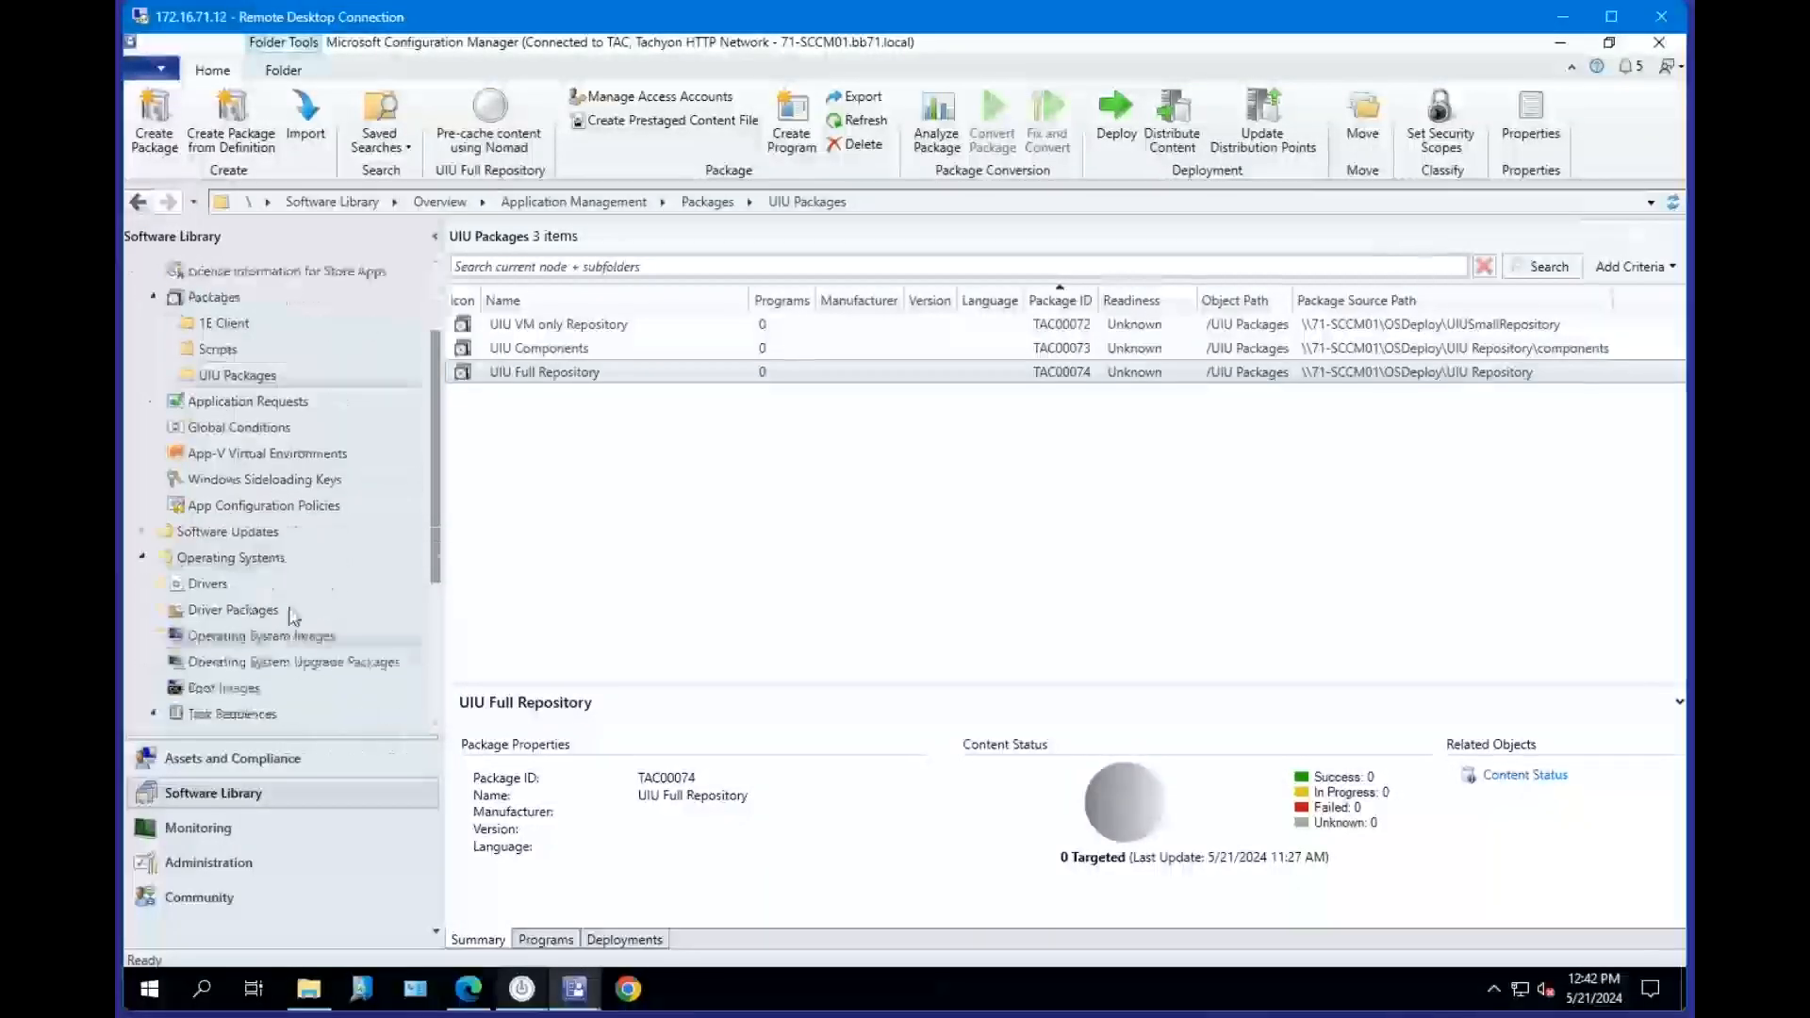
scroll(292, 618, down, 2)
click(226, 688)
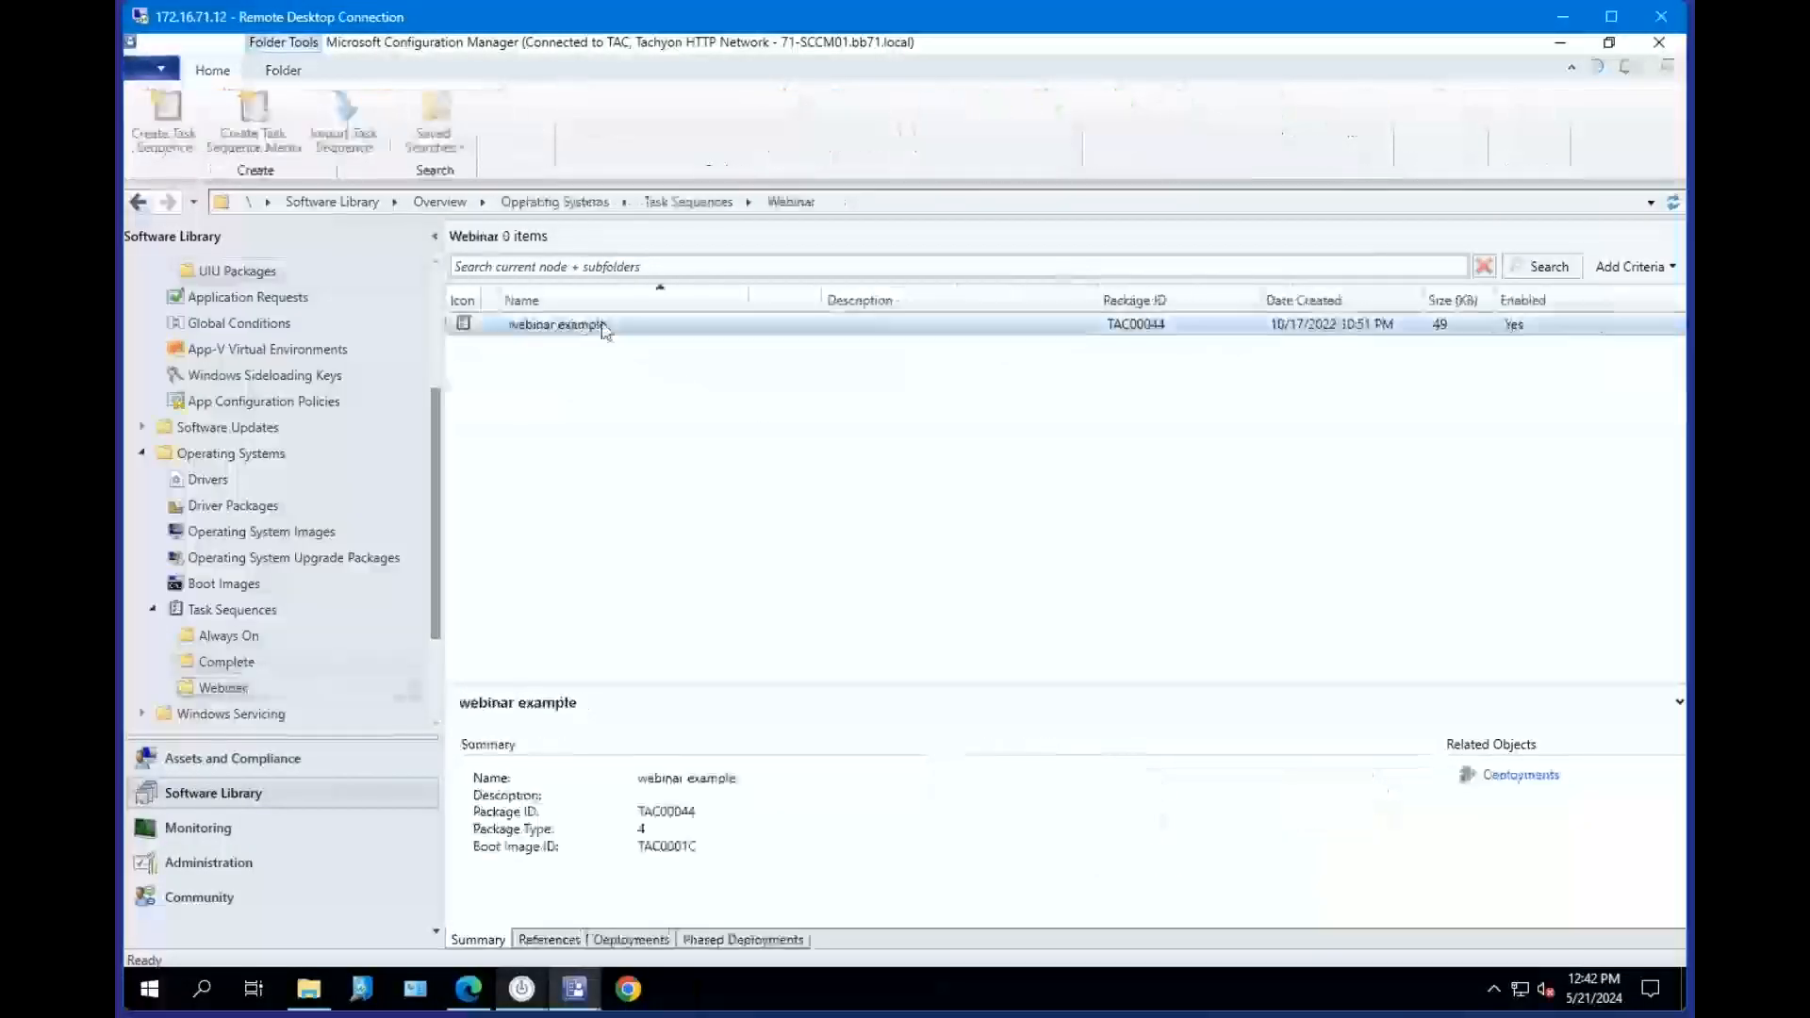
right_click(603, 326)
click(1072, 475)
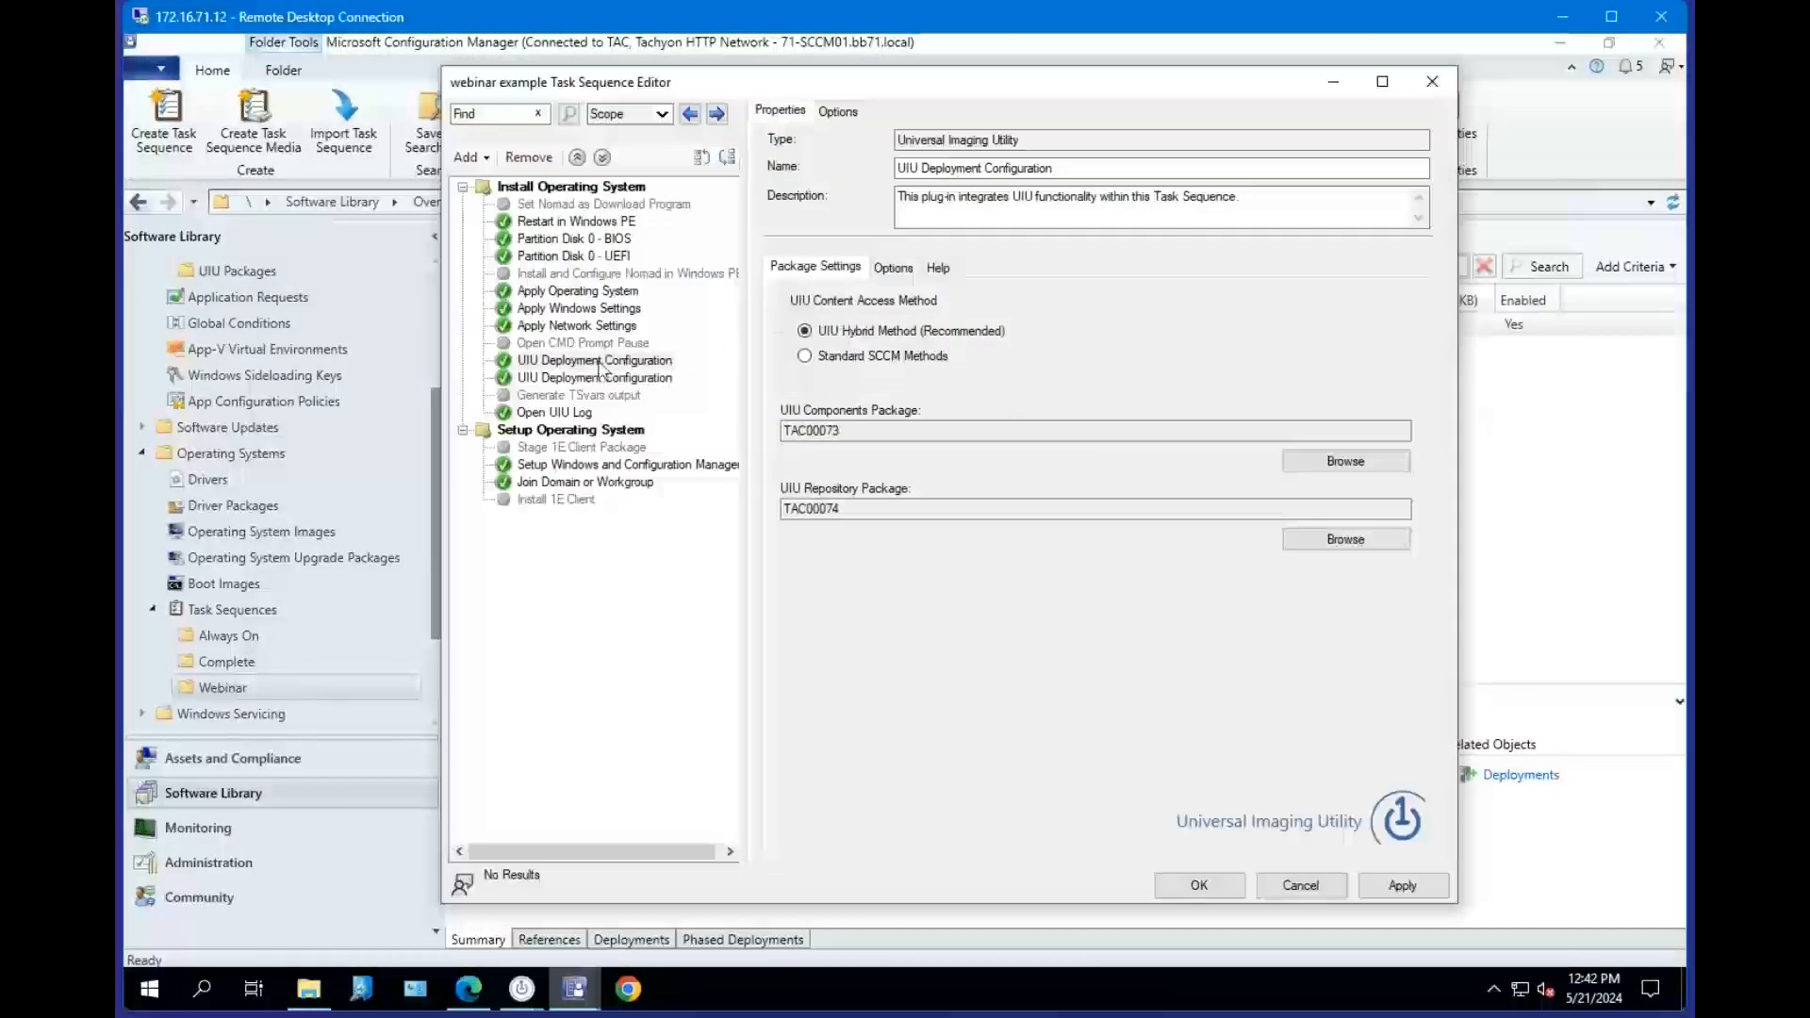
click(596, 361)
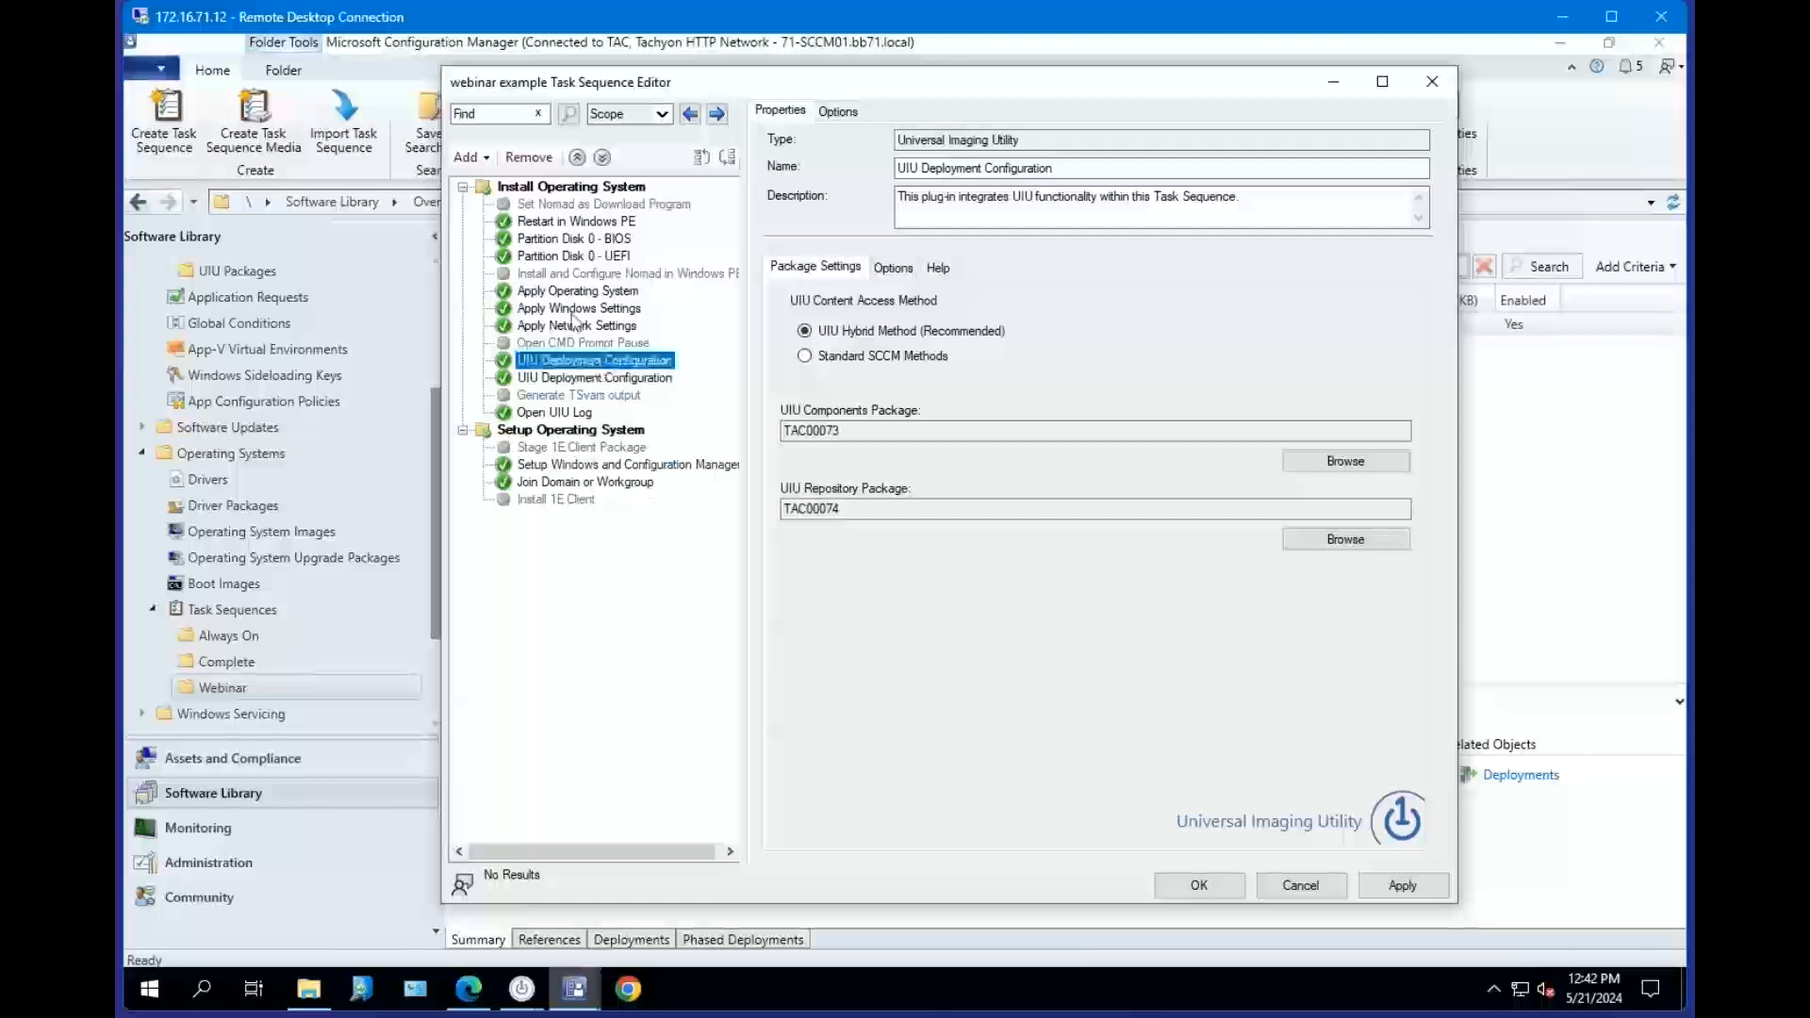
Try to add a UIU Deployment Configuration step from the Universal Imaging Utility category.
click(470, 158)
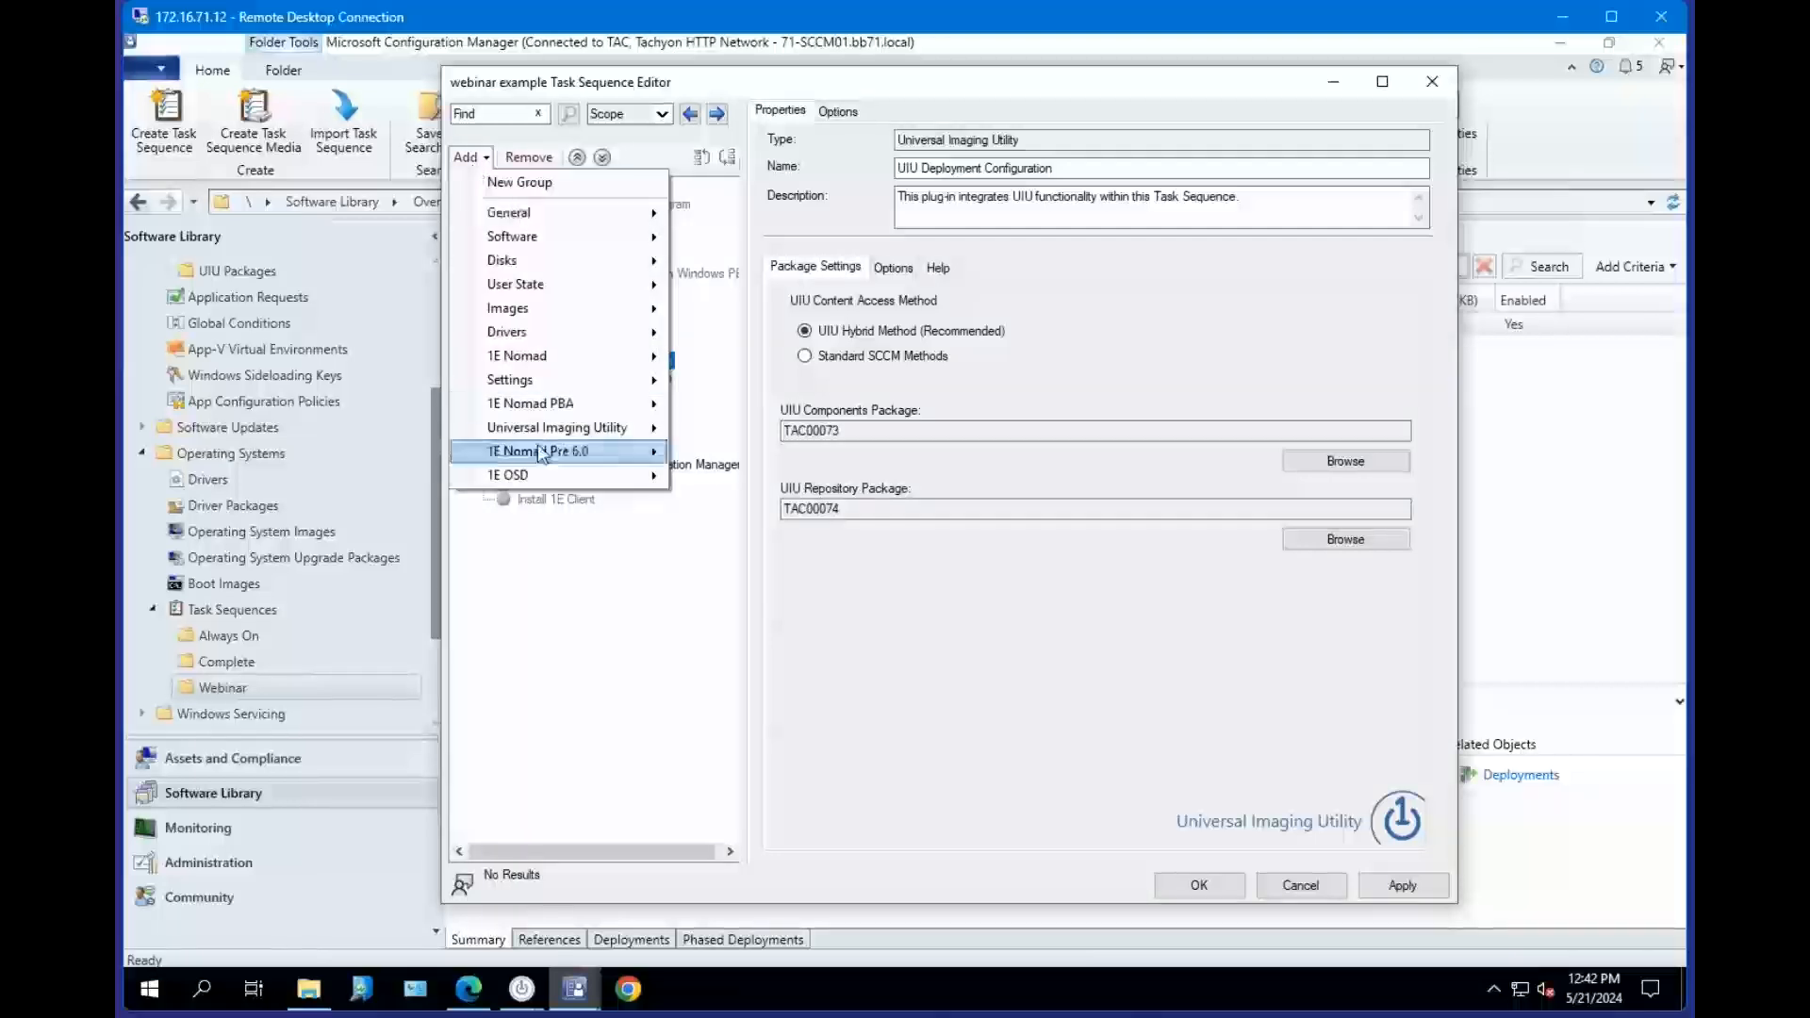
mouse_move(547, 429)
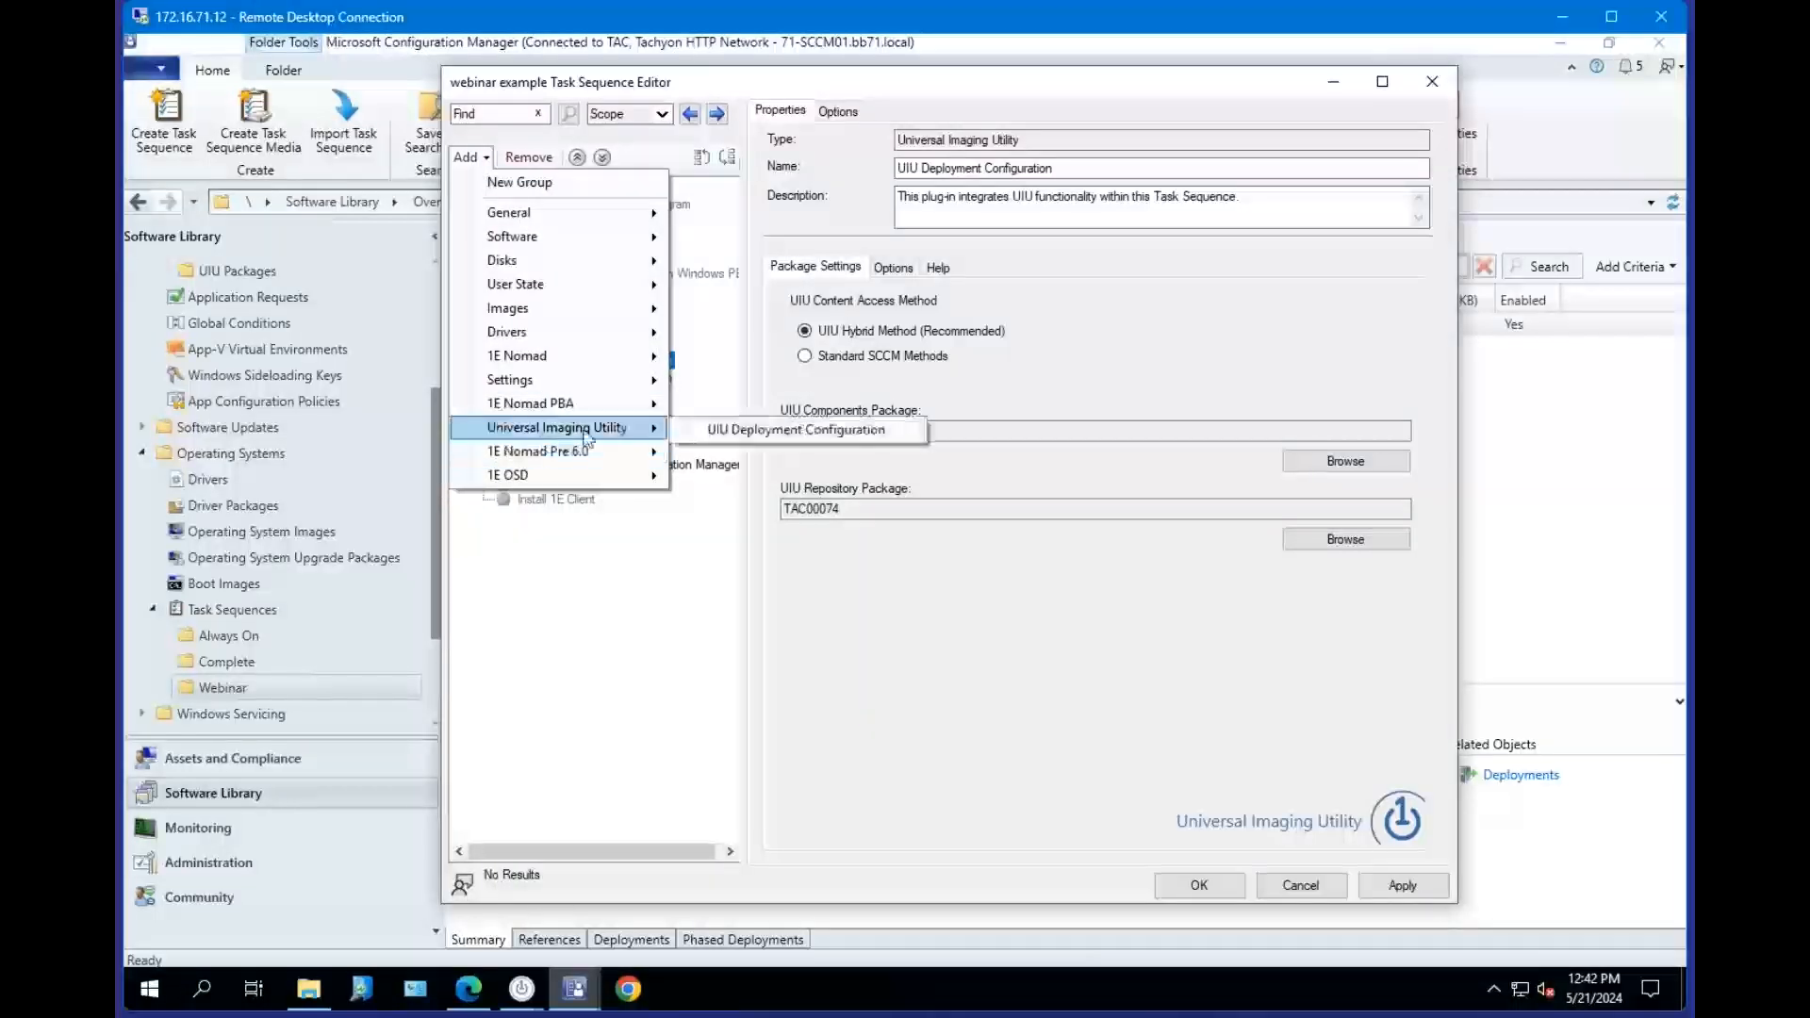
click(784, 429)
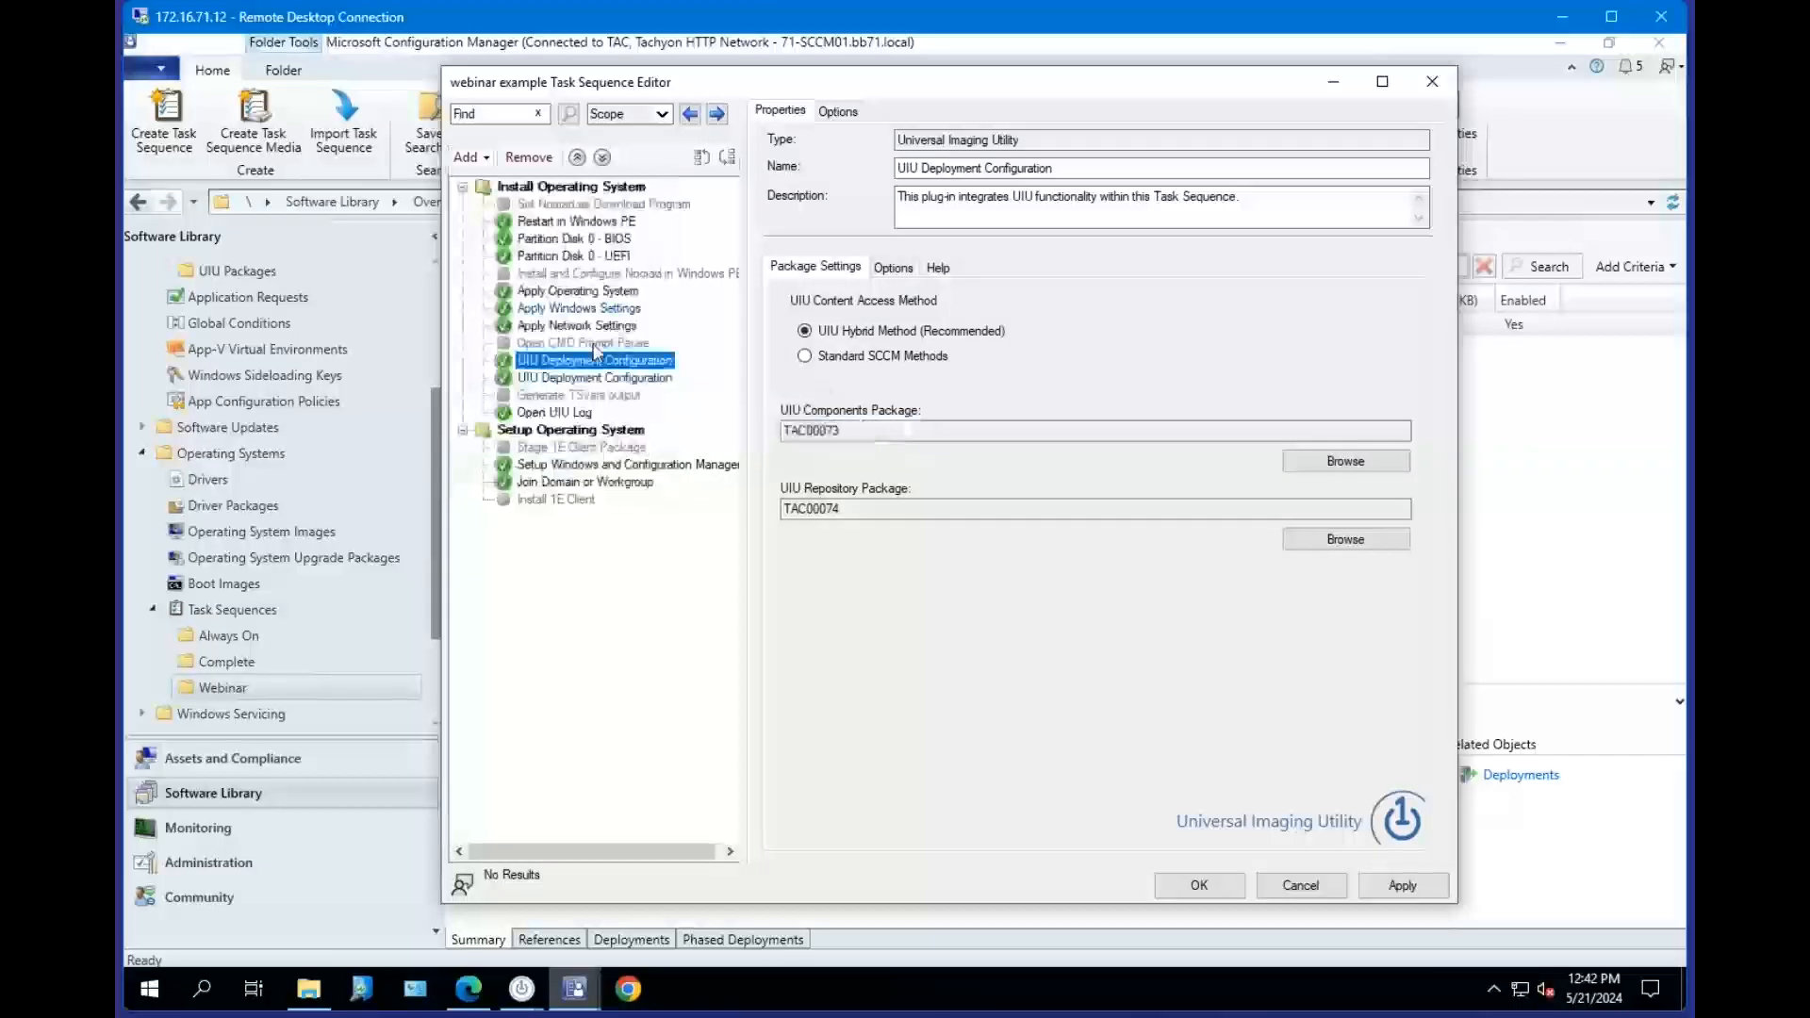
Review the Apply Operating System, Setup Windows and Configuration Manager, and UIU Deployment Configuration steps' properties.
click(575, 291)
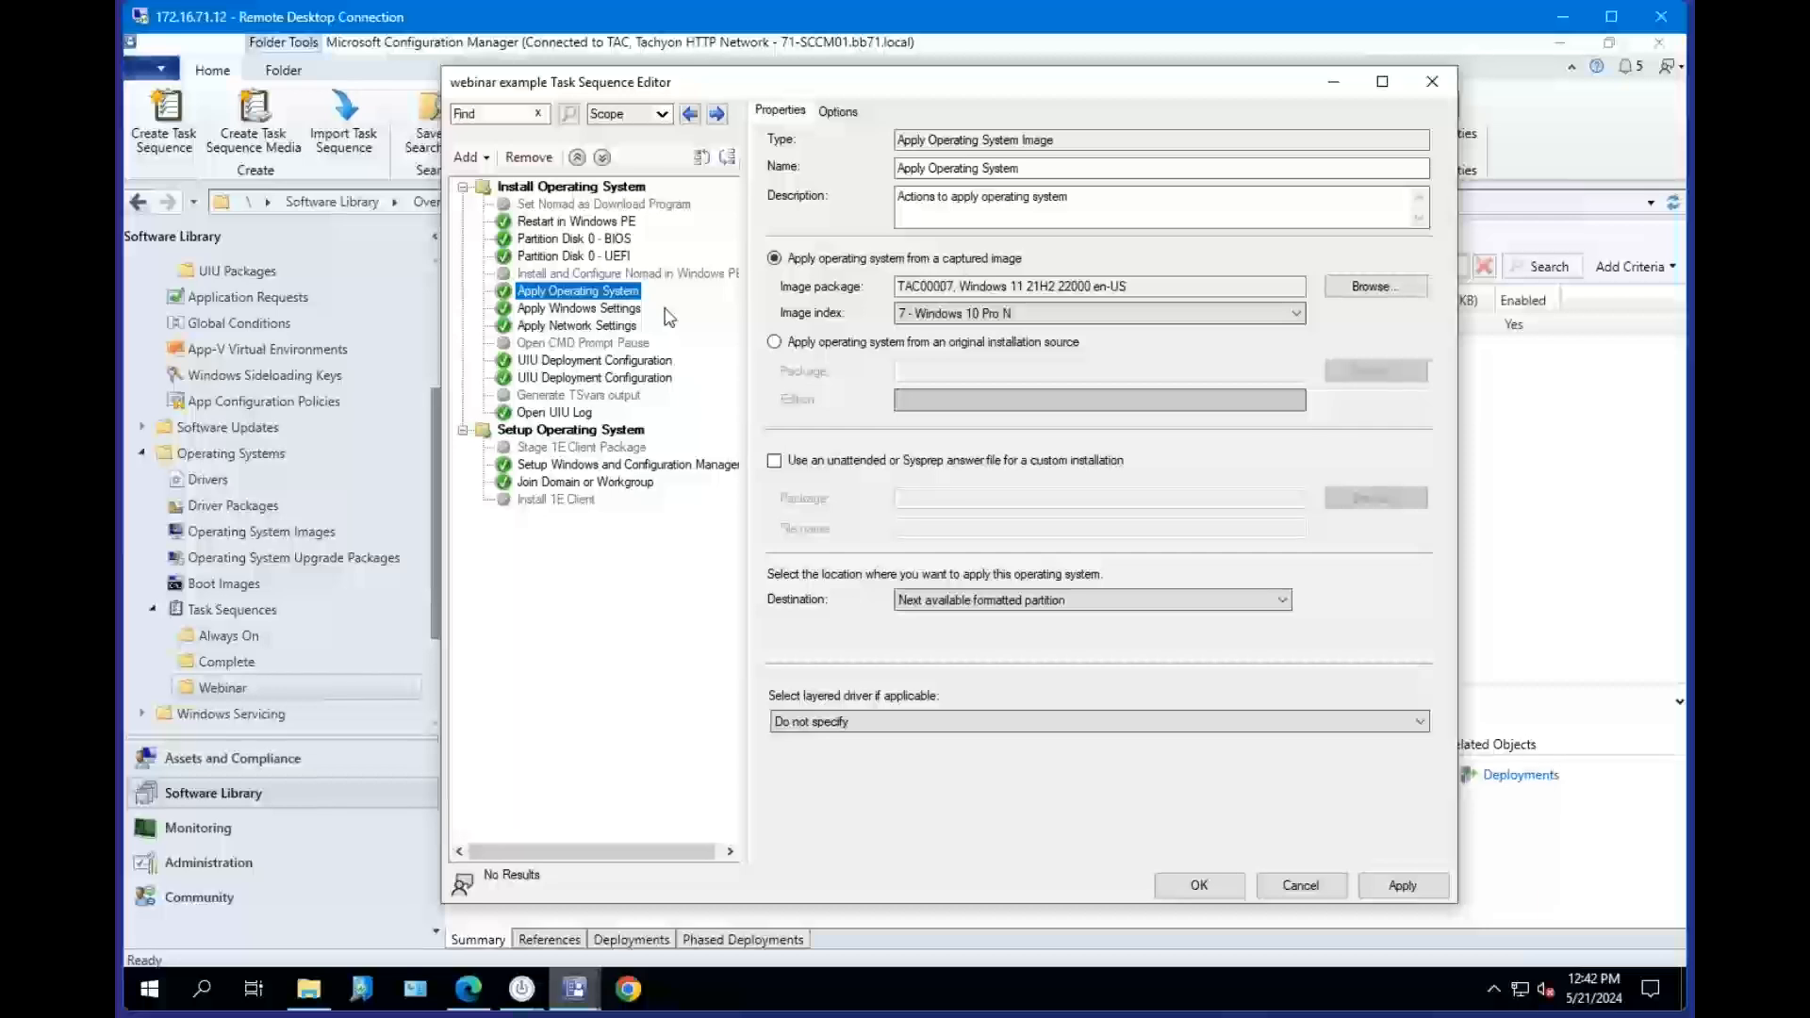
click(590, 466)
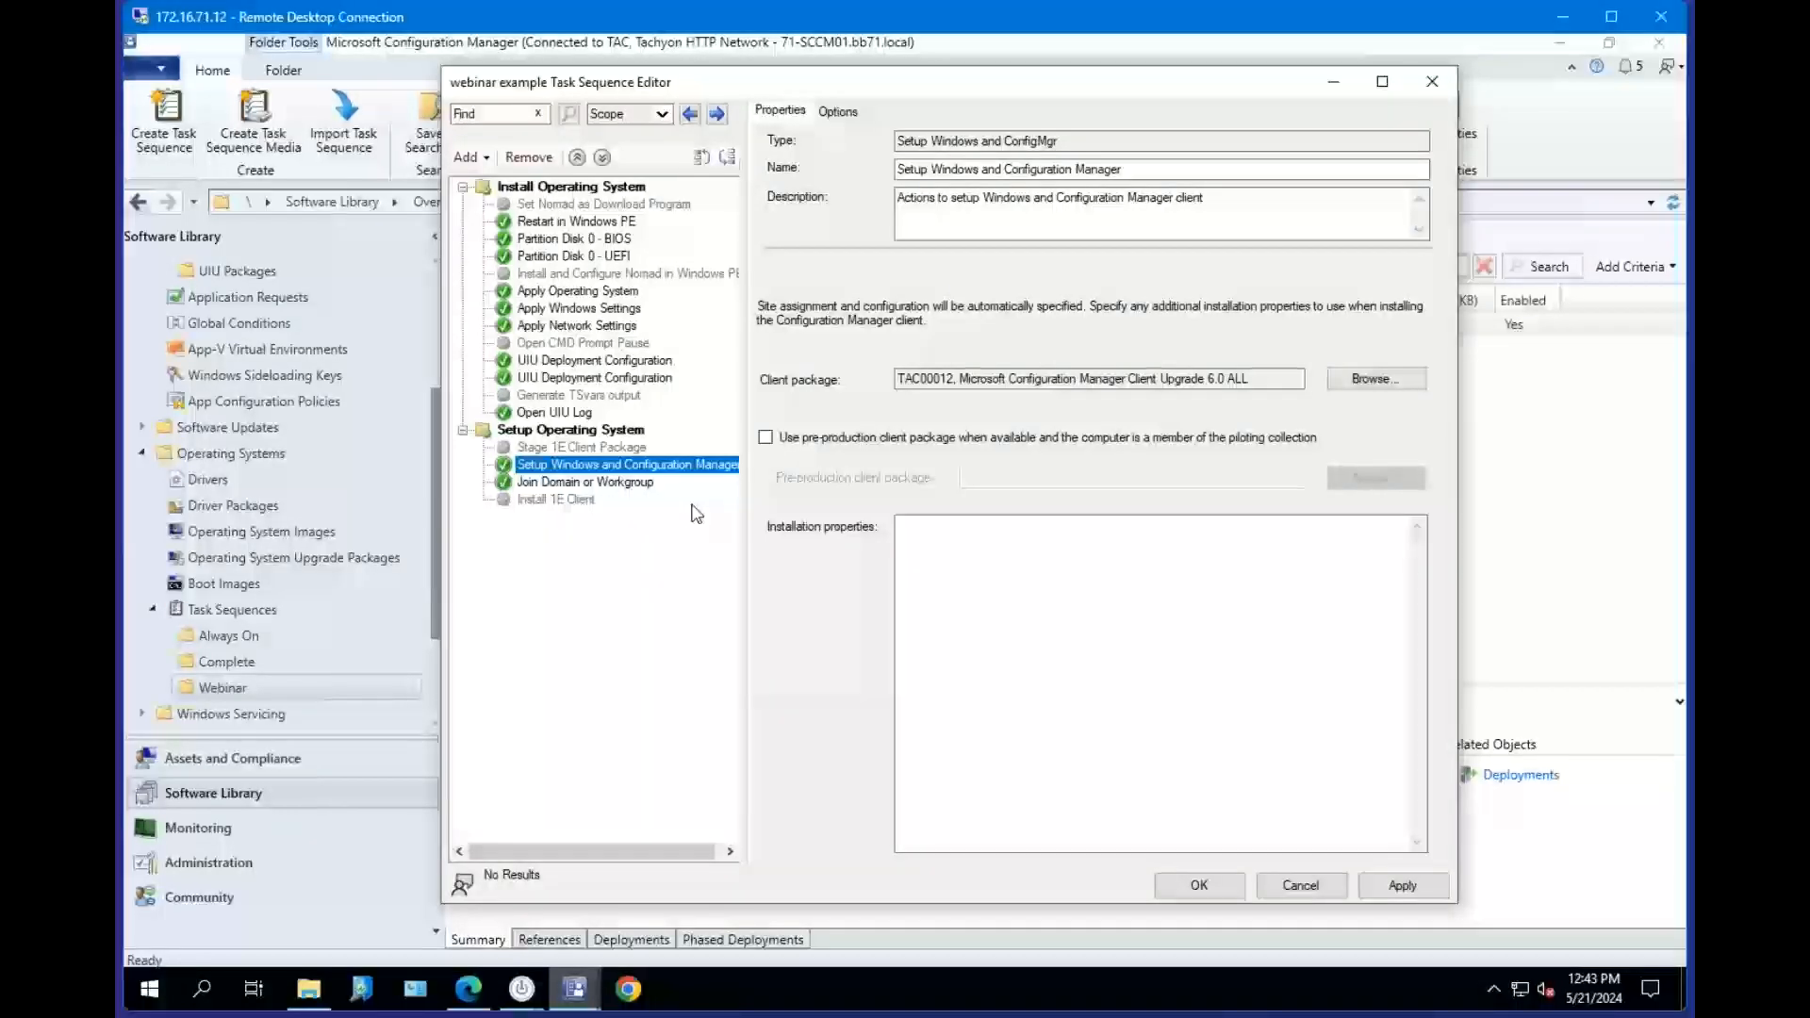
click(603, 292)
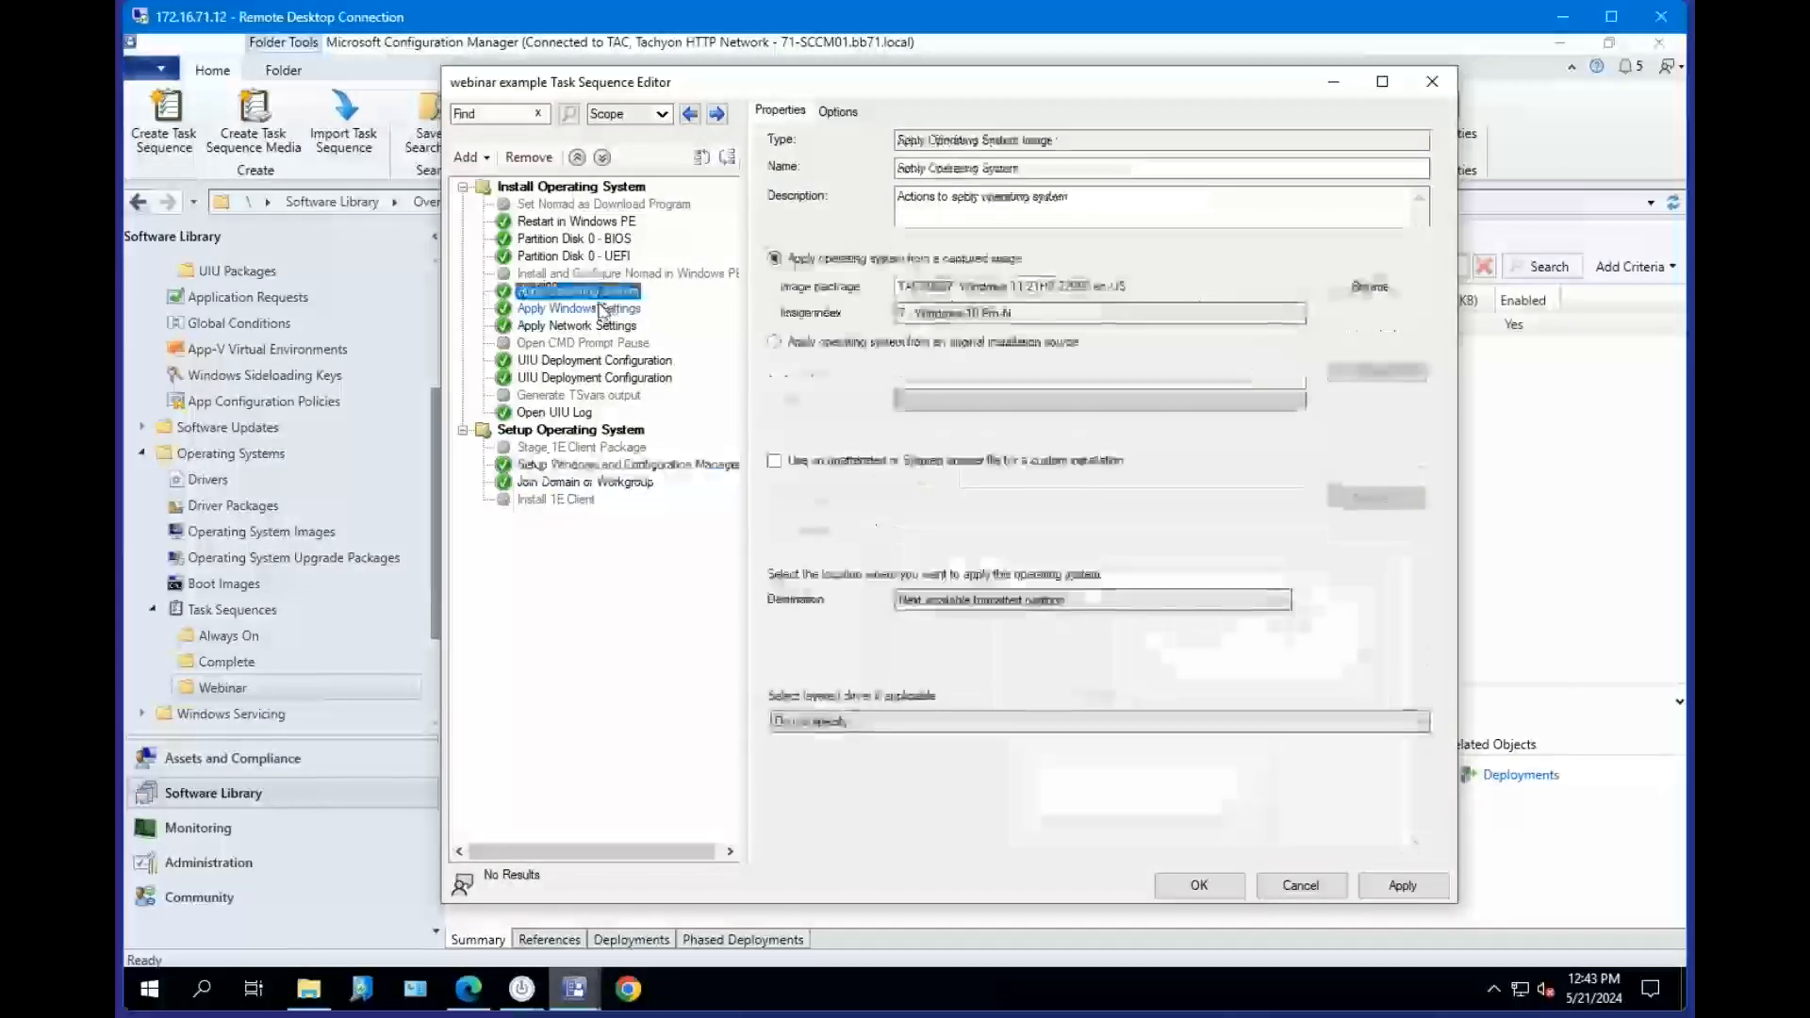
click(618, 366)
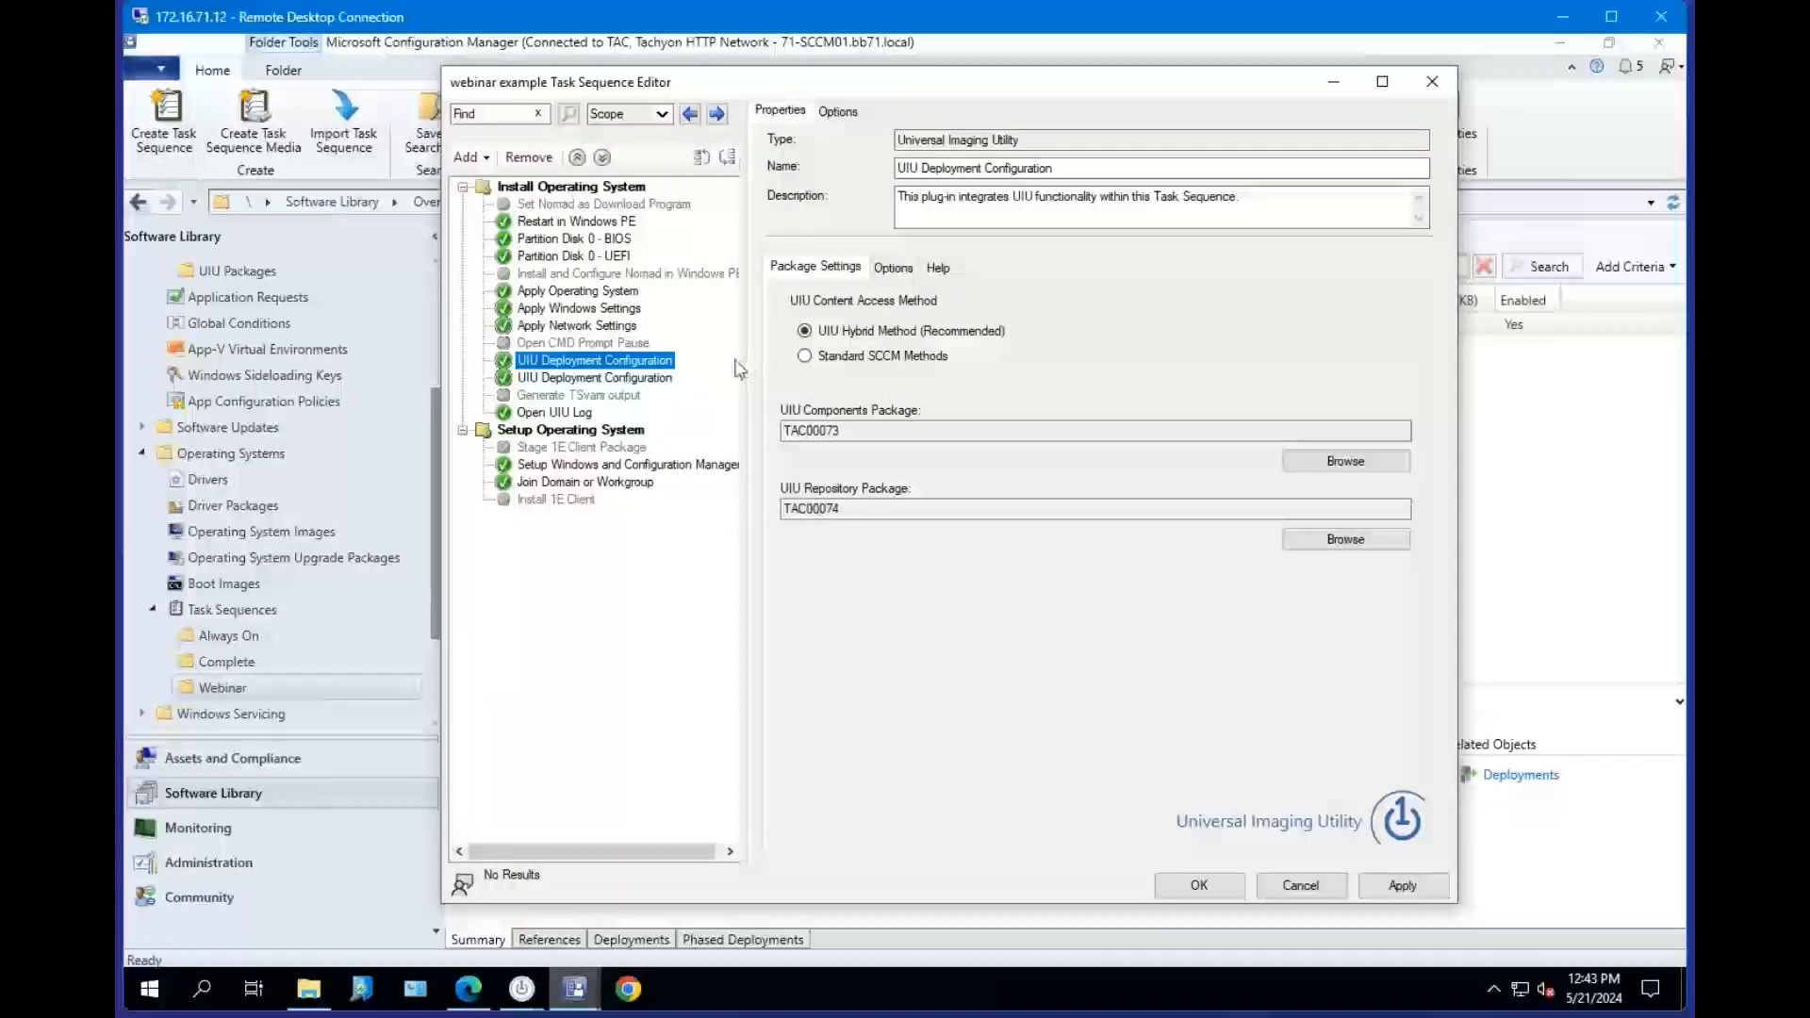
mouse_move(909, 340)
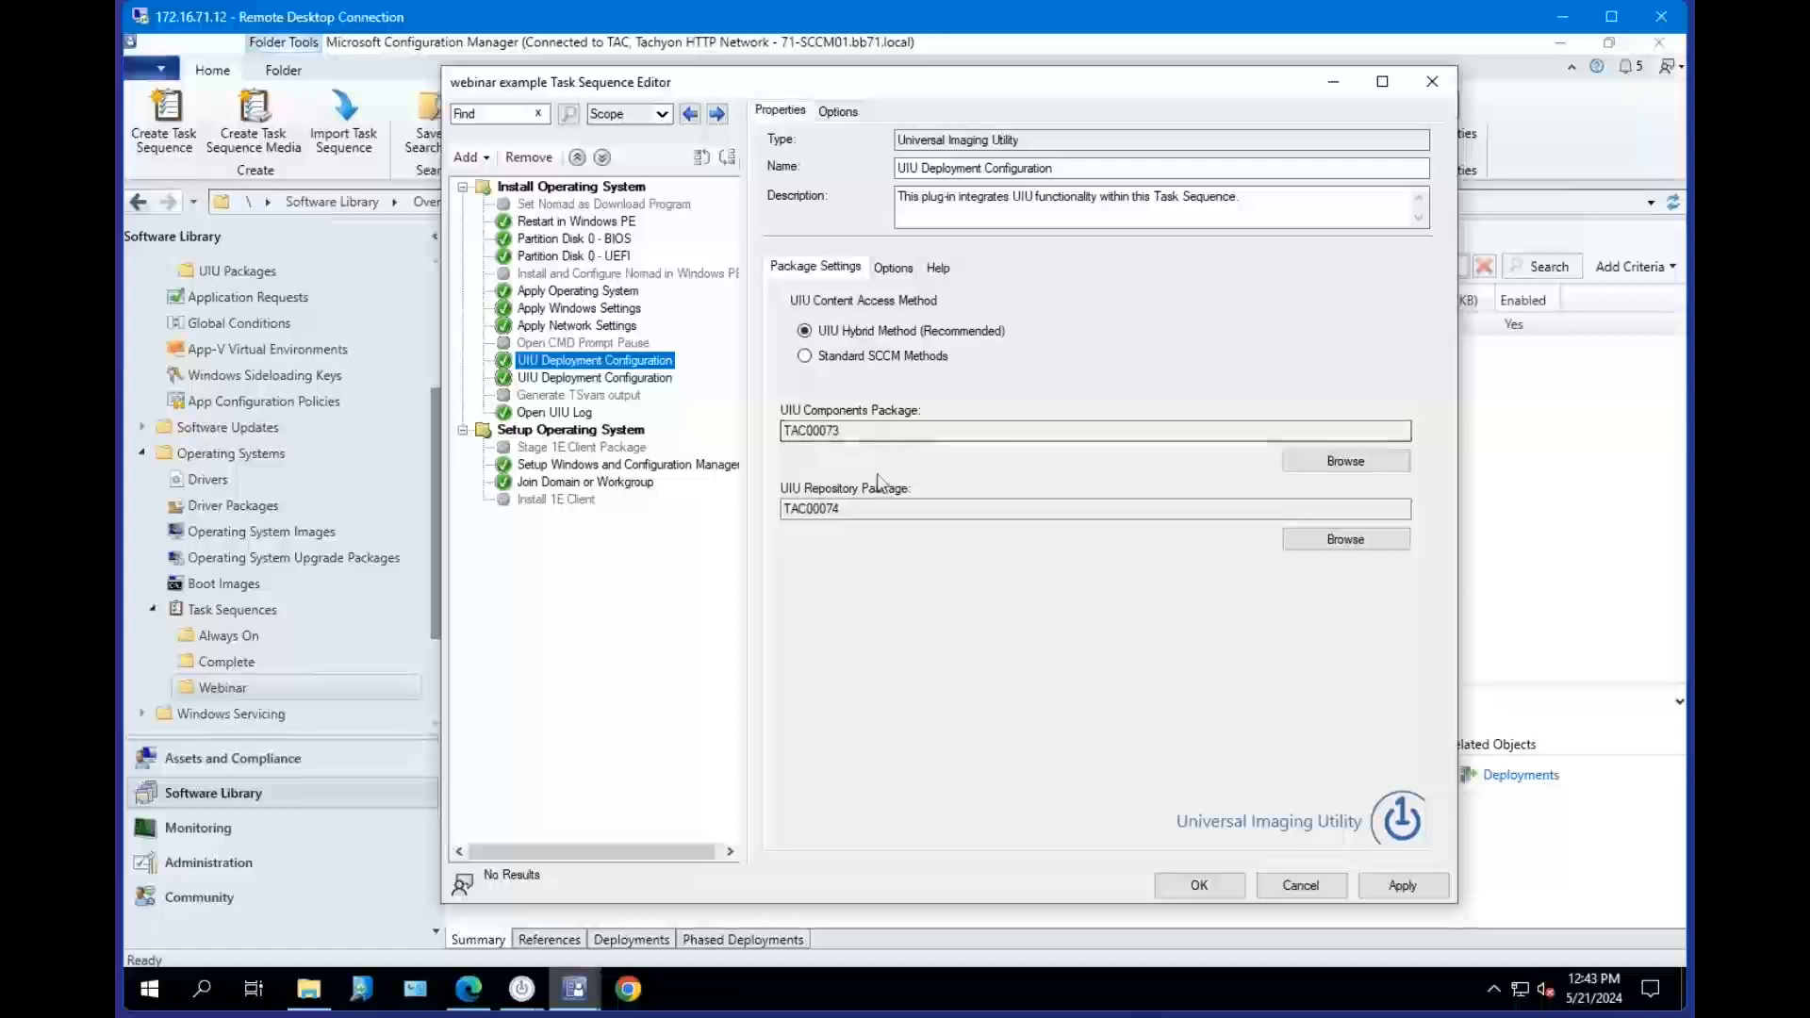
Create a new package in the UIU Packages folder named UIU Repo that contains source files.
click(1333, 81)
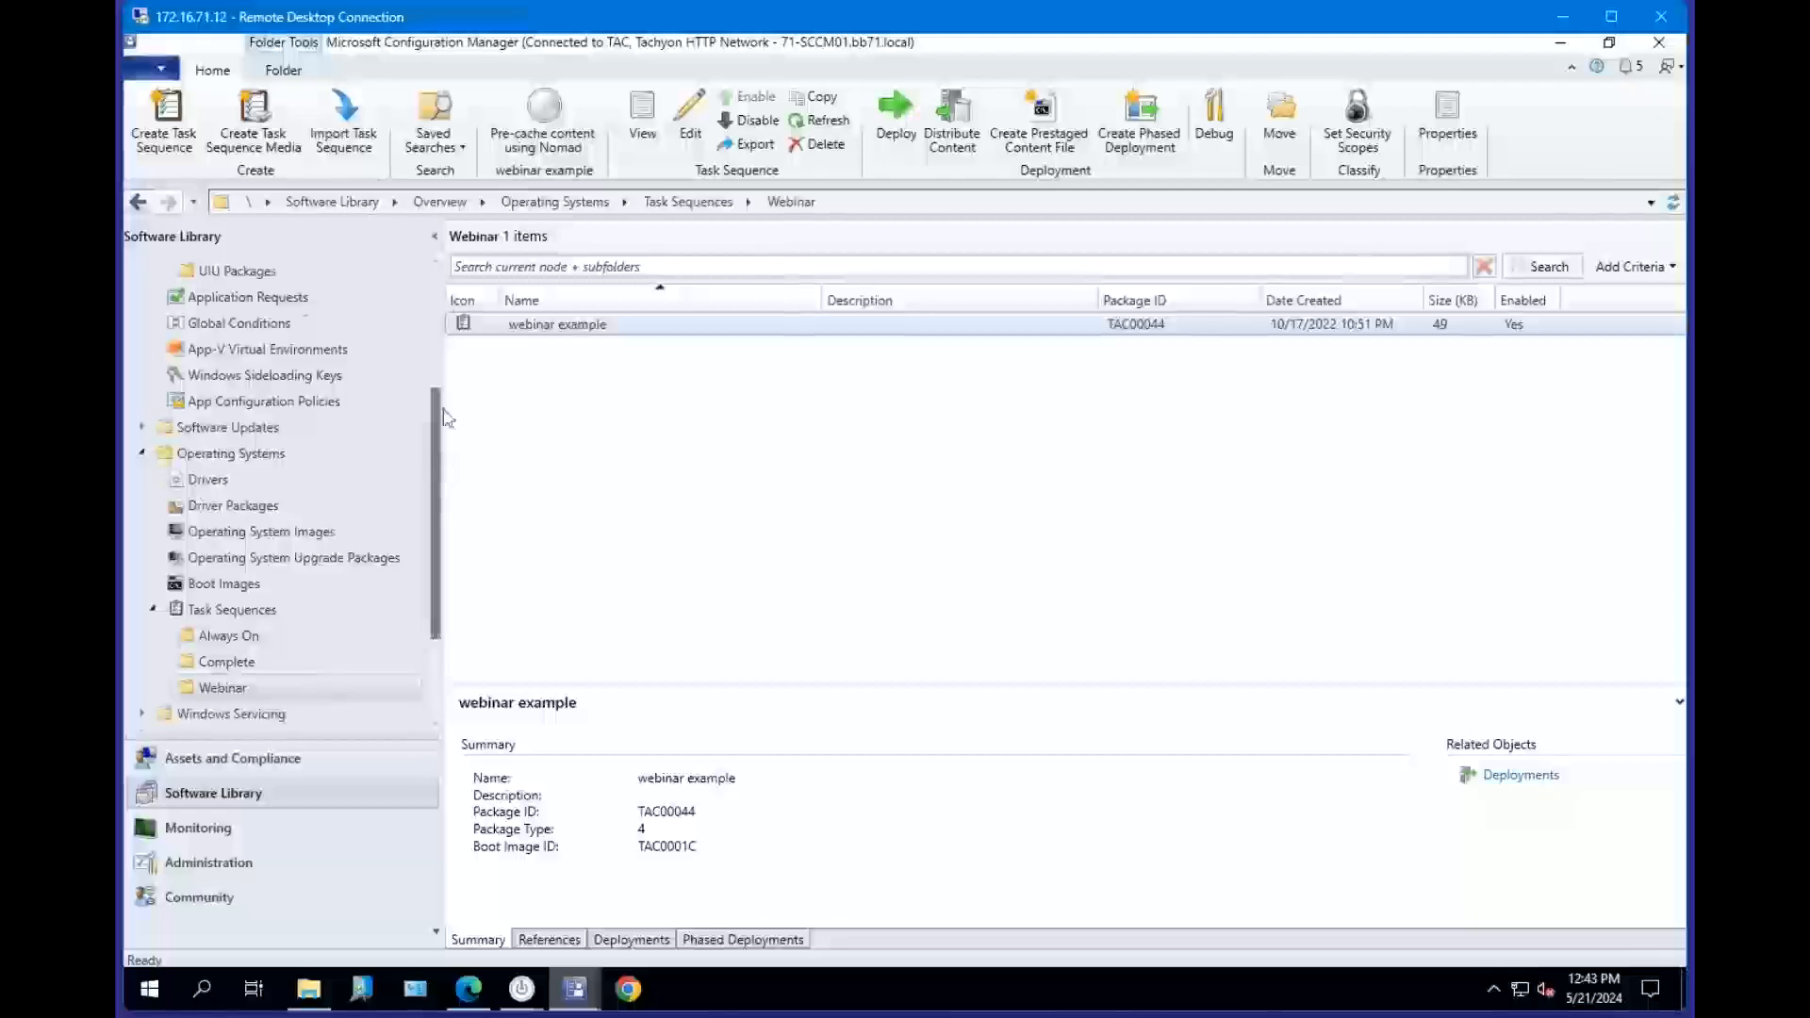
scroll(438, 462, up, 3)
click(238, 479)
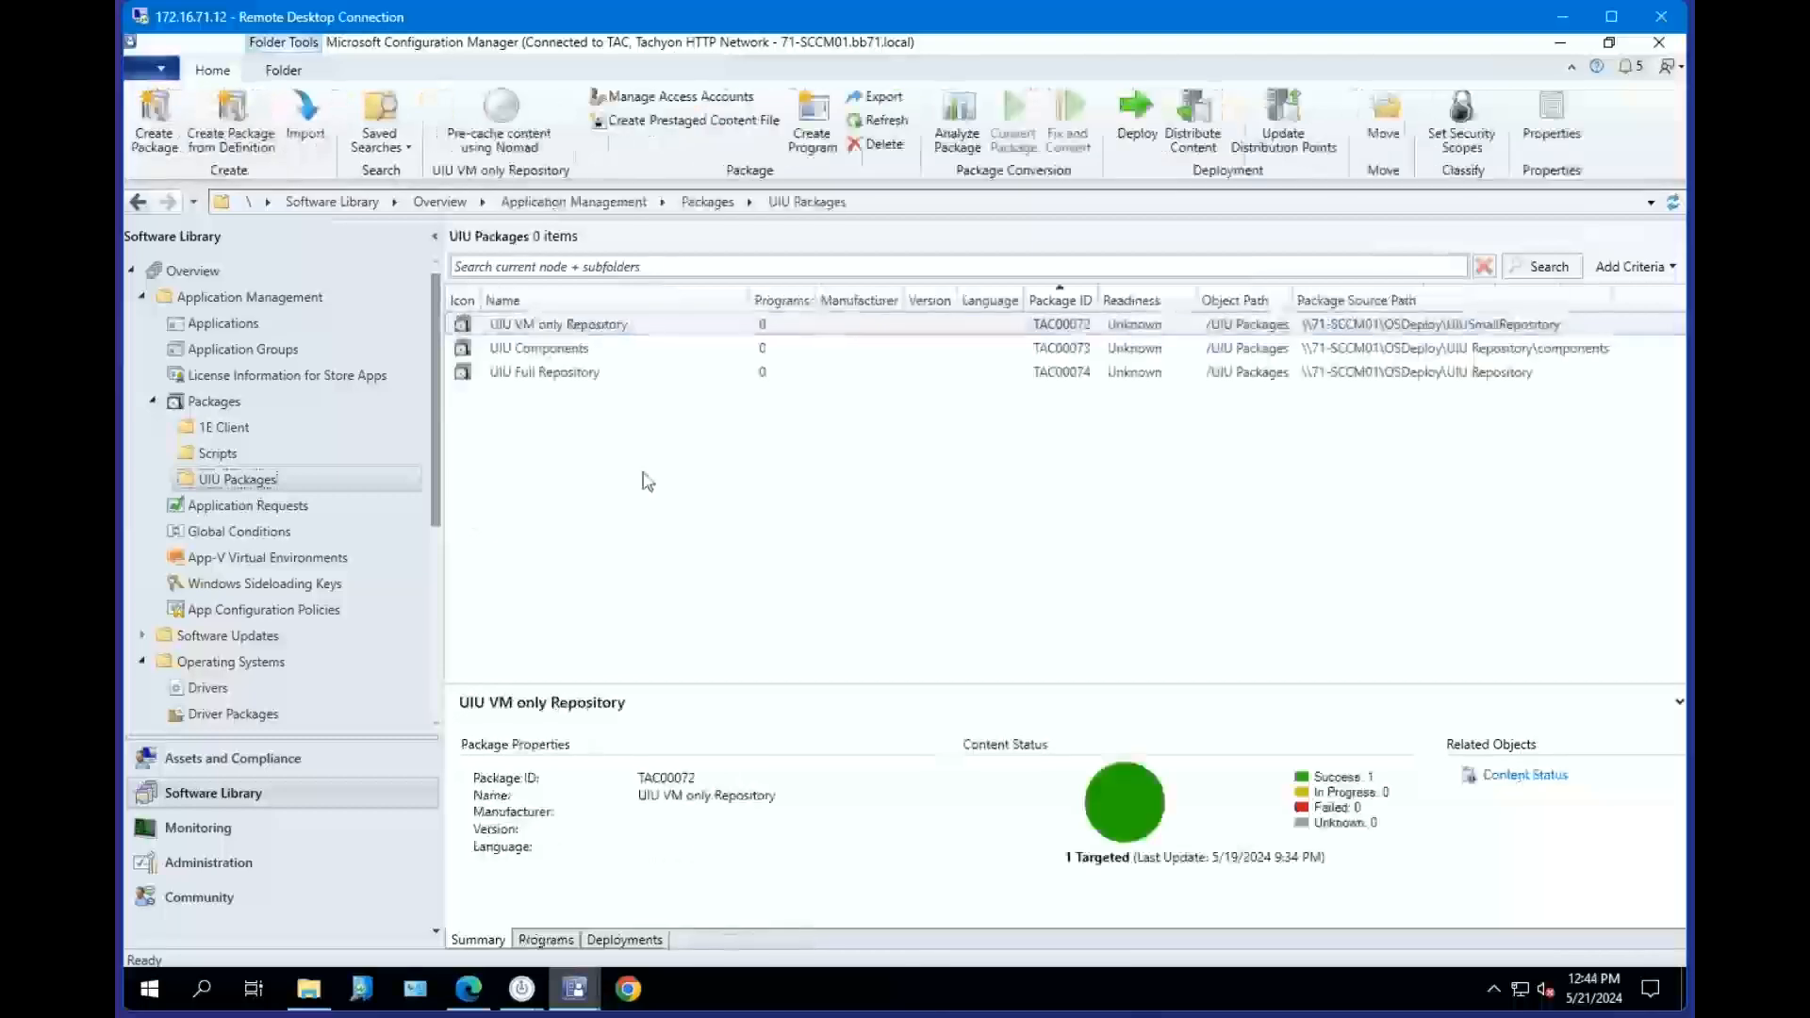
right_click(287, 486)
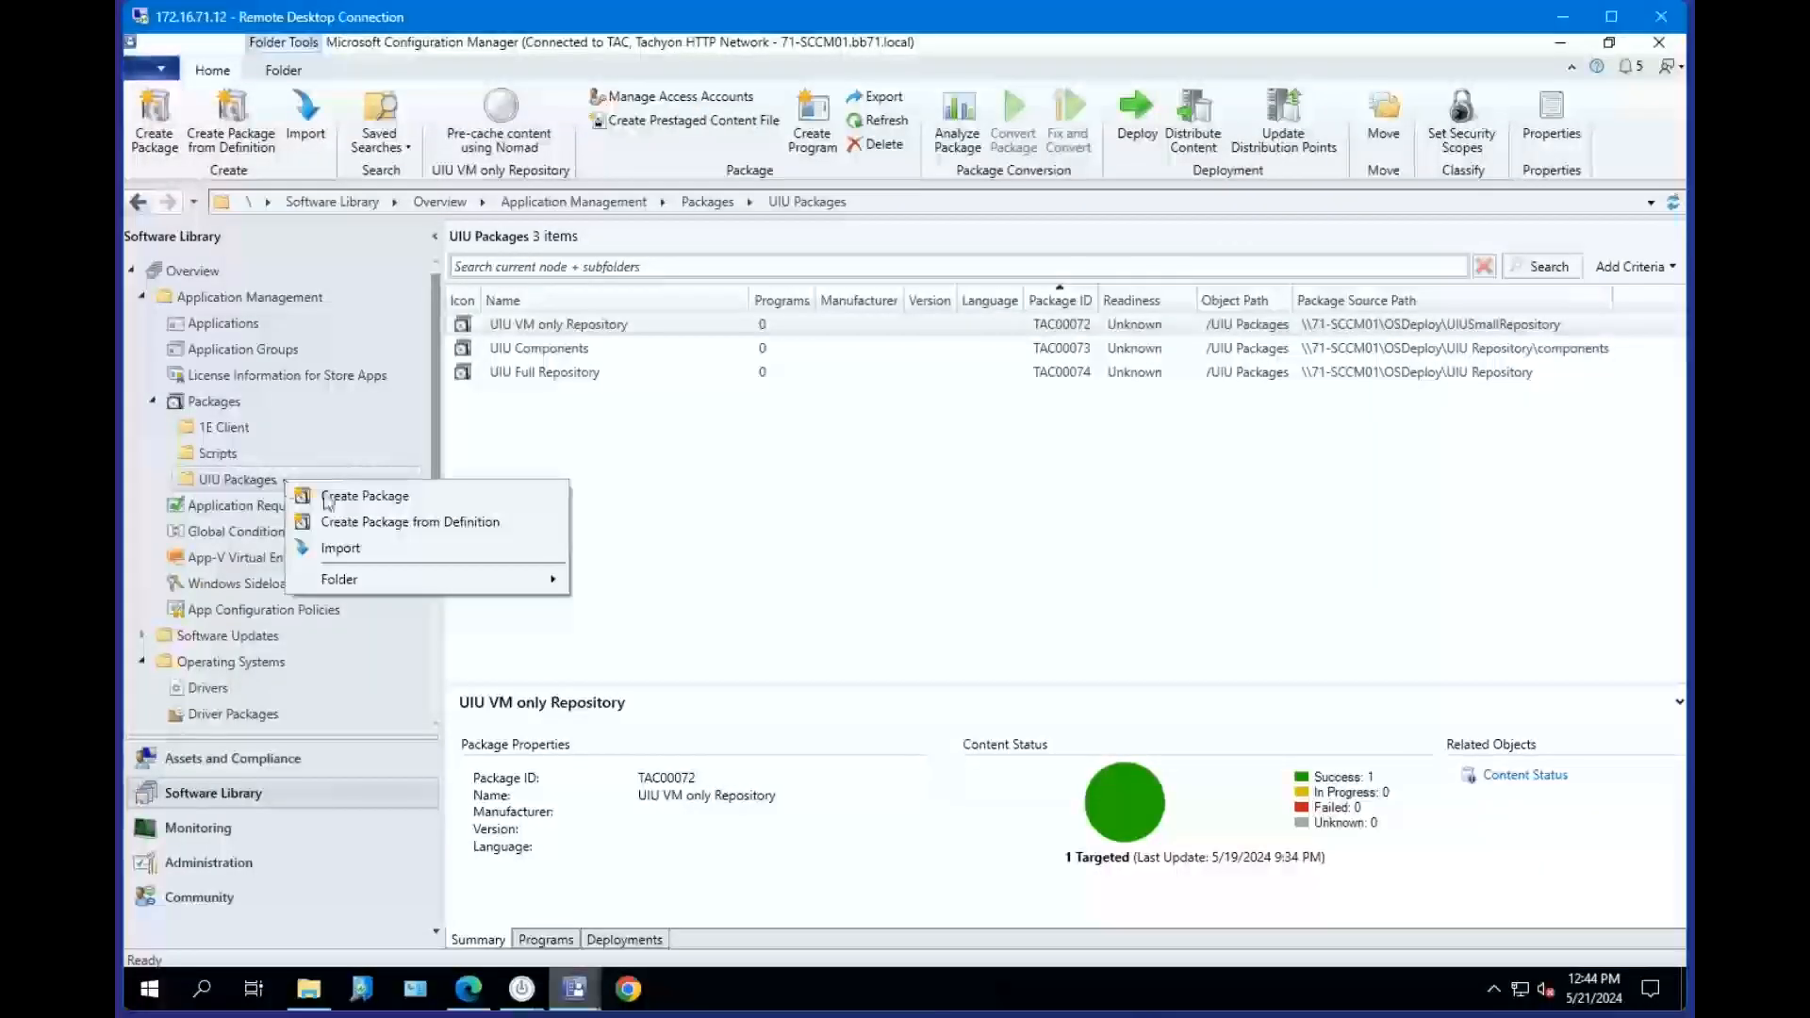
click(386, 499)
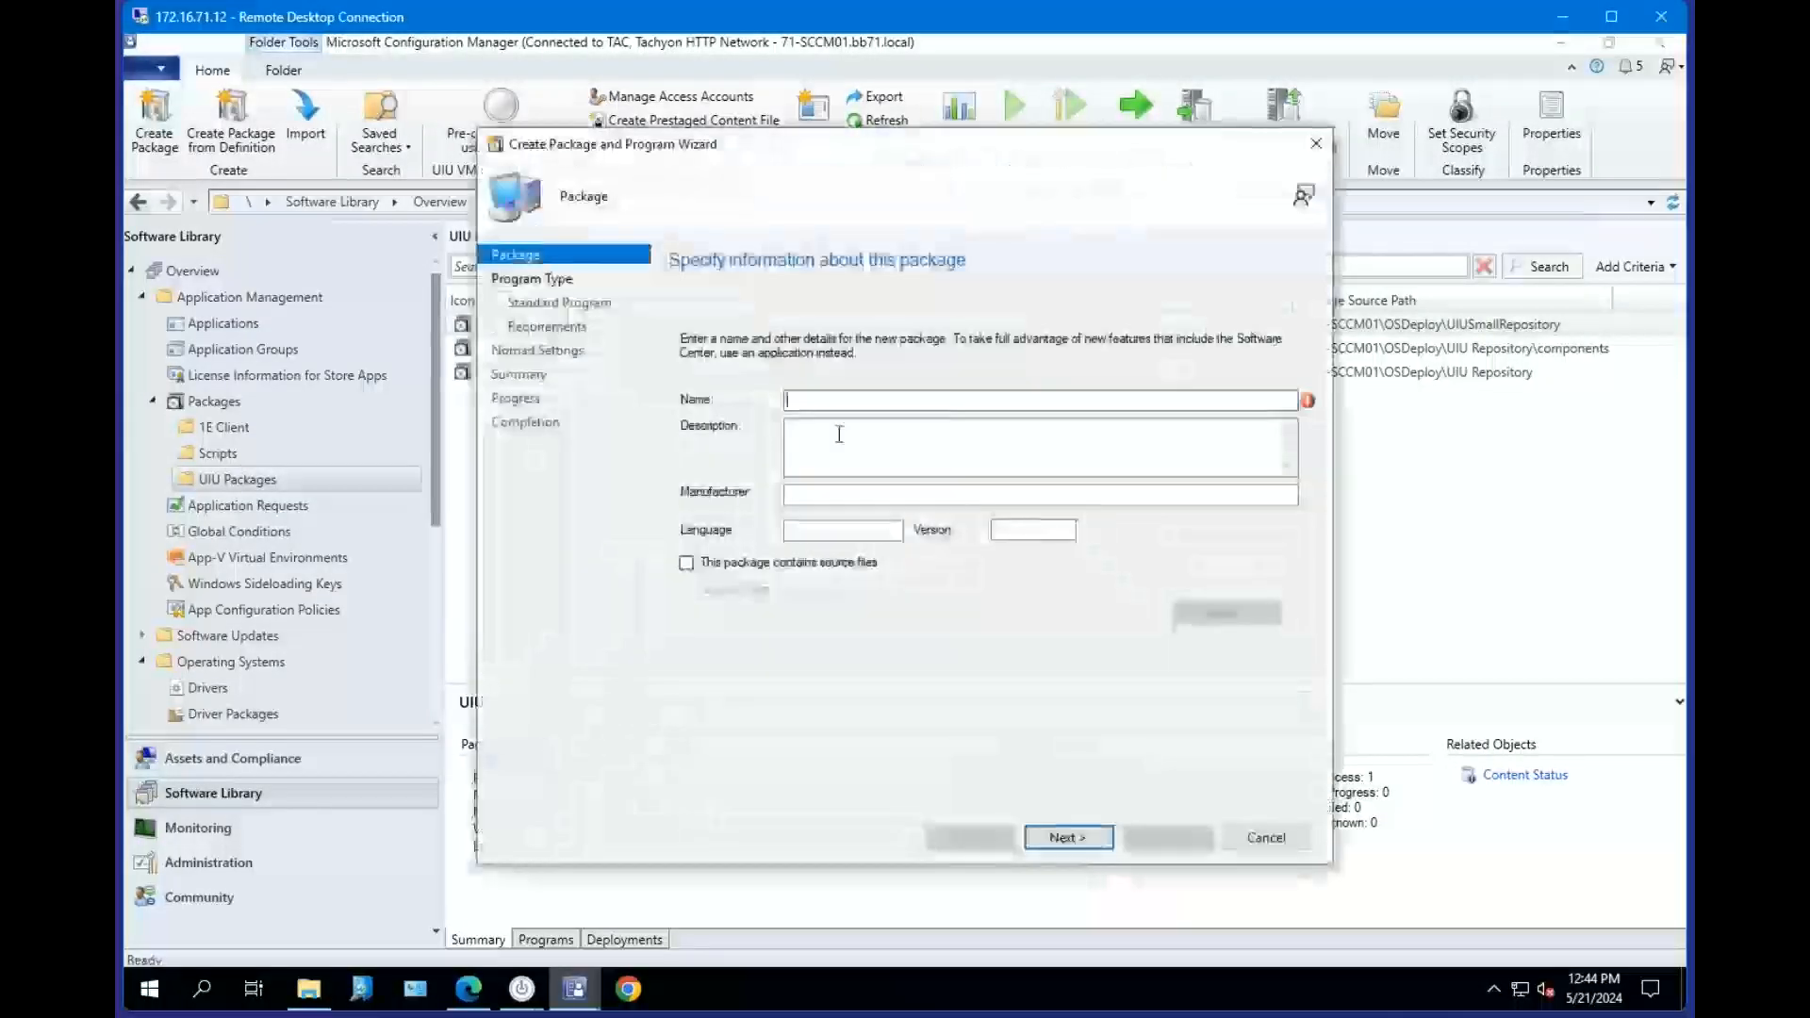
text(UIU )
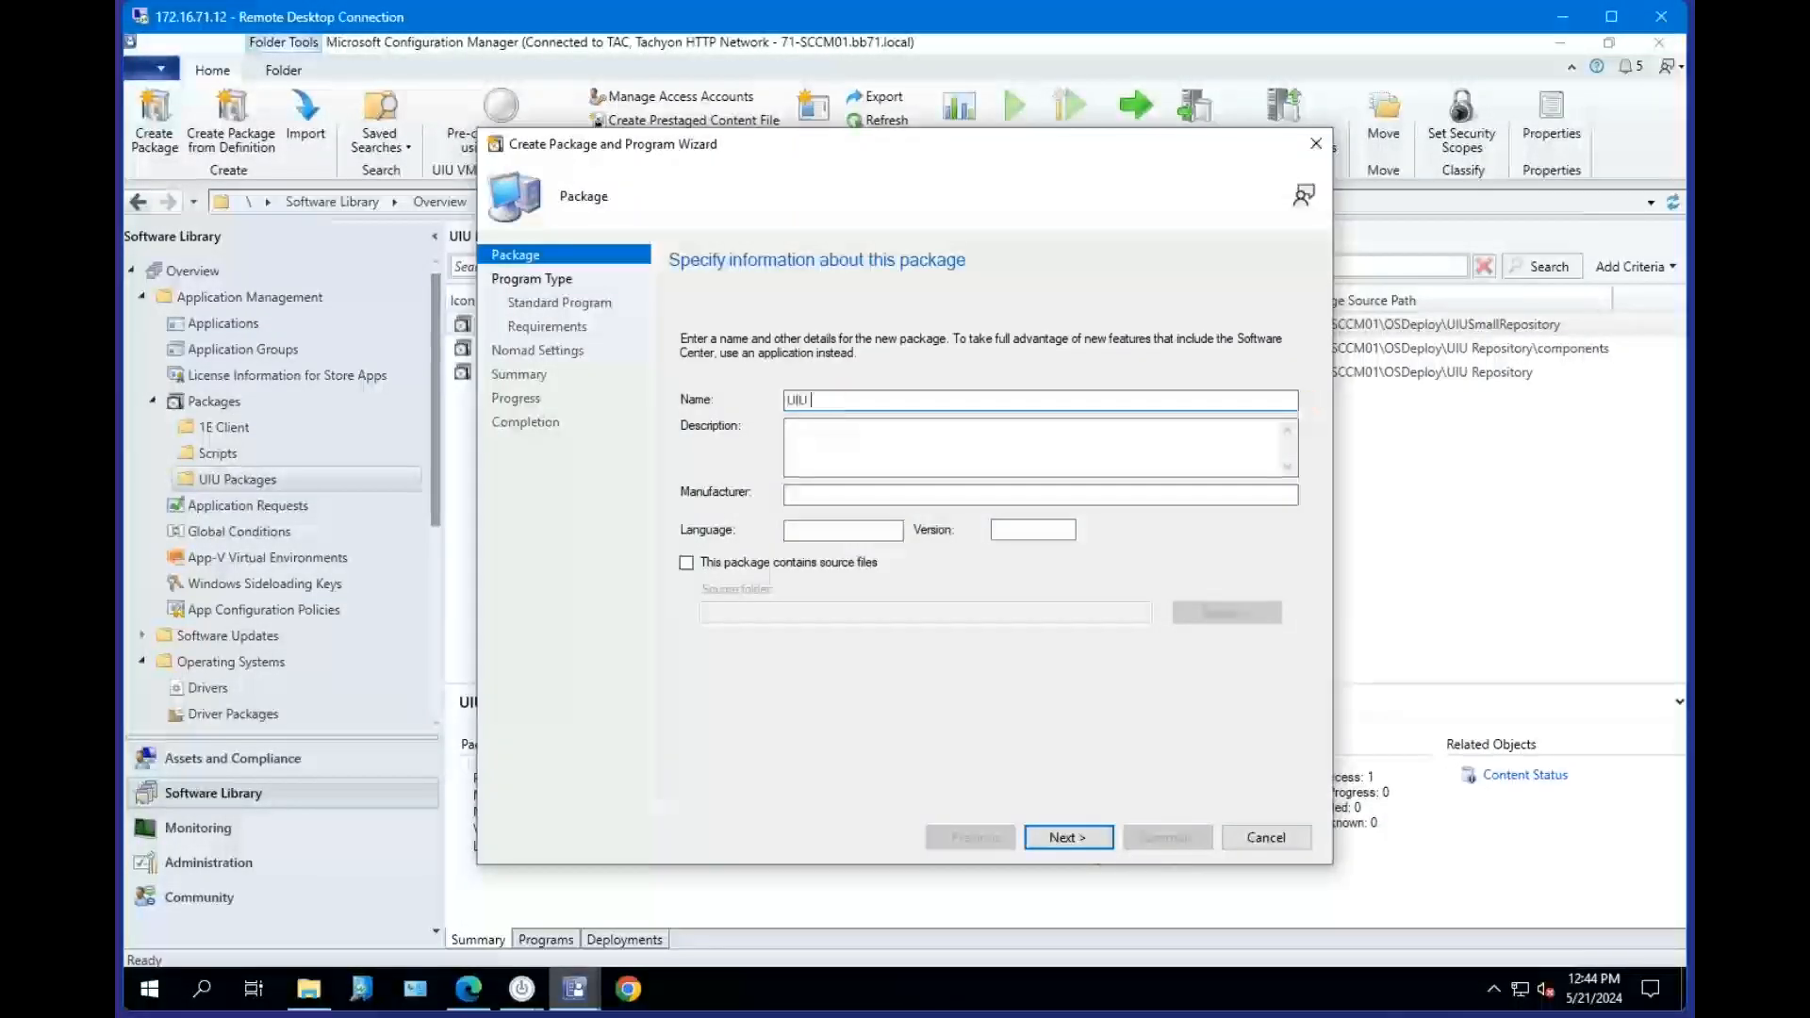
text(Comp)
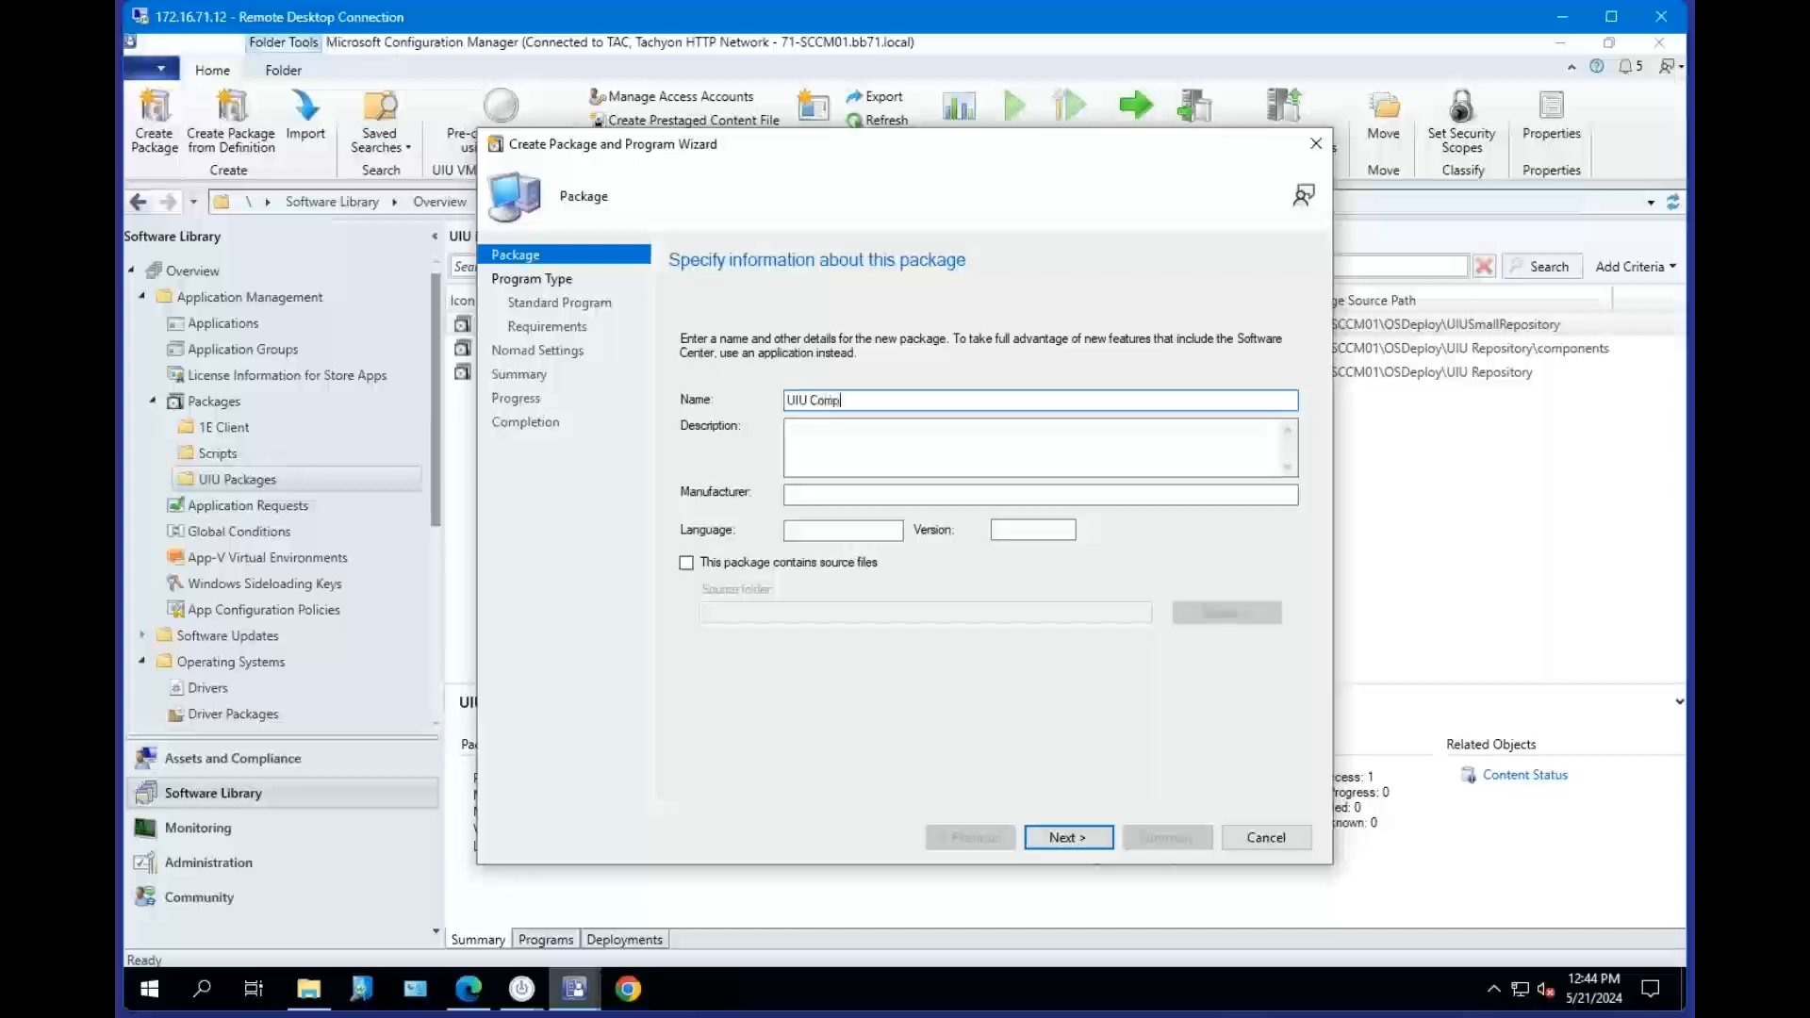
click(722, 560)
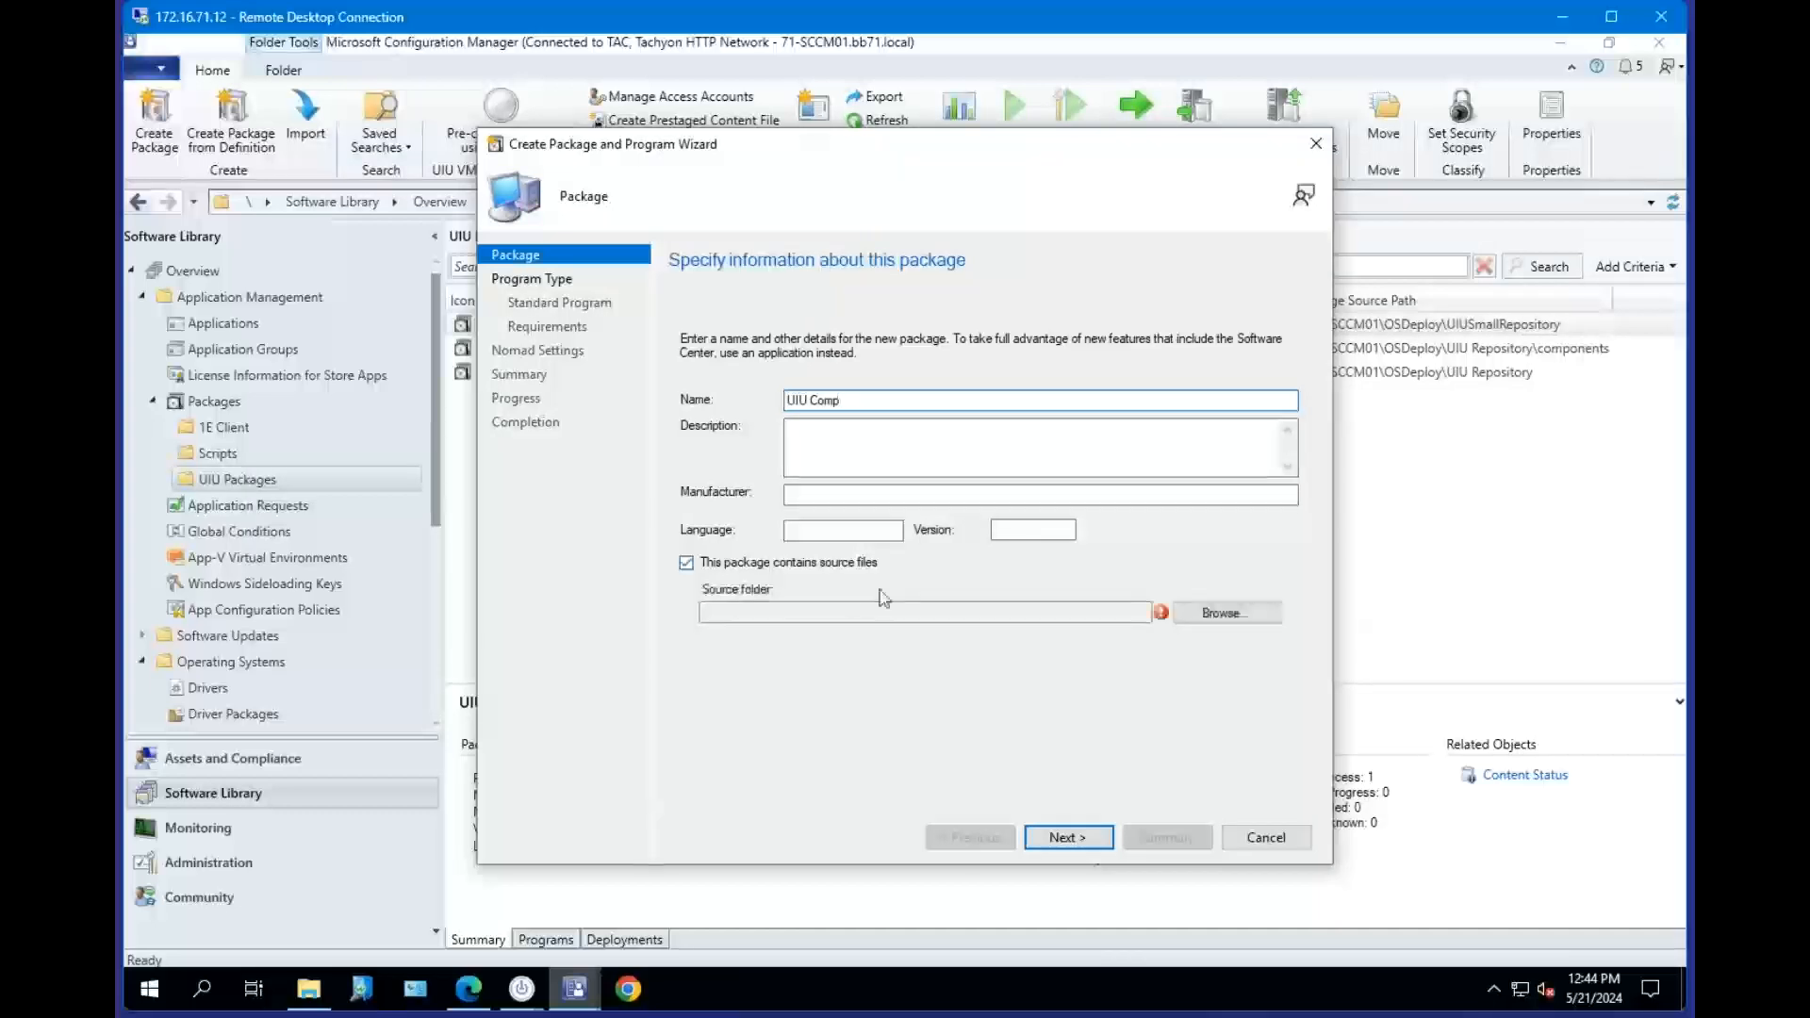
click(865, 405)
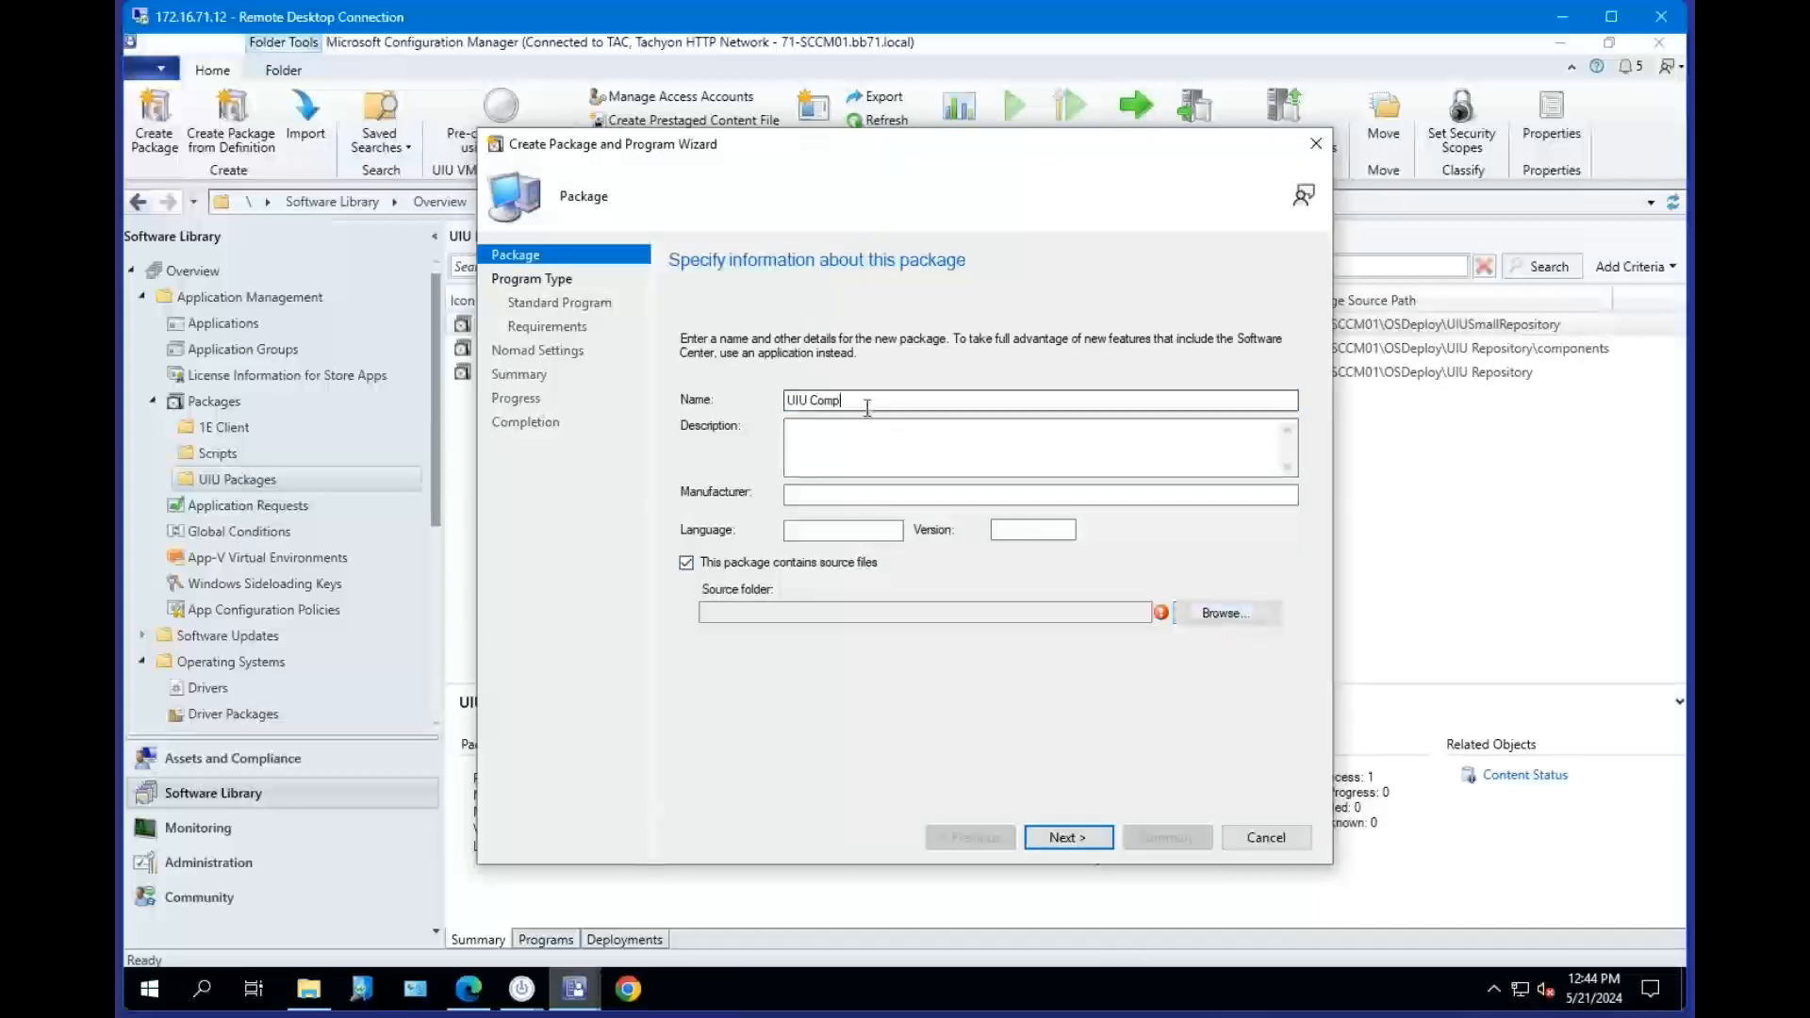
key(BackSpace)
text(Rep)
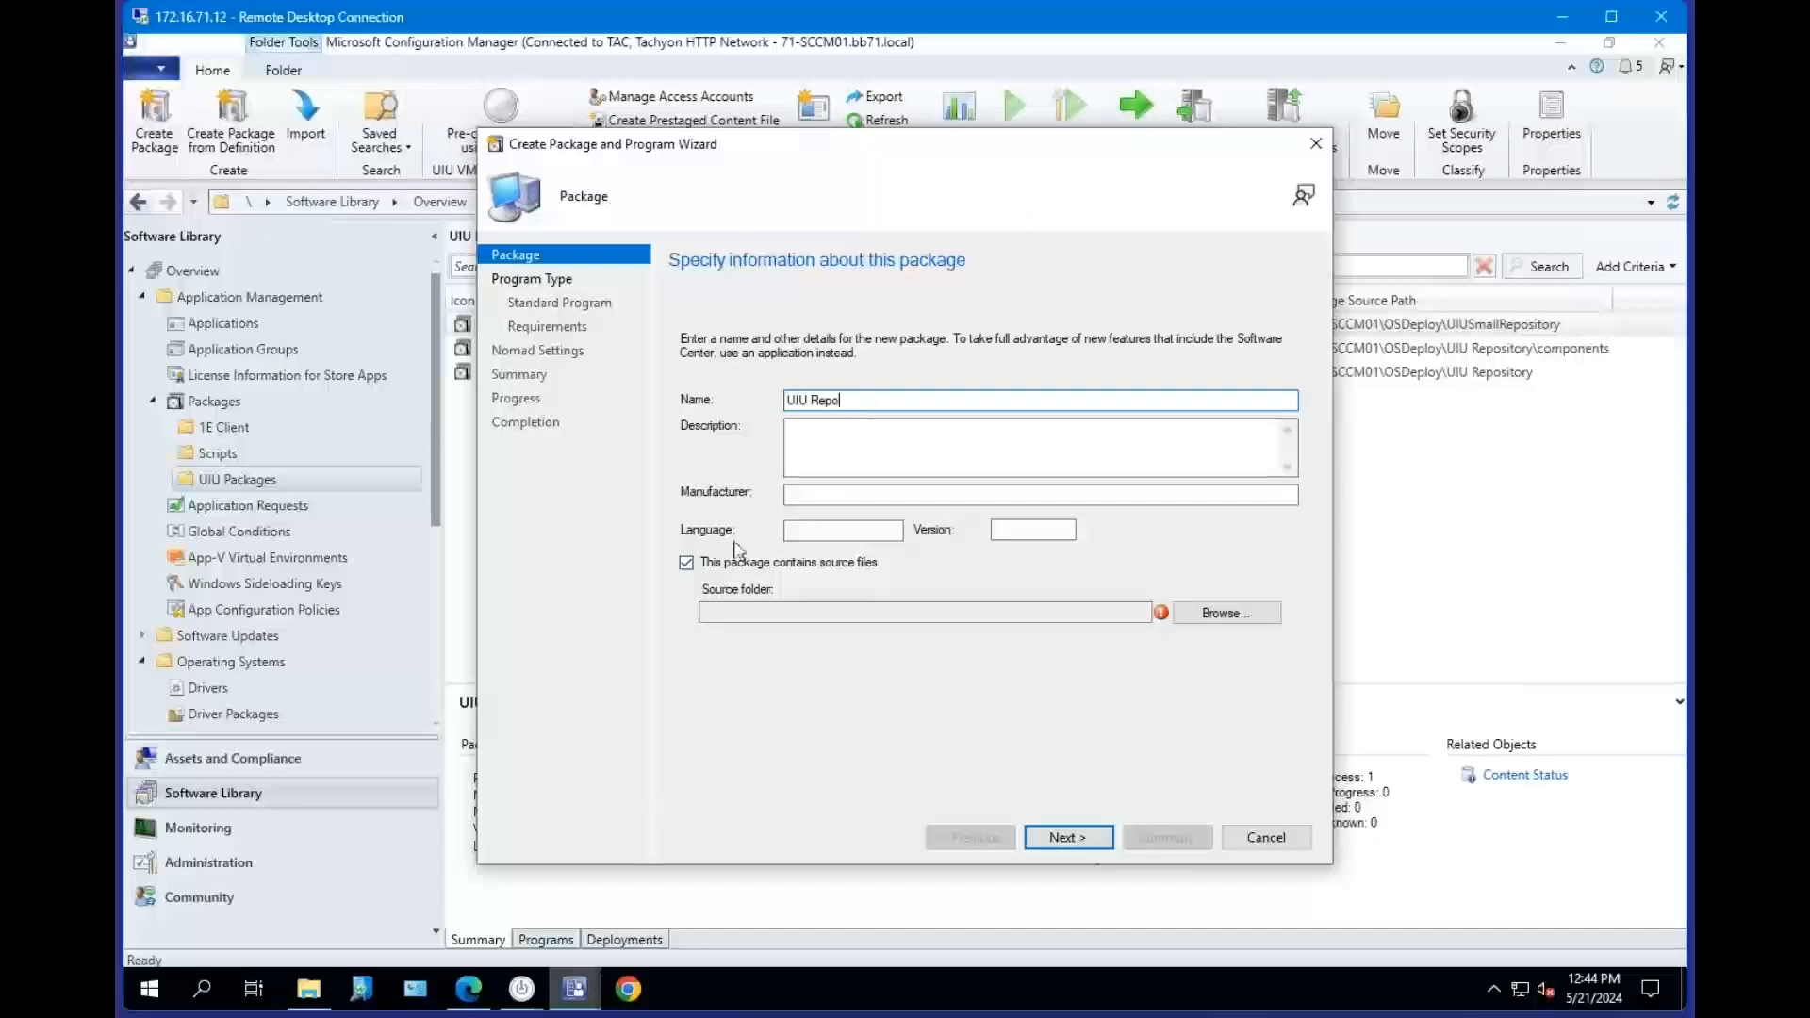
Set the package source folder to \\71-SCCM01\OSDeploy\UIU Repository, copying the path from the Plug-in Manager's repository page.
click(1229, 620)
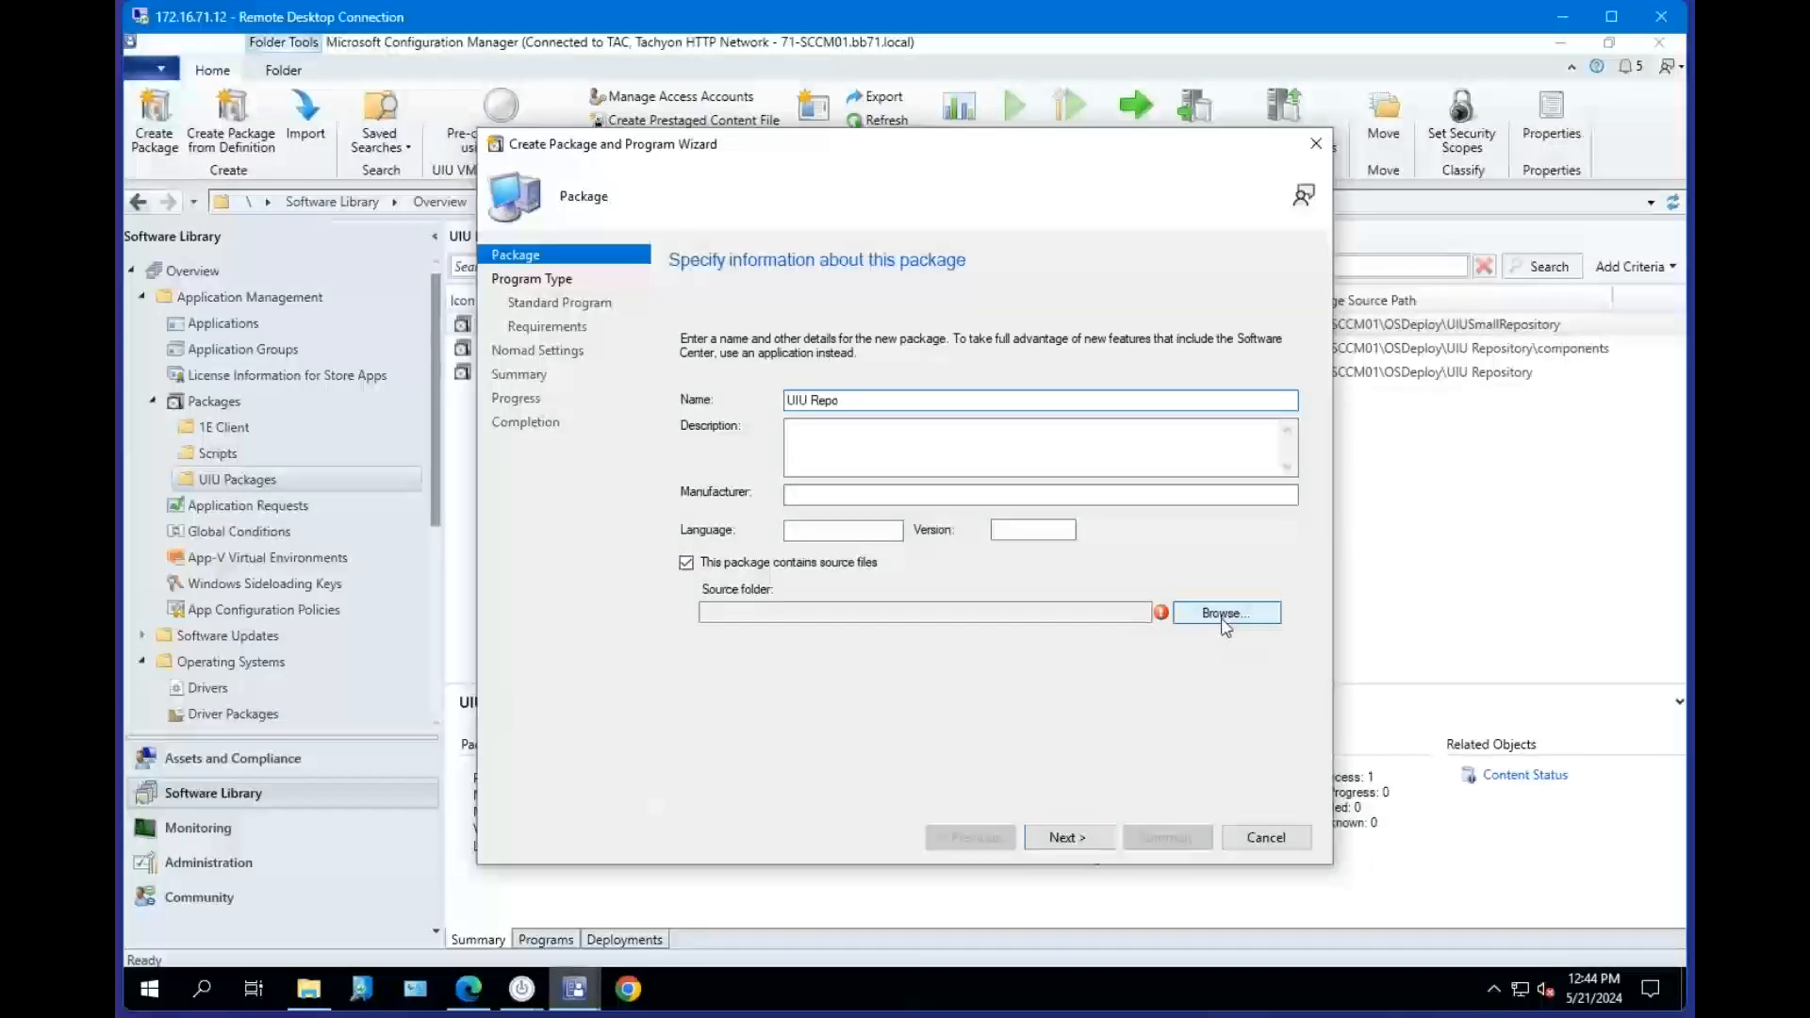
mouse_move(524, 999)
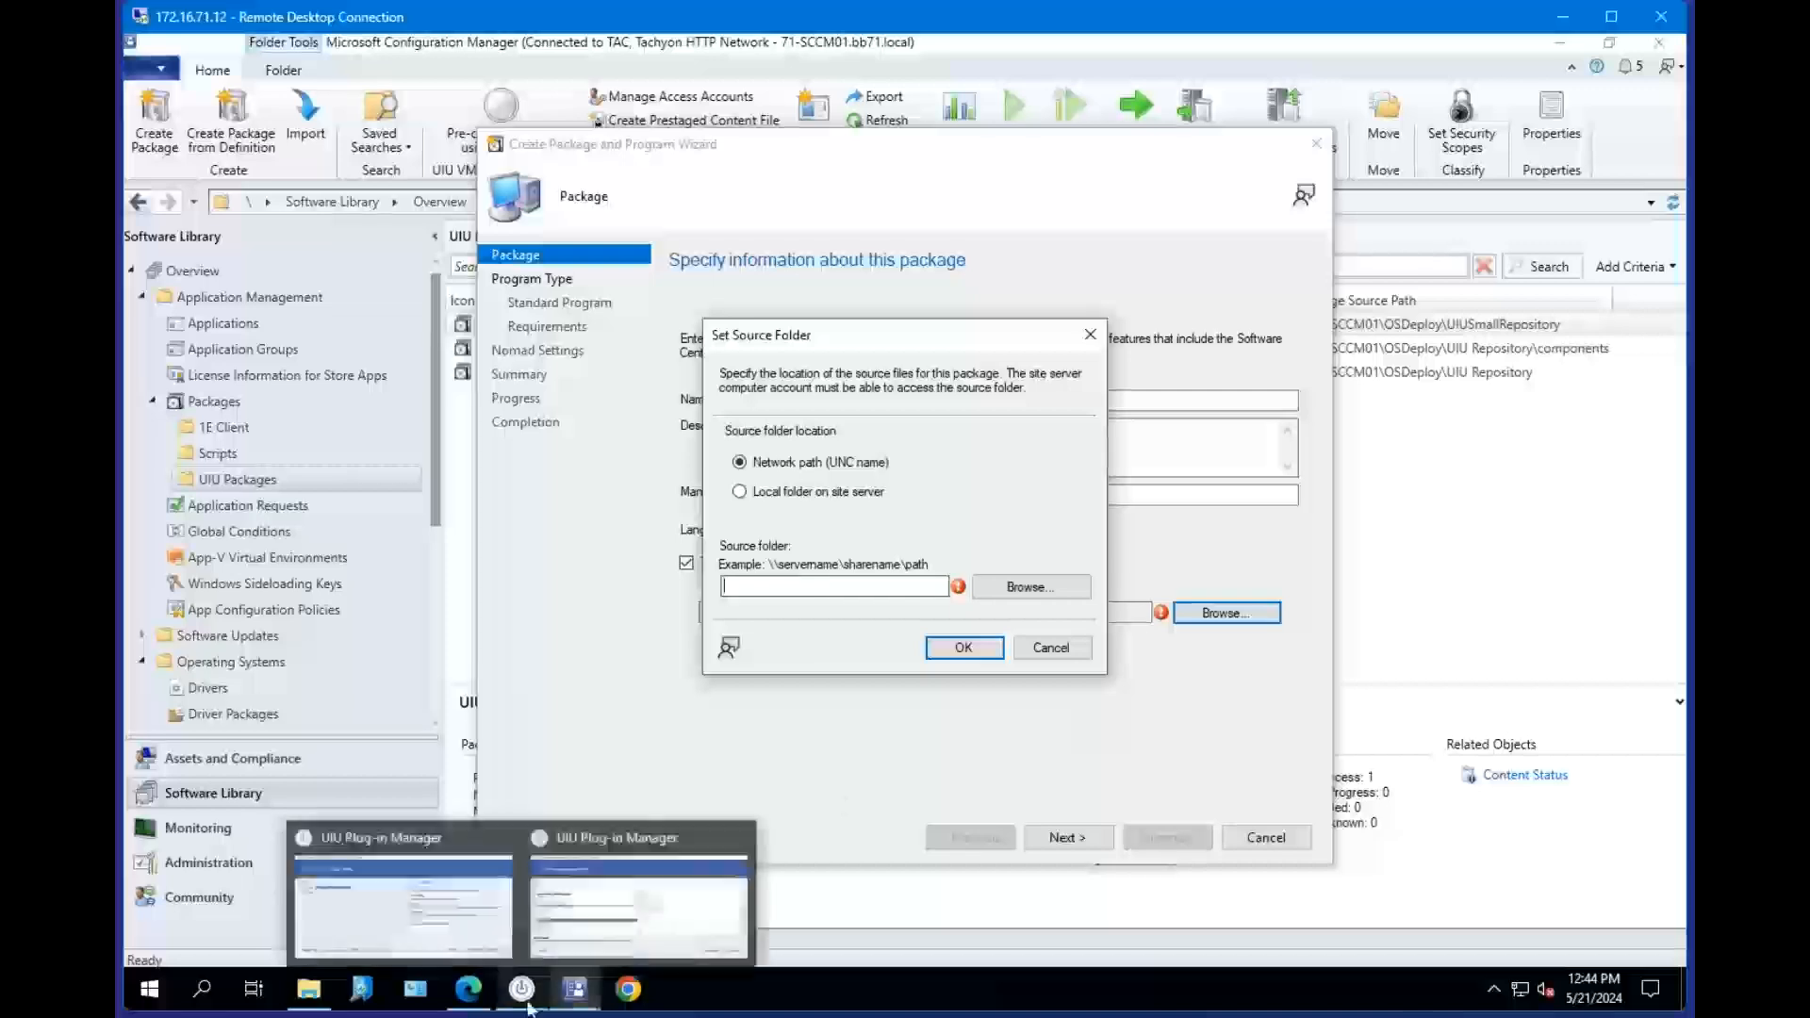
click(613, 924)
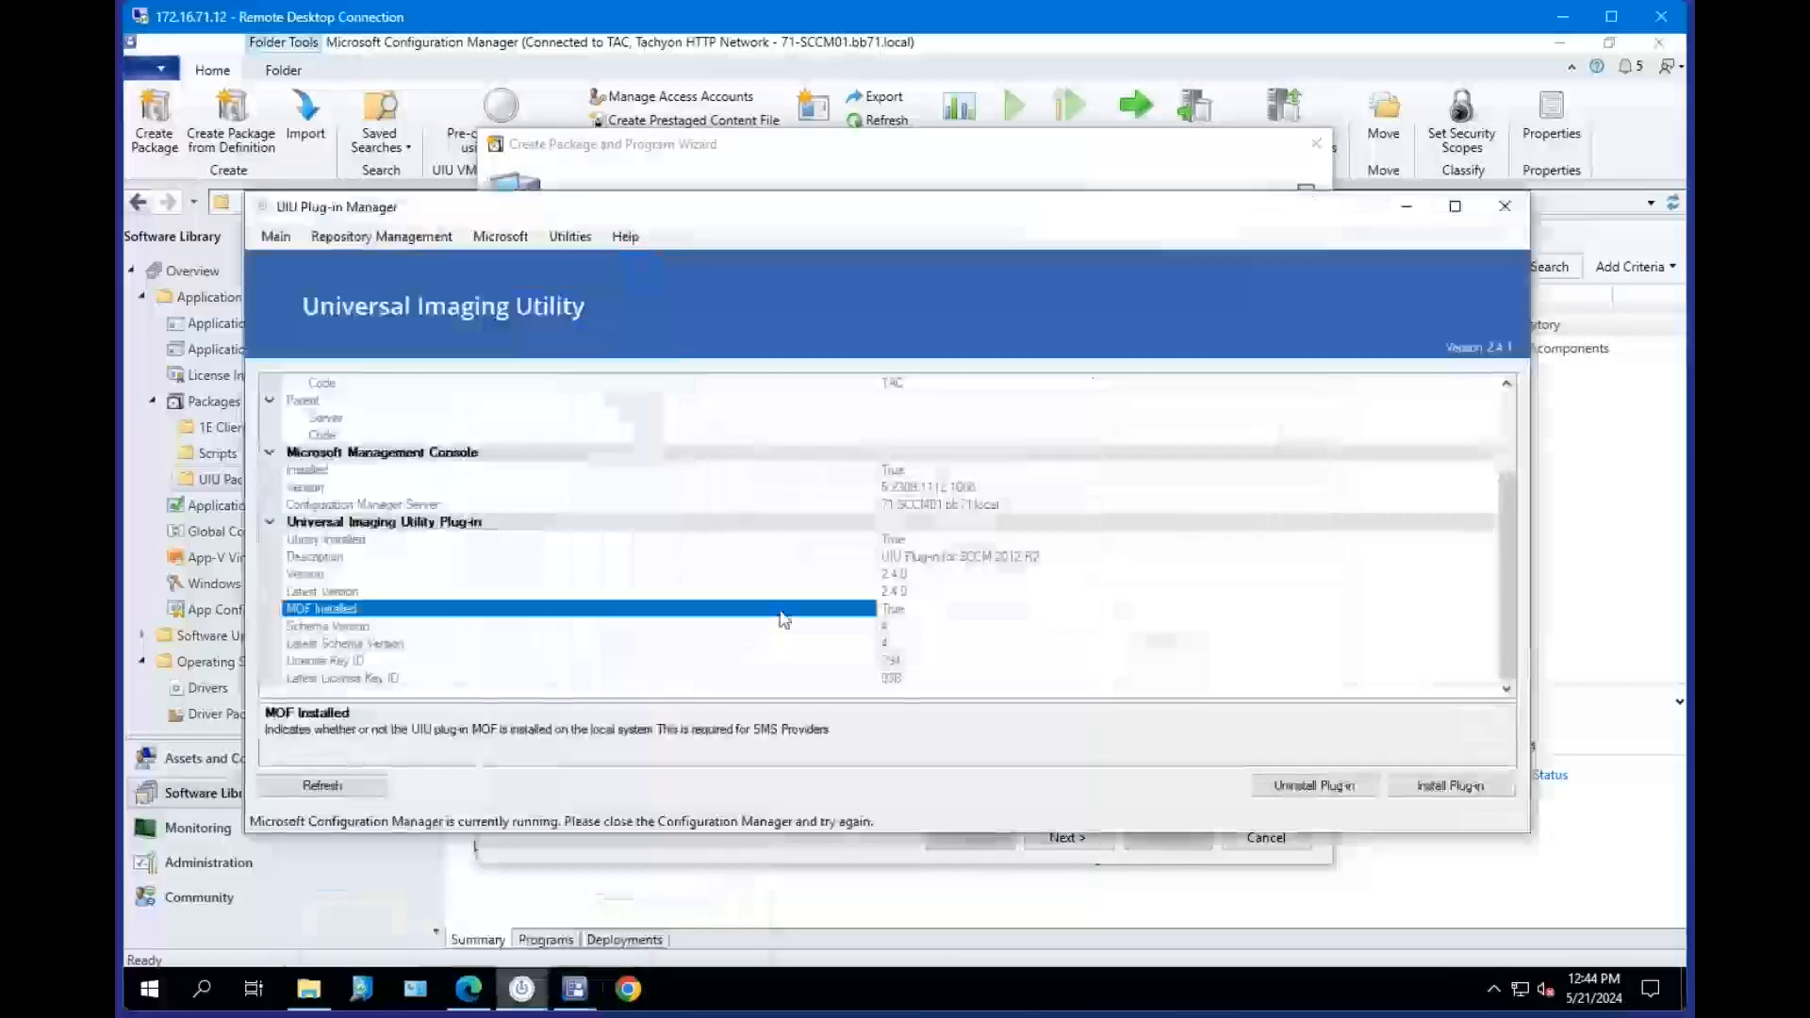
click(370, 238)
click(396, 260)
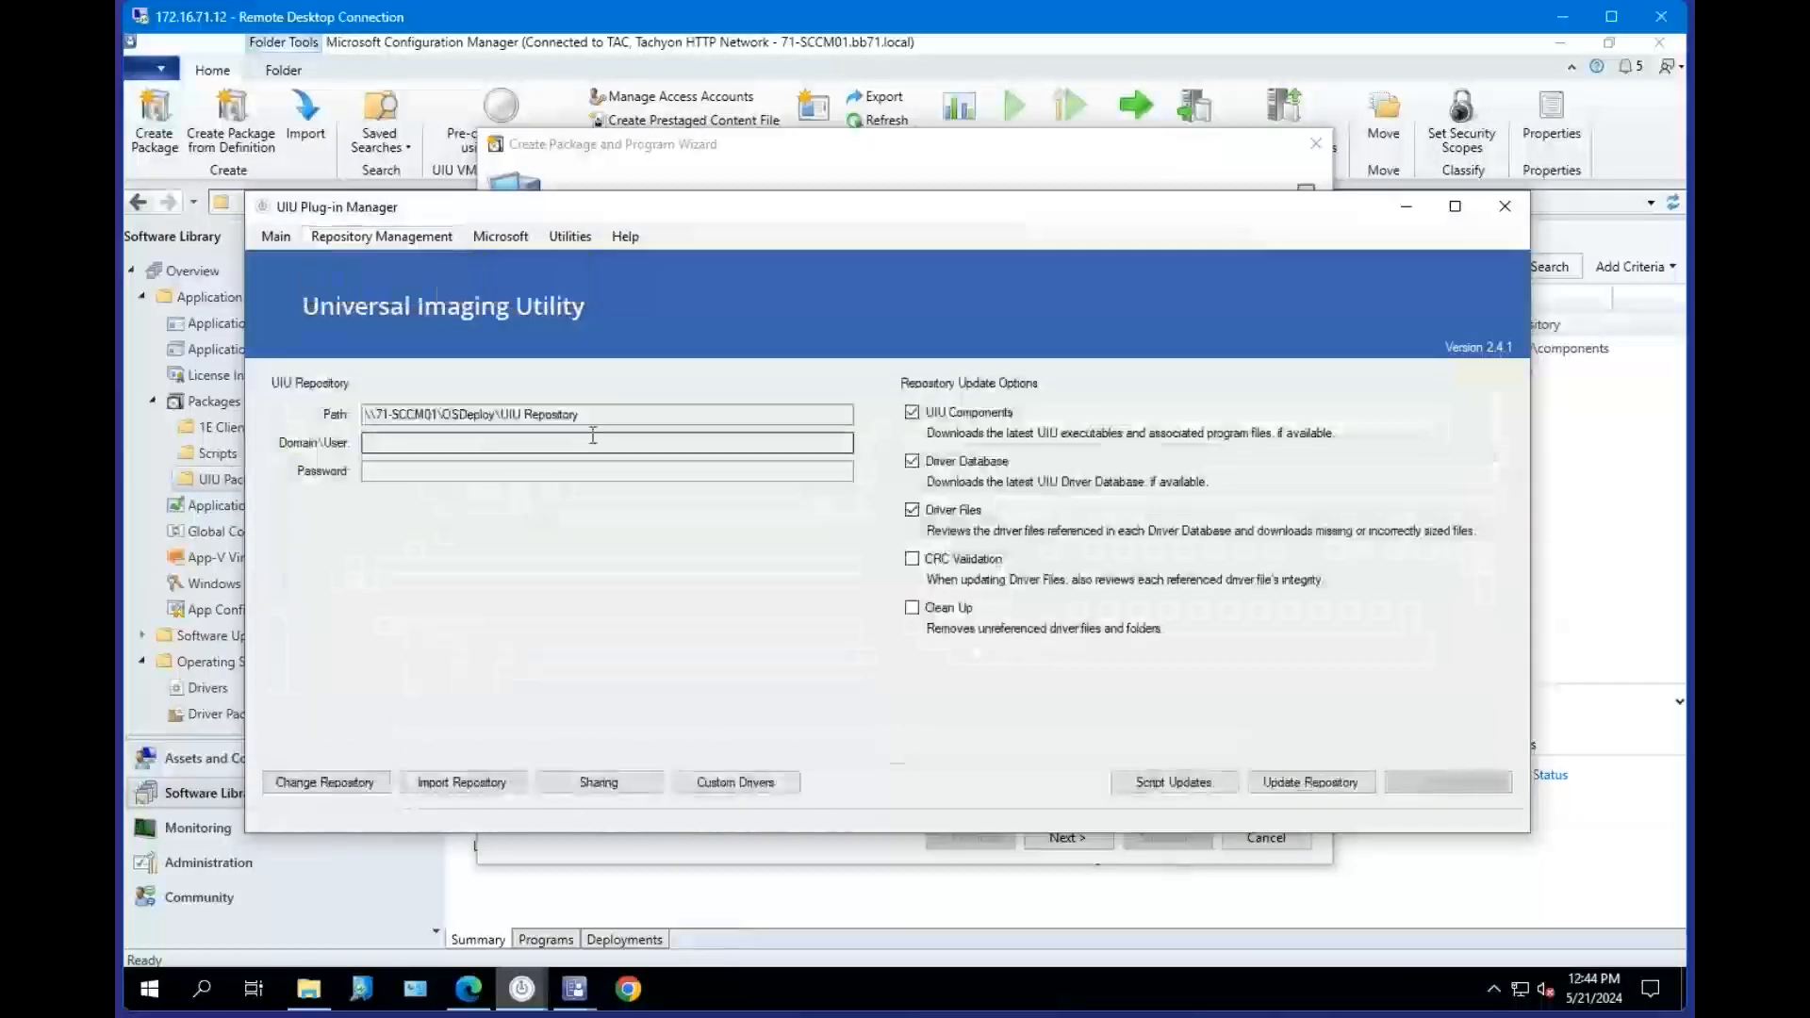
drag(594, 417, 296, 426)
key(ctrl+c)
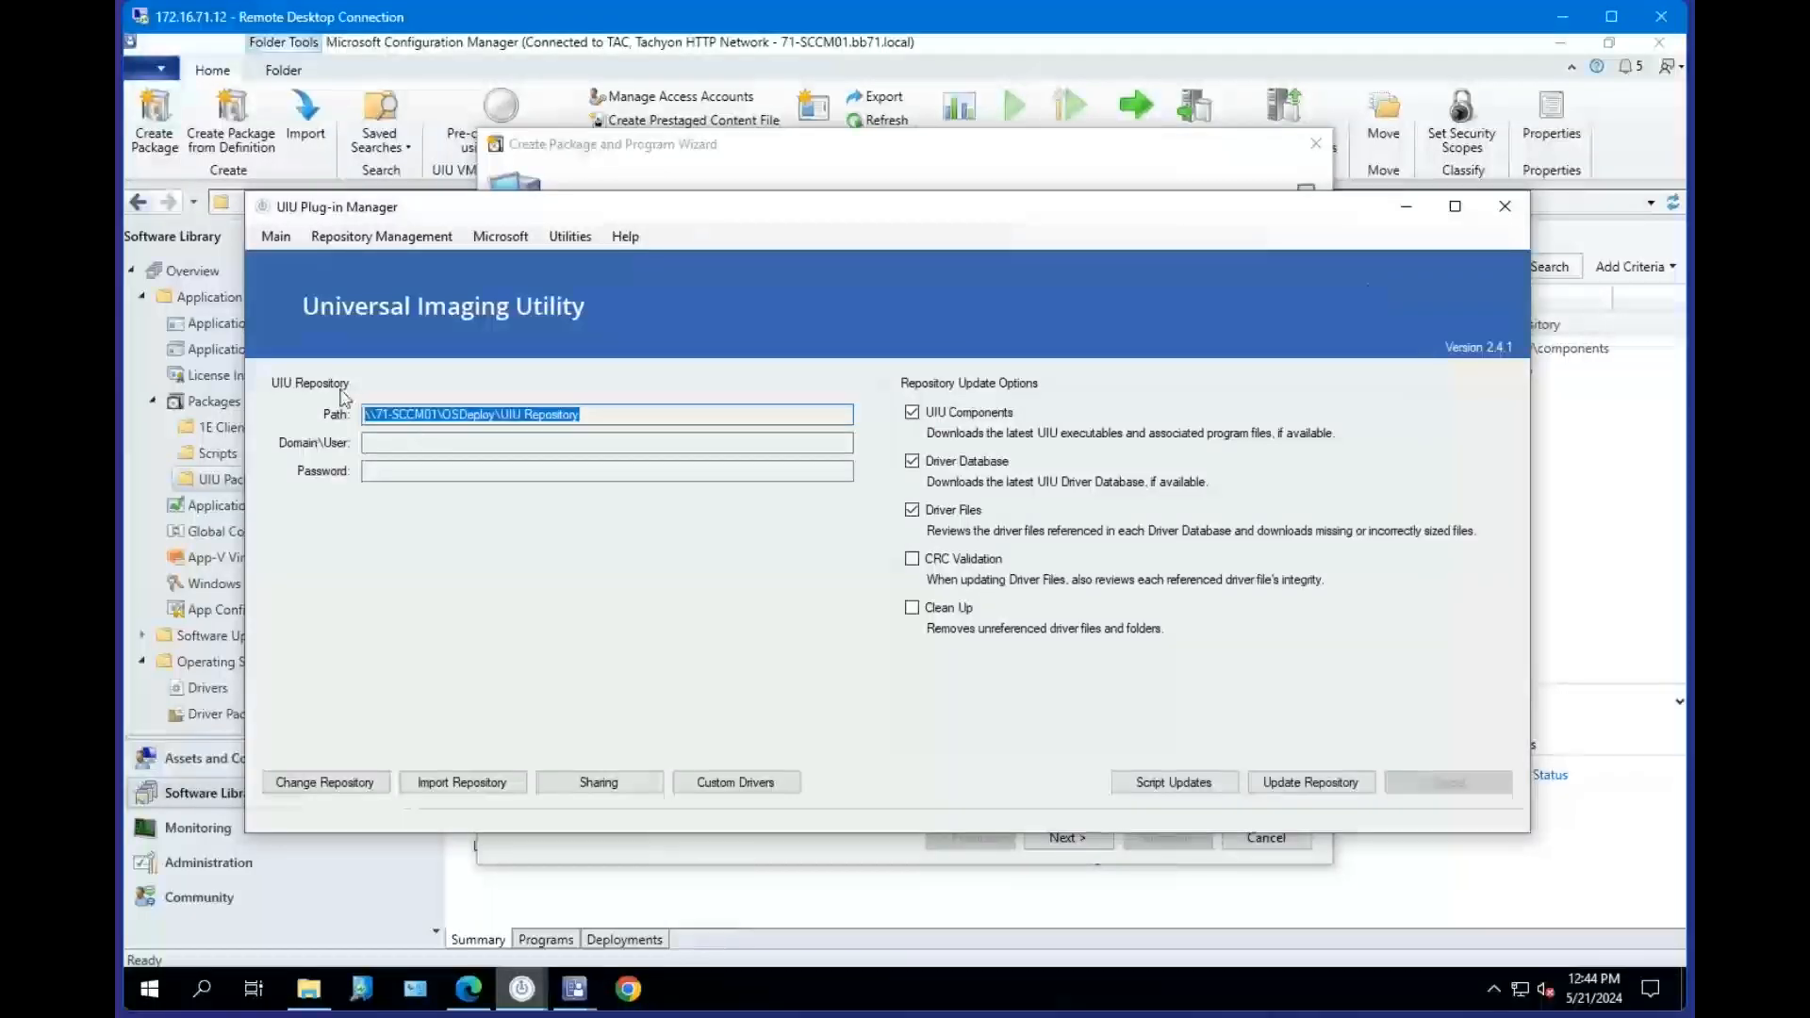
click(1405, 205)
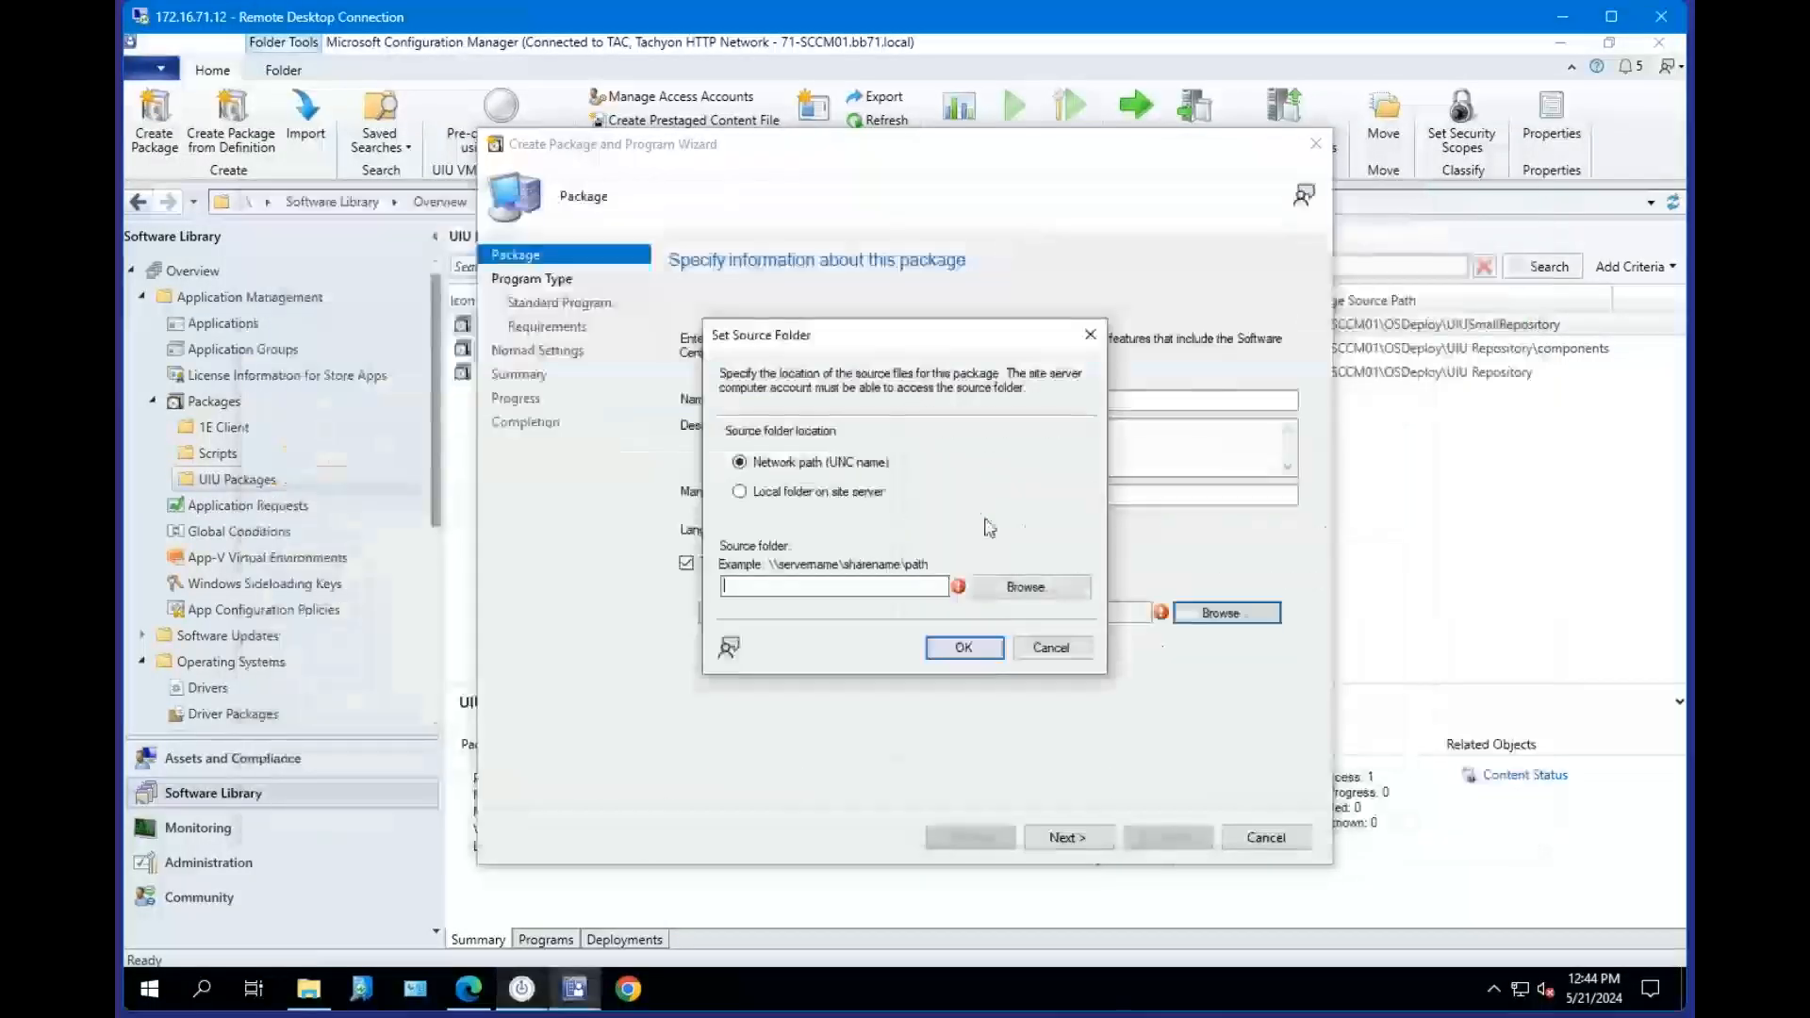
click(861, 585)
key(ctrl+v)
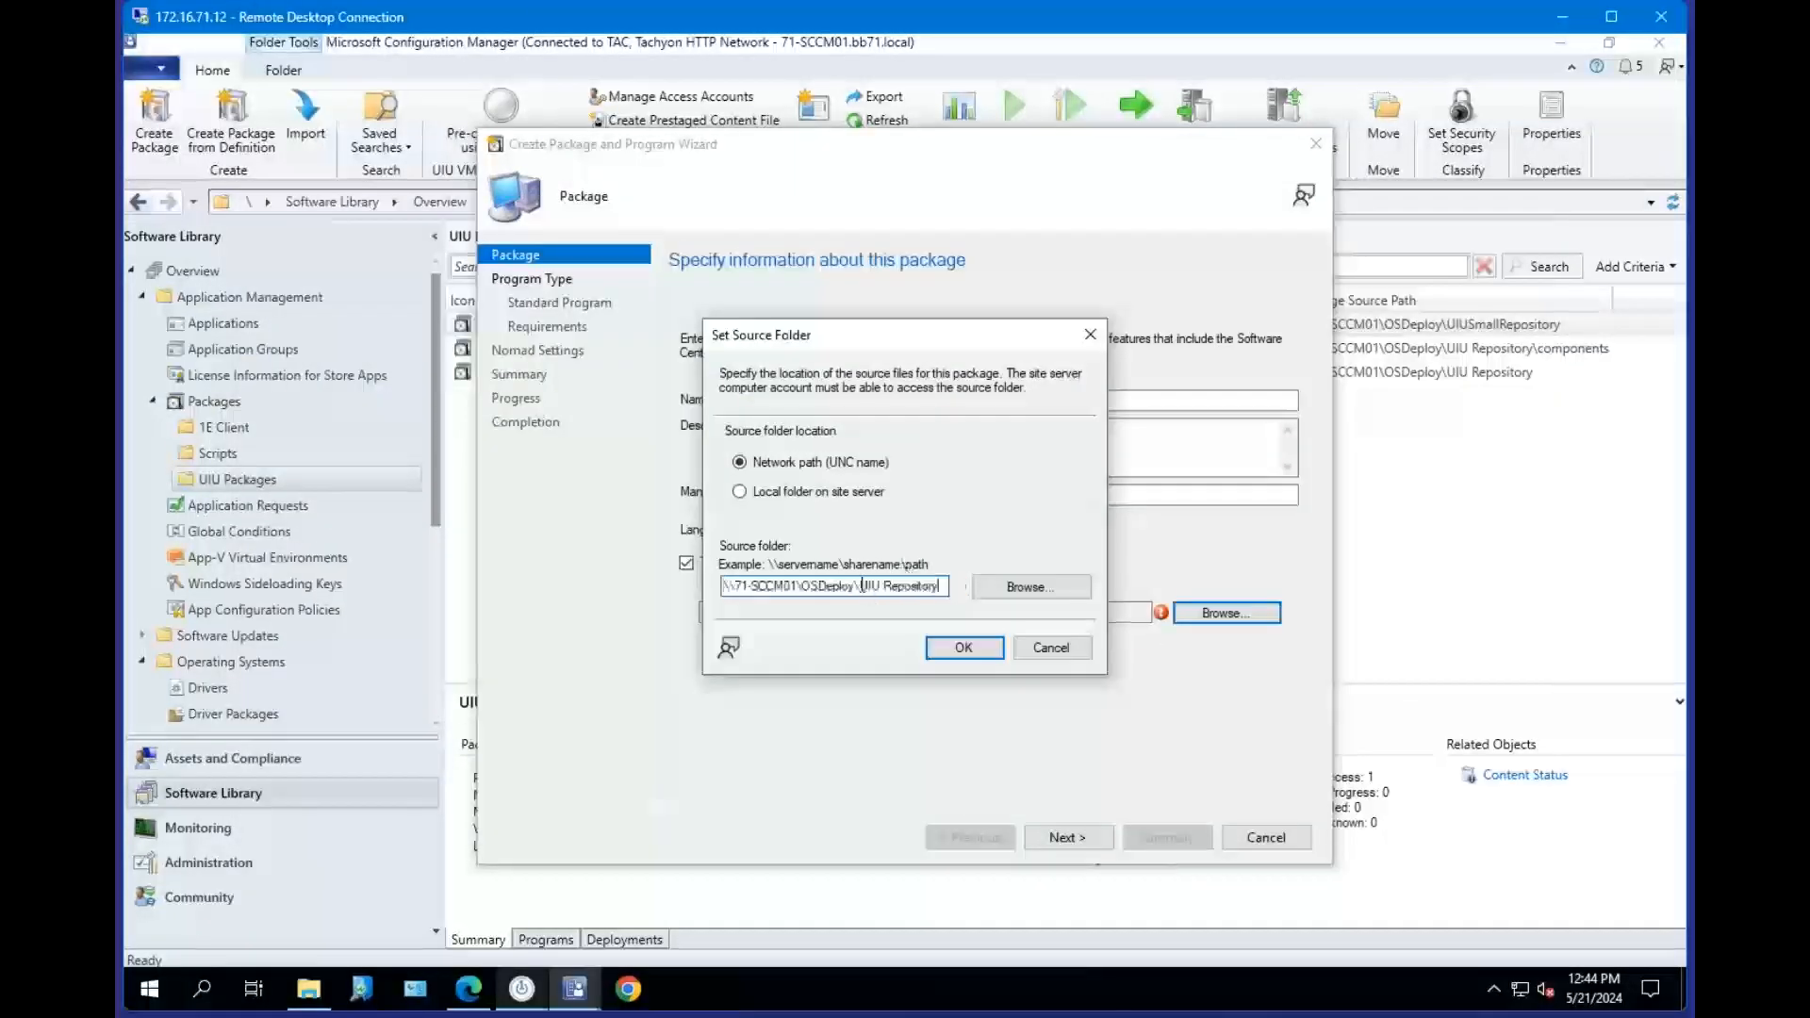
click(960, 647)
Advance to the program type page and choose not to create a program.
click(1065, 837)
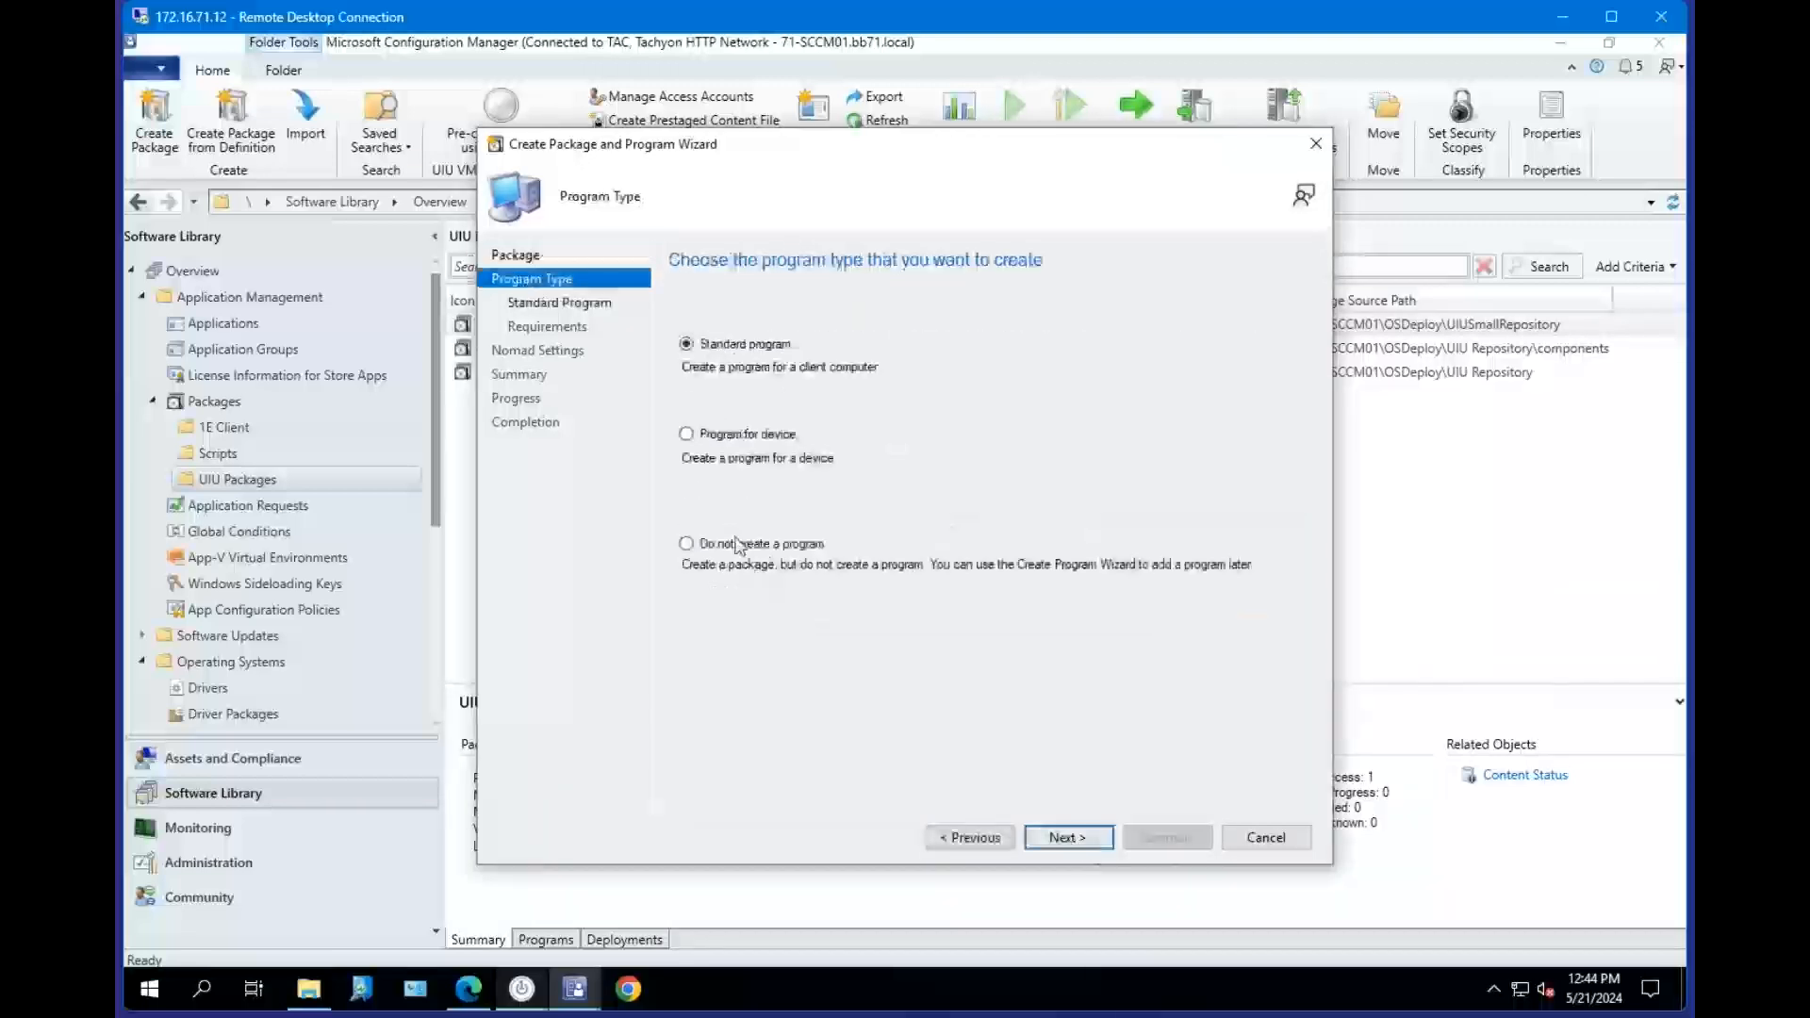
click(740, 544)
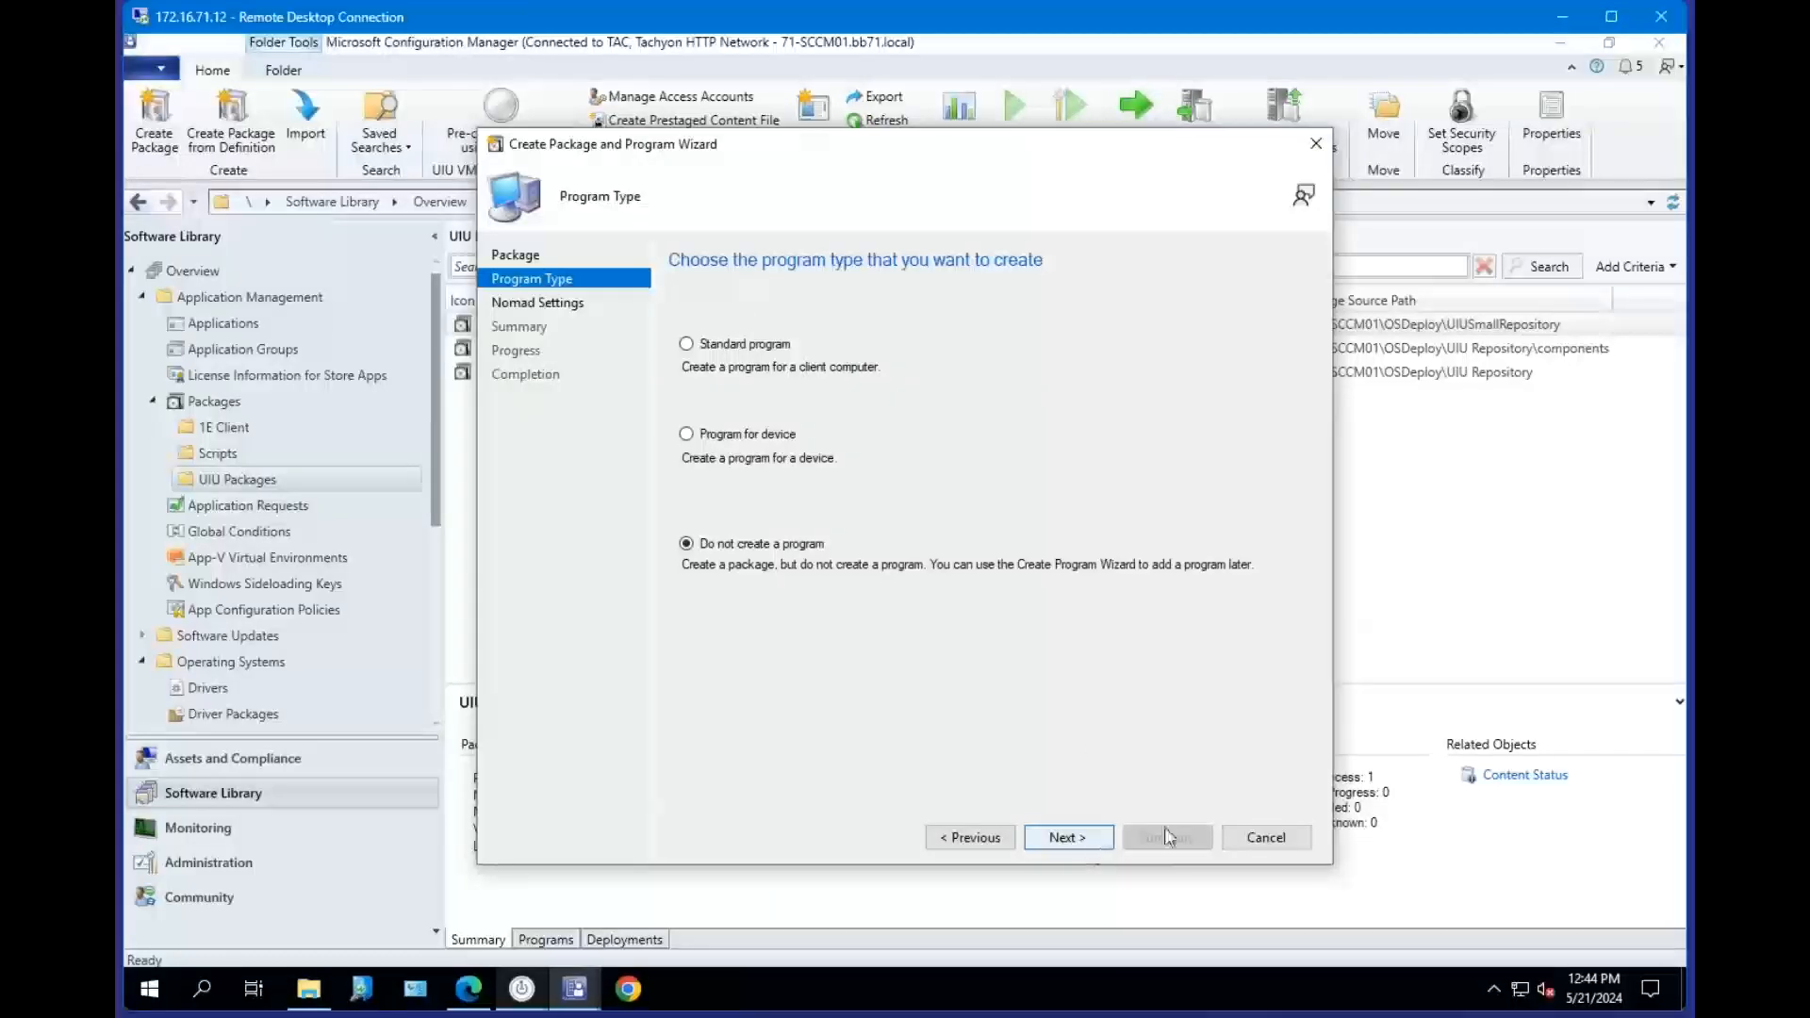
Advance to the Nomad Settings page, then cancel the wizard and discard the UIU Repo package.
click(1065, 837)
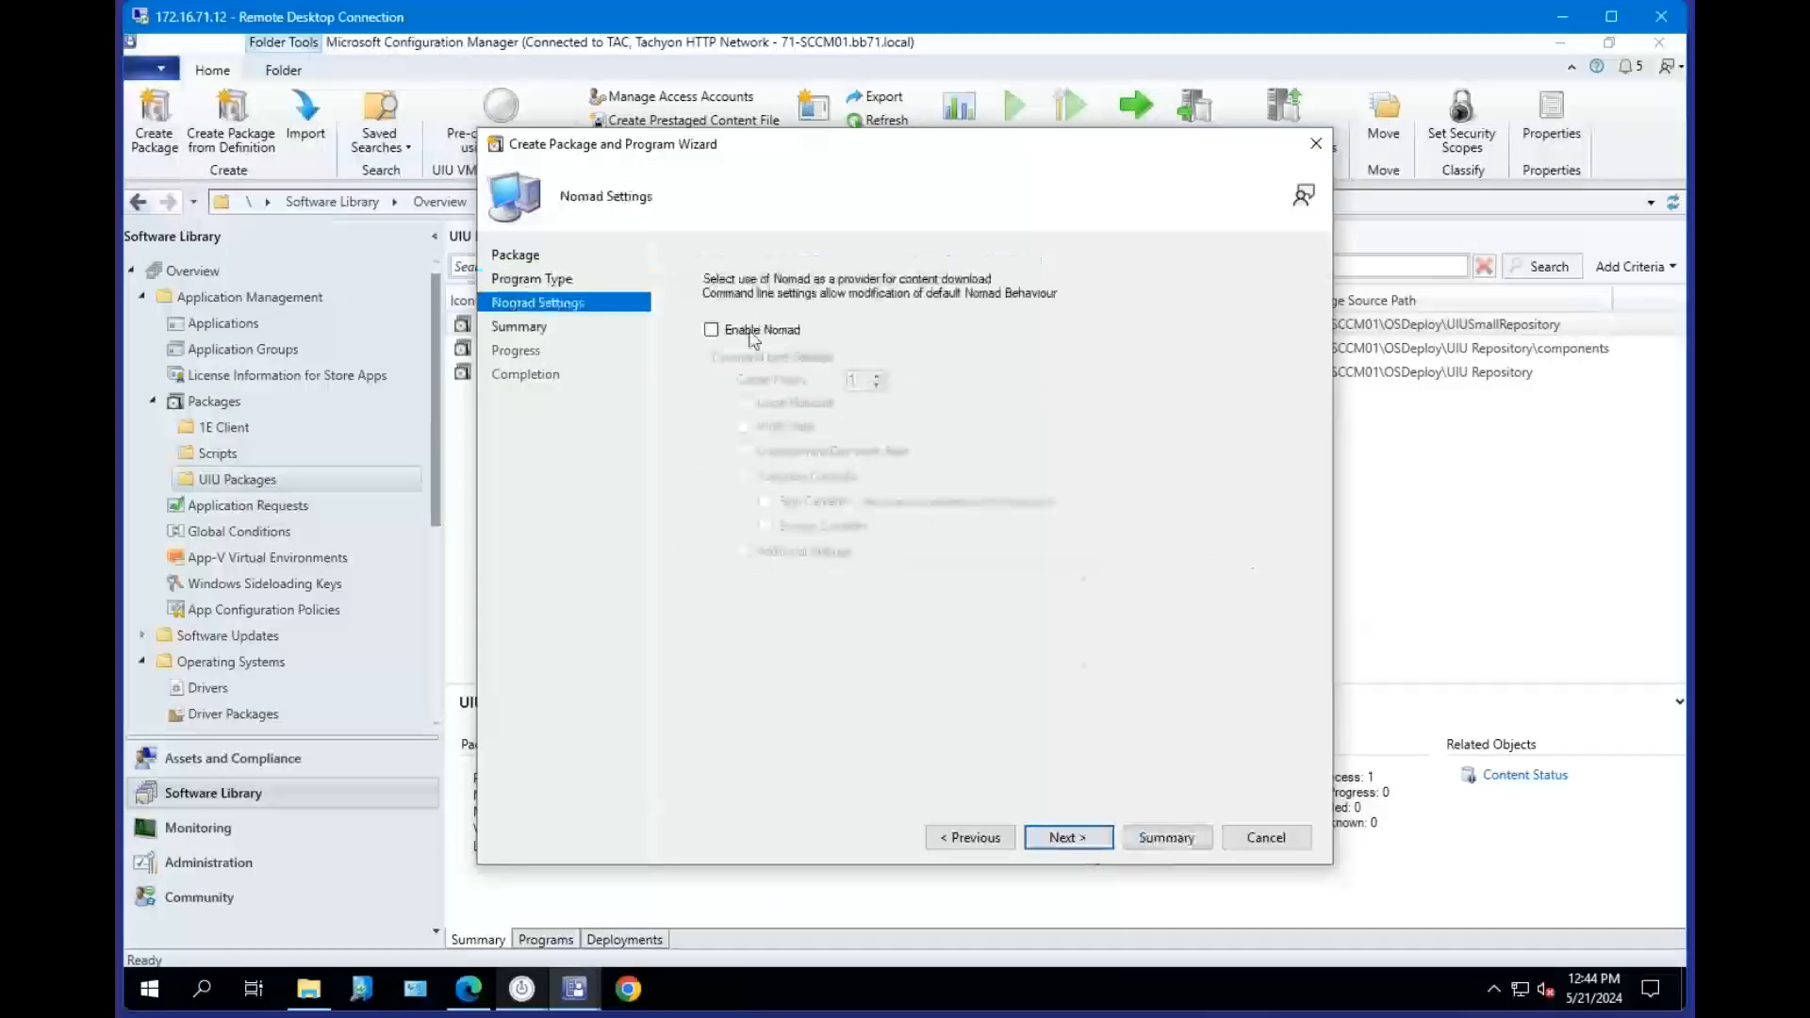
click(1266, 839)
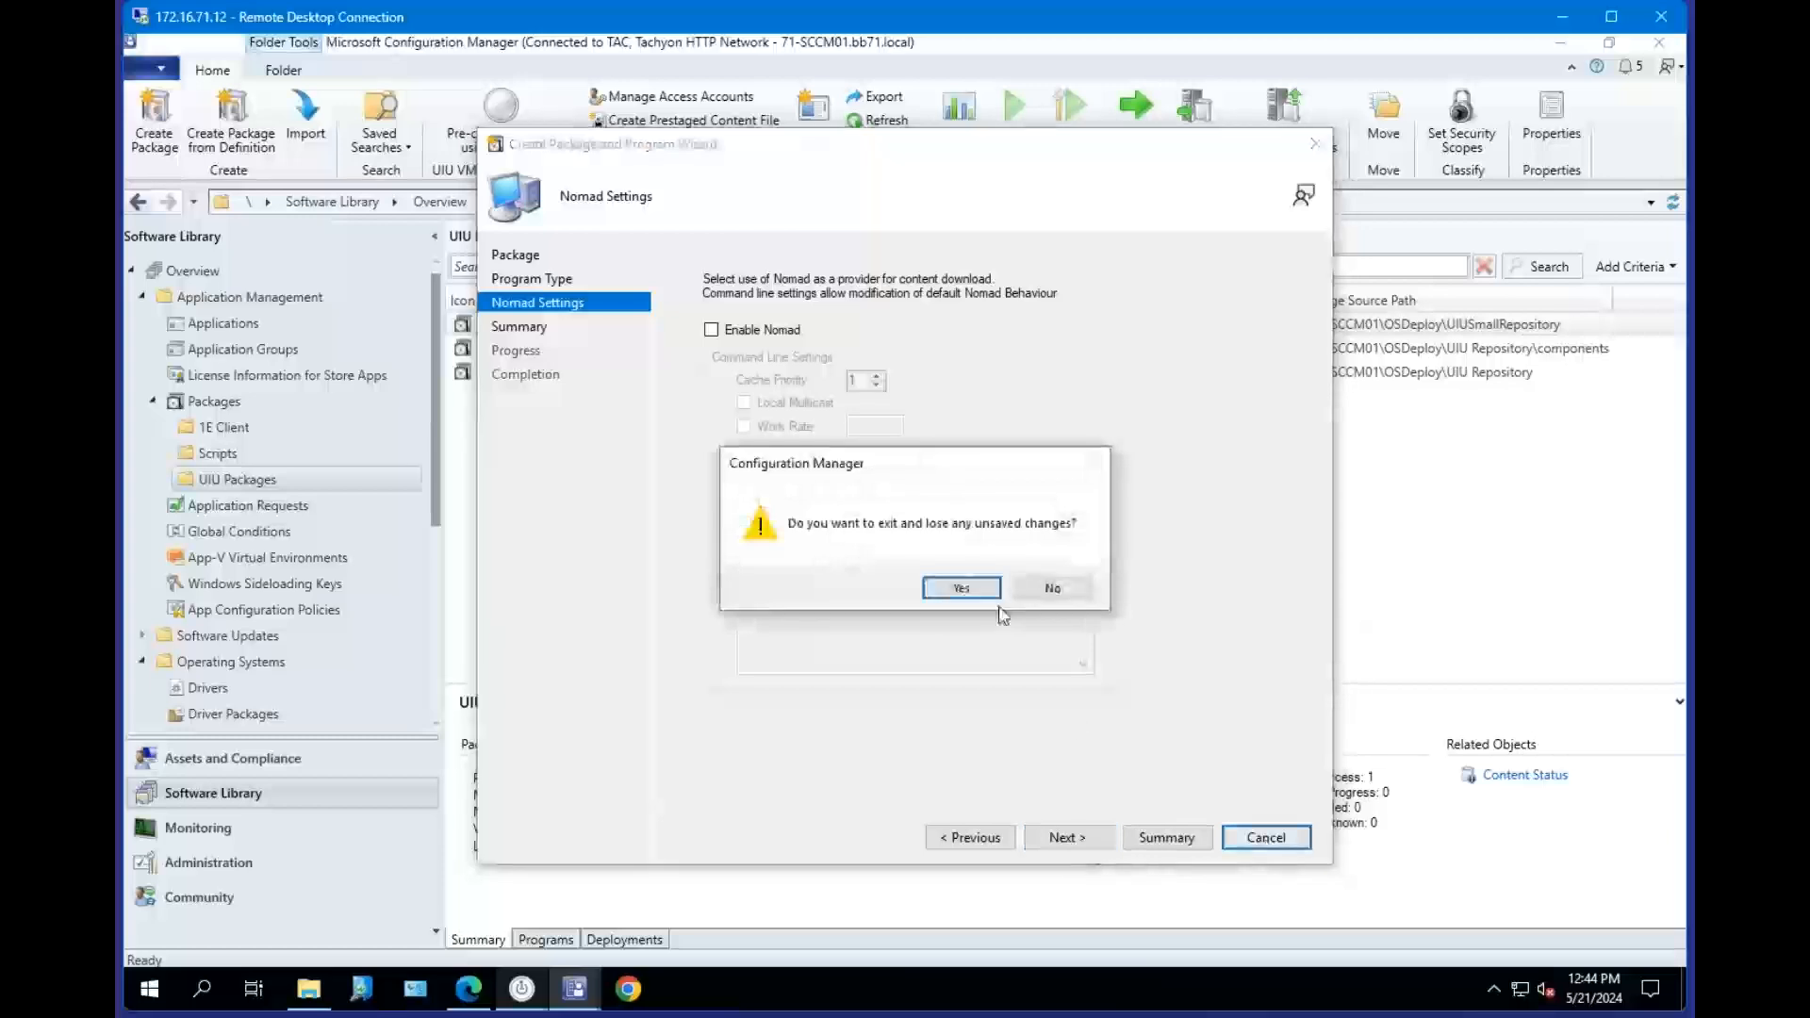
click(961, 588)
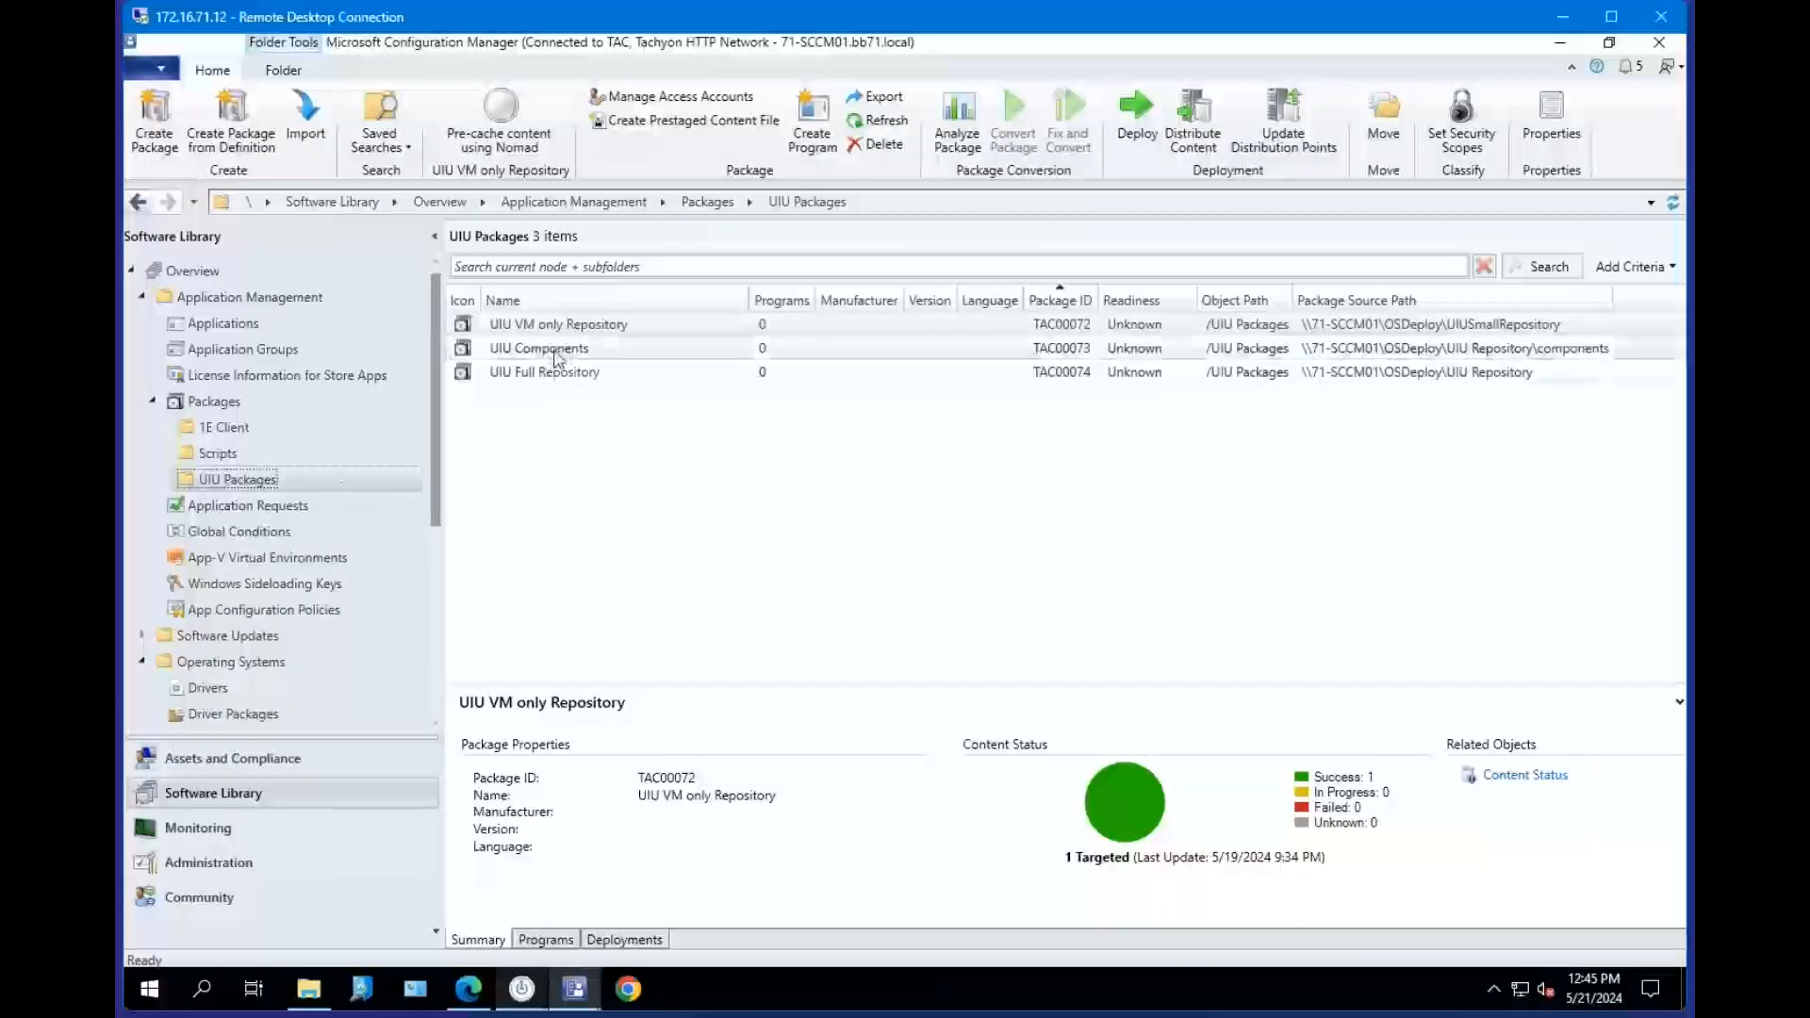
Inspect the existing UIU packages, opening the UIU Full Repository properties to review its Data Access settings.
click(581, 330)
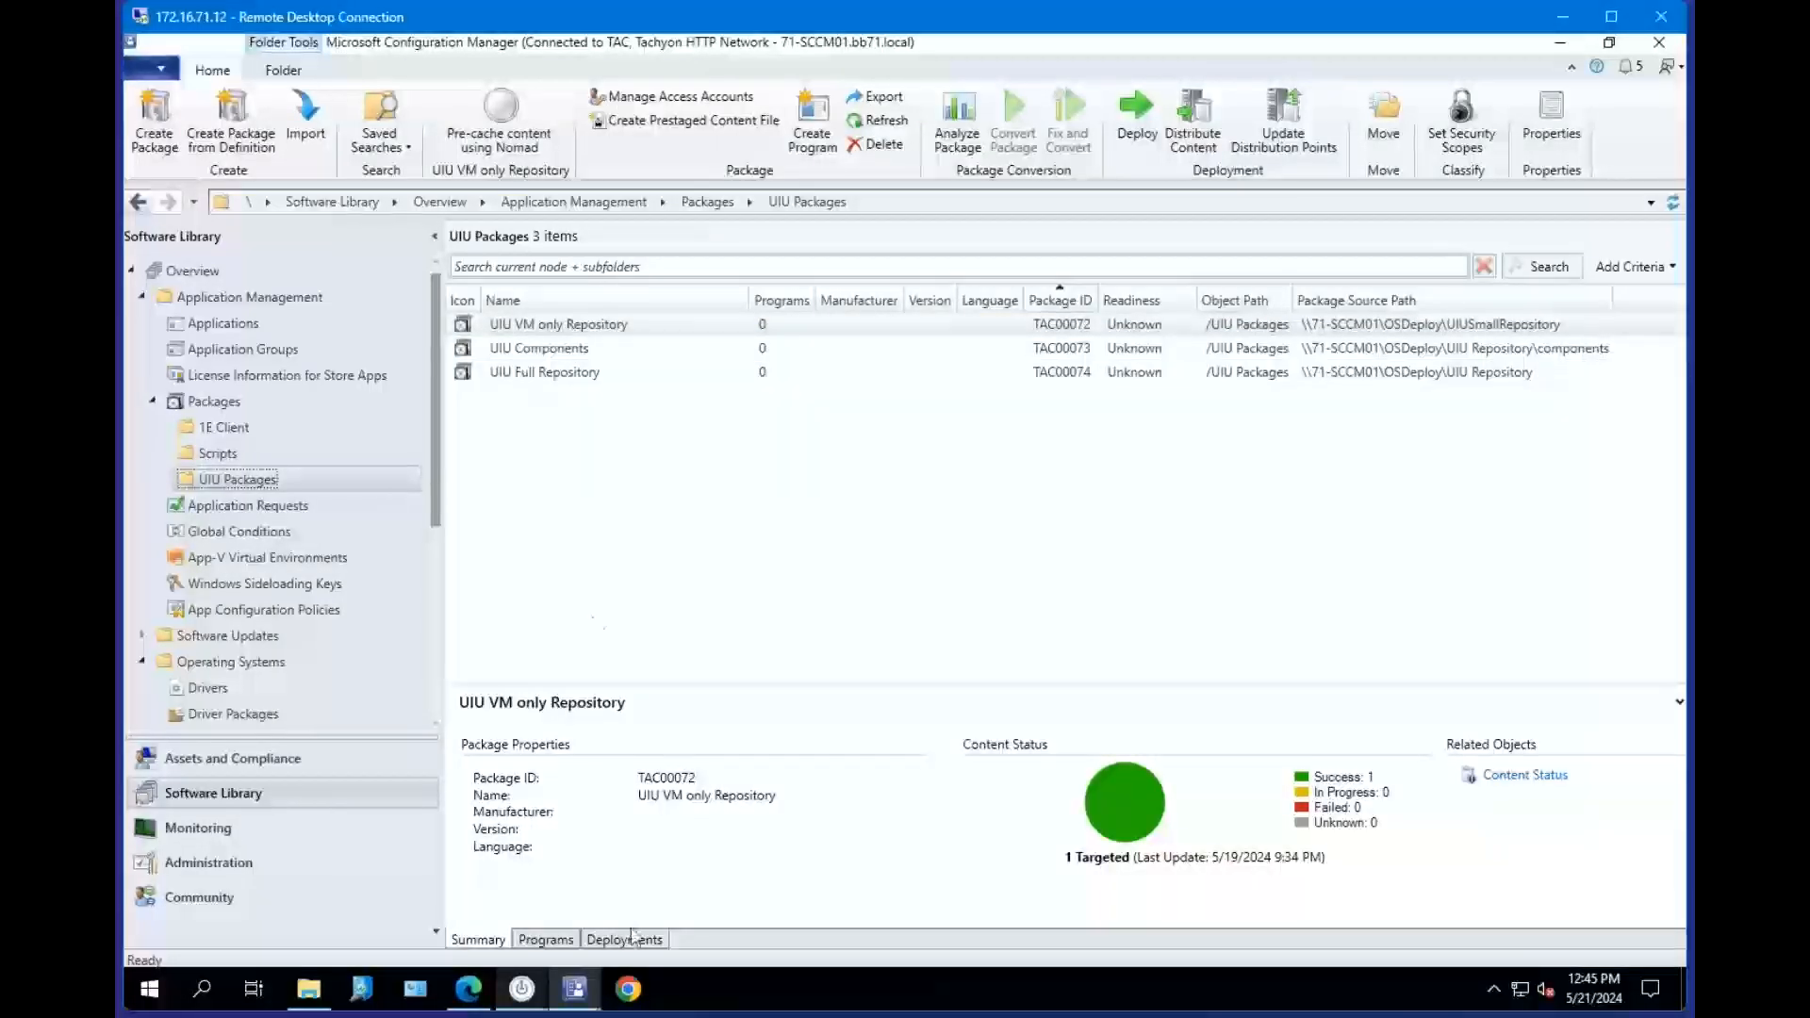
click(568, 374)
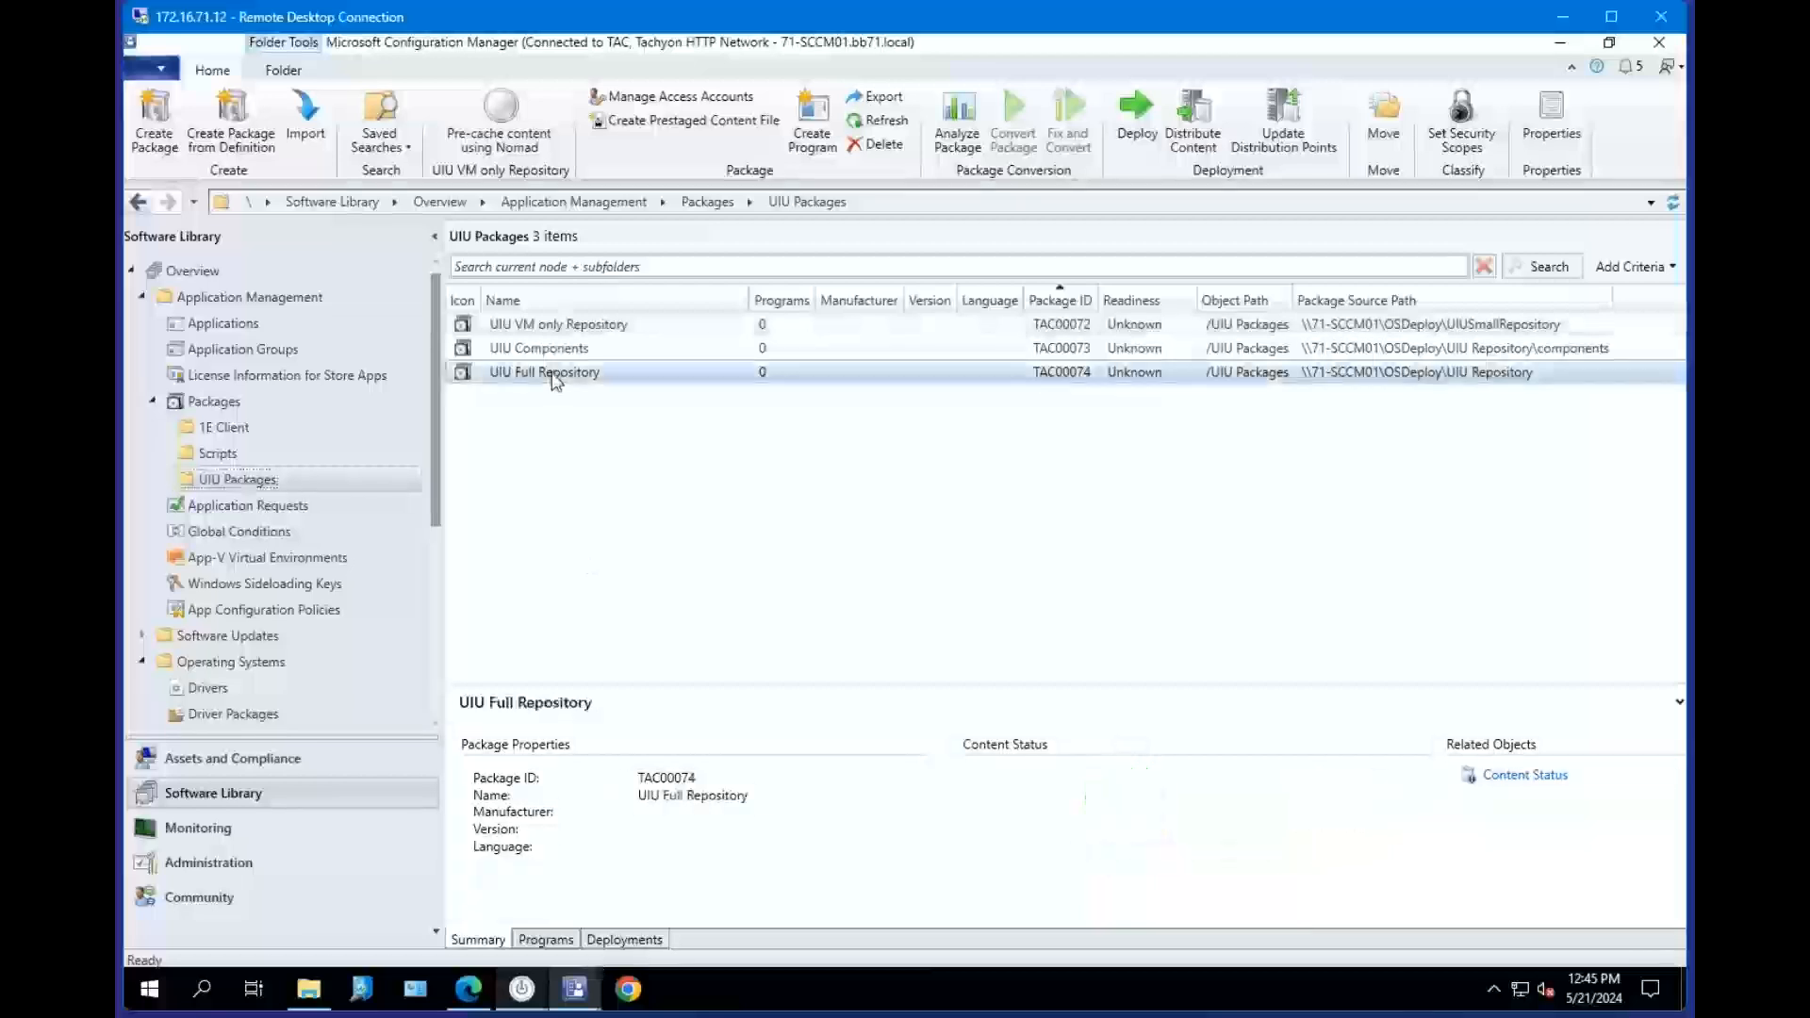
right_click(579, 377)
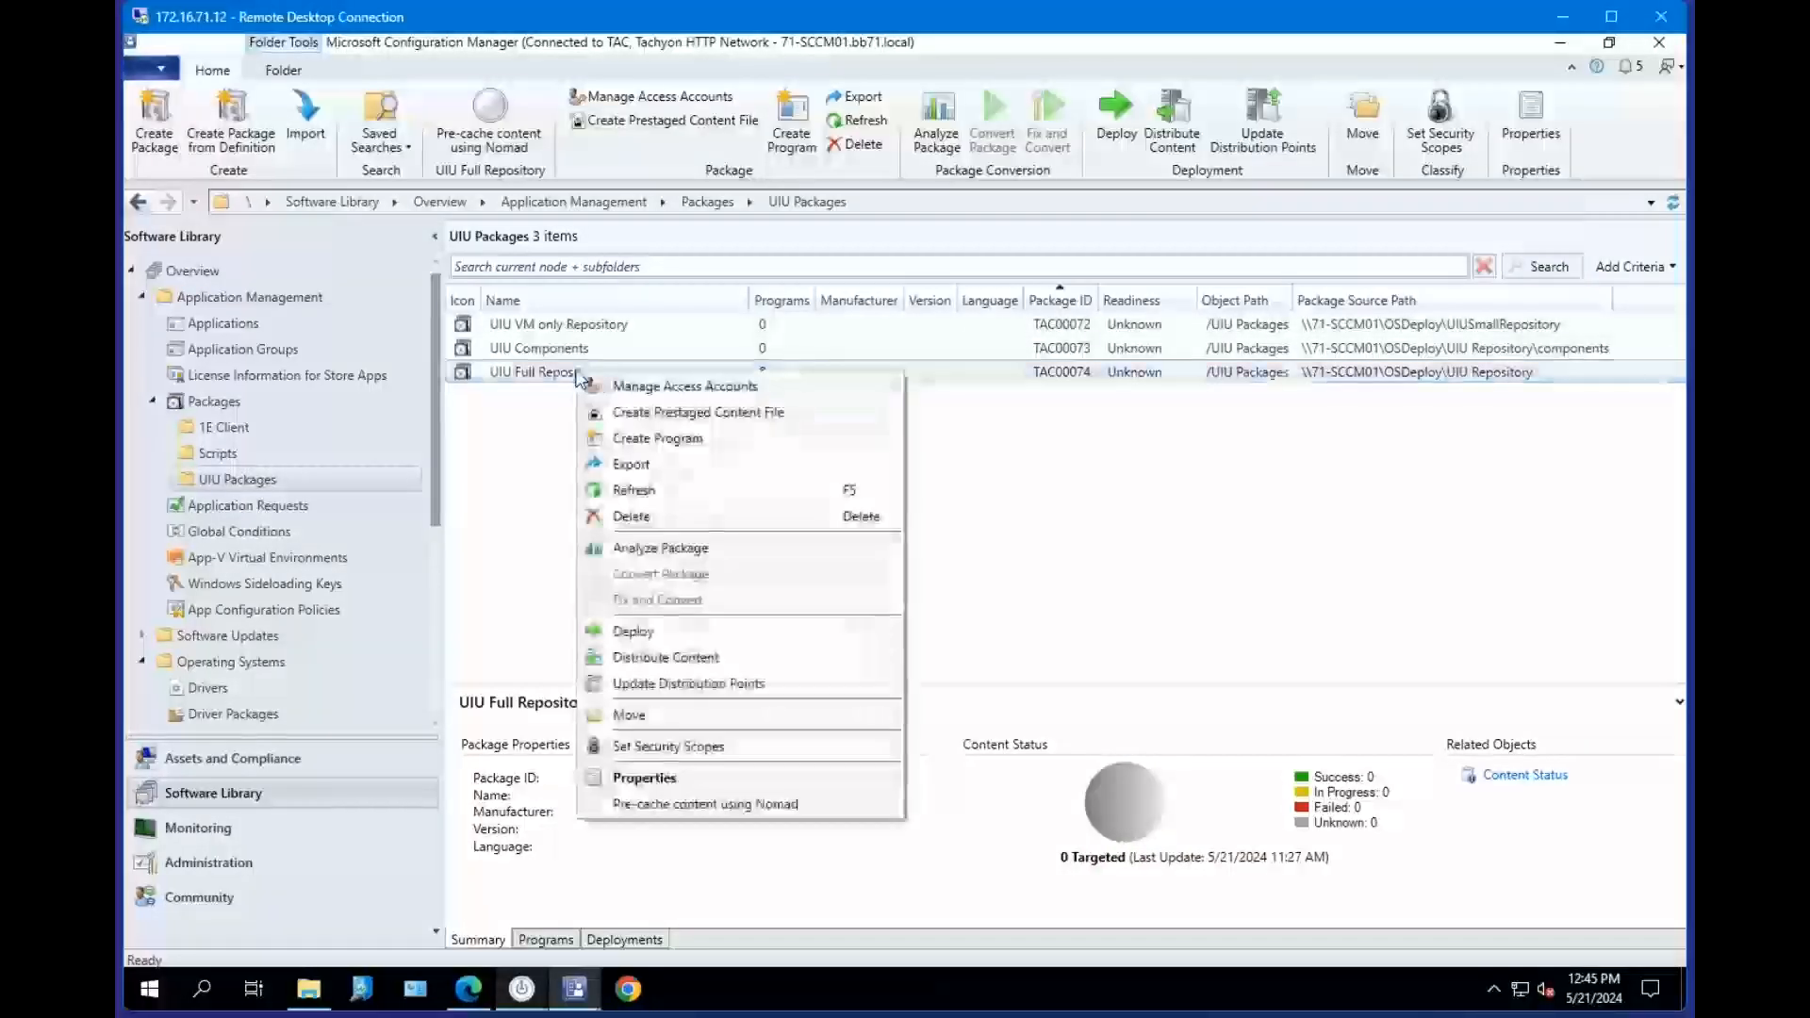
click(528, 376)
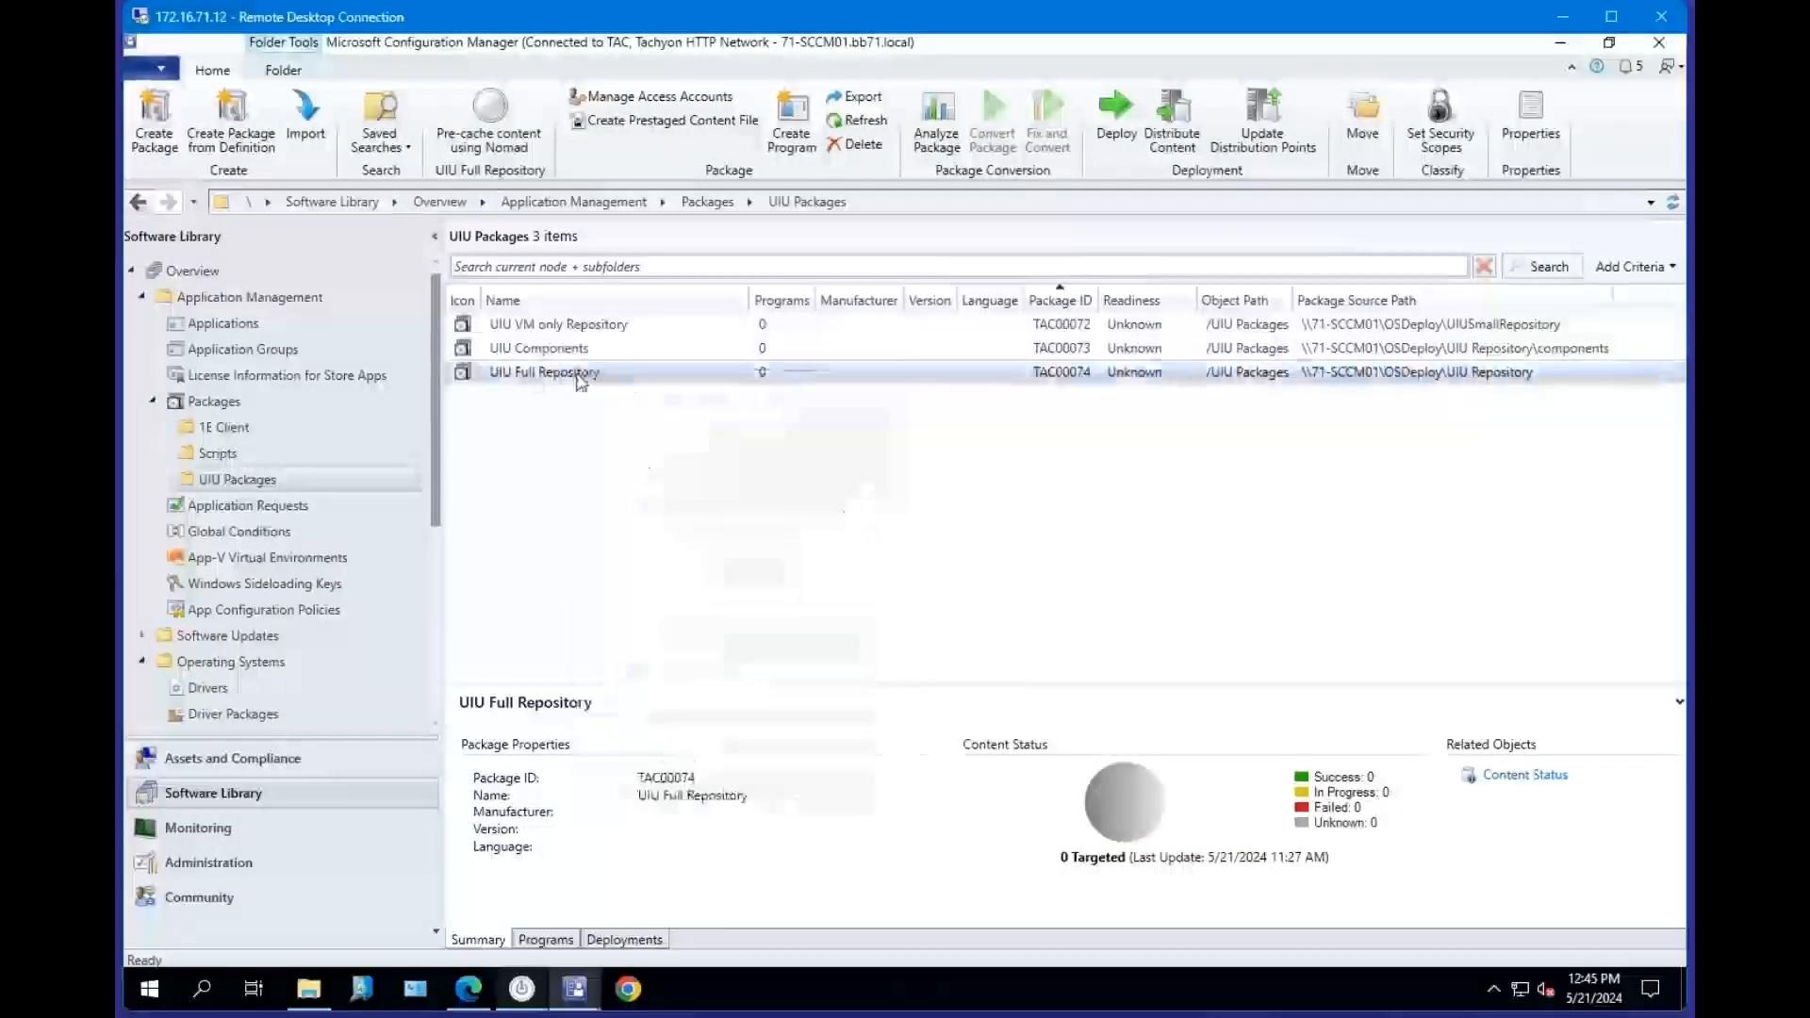
right_click(568, 377)
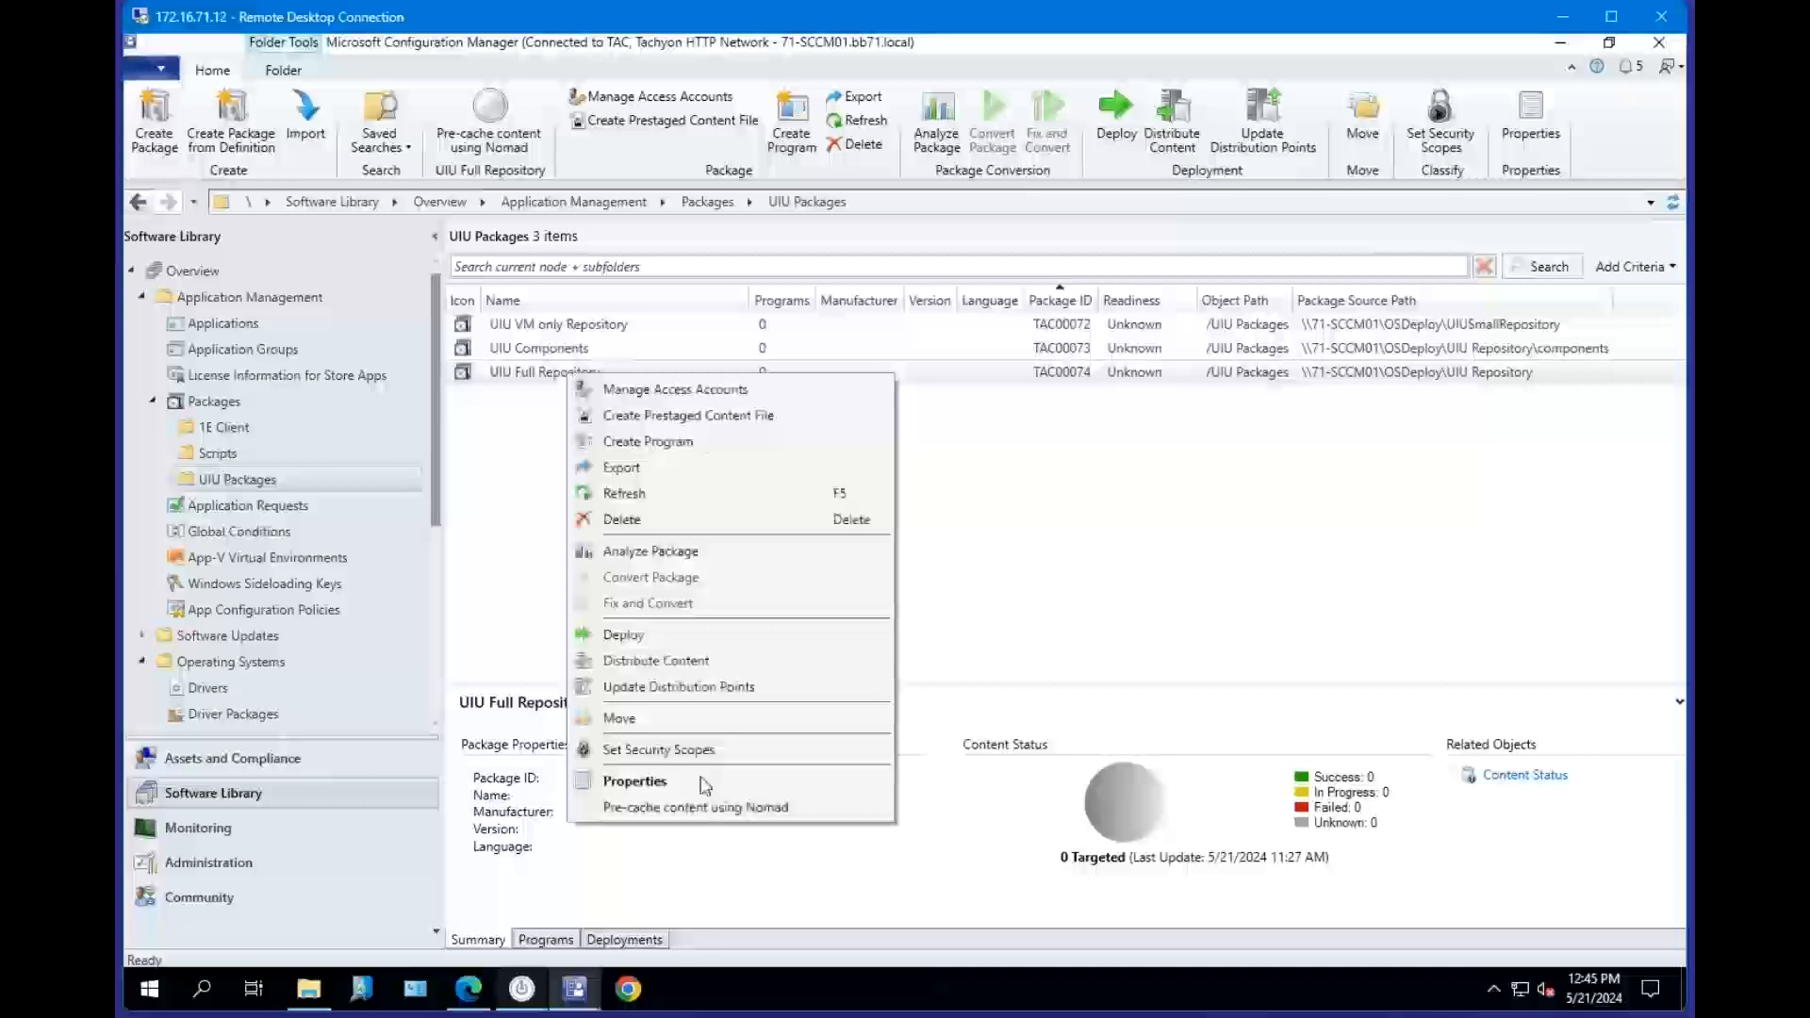
click(712, 785)
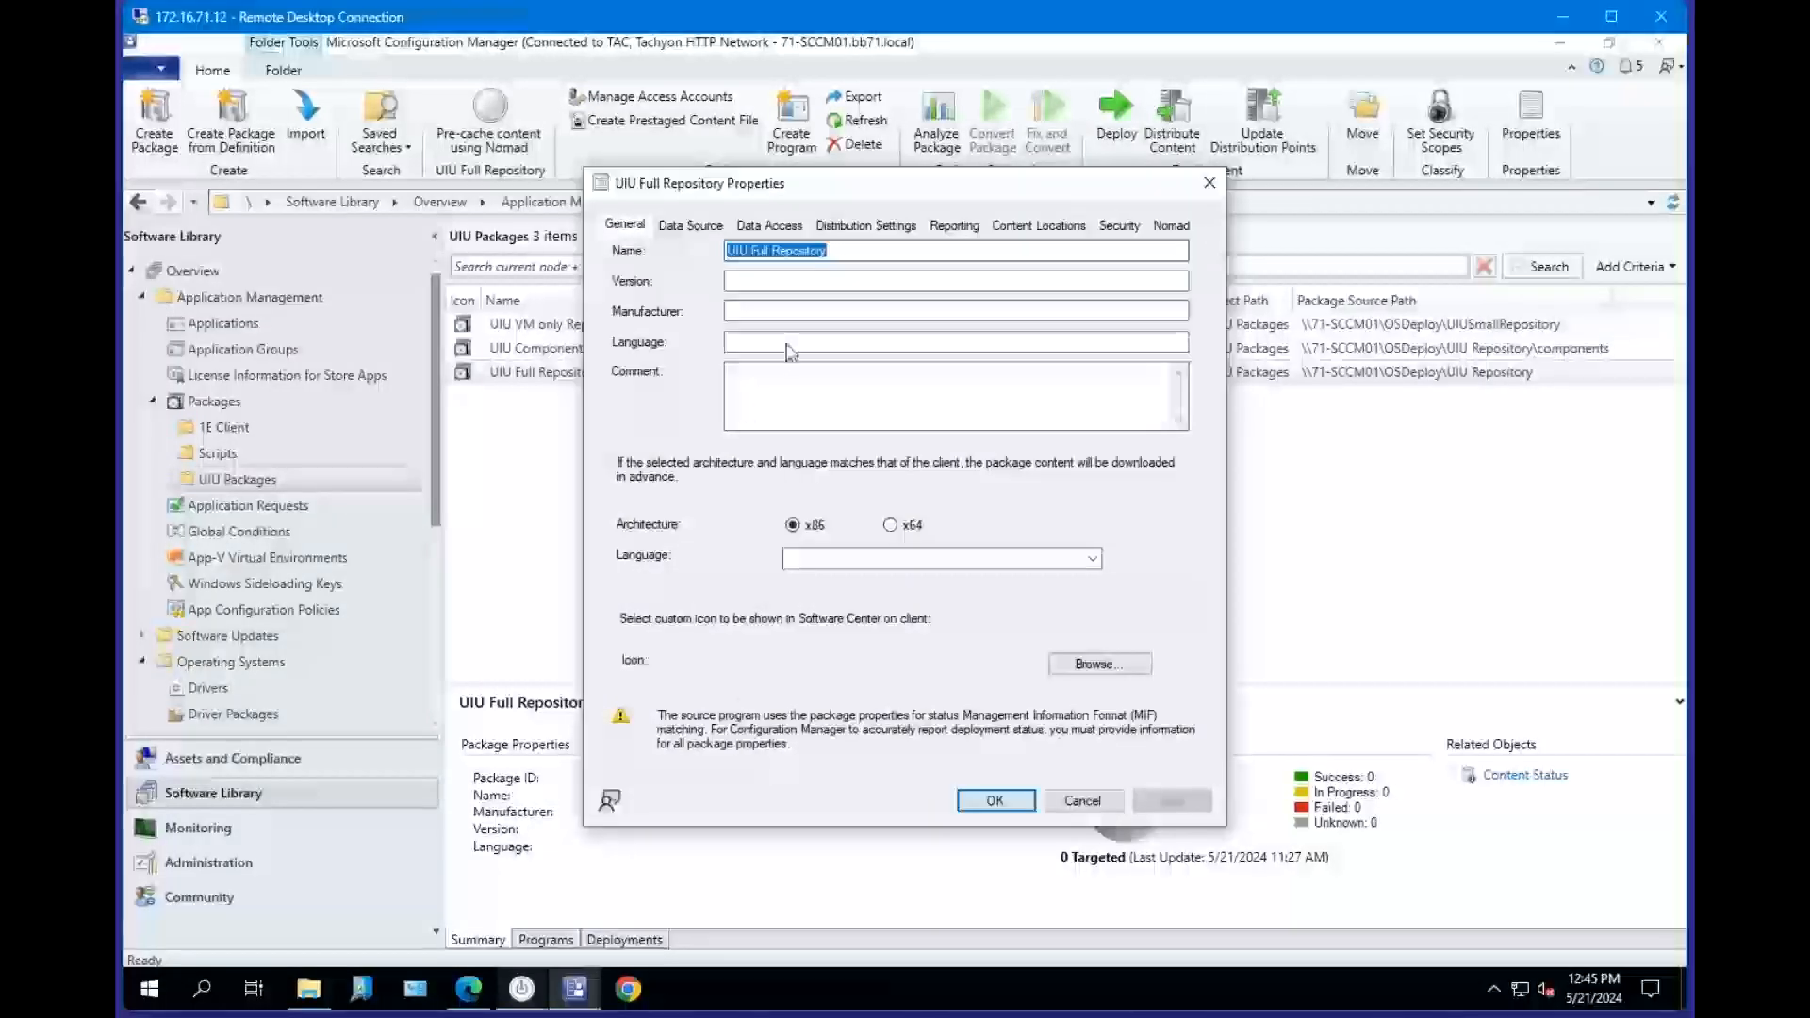
click(767, 226)
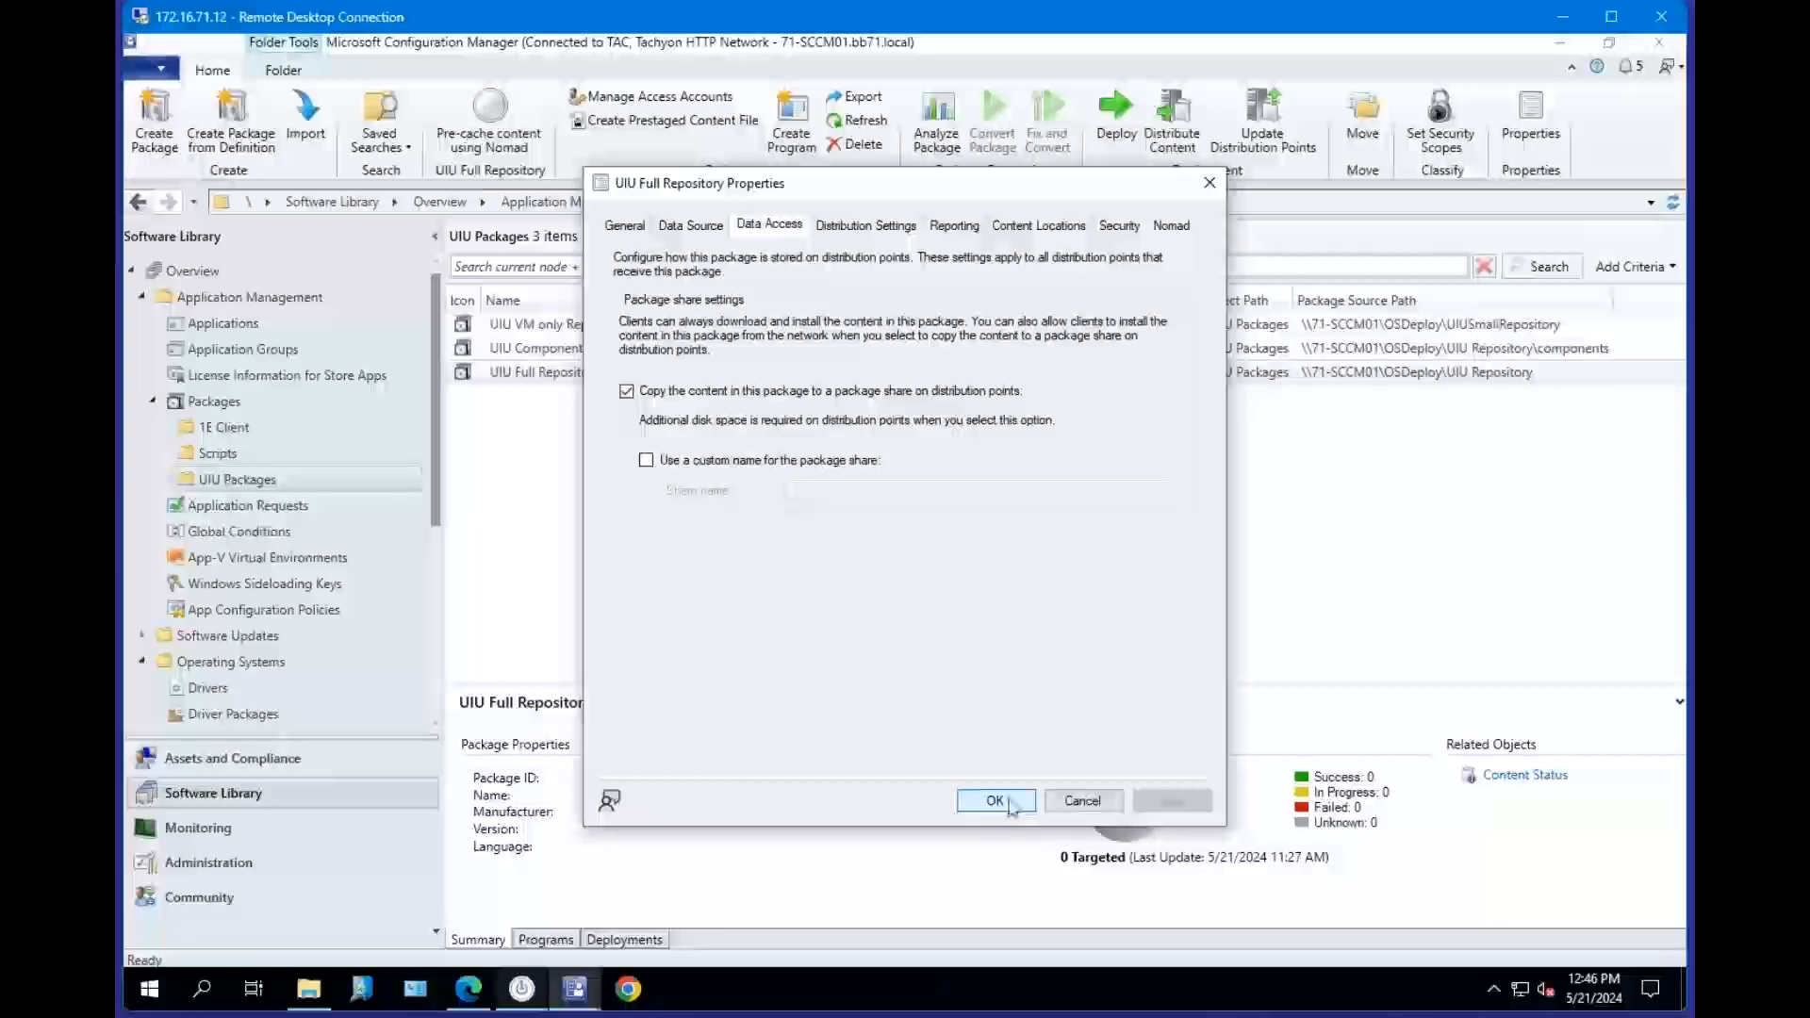
click(1082, 801)
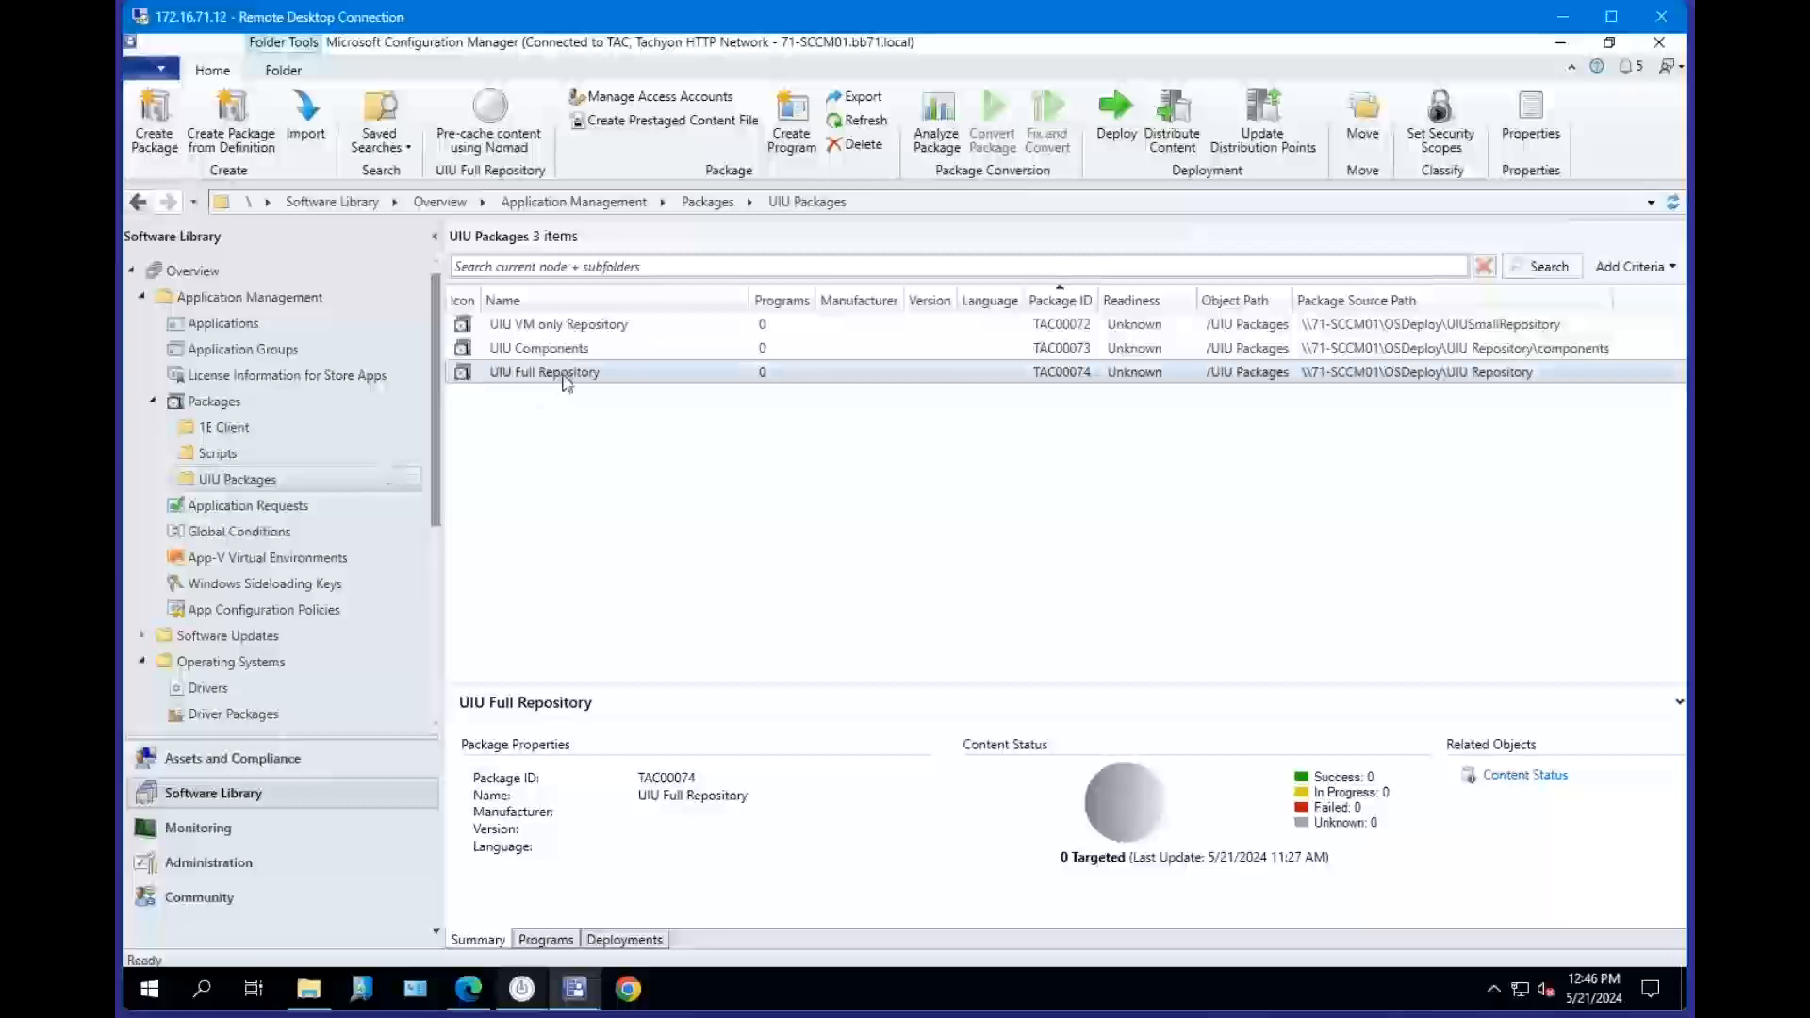
Start a new package in the UIU Packages folder named UIU Comp that contains source files.
click(565, 348)
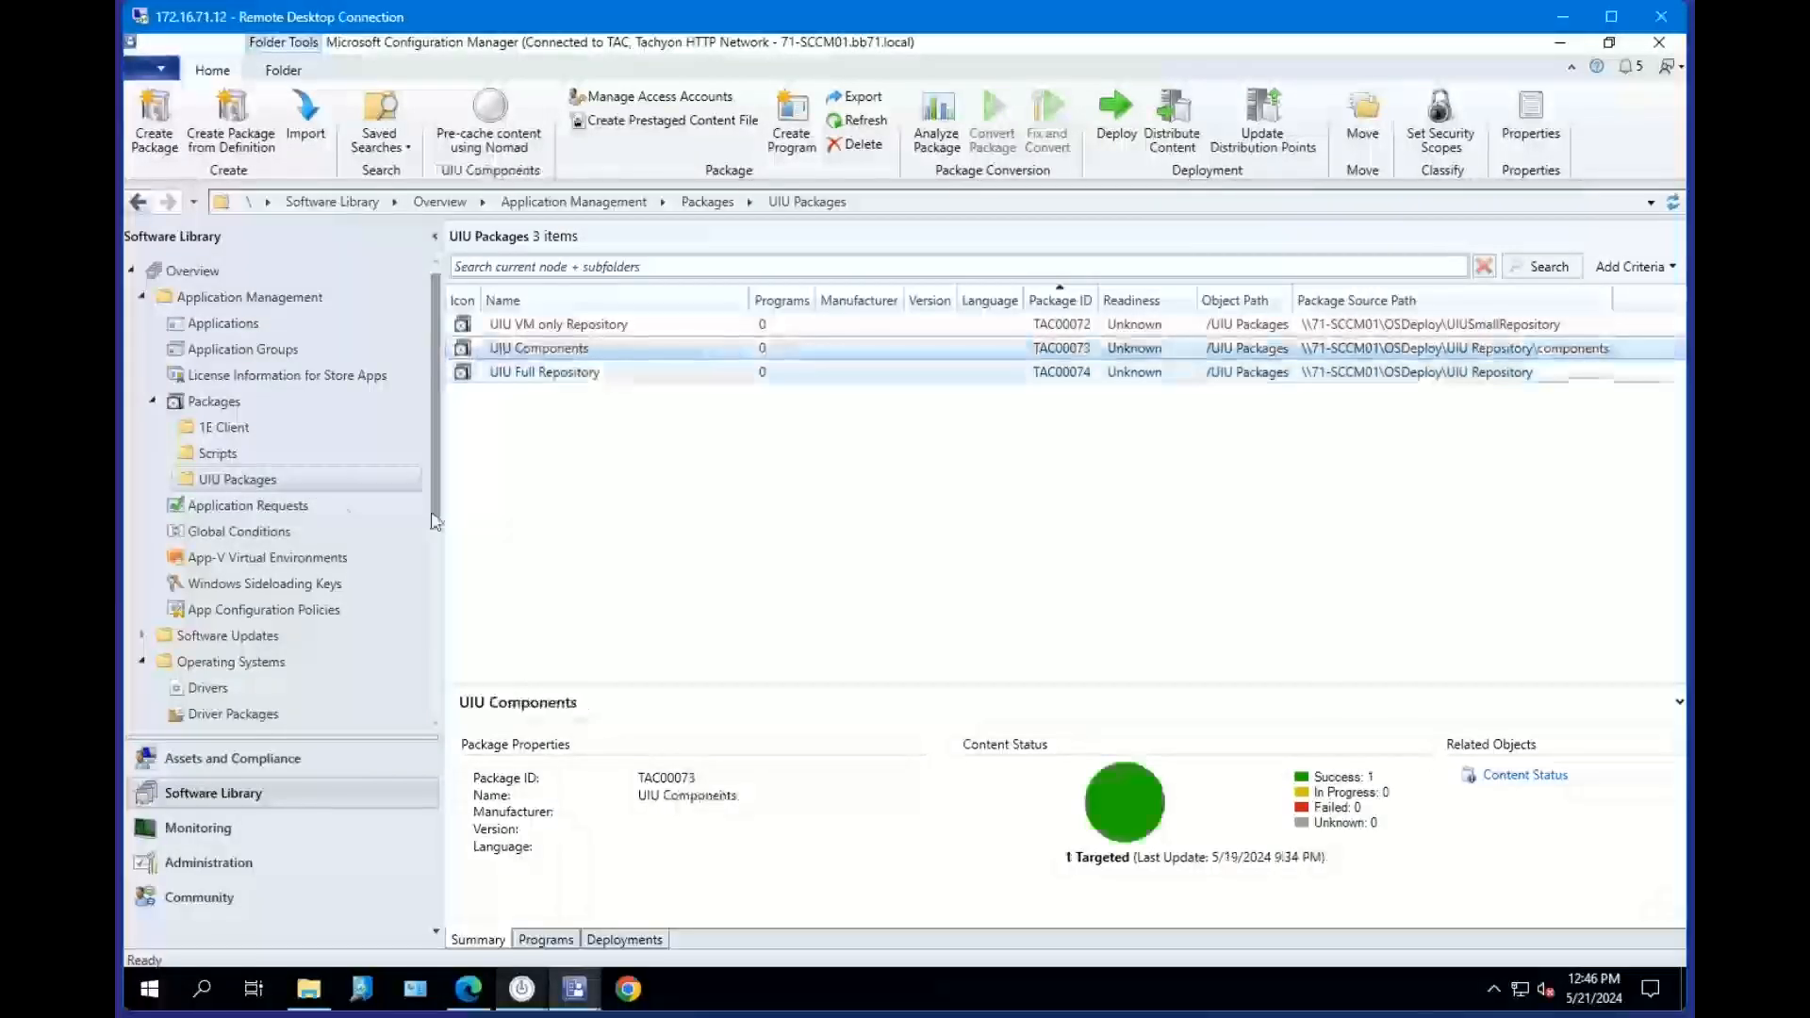
right_click(336, 481)
click(373, 494)
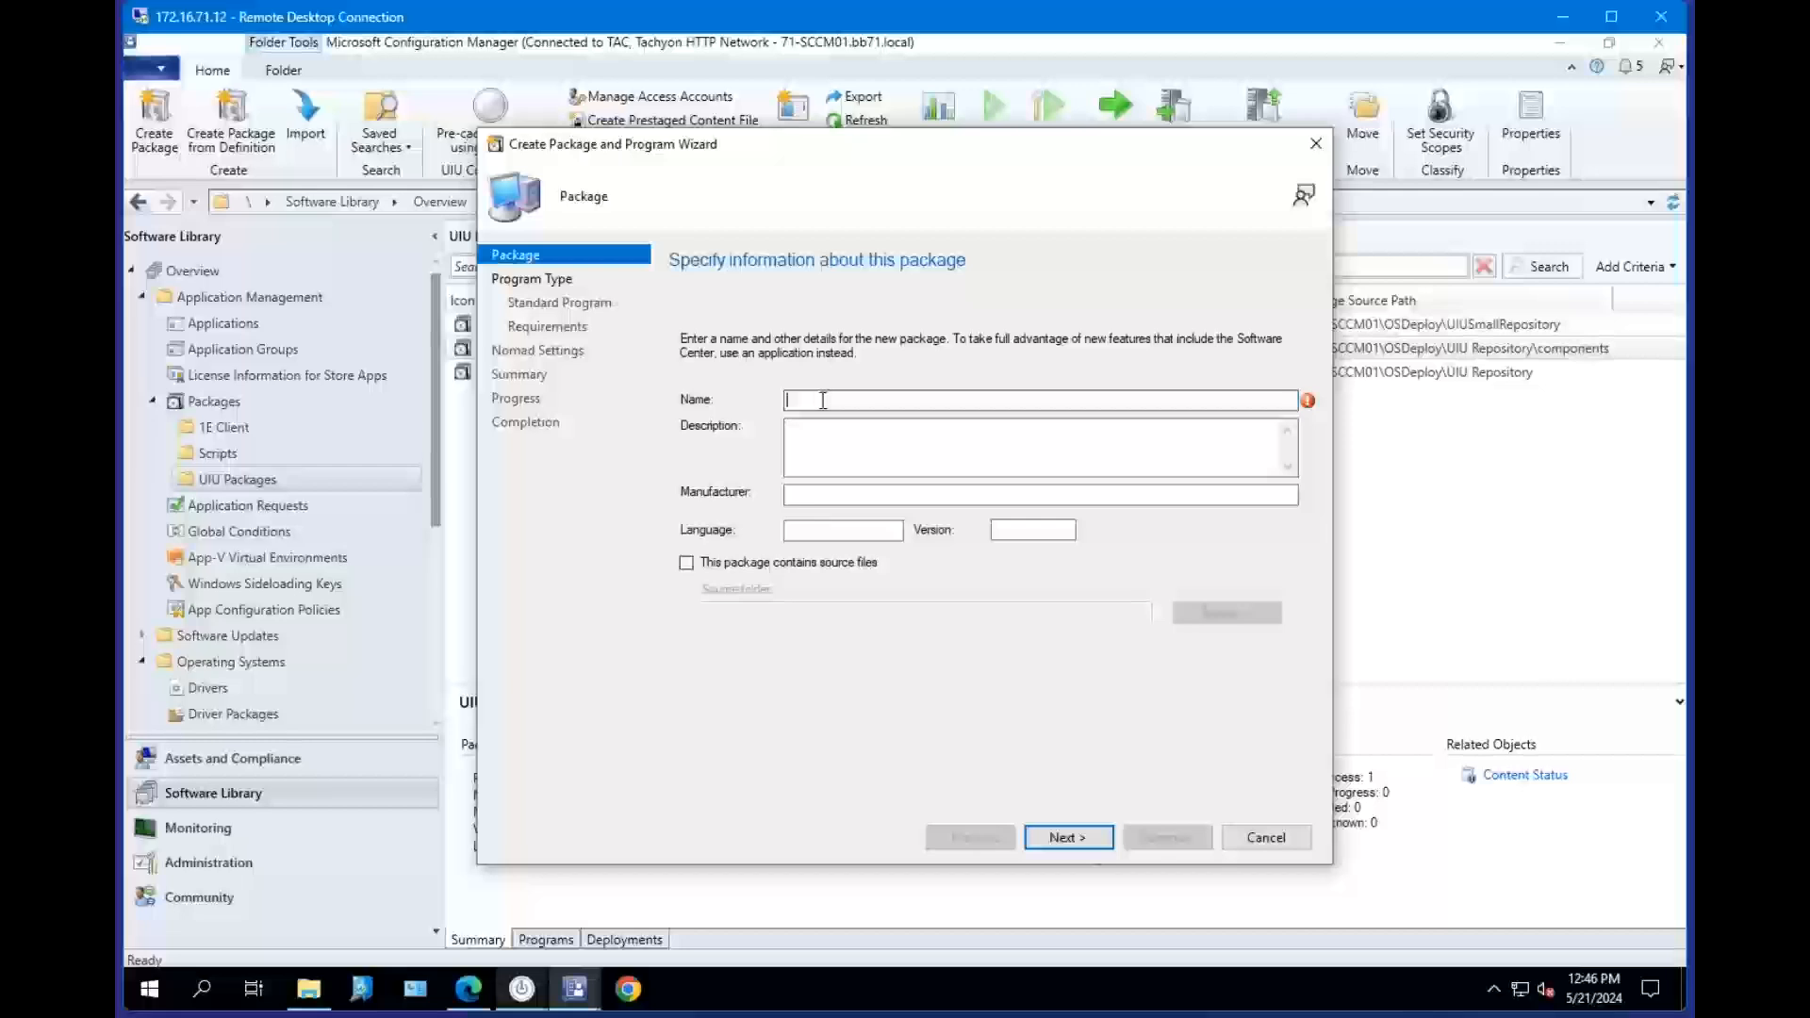
text(UIU C)
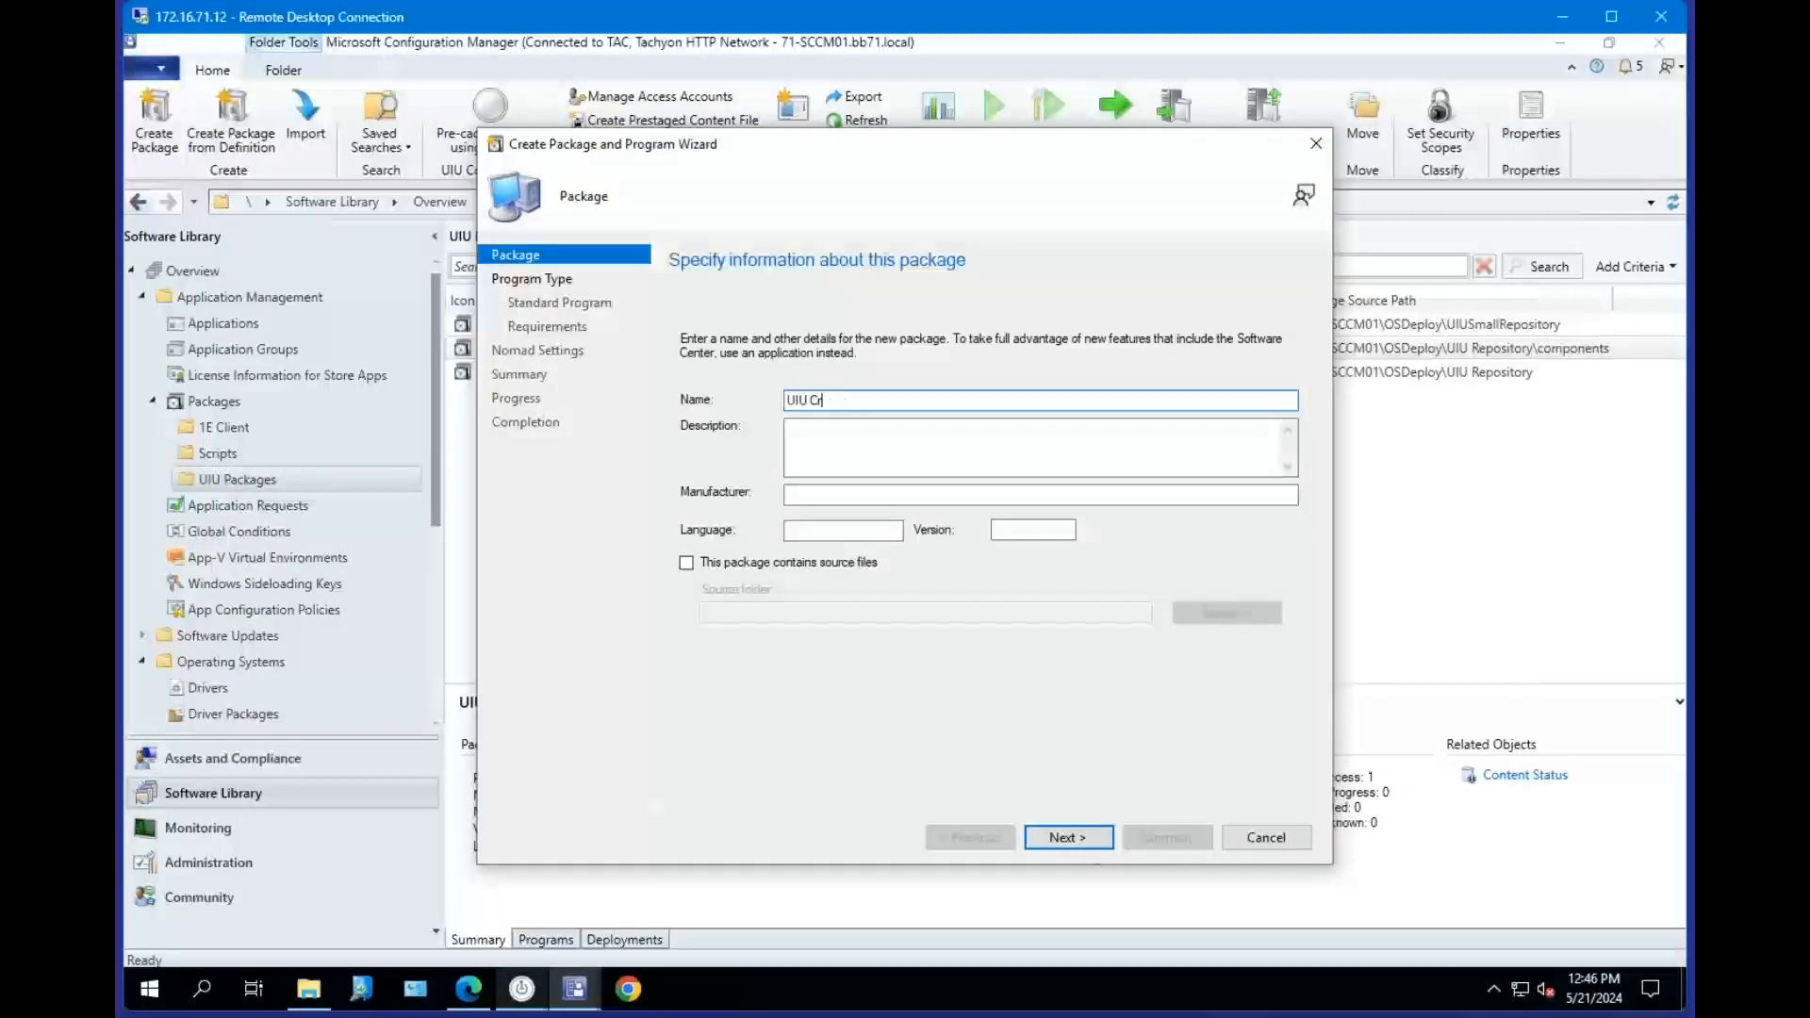
text(ompomp)
key(Tab)
key(Tab)
key(Tab)
key(Tab)
key(Tab)
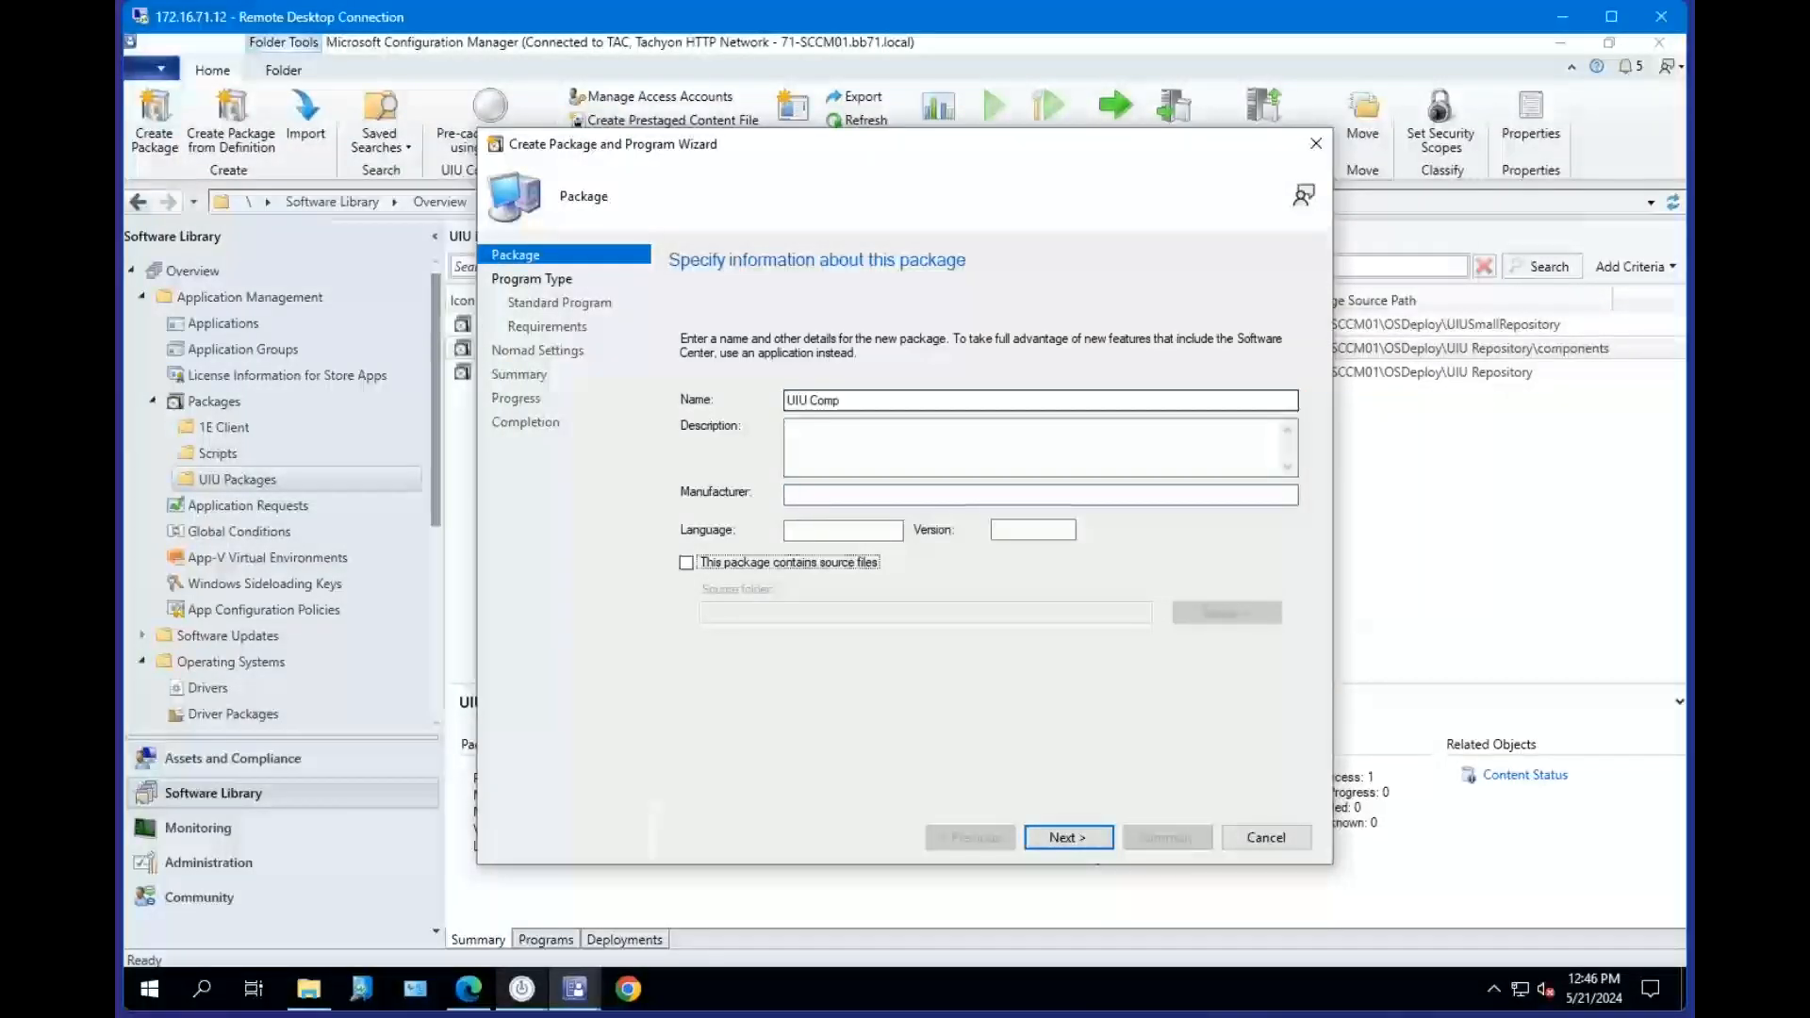
key(space)
Set the package source folder to \\71-SCCM01\OSDeploy\UIU Repository\components.
key(Tab)
key(Tab)
key(Return)
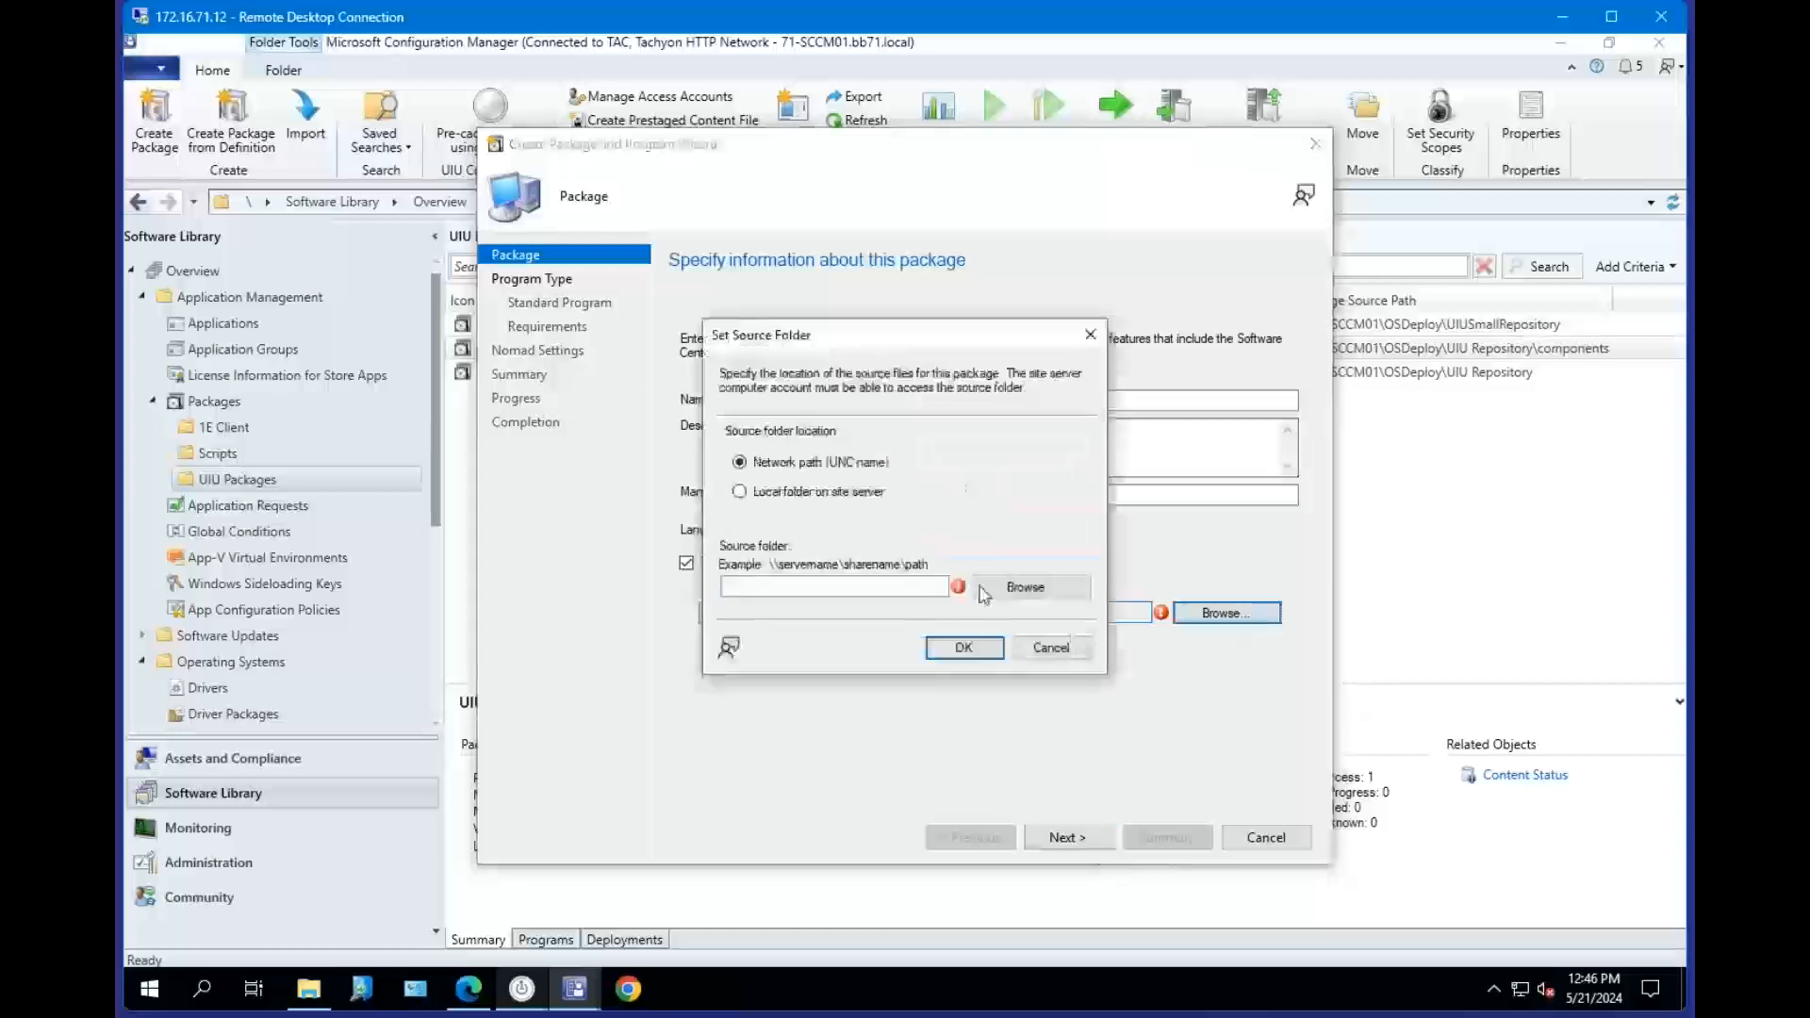
key(ctrl+v)
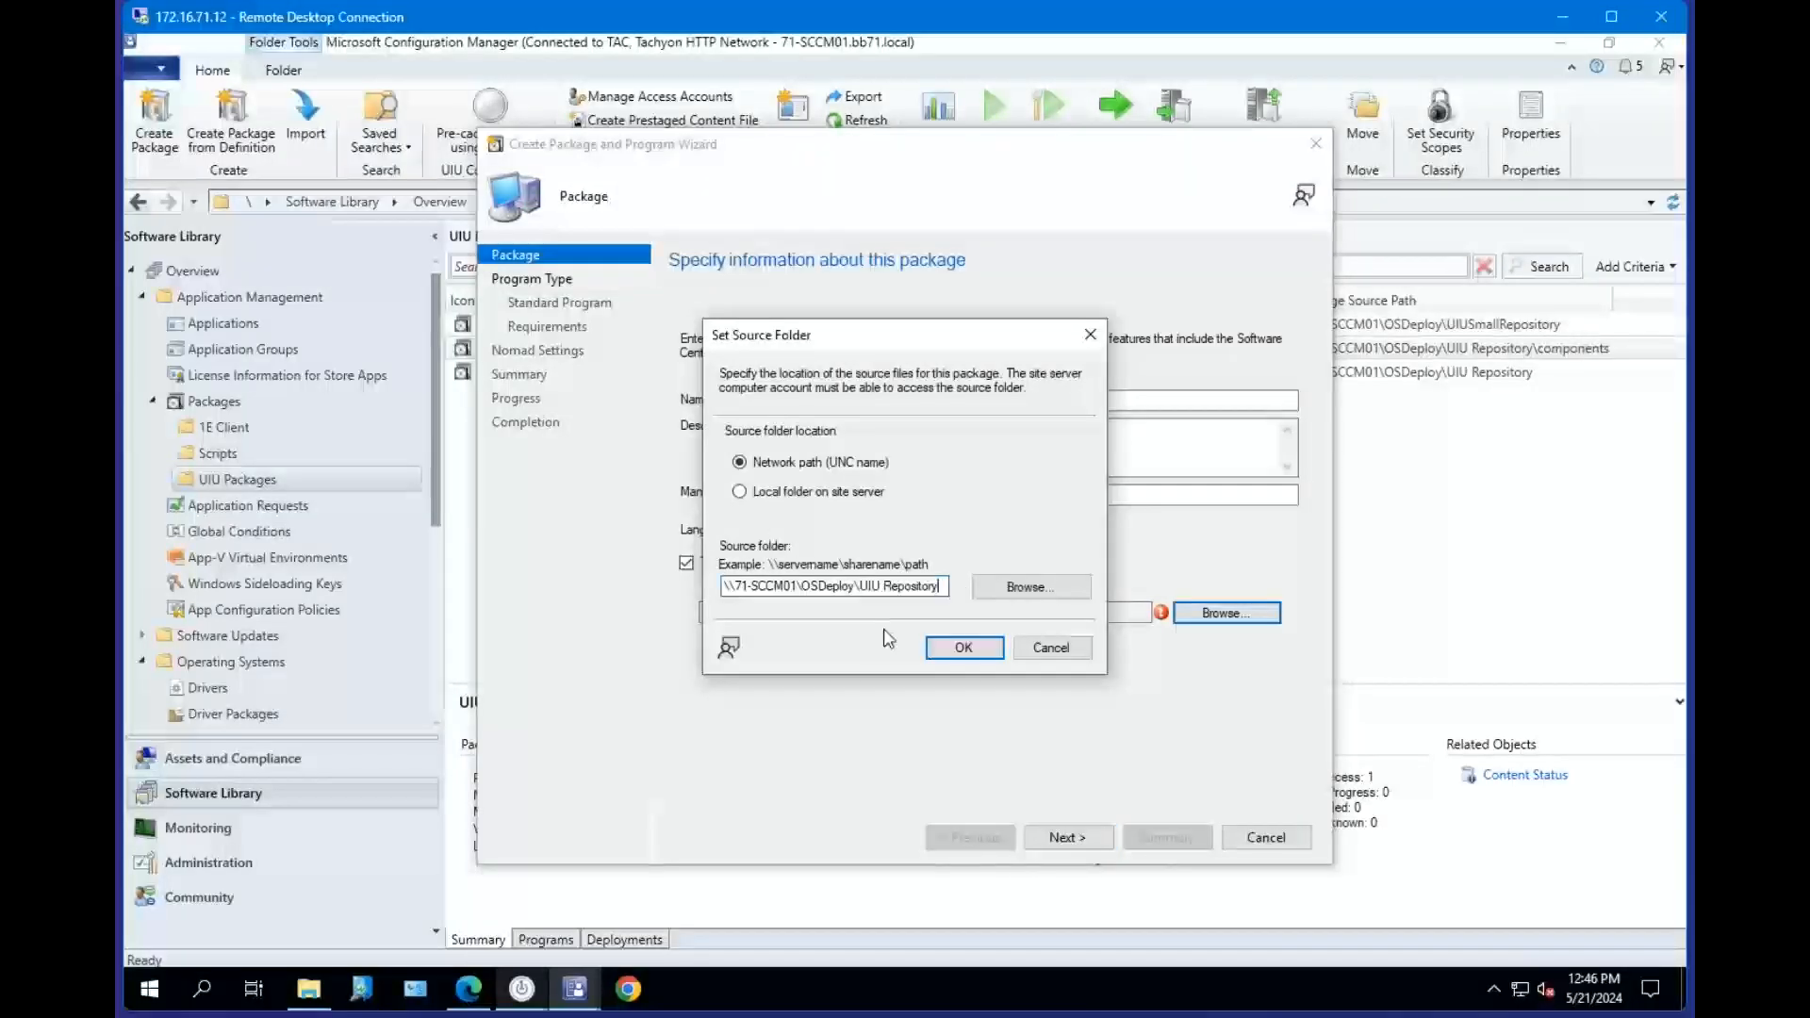
text(\)
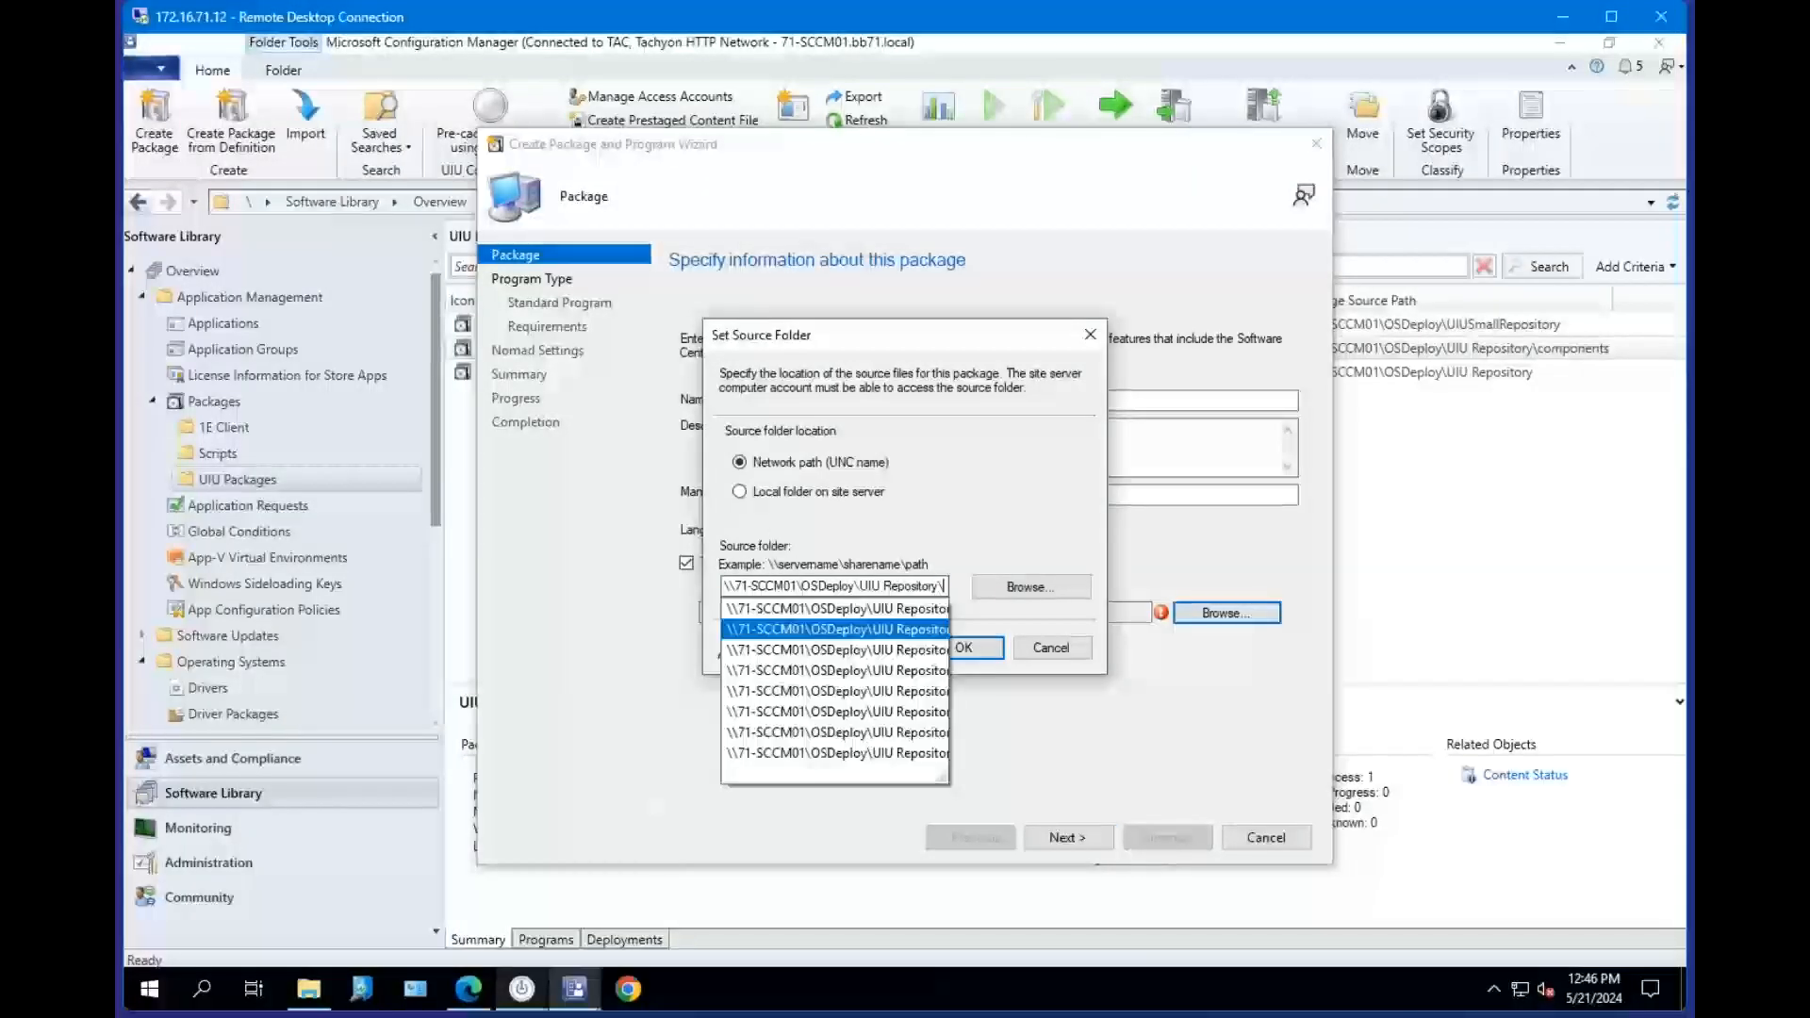
text(components)
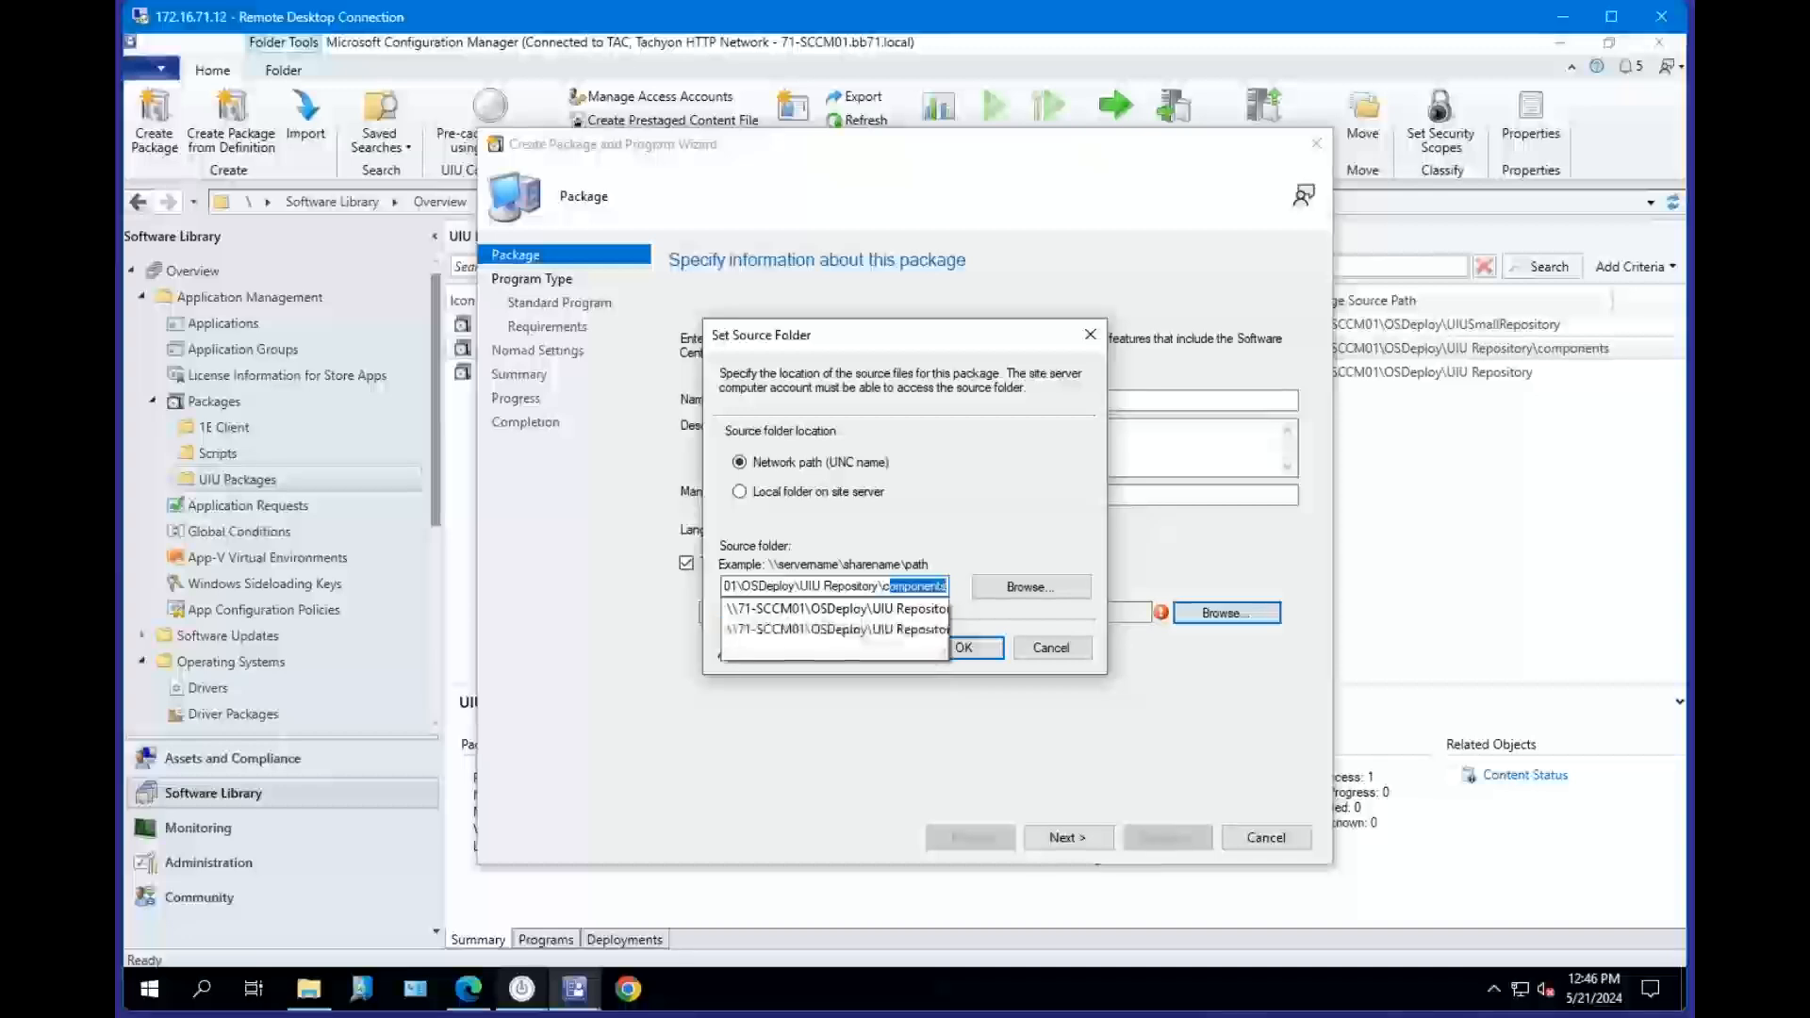
key(Return)
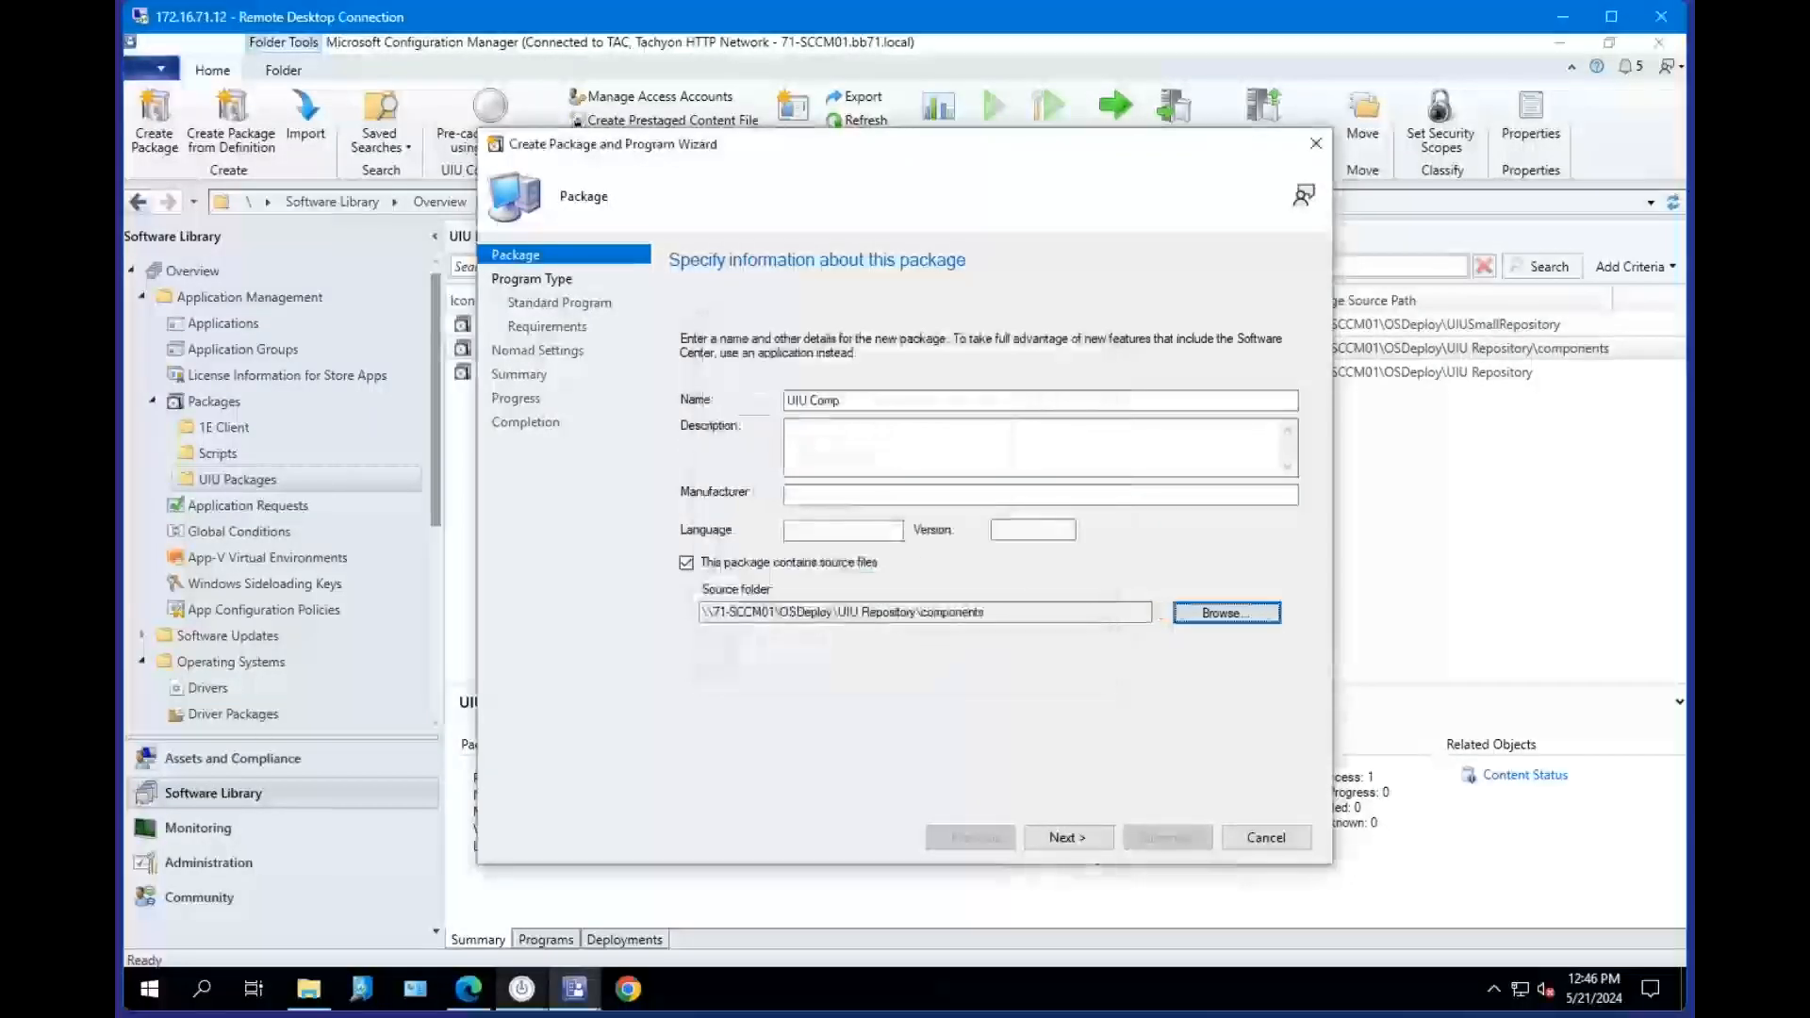
Examine the UIUSmallRepository components folder's subfolders, files and total size in File Explorer.
click(311, 990)
click(962, 209)
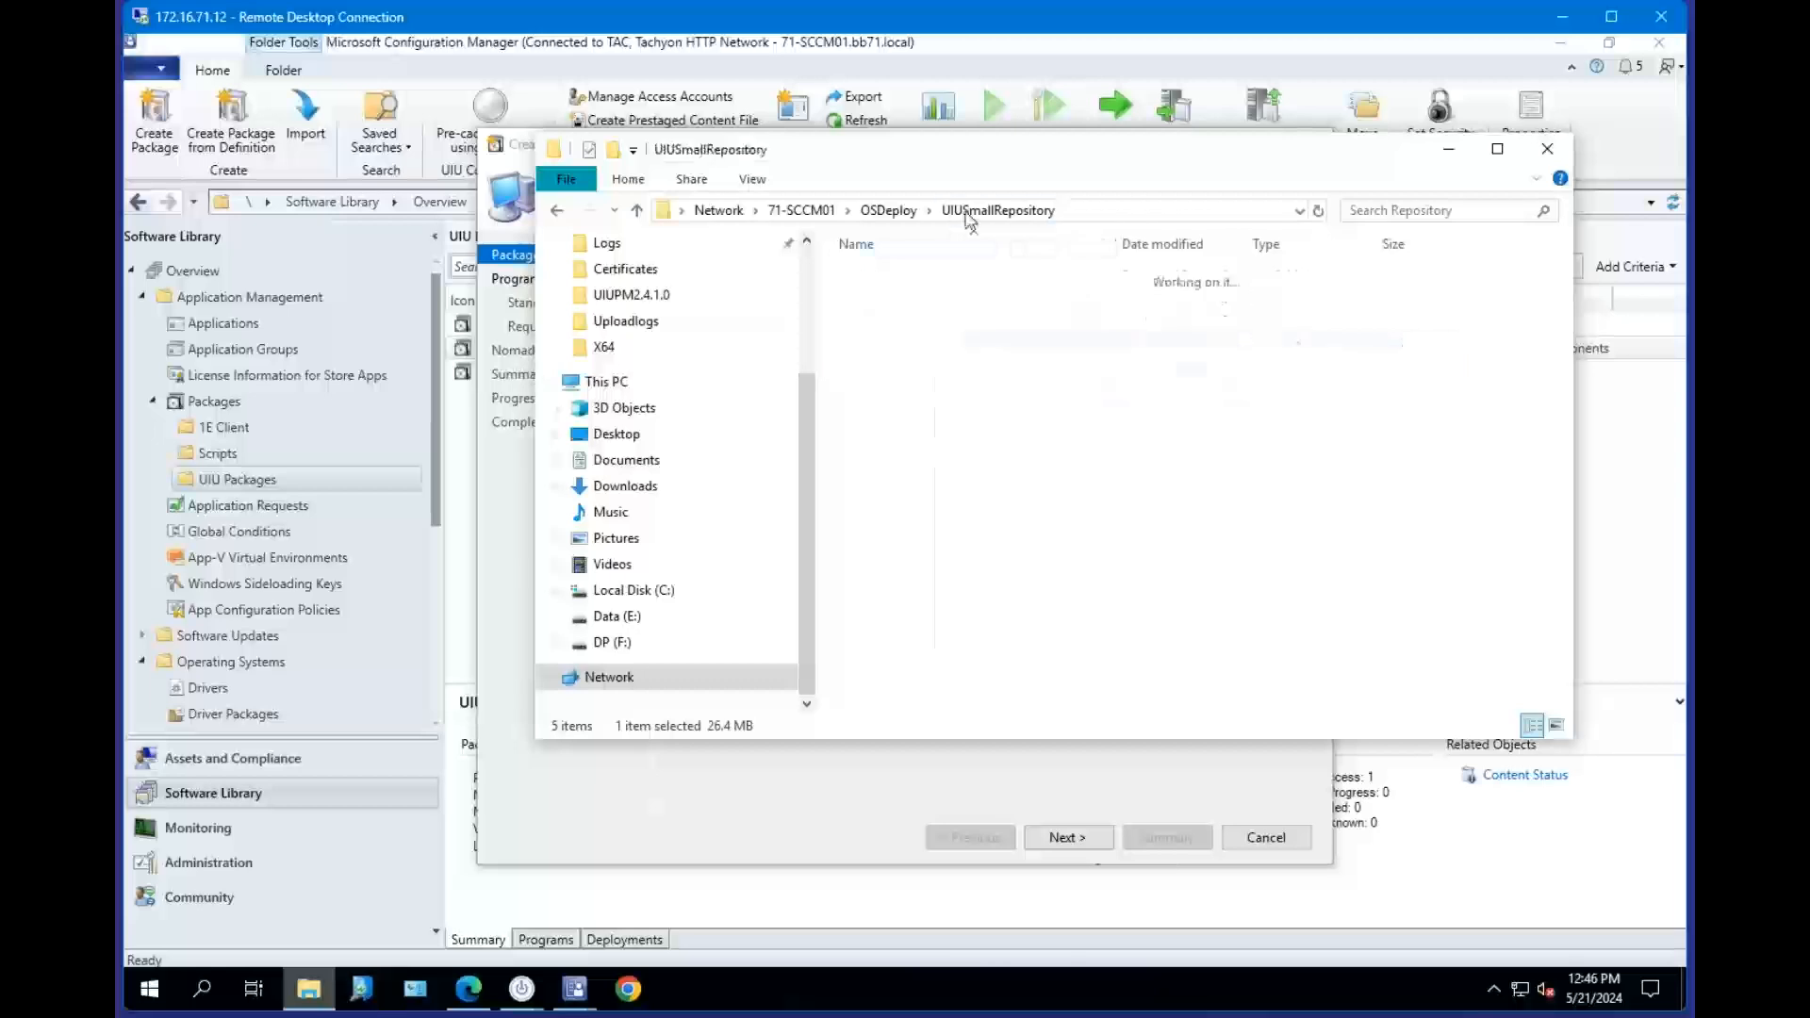
click(924, 323)
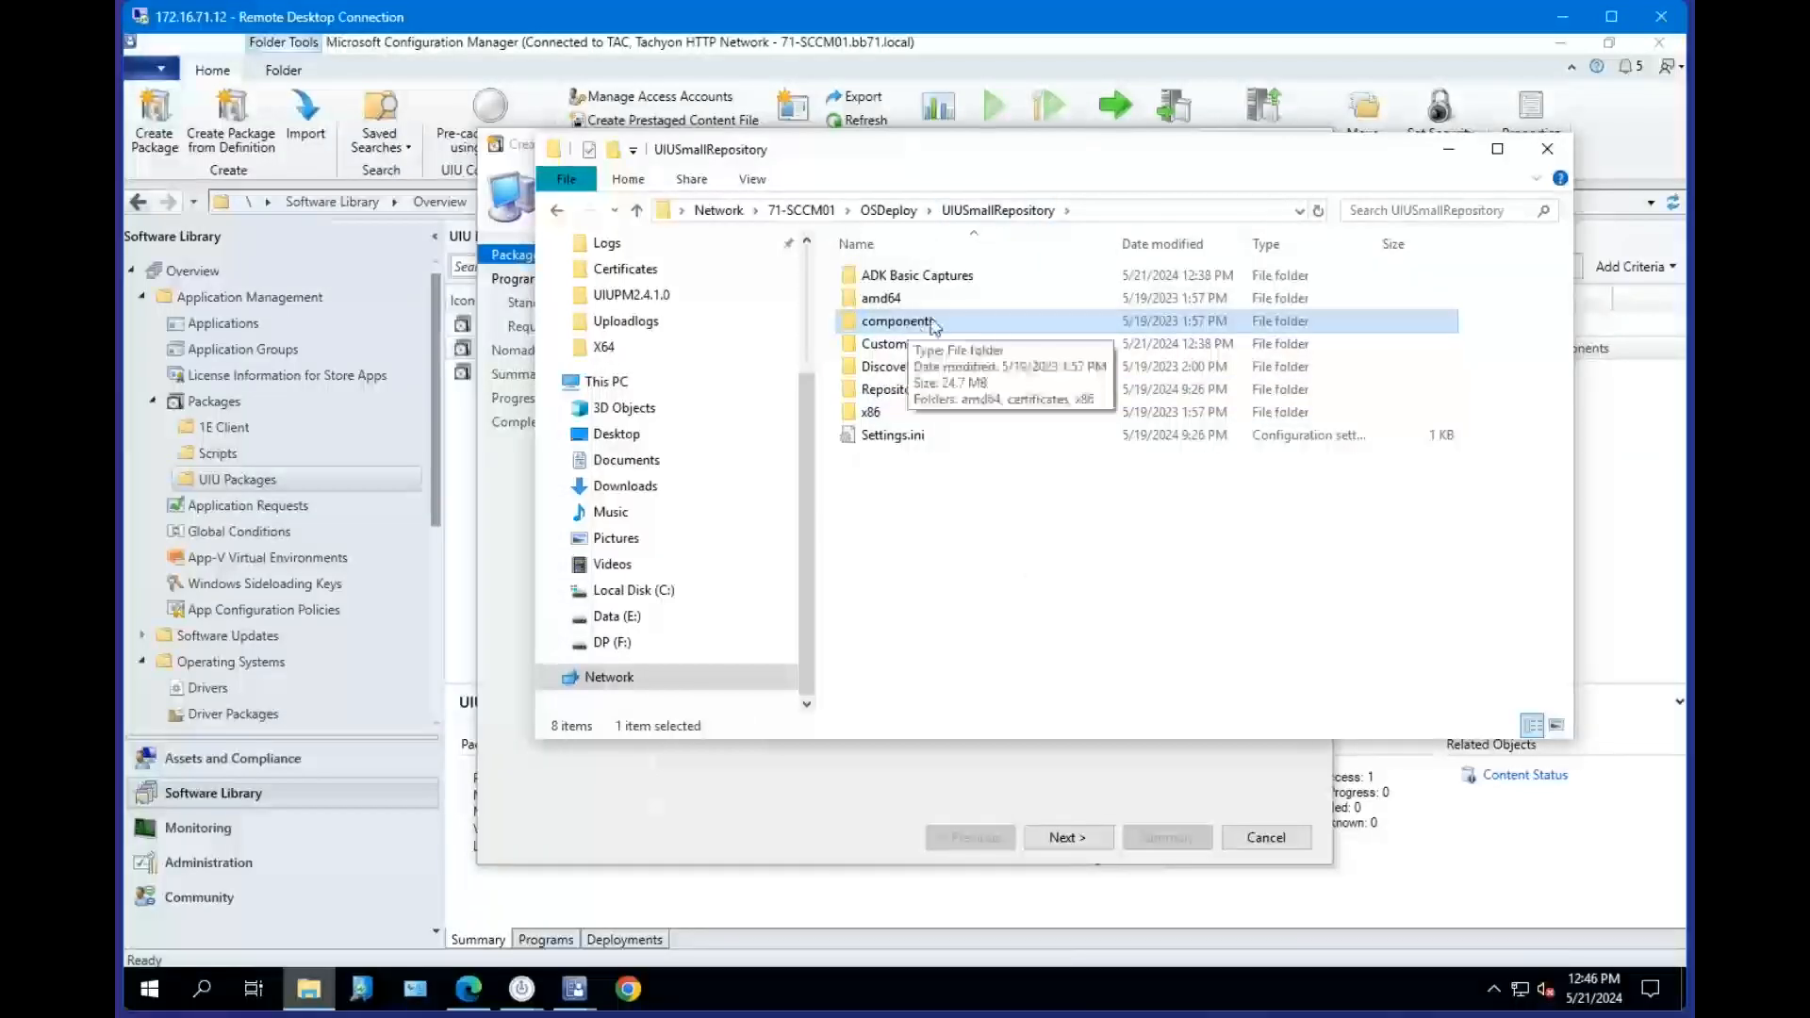
double_click(913, 321)
double_click(881, 275)
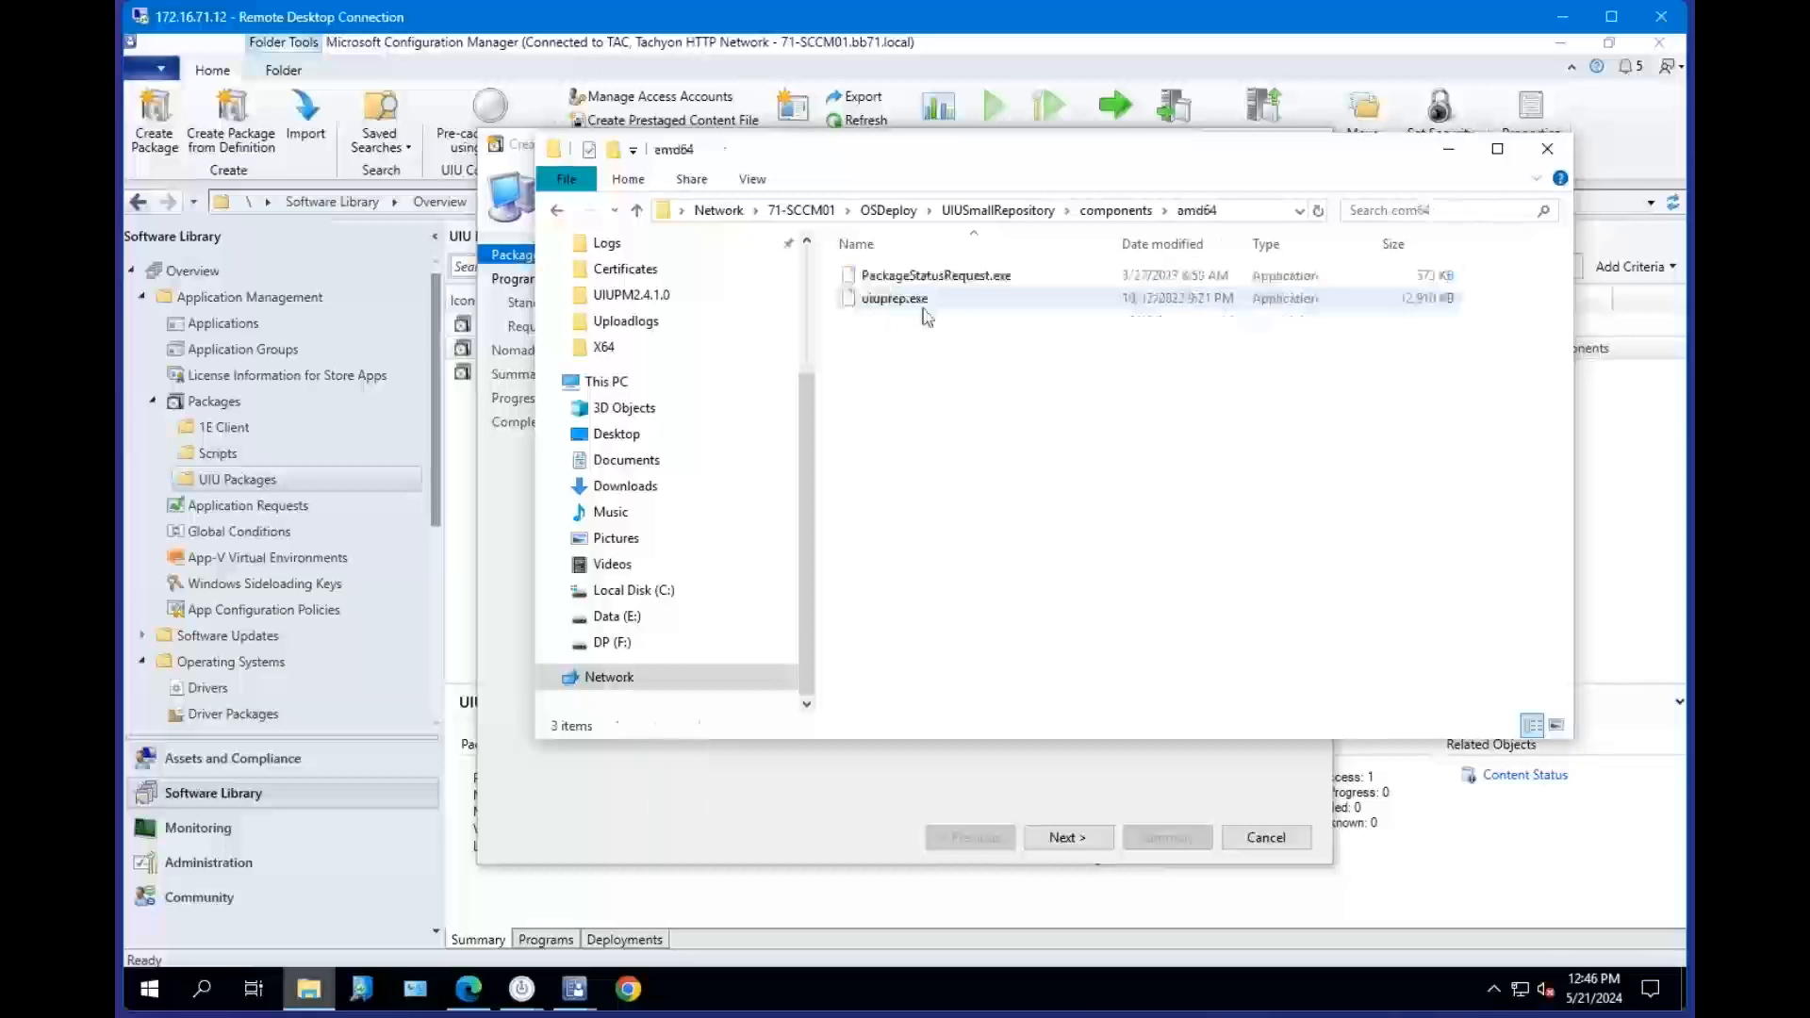
click(905, 299)
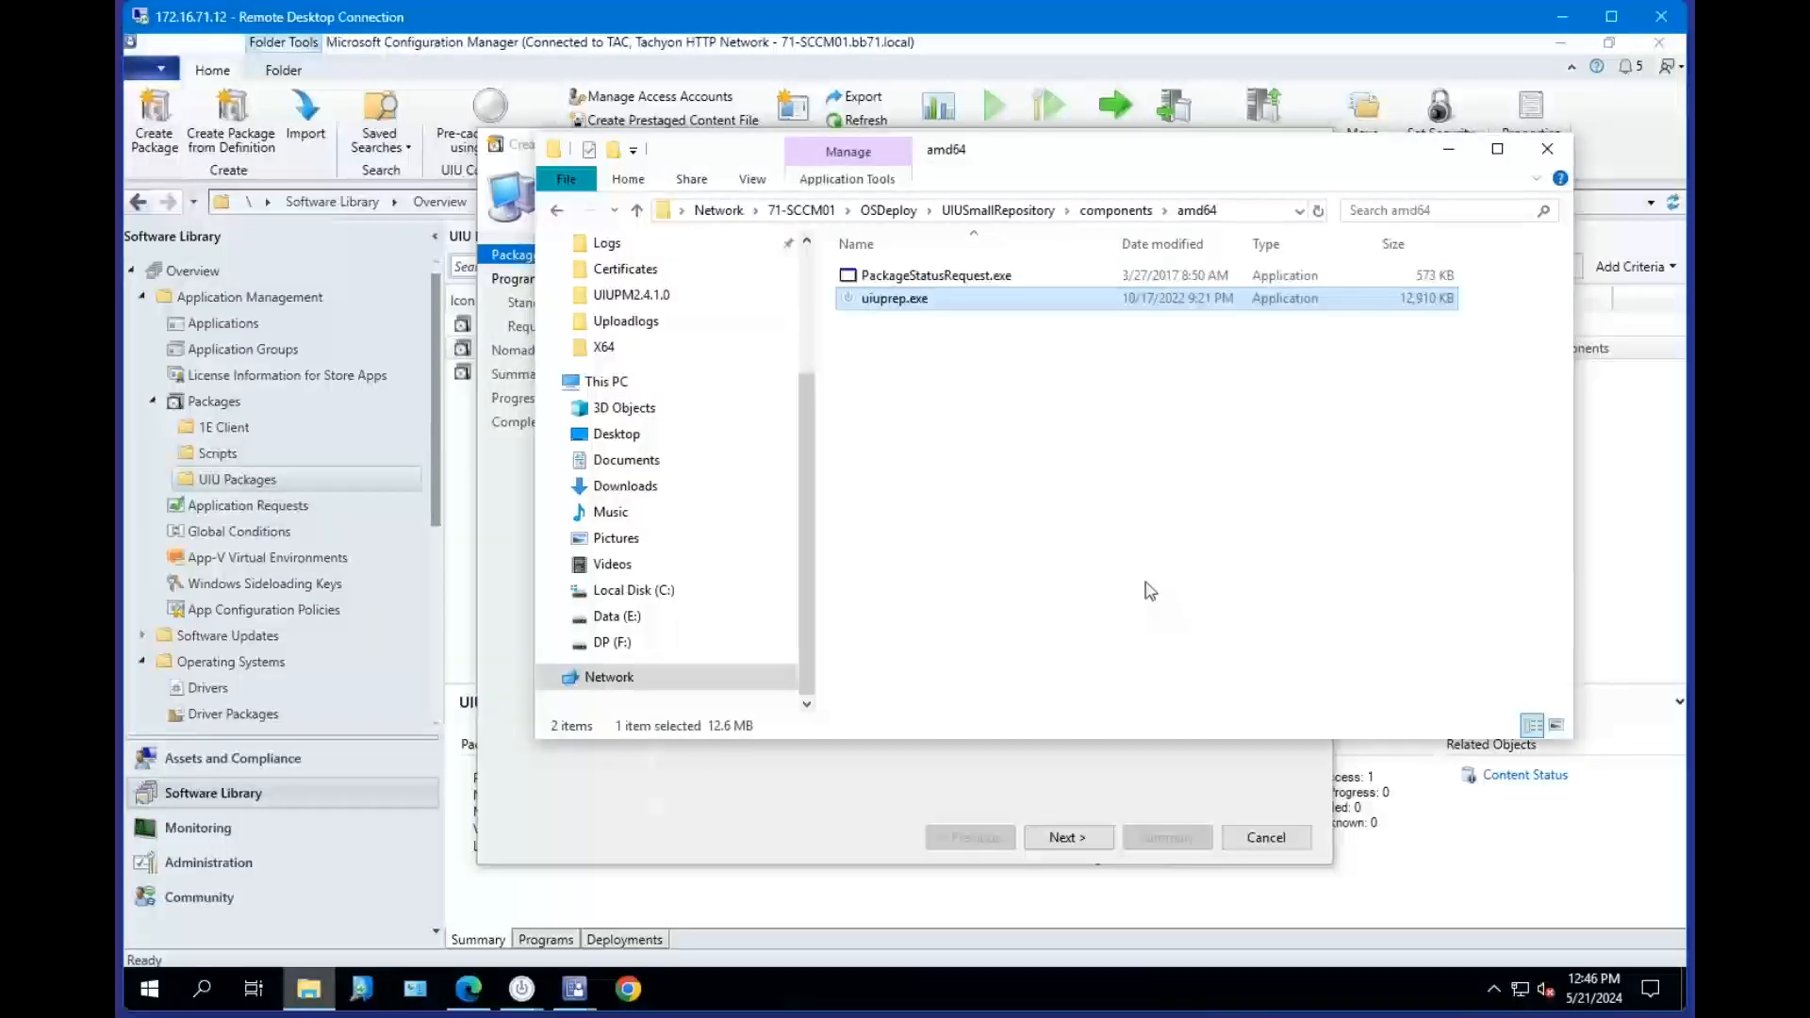
click(1116, 211)
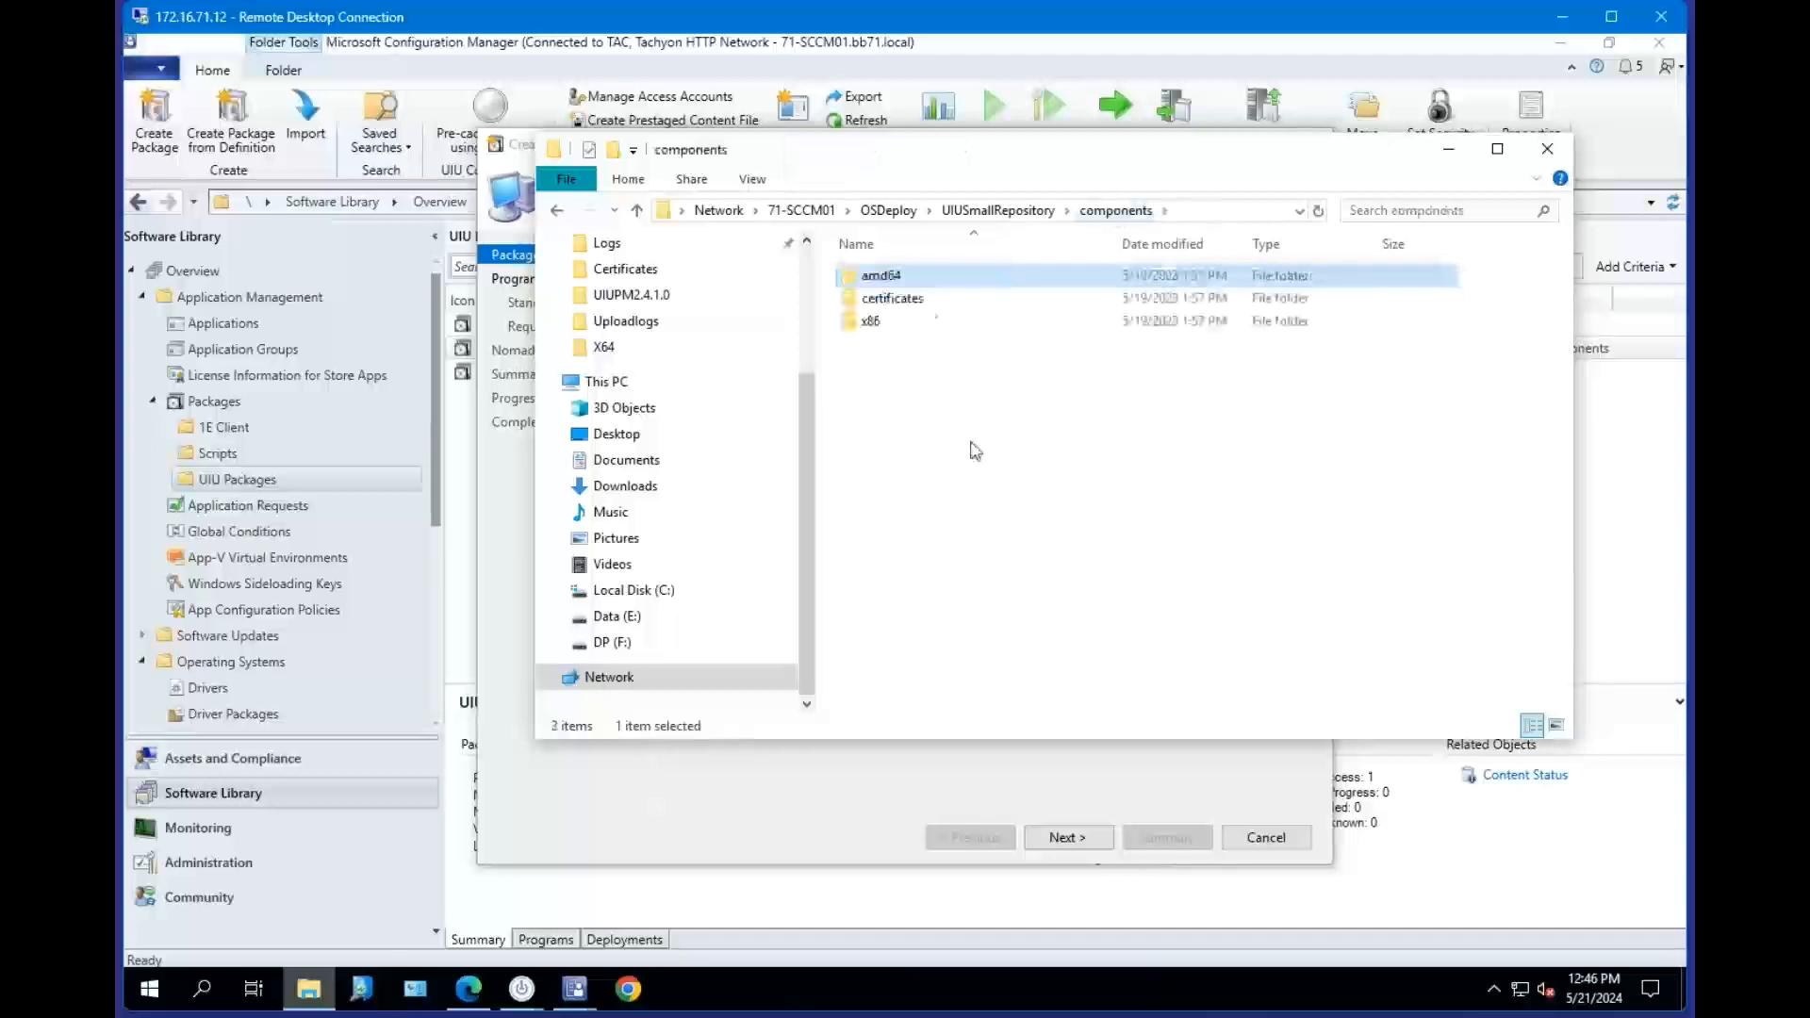
drag(972, 441, 921, 279)
right_click(920, 278)
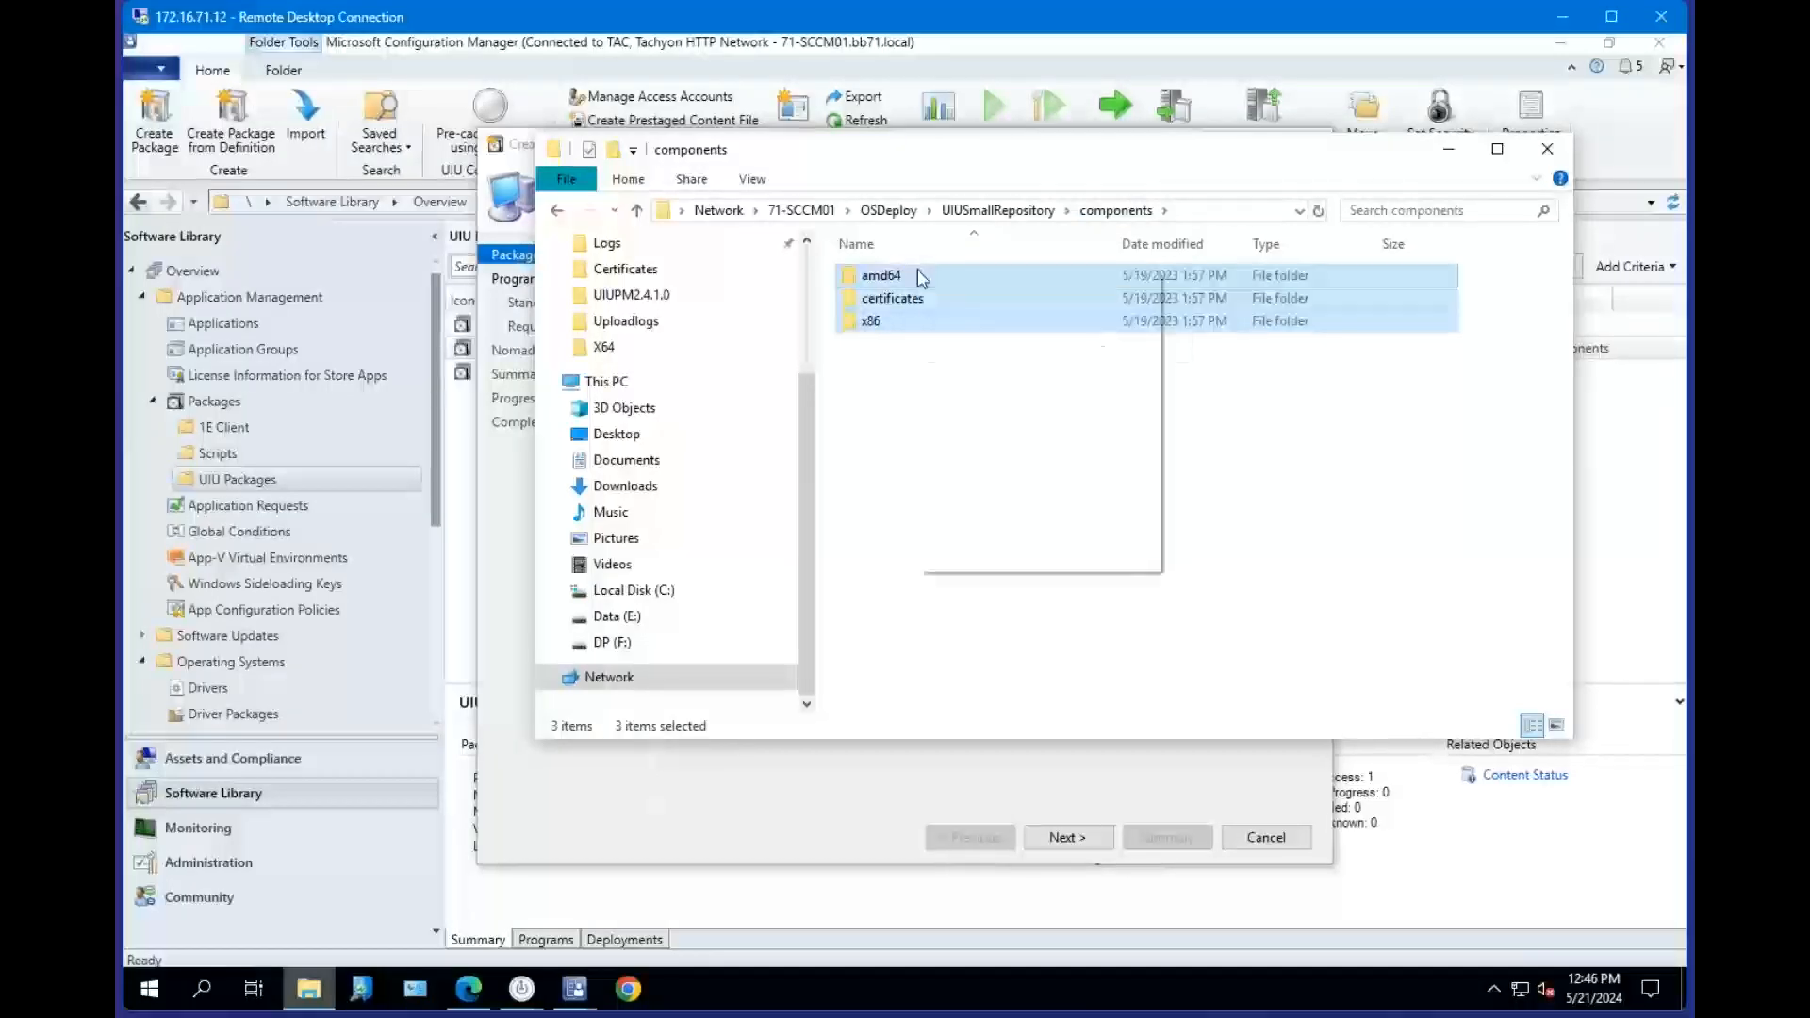
click(1051, 562)
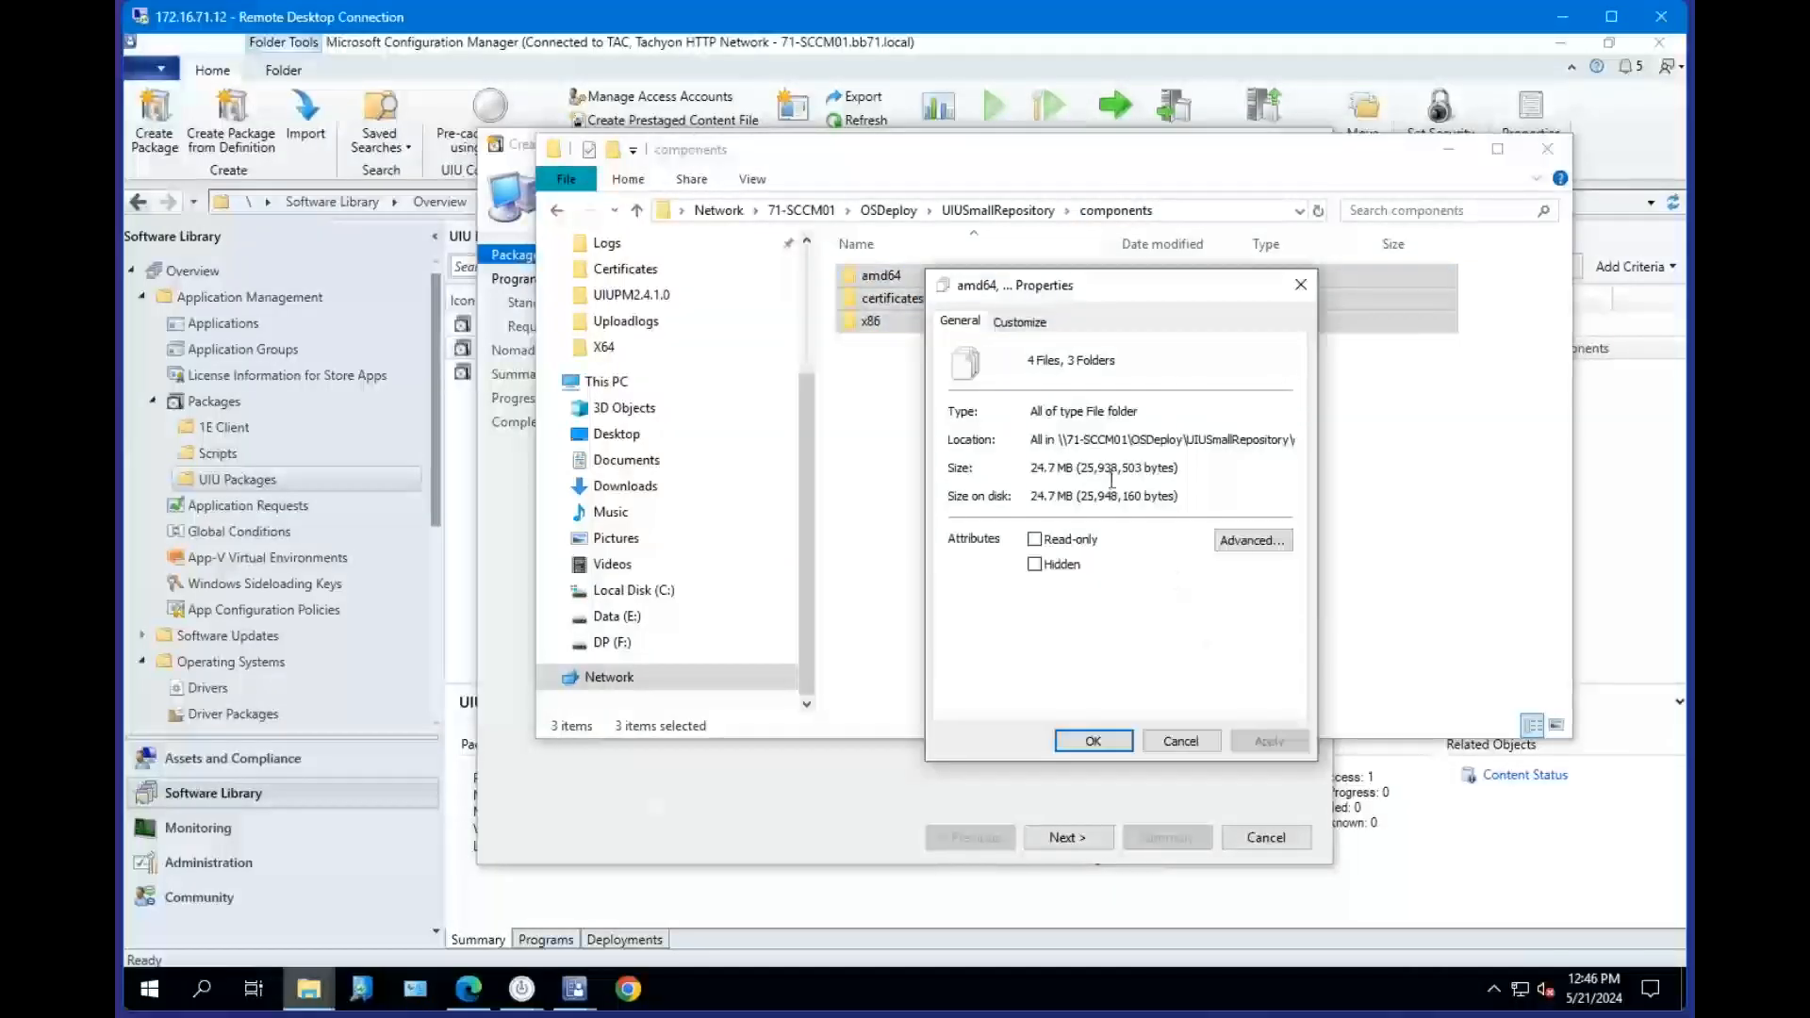
click(1301, 285)
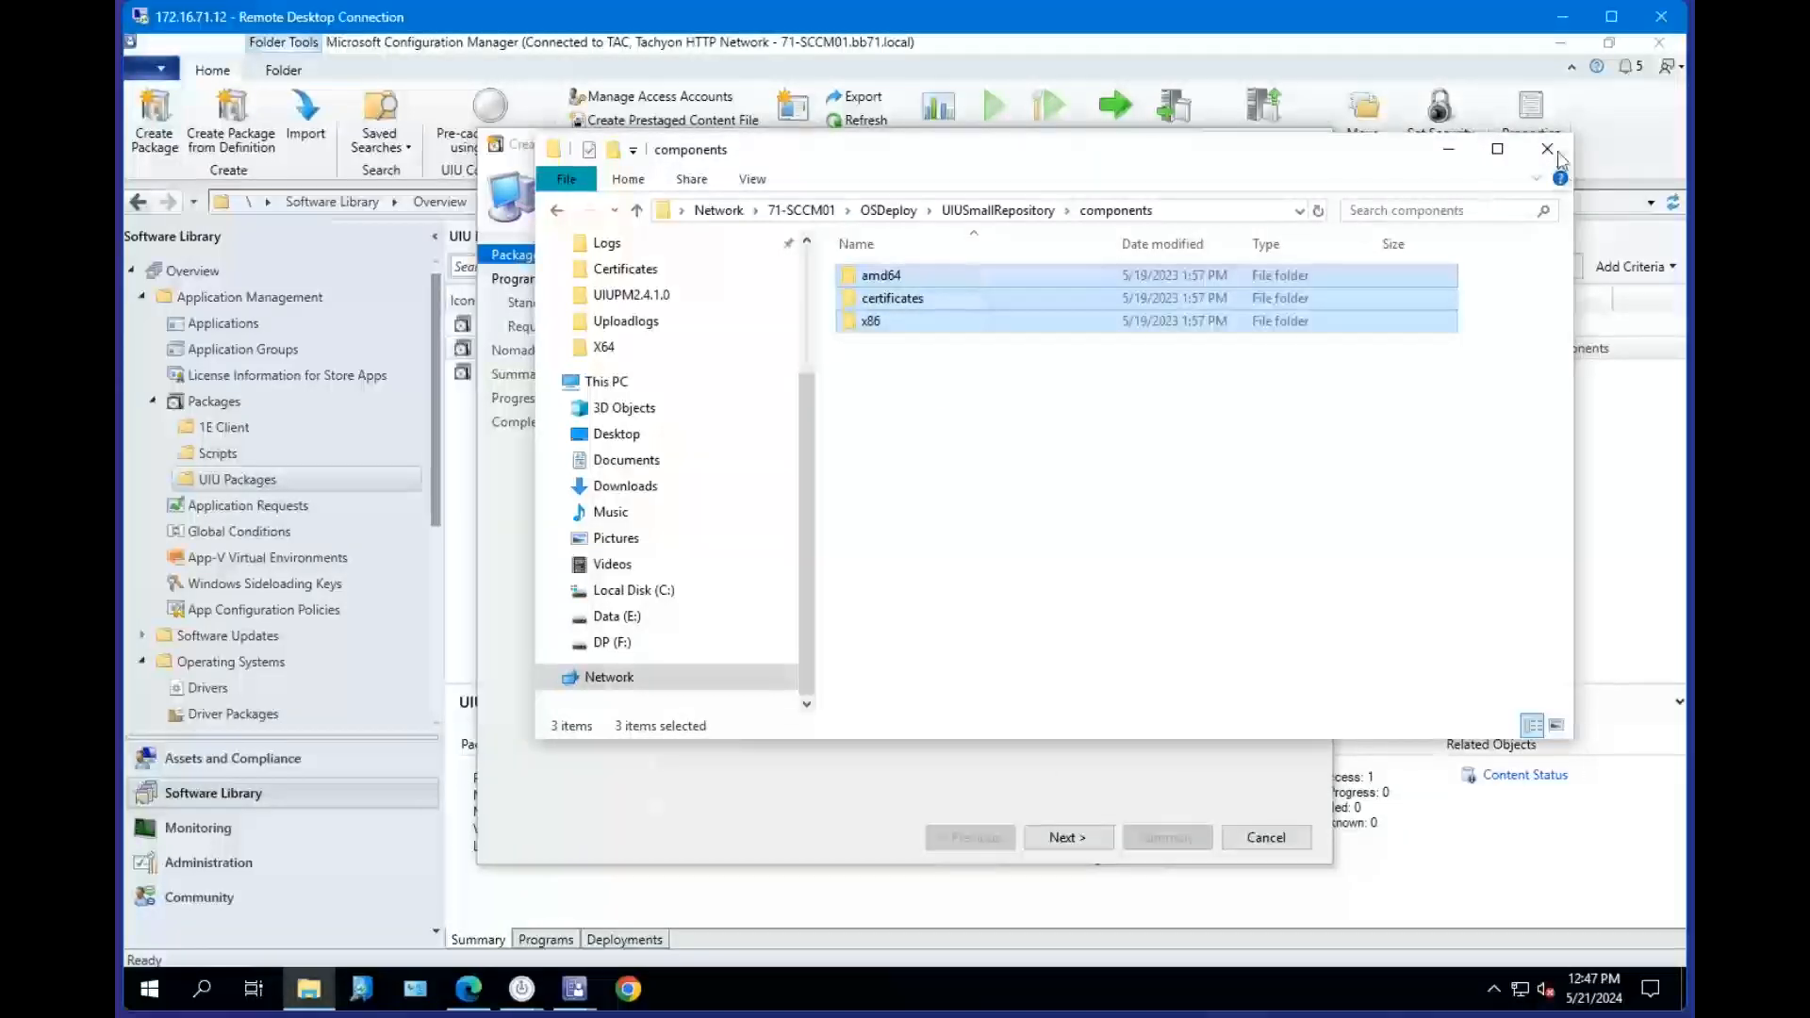
key(alt+Up)
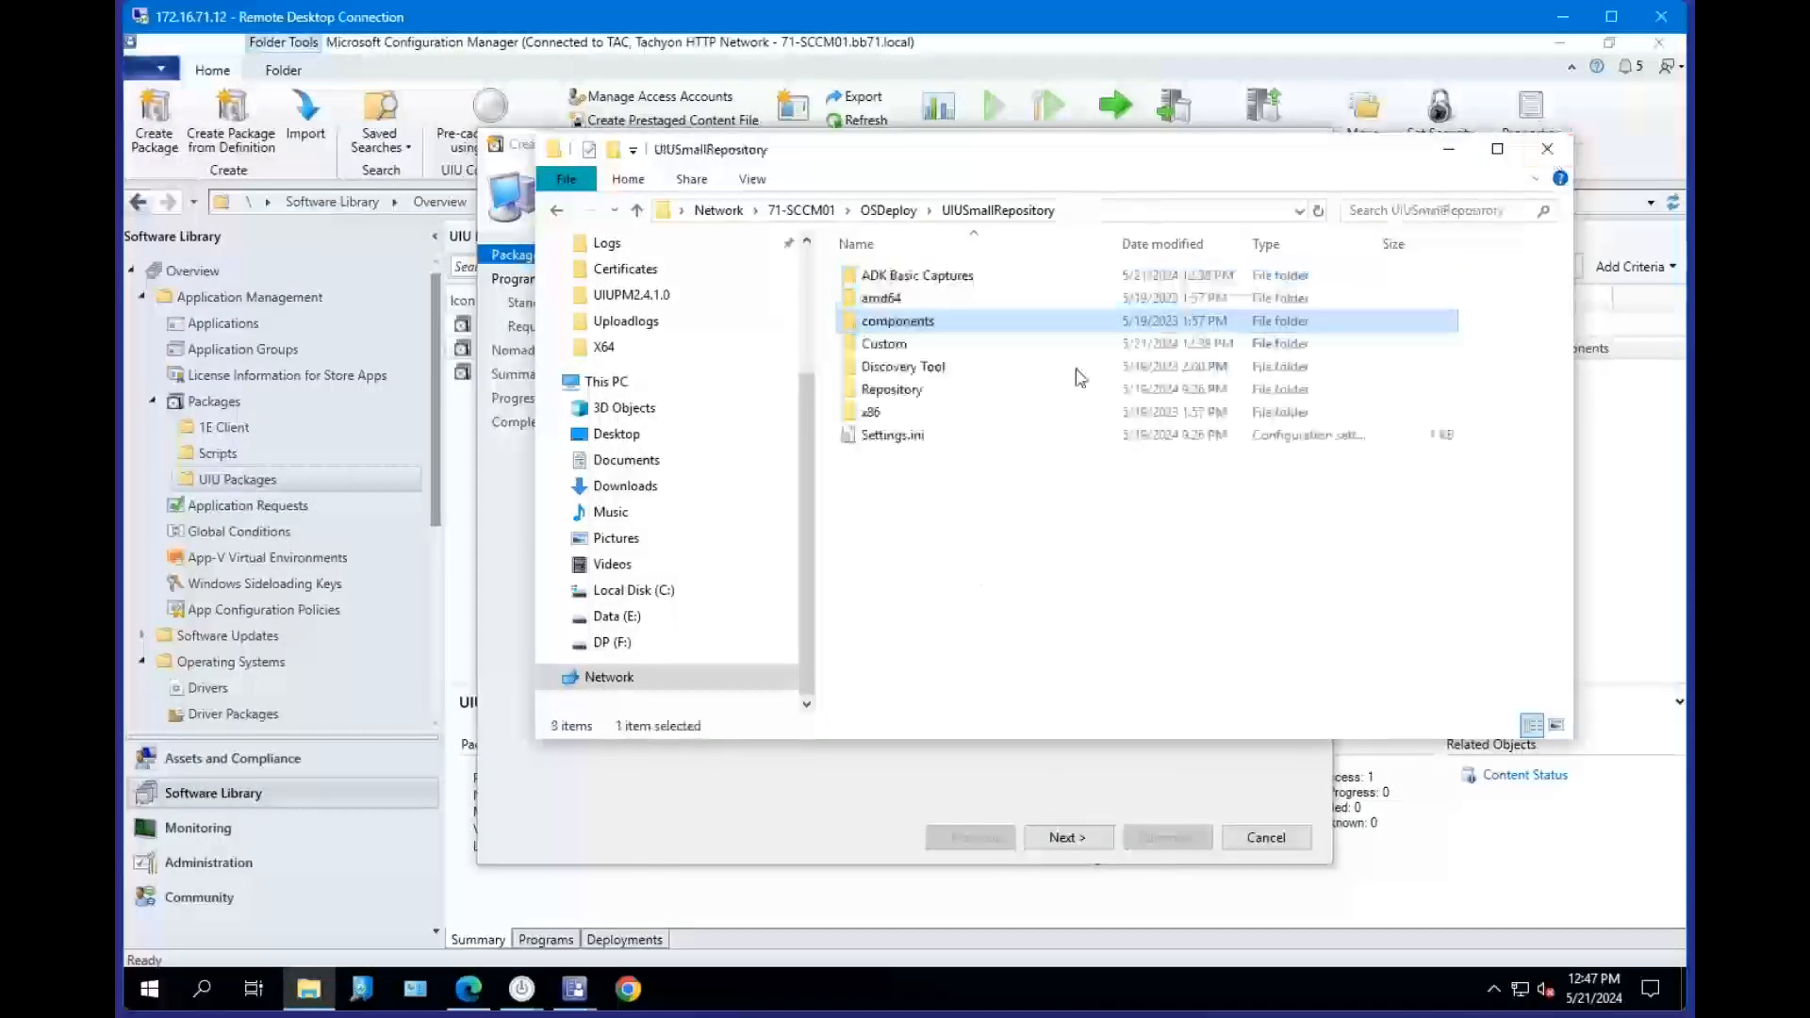
click(1552, 159)
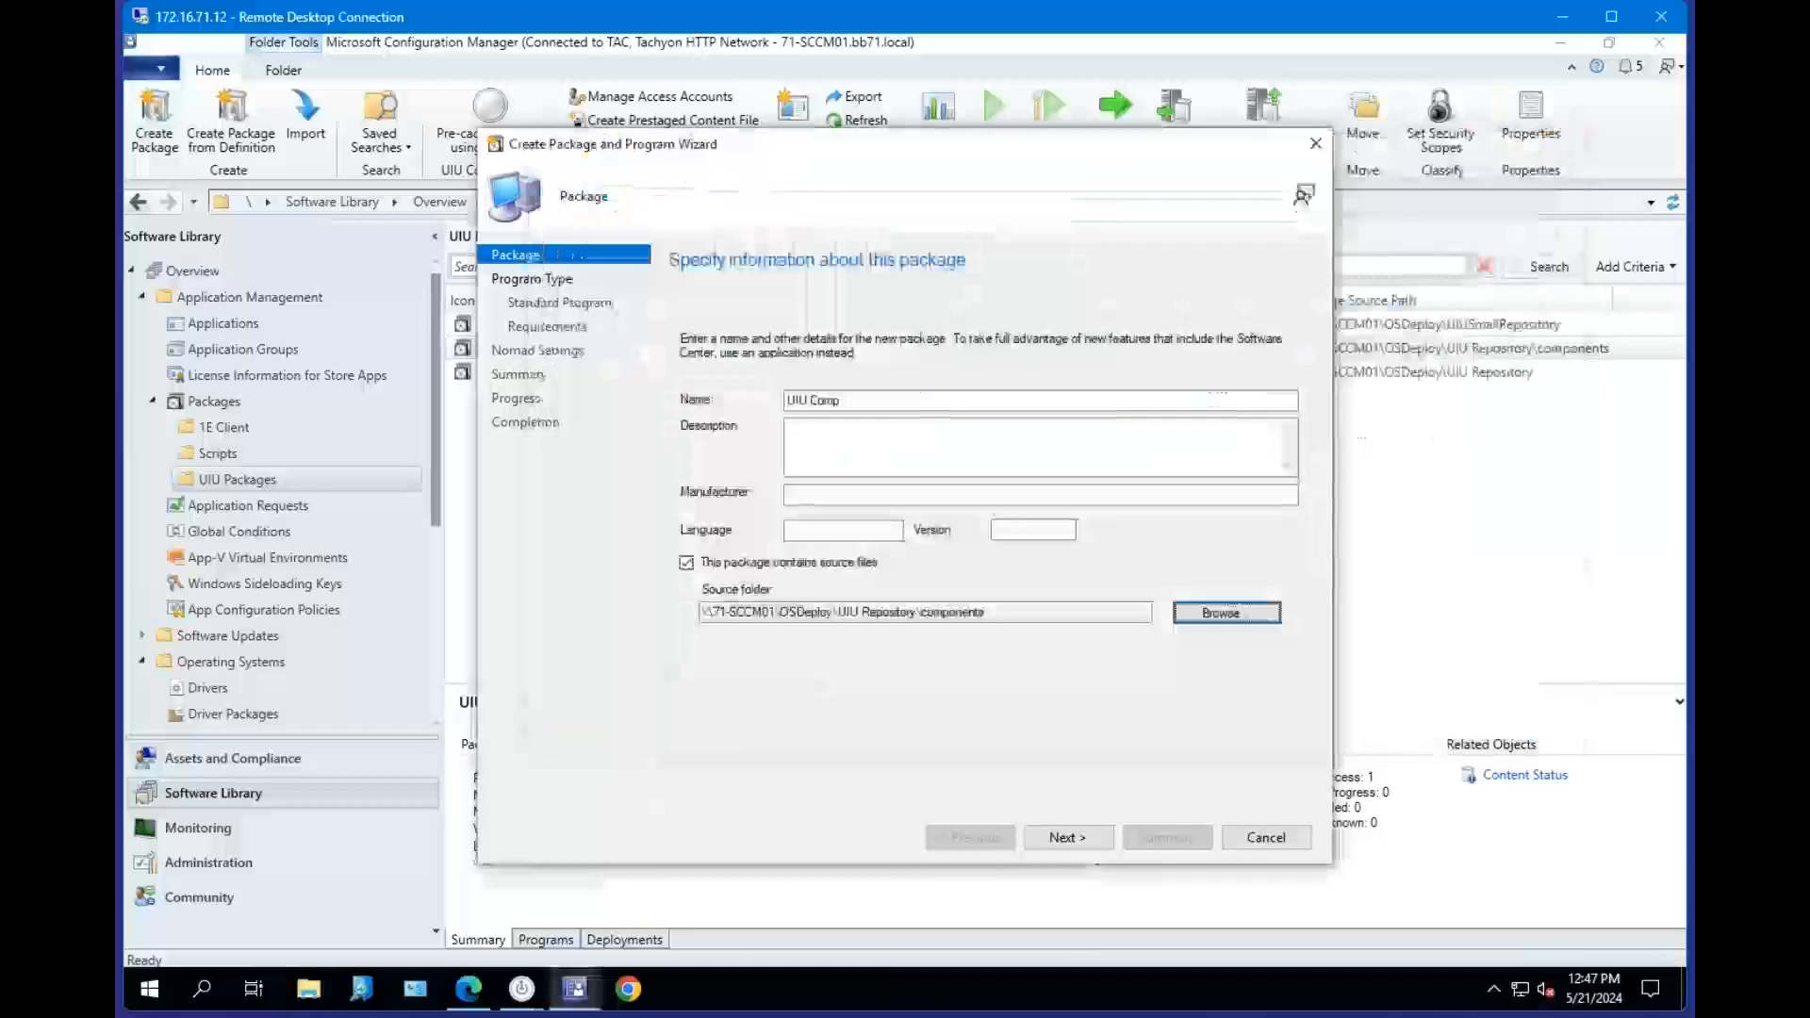
Advance to the program type page, then cancel the wizard without creating the UIU Comp package.
click(1007, 613)
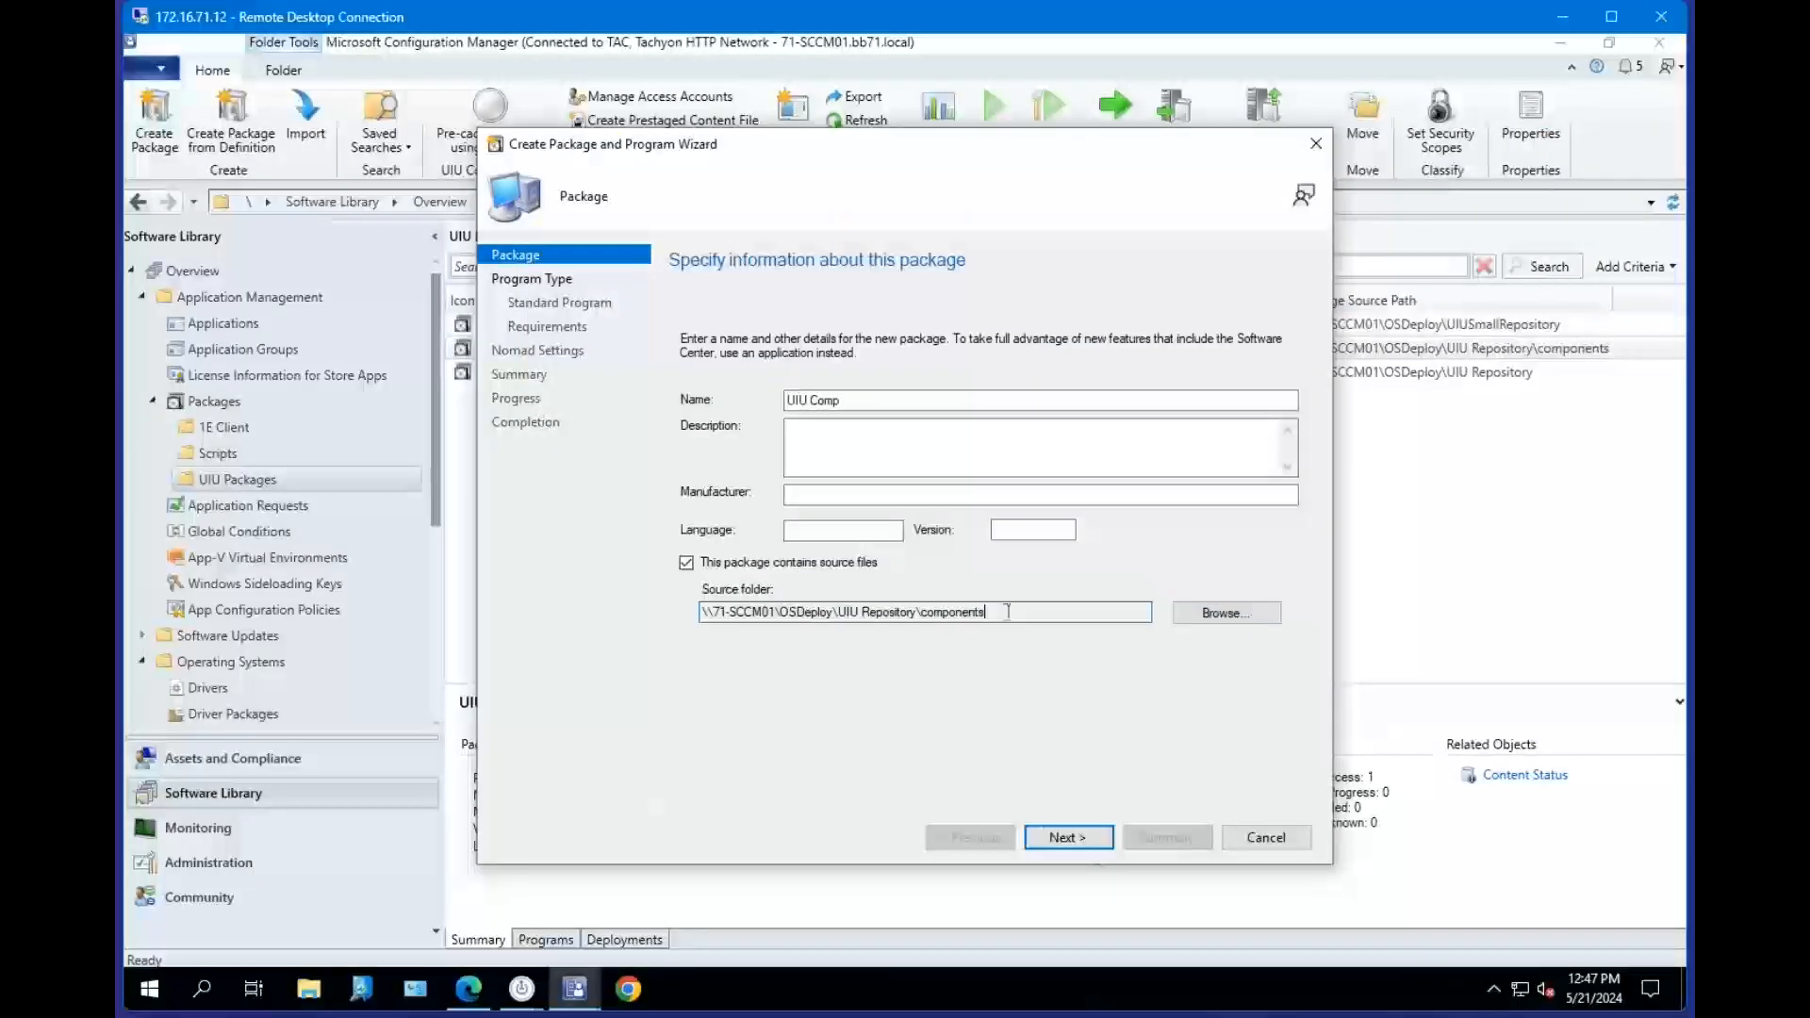
click(1075, 836)
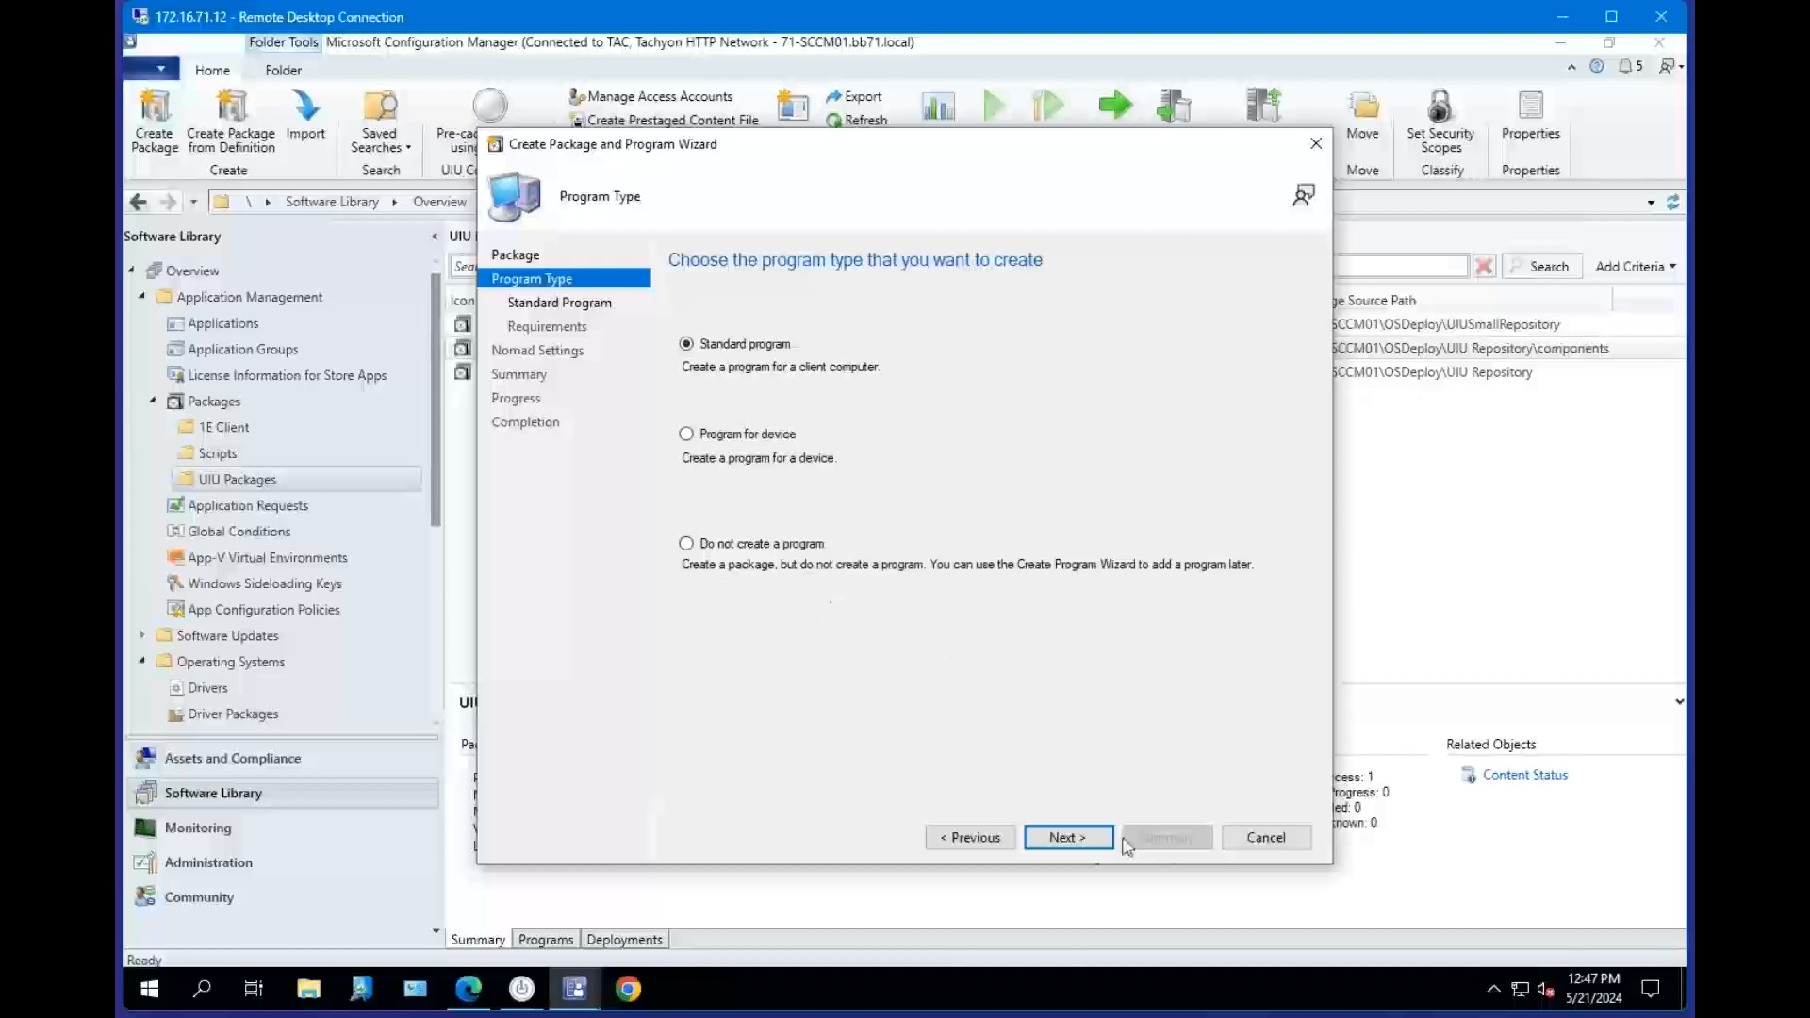
click(1265, 838)
click(957, 588)
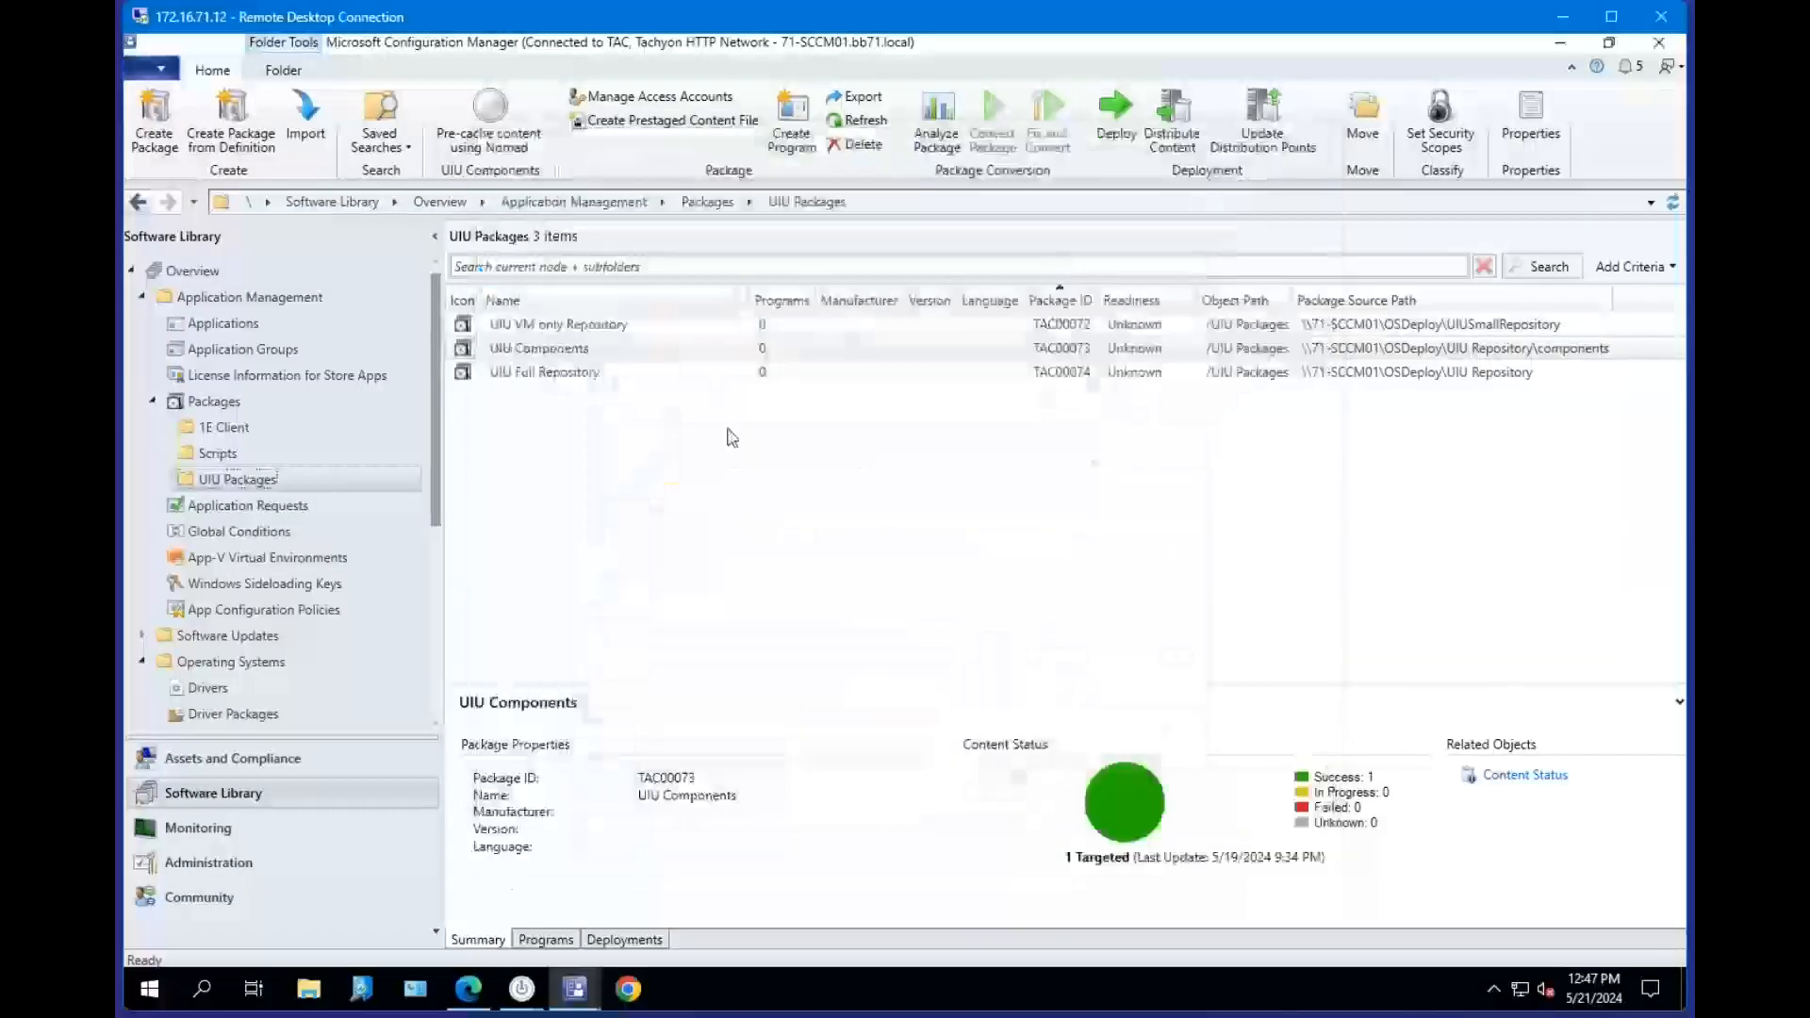
Open the UIU Components package properties and review its Data Access settings without changing anything.
click(557, 371)
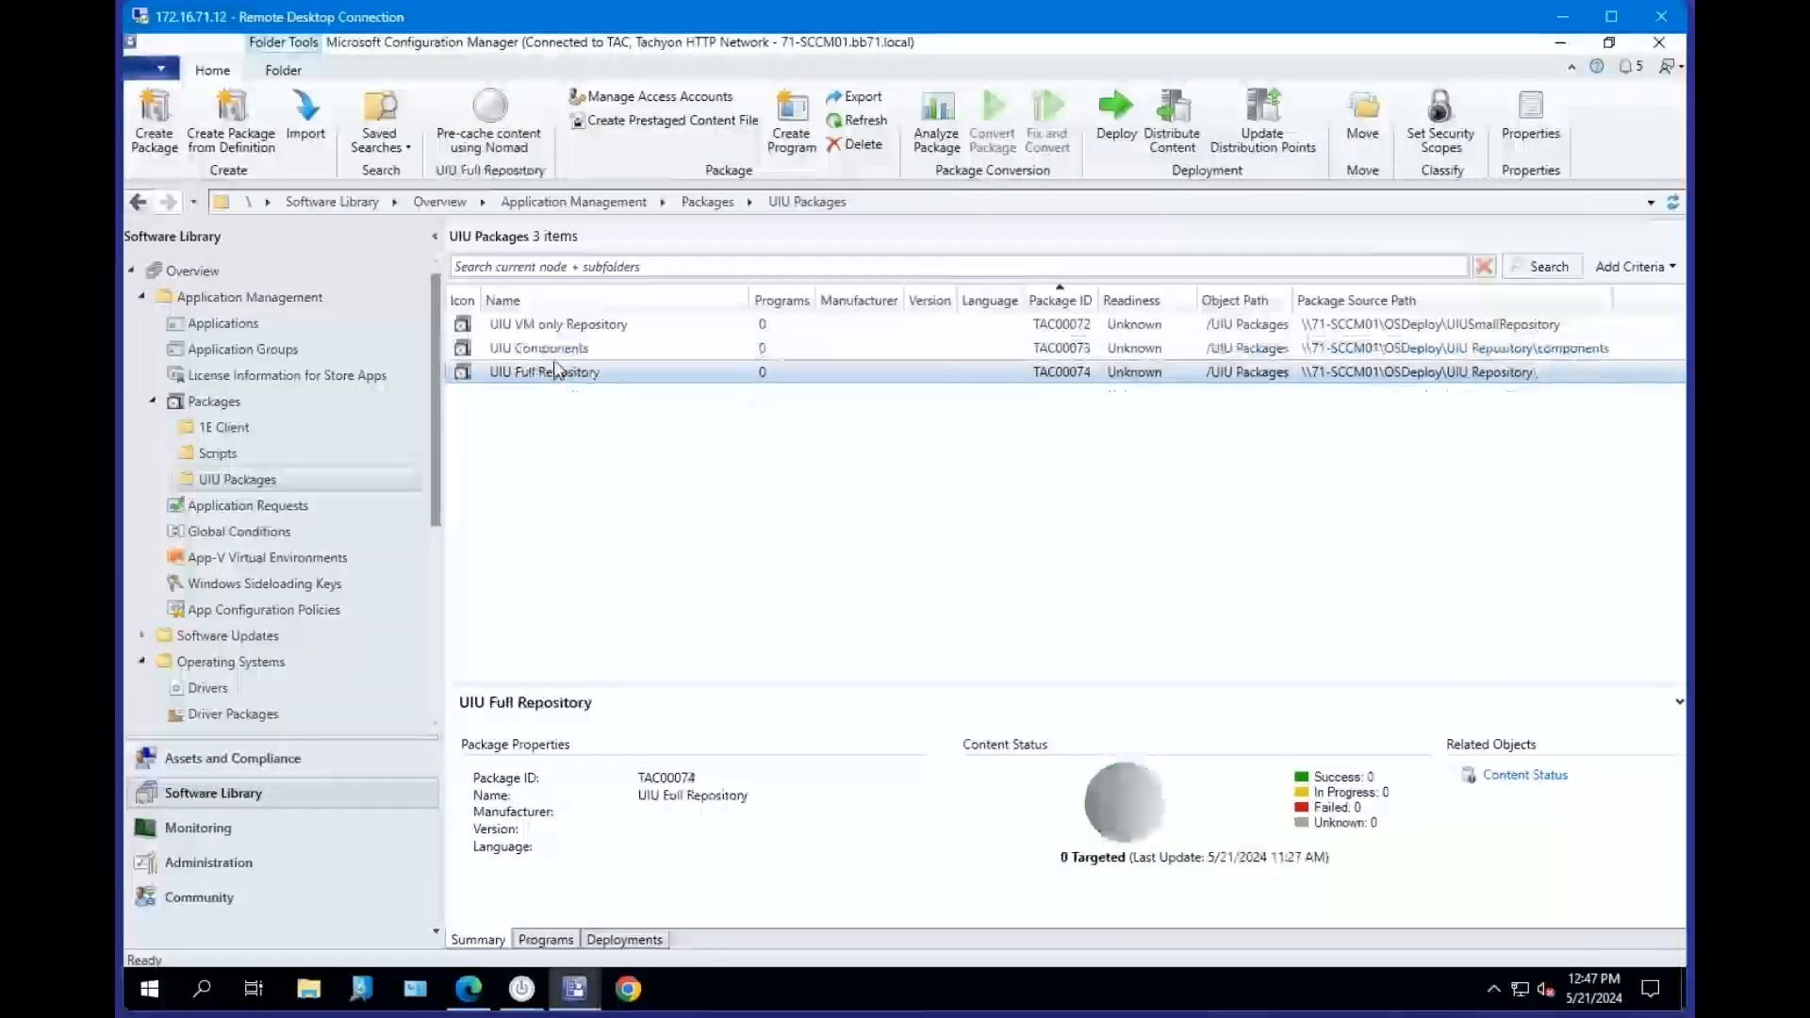
click(554, 348)
right_click(556, 348)
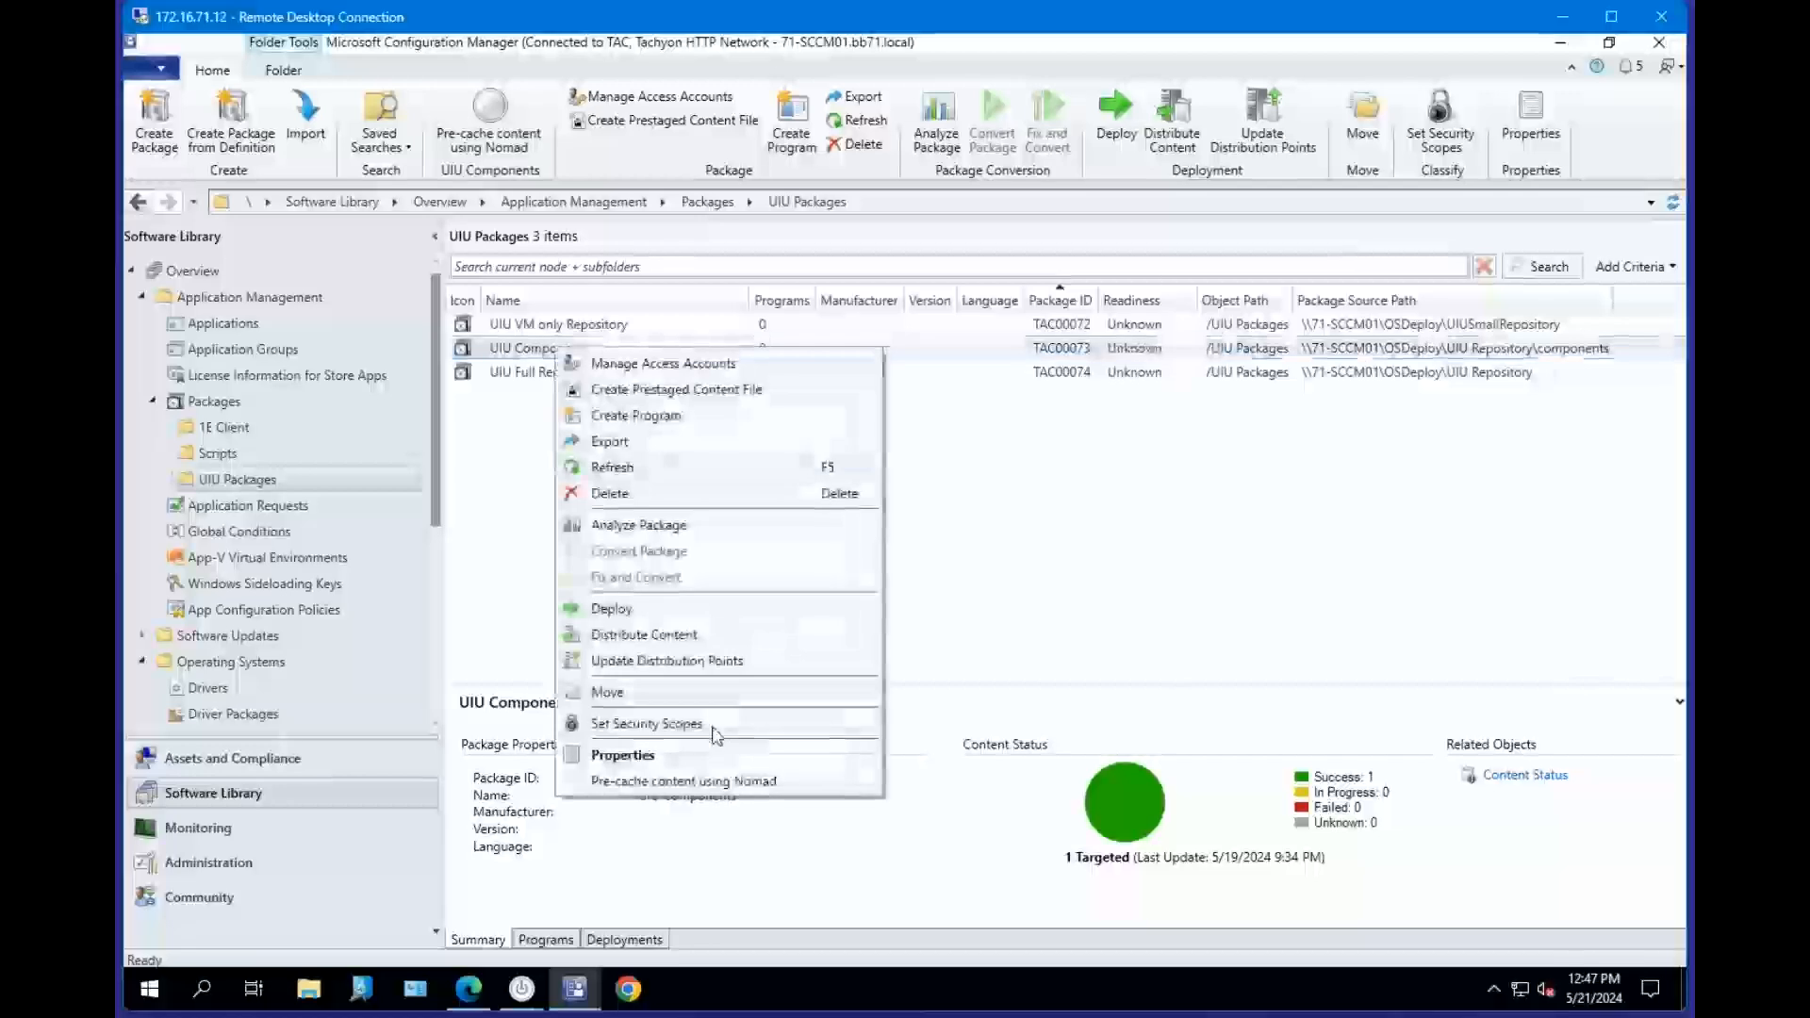
click(707, 755)
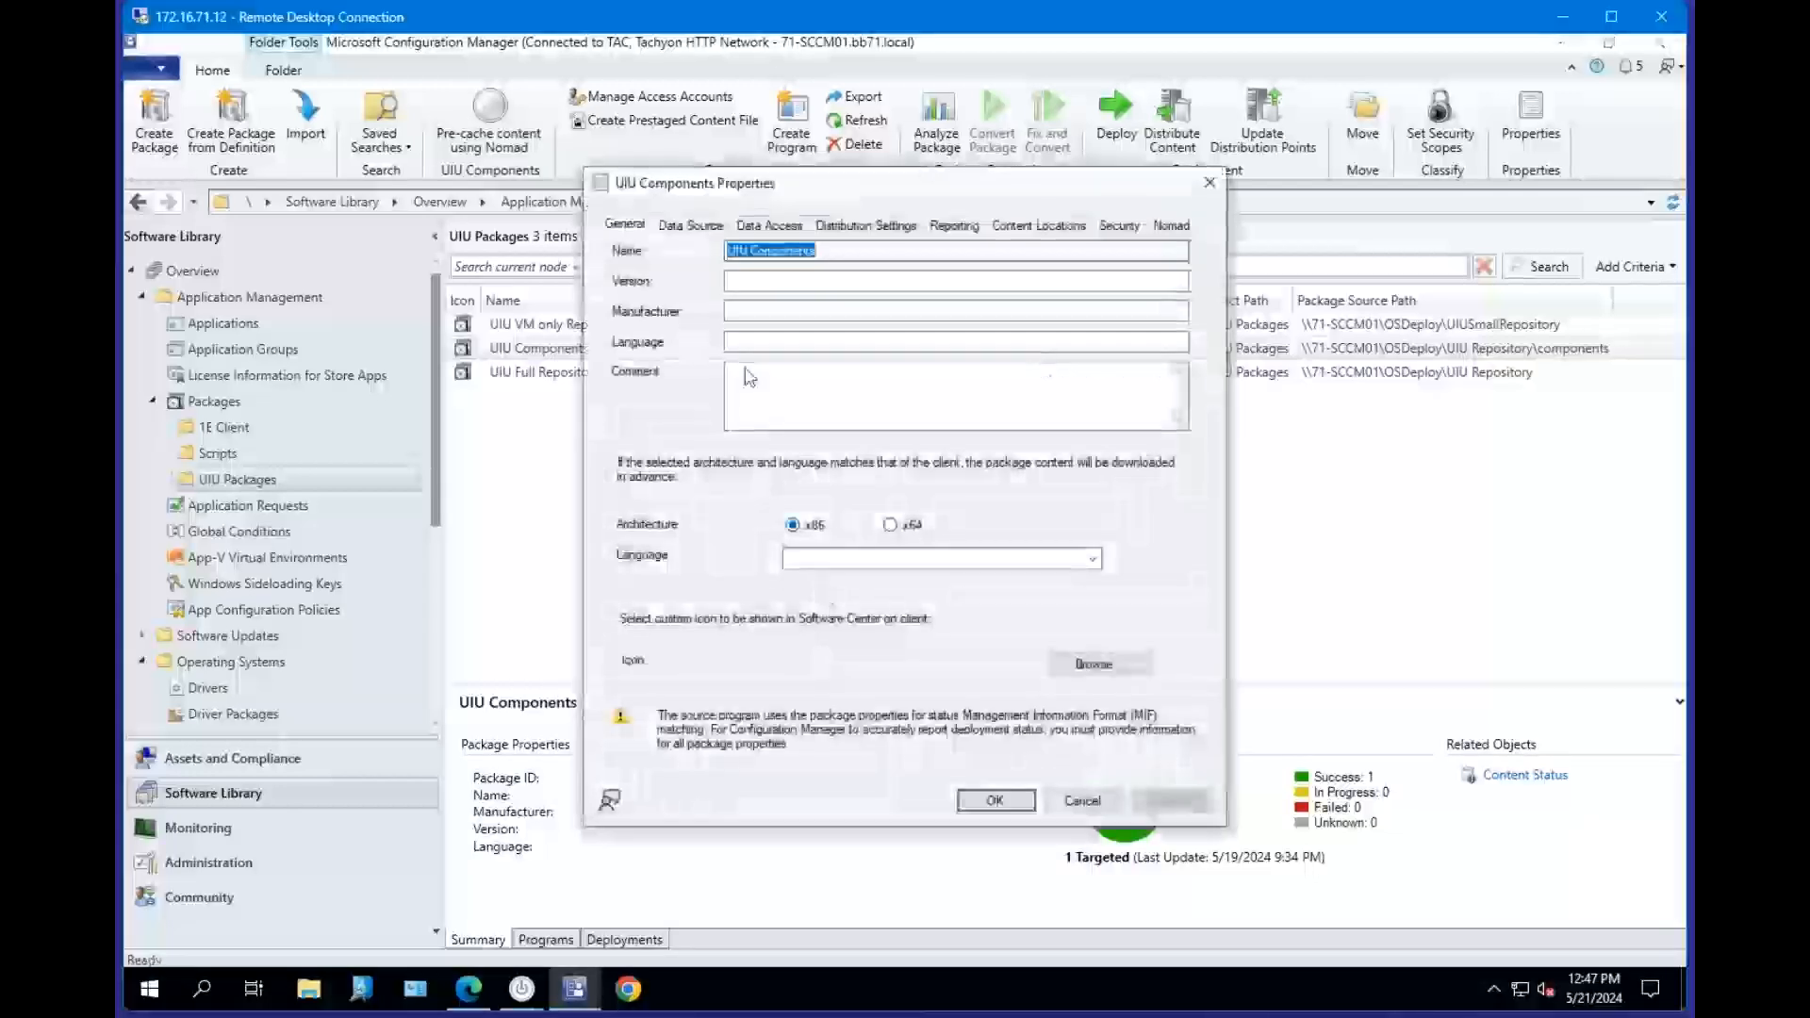
click(770, 226)
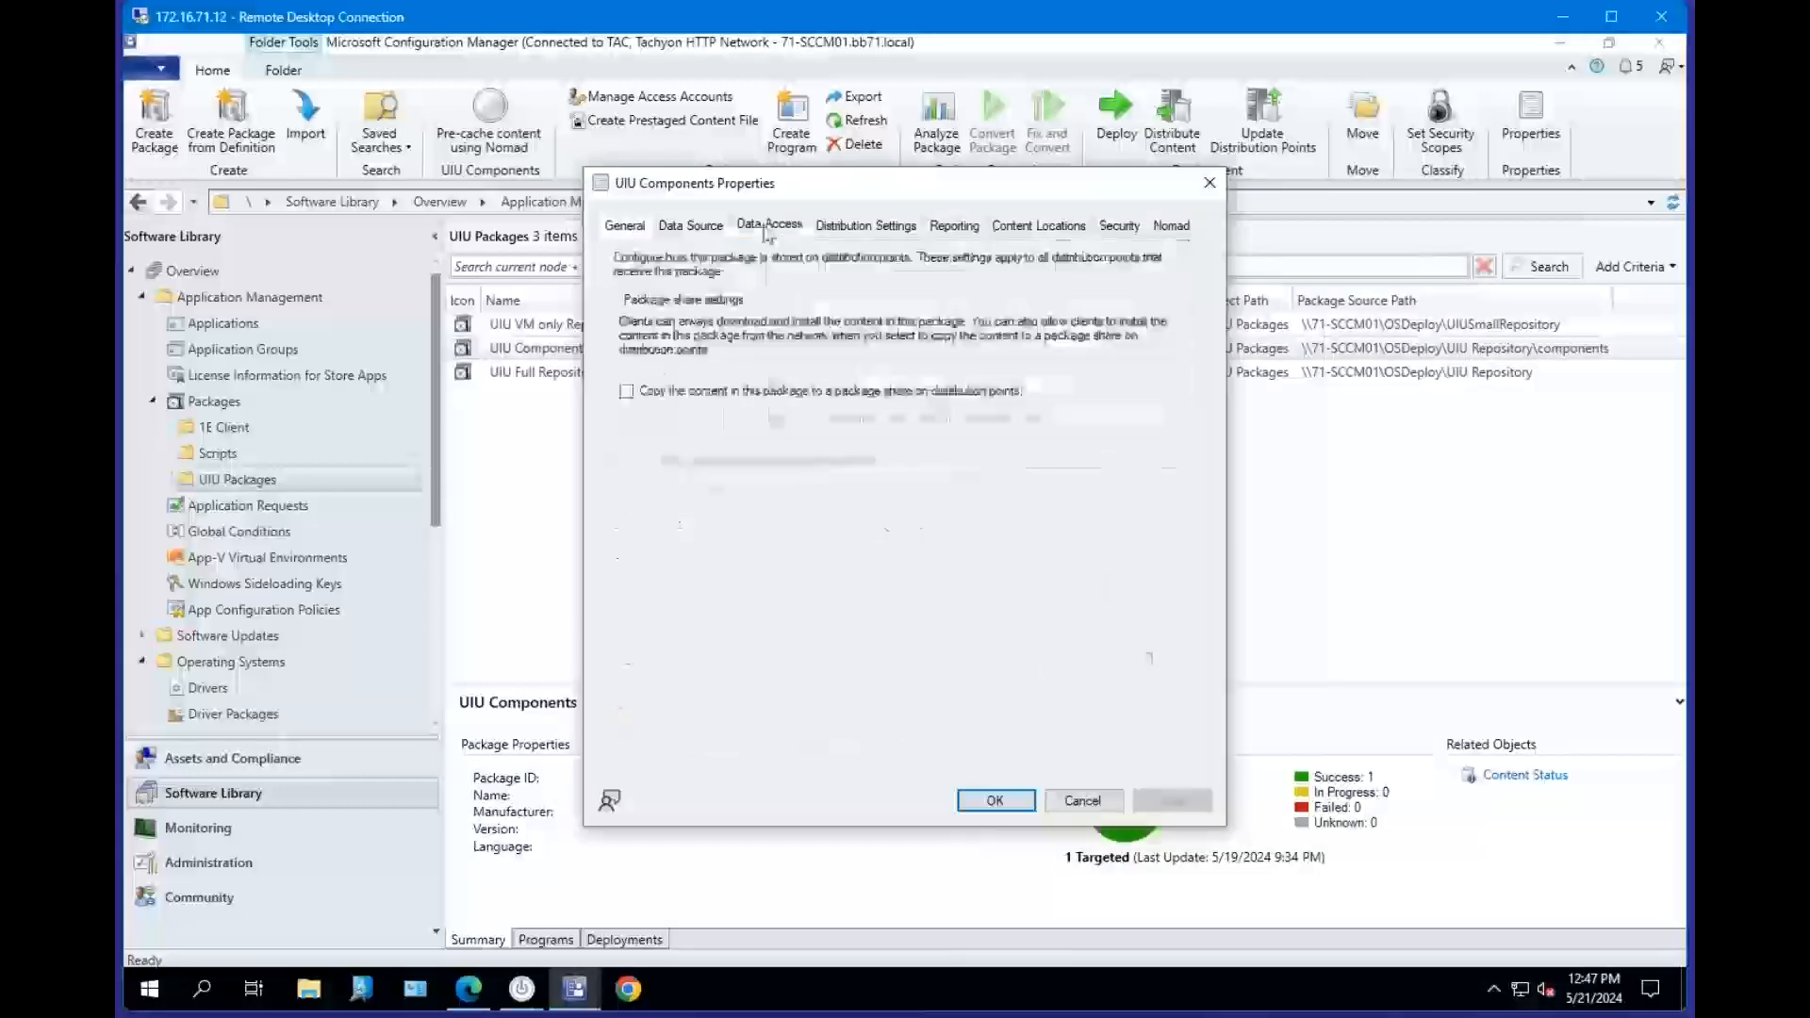
click(1075, 800)
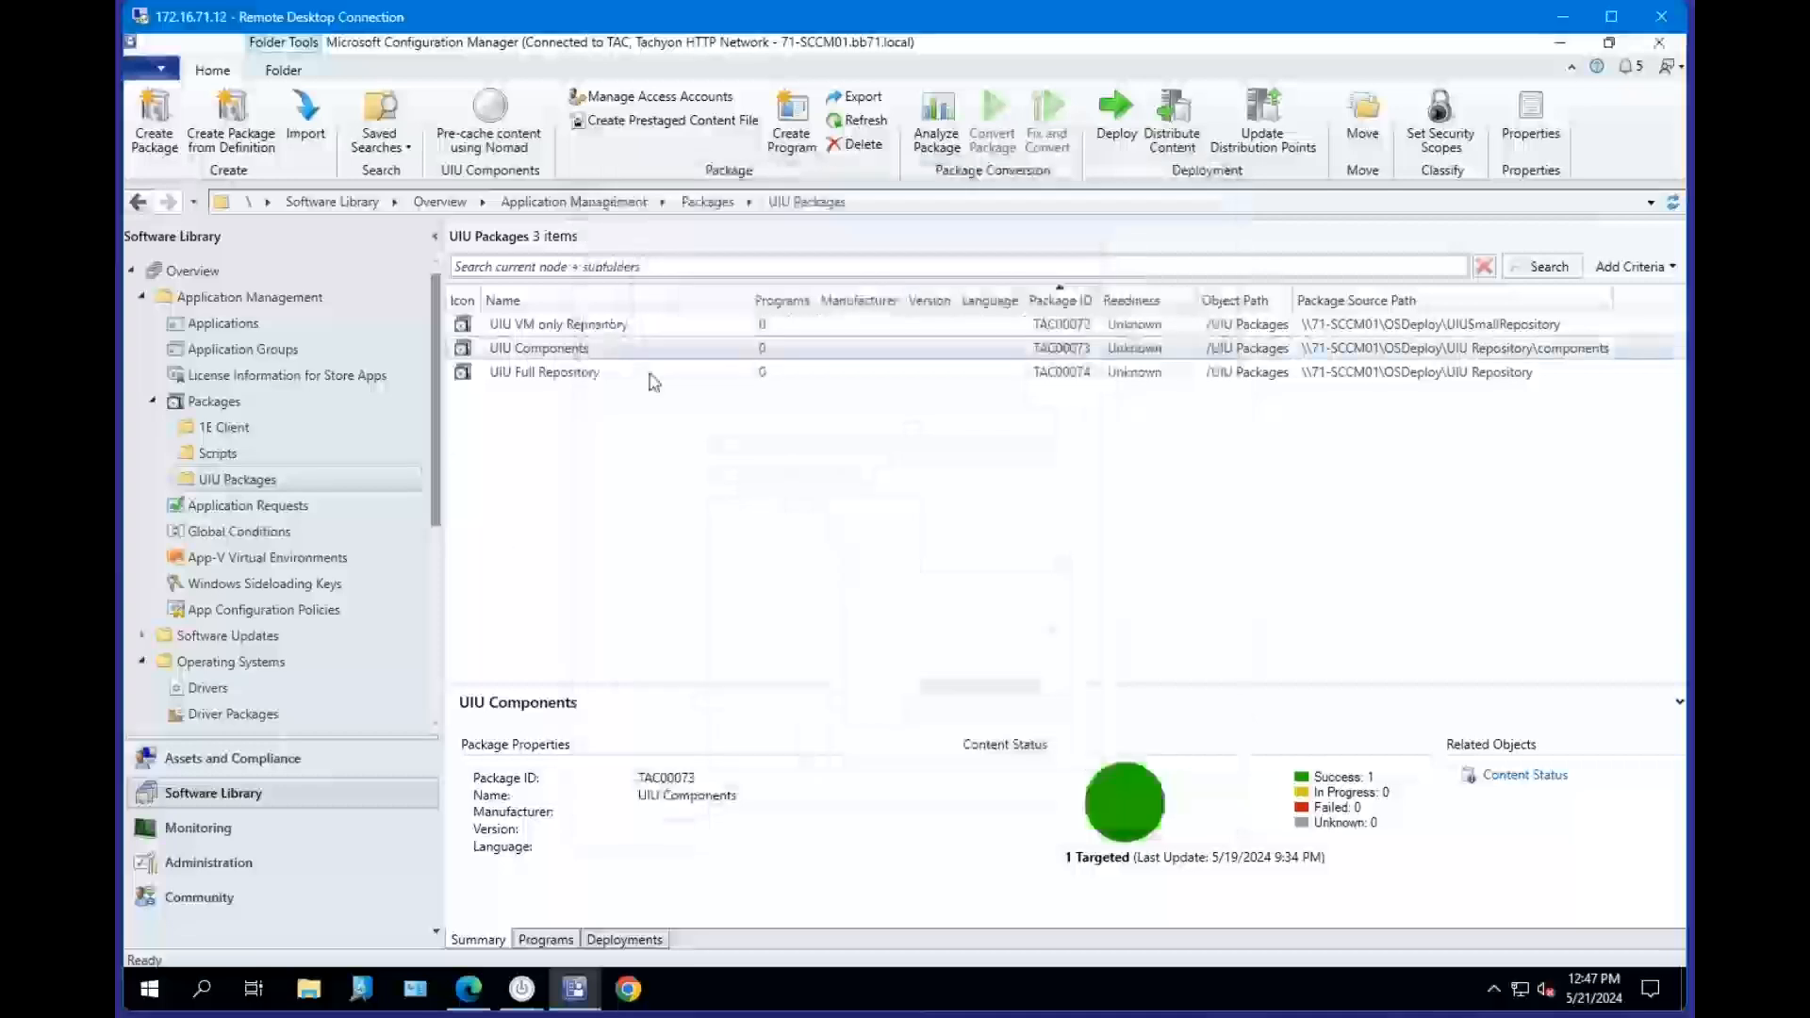
Open the webinar example task sequence from the Webinar task sequence folder in the Task Sequence Editor.
scroll(329, 460, down, 2)
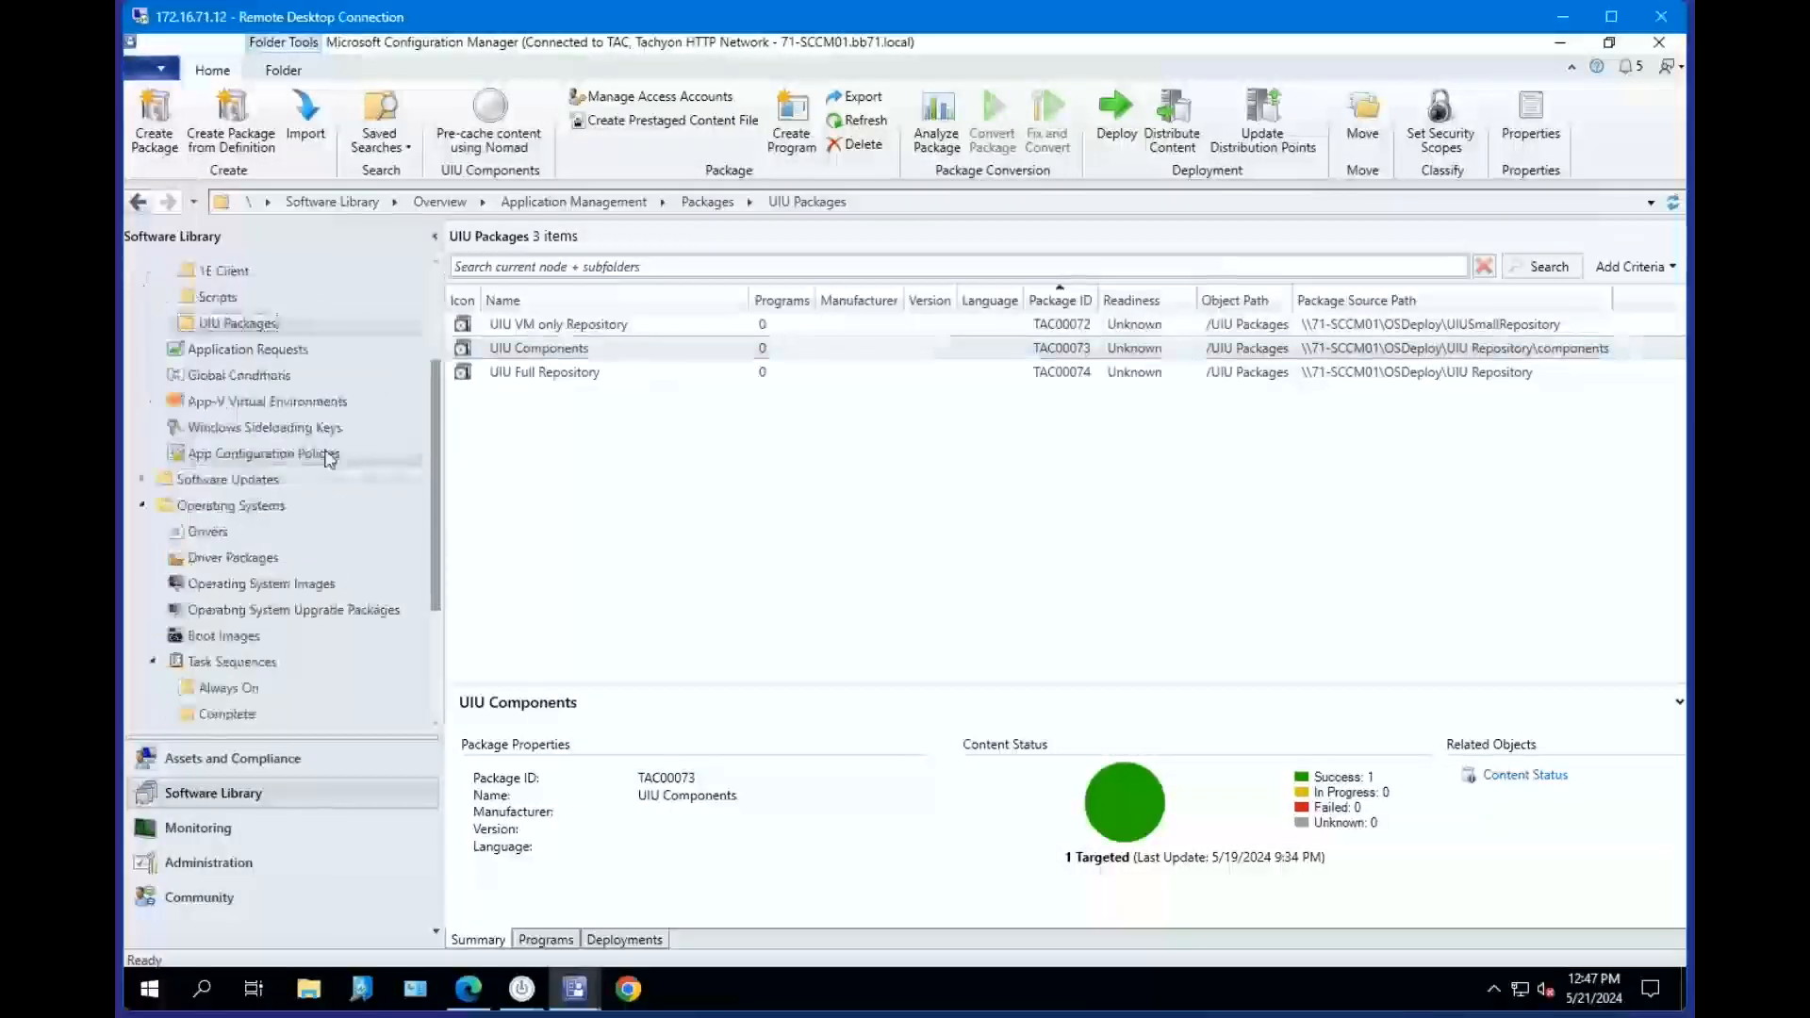
scroll(329, 459, down, 1)
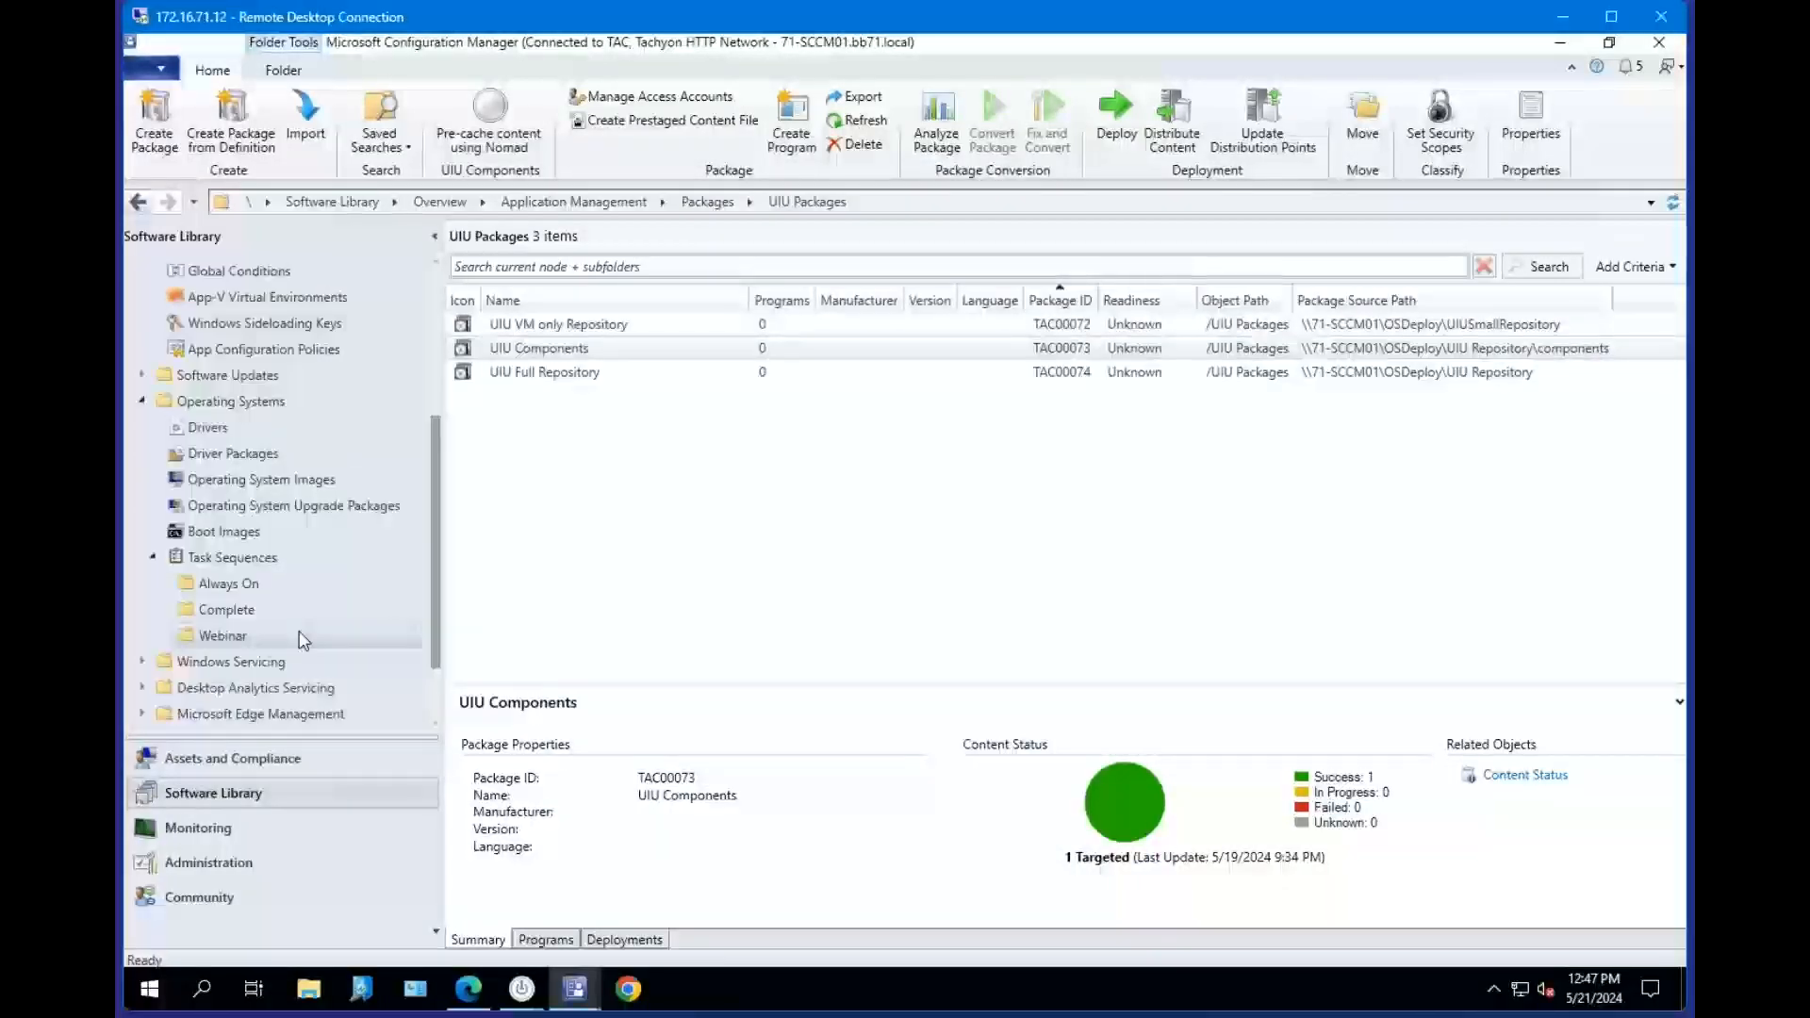
click(269, 637)
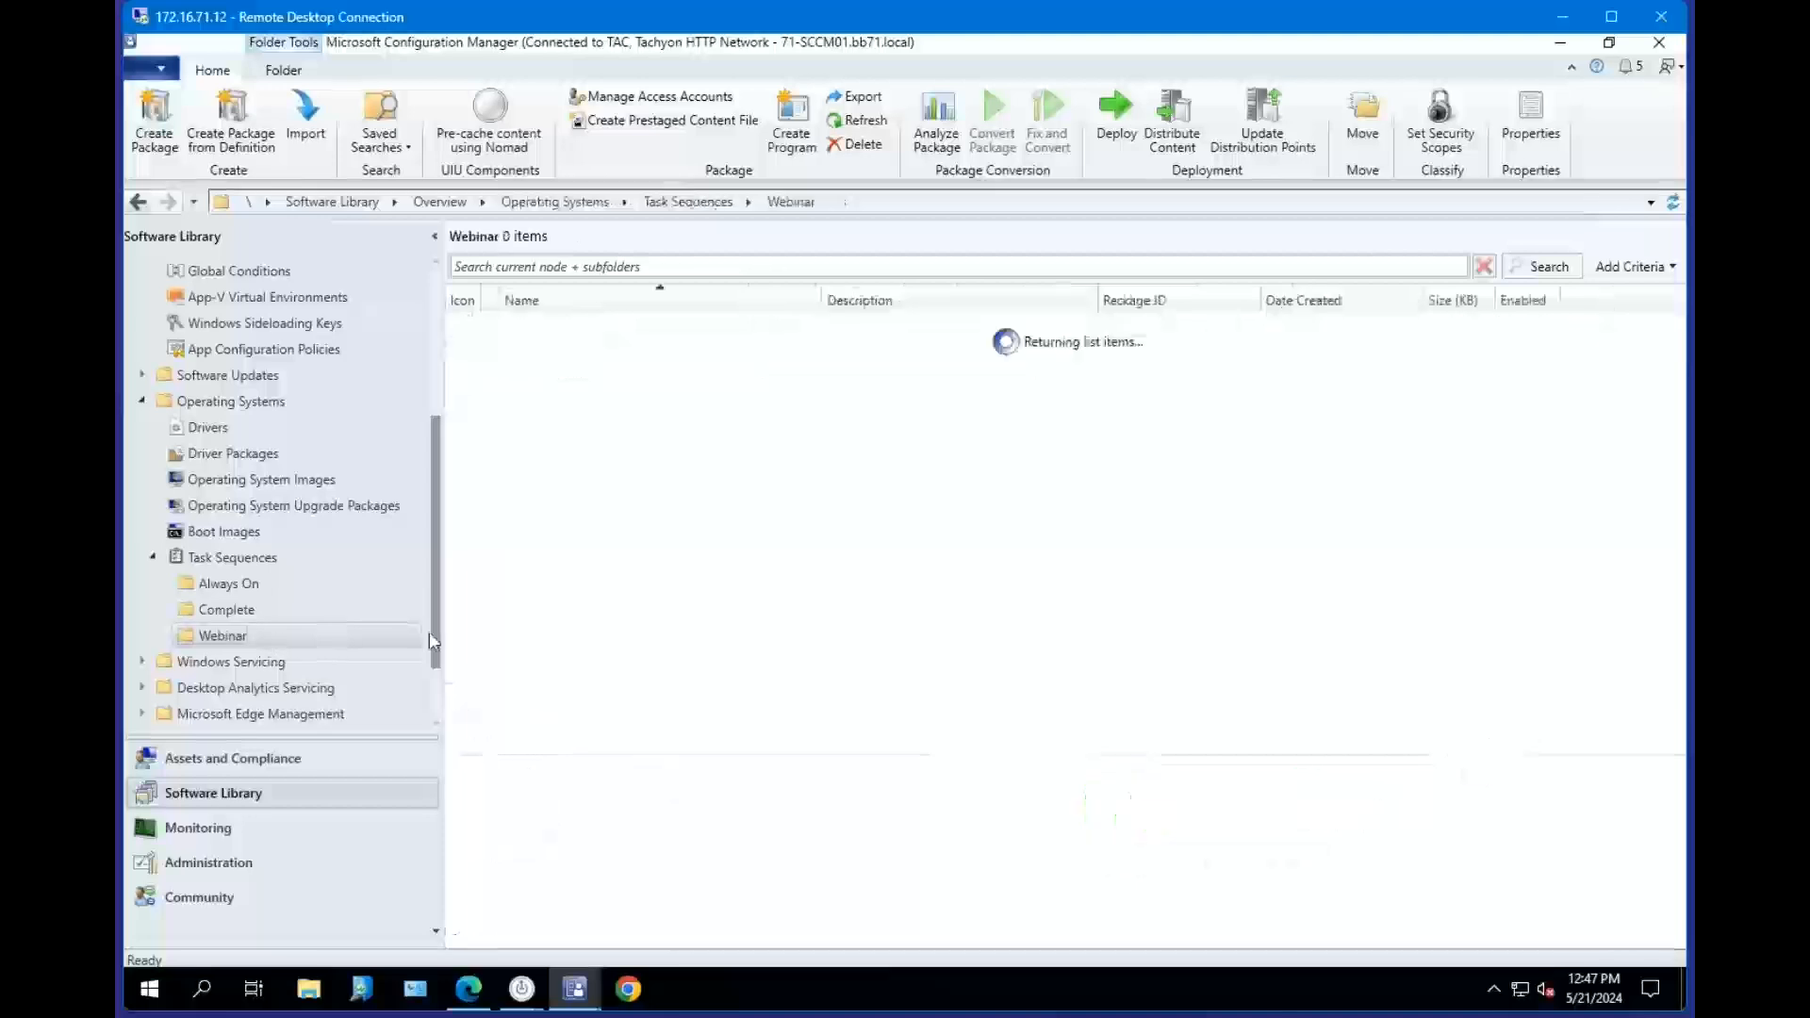
click(586, 324)
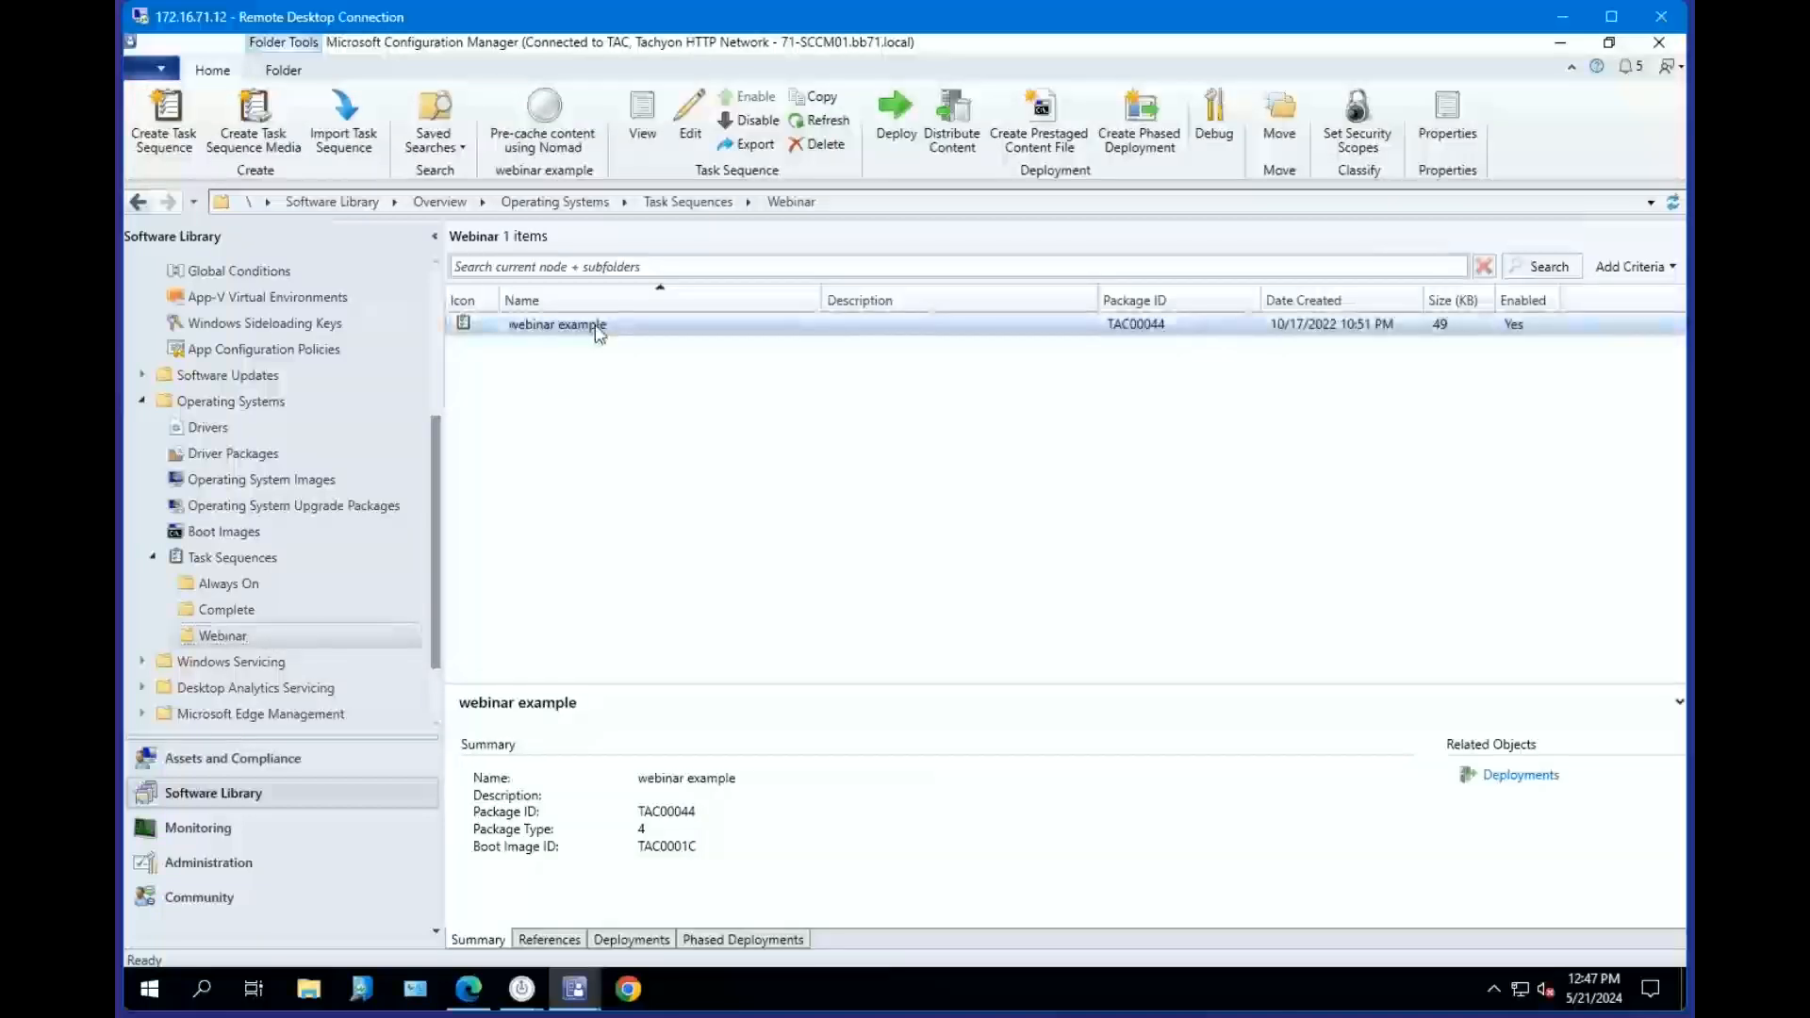
click(576, 993)
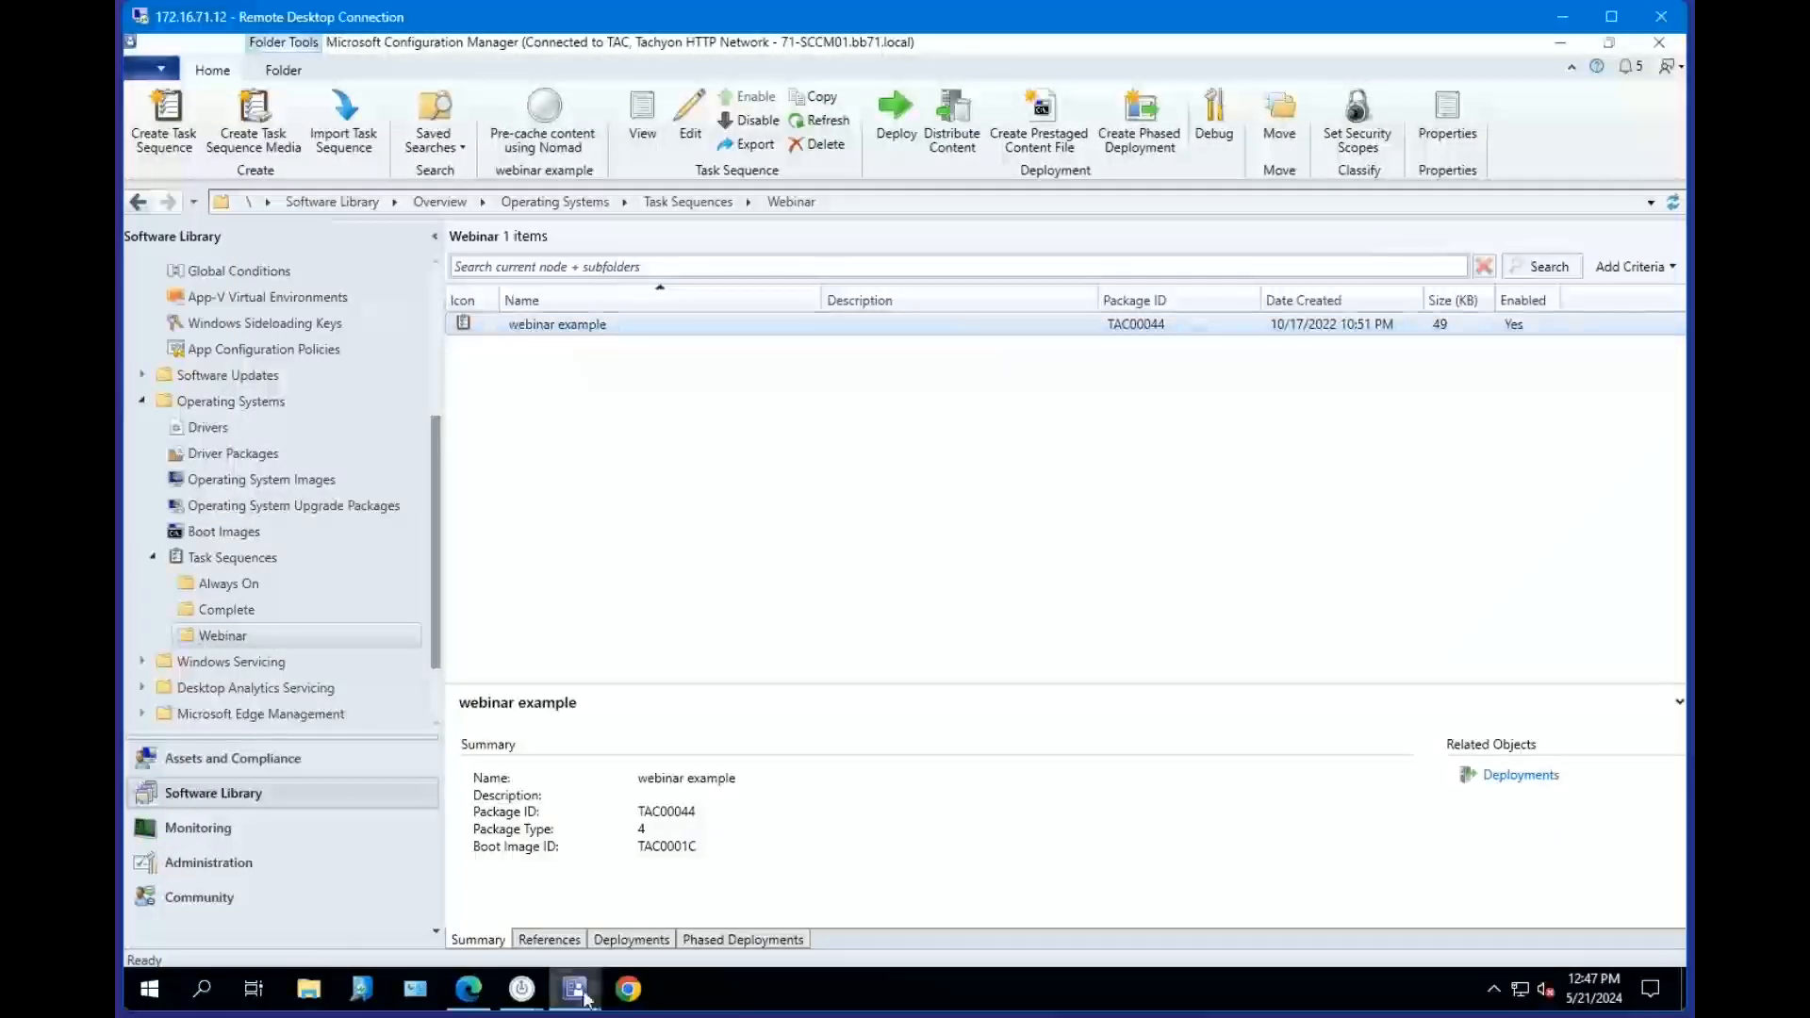
click(721, 853)
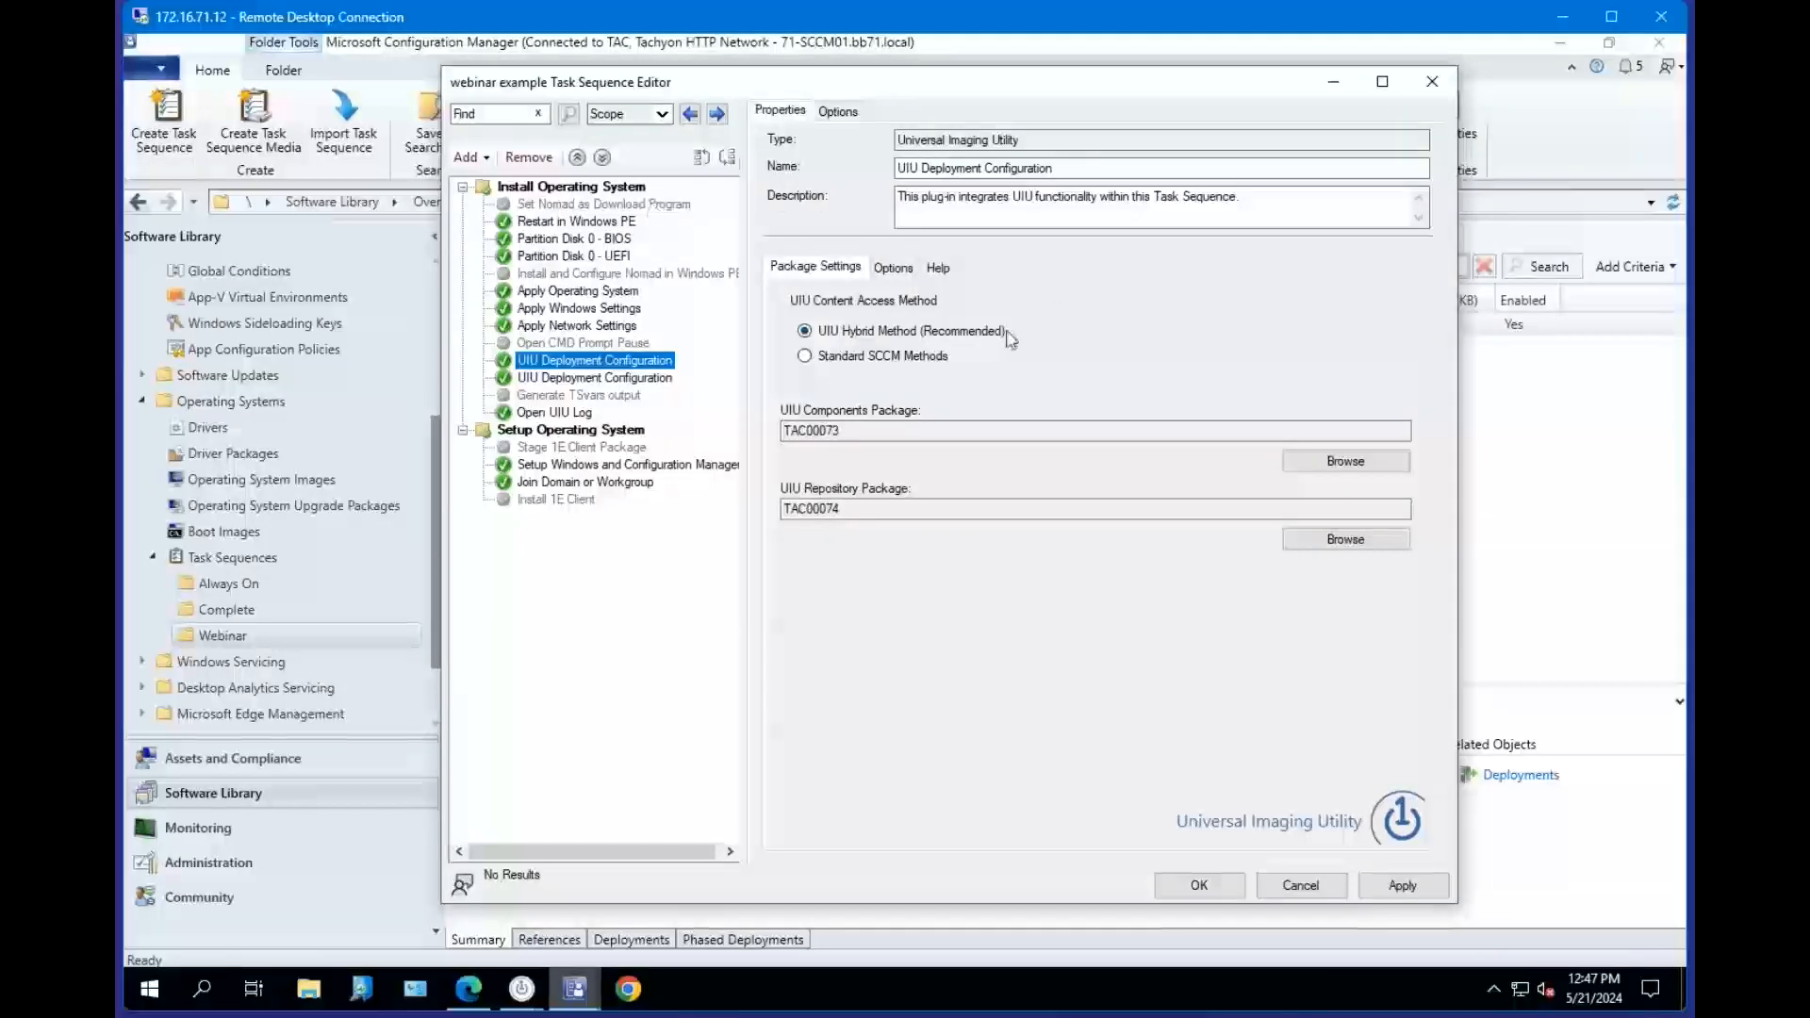
Set the UIU Deployment Configuration step's components package to UIU Components from the UIU Packages folder.
mouse_move(1011, 337)
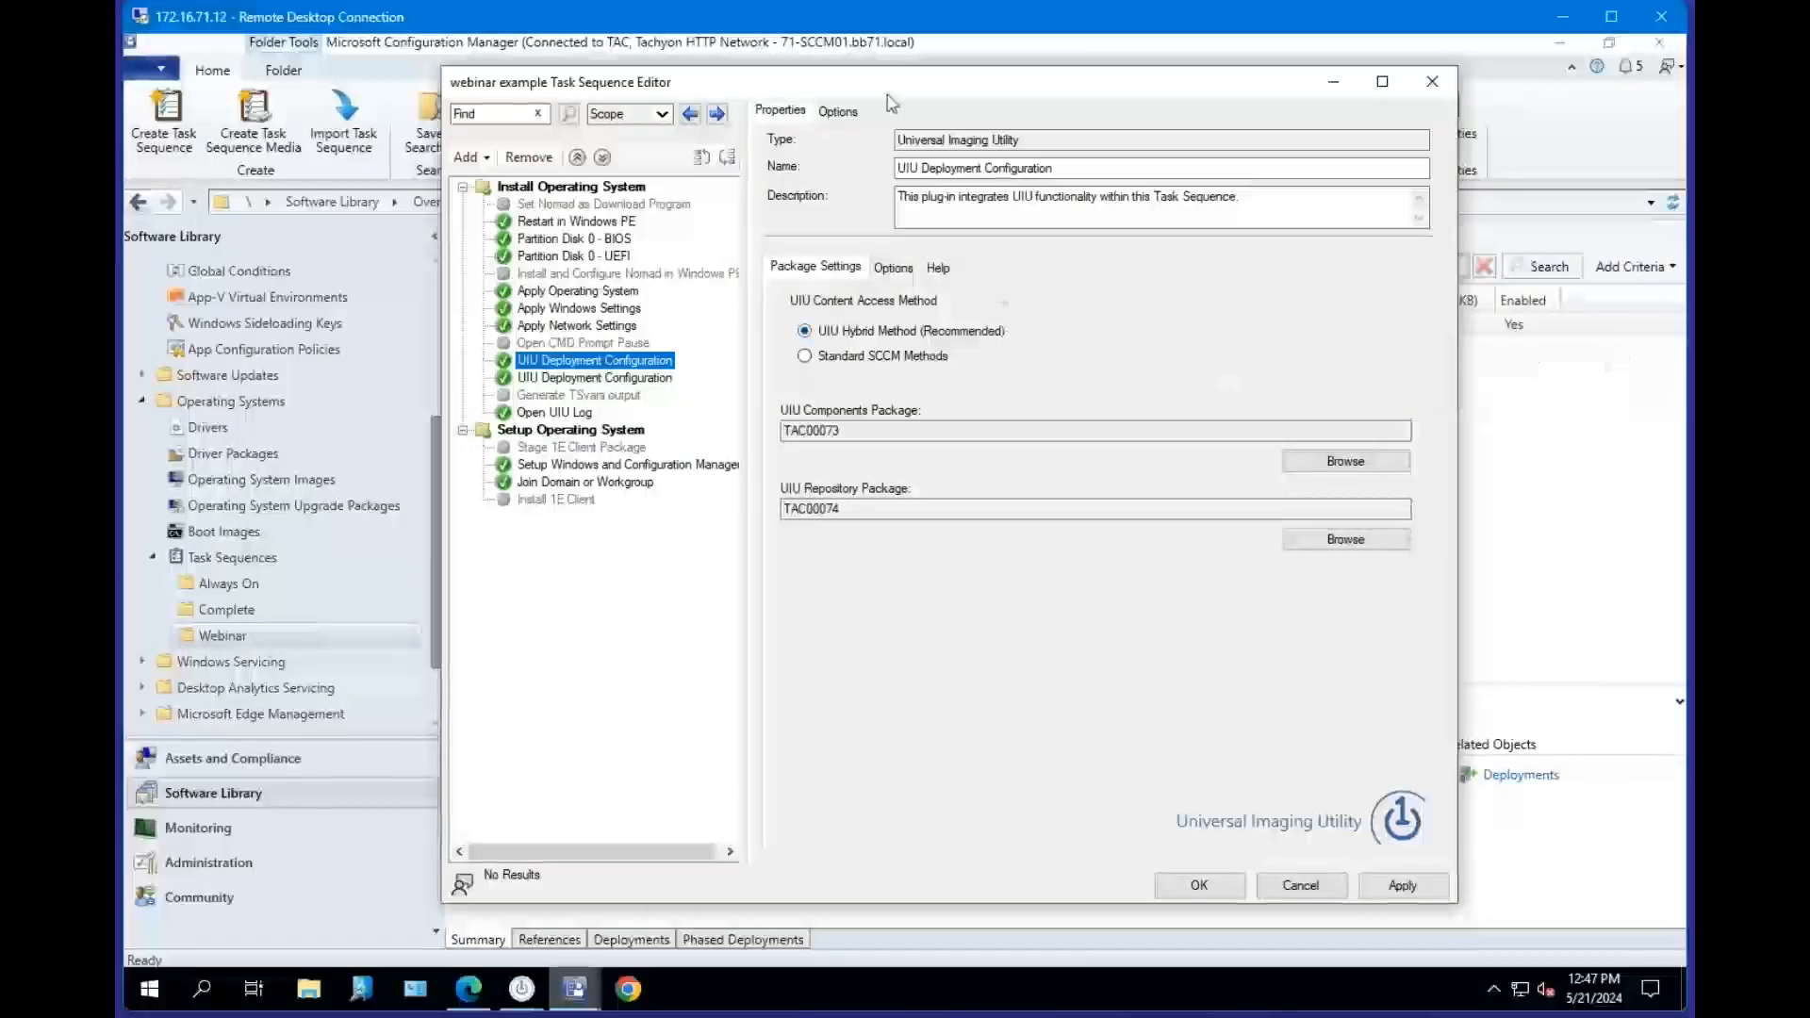
drag(892, 95, 905, 97)
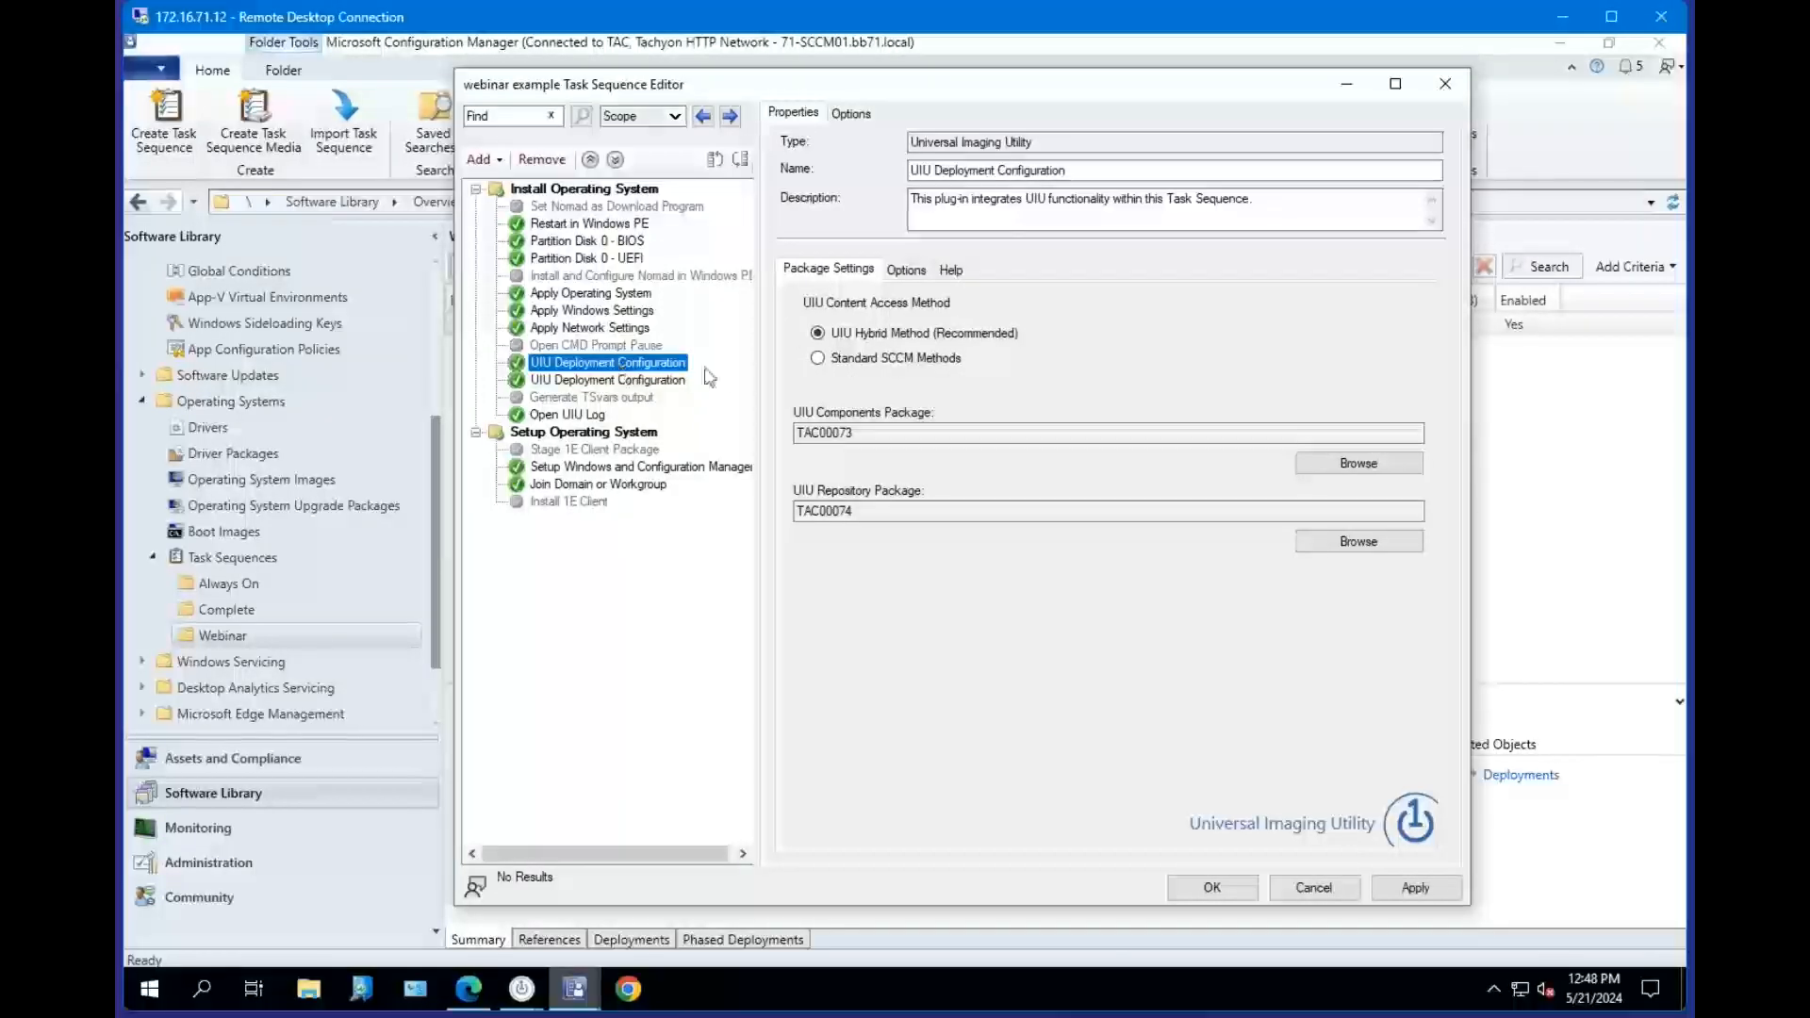
click(875, 434)
double_click(875, 434)
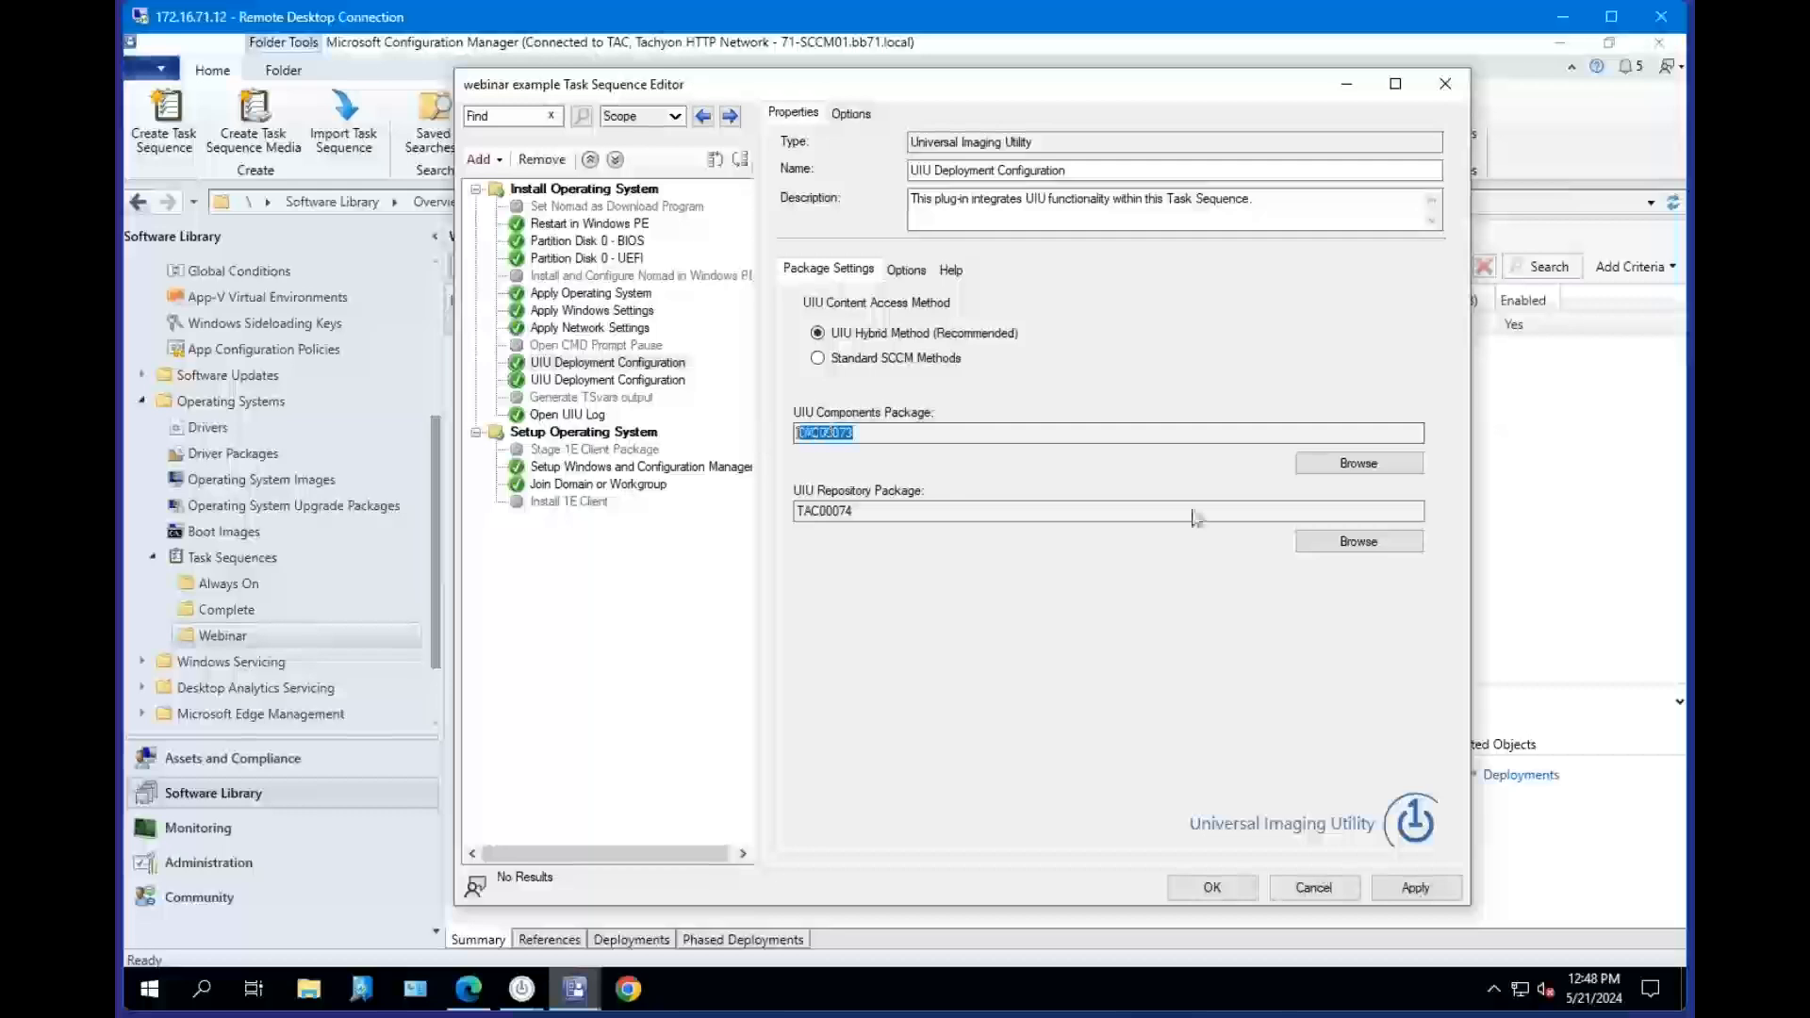
click(1344, 465)
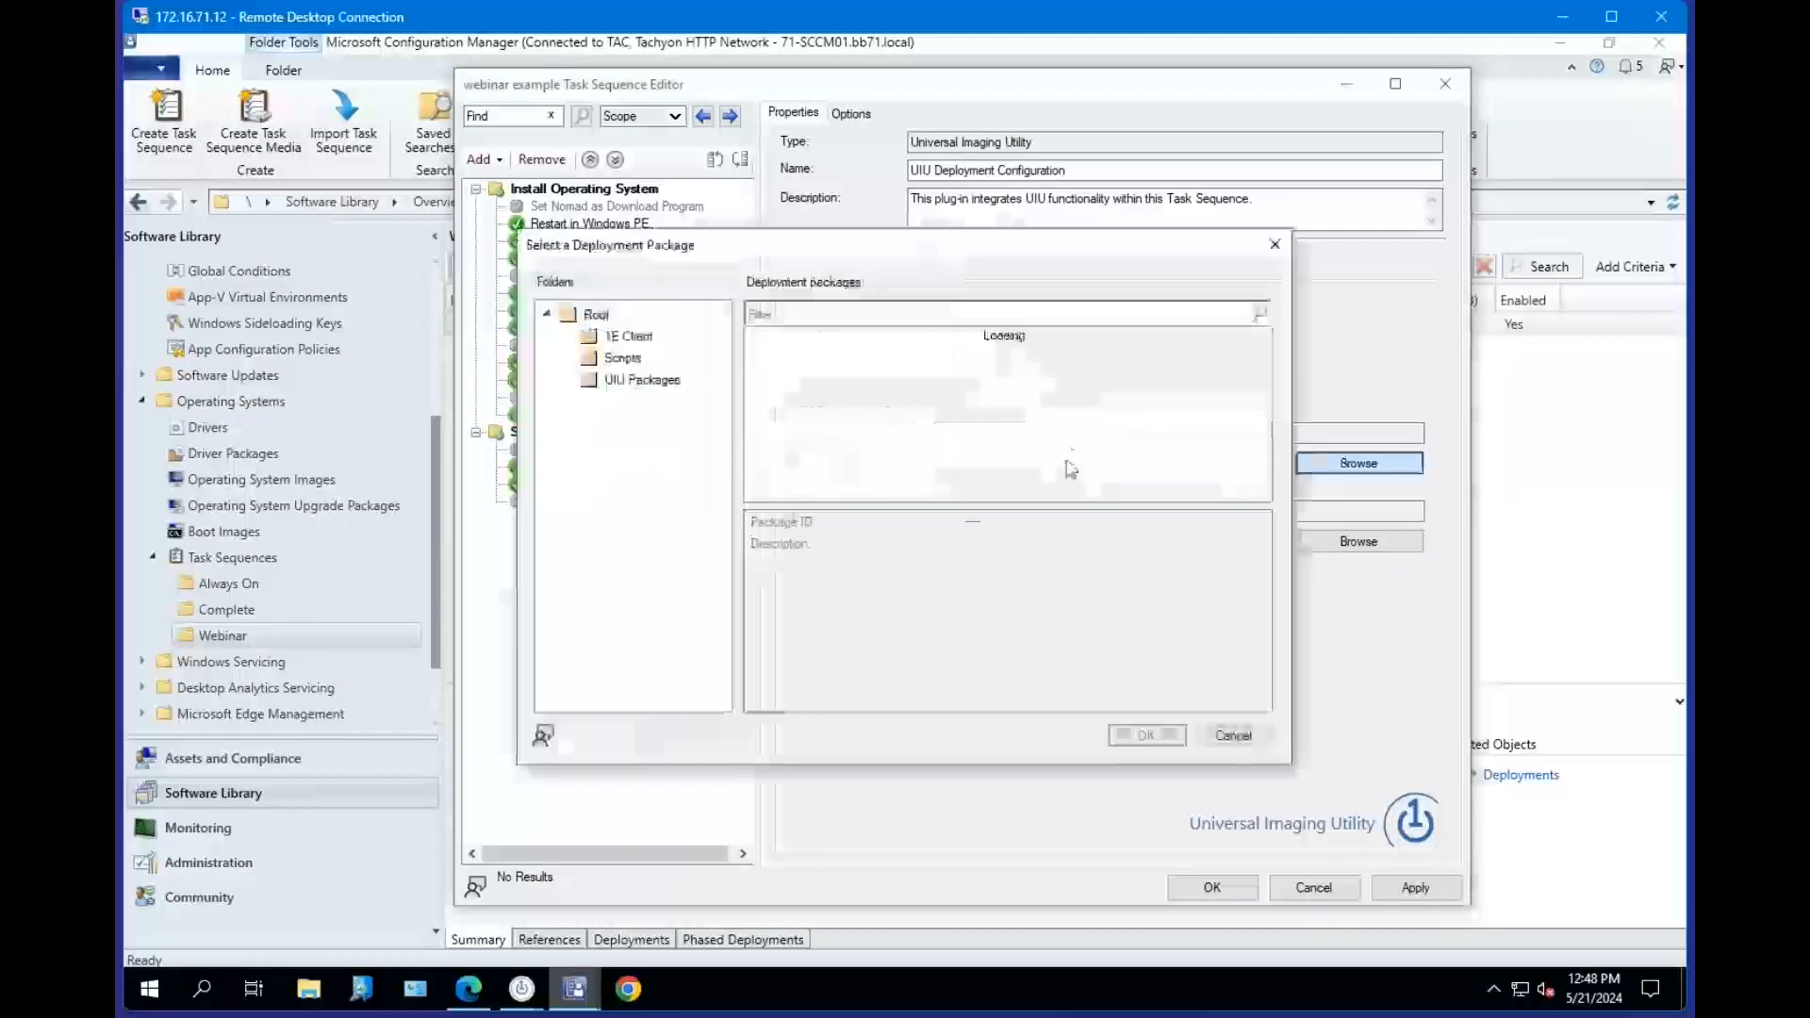
click(660, 379)
click(845, 356)
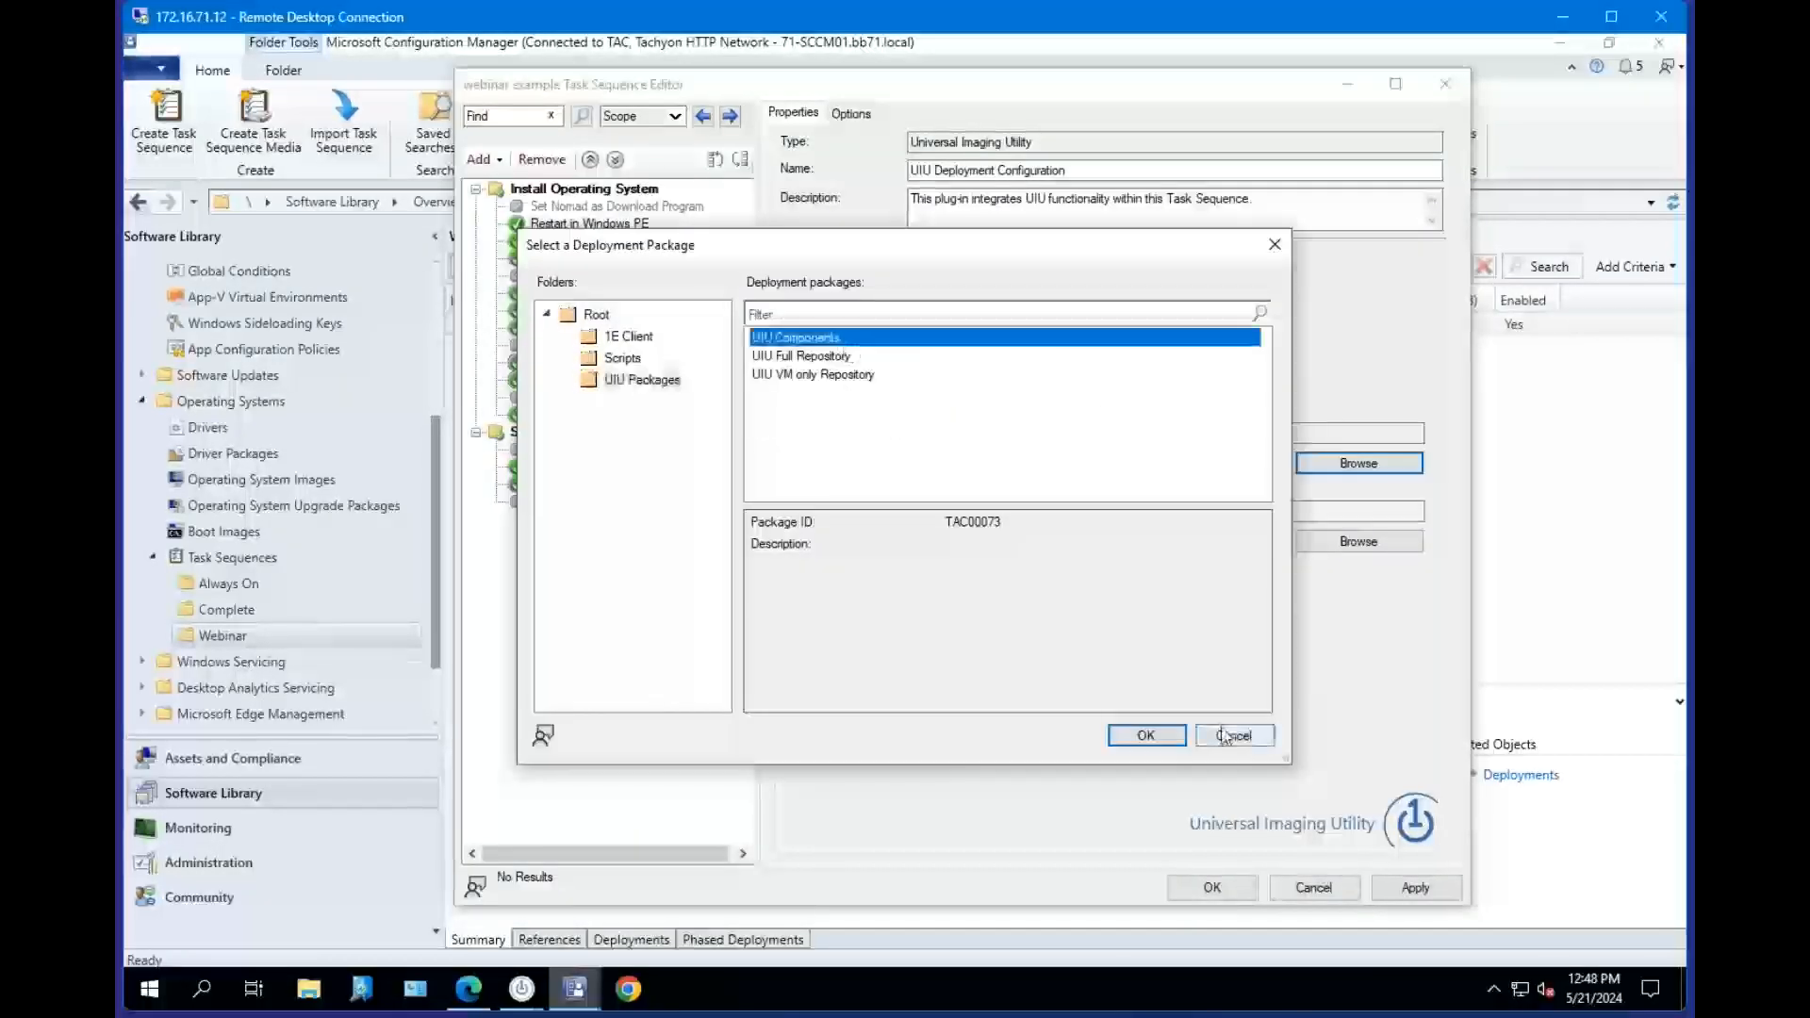
click(1145, 735)
Examine the components and repository package IDs in the UIU Deployment Configuration step's package settings.
double_click(833, 510)
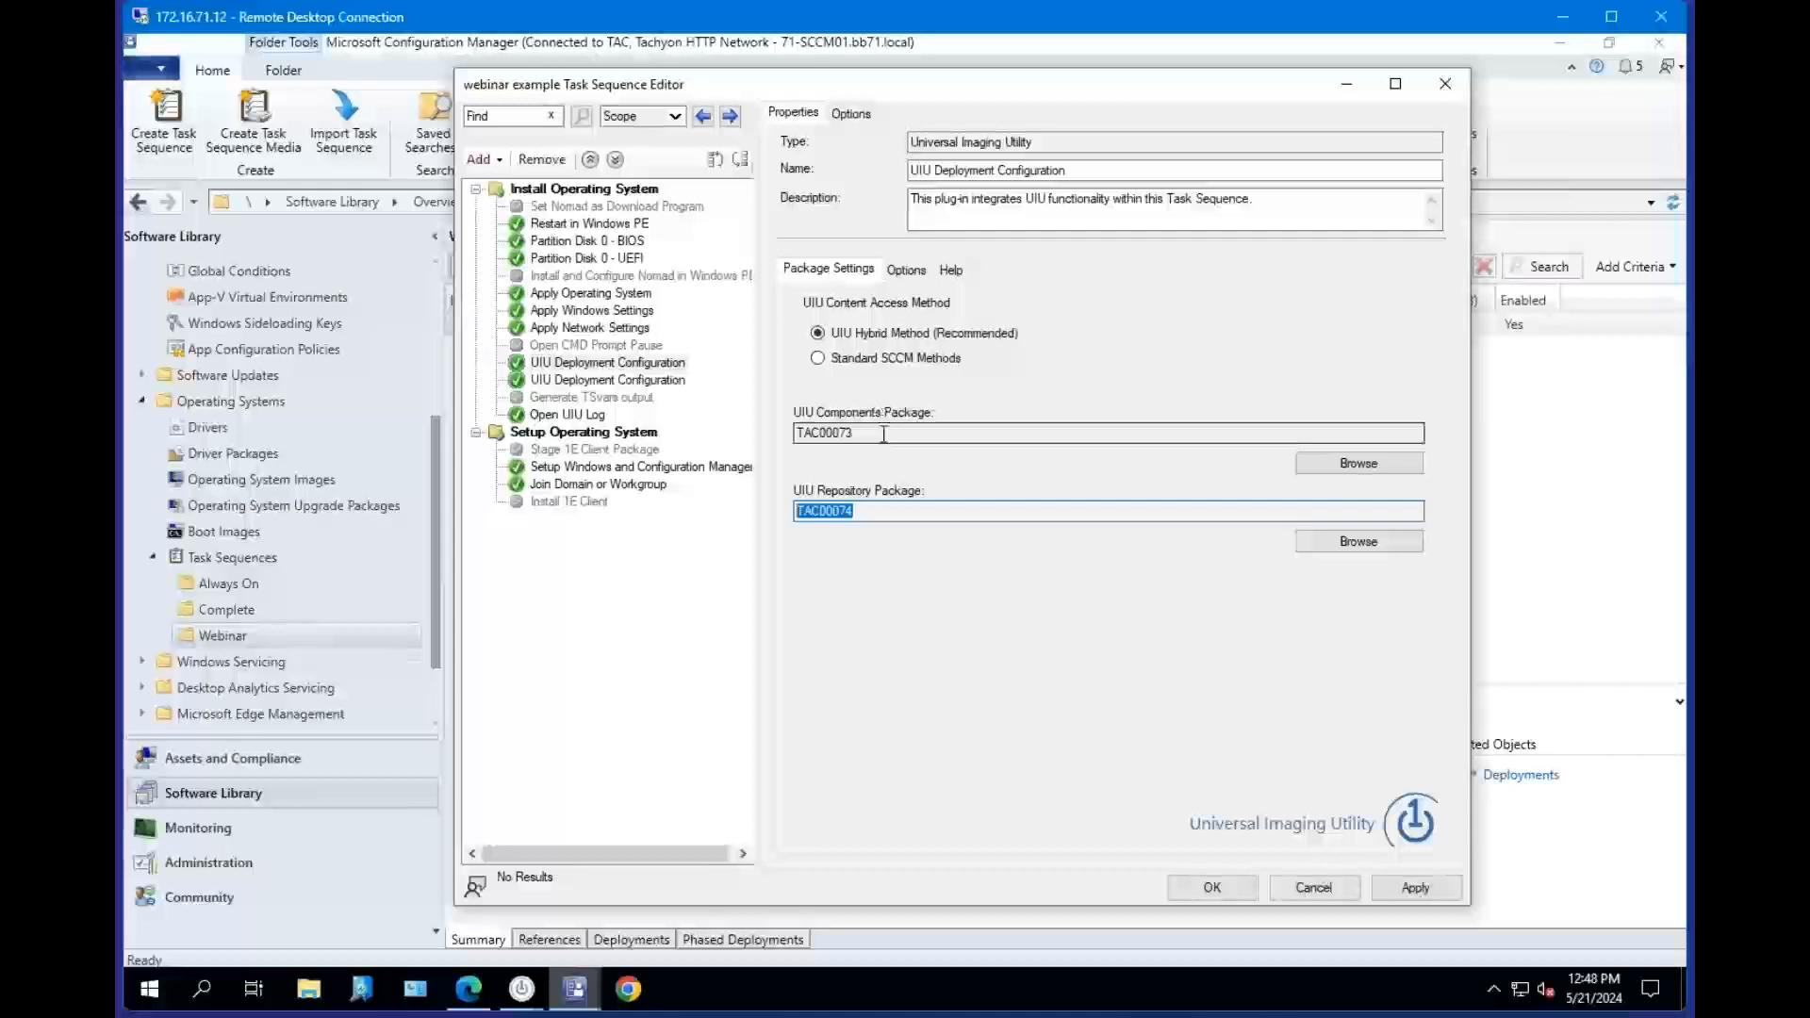
click(578, 364)
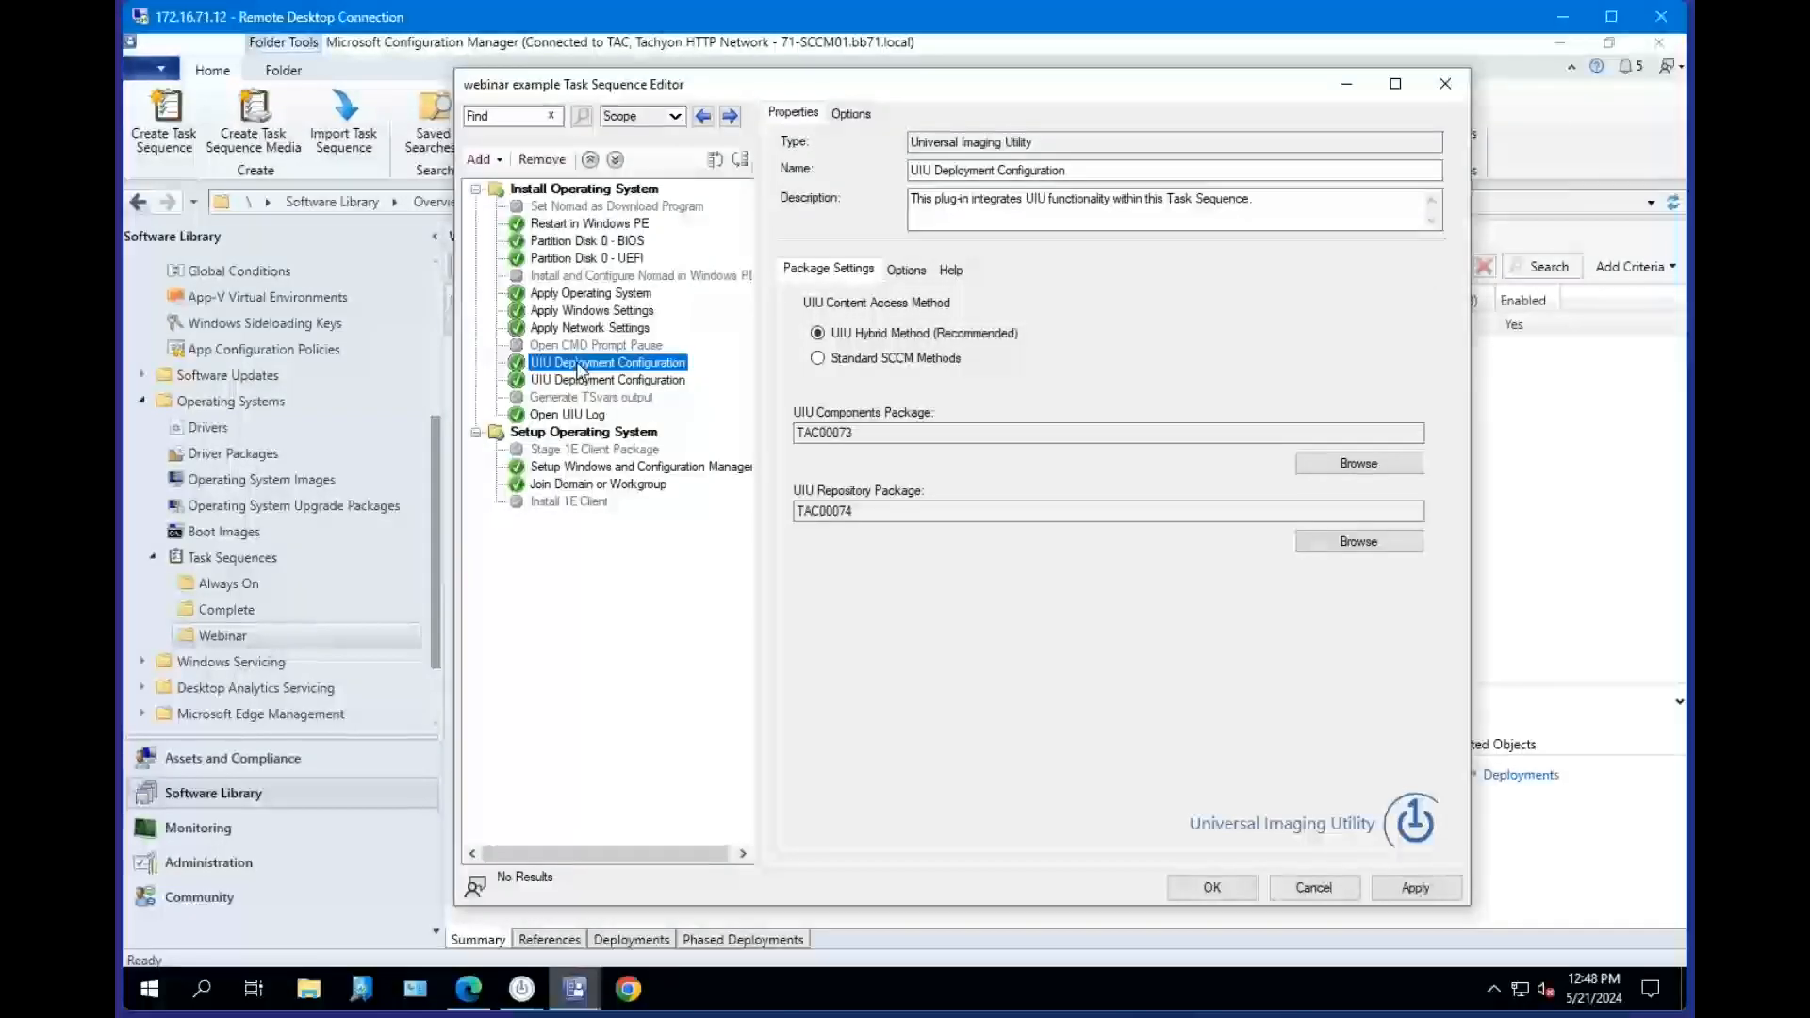
drag(870, 433, 773, 436)
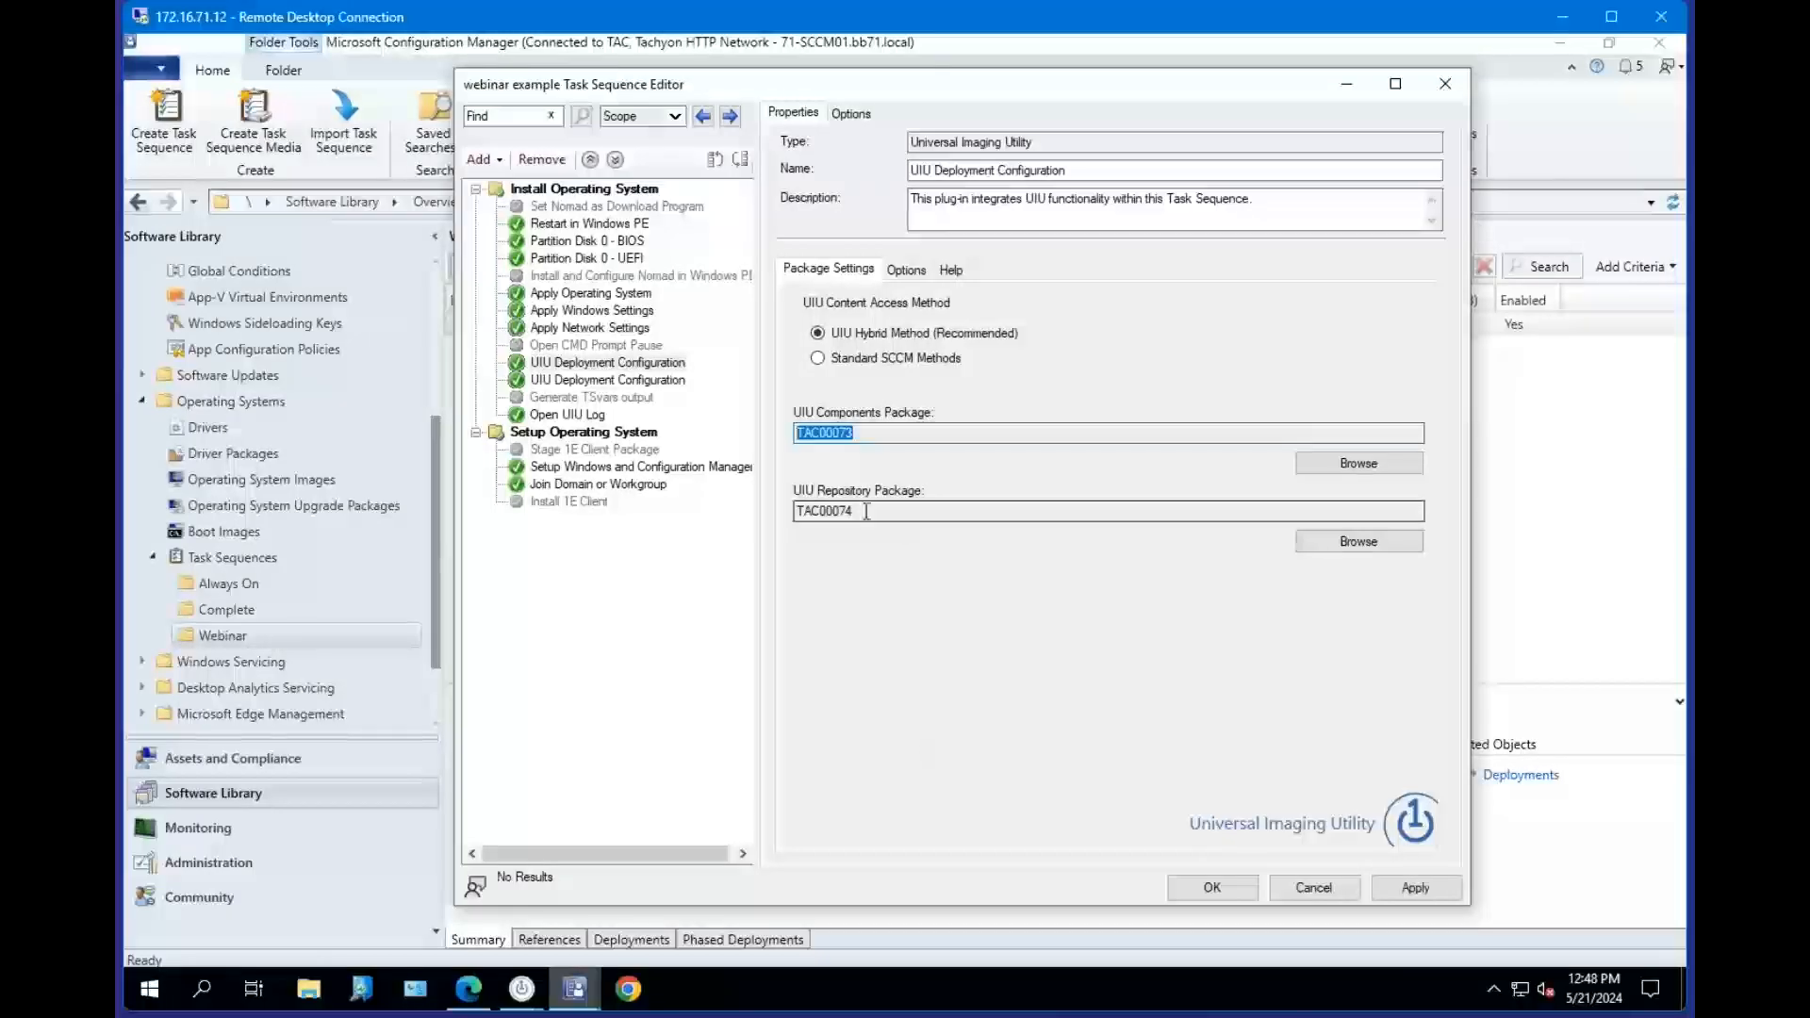
drag(871, 517, 797, 514)
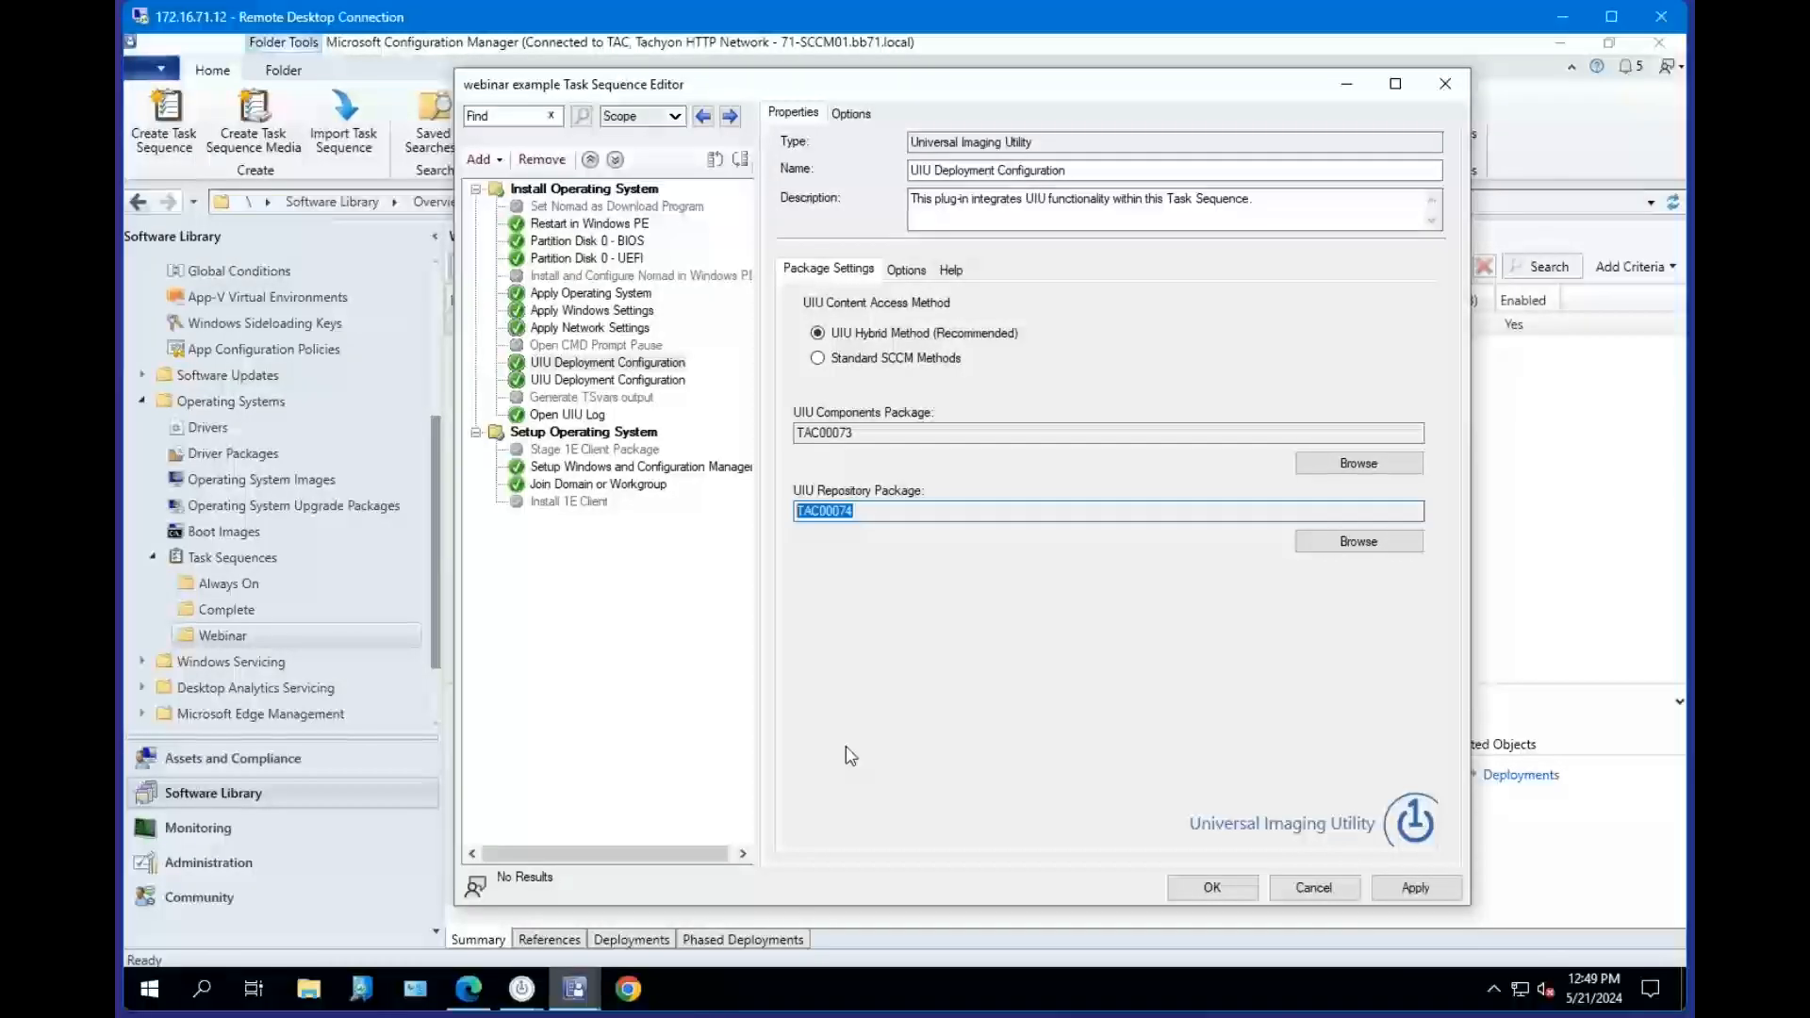
click(612, 365)
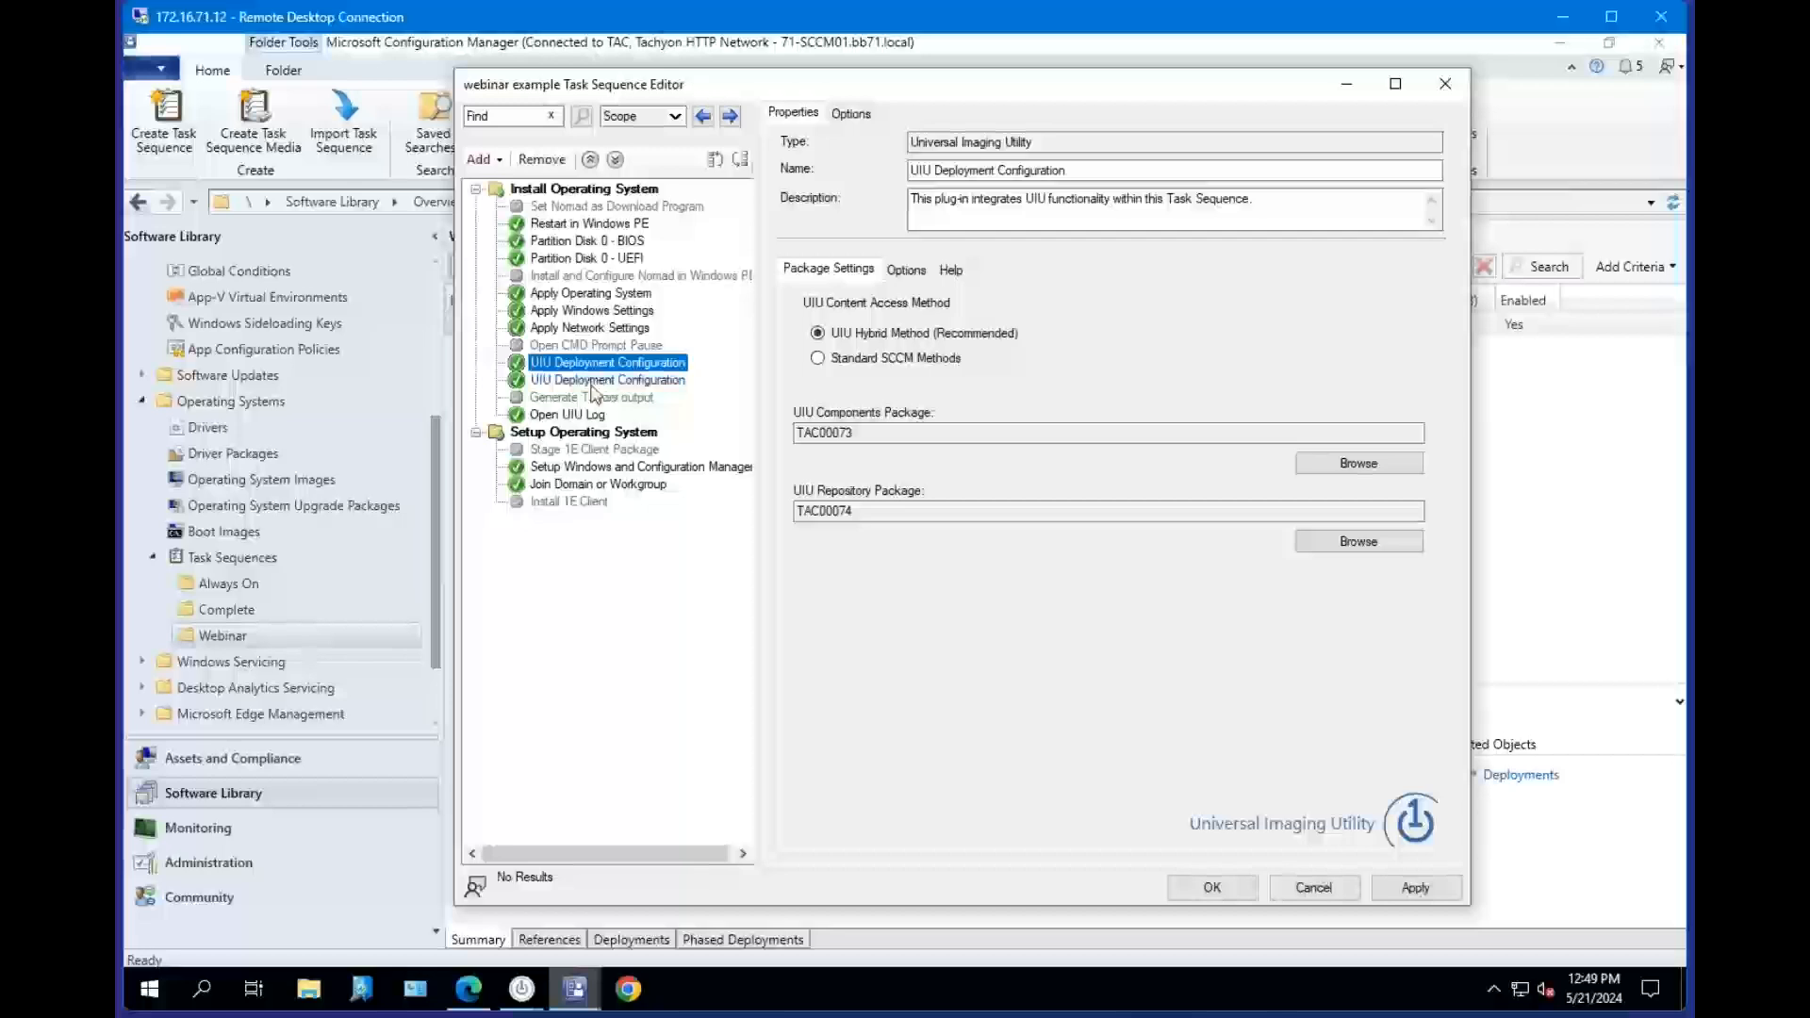
Review the Setup Windows and Configuration Manager step's client package and the UIU Deployment Configuration package IDs.
click(596, 467)
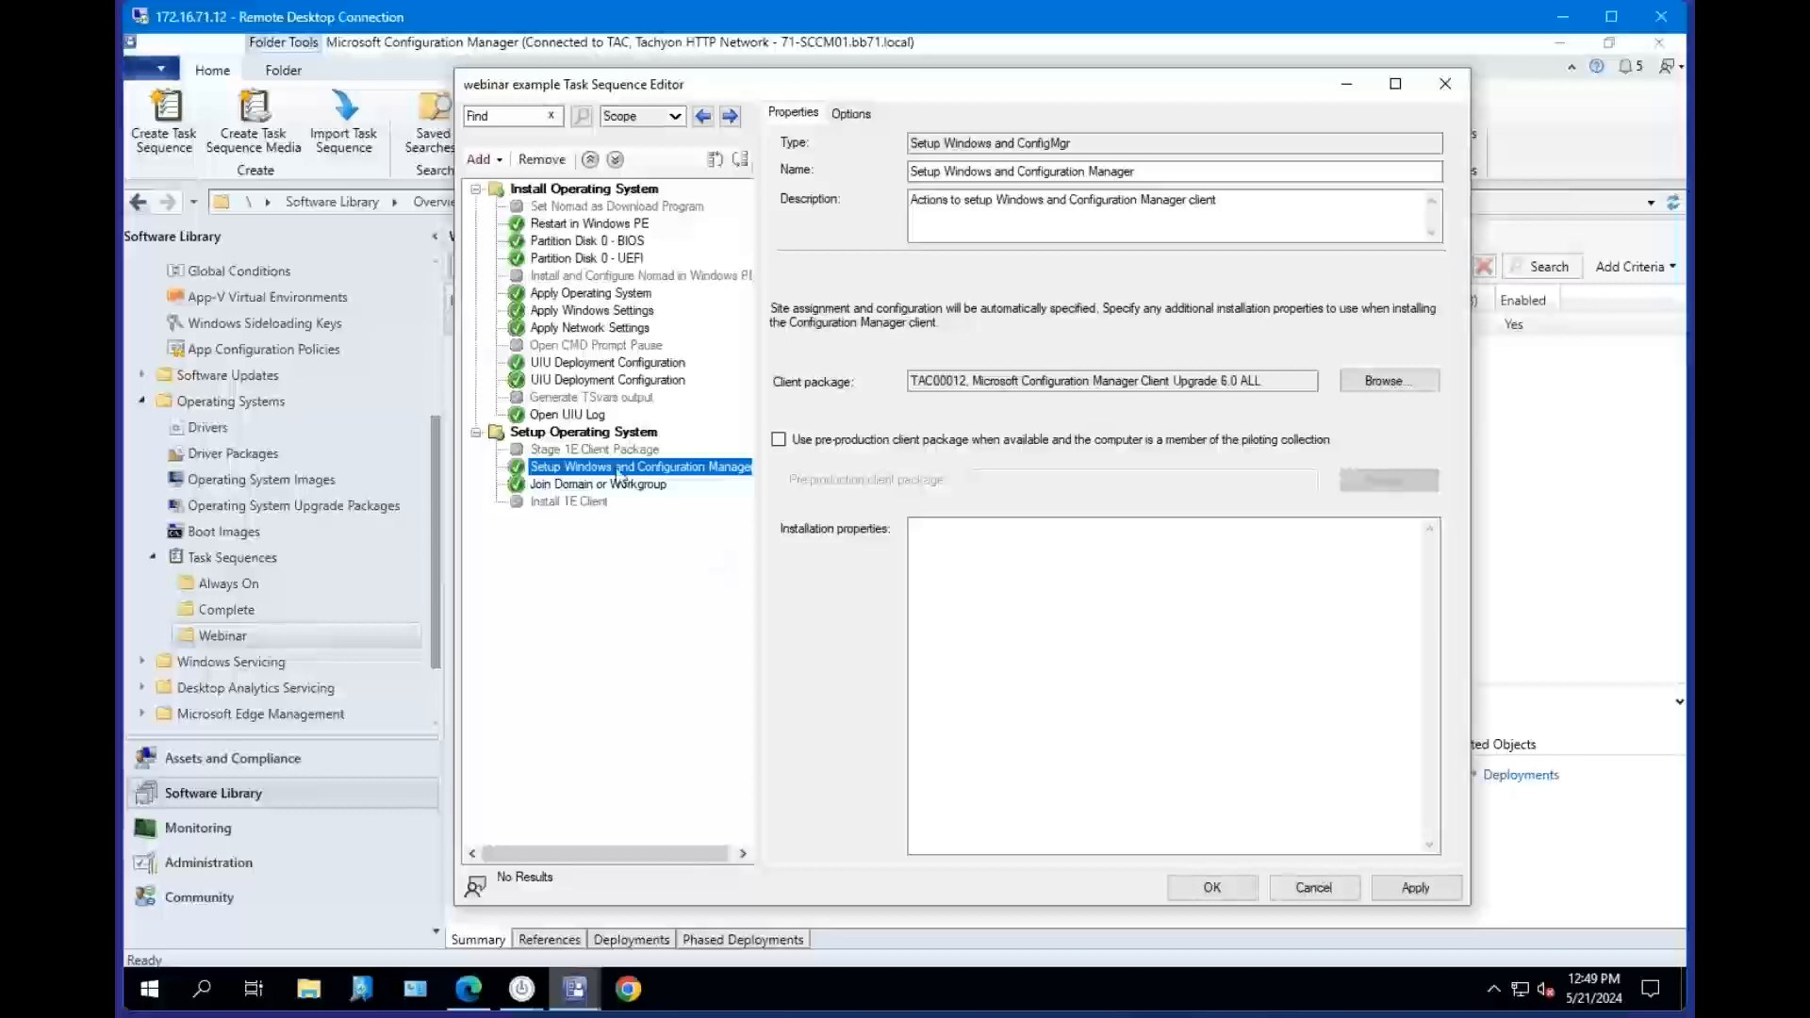
click(603, 363)
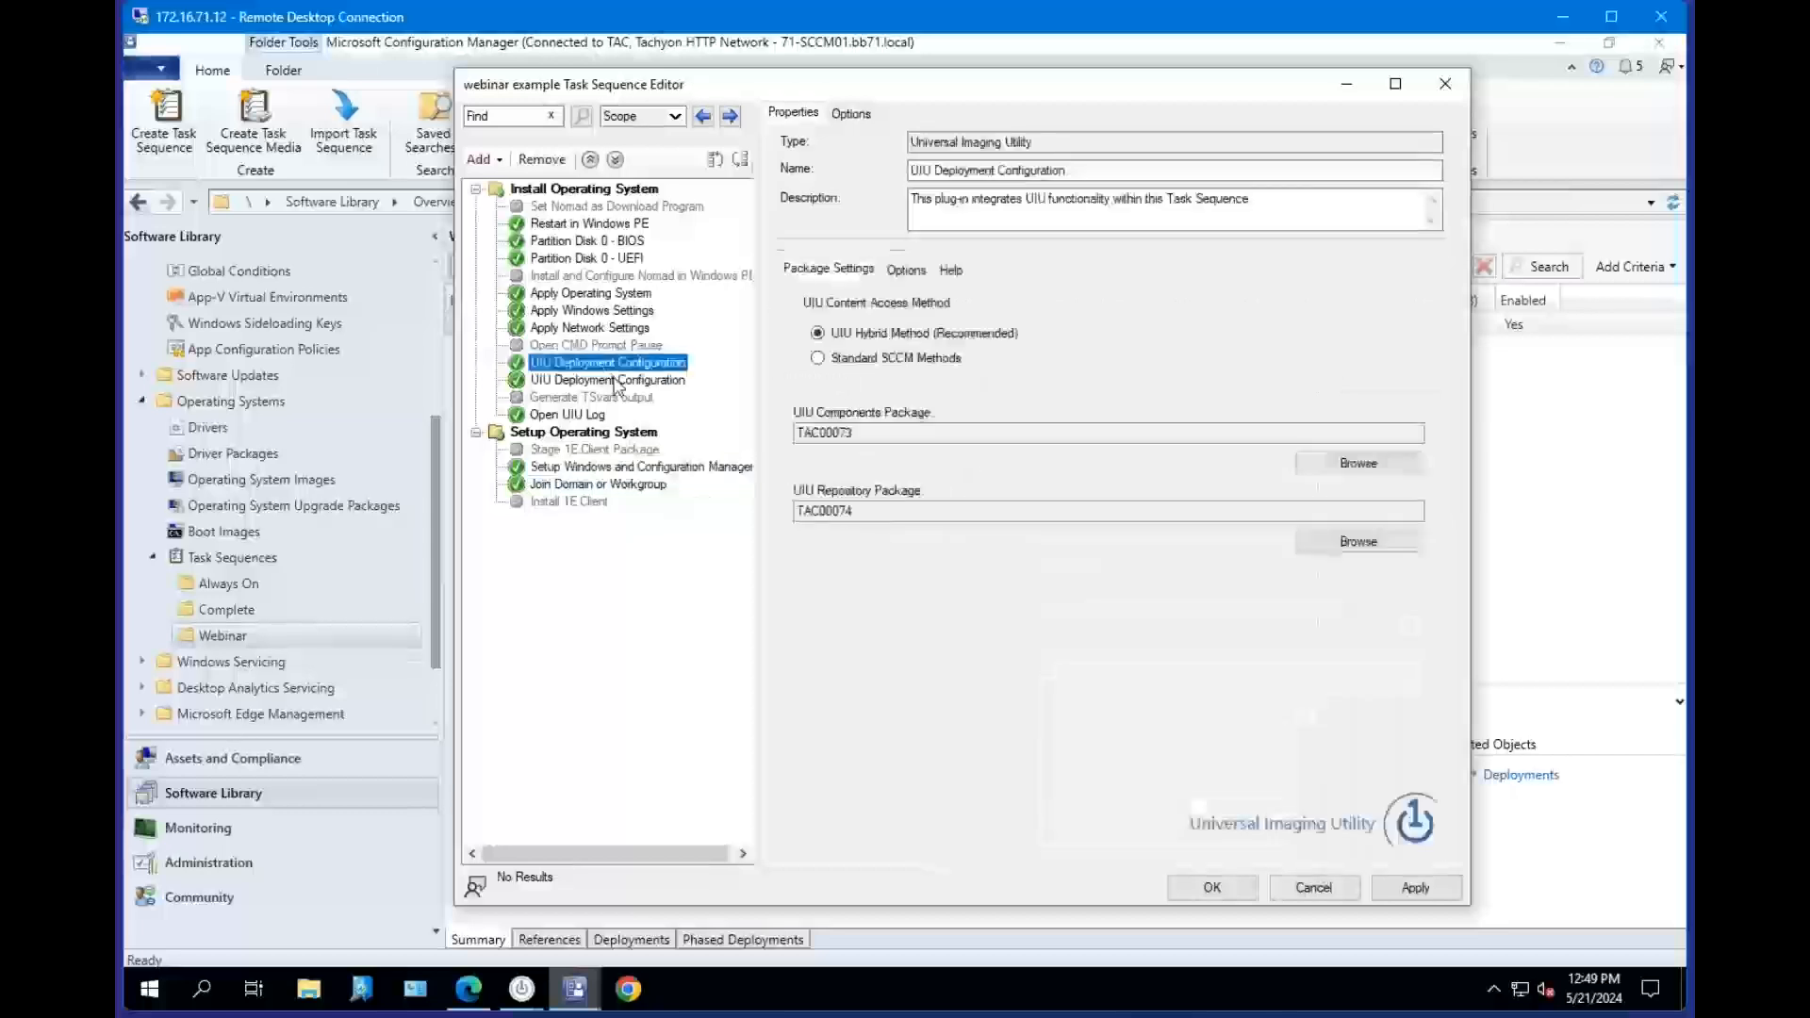
click(858, 434)
key(ctrl+a)
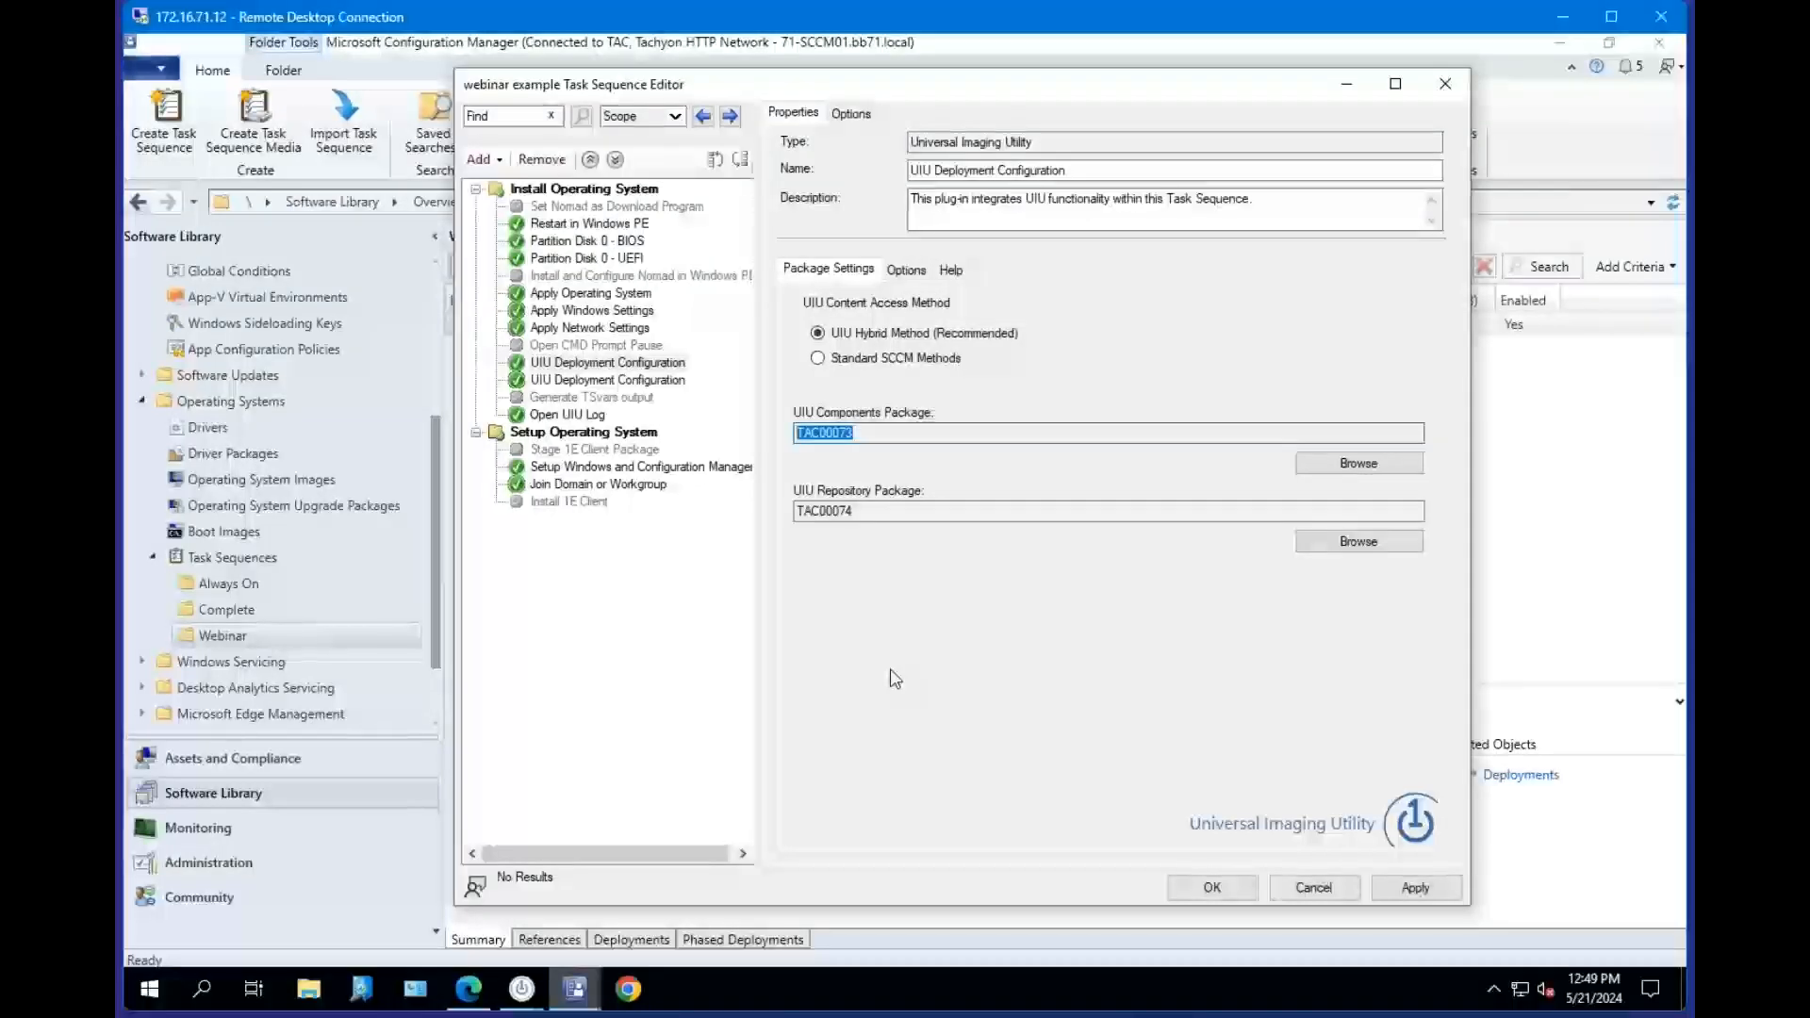
click(880, 432)
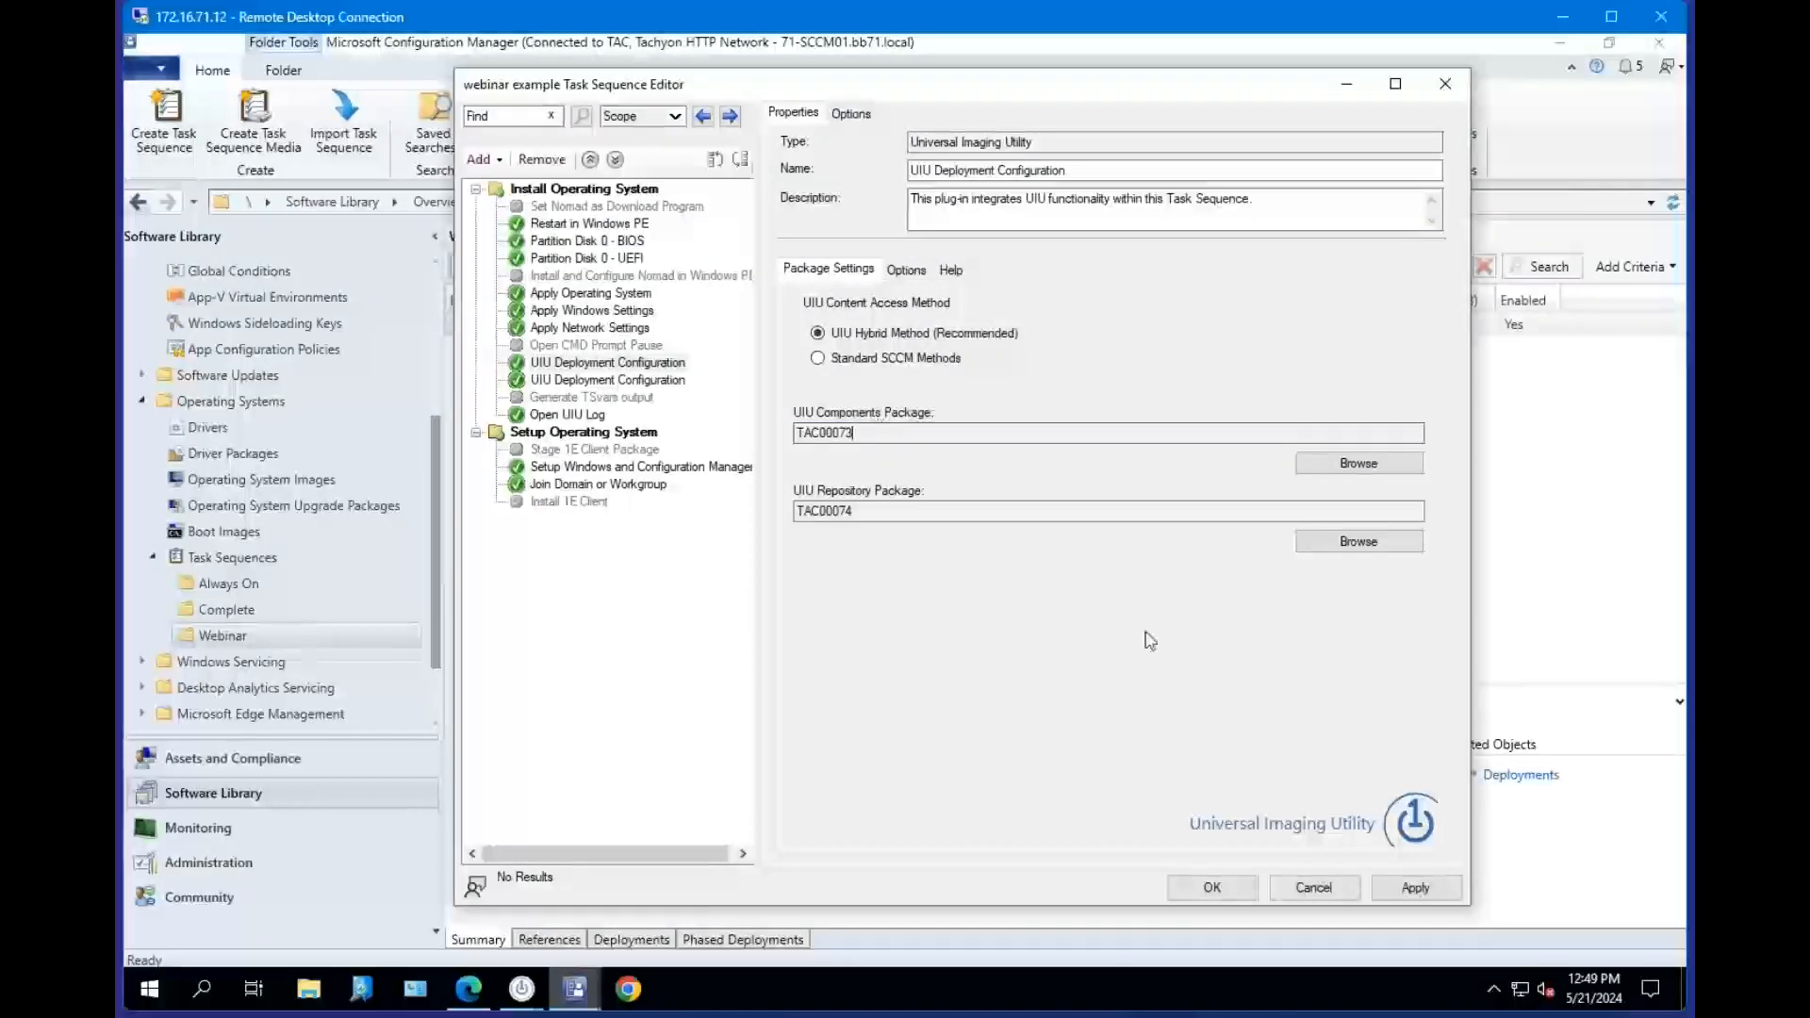
click(657, 368)
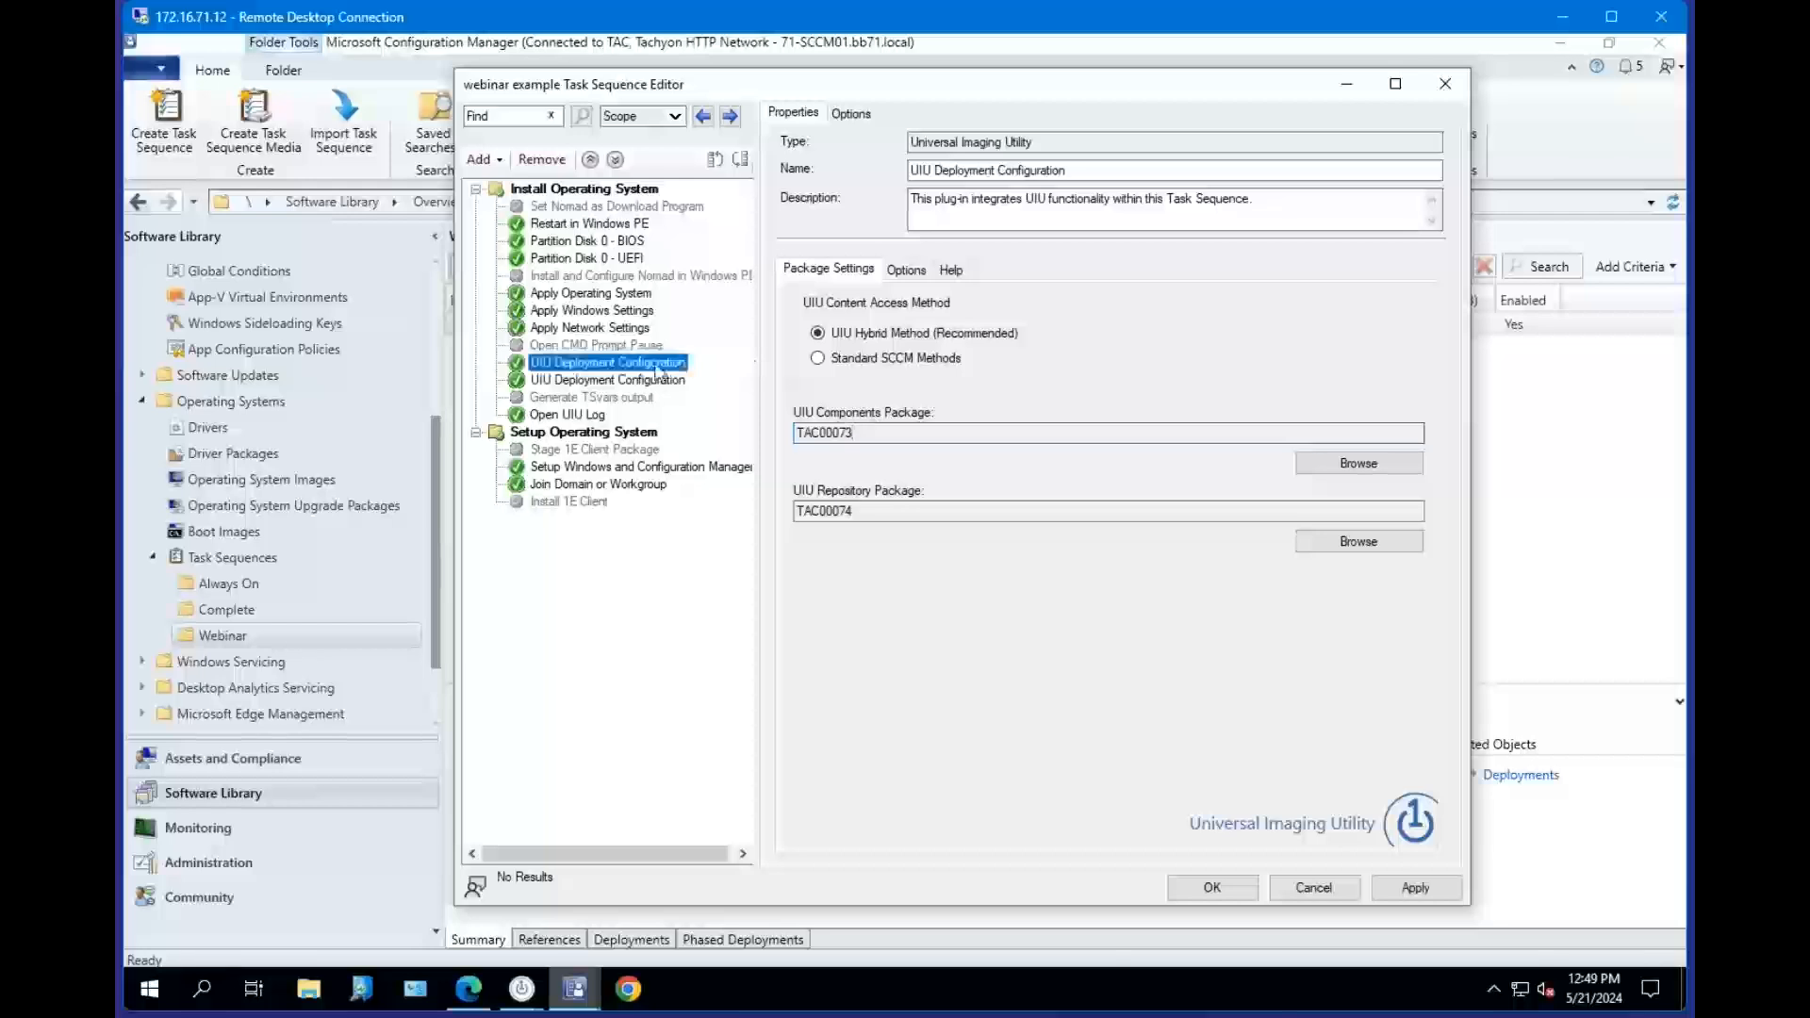
click(866, 433)
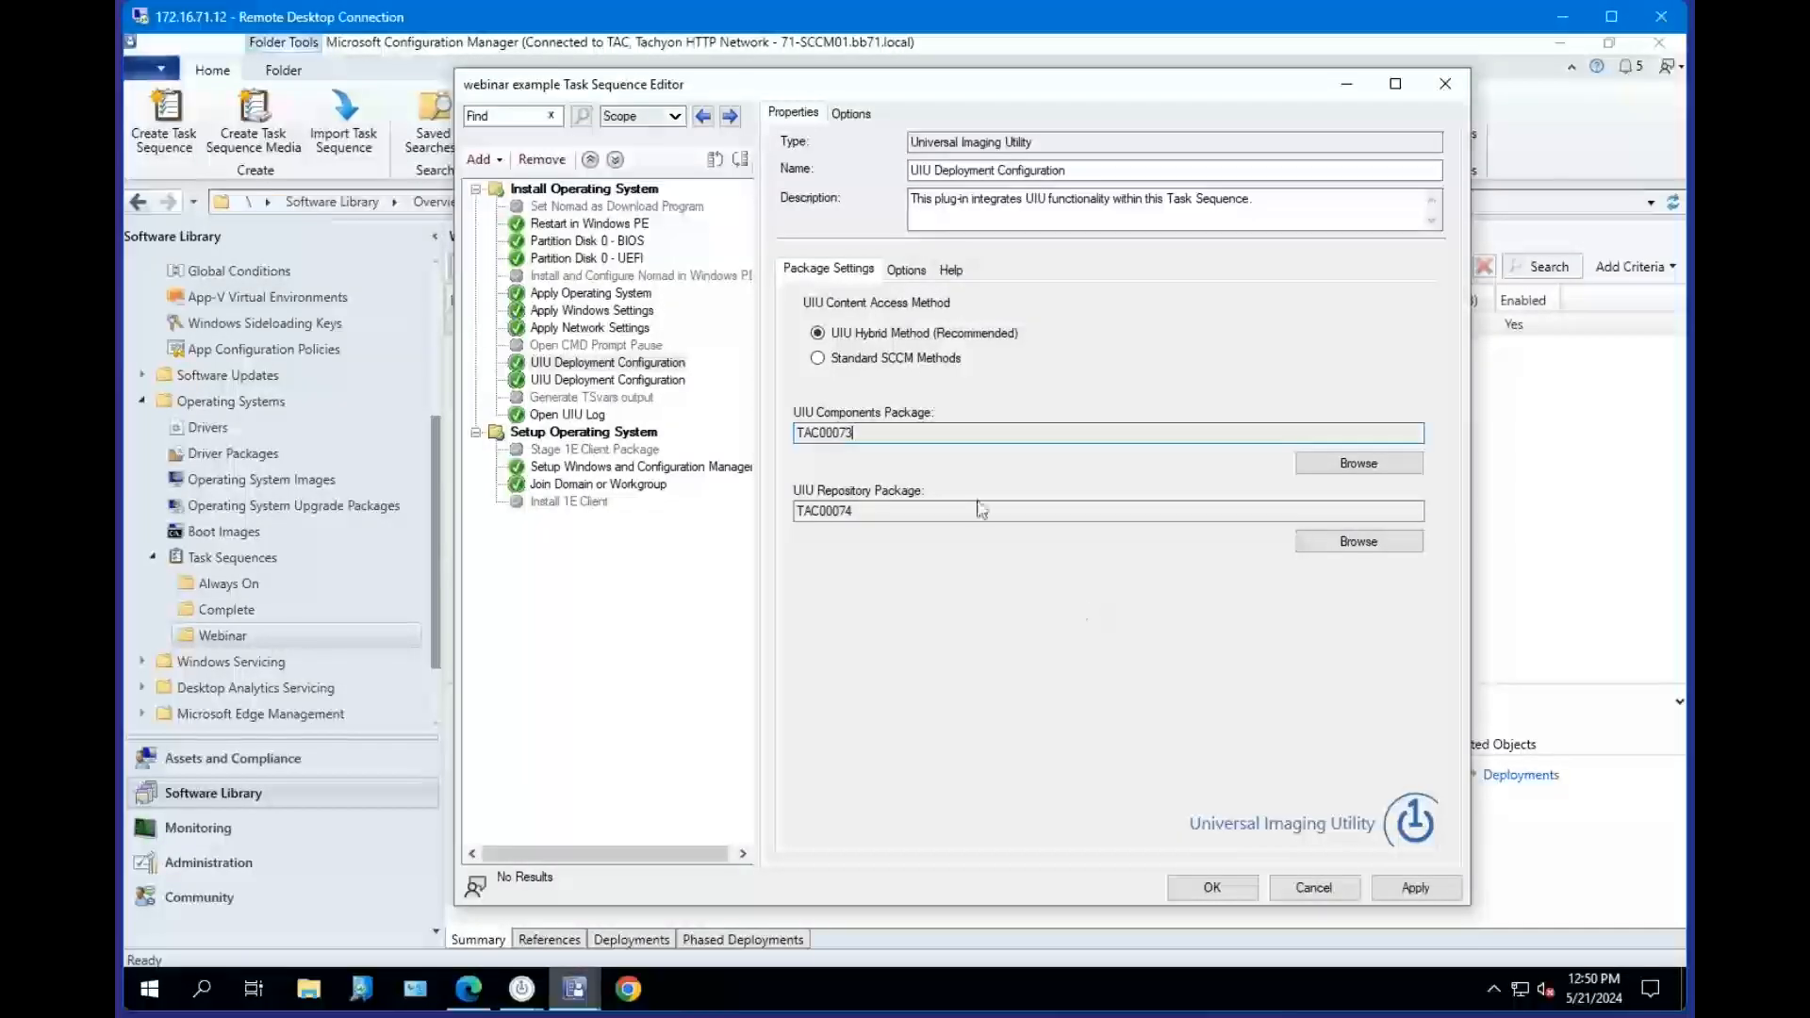
click(650, 366)
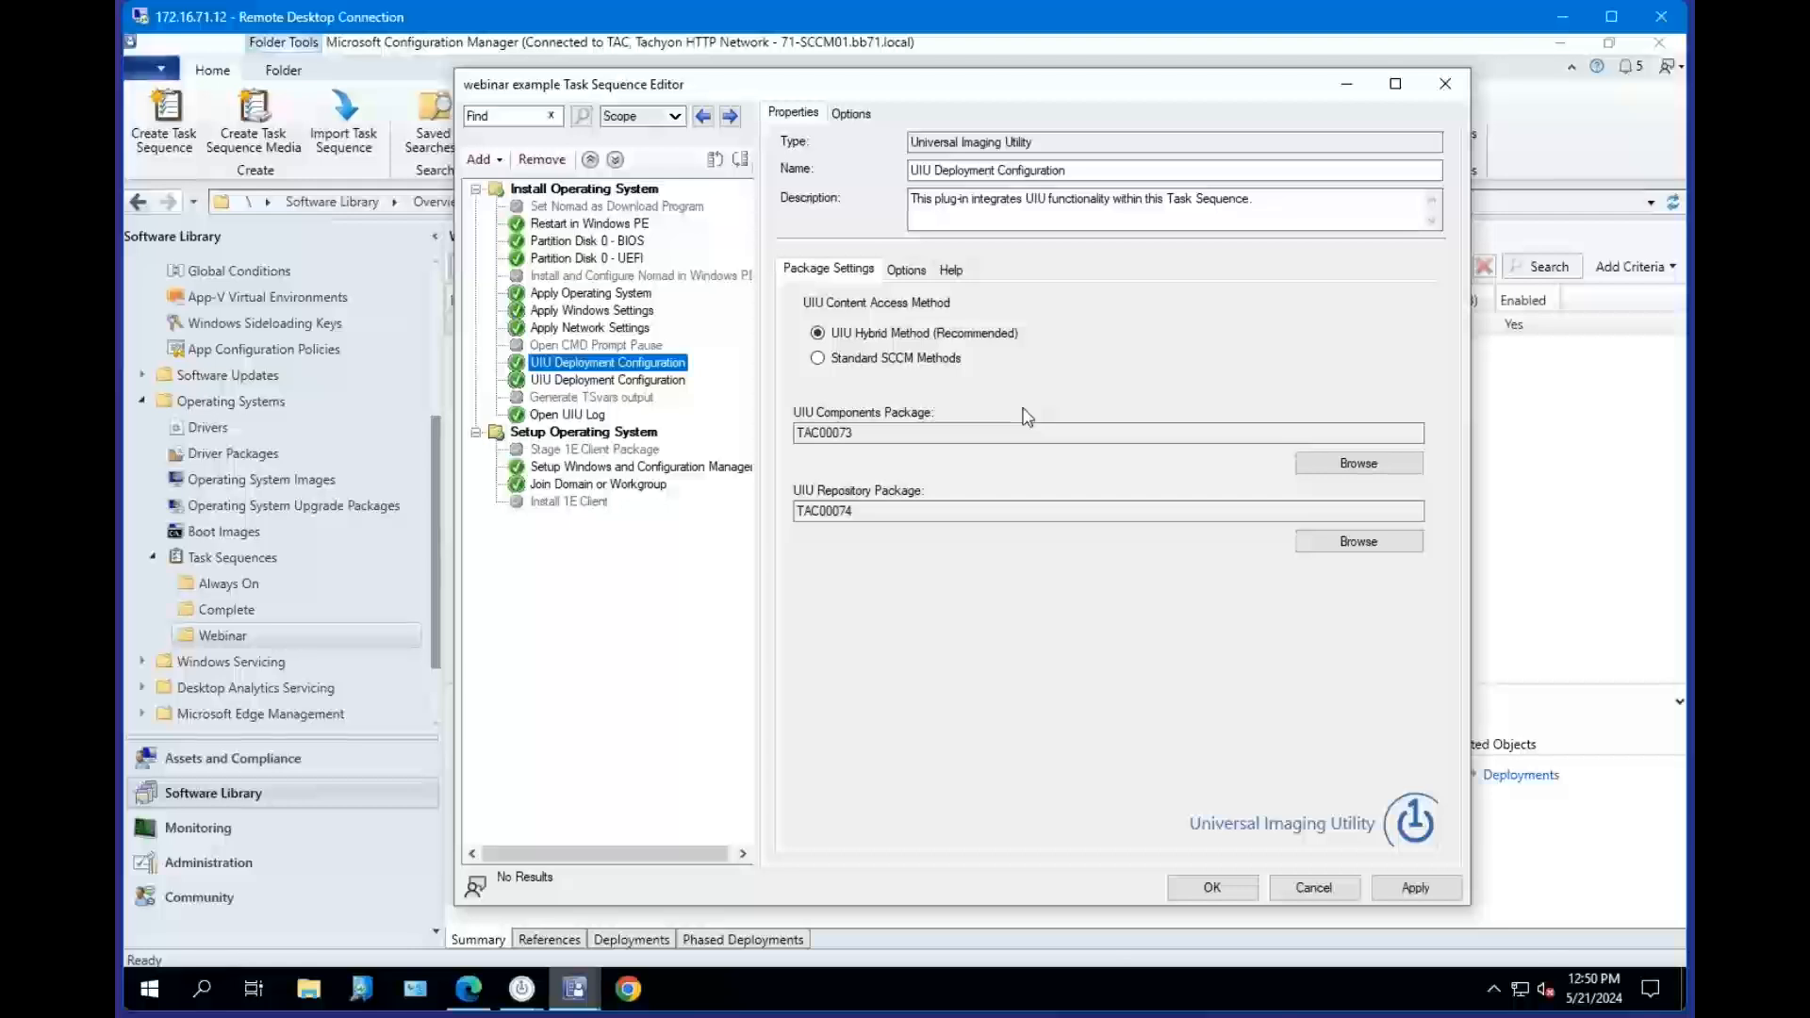